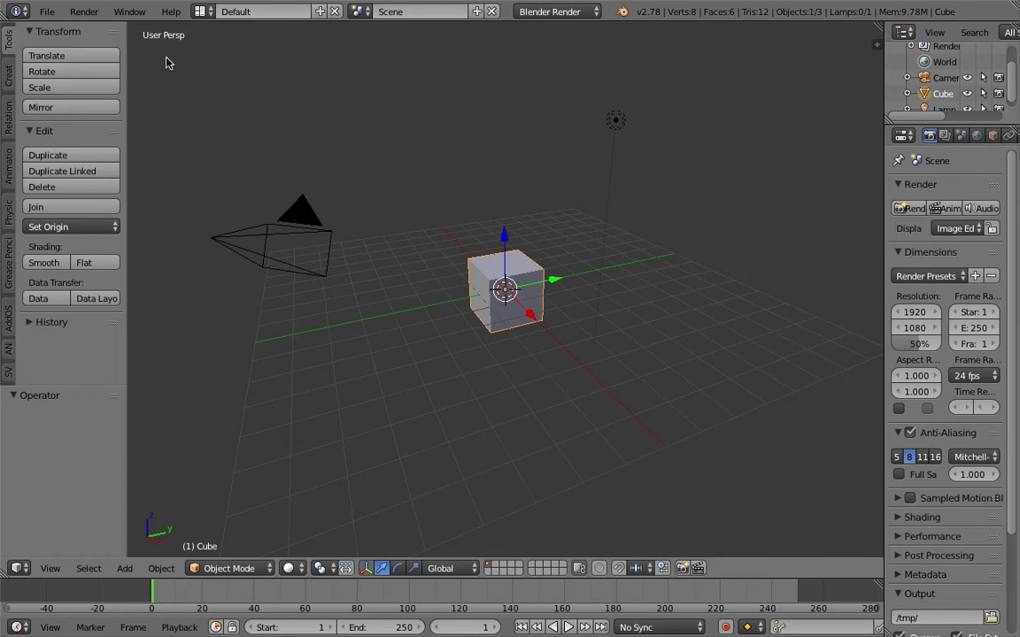
Step: Open the recent file CSV_stuff_009.blend
middle_click_drag(275, 178, 357, 226)
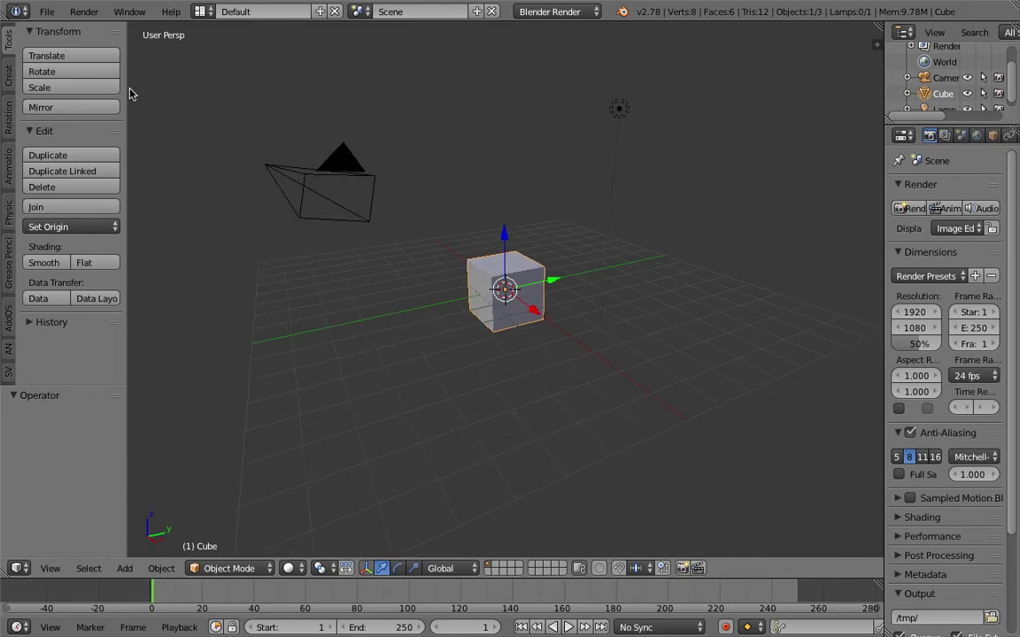
left_click(47, 12)
mouse_move(107, 60)
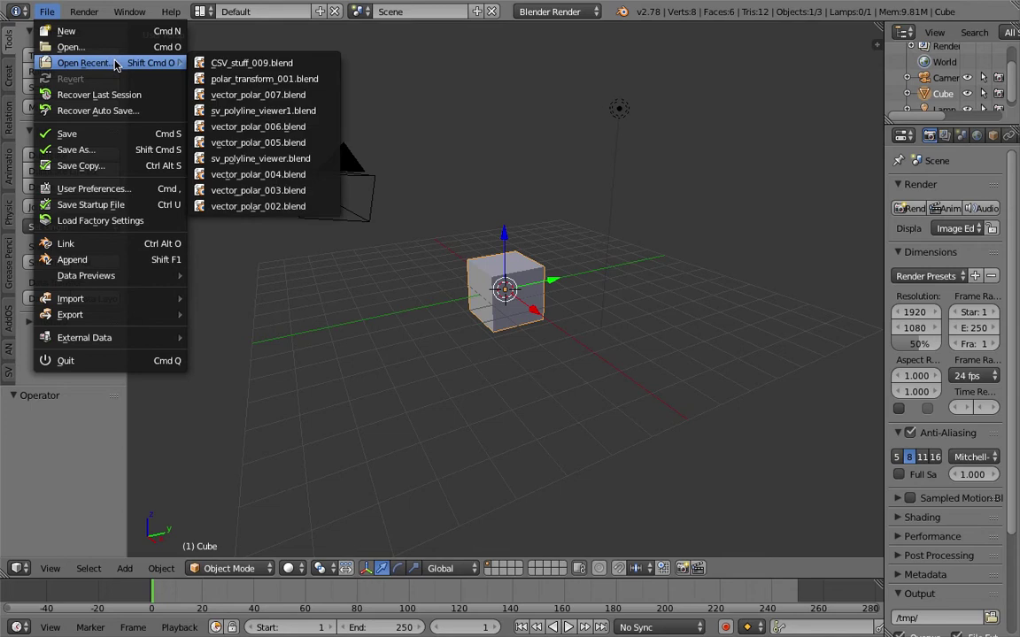
left_click(222, 67)
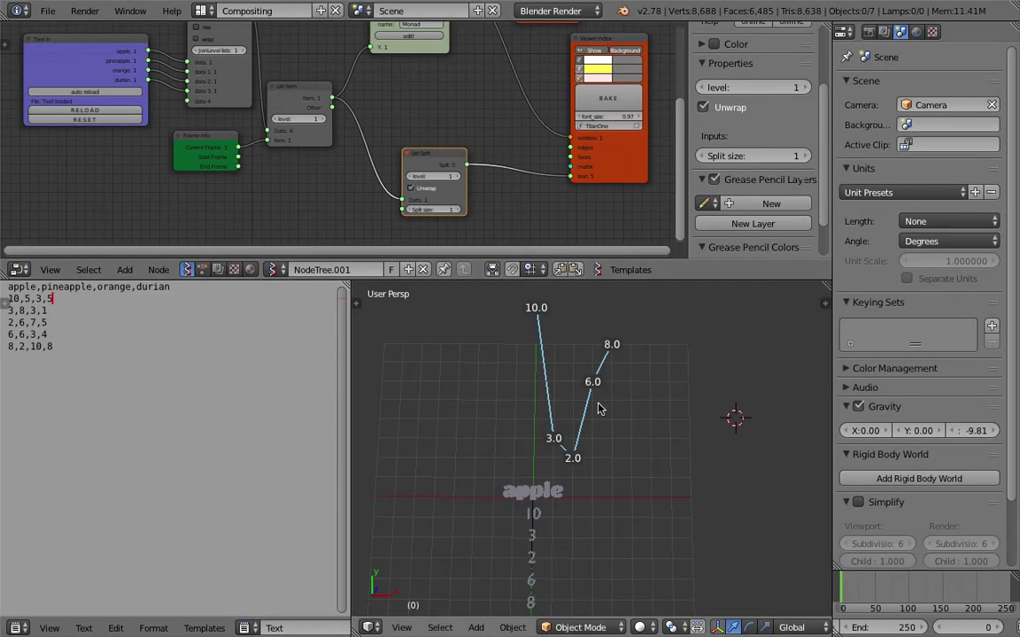
scroll(523, 187, "down", 2)
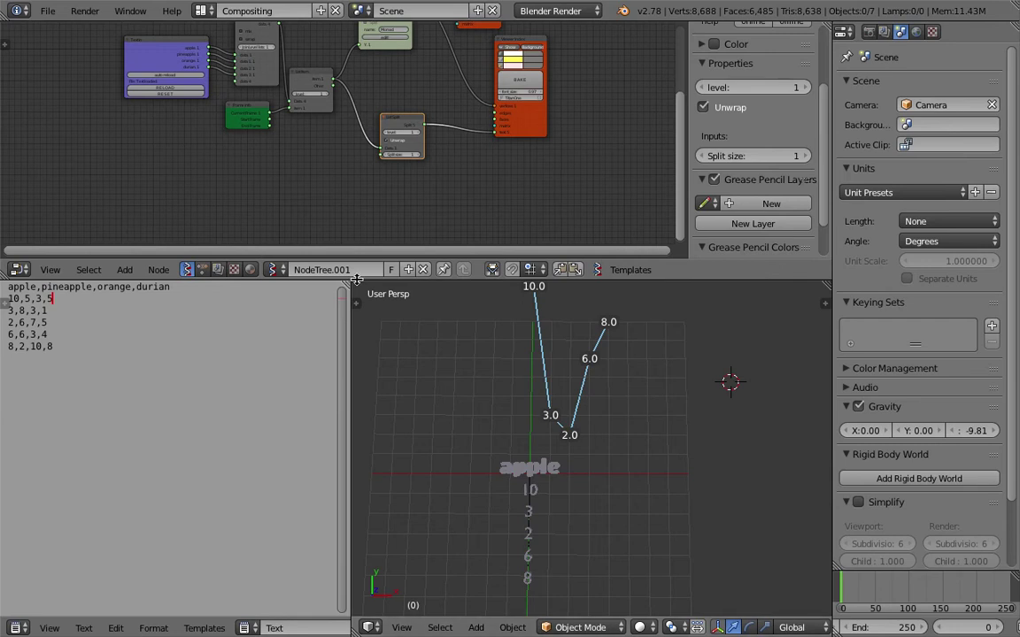
Step: Enlarge the 3D view and sketch a three-column table beside the chart with the headers A, B and C
left_click_drag(367, 258, 358, 64)
left_click(260, 163)
scroll(525, 314, "down", 2)
middle_click_drag(483, 301, 470, 299, "shift")
left_click(509, 342)
left_click(531, 230)
mouse_move(568, 314)
left_mouse_down()
mouse_move(569, 428)
mouse_move(665, 450)
mouse_move(773, 443)
mouse_move(765, 319)
mouse_move(661, 291)
mouse_move(576, 299)
mouse_move(566, 332)
mouse_move(762, 324)
left_mouse_up()
left_click_drag(621, 301, 637, 456)
left_click_drag(688, 305, 715, 455)
mouse_move(587, 327)
left_mouse_down()
mouse_move(592, 312)
mouse_move(598, 324)
mouse_move(653, 307)
left_mouse_up()
mouse_move(731, 311)
left_mouse_down()
mouse_move(722, 322)
mouse_move(736, 323)
left_mouse_up()
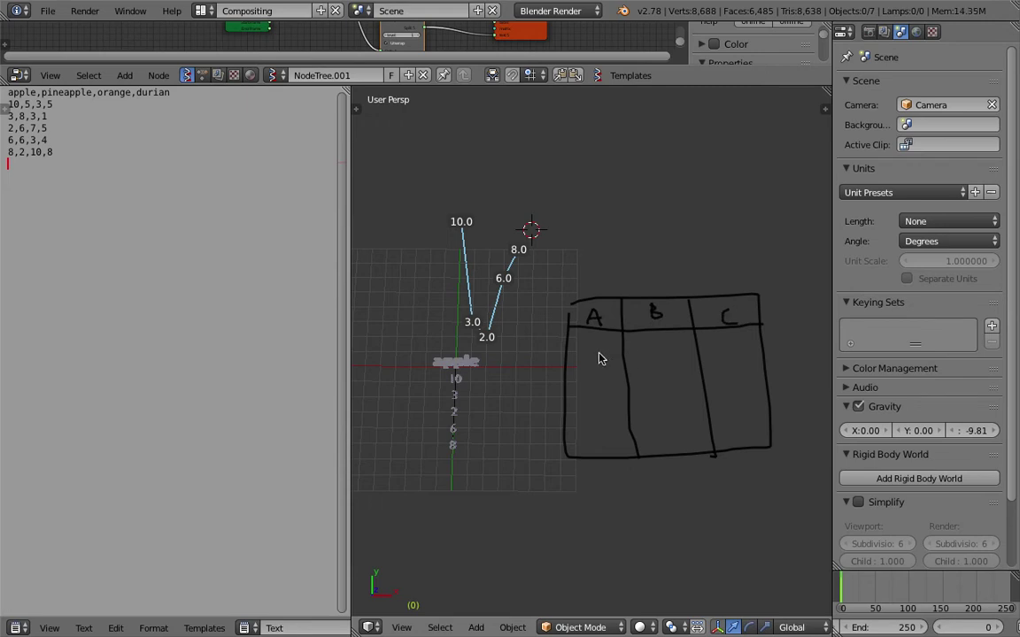
Step: Handwrite the values 1 to 3 under column A, 4 to 6 under B and 7 to 9 under C
mouse_move(591, 341)
left_mouse_down()
mouse_move(605, 377)
mouse_move(593, 402)
left_mouse_up()
mouse_move(656, 335)
left_mouse_down()
mouse_move(670, 343)
mouse_move(659, 365)
mouse_move(674, 386)
left_mouse_up()
left_click_drag(724, 332, 734, 346)
mouse_move(728, 340)
left_mouse_down()
mouse_move(742, 338)
mouse_move(737, 398)
left_mouse_up()
scroll(725, 392, "down", 1)
middle_click_drag(719, 385, 708, 375)
scroll(700, 366, "up", 1)
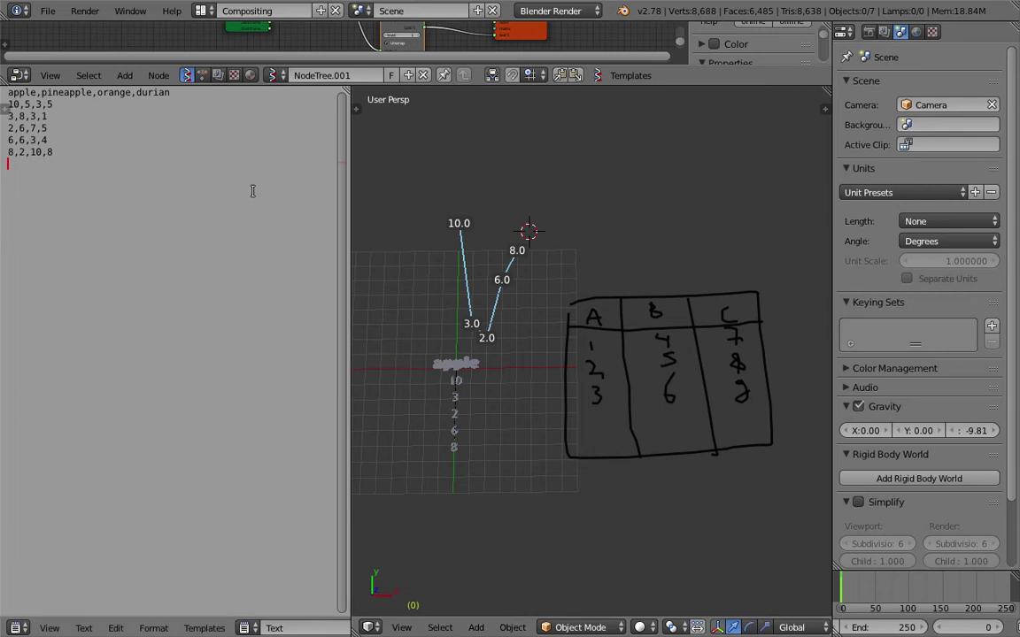
Step: Examine the data rows and the header line of the comma-separated text by highlighting them
left_click_drag(67, 161, 5, 100)
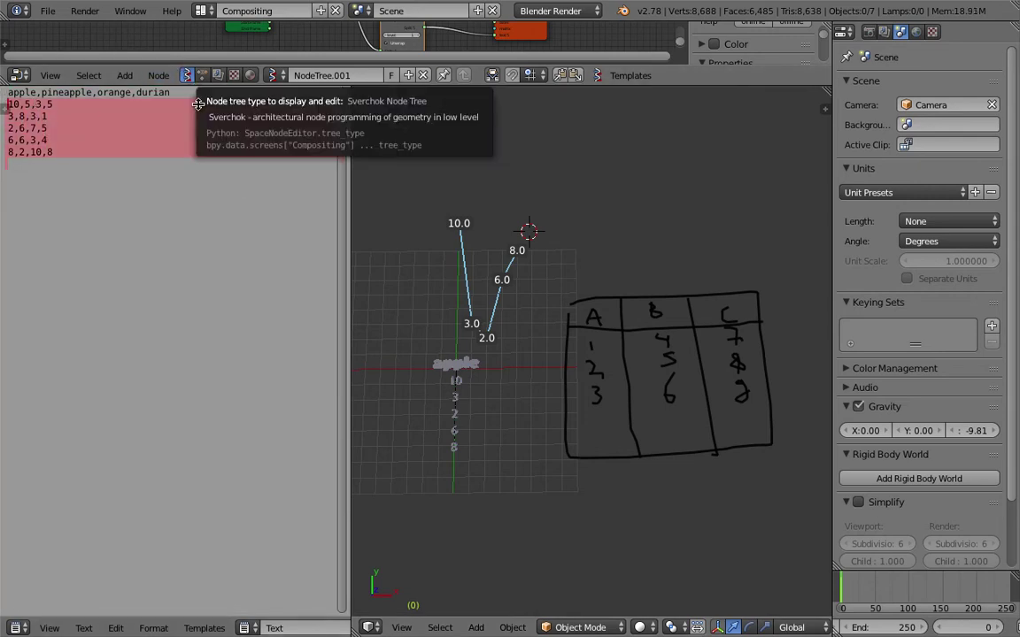
left_click_drag(192, 85, 191, 122)
left_click(97, 142)
mouse_move(14, 128)
left_mouse_down()
mouse_move(176, 130)
mouse_move(4, 119)
left_mouse_up()
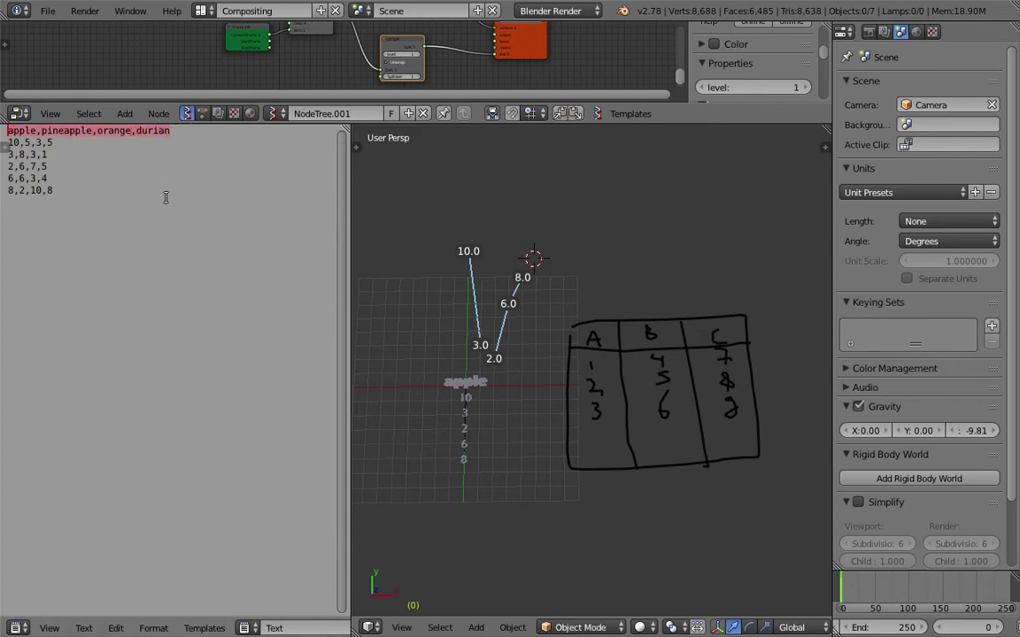
left_click_drag(170, 130, 7, 131)
left_click(45, 143)
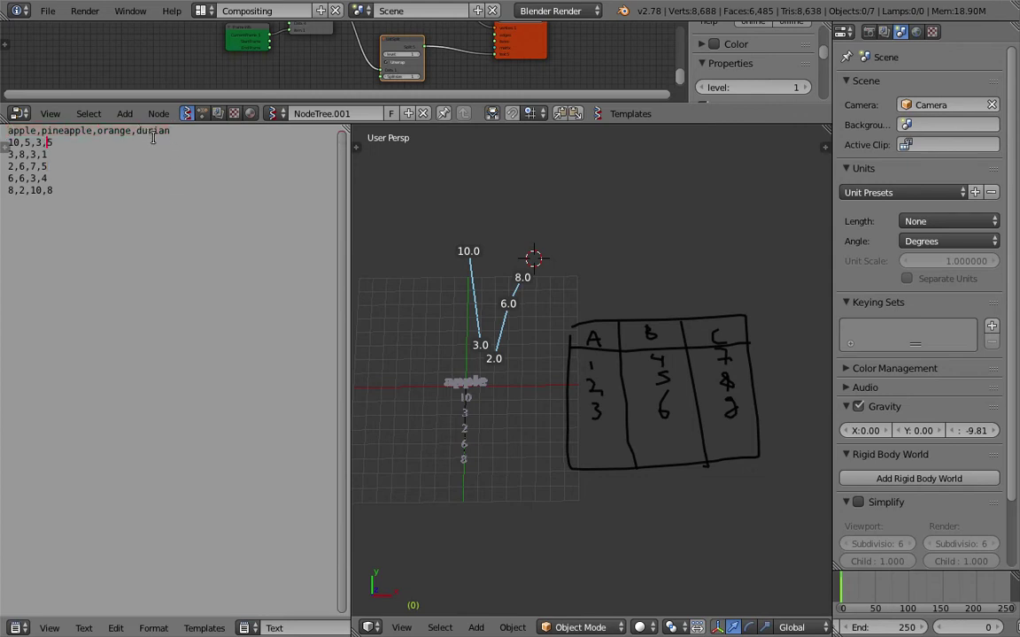
Step: Compare the comma-separated column names in the header with the values in the rows below
left_click_drag(165, 131, 7, 131)
left_click(30, 143)
left_click(29, 131)
left_click_drag(173, 129, 25, 131)
left_click(26, 143)
left_click(67, 144)
left_click(20, 144)
left_click(56, 131)
left_click(53, 143)
key("Down")
left_click_drag(57, 166, 62, 187)
left_click(82, 214)
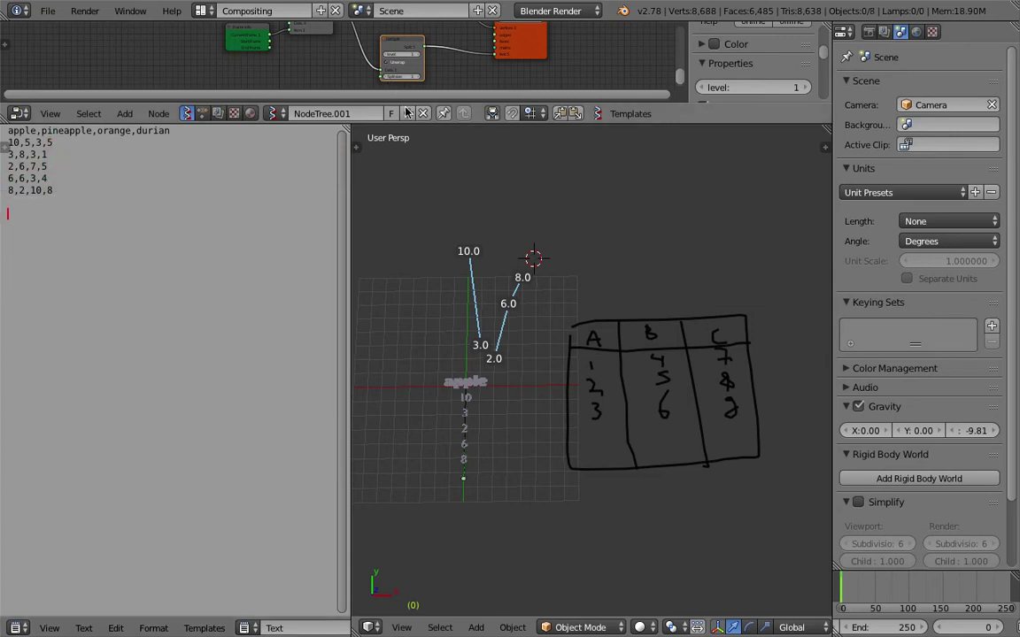
Step: Enlarge the node editor and examine the Sverchok node tree, starting from its Text in node
left_click_drag(369, 105, 414, 253)
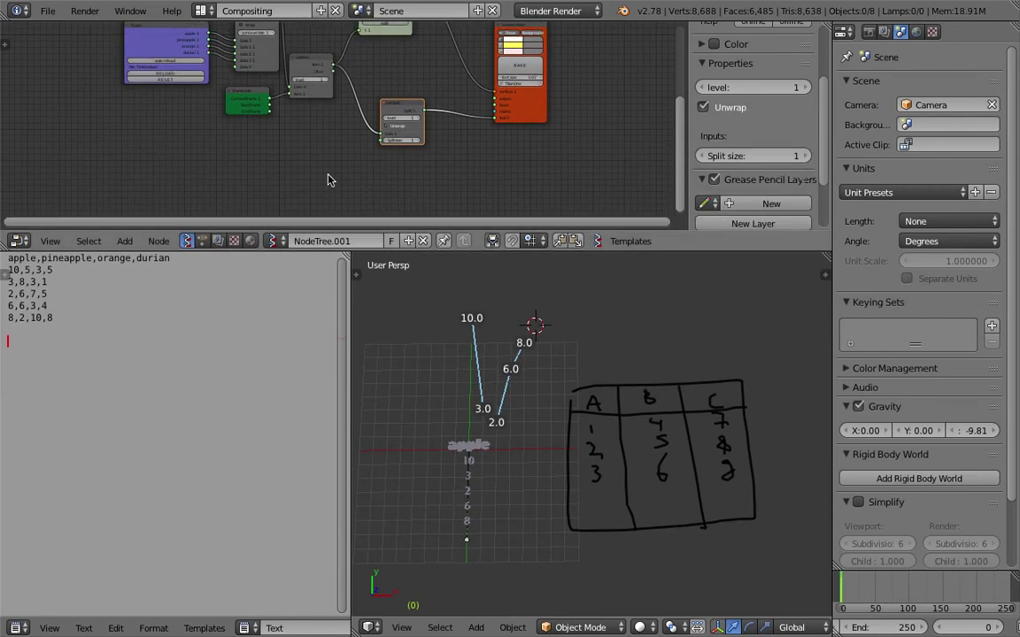
scroll(323, 177, "down", 3)
scroll(271, 155, "up", 2)
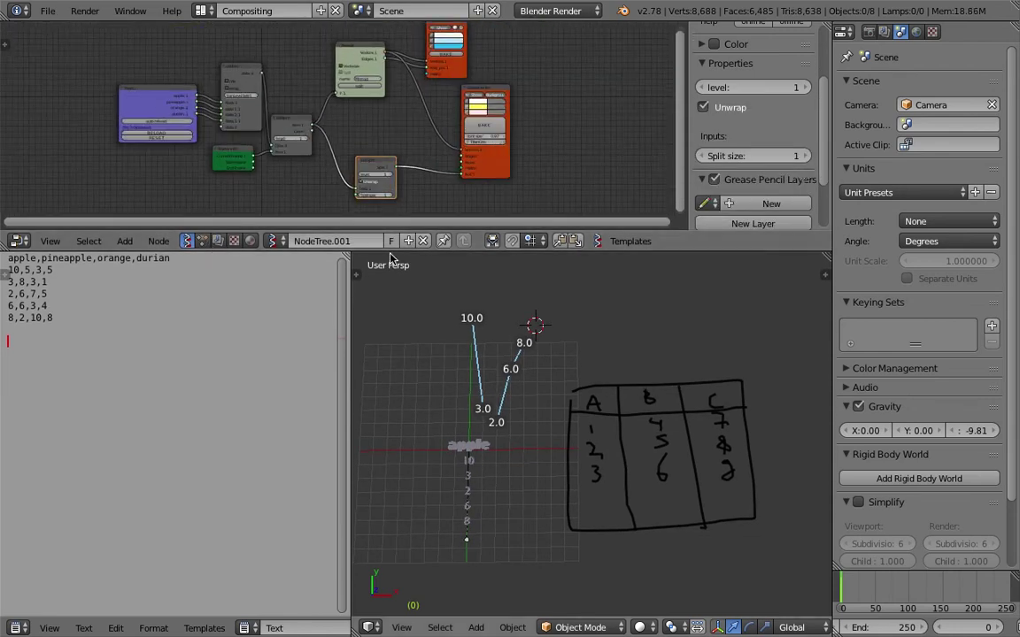
left_click_drag(390, 255, 390, 324)
scroll(391, 222, "up", 1)
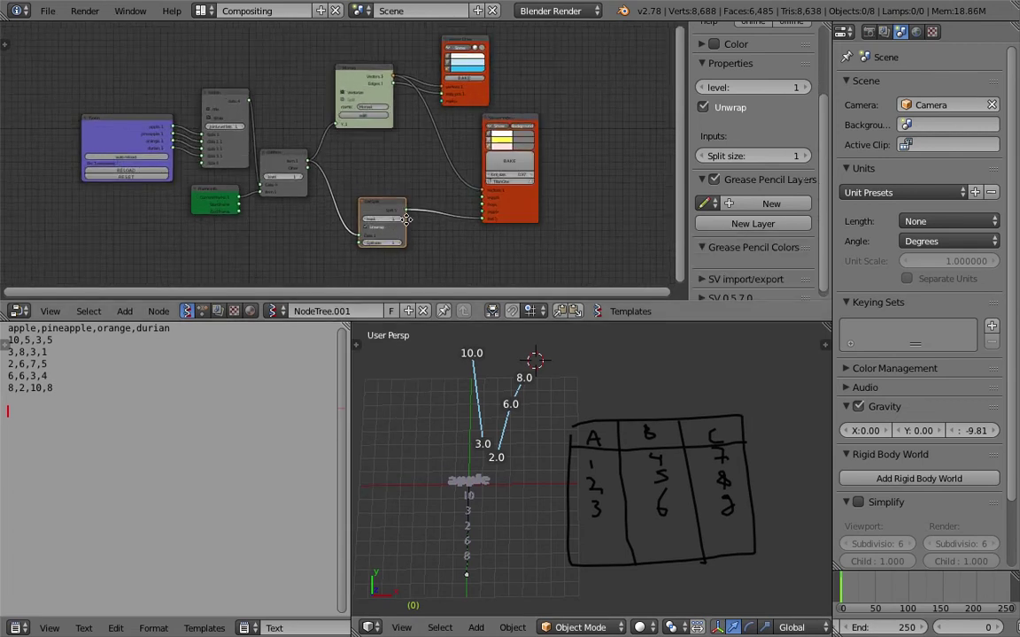
scroll(147, 115, "up", 2)
left_click(147, 115)
scroll(123, 131, "up", 2)
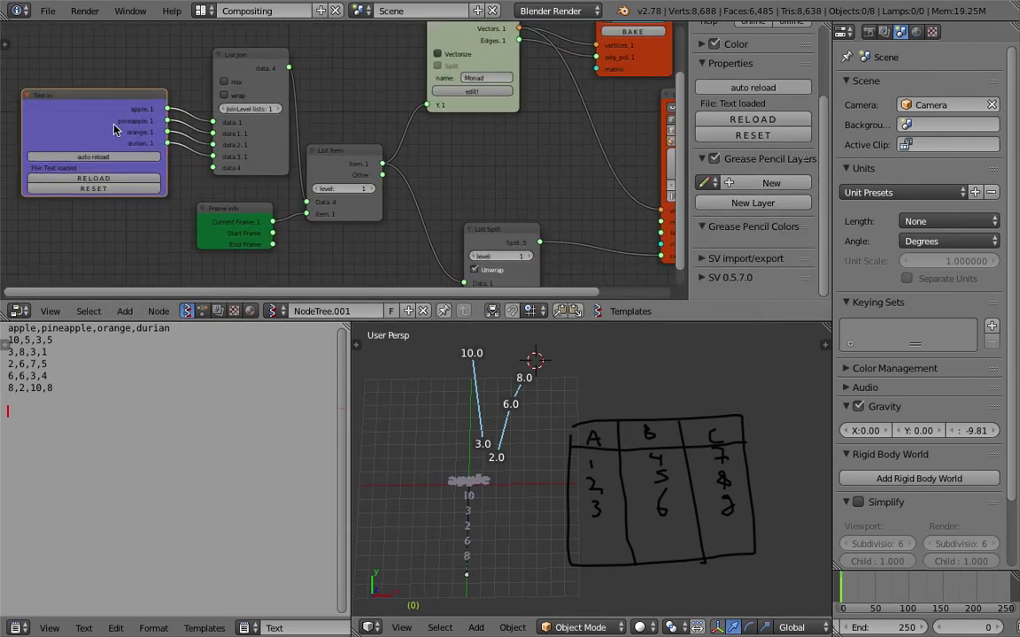
scroll(123, 131, "down", 2)
scroll(97, 95, "up", 2)
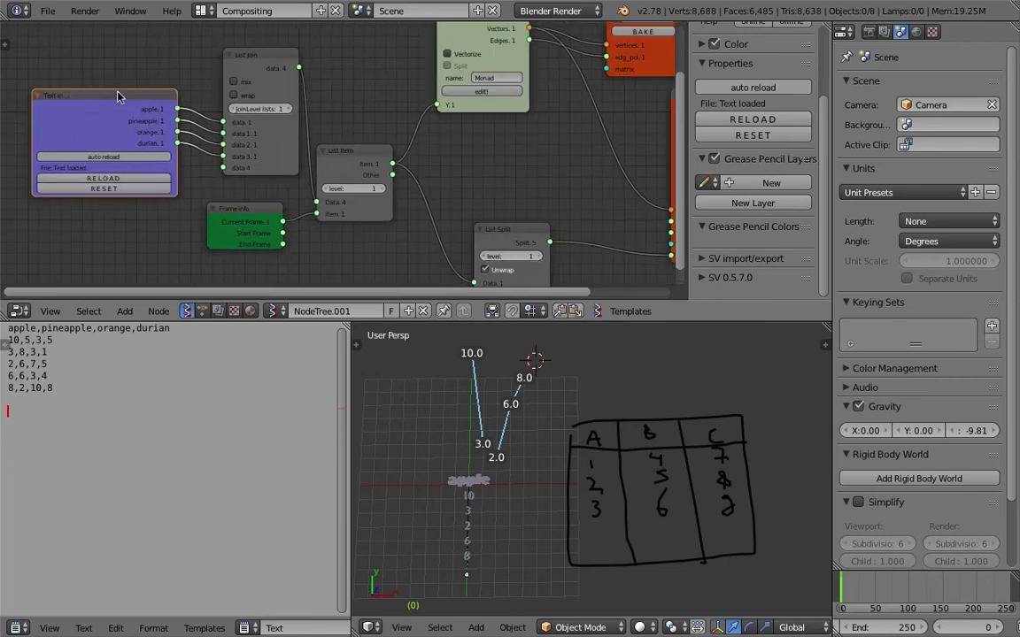
scroll(170, 217, "down", 1)
Step: Switch the node editor to the Animation Nodes tree, hide its properties sidebar and examine the node layout
left_click(202, 310)
scroll(309, 206, "down", 5)
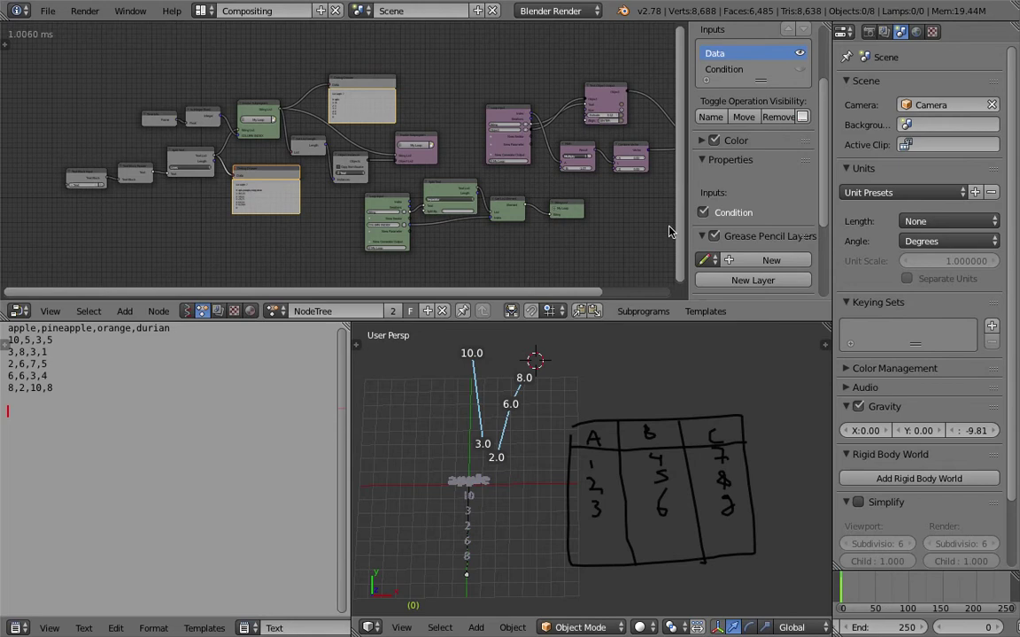
key("n")
middle_click_drag(751, 222, 660, 213)
scroll(699, 221, "up", 1)
scroll(677, 213, "up", 1)
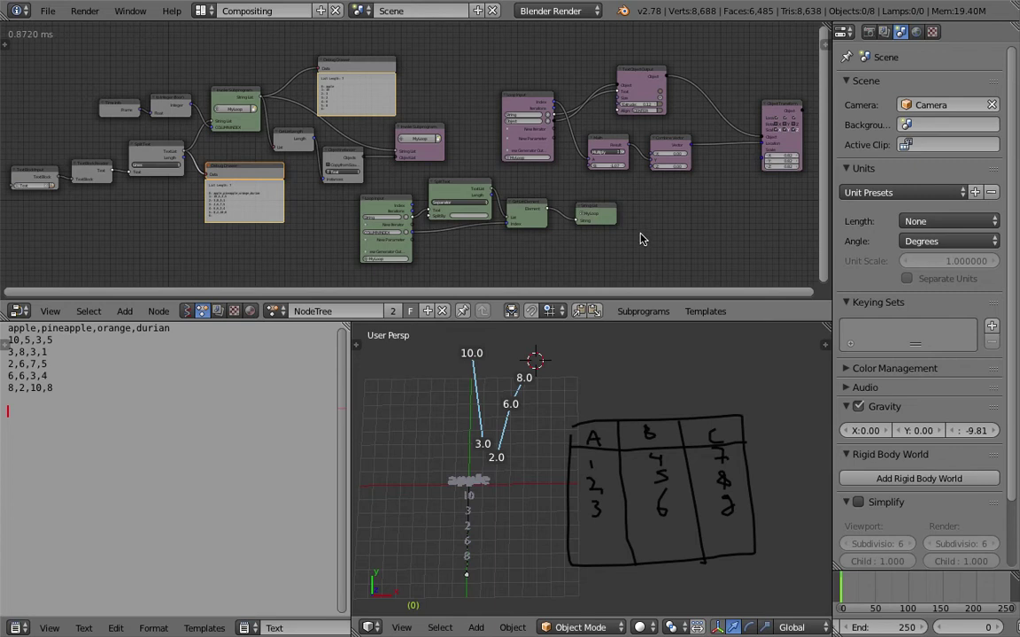
Step: Advance the timeline to frame 1 and enlarge the 3D view to inspect the chart and text column
left_click(580, 390)
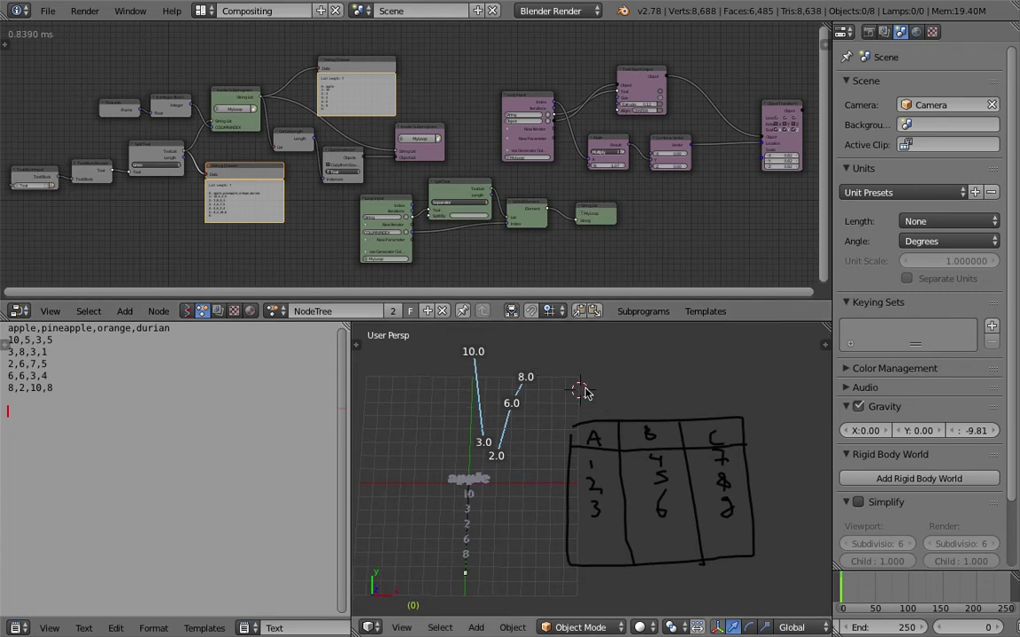
key("Right")
scroll(666, 374, "up", 1)
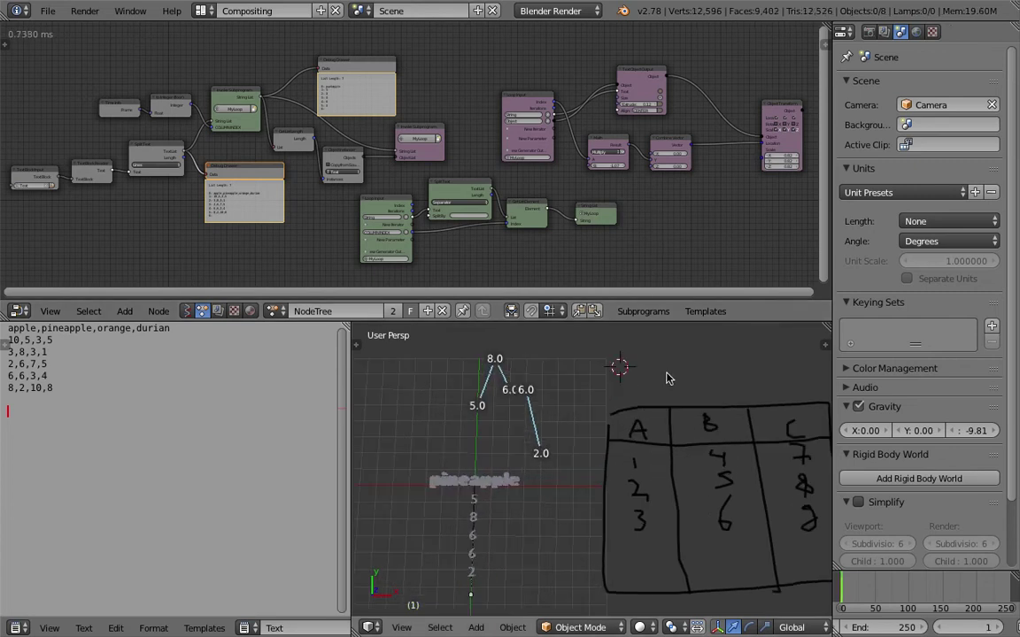
left_click_drag(616, 298, 617, 196)
left_click(690, 285)
scroll(707, 291, "up", 2)
scroll(707, 290, "down", 1, "shift")
scroll(705, 292, "down", 2)
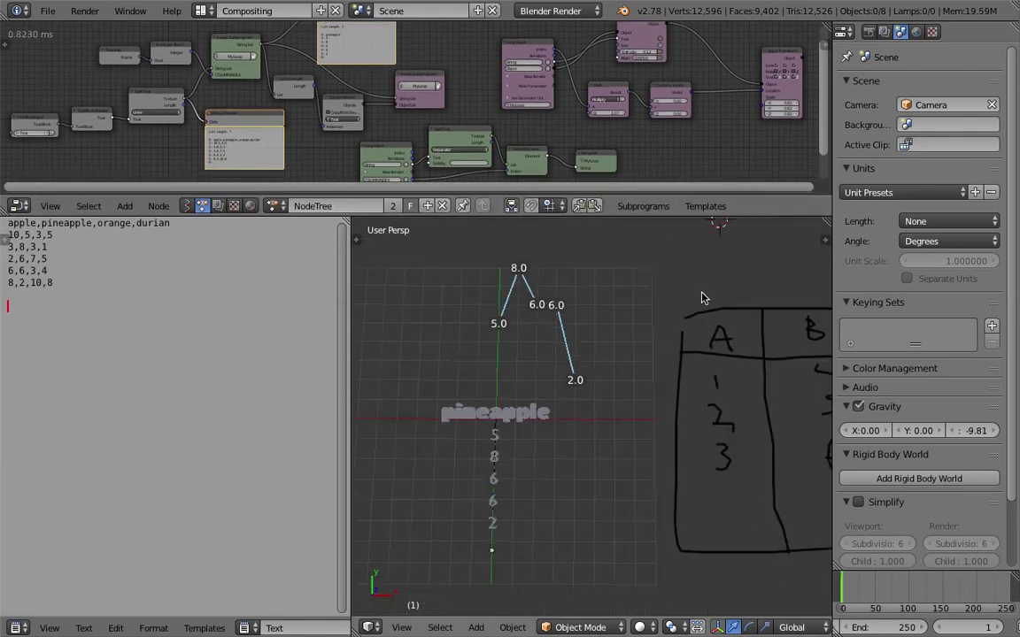
scroll(715, 304, "down", 1, "shift")
left_click(721, 277)
scroll(729, 285, "up", 1, "shift")
Step: Highlight all the CSV text, and step through the frames back to frame 0 to compare it with the chart
left_click_drag(74, 282, 4, 221)
left_click(595, 384)
left_click(569, 317)
left_click(659, 290)
key("Right")
key("Left")
key("Left")
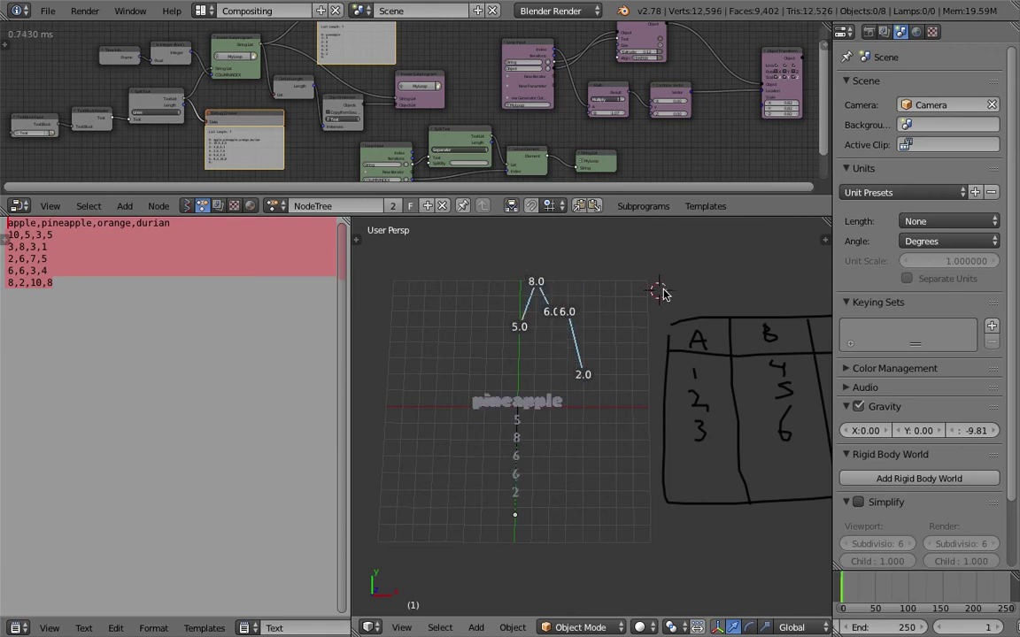
scroll(592, 421, "up", 2)
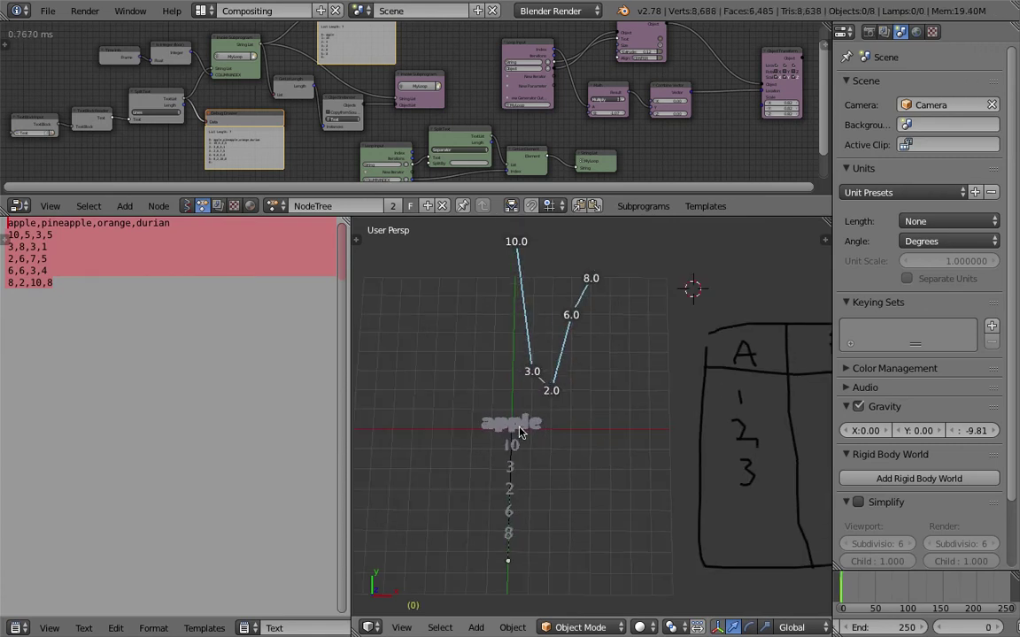
Step: Inspect the generated text objects below the apple heading by selecting them one at a time
right_click(539, 438)
left_click(623, 435)
right_click(513, 455)
right_click(513, 478)
right_click(514, 505)
left_click(592, 422)
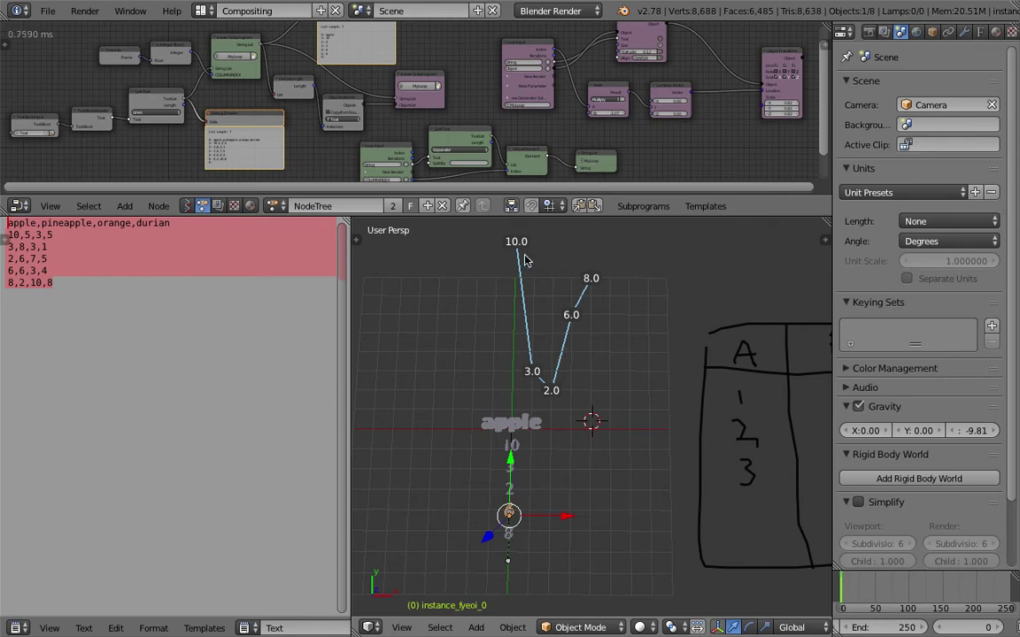
middle_click_drag(567, 331, 568, 338, "shift")
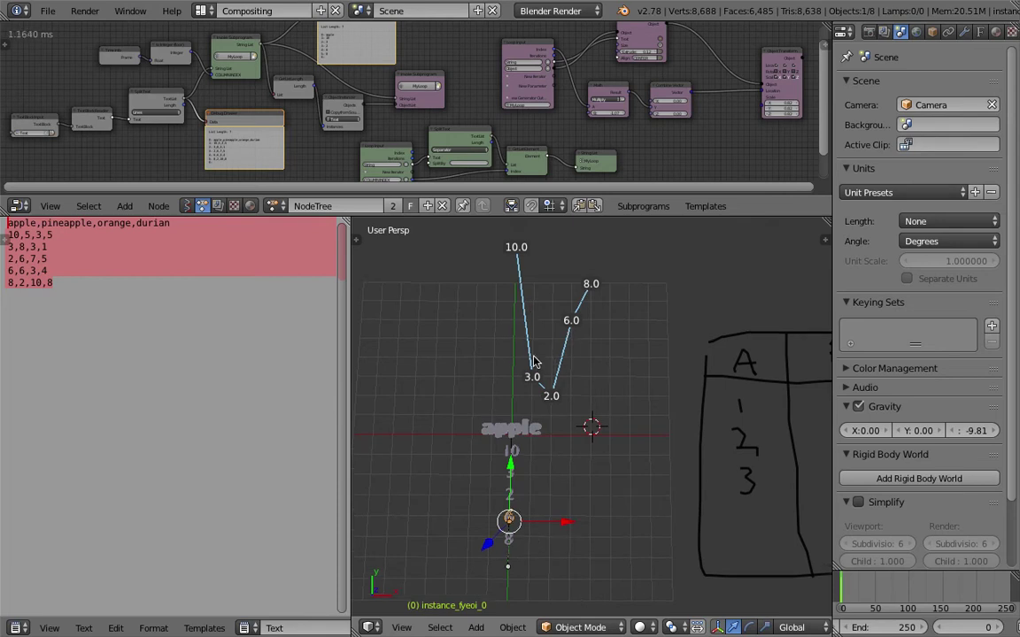
Step: Step the timeline forward to frame 3 and back to frame 0 to view each fruit's chart
left_click(616, 333)
key("Right")
key("Right")
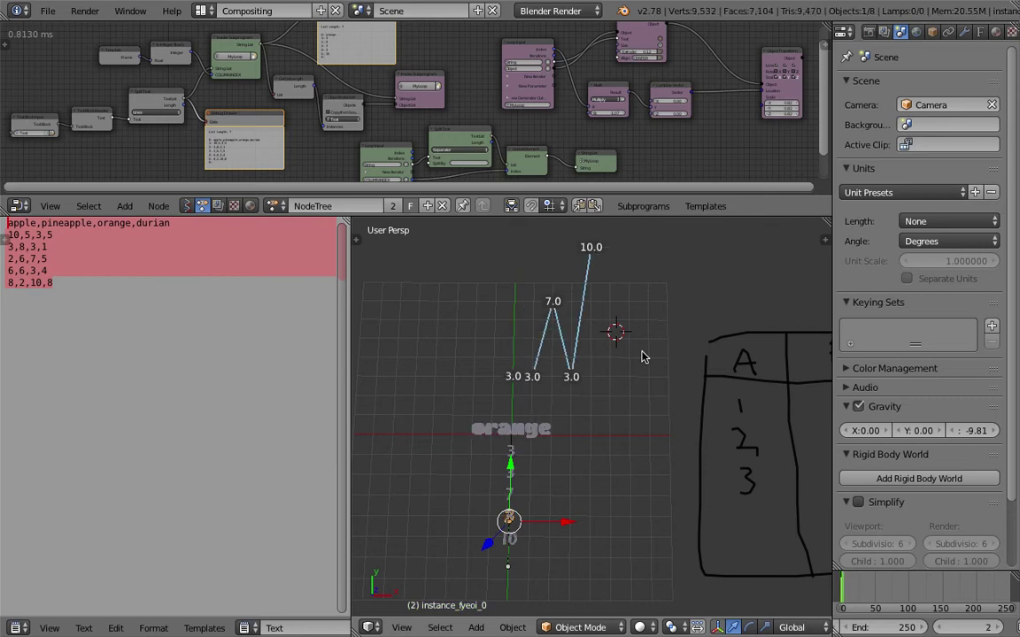
key("Right")
key("Left")
key("Left")
key("Left")
middle_click_drag(646, 361, 633, 365)
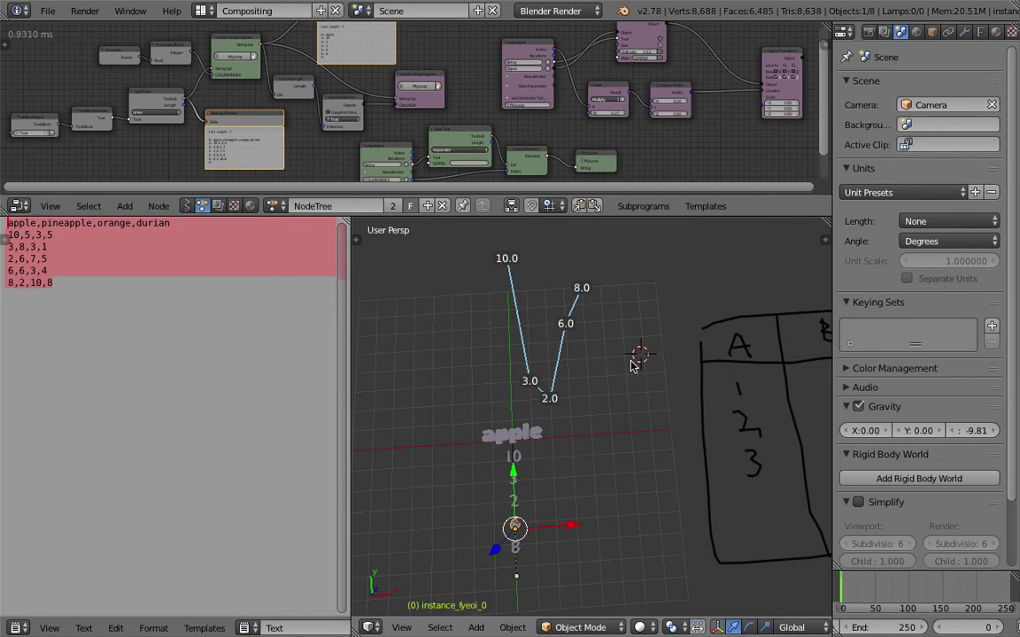
mouse_move(644, 373)
middle_mouse_down()
mouse_move(638, 369)
mouse_move(649, 368)
middle_mouse_up()
middle_click_drag(505, 359, 571, 362)
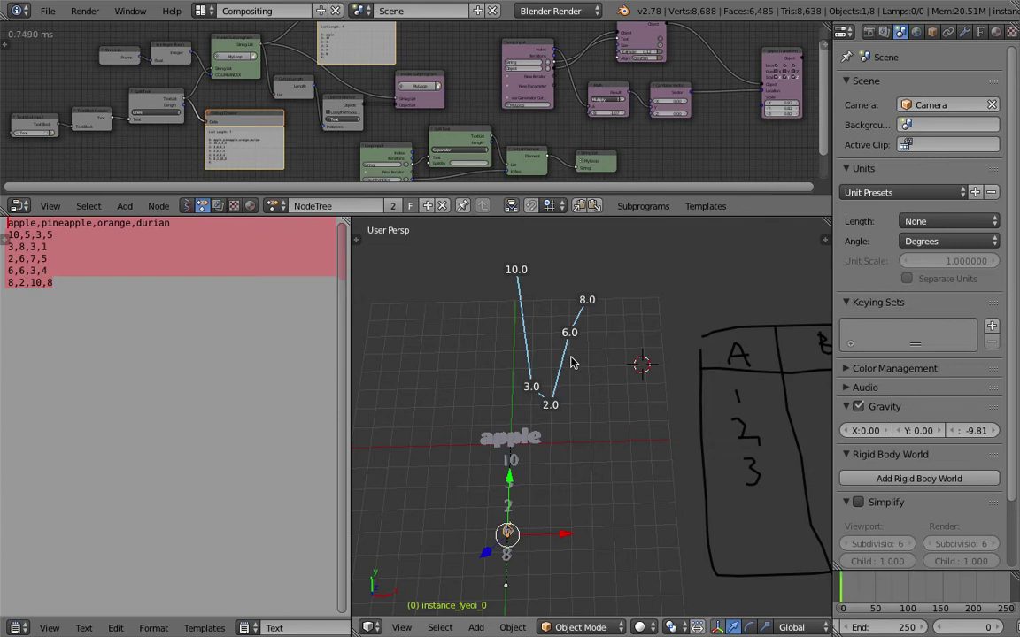
middle_click_drag(565, 403, 573, 408)
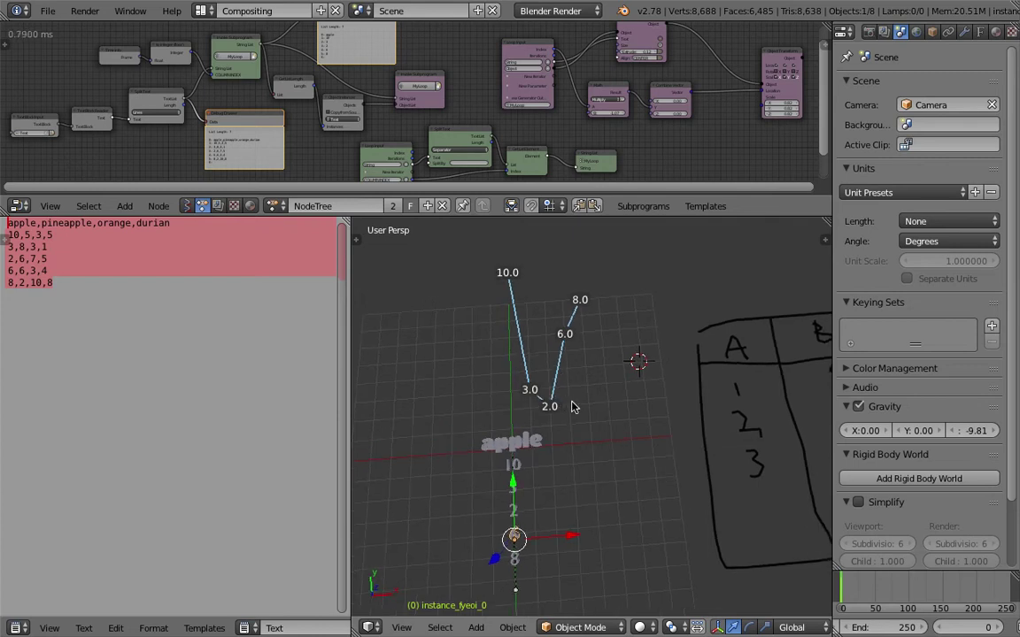
left_click(583, 404)
middle_click_drag(569, 403, 583, 364, "shift")
left_click(587, 360)
scroll(588, 360, "down", 1)
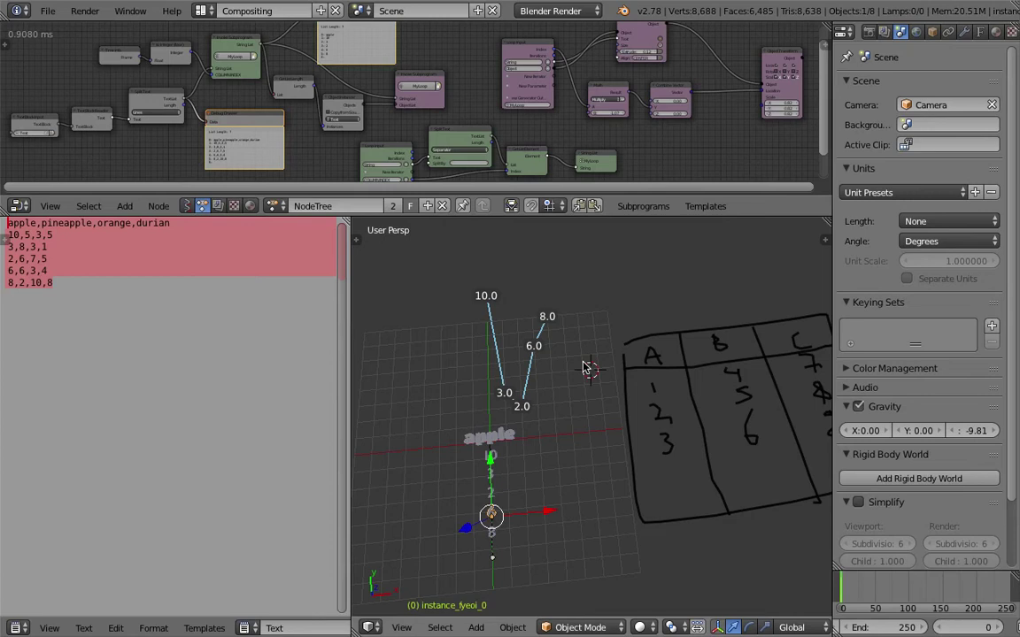
middle_click_drag(587, 367, 582, 337)
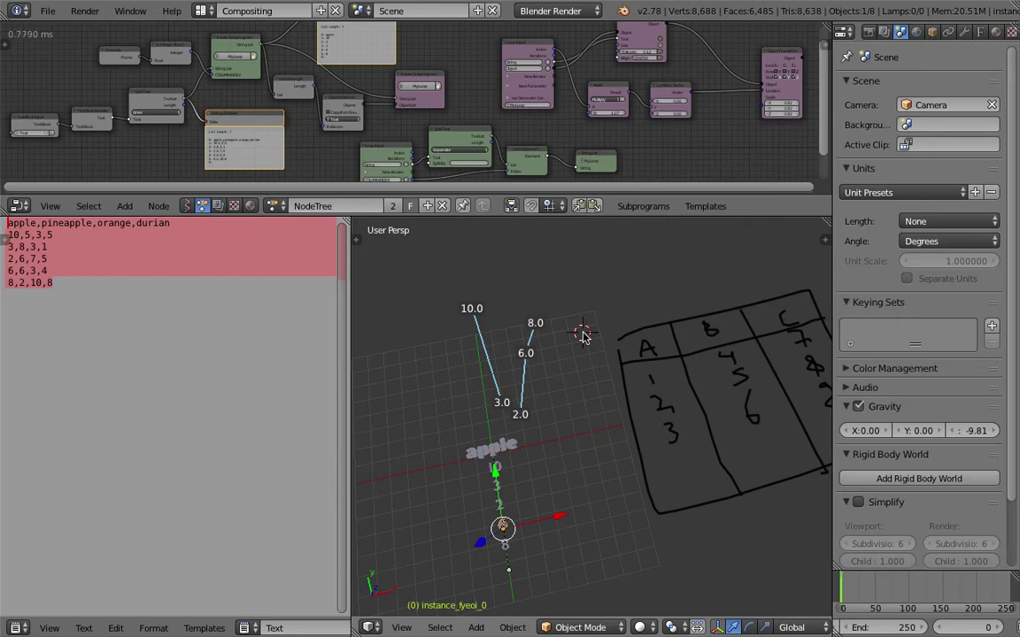
middle_click_drag(574, 366, 581, 402)
scroll(580, 403, "down", 1)
left_click(617, 342)
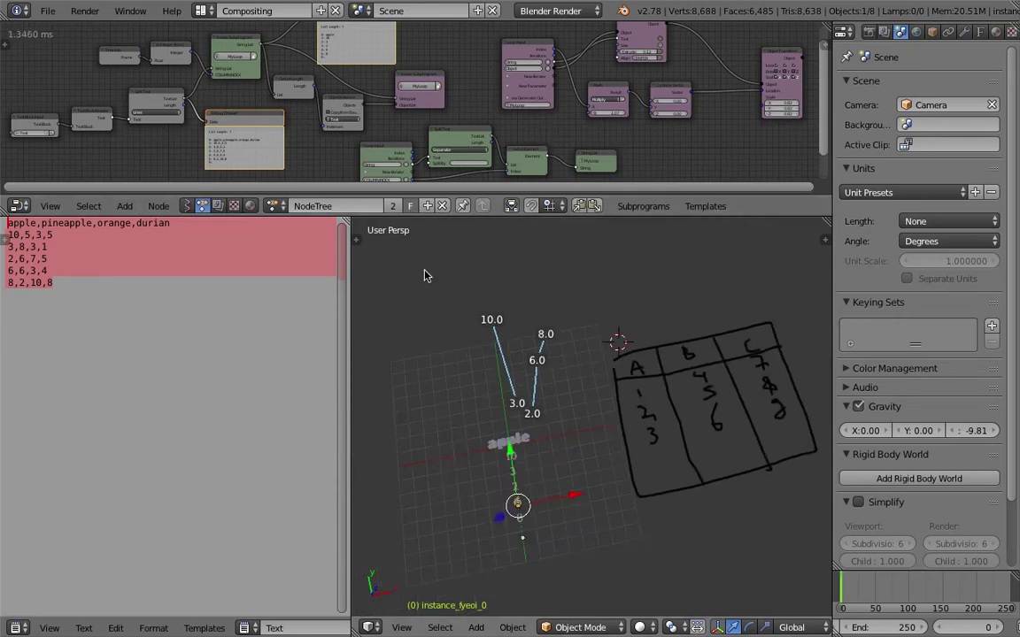
Step: Start a new default Blender file, discarding the demonstration scene
left_click(49, 13)
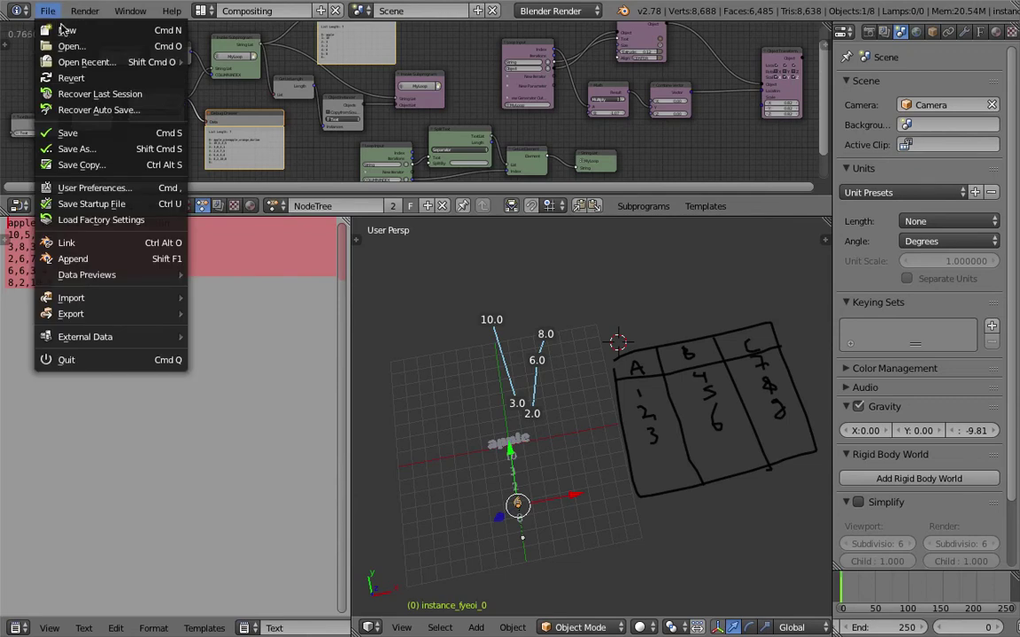
left_click(64, 30)
left_click(69, 43)
middle_click_drag(470, 343, 521, 321)
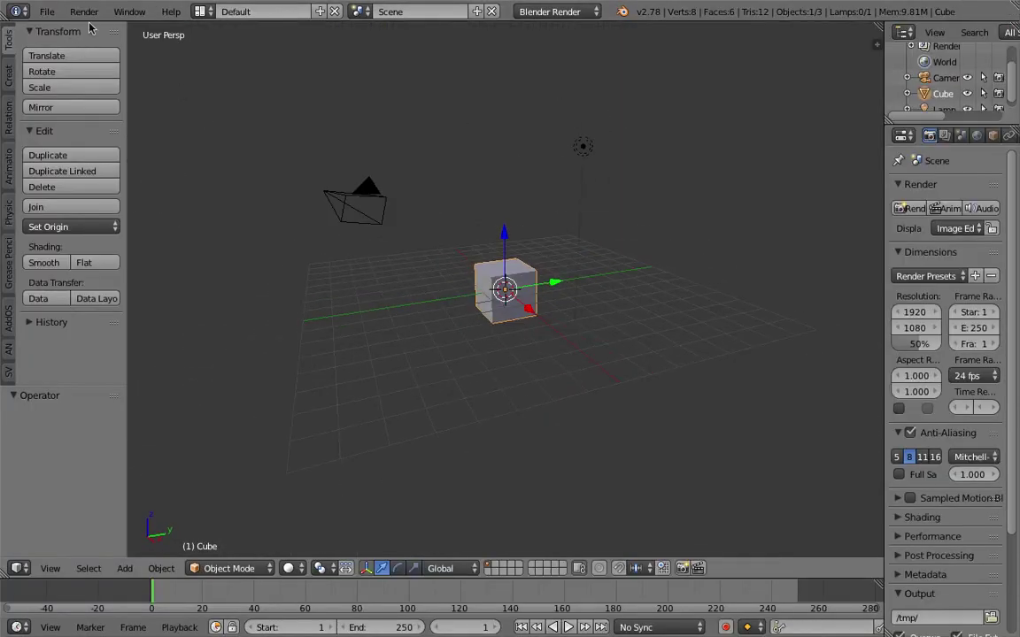
Step: Save the new scene to the Desktop as ANSV_CSV_DEMO_001.blend
left_click(47, 12)
left_click(93, 136)
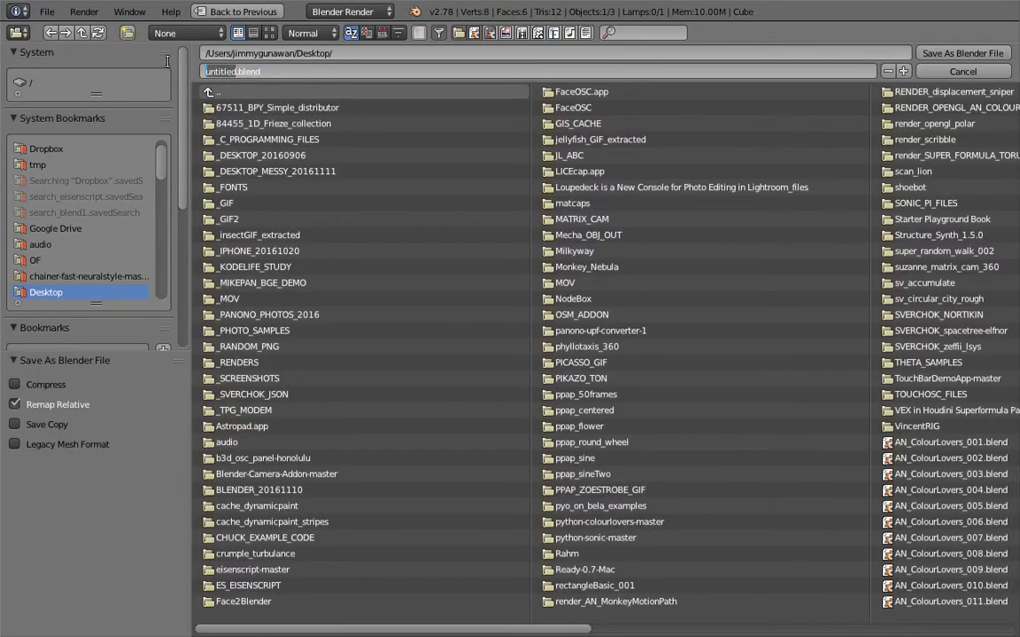
type("CSV")
key("BackSpace")
key("BackSpace")
key("BackSpace")
type("ANSV_CSV_DEMO_001")
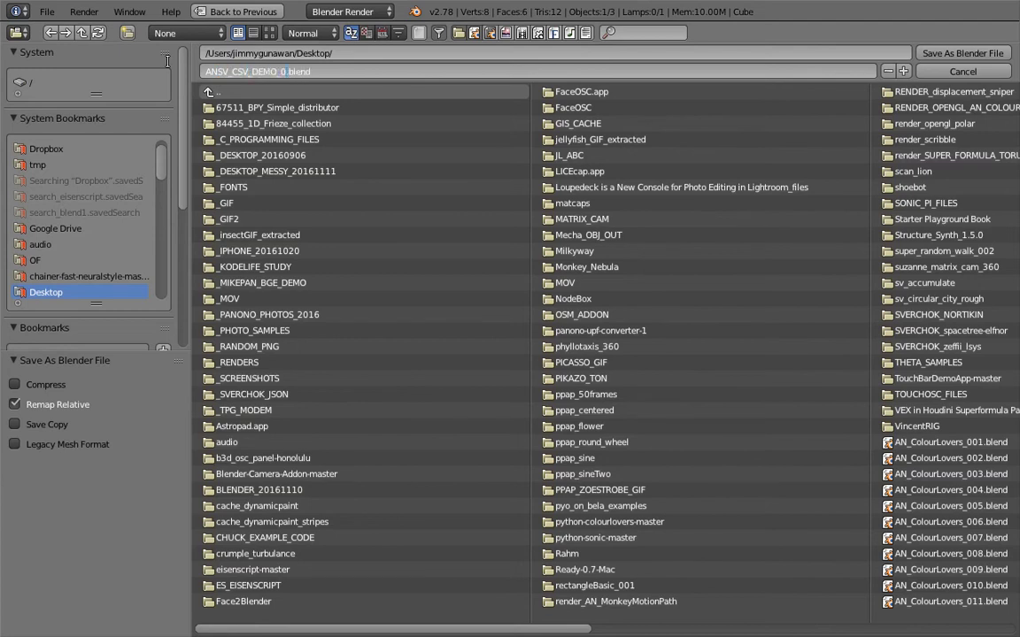
left_click(942, 52)
Step: Change the screen layout to Compositing, shorten the node editor and slightly widen the properties area
left_click(199, 12)
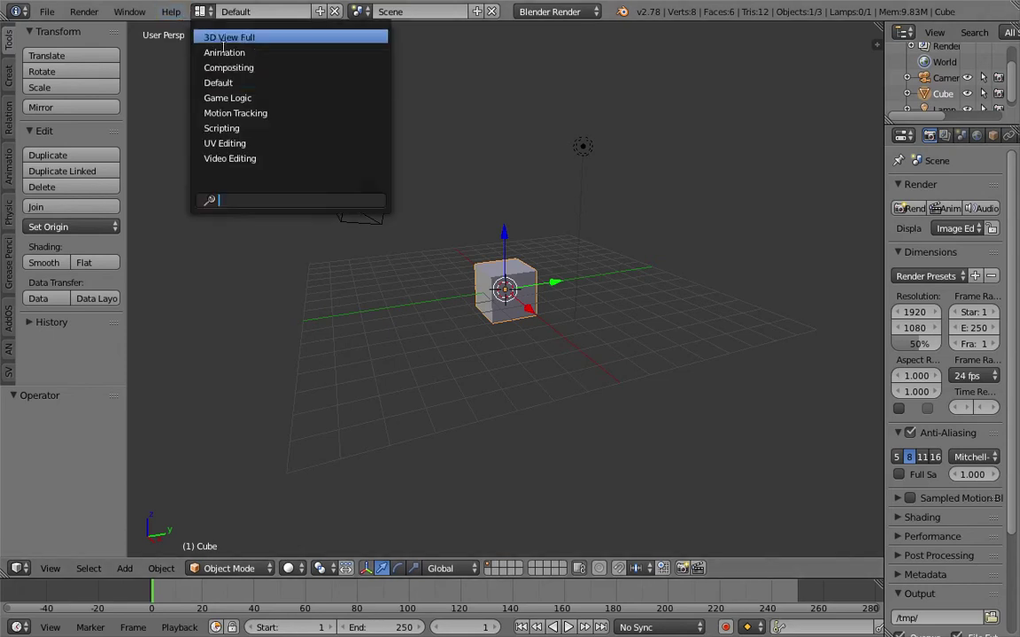
left_click(228, 64)
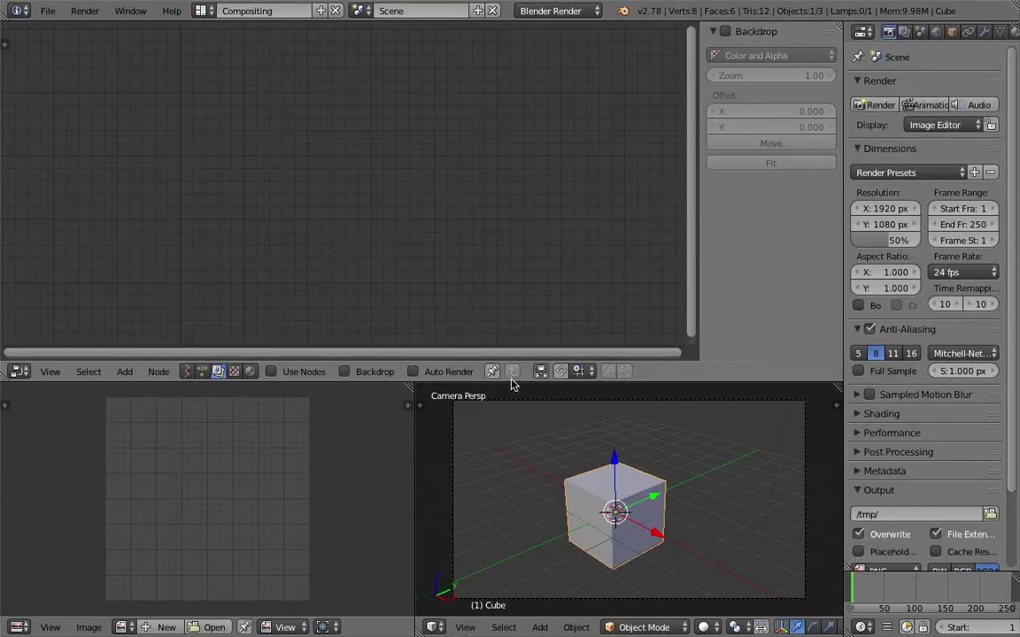
left_click_drag(507, 381, 513, 340)
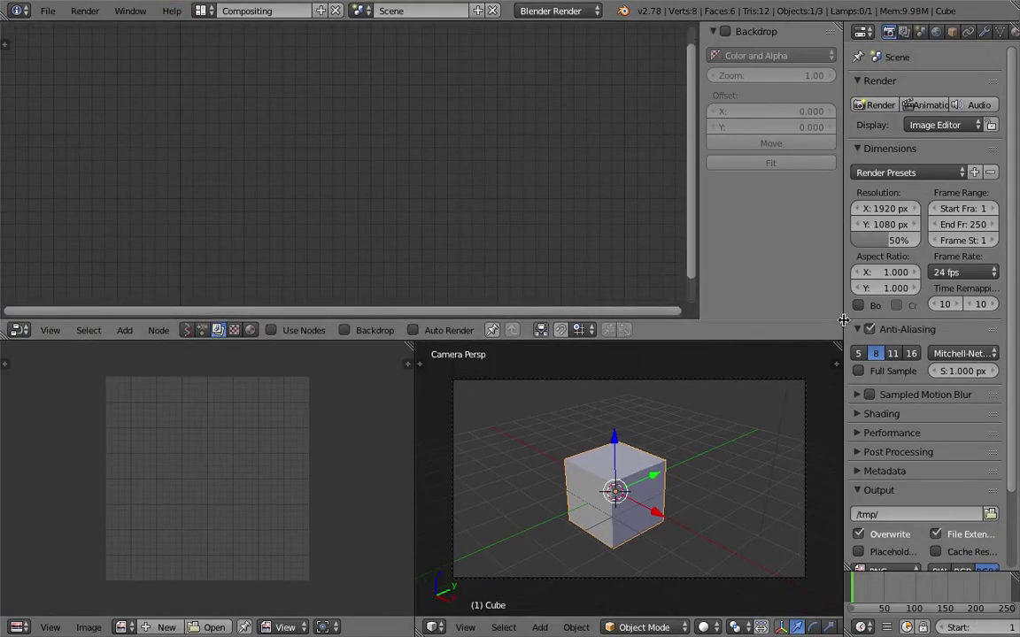
left_click_drag(843, 336, 830, 345)
Step: Move the lamp and camera to layer 2, leaving only the cube on the active layer
middle_click_drag(590, 485, 705, 432)
right_click(665, 380)
right_click(798, 380, "shift")
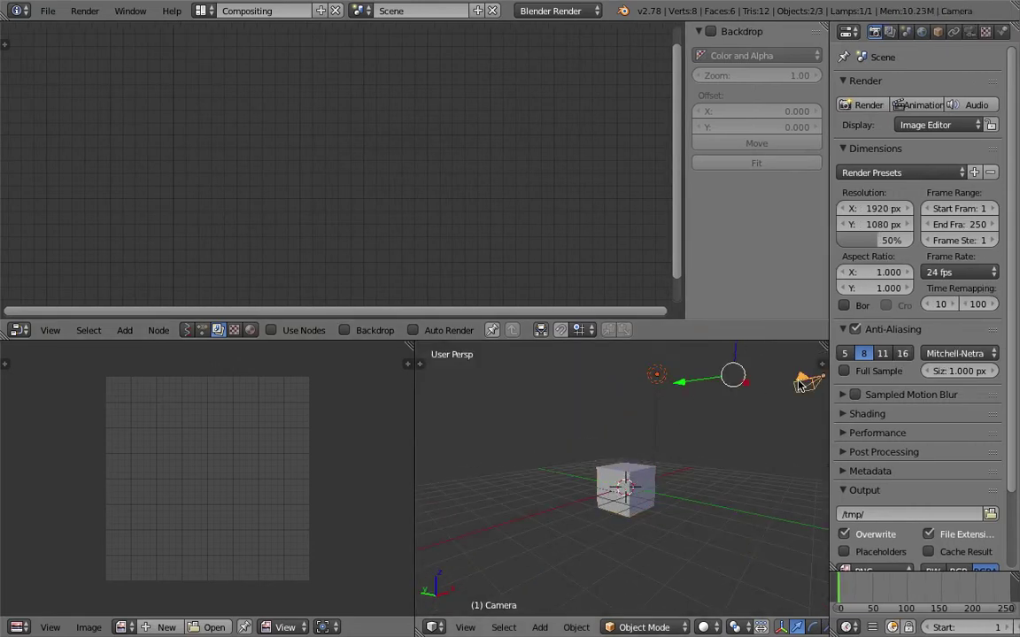
key("m")
key("2")
middle_click_drag(783, 429, 673, 444)
left_click(703, 428)
scroll(712, 480, "up", 1)
middle_click_drag(730, 460, 704, 467)
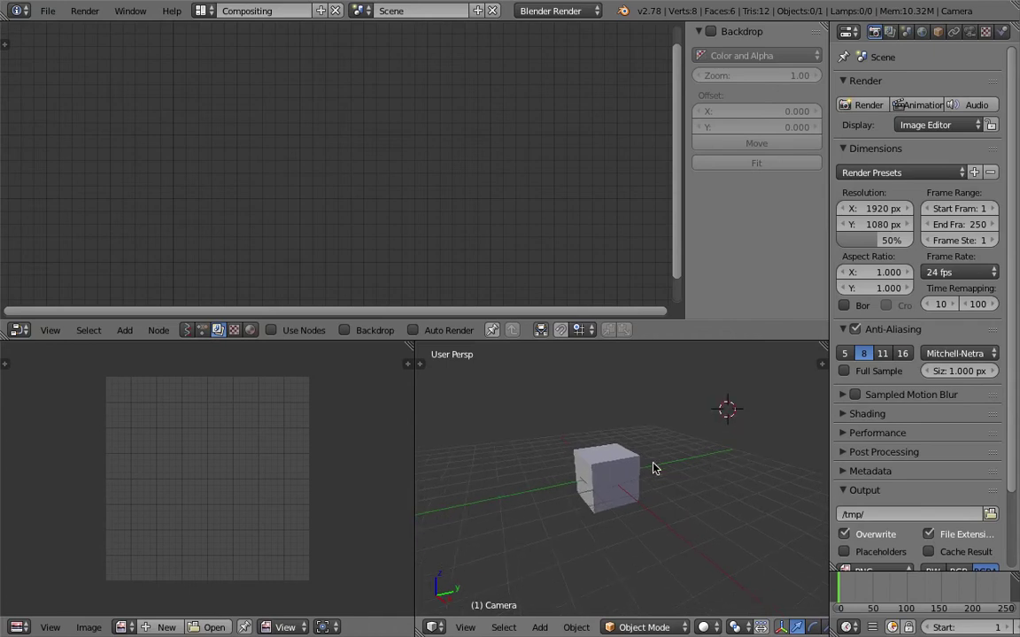
Step: Turn the image editor into a Text Editor and narrow it to give the 3D view more room
left_click(16, 627)
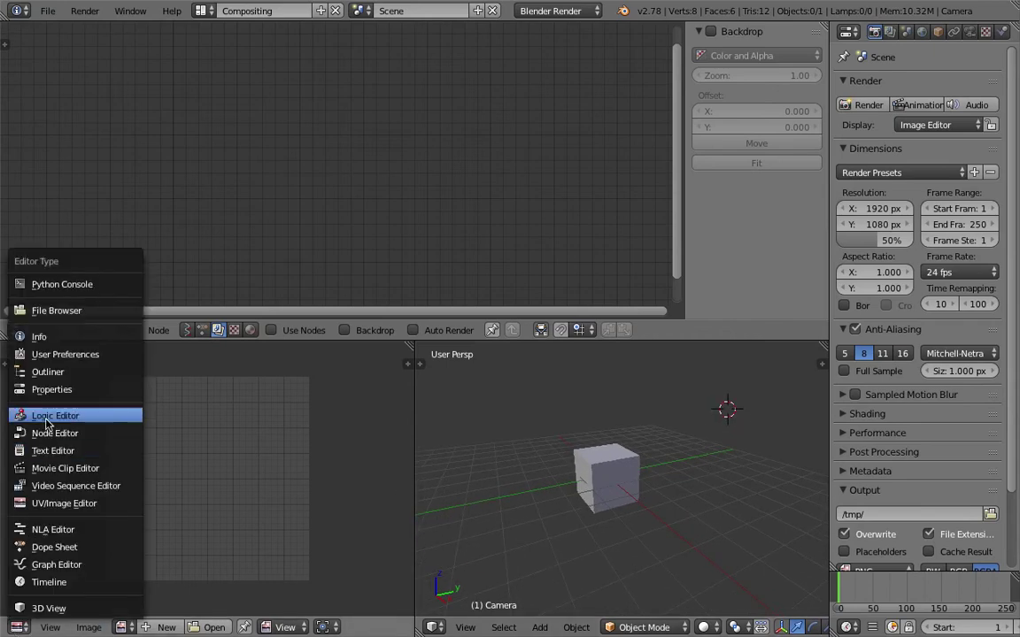
left_click(53, 450)
left_click_drag(411, 390, 347, 389)
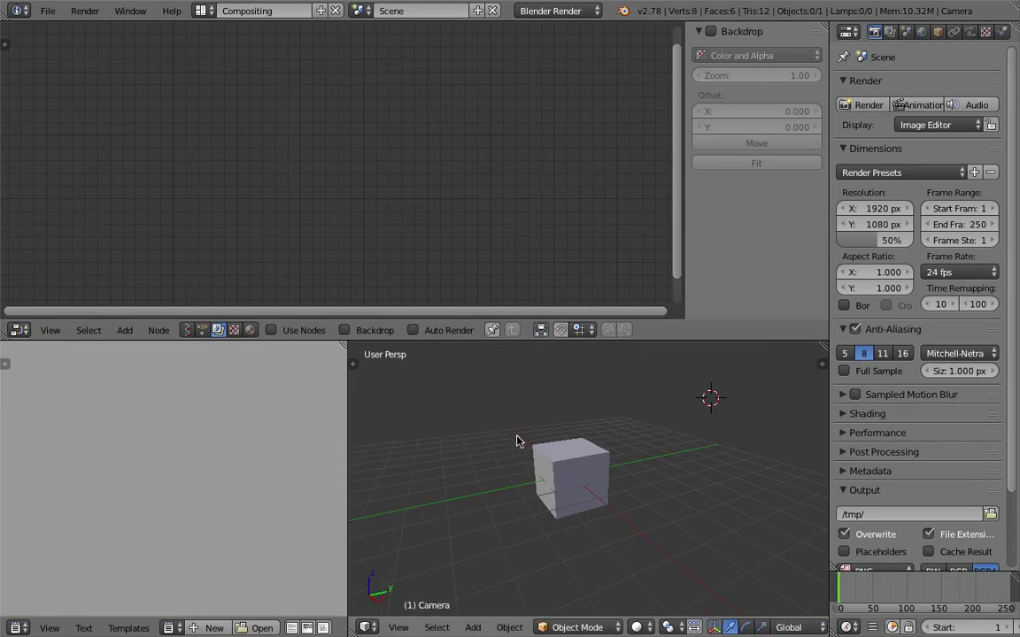
middle_click_drag(535, 462, 501, 446)
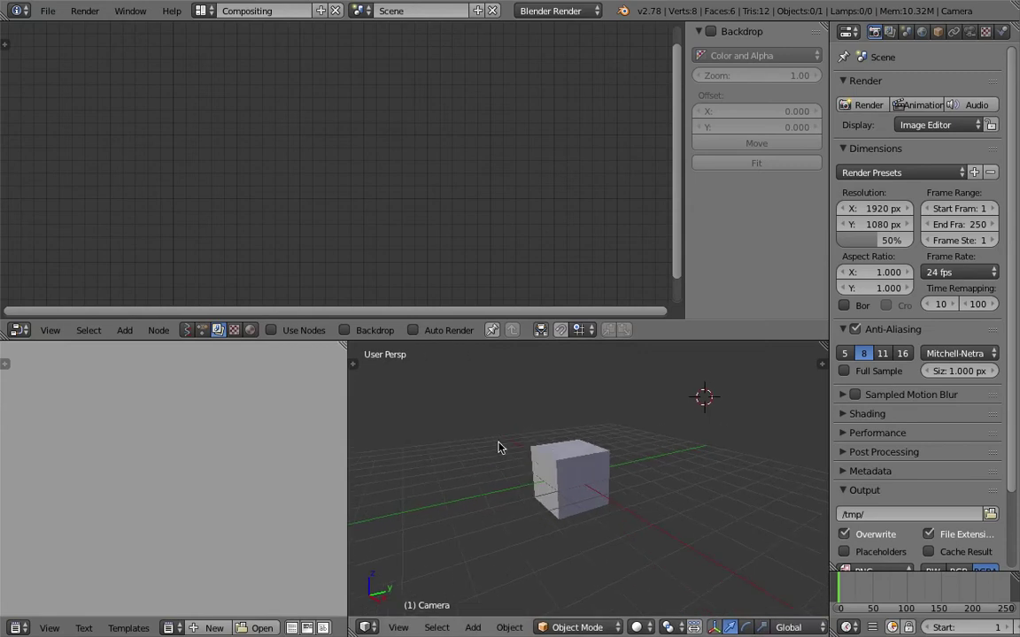
Step: Set the node editor to Animation Nodes with a new node tree, and create a new text block
left_click(202, 332)
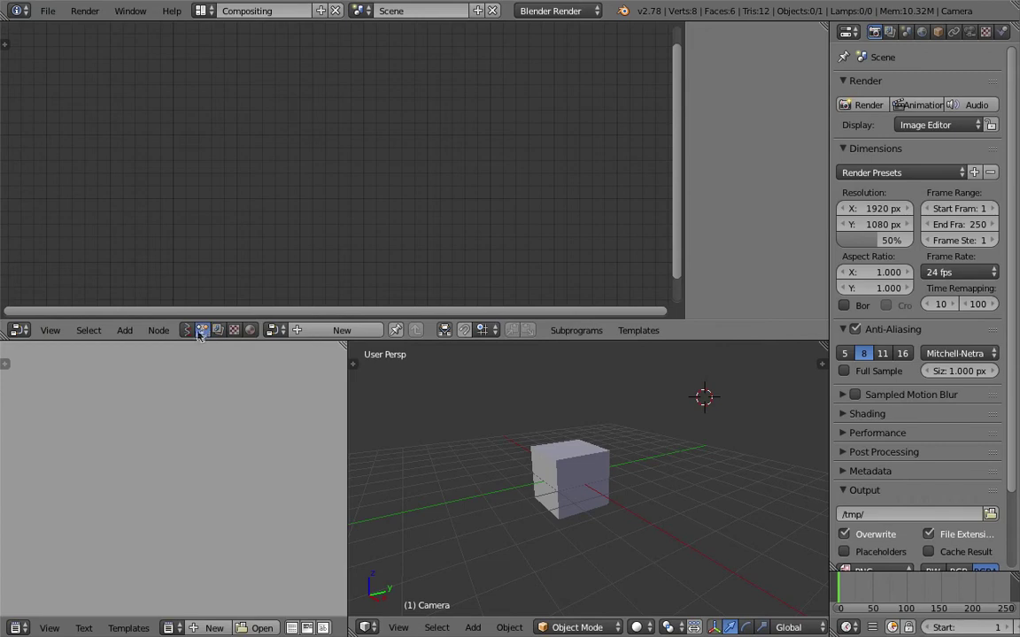
left_click(359, 334)
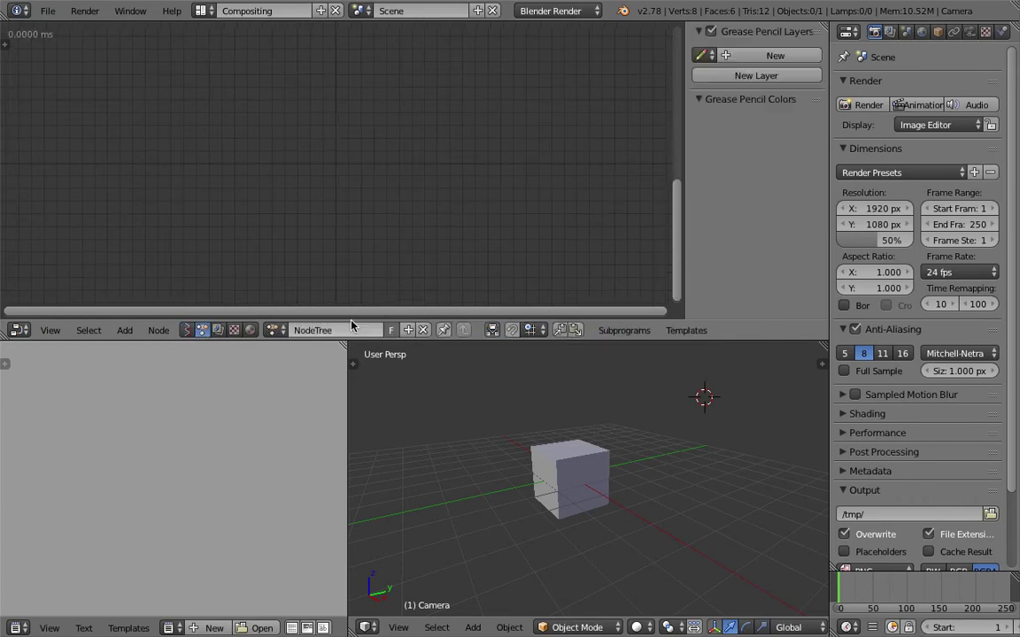
left_click(214, 626)
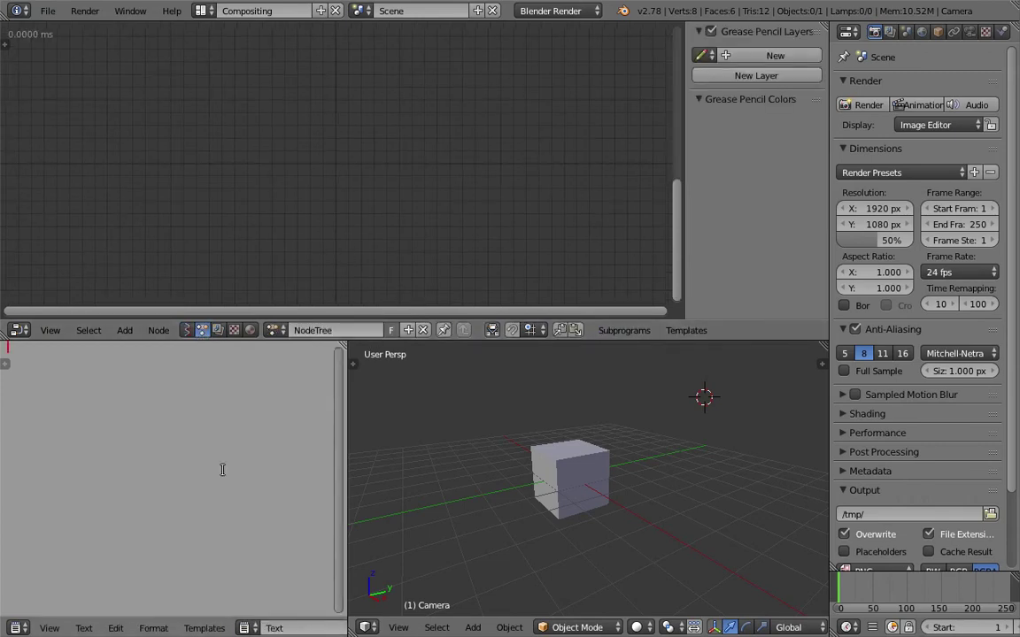
Step: Enter the header line "apple, pineapple, durian, kiwi" in the text block and start a new line
type("apple, pine")
key("BackSpace")
key("BackSpace")
key("BackSpace")
key("BackSpace")
type("pineap")
type("ple, ")
type("orange, ")
type("kiwi,")
double_click(127, 346)
key("BackSpace")
type("durian")
key("End")
key("BackSpace")
key("Return")
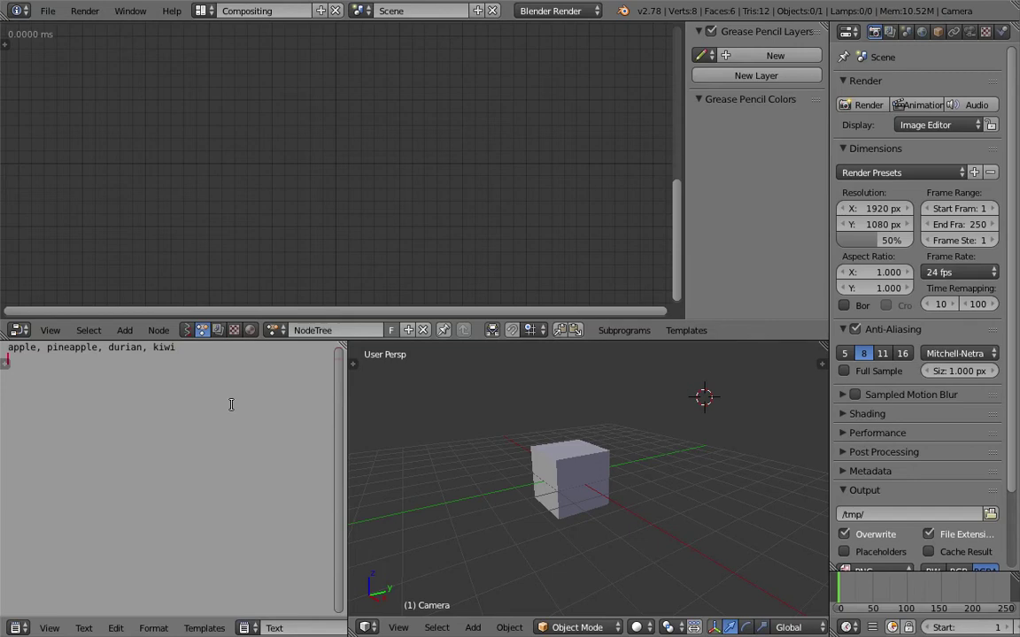
Step: Add the data rows "2, 1, 1, 5" and "3,6,3,2" below the header
type("2, 1, 1, 5")
key("Return")
type("3,6,3,2")
Step: Remove the spaces after the commas in the first data row and the header, and start a new line below the data
key("Up")
key("Right")
key("Right")
key("BackSpace")
key("Left")
key("Left")
key("BackSpace")
key("Left")
key("Left")
key("BackSpace")
key("Up")
key("Right")
key("Right")
key("Right")
key("Right")
key("Delete")
key("Right")
key("Right")
key("Right")
key("Right")
key("Right")
key("Right")
key("Right")
key("Right")
key("Right")
key("Right")
key("Right")
key("BackSpace")
key("Right")
key("Right")
key("Right")
key("Right")
key("Right")
key("Right")
key("Right")
key("Delete")
key("Down")
key("Down")
key("Return")
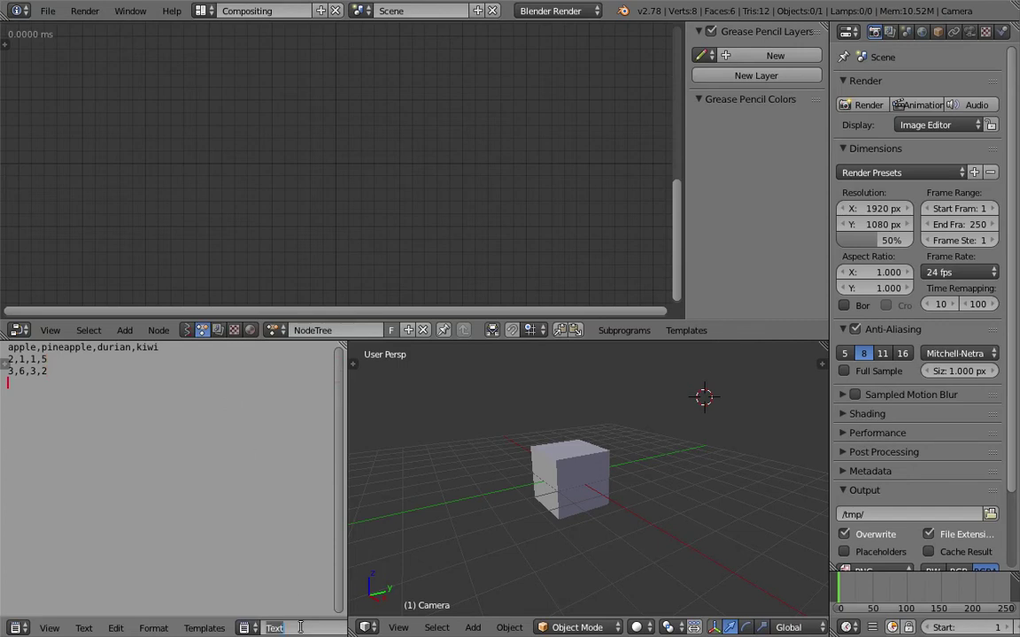
Step: Rename the text block as FruitData
double_click(299, 628)
type("FruitData")
key("Return")
Step: Add the data row "8,7,2,4" with blank lines below it, and save the file
type("3")
key("BackSpace")
type("8,")
type("7,3")
type(",4")
key("Return")
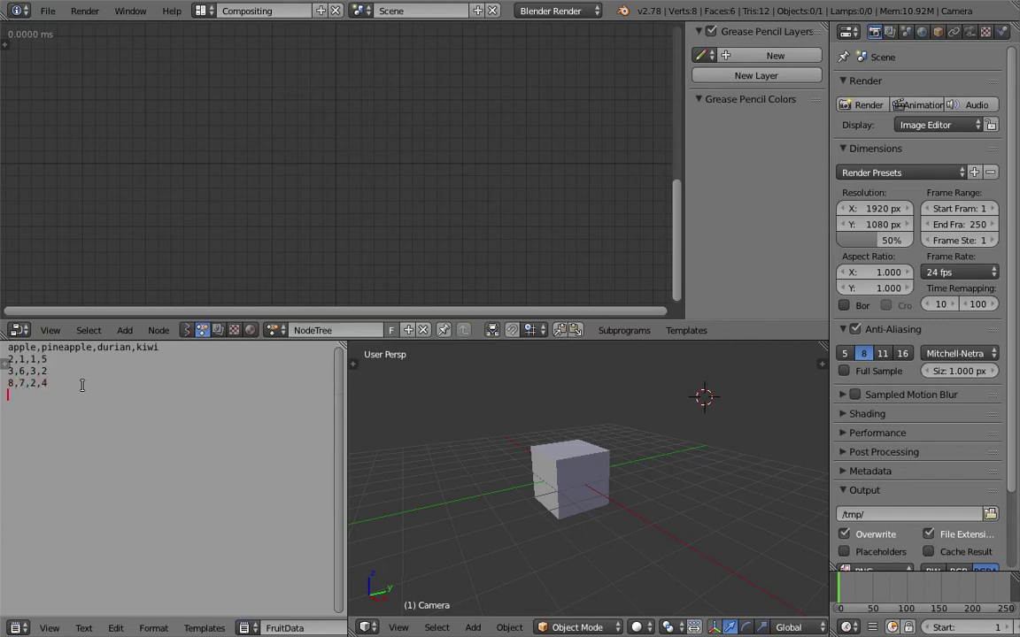
key("Return")
left_click_drag(50, 383, 6, 360)
left_click(64, 396)
key("ctrl+s")
Step: Add the sample decimal values 0.4, 0.2 and 0.6 on separate lines below the data rows
left_click(65, 404)
type("0.4,")
key("BackSpace")
key("BackSpace")
key("Return")
type("0.2")
key("Return")
type("0.6")
key("Up")
Step: Compare the integer rows with the decimal lines by highlighting each group in the text
left_click(51, 380)
key("shift+Up")
key("shift+Up")
key("shift+Home")
left_click(51, 375)
key("ctrl+z")
left_click(61, 373)
left_click(37, 382)
left_click_drag(9, 406, 38, 442)
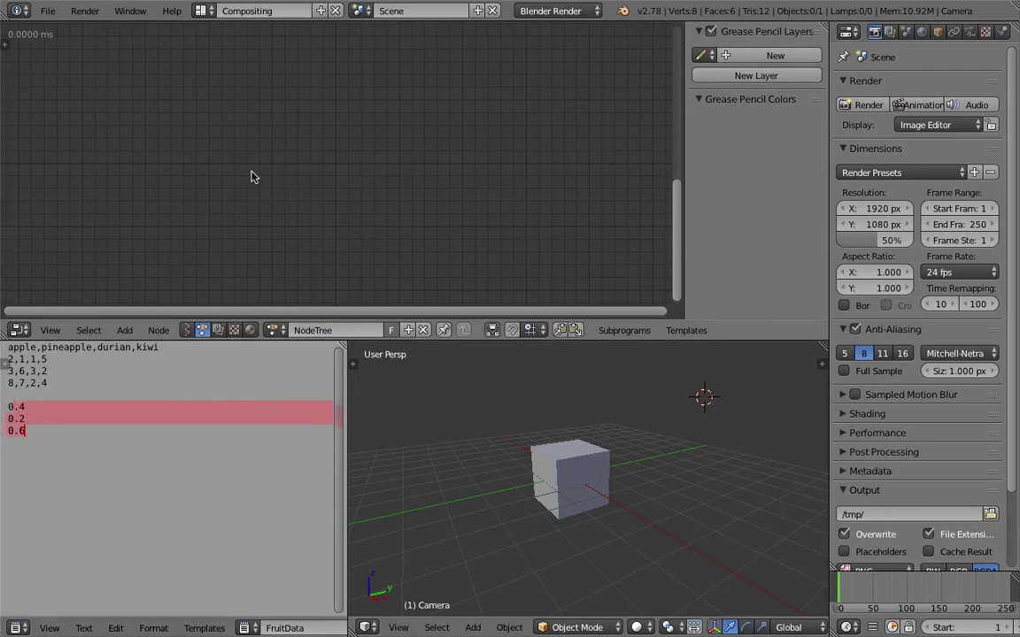
Step: Add the sample text "photo of apple, photo" below the decimal values, separated by a blank line
middle_click_drag(354, 191, 347, 187)
left_click(57, 430)
key("Return")
key("Return")
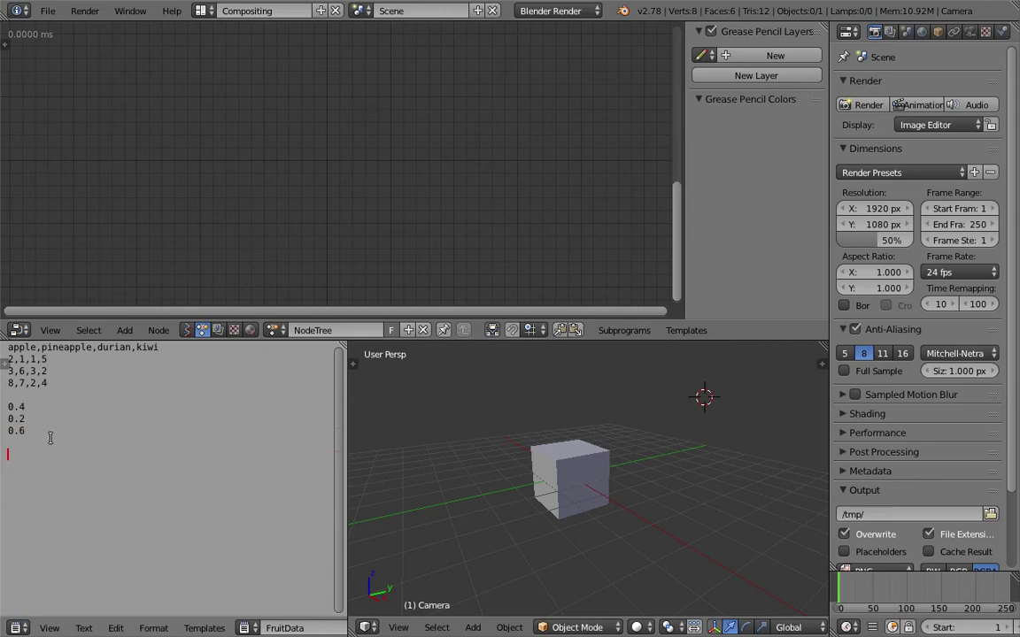
type("photo of apple, photo")
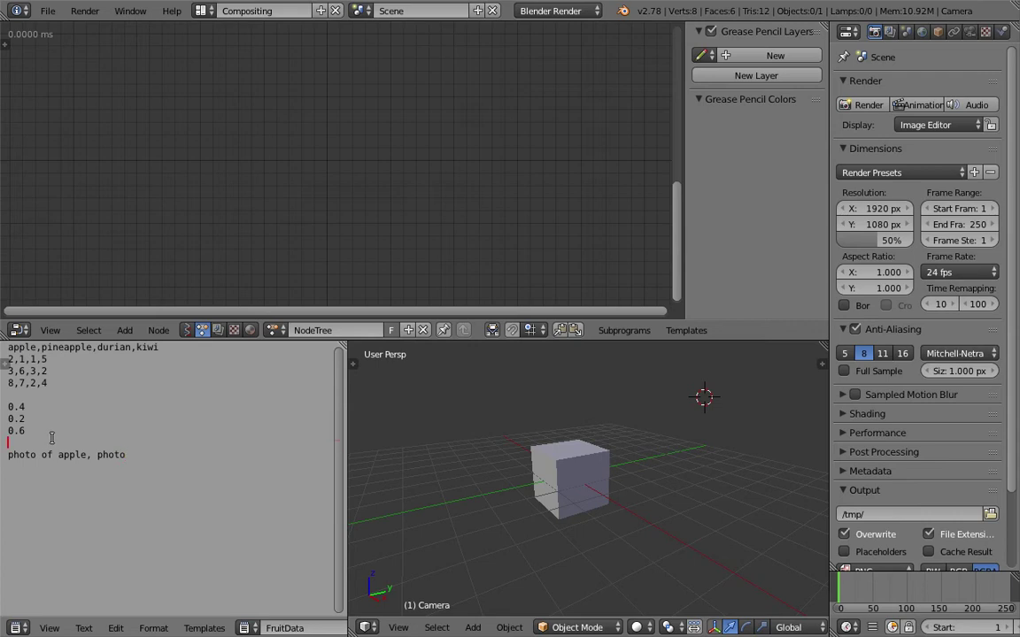
Step: Delete the decimal values and the photo text below the CSV rows
left_click_drag(8, 405, 130, 457)
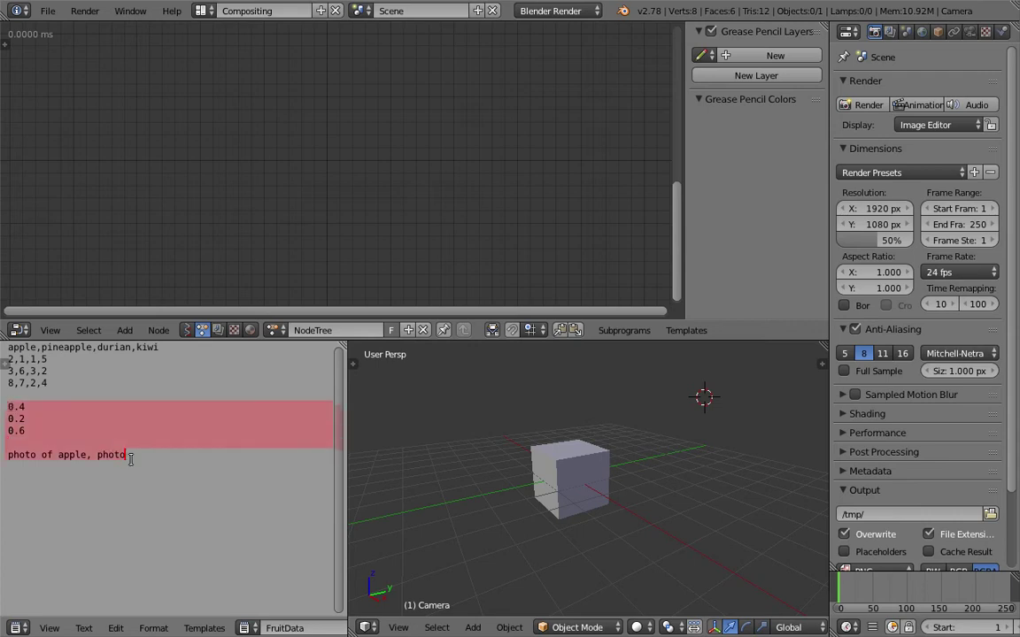
key("BackSpace")
Step: Sketch a card with a picture frame and text lines beside the cube using the Grease Pencil
left_click(558, 455)
middle_click_drag(565, 448, 541, 472)
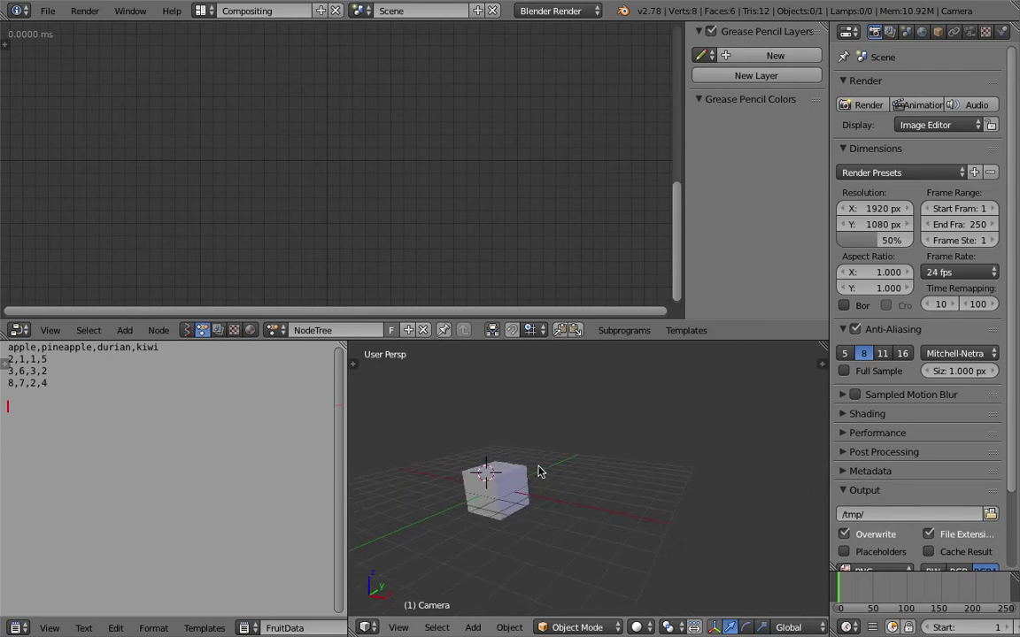
mouse_move(540, 471)
middle_mouse_down()
mouse_move(575, 455)
mouse_move(538, 457)
middle_mouse_up()
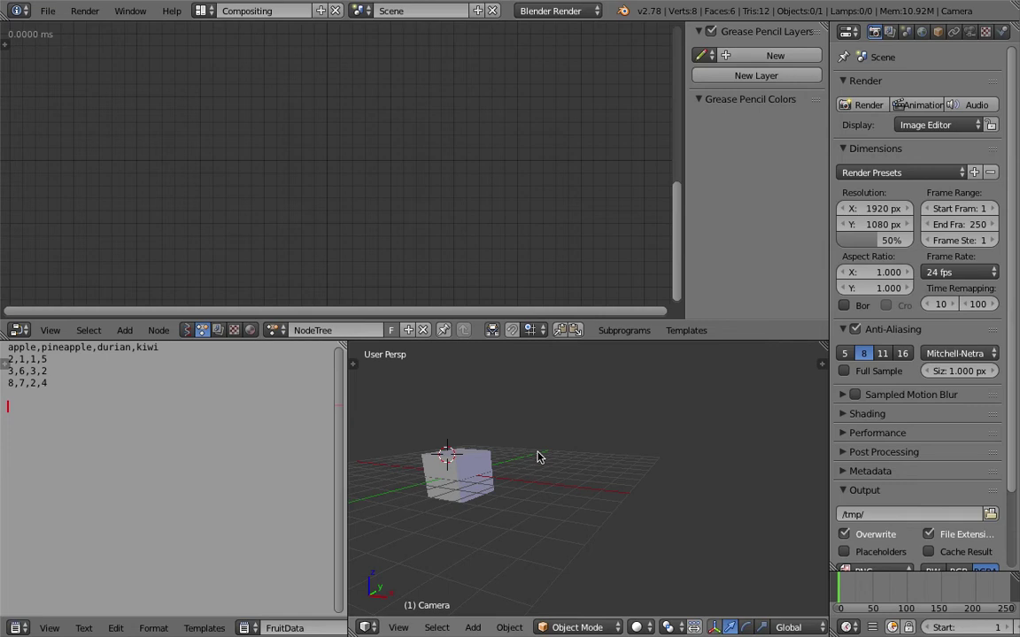
mouse_move(538, 457)
middle_mouse_down()
mouse_move(483, 464)
mouse_move(534, 458)
middle_mouse_up()
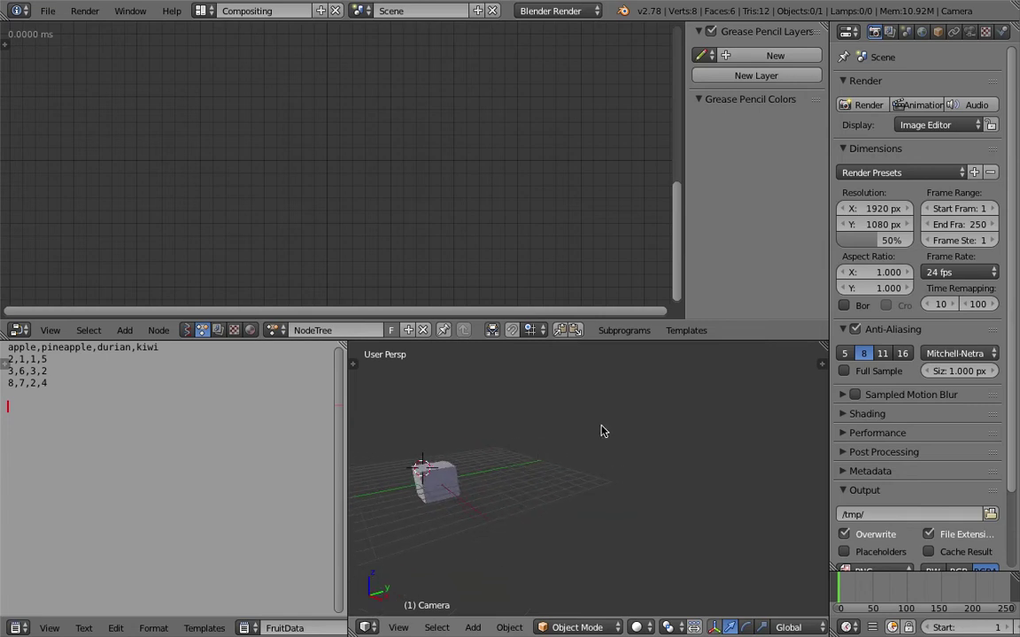
mouse_move(626, 400)
left_mouse_down()
mouse_move(641, 481)
mouse_move(709, 514)
mouse_move(760, 491)
mouse_move(745, 381)
mouse_move(648, 369)
mouse_move(628, 398)
mouse_move(674, 448)
mouse_move(731, 439)
mouse_move(733, 387)
mouse_move(646, 387)
left_mouse_up()
mouse_move(651, 470)
left_mouse_down()
mouse_move(730, 461)
mouse_move(732, 486)
left_mouse_up()
left_click_drag(716, 494, 729, 495)
left_click_drag(622, 395, 647, 375)
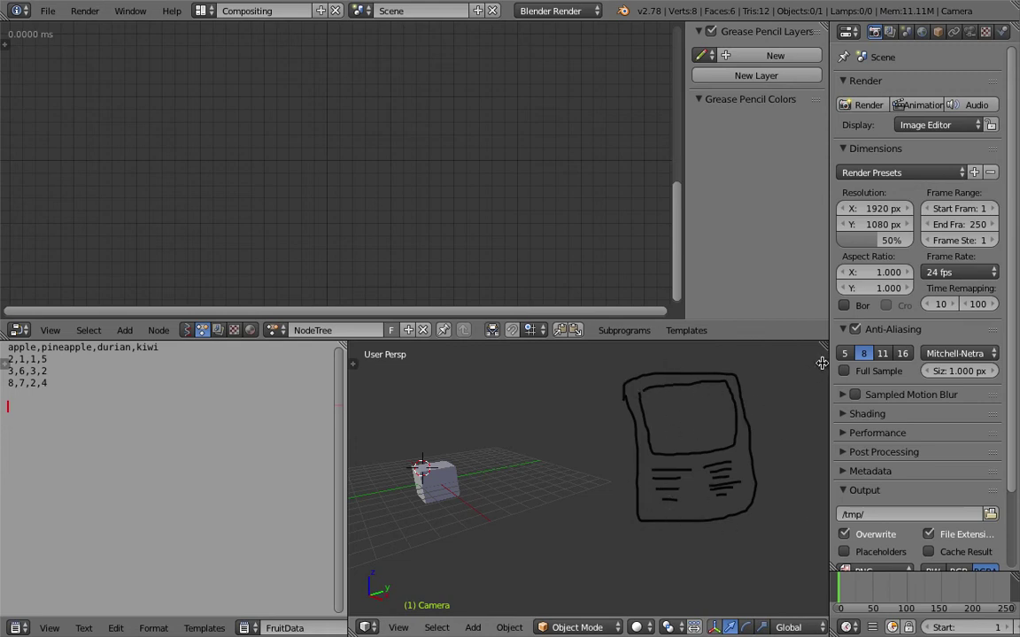
Step: Delete the Grease Pencil layer holding the card sketch and bring the cube back to the middle of the view
key("n")
scroll(697, 425, "down", 5)
left_click(799, 482)
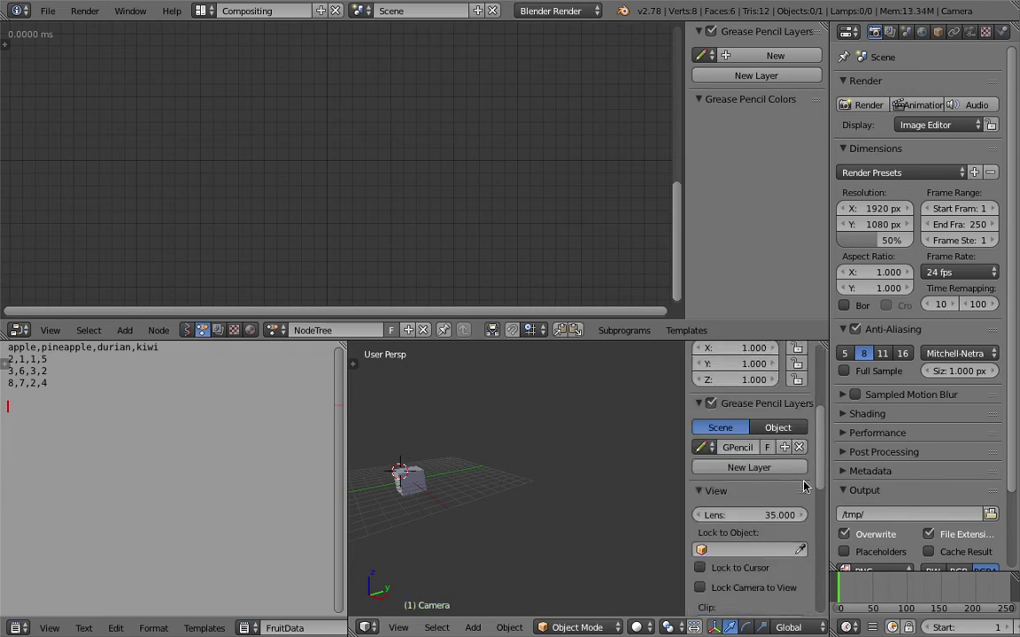
key("n")
middle_click_drag(651, 435, 683, 445, "shift")
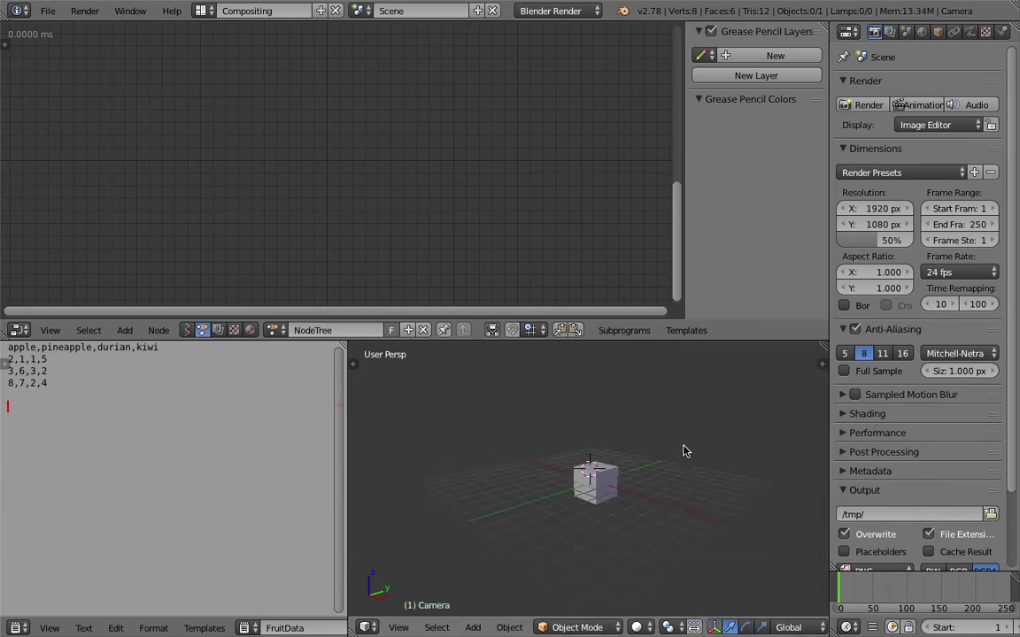
scroll(682, 446, "up", 2)
left_click(677, 454)
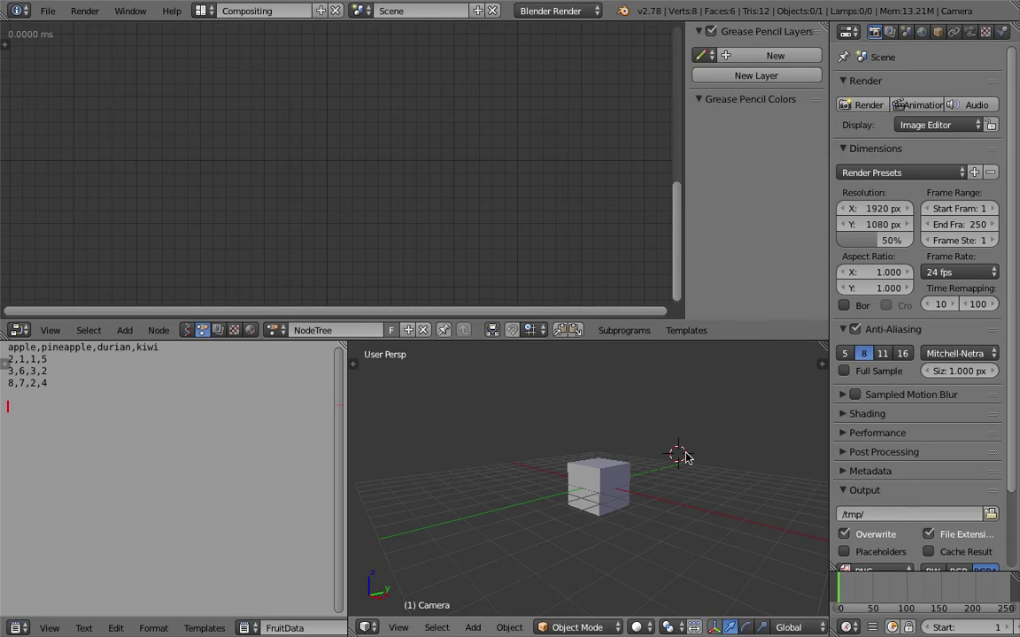
Step: Review the fruit header and number rows by highlighting the CSV text
left_click_drag(162, 351, 73, 511)
left_click(35, 361)
left_click(44, 407)
left_click(94, 423)
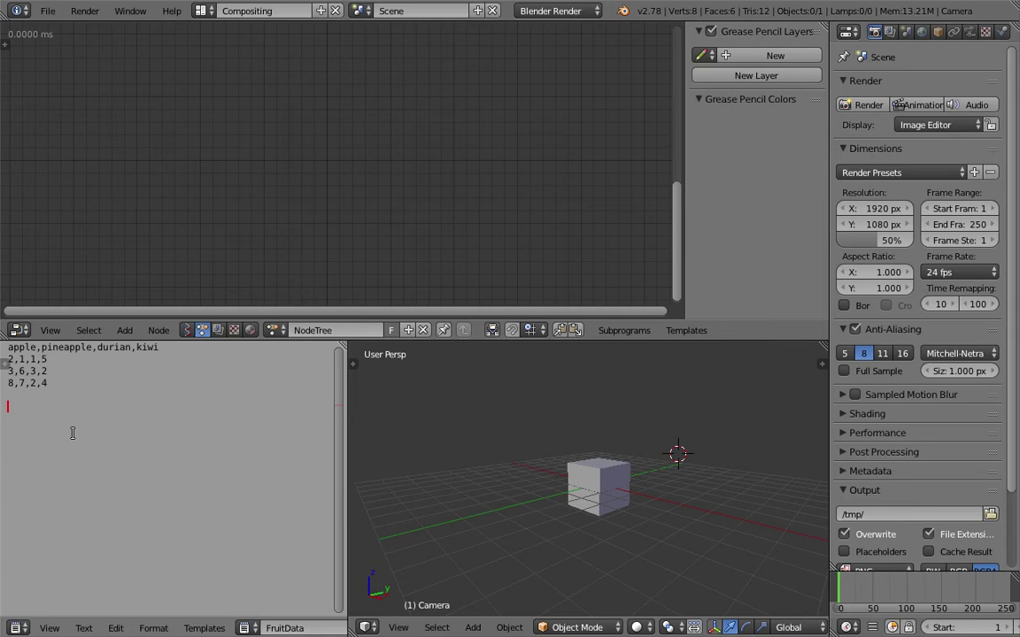
Step: Delete the cube from the scene and save the file
right_click(593, 475)
key("x")
left_click(591, 471)
middle_click_drag(591, 472, 663, 472)
left_click(671, 471)
key("ctrl+s")
left_click(671, 469)
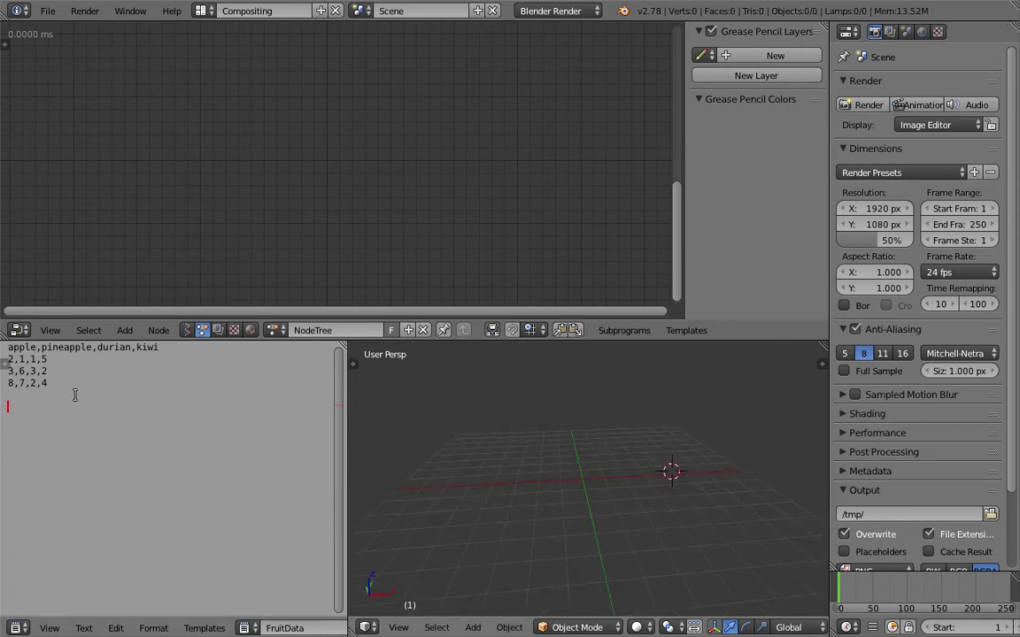
Step: Delete the blank lines after the last data row in FruitData
left_click_drag(75, 395, 82, 439)
key("BackSpace")
key("shift+a")
left_click(196, 139)
key("Escape")
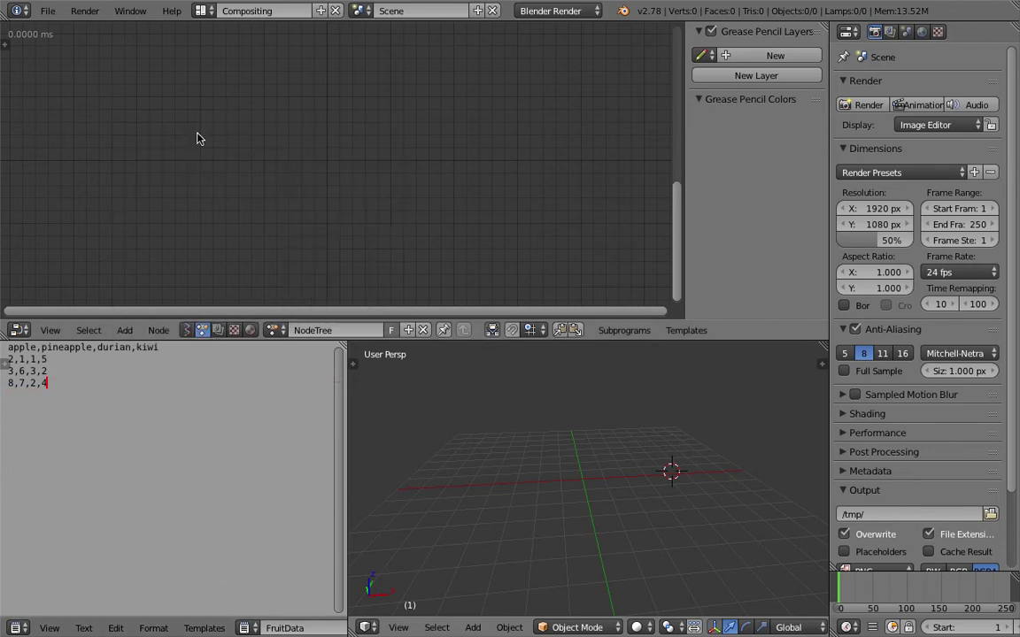
Step: Find the Text Block Reader node and add it to the empty node tree
key("shift+a")
left_click(195, 145)
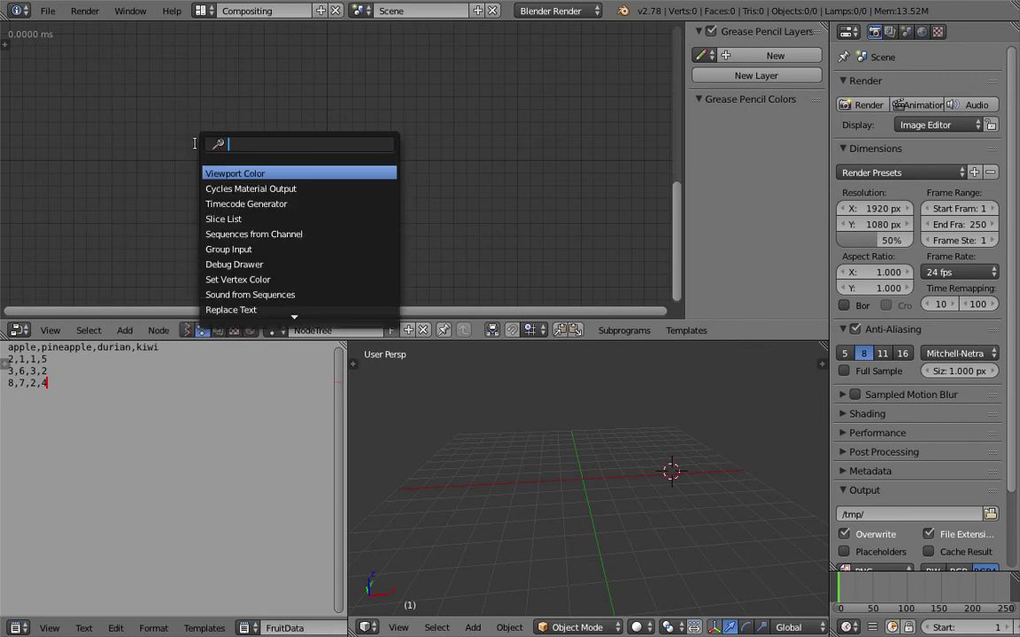
type("text")
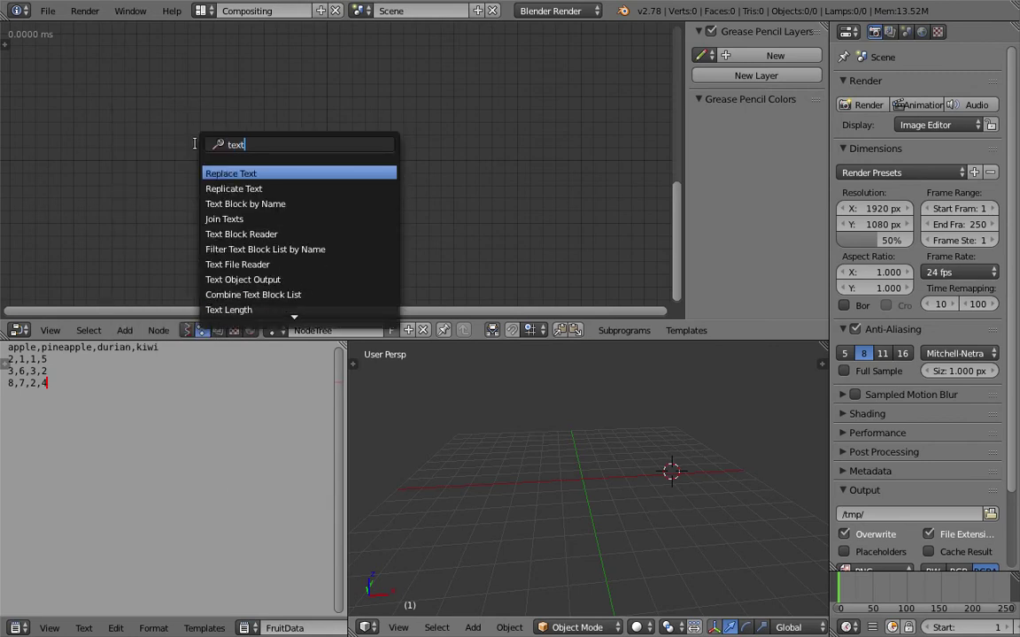
type(" bloc")
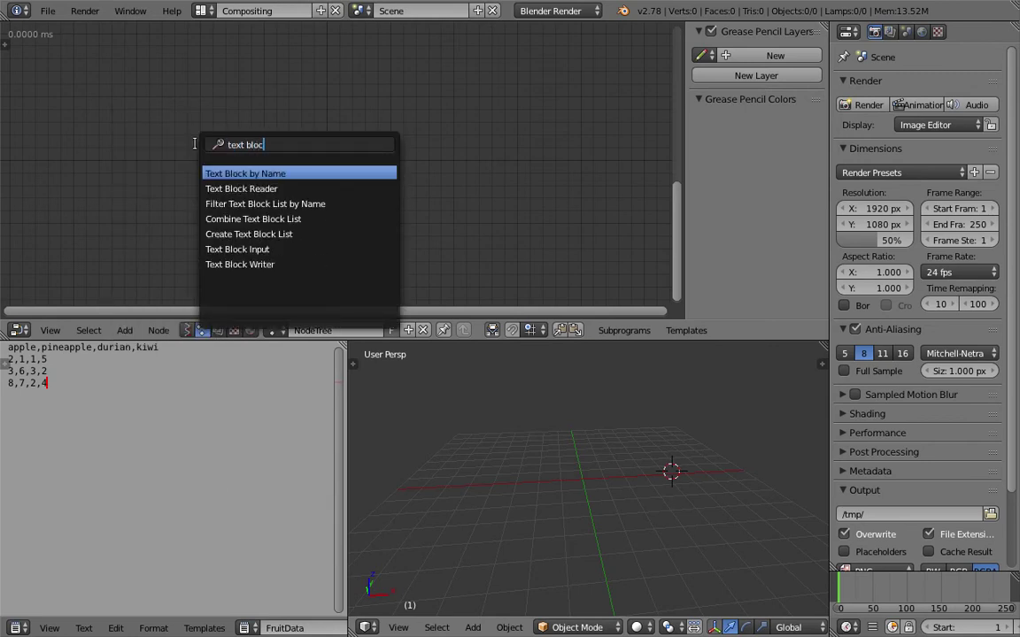
key("Down")
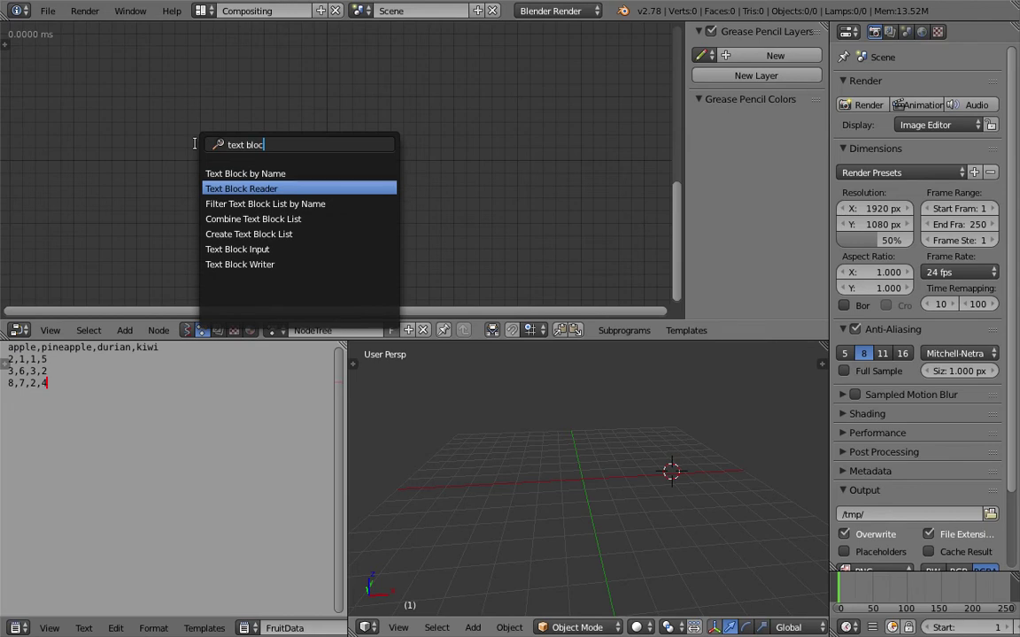
key("Down")
key("Down")
key("Down")
key("Up")
key("Up")
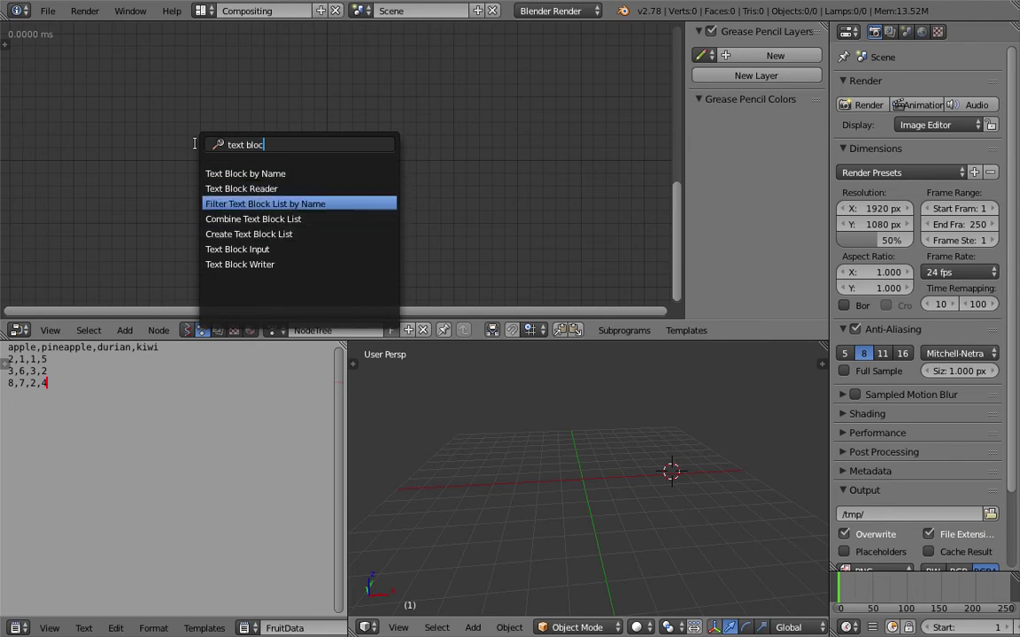
key("Up")
key("Return")
left_click(196, 151)
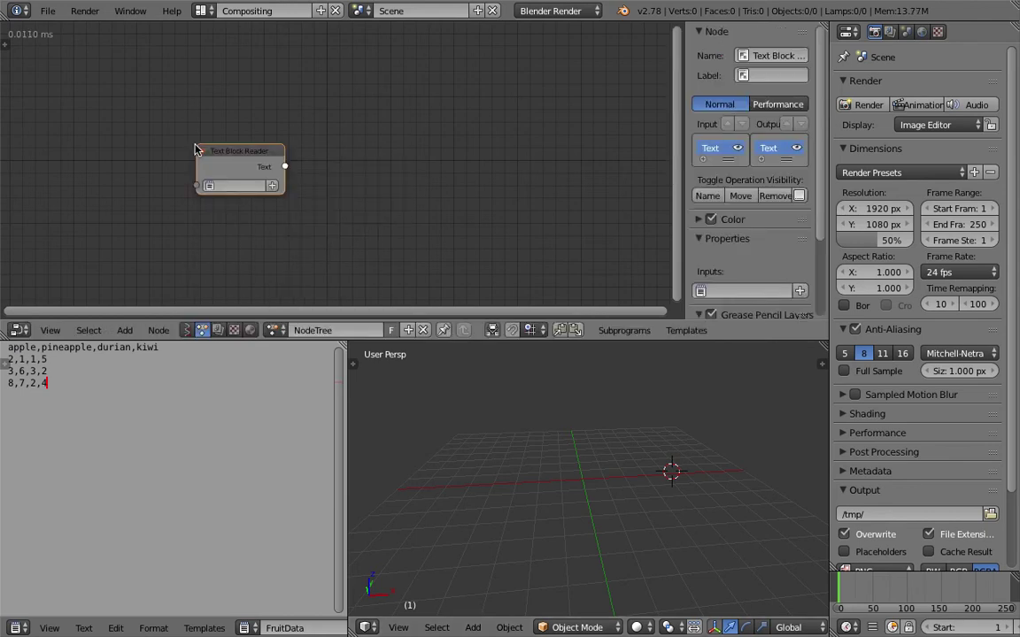
Step: Set the Text Block Reader's source to FruitData and shift the node slightly
left_click(211, 184)
left_click(219, 203)
mouse_move(269, 179)
left_mouse_down()
mouse_move(221, 162)
mouse_move(275, 159)
left_mouse_up()
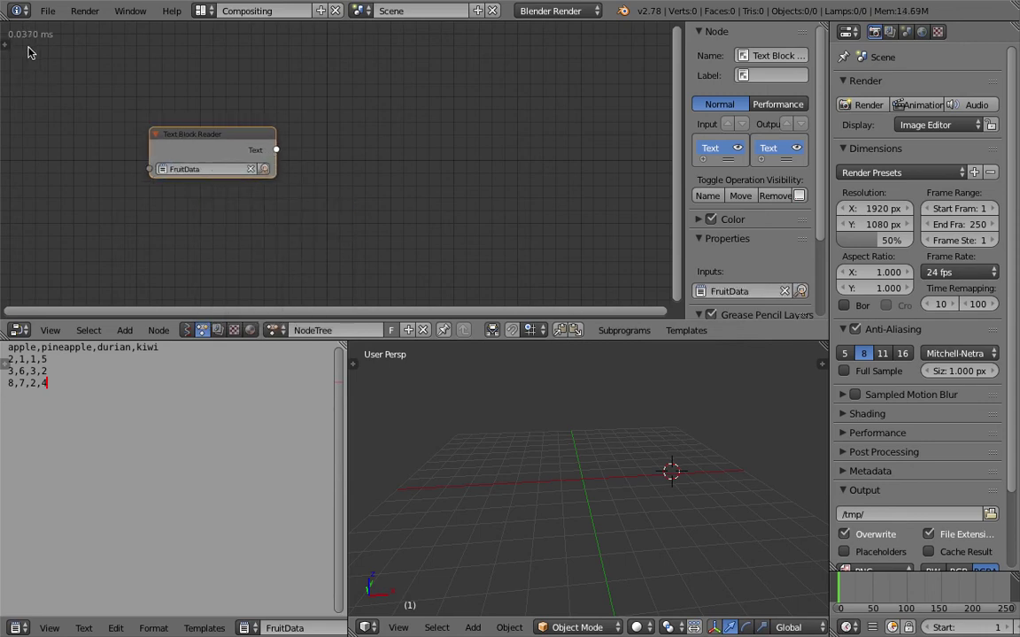
left_click(5, 44)
left_click(11, 115)
left_click(32, 55)
left_click_drag(44, 75, 44, 111)
left_click_drag(128, 95, 12, 96)
middle_click_drag(281, 125, 277, 122)
middle_click_drag(455, 116, 445, 108)
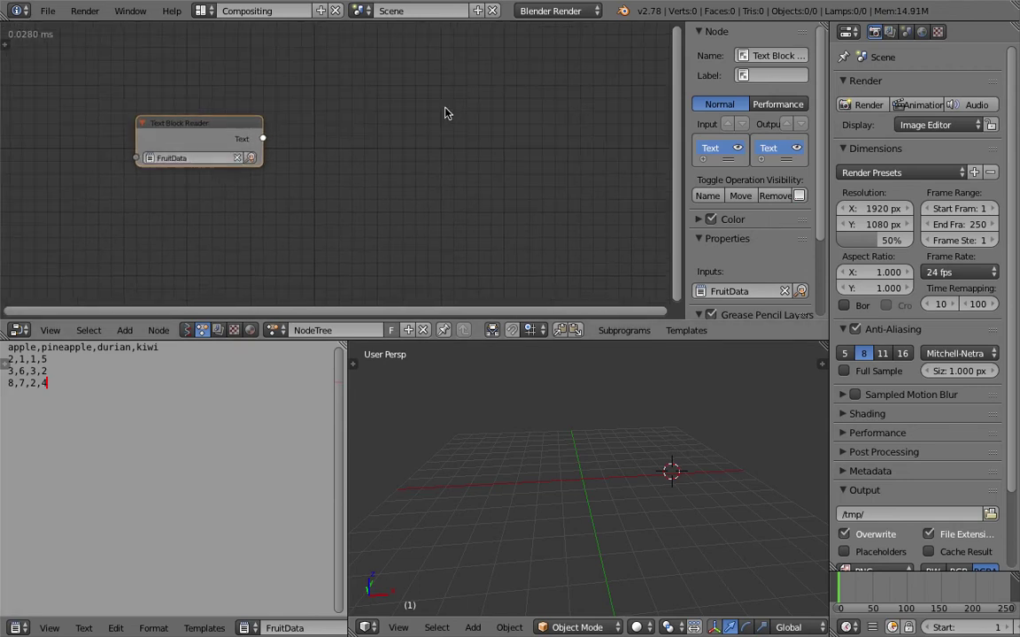
Step: Add a Text Block Input node beside the Text Block Reader
key("shift+a")
left_click(341, 125)
type("text bloc")
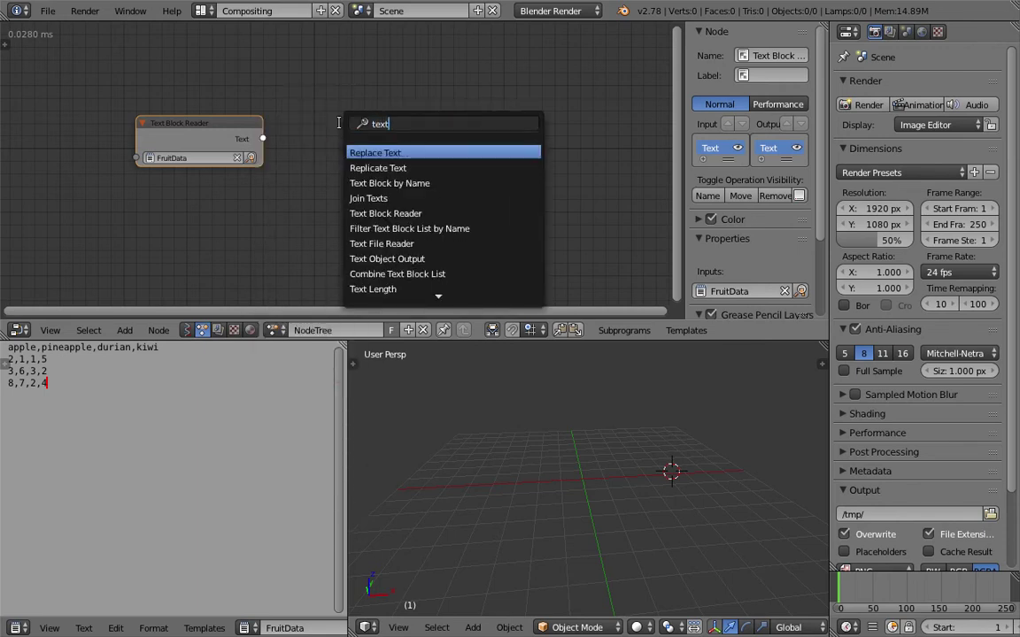
key("Down")
key("Down")
key("Down")
key("Down")
key("Down")
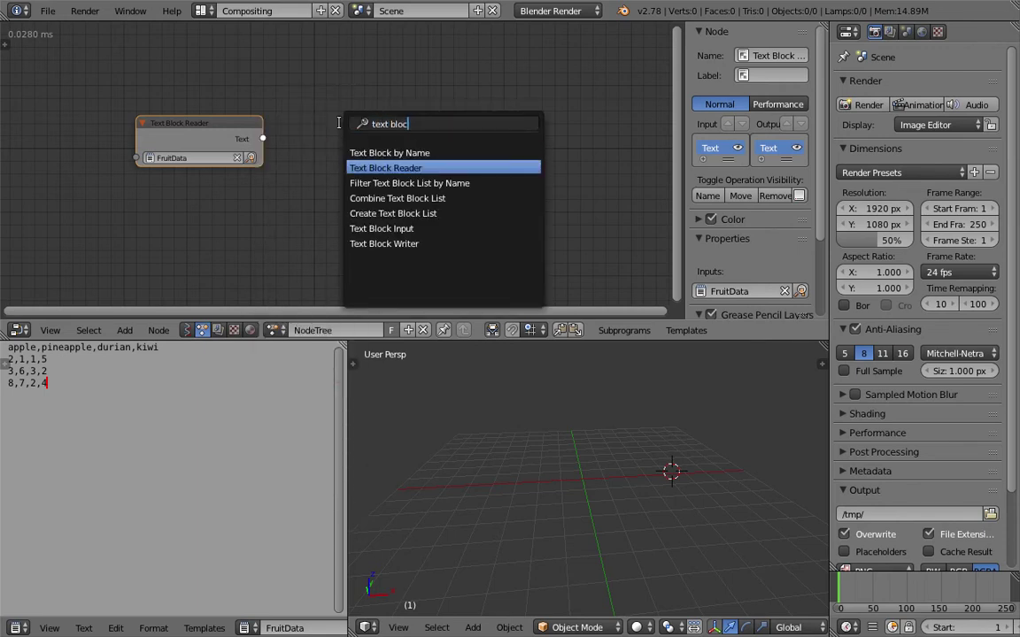
key("Return")
left_click(341, 130)
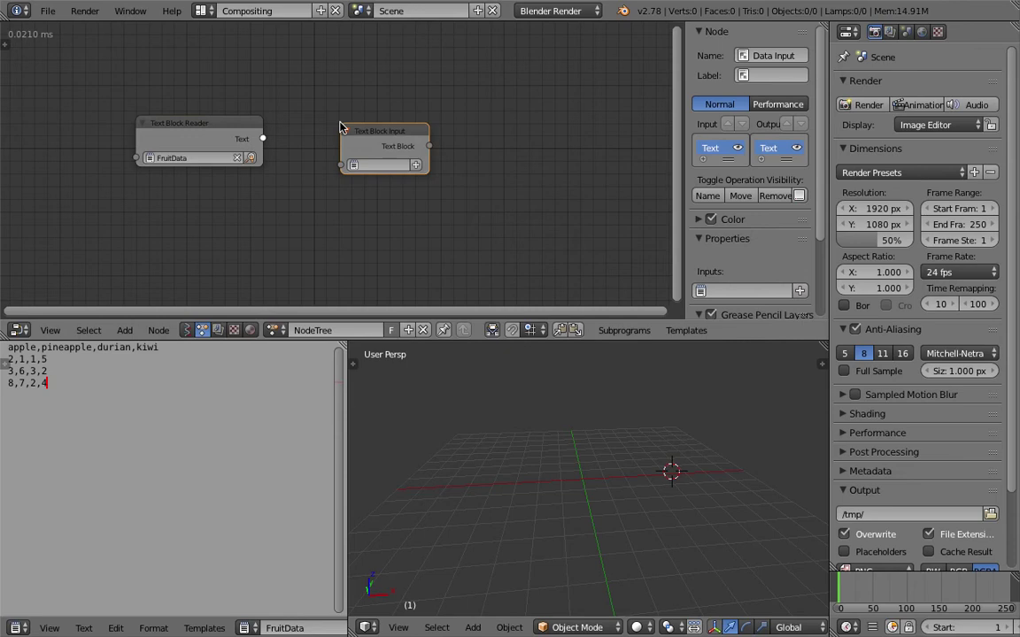
Step: Assign FruitData to the Text Block Input, place it below the Text Block Reader, and save over the file
left_click(374, 165)
left_click(363, 184)
left_click_drag(357, 136, 264, 200)
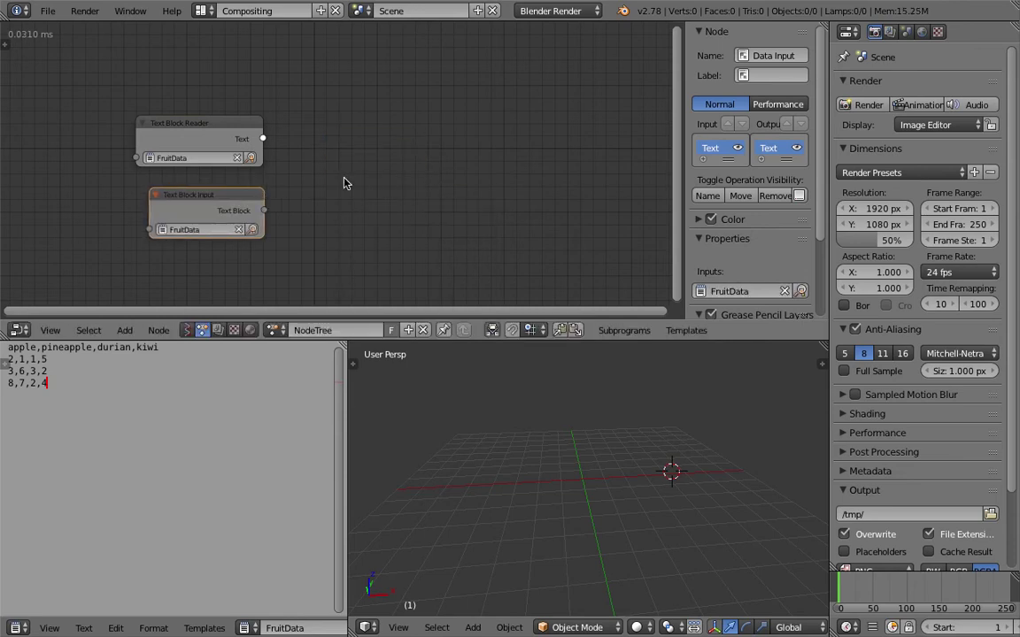
scroll(327, 184, "up", 2)
key("ctrl+s")
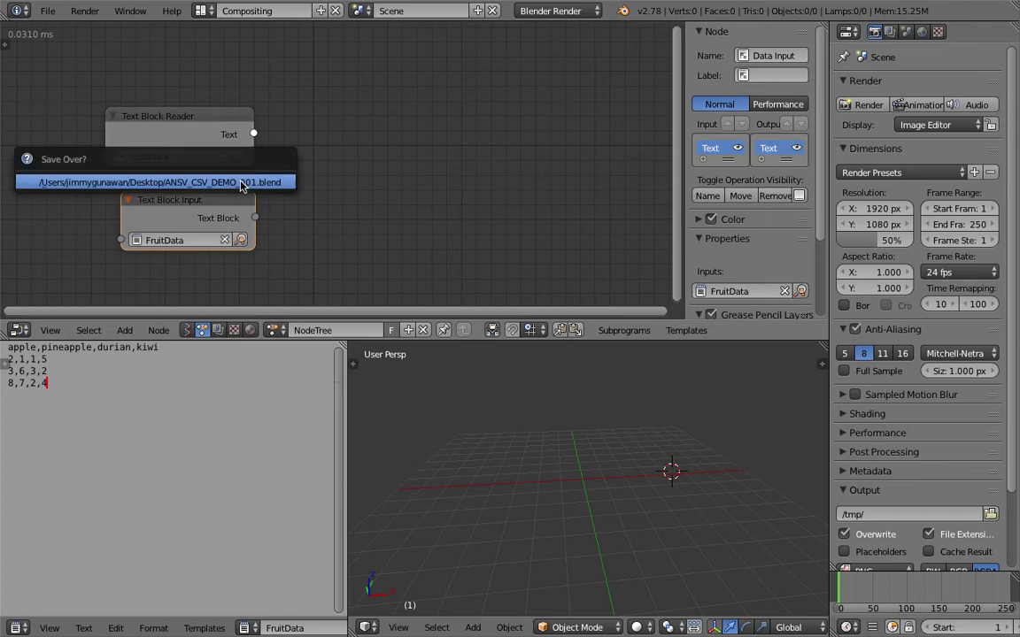
left_click(244, 183)
Step: Add a Debug node, feed it the Text Block Reader's Text output, and widen it to fit the full text
key("shift+a")
left_click(354, 112)
type("debug")
key("Down")
key("Down")
key("Down")
key("Down")
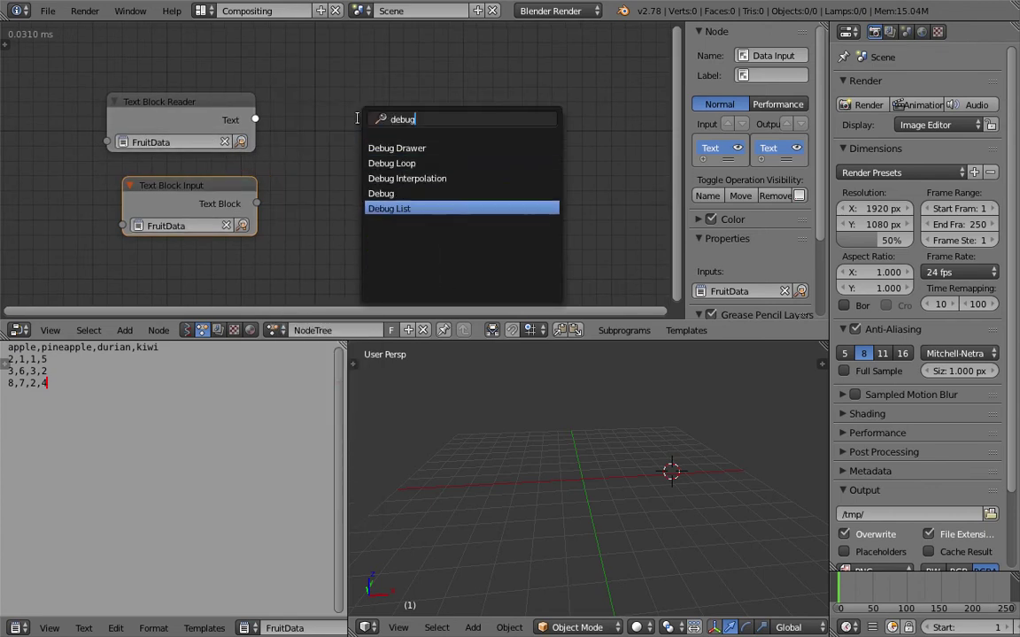
key("Up")
key("Return")
left_click(359, 122)
left_click_drag(256, 120, 376, 149)
left_click_drag(408, 136, 614, 128)
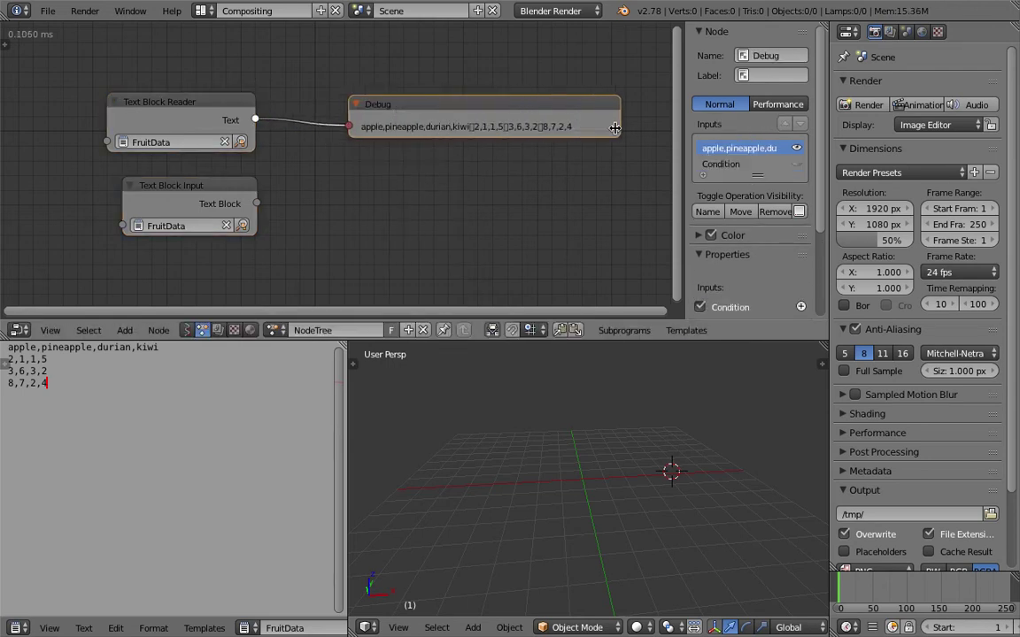
Step: Duplicate the Debug node and connect the copy to the Text Block Input's Text Block output
left_click_drag(487, 115, 438, 109)
key("shift+d")
left_click(439, 171)
left_click_drag(256, 204, 302, 194)
left_click_drag(416, 176, 386, 217)
Step: Save the file and spread the reader and input node pairs further apart vertically
scroll(375, 213, "down", 1)
middle_click_drag(374, 213, 341, 205)
key("ctrl+s")
left_click(340, 204)
left_click_drag(367, 104, 355, 87)
middle_click_drag(362, 115, 348, 119)
left_click_drag(135, 103, 146, 79)
left_click_drag(168, 188, 149, 207)
middle_click_drag(305, 192, 262, 225)
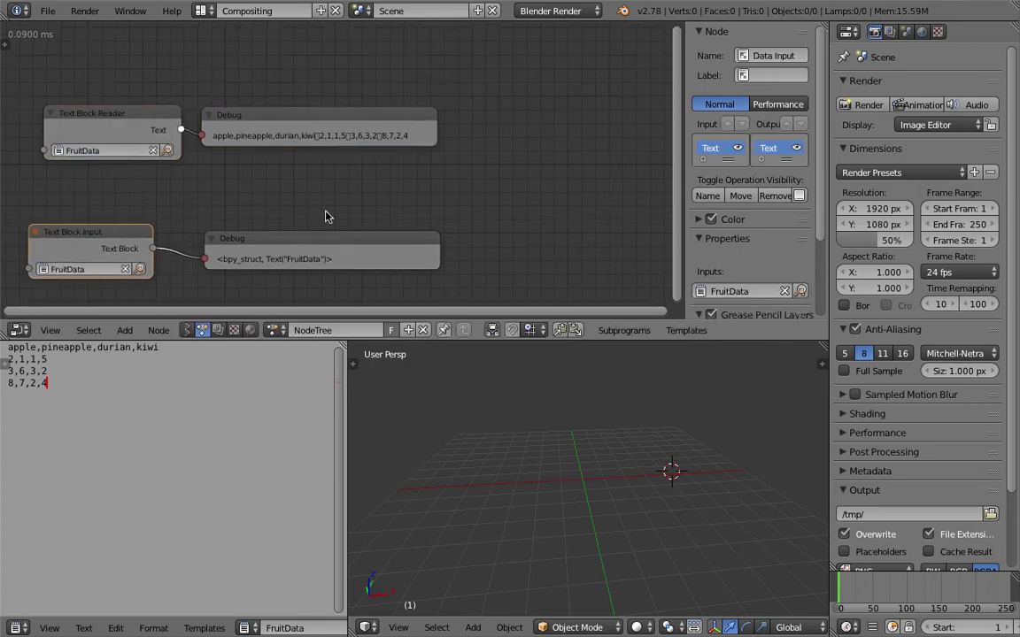
Step: Delete both Debug nodes from the node tree
middle_click_drag(326, 211, 300, 188)
left_click(329, 217)
key("x")
left_click(293, 113)
key("x")
middle_click_drag(271, 120, 364, 130)
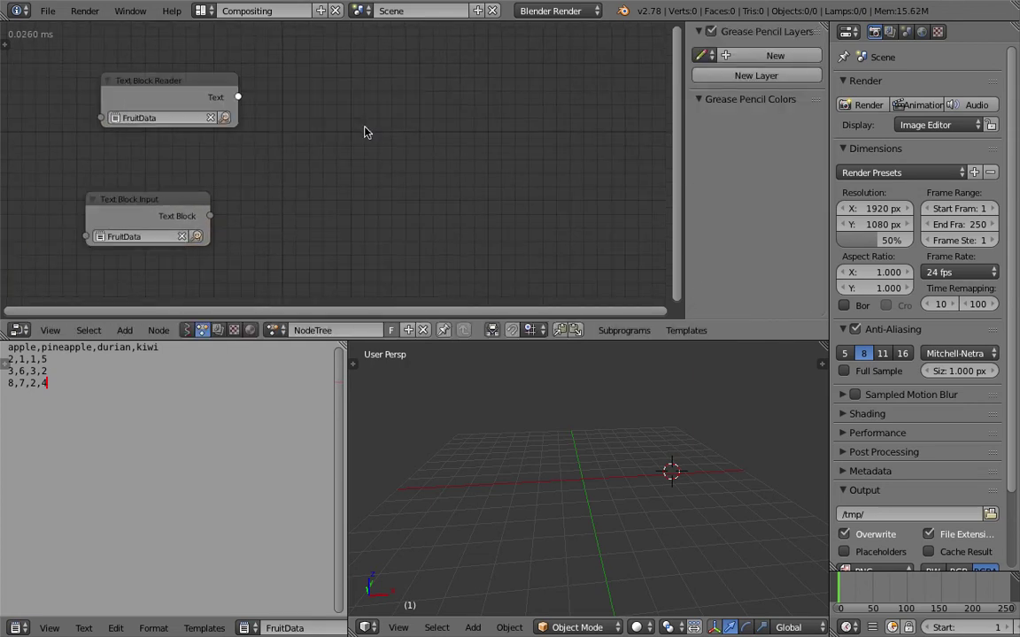
Step: Search for a separate node and add Separate Text Object to the node tree
key("ctrl+a")
type("sep")
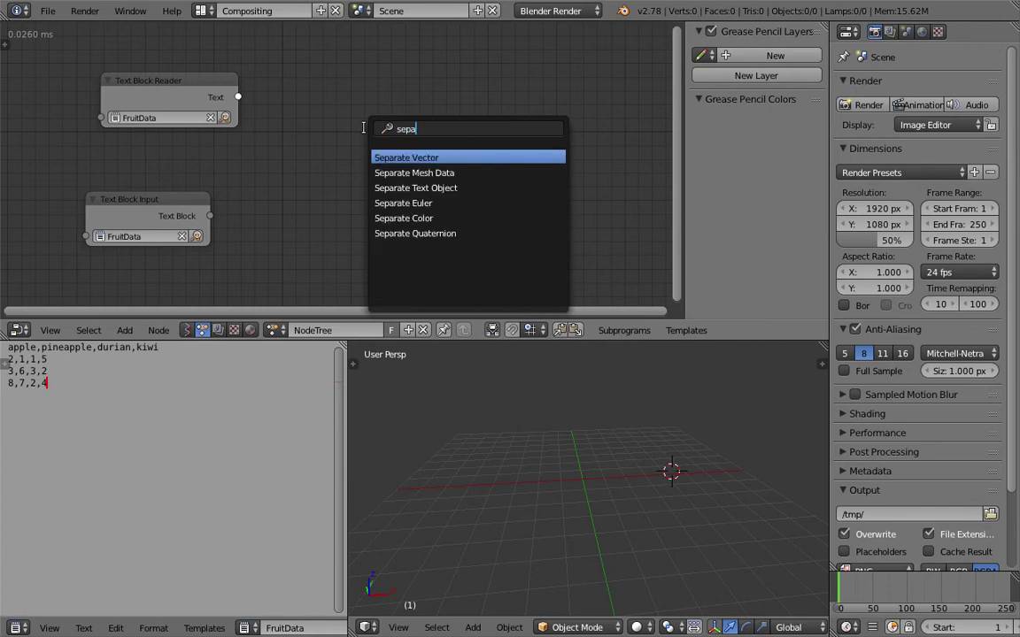
key("Down")
key("Down")
key("Return")
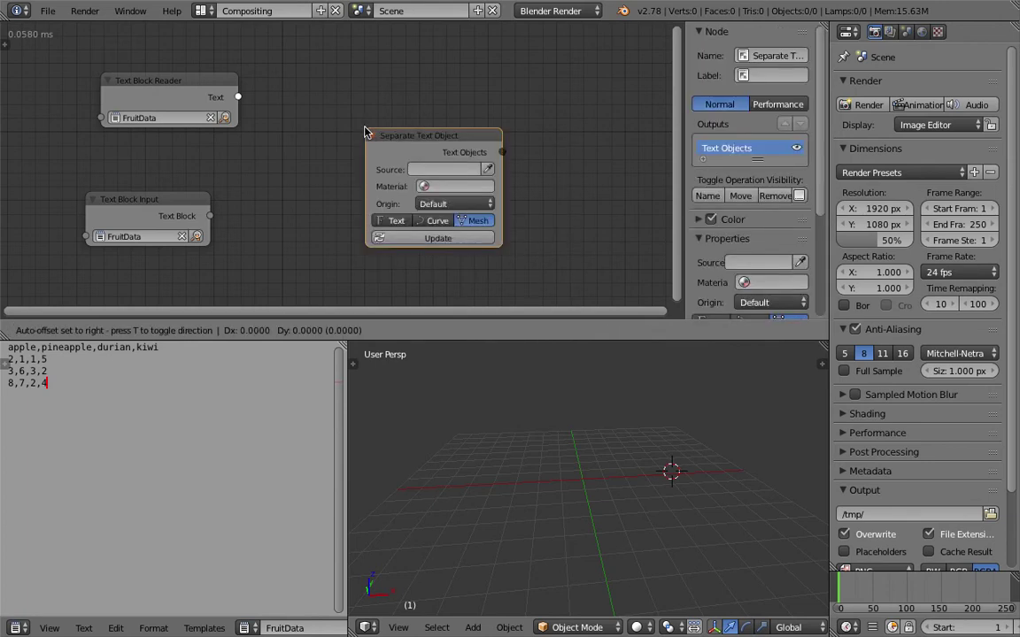
left_click(328, 113)
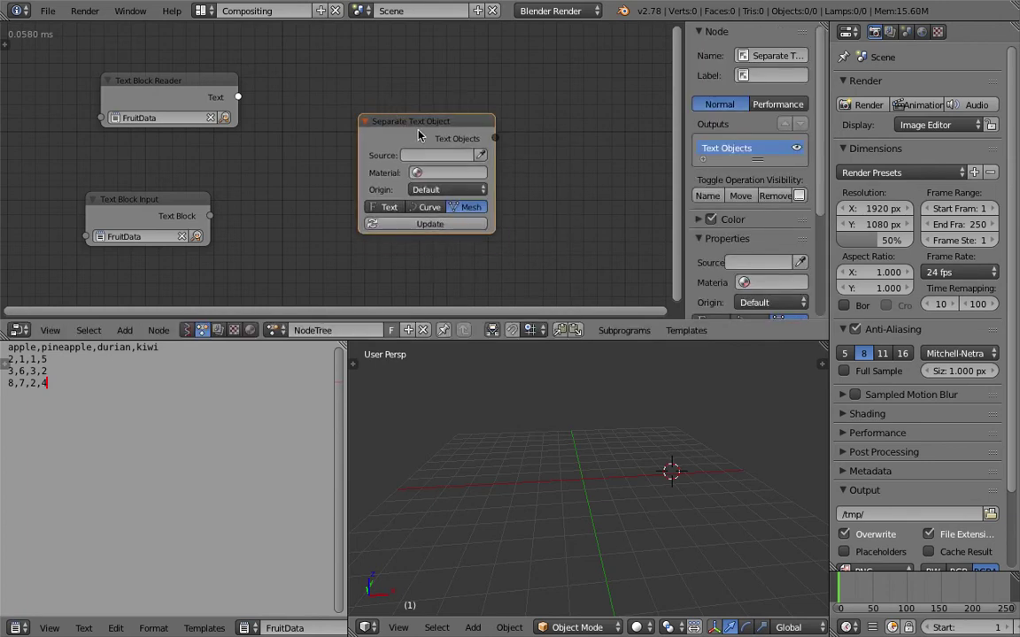
Step: Move the Separate Text Object node farther from the text block nodes and collapse the node editor's properties sidebar
middle_click_drag(470, 92, 489, 95)
left_click_drag(480, 119, 543, 112)
middle_click_drag(473, 103, 432, 100)
scroll(432, 100, "up", 1)
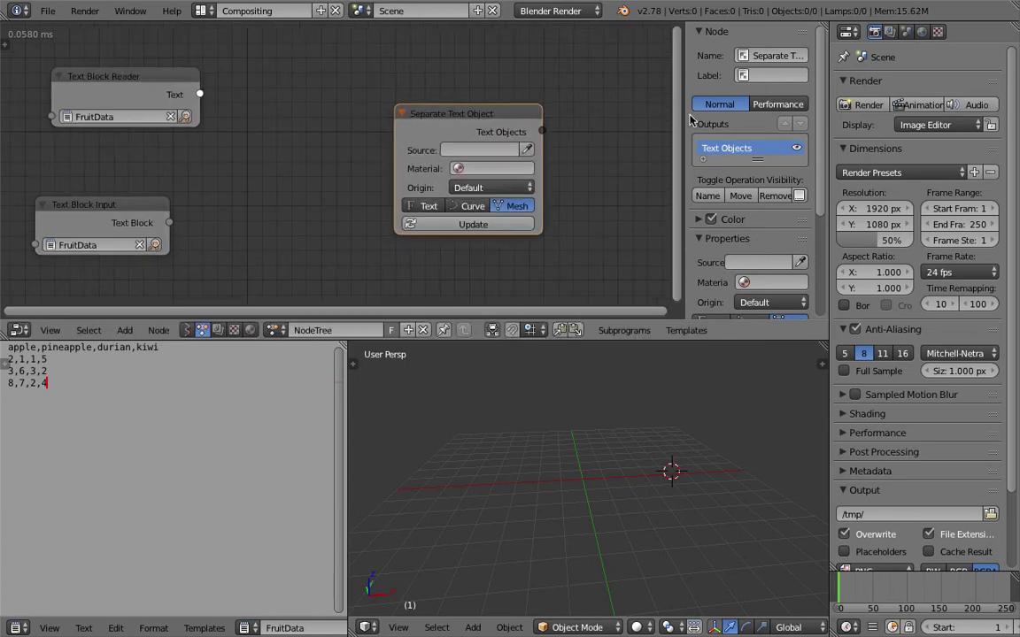
left_click_drag(685, 115, 790, 115)
left_click_drag(517, 115, 593, 119)
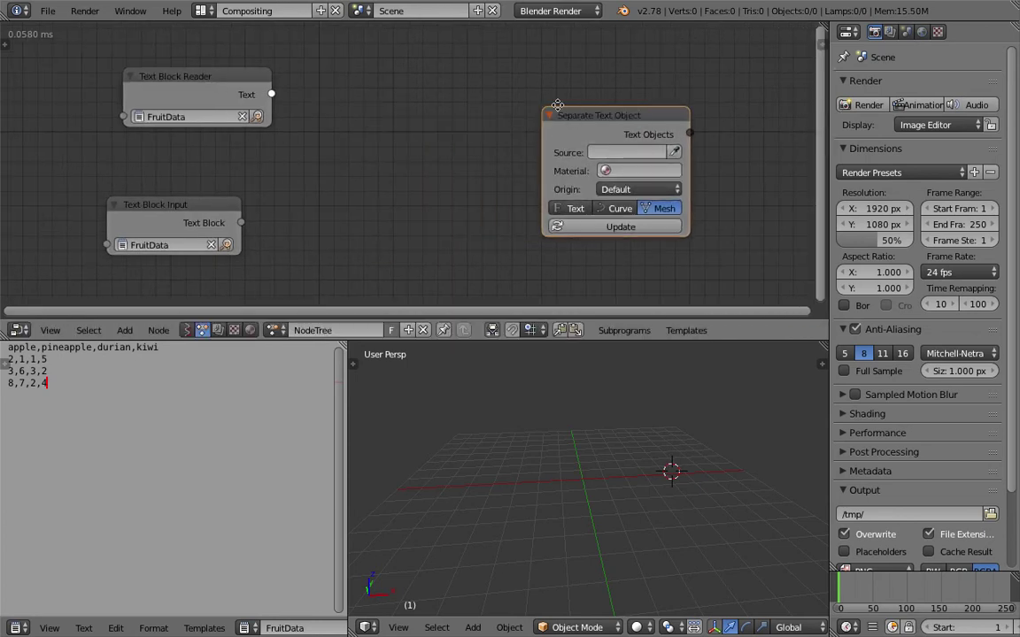
middle_click_drag(556, 103, 520, 103)
Step: Add a Split Text node, set its split type to Lines, and place it beside the Text Block Reader
key("shift+a")
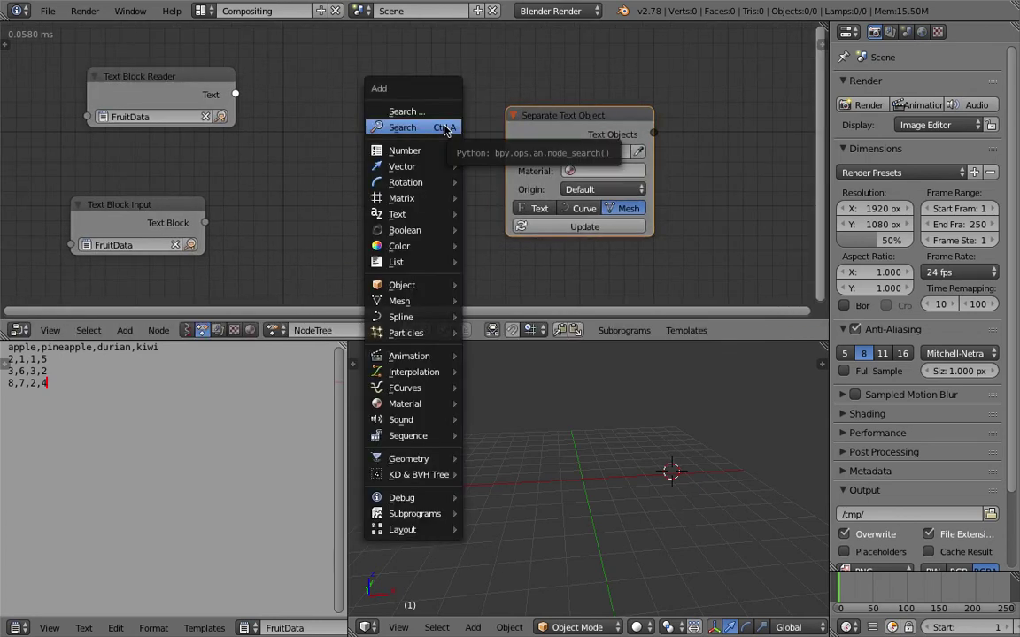
mouse_move(403, 215)
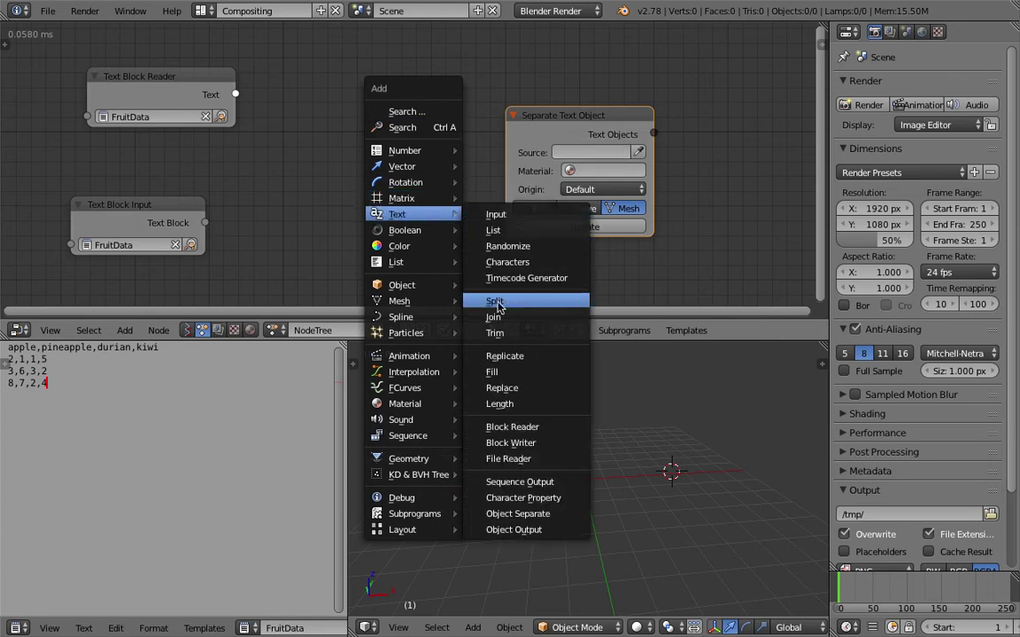
left_click(507, 304)
left_click(310, 92)
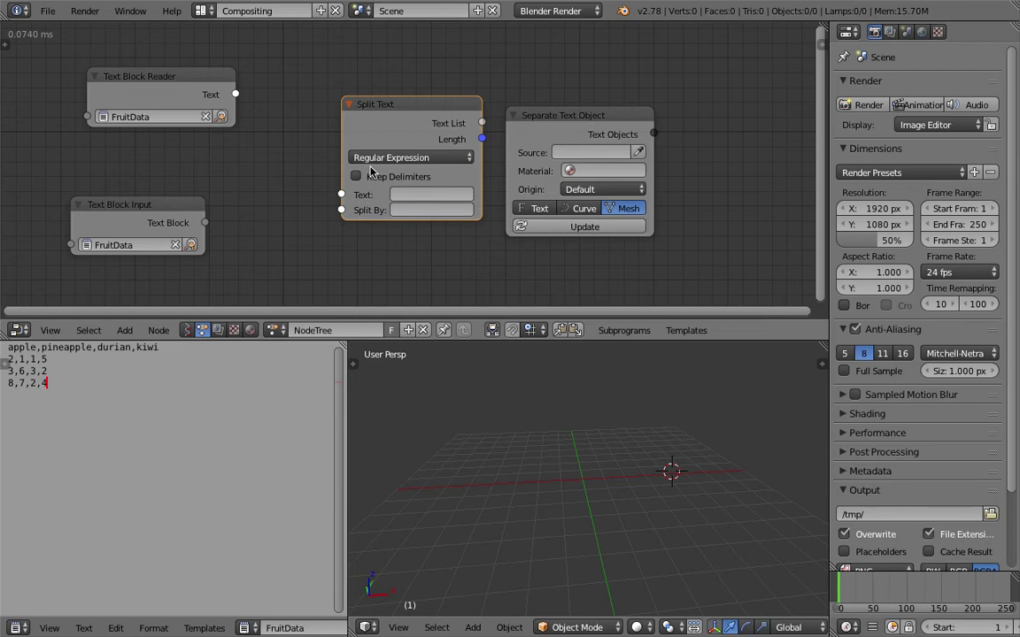
left_click(412, 158)
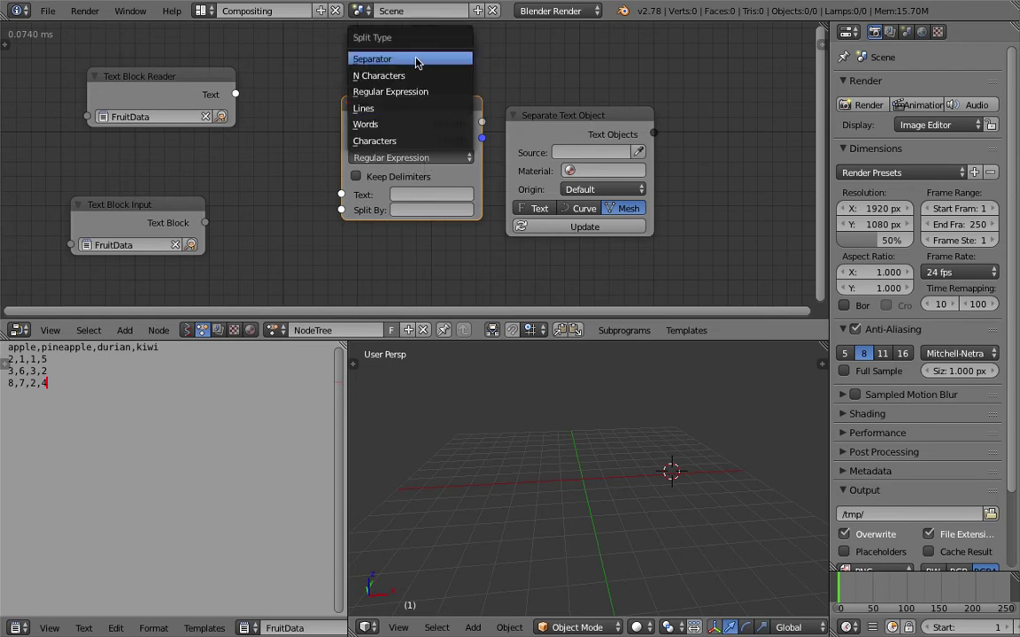
left_click(413, 108)
left_click_drag(395, 107, 368, 77)
left_click_drag(199, 72, 198, 93)
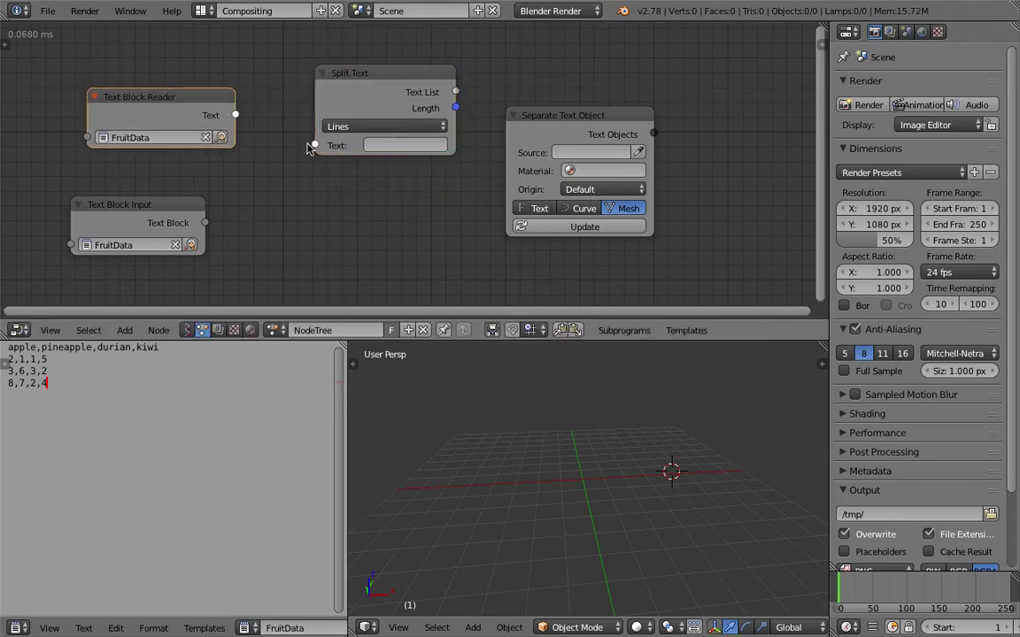
Step: Try feeding the Text Block Input into Split Text, and delete the inserted Text Block Reader between them
left_click_drag(205, 222, 314, 146)
key("shift+d")
left_click(283, 225)
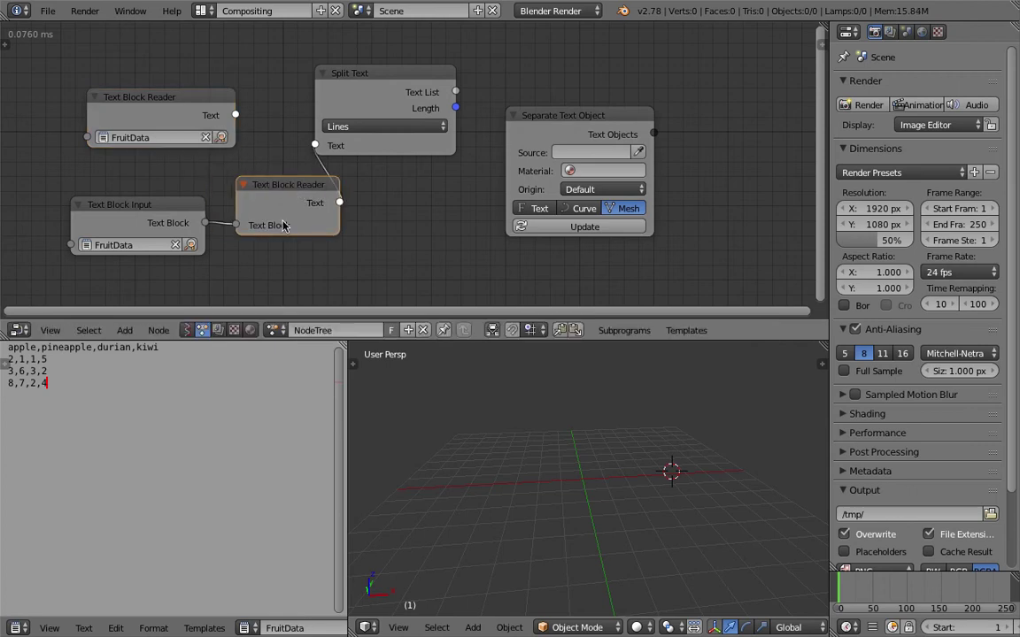
key("x")
Step: Connect the original Text Block Reader's Text output to Split Text and delete the Text Block Input node
left_click_drag(235, 115, 314, 145)
left_click_drag(189, 101, 201, 92)
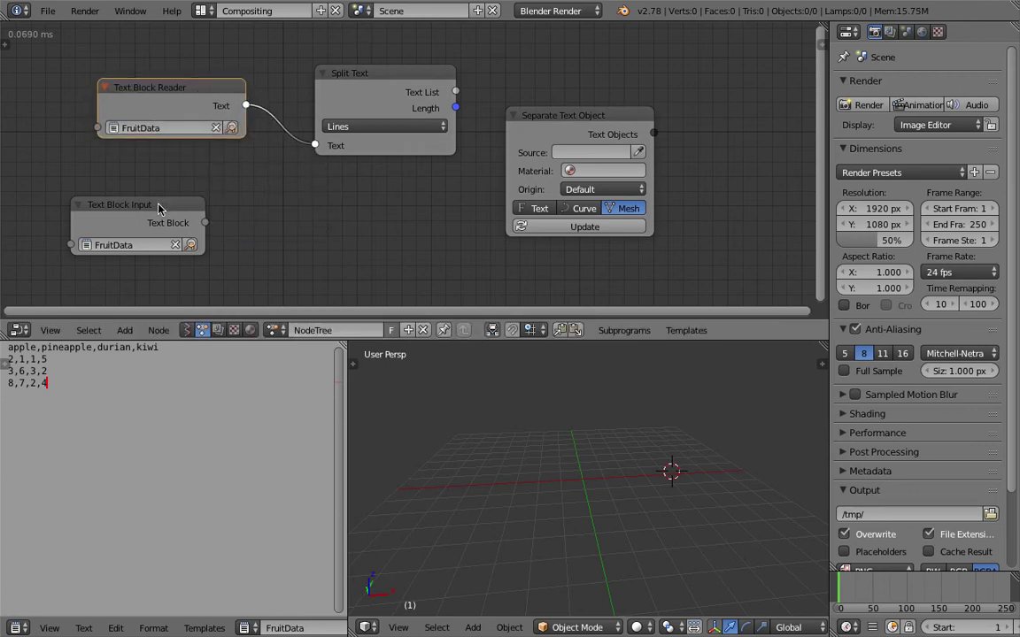
left_click(159, 205)
key("x")
Step: Save the file and delete the Separate Text Object node, tidying the placement of the Split Text node
middle_click_drag(213, 184, 195, 185)
key("ctrl+s")
left_click(191, 182)
left_click_drag(337, 102, 314, 113)
left_click_drag(535, 118, 568, 100)
middle_click_drag(483, 112, 457, 123)
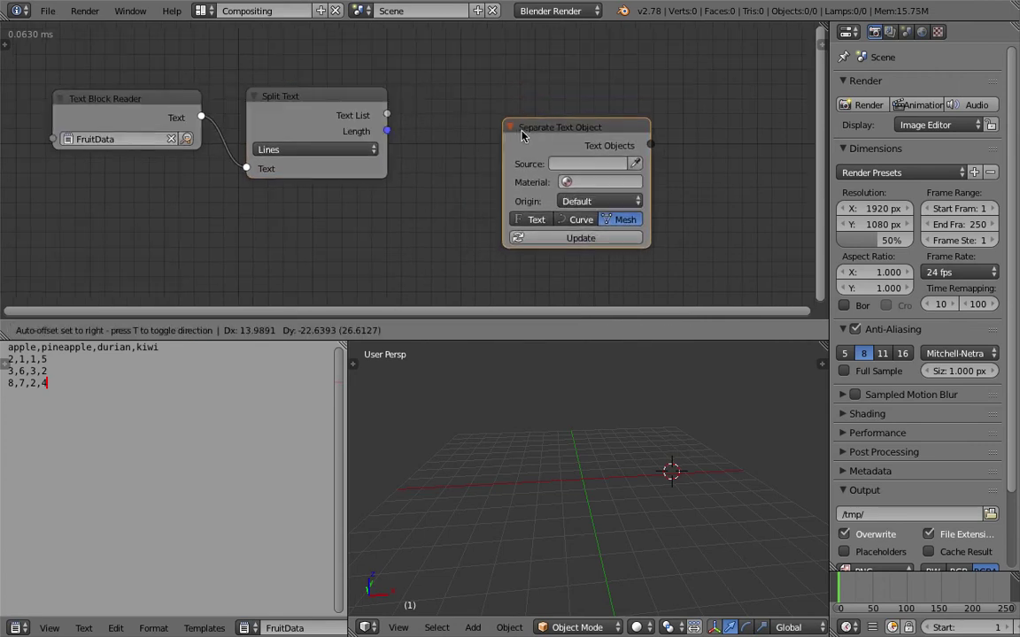
key("x")
scroll(267, 144, "up", 1)
middle_click_drag(152, 120, 240, 134)
left_click_drag(301, 101, 308, 111)
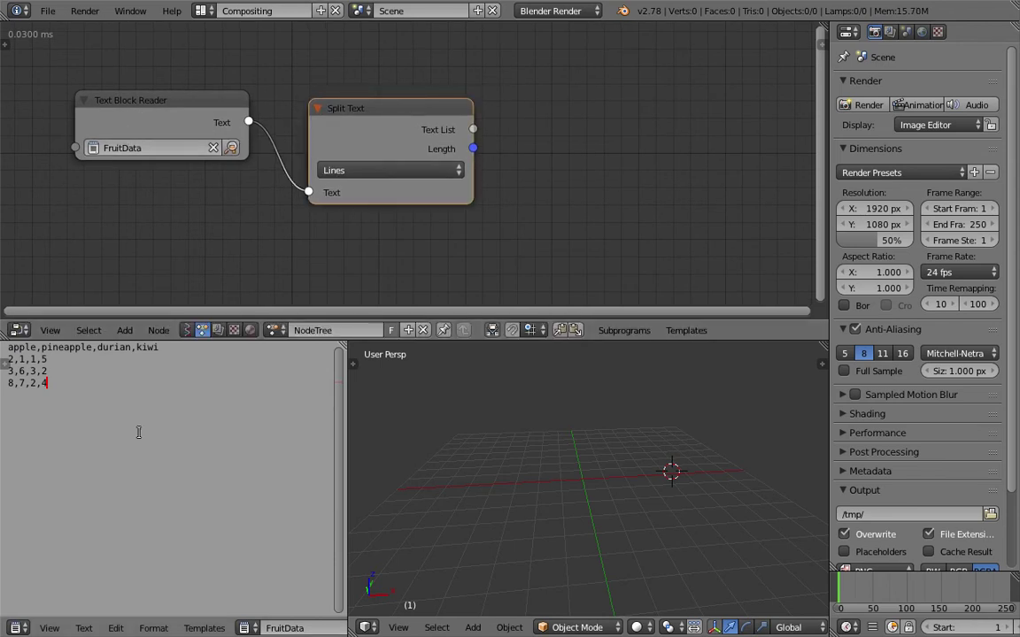
Step: Highlight all the FruitData text and add a Debug node beyond Split Text
key("ctrl+a")
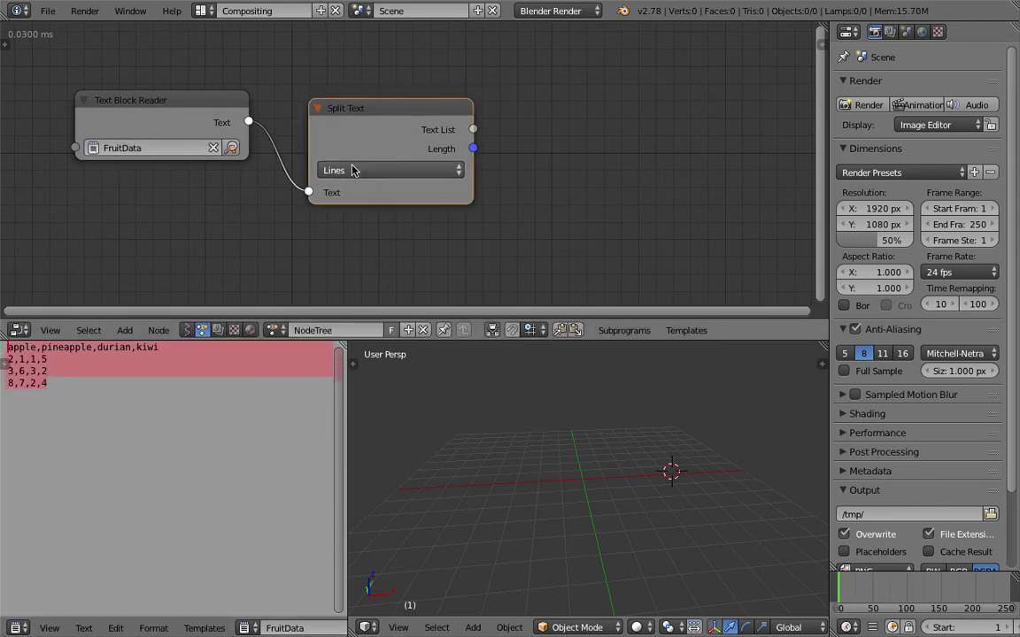
scroll(441, 207, "right", 2, "ctrl")
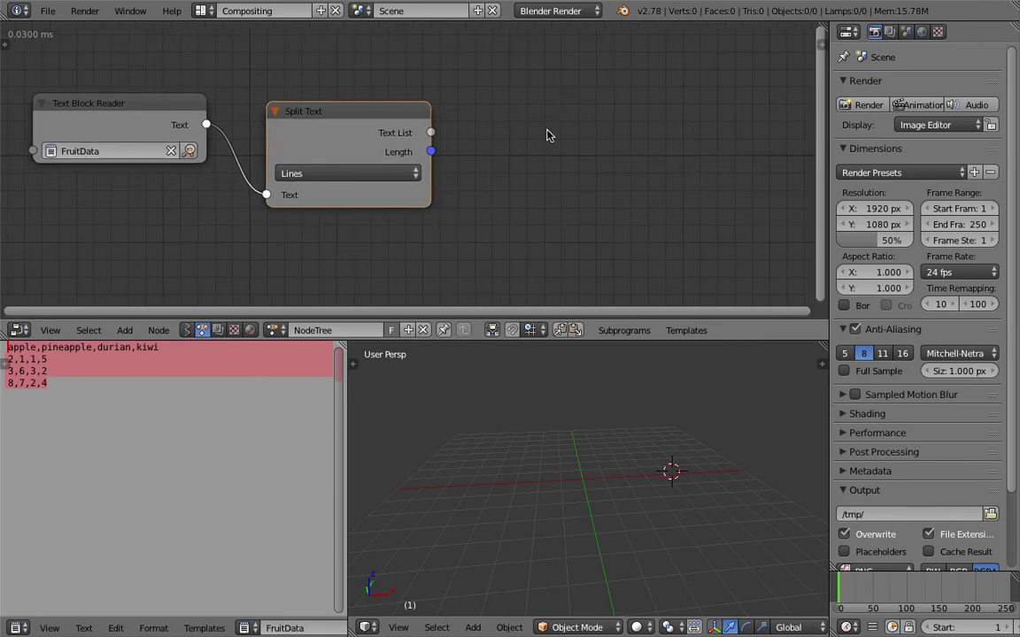
key("shift+a")
mouse_move(549, 132)
left_click(518, 42)
type("debug")
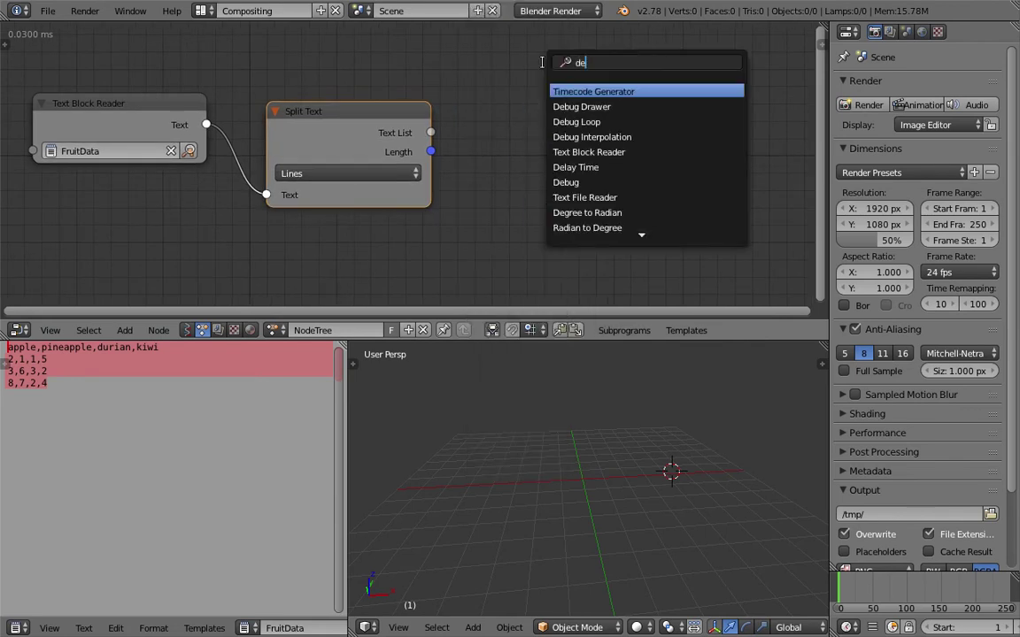
key("Down")
key("Down")
key("Return")
left_click(542, 66)
Step: Connect Split Text's Text List output to the Debug node, reposition it, and save the file
left_click_drag(430, 131, 543, 97)
left_click_drag(611, 77, 644, 121)
key("ctrl+s")
left_click(642, 118)
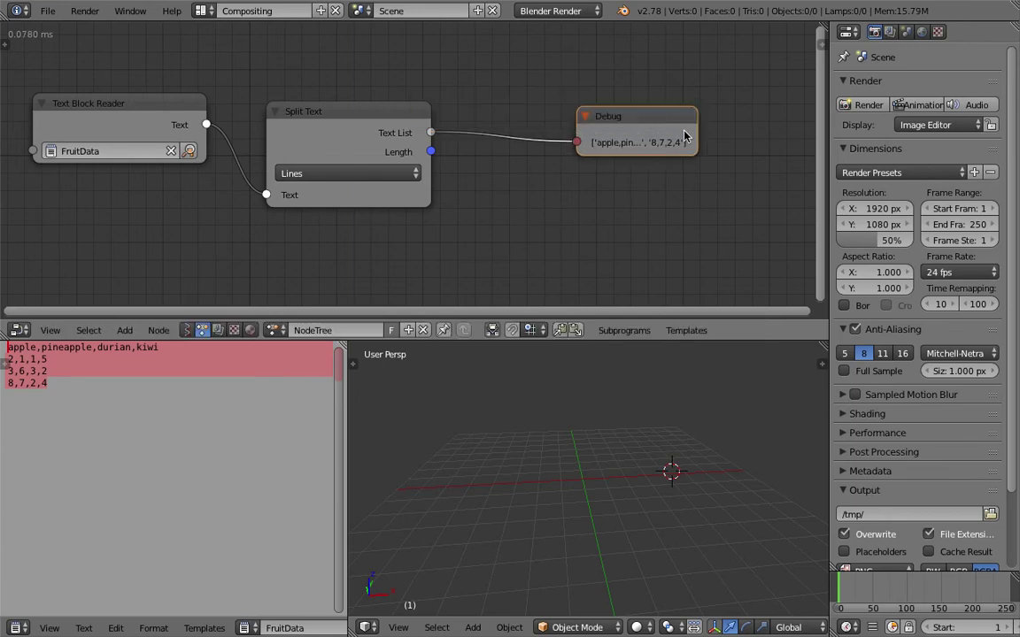
Step: Widen the Debug node until the full text list fits on one line, and save the file
left_click_drag(700, 138, 786, 138)
middle_click_drag(721, 128, 420, 168)
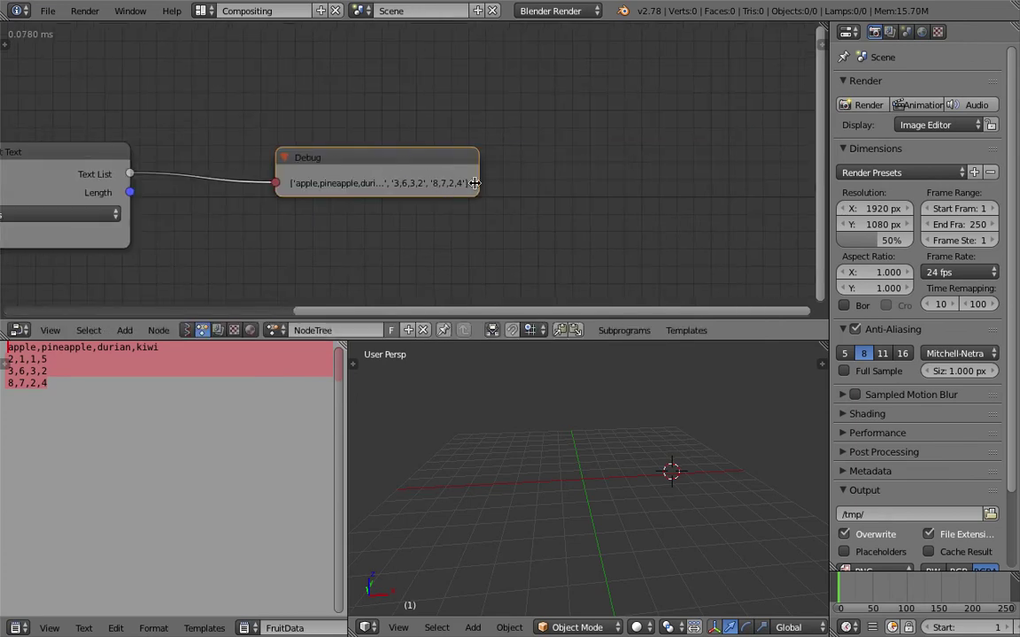
scroll(515, 162, "up", 1)
key("ctrl+s")
left_click(512, 160)
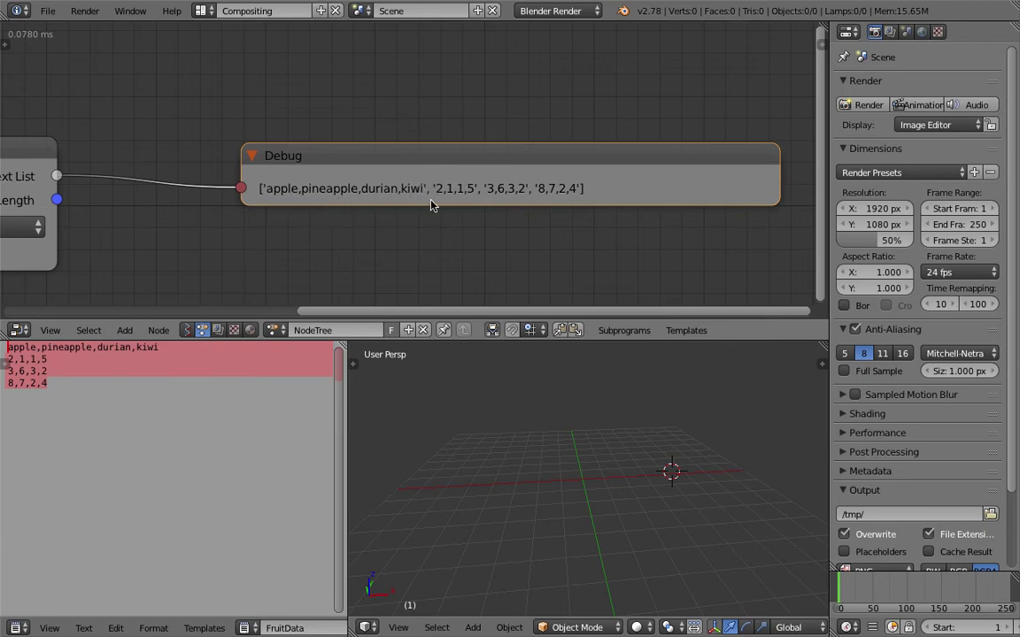
Step: Annotate above the Debug node with two bracket pairs side by side, enclosed in an outer pair, to illustrate a nested list
scroll(410, 200, "down", 1)
middle_click_drag(414, 192, 382, 200)
scroll(412, 162, "down", 1)
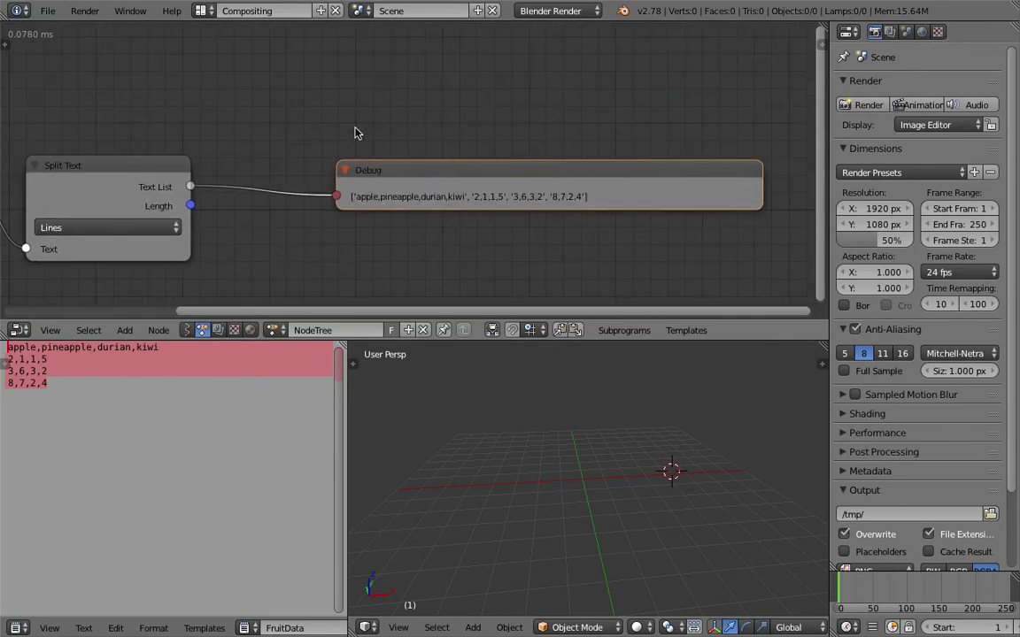
left_click_drag(345, 91, 342, 125)
left_click_drag(429, 91, 430, 127)
left_click_drag(469, 92, 457, 126)
left_click_drag(547, 91, 546, 126)
left_click_drag(566, 82, 584, 126)
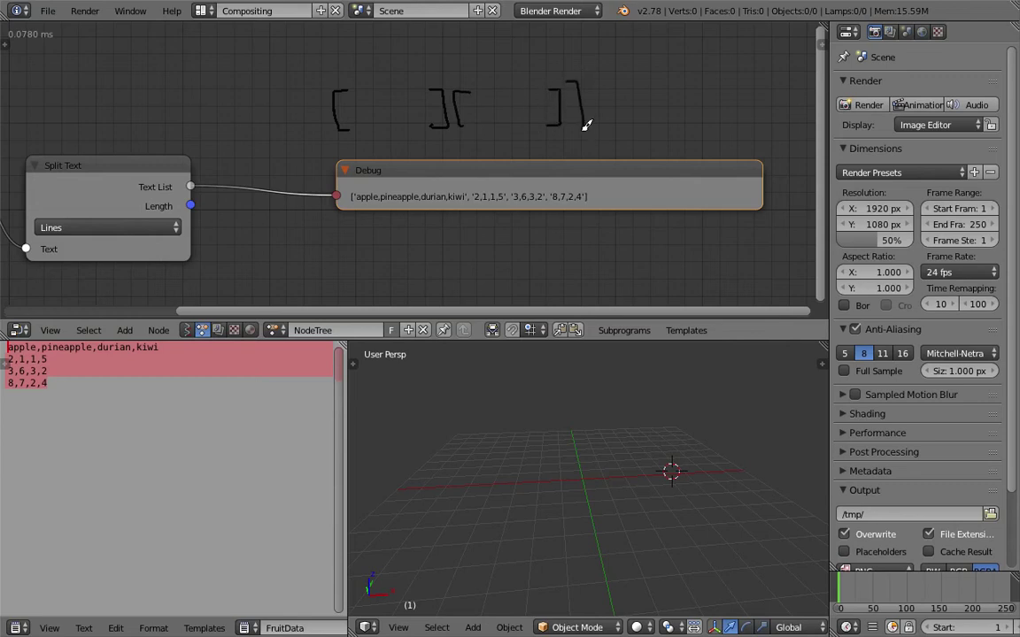
left_click_drag(330, 122, 337, 140)
Step: Check Split Text's Length output in the Debug node and reconnect the Text List output to it
scroll(388, 142, "down", 3)
middle_click_drag(375, 140, 512, 117)
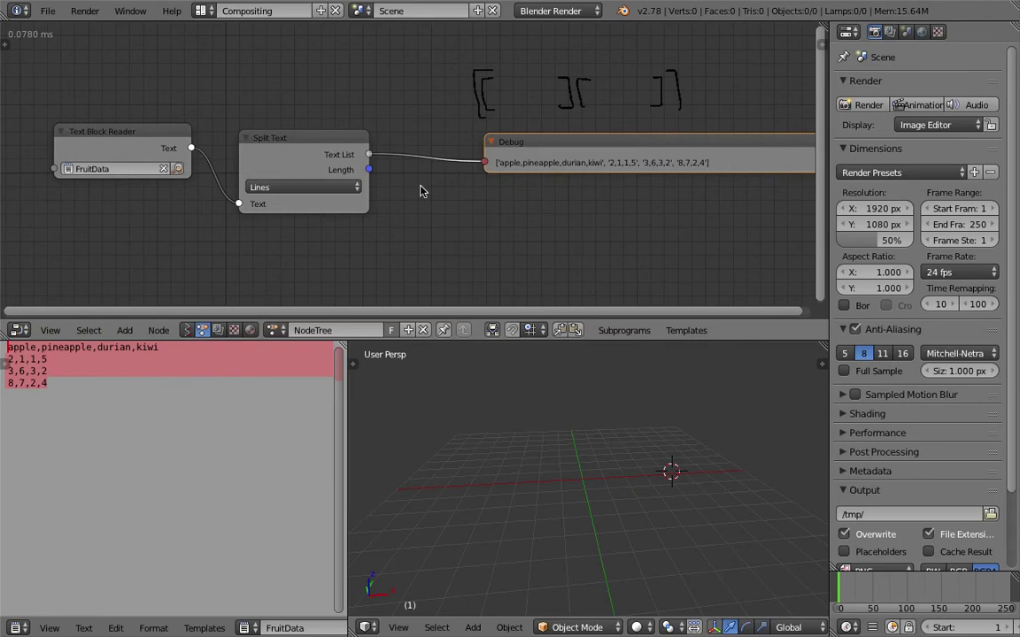
left_click_drag(368, 169, 486, 163)
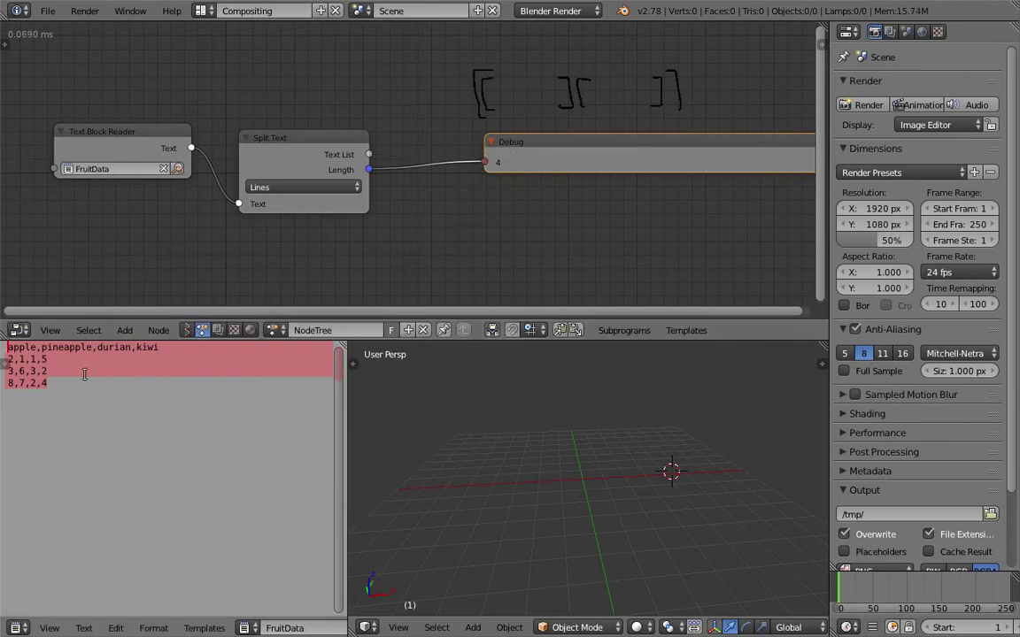
left_click_drag(368, 154, 485, 162)
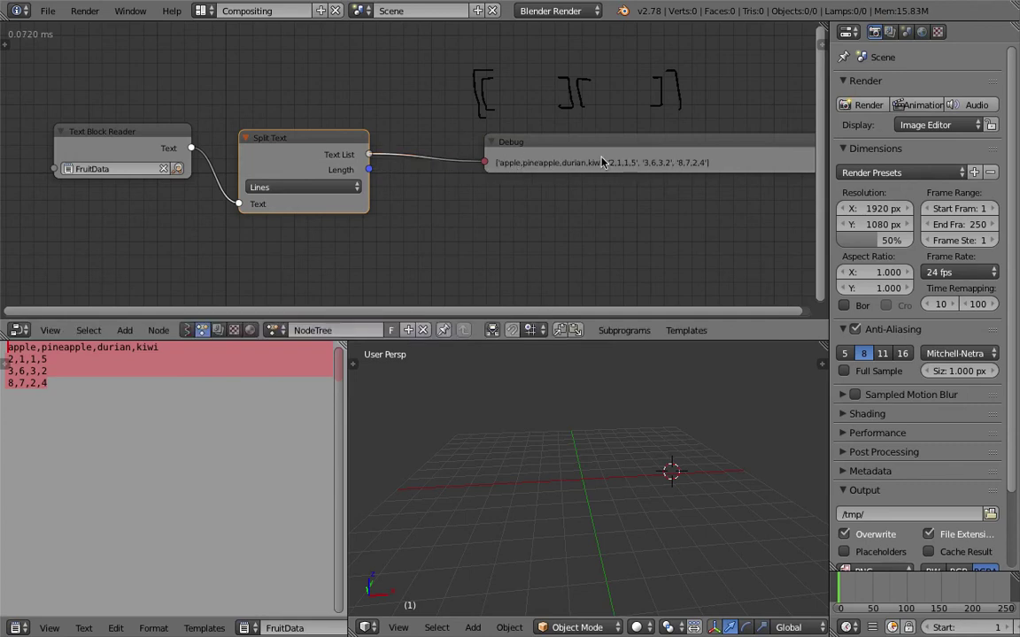
Step: Move the Debug node slightly upward and place the text cursor inside "pineapple" in FruitData's first line
middle_click_drag(607, 165, 558, 157)
left_click(156, 391)
key("ctrl+a")
left_click(99, 364)
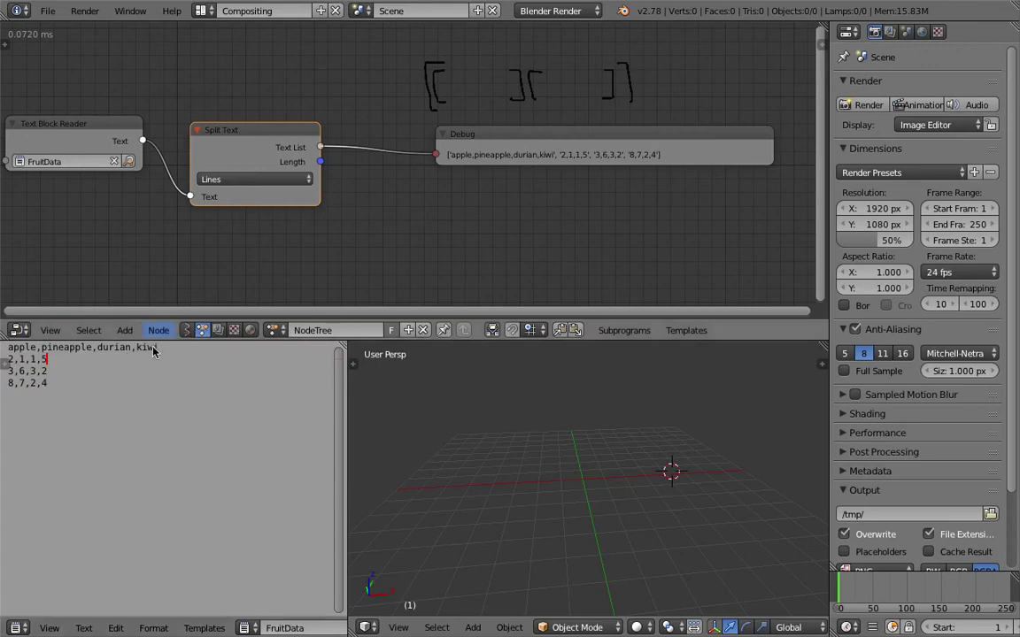
left_click_drag(450, 160, 460, 139)
left_click_drag(8, 347, 53, 347)
left_click(67, 347)
Step: Widen the node editor by narrowing the neighbouring properties area, and save the file
scroll(421, 207, "down", 1)
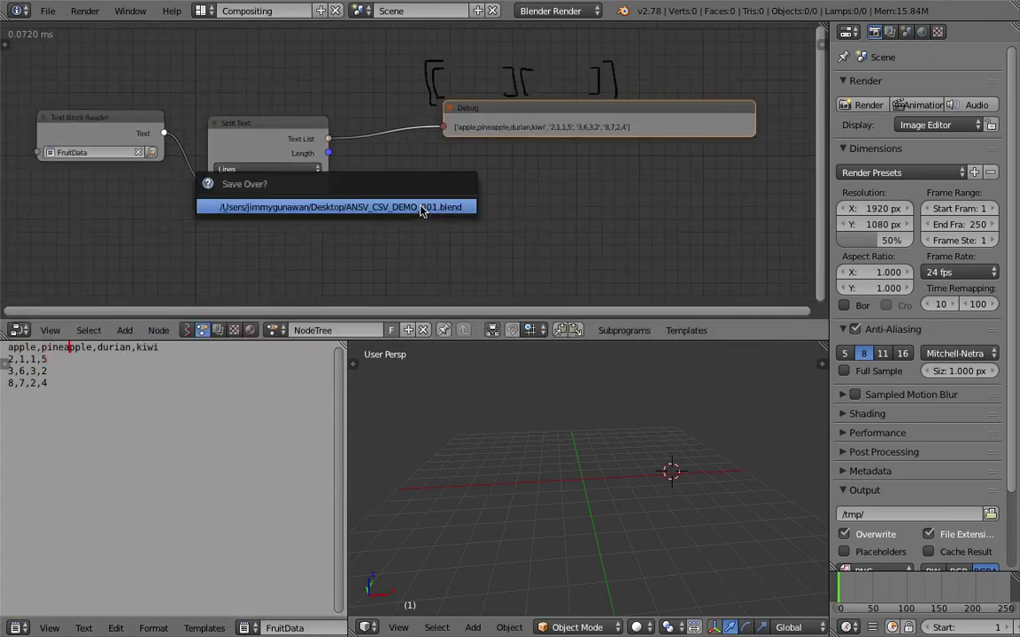
left_click_drag(829, 164, 901, 170)
key("ctrl+s")
left_click(566, 218)
key("ctrl+s")
left_click(457, 184)
scroll(472, 219, "up", 1)
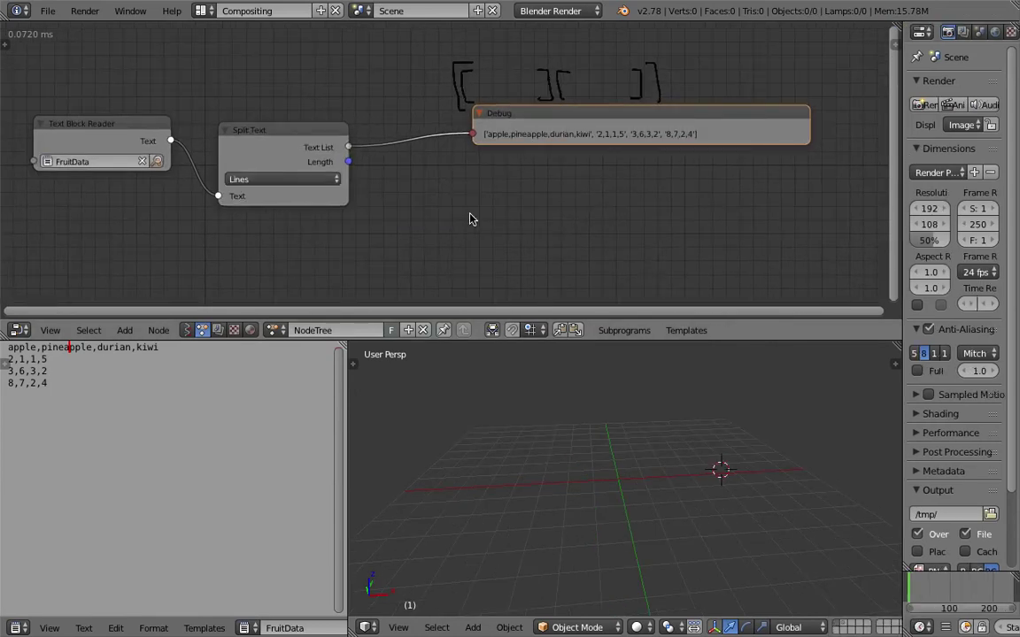
Step: Open the recent file CSV_stuff_009.blend and show its Animation Nodes tree
key("shift+a")
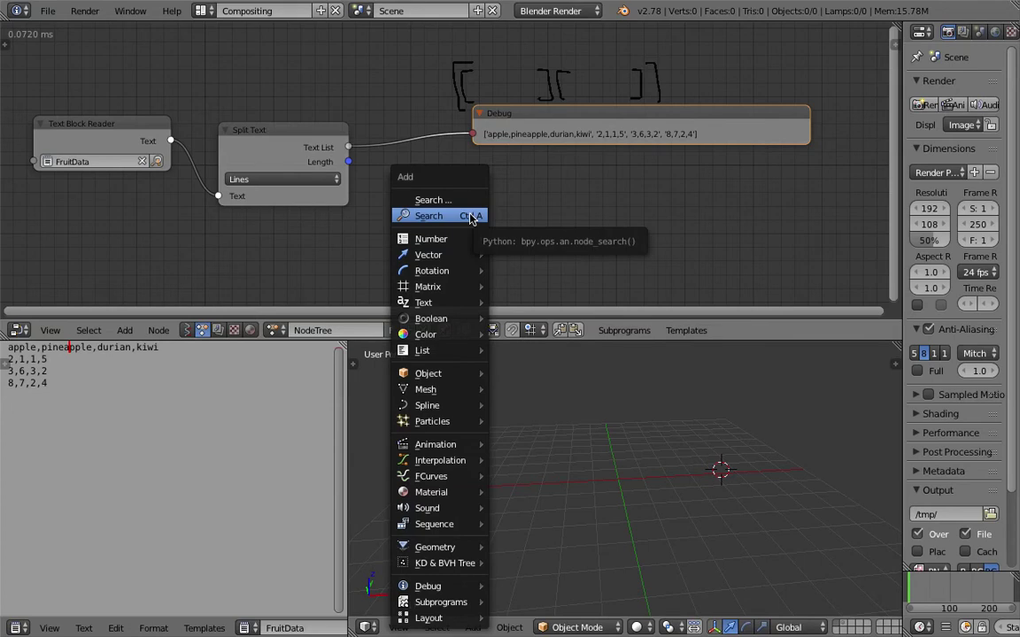
left_click(47, 11)
mouse_move(157, 65)
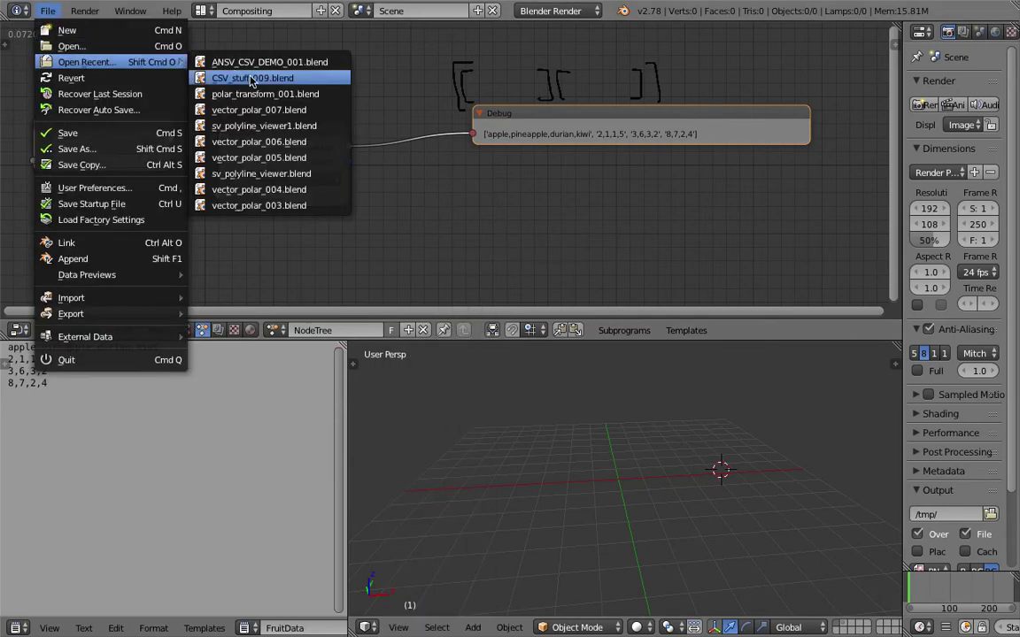
left_click(278, 78)
left_click(250, 269)
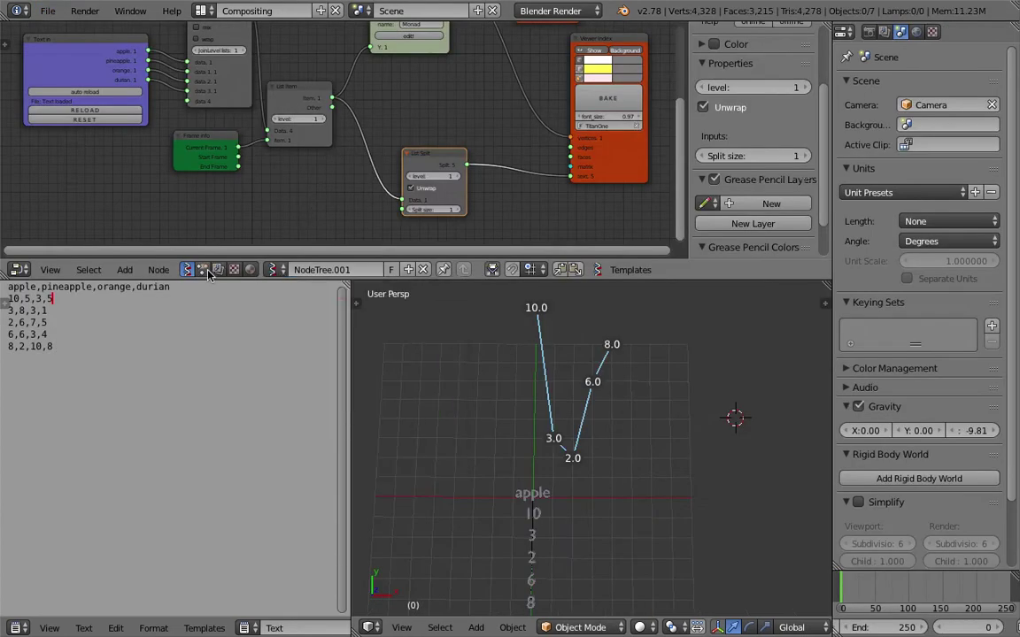
left_click(205, 271)
Step: Examine the chain from Text Block Input to Split Text and Debug Drawer, enlarging the node editor's height
middle_click_drag(335, 192, 417, 270)
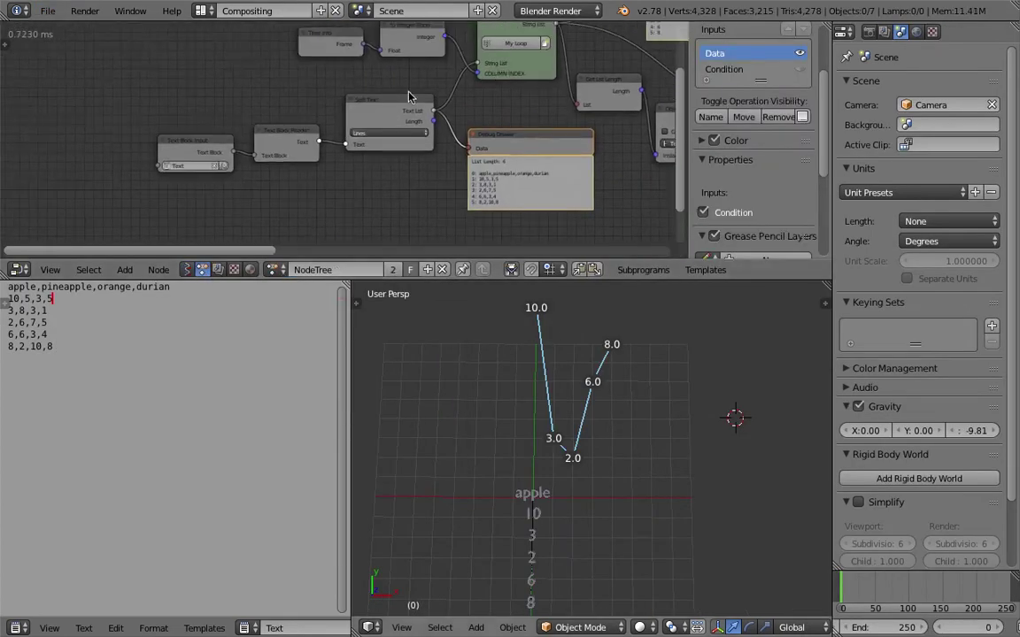
scroll(219, 121, "up", 3)
left_click(155, 141)
left_click_drag(155, 144, 126, 140)
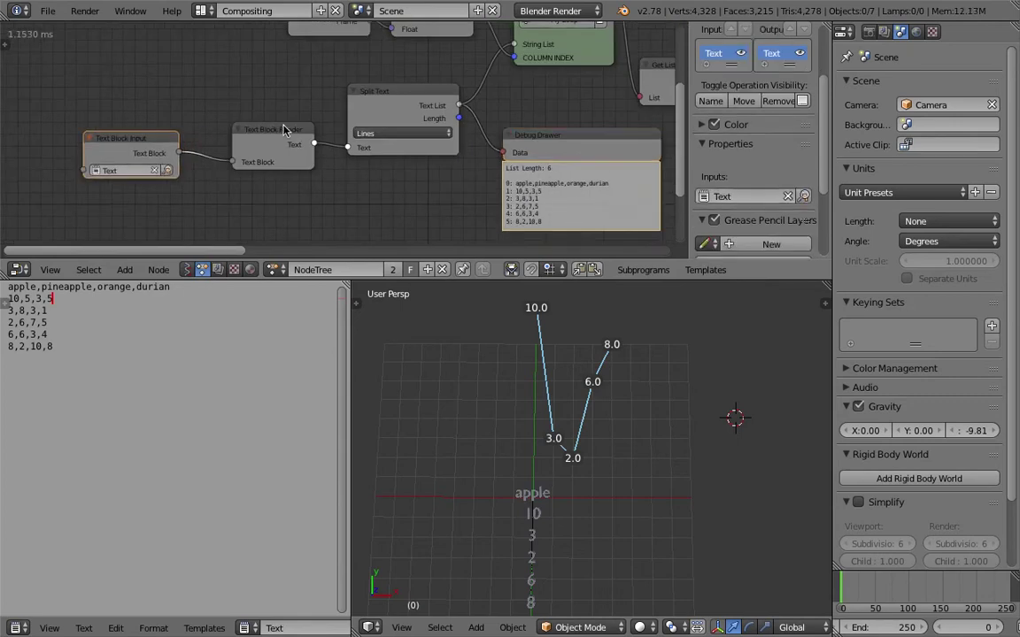
left_click(365, 88)
middle_click_drag(432, 74, 224, 116)
scroll(301, 126, "down", 1)
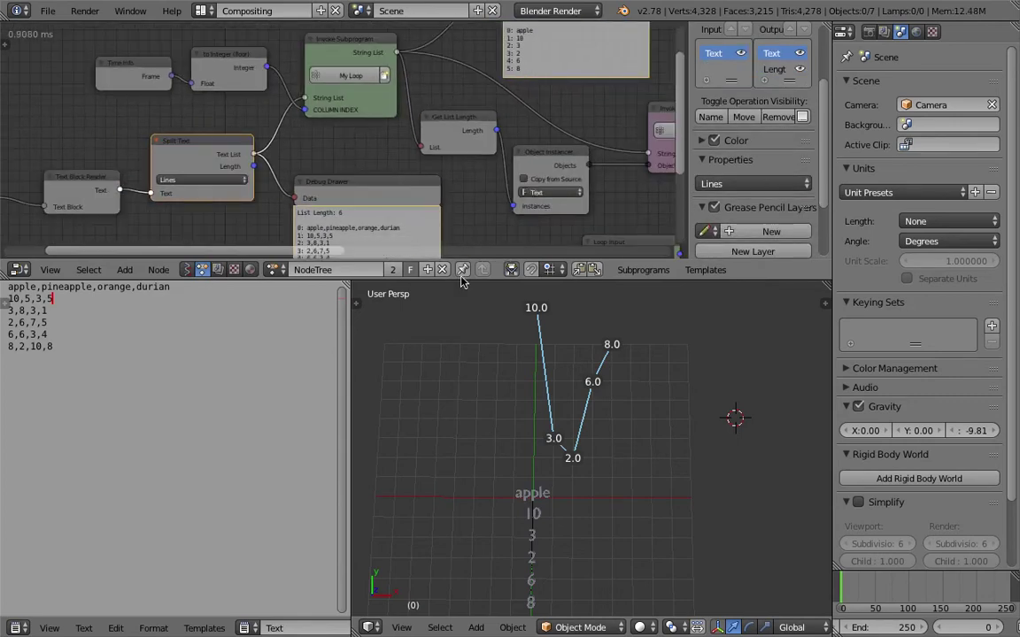
left_click_drag(463, 278, 463, 336)
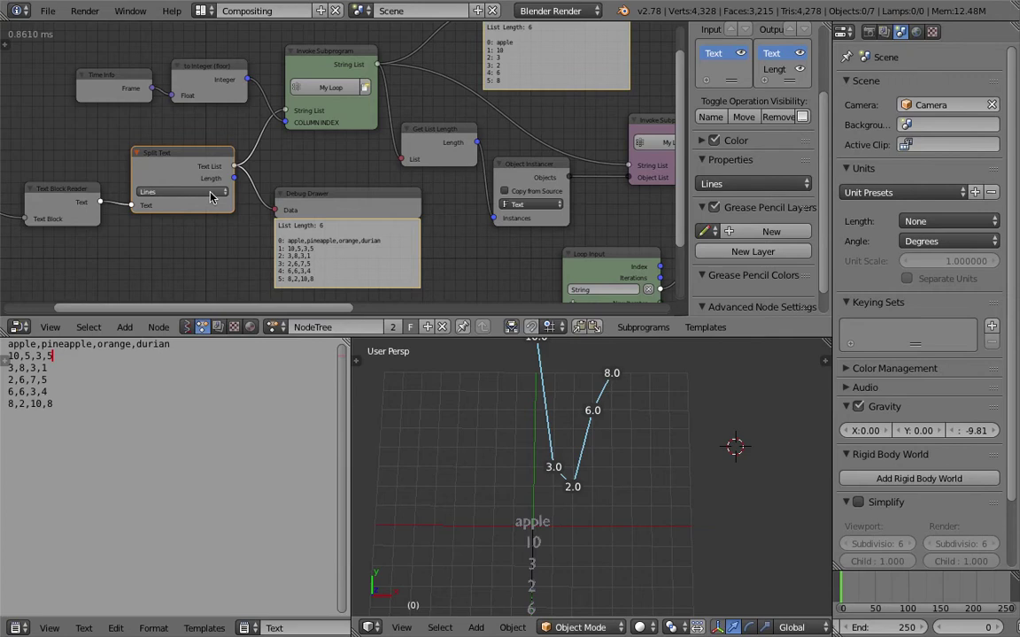
Step: Examine how the Split Text list feeds the two My Loop subprograms and the nodes inside their loops
scroll(217, 196, "down", 2)
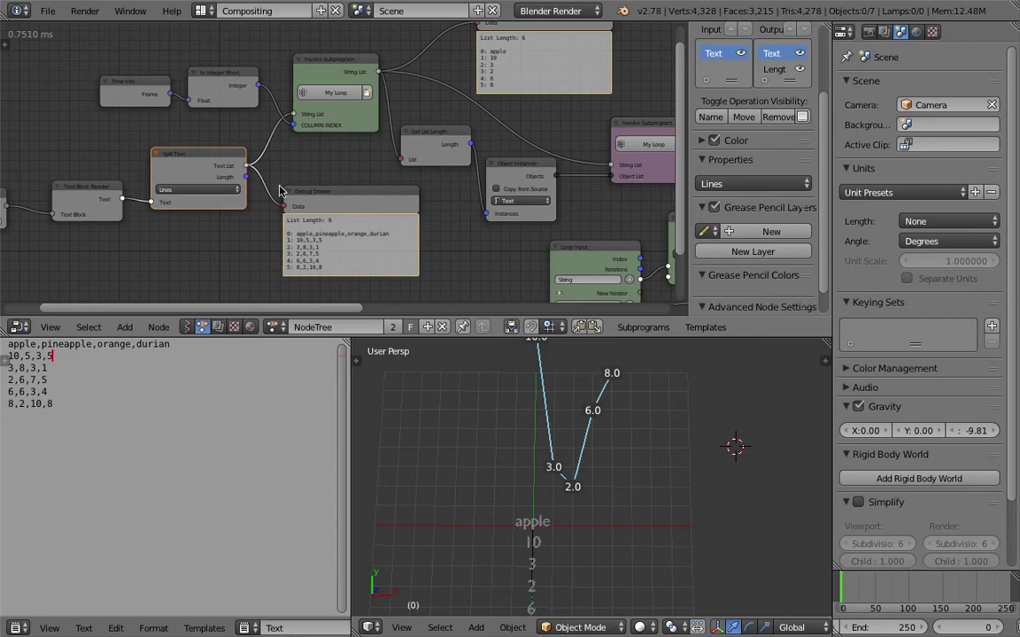
middle_click_drag(346, 173, 242, 154)
mouse_move(237, 94)
left_mouse_down()
mouse_move(244, 81)
mouse_move(234, 99)
left_mouse_up()
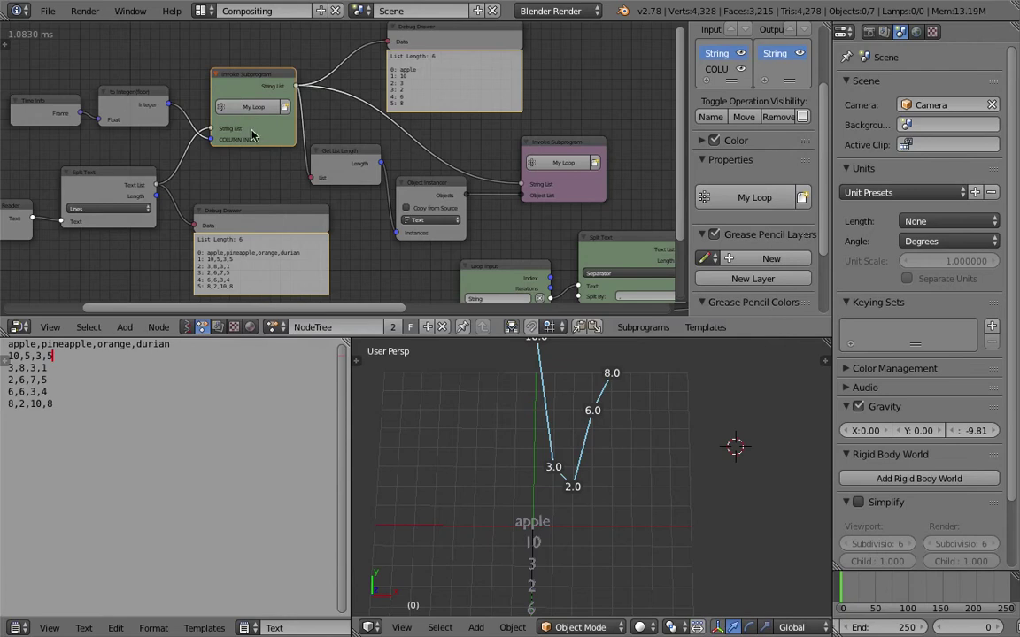
middle_click_drag(240, 108, 196, 85)
middle_click_drag(230, 124, 176, 132)
middle_click_drag(229, 157, 209, 147)
middle_click_drag(549, 212, 423, 194)
scroll(468, 208, "down", 1)
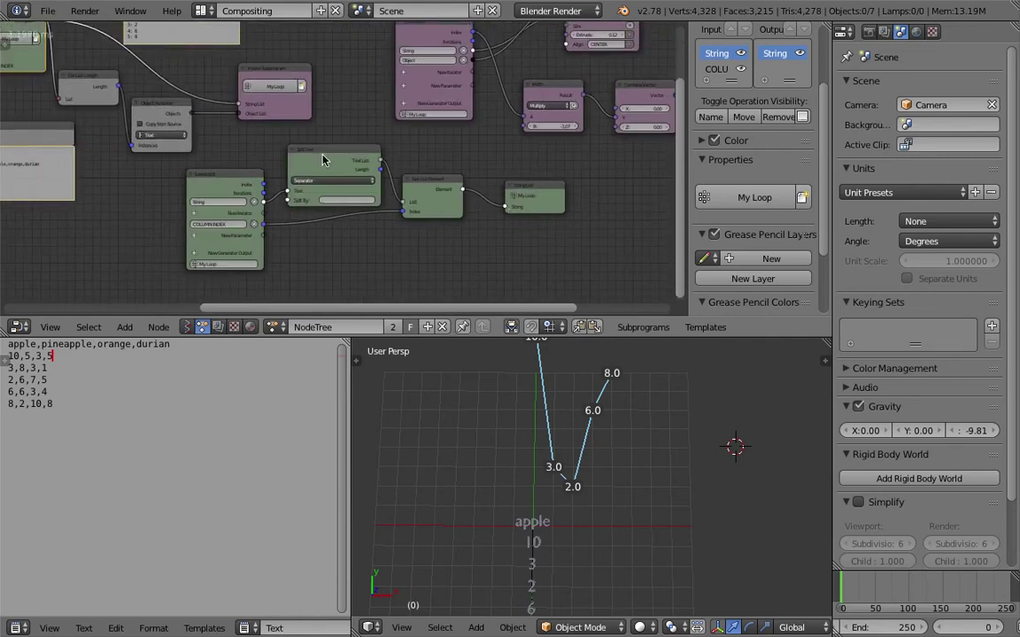
scroll(115, 88, "up", 3)
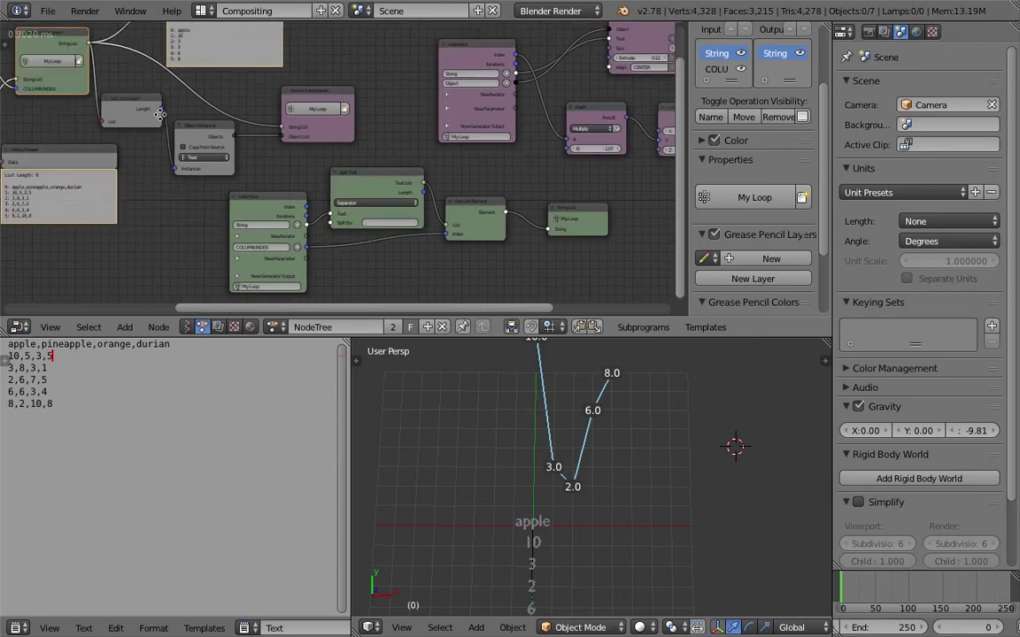
middle_click_drag(94, 59, 117, 69)
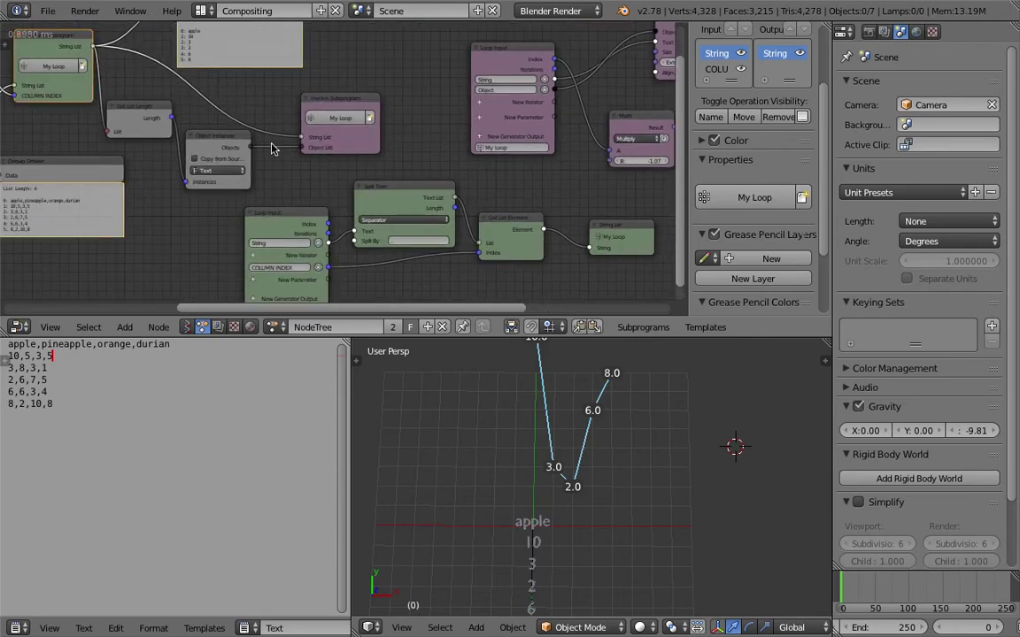
middle_click_drag(374, 141, 107, 174)
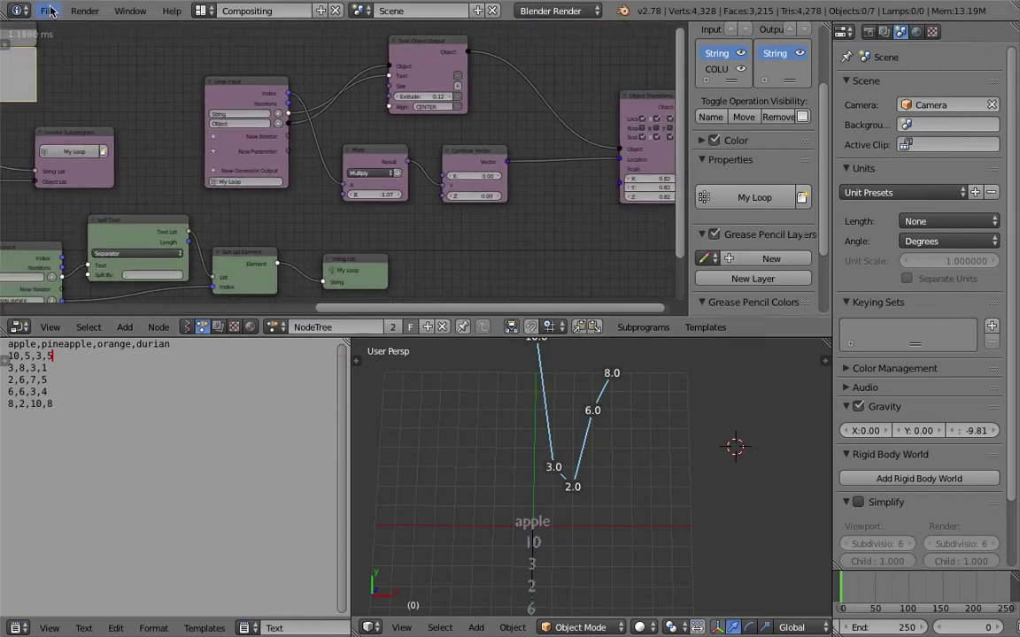
Step: Reopen the recent file ANSV_CSV_DEMO_001.blend
left_click(46, 11)
mouse_move(92, 62)
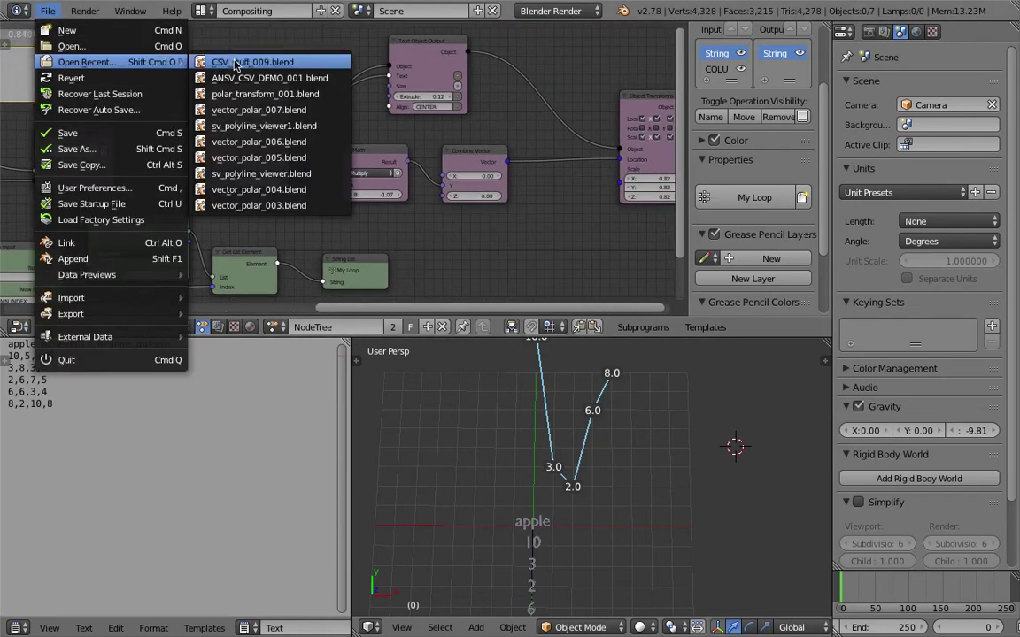
left_click(246, 78)
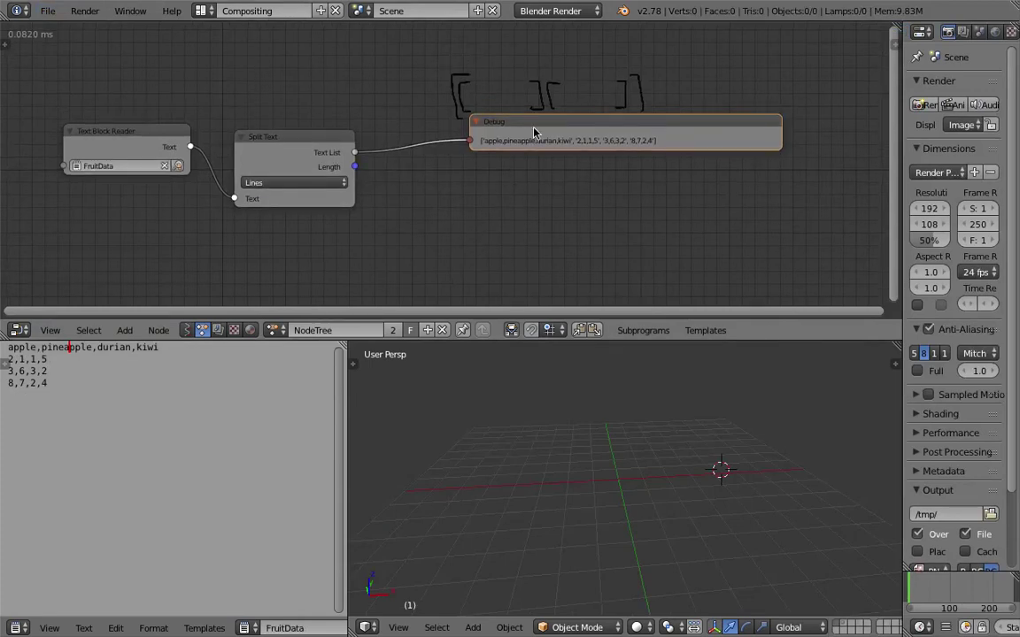
Step: Move the Debug node closer to Split Text and raise the Split Text node above its earlier position
left_click_drag(534, 132, 510, 140)
key("shift+a")
left_click(479, 217)
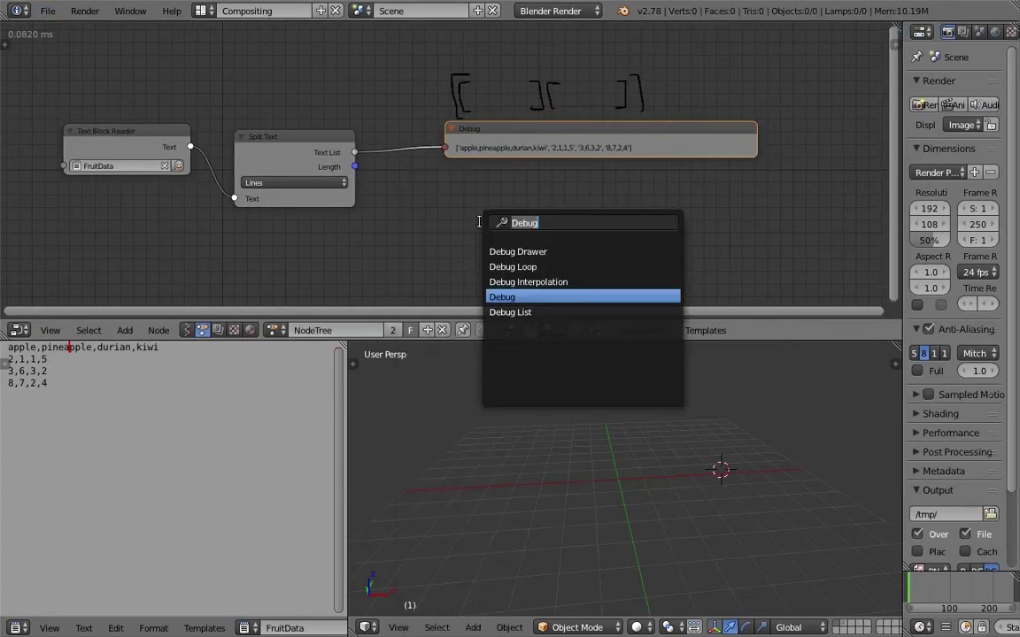
left_click_drag(284, 137, 285, 100)
Step: Add a Text Block Input node below the Text Block Reader, set it to FruitData, and save the file
key("shift+a")
left_click(275, 220)
type("text blo")
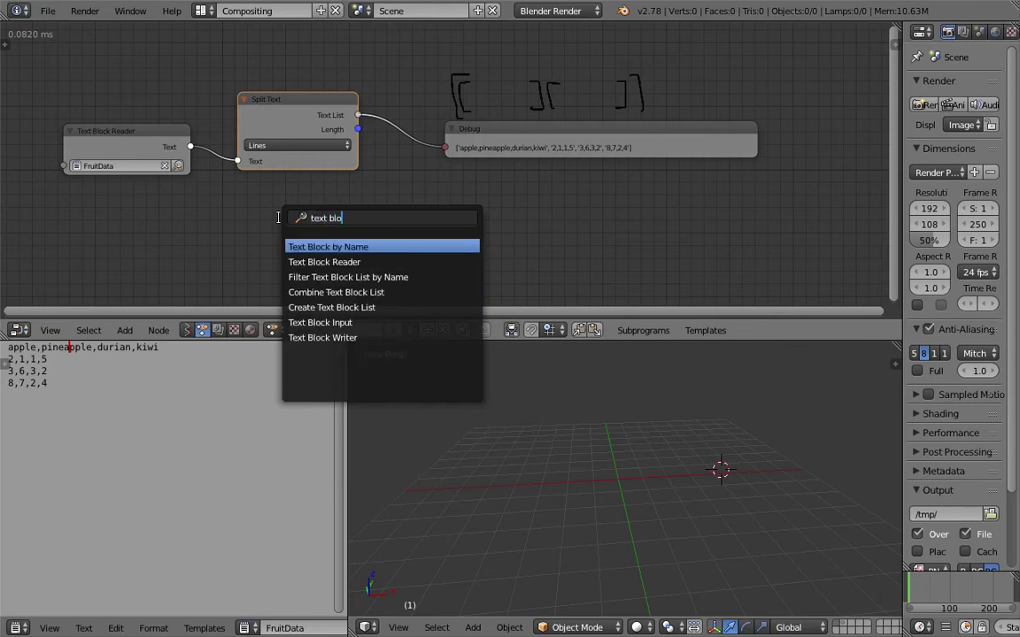
key("Down")
key("Down")
key("Down")
key("Down")
key("Down")
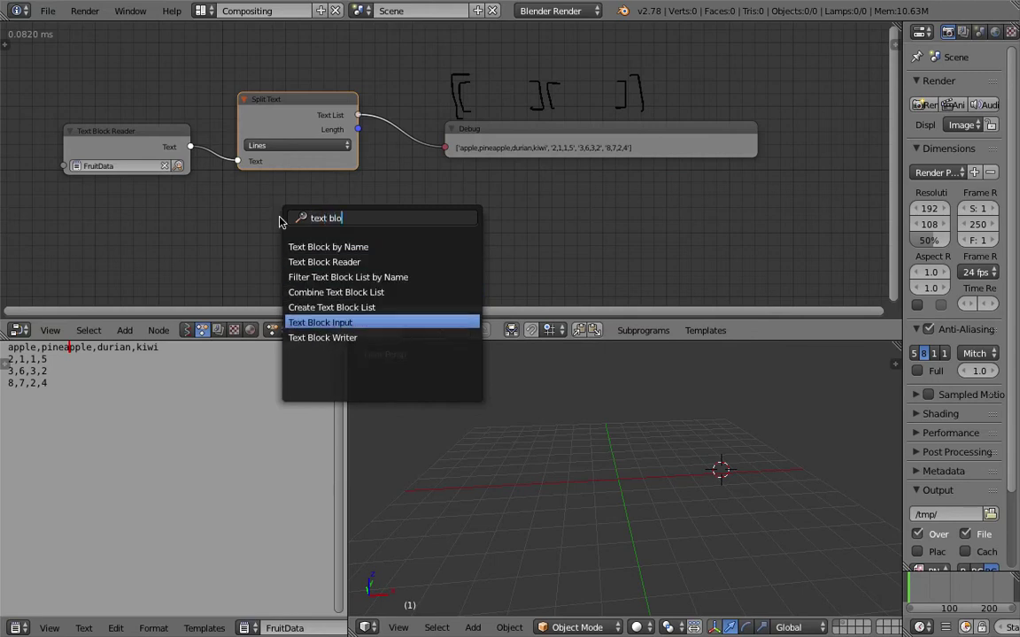
key("Return")
left_click(62, 208)
left_click(75, 245)
left_click(89, 266)
key("ctrl+s")
Step: Feed the Text Block Input through a second Text Block Reader into a duplicated Split Text node below the original
left_click_drag(149, 234, 55, 231)
key("shift+d")
left_click(305, 212)
left_click_drag(207, 207, 169, 224)
middle_click_drag(224, 218, 237, 213)
Step: Duplicate the Debug node below the original and connect the lower Split Text's Text List output to it
key("shift+d")
left_click(445, 207)
left_click_drag(364, 203, 429, 210)
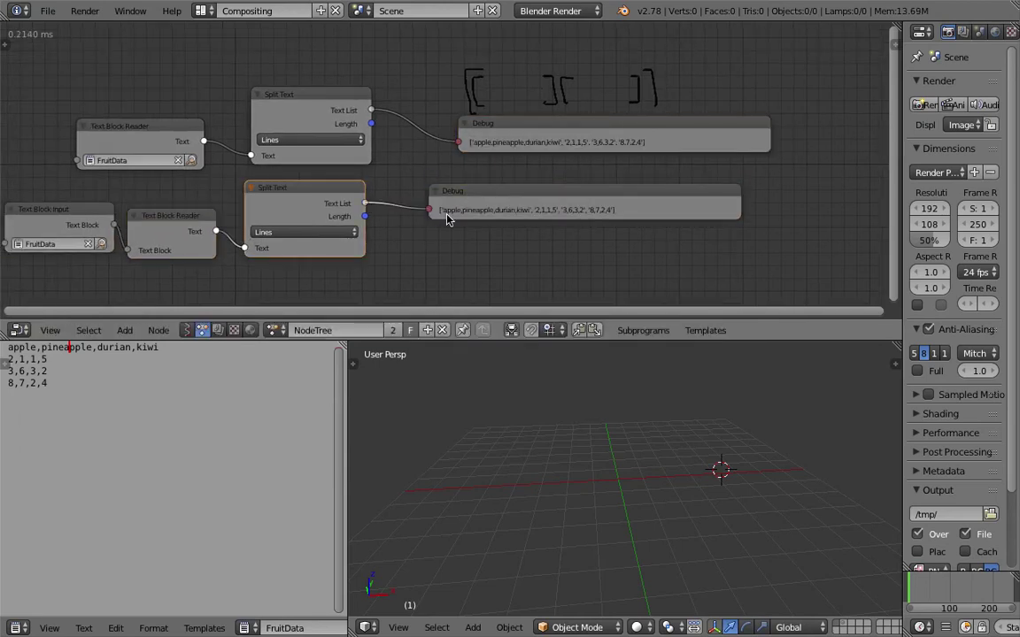
Step: Add a Debug Drawer node below the lower Debug node and connect the lower Split Text's Text List output to it
key("shift+a")
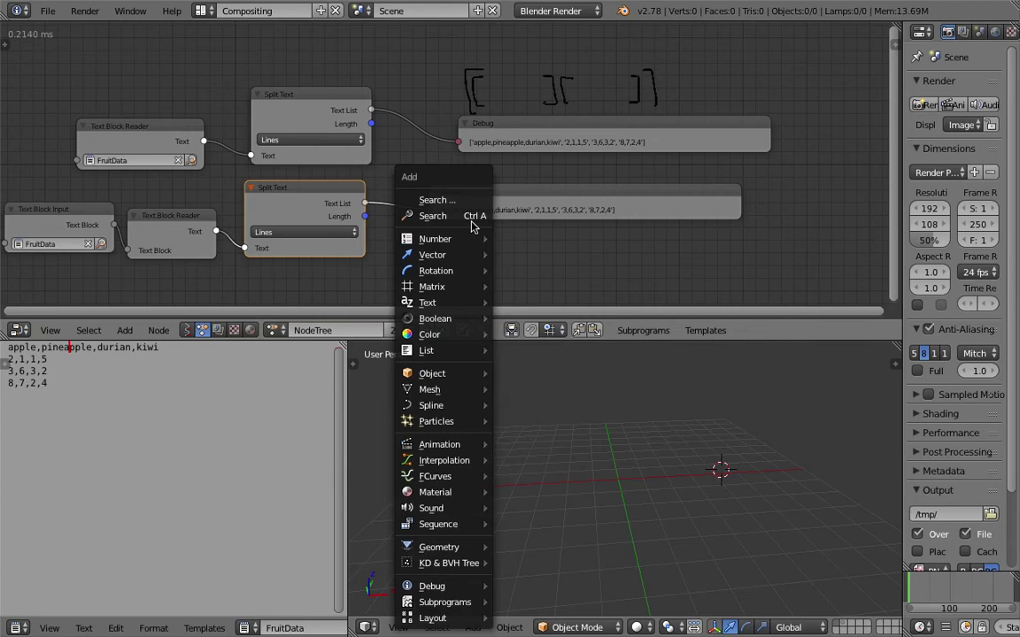
left_click(473, 220)
type("dbug fra")
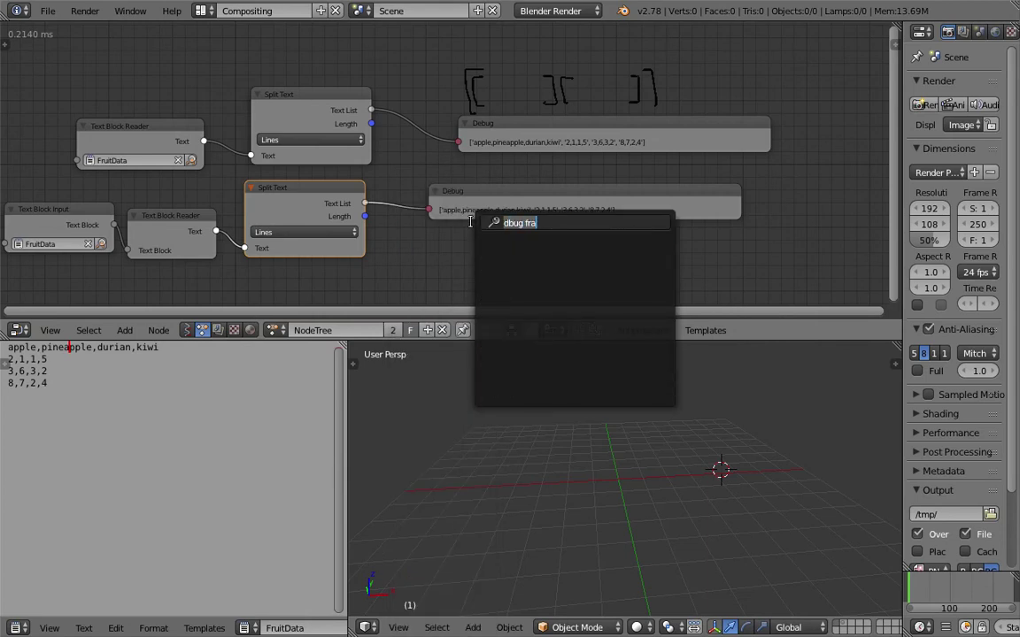
key("BackSpace")
key("BackSpace")
key("BackSpace")
key("BackSpace")
key("Return")
left_click(439, 237)
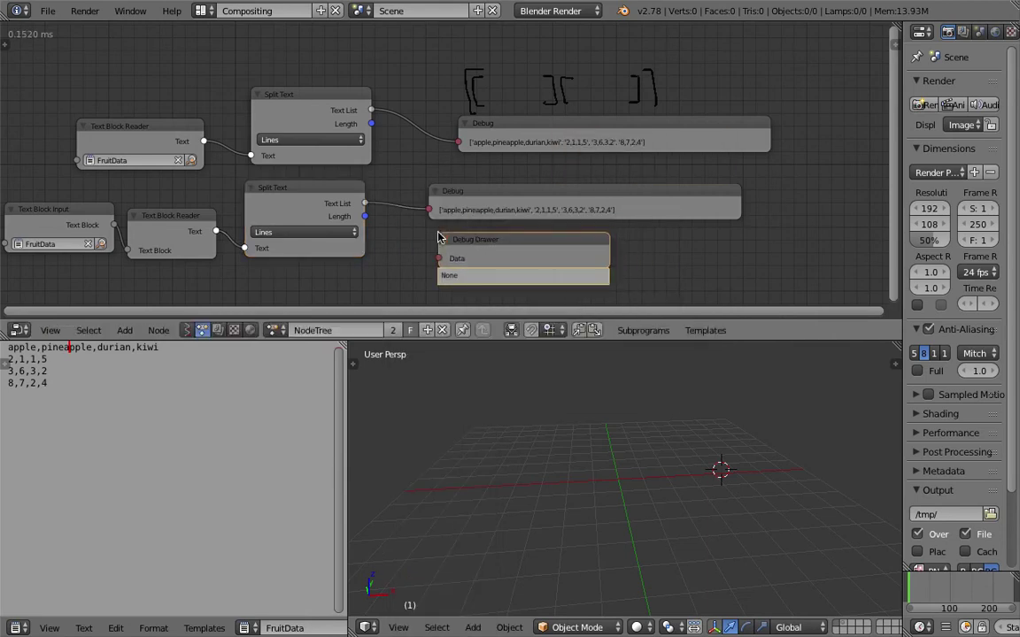
left_click_drag(365, 204, 438, 258)
Step: Move the upper Debug node higher to free the space beneath it
right_click(526, 135)
key("g")
left_click(541, 100)
Step: Duplicate the Debug Drawer below the upper Debug node and connect the upper Split Text's Text List output to it
right_click(482, 239)
key("shift+d")
left_click(494, 124)
left_click_drag(372, 110, 452, 145)
middle_click_drag(425, 191, 413, 172)
scroll(482, 215, "down", 1)
middle_click_drag(482, 219, 480, 214)
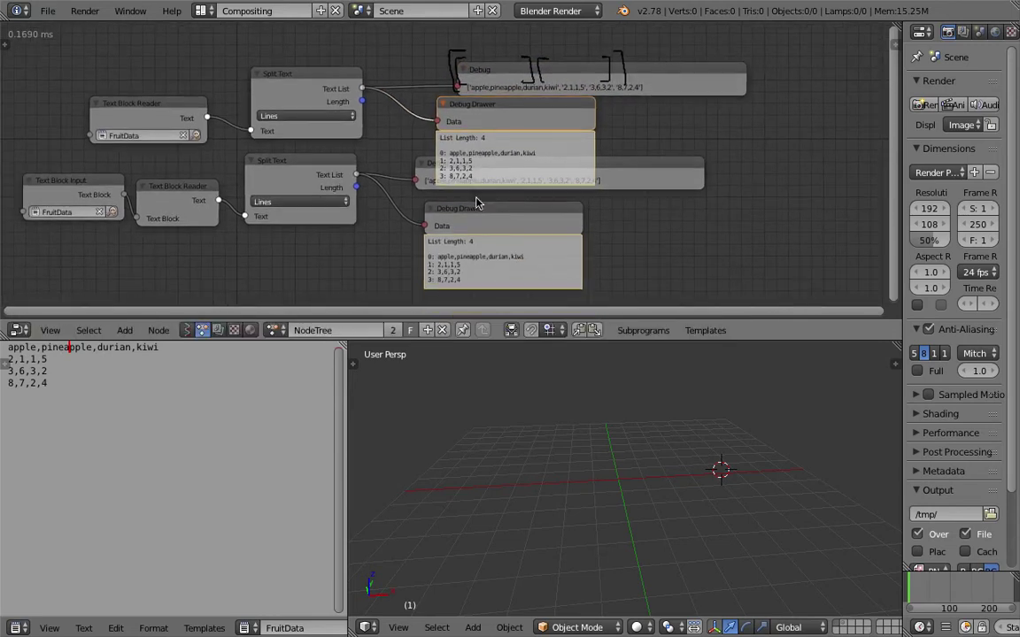
Step: Delete the lower Split Text node together with its Text Block Reader and Text Block Input nodes
right_click(285, 158)
key("x")
right_click(142, 189)
key("x")
right_click(111, 190)
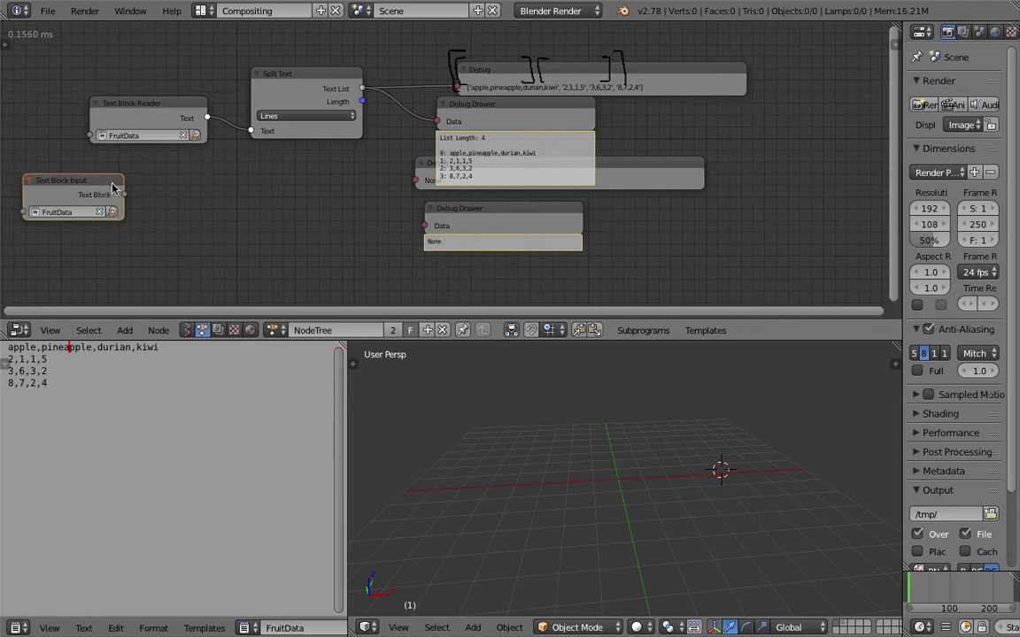
key("x")
Step: Delete both Debug Drawer nodes and both Debug nodes, keeping only the upper Text Block Reader and Split Text
right_click(510, 203)
key("x")
right_click(512, 177)
right_click(511, 124)
key("x")
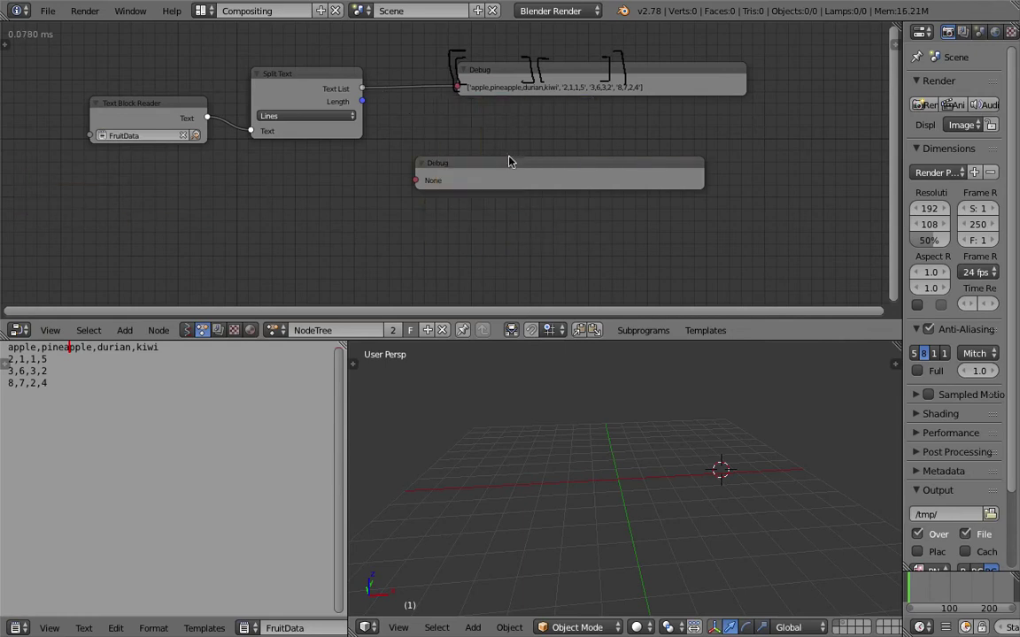
right_click(510, 164)
key("x")
right_click(531, 82)
key("x")
Step: Remove the grease pencil layer holding the hand-drawn brackets from the node editor
middle_click_drag(524, 87, 485, 137)
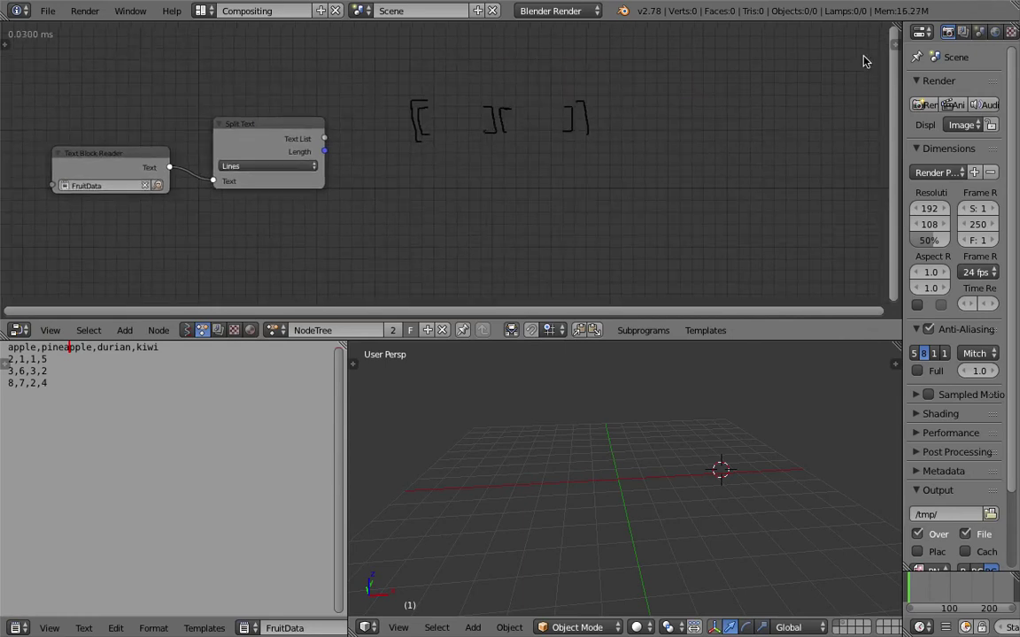
key("n")
scroll(876, 221, "down", 4)
left_click(876, 231)
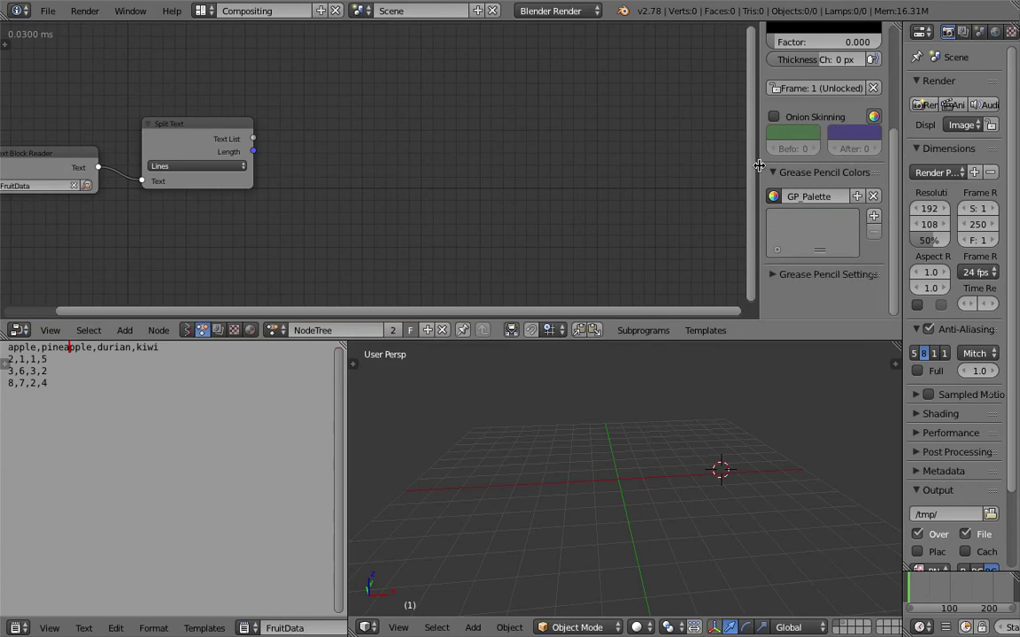
key("n")
Step: Reposition the Split Text node beside the Text Block Reader, slightly higher and farther away from it
middle_click_drag(301, 161, 362, 160)
right_click_drag(362, 131, 378, 141)
scroll(378, 141, "up", 2)
middle_click_drag(369, 142, 378, 134)
right_click_drag(378, 133, 381, 147)
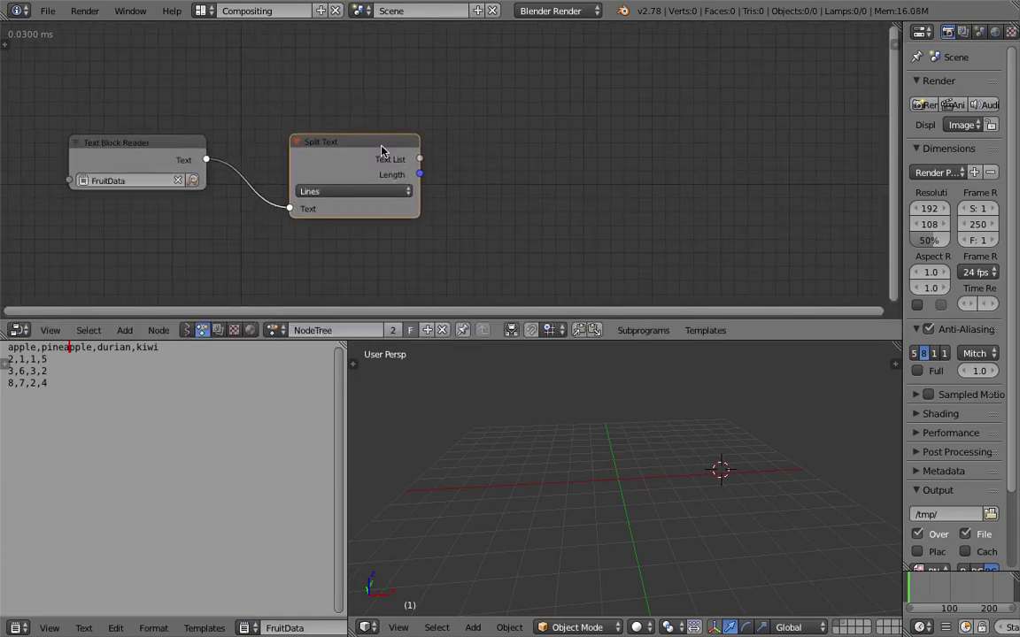
middle_click_drag(382, 151, 395, 146)
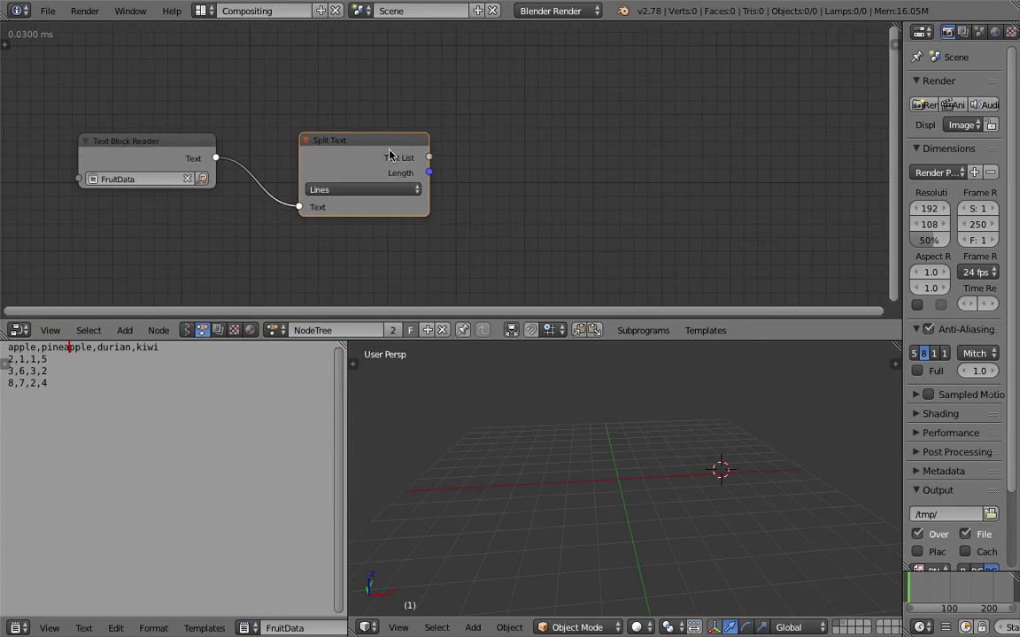
right_click_drag(390, 157, 404, 143)
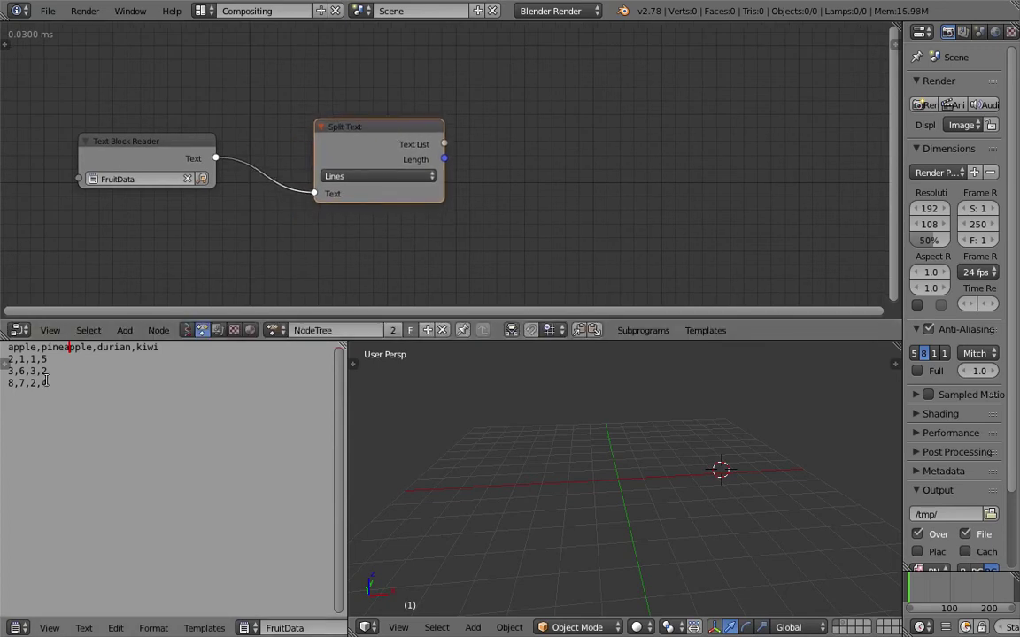
Step: Create a loop driven by Split Text's Text List and place its Invoke Subprogram and Loop Input nodes beside Split Text
left_click_drag(17, 362, 22, 372)
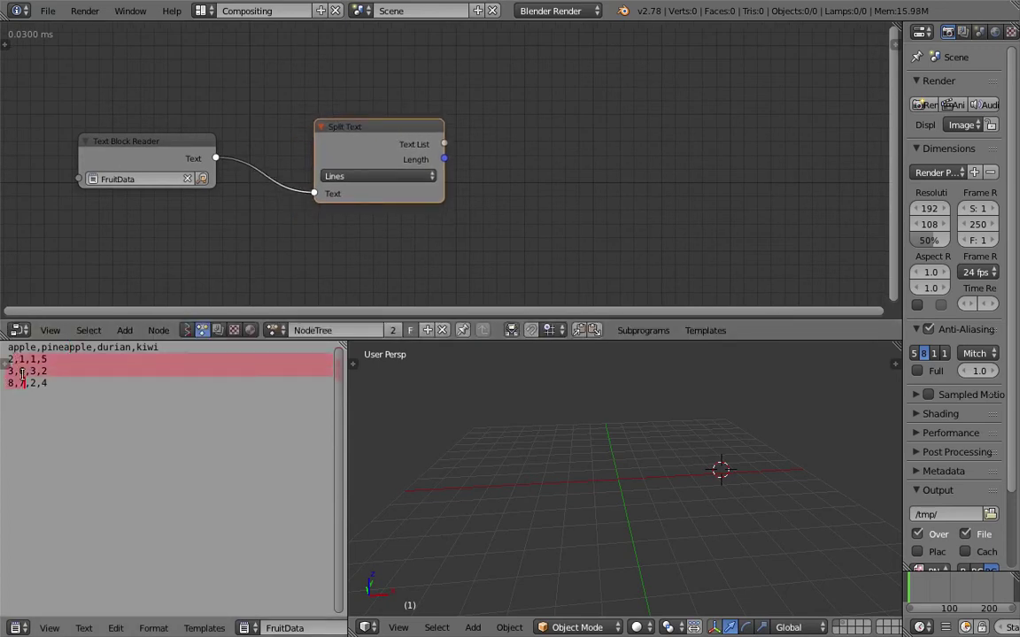
left_click(51, 384)
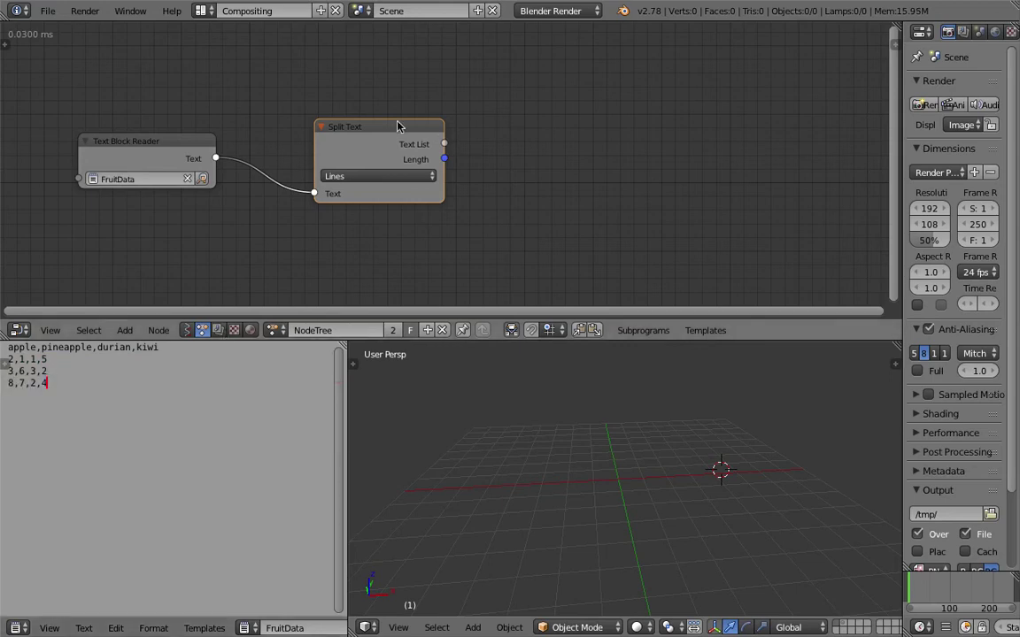
left_click_drag(400, 128, 396, 124)
key("w")
left_click(519, 129)
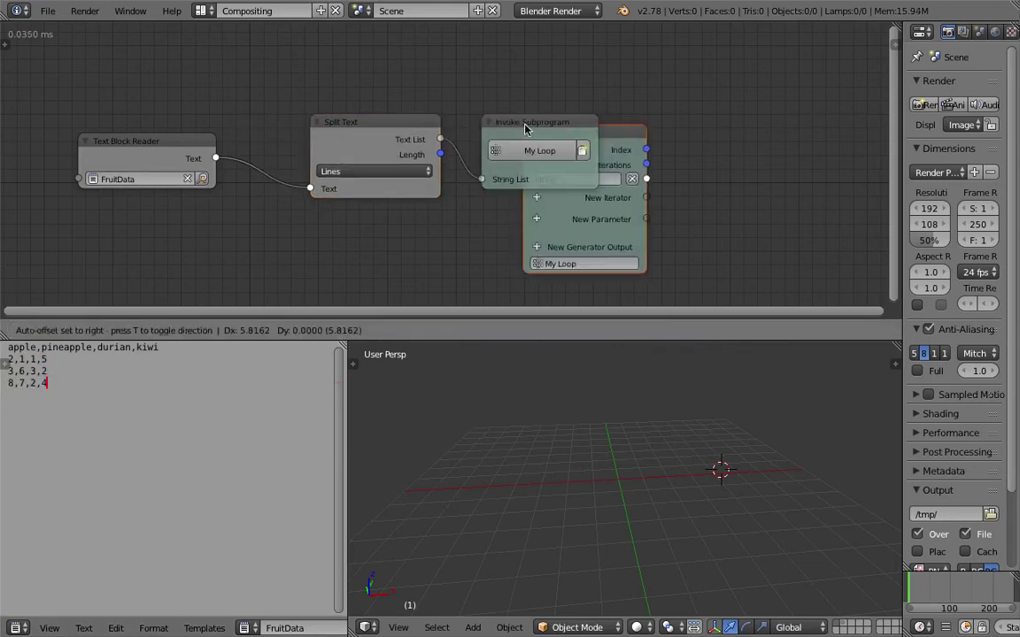
left_click_drag(463, 114, 491, 97)
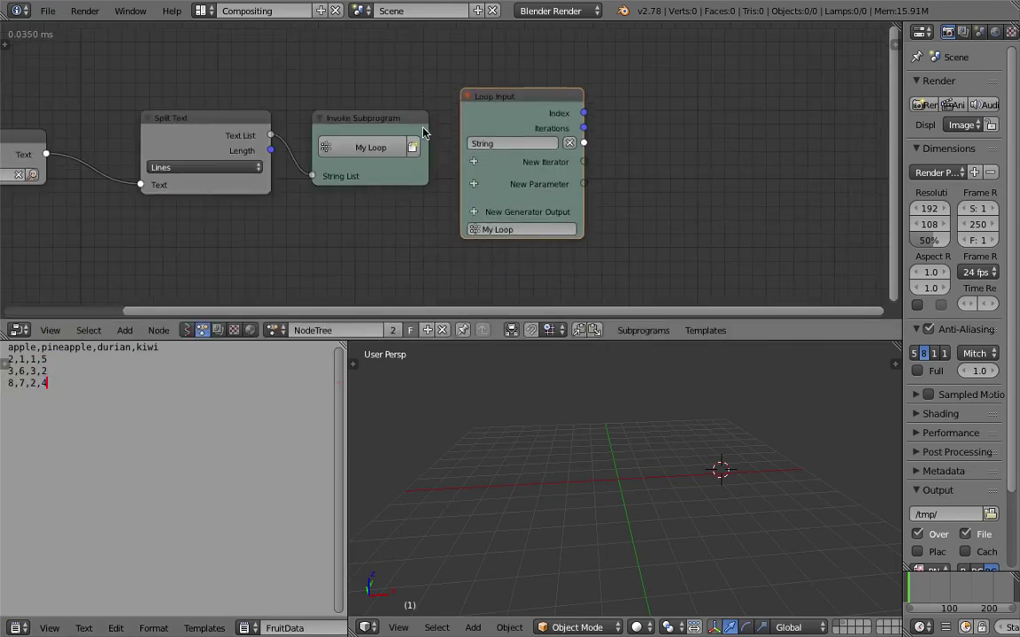
left_click_drag(379, 117, 381, 99)
Step: Rename the loop as Separate Column
left_click(519, 230)
type("Sep")
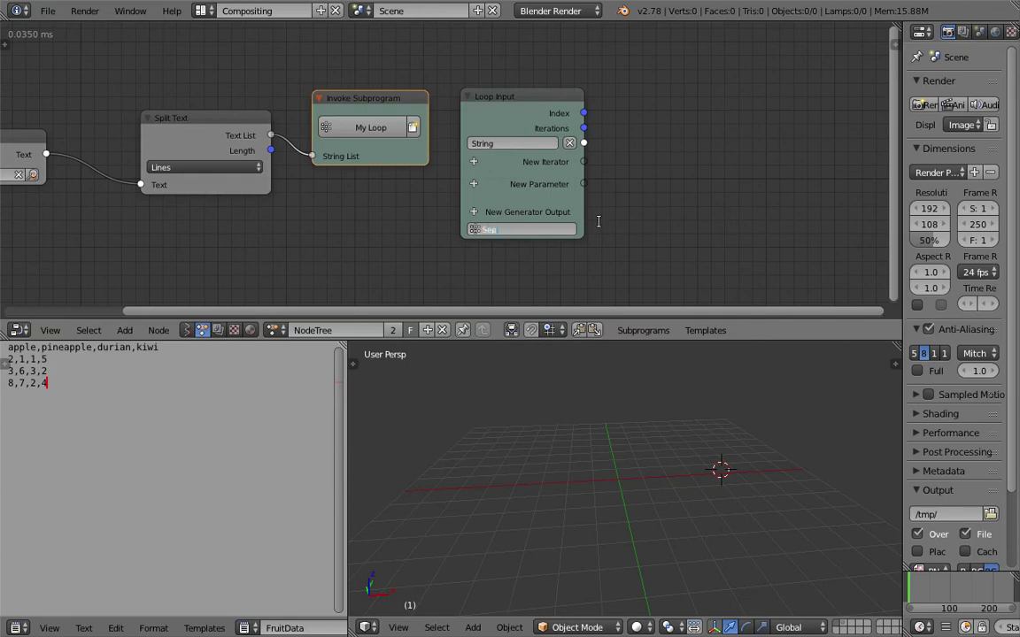
type("arate Column")
key("Return")
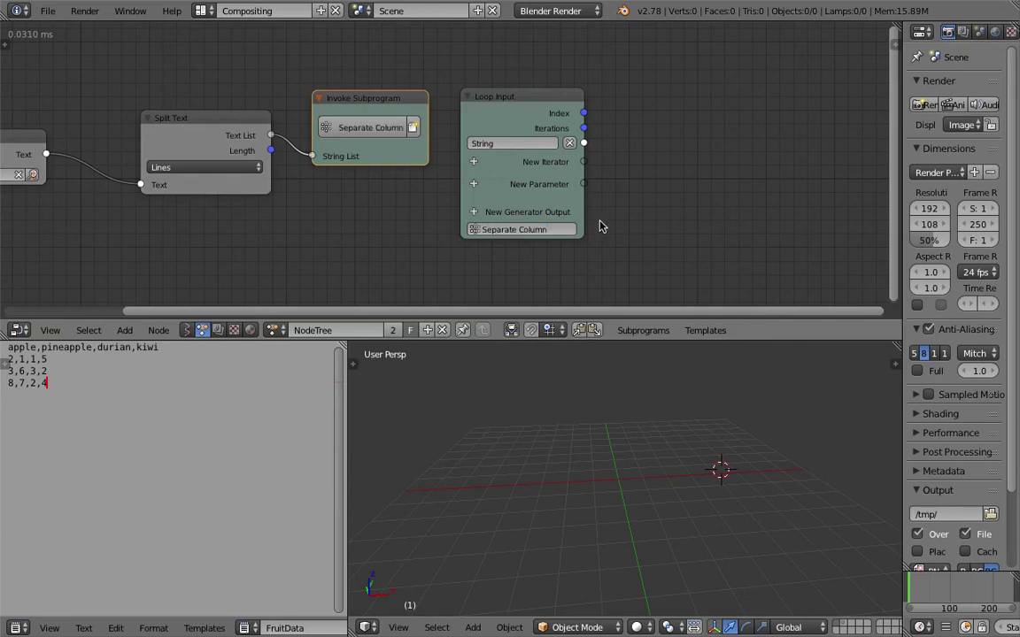
Step: Widen the Invoke Subprogram node, move Loop Input farther away from it, and save the file
left_click_drag(425, 142, 448, 139)
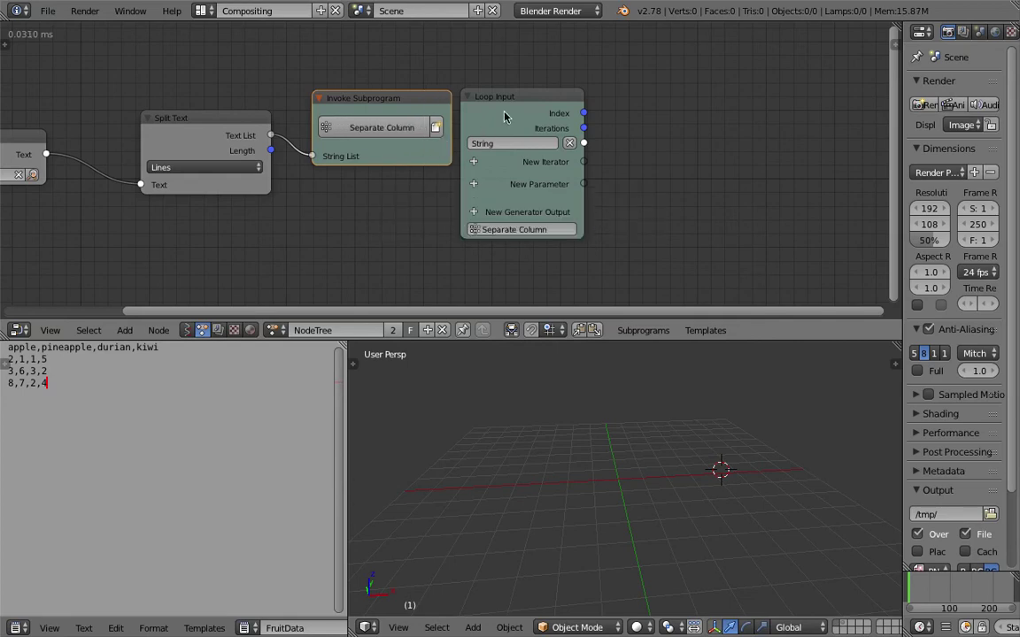
left_click_drag(508, 115, 606, 114)
key("ctrl+s")
left_click(614, 103)
Step: Add a Debug Loop node beside Loop Input and connect the loop's String output to its Data input
middle_click_drag(679, 142, 460, 122)
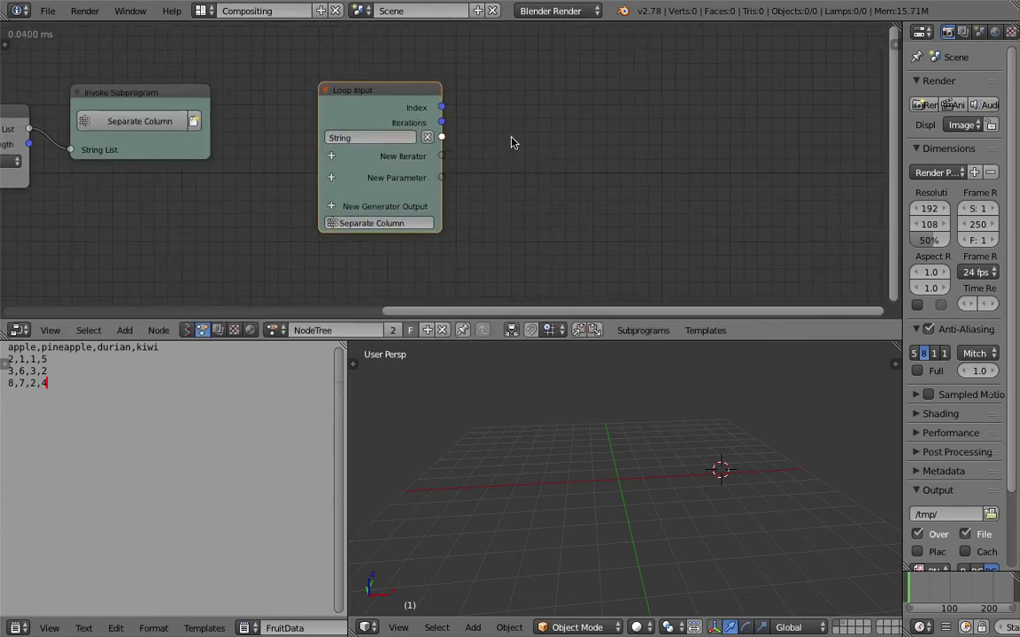
key("shift+a")
left_click(530, 141)
type("debug")
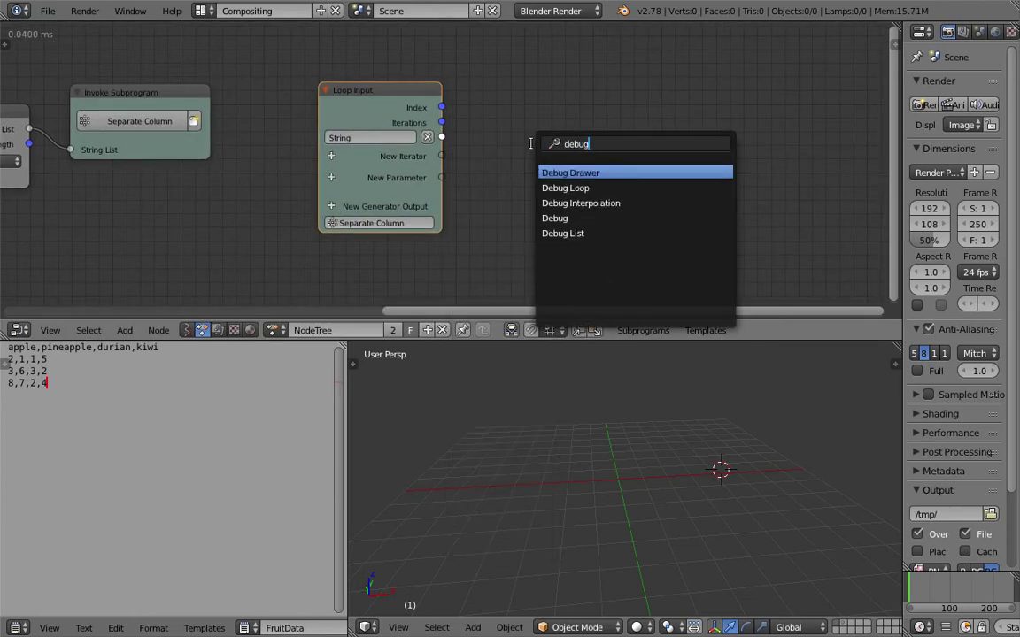
key("Down")
key("Down")
key("Up")
key("Return")
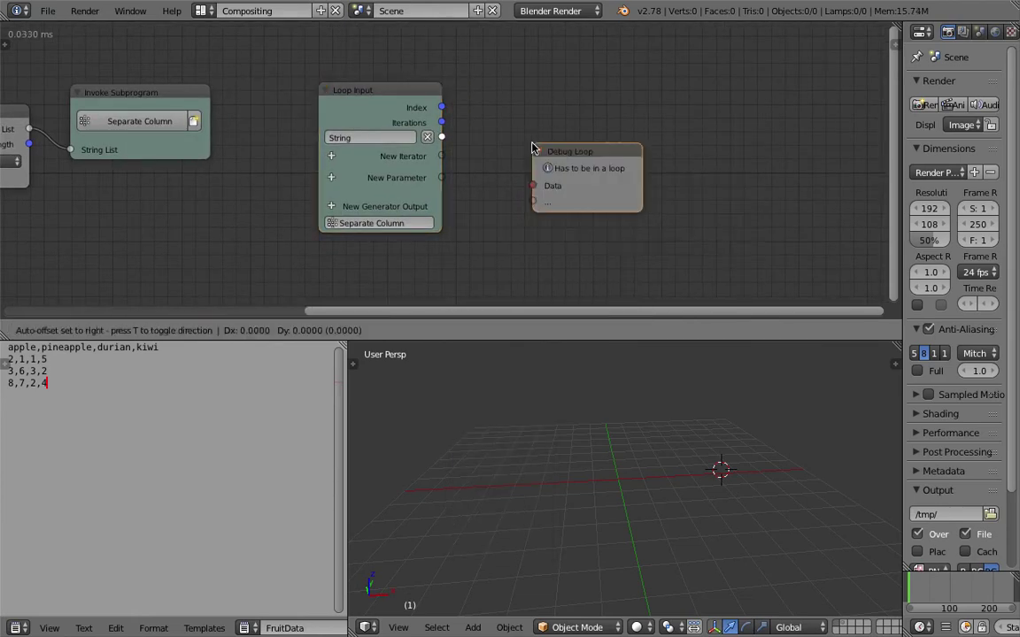
left_click(546, 115)
left_click_drag(441, 137, 544, 153)
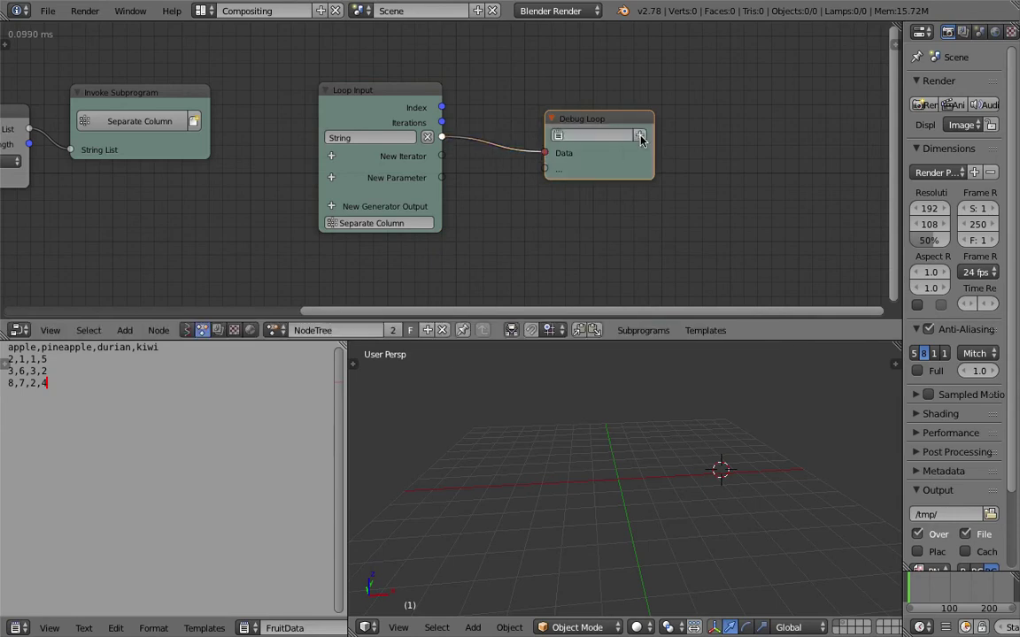
Step: Create a text block for the Debug Loop node, show it in a text editor split off below FruitData, and save
left_click(641, 135)
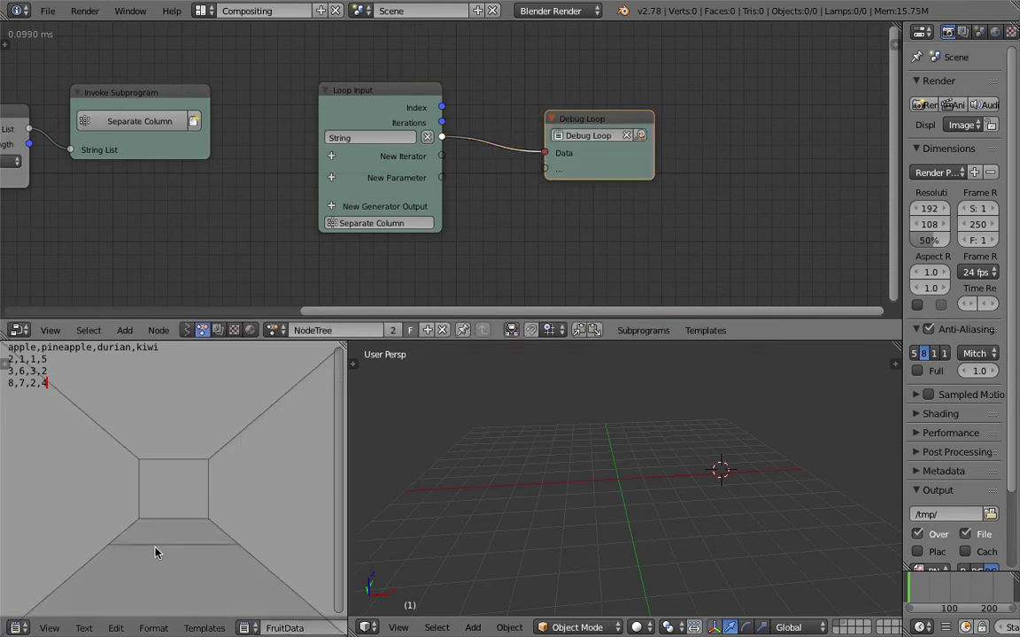
left_click_drag(154, 548, 155, 455)
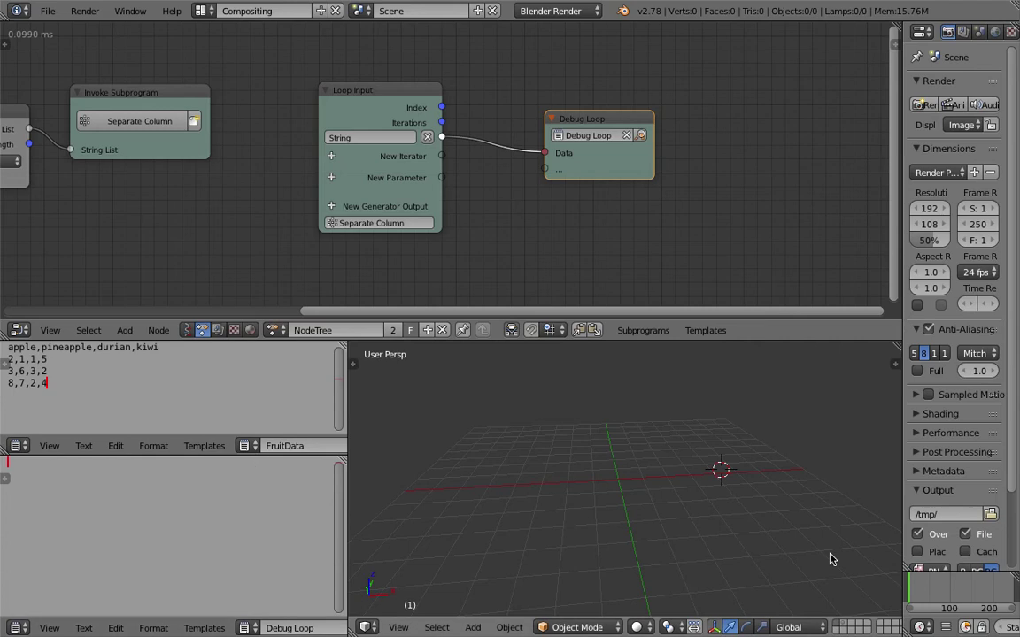
key("ctrl+s")
left_click(113, 478)
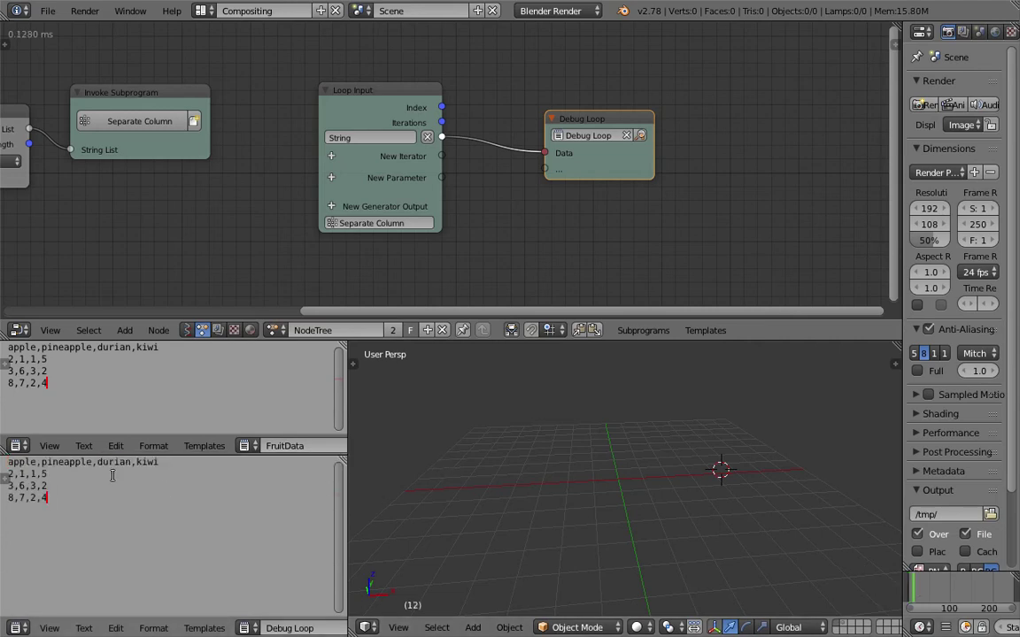
Step: Move Debug Loop higher, then add a Debug Drawer below it and connect the loop's String output to its Data input
left_click_drag(593, 118, 625, 70)
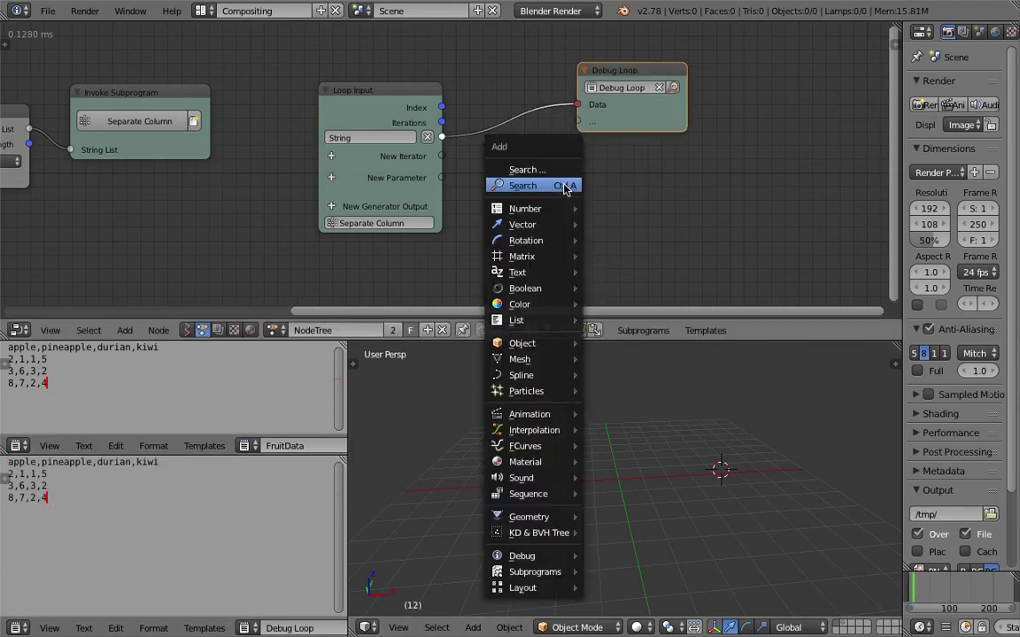
key("ctrl+a")
type("debug d")
key("Return")
left_click(566, 186)
left_click_drag(441, 136, 576, 211)
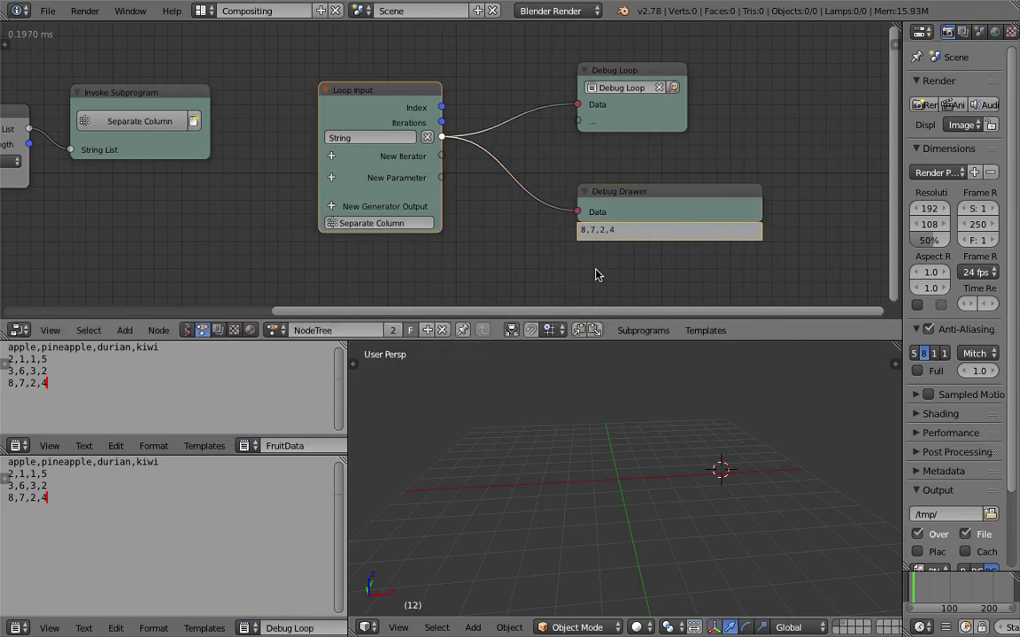
Step: Move the Debug Loop and Debug Drawer nodes farther from Loop Input to free space between them, and save the file
left_click_drag(146, 514, 3, 500)
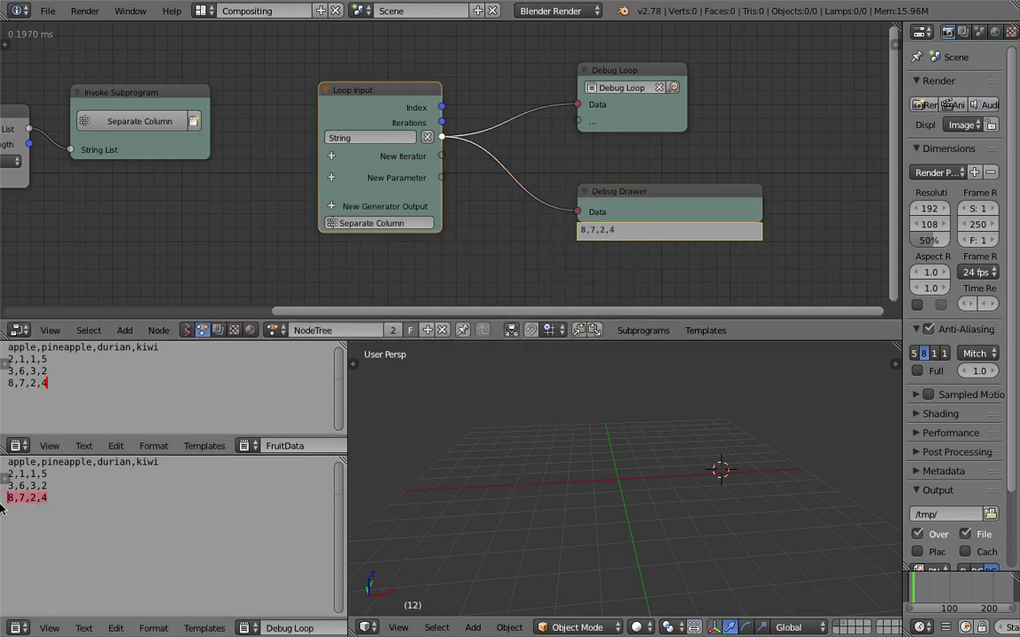
middle_click_drag(474, 273, 494, 266)
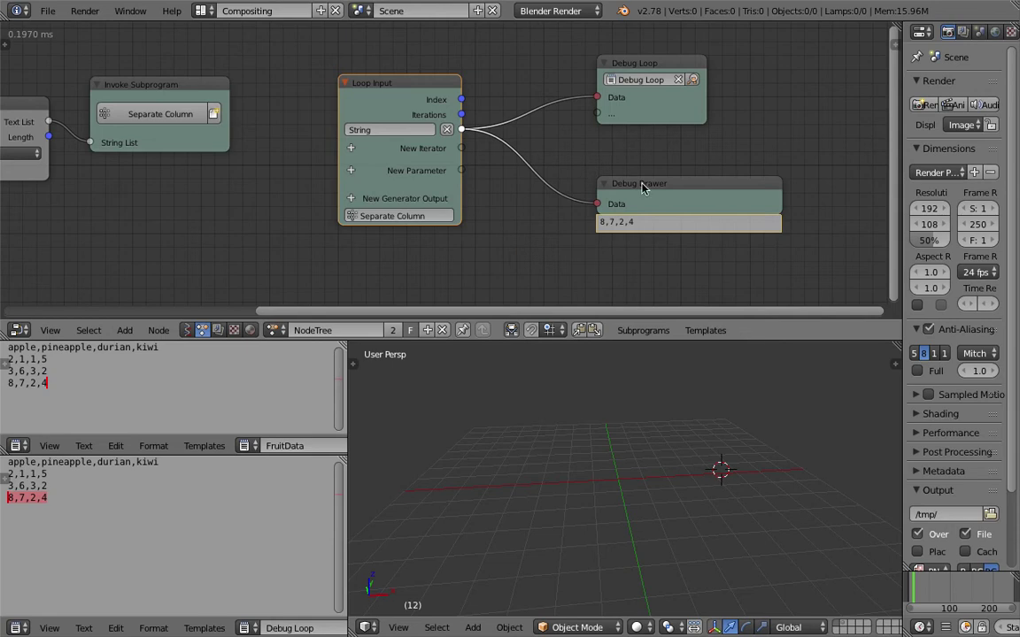
left_click_drag(645, 184, 636, 194)
left_click_drag(644, 103, 744, 119)
left_click_drag(649, 207, 739, 154)
key("ctrl+s")
left_click(617, 212)
key("shift+a")
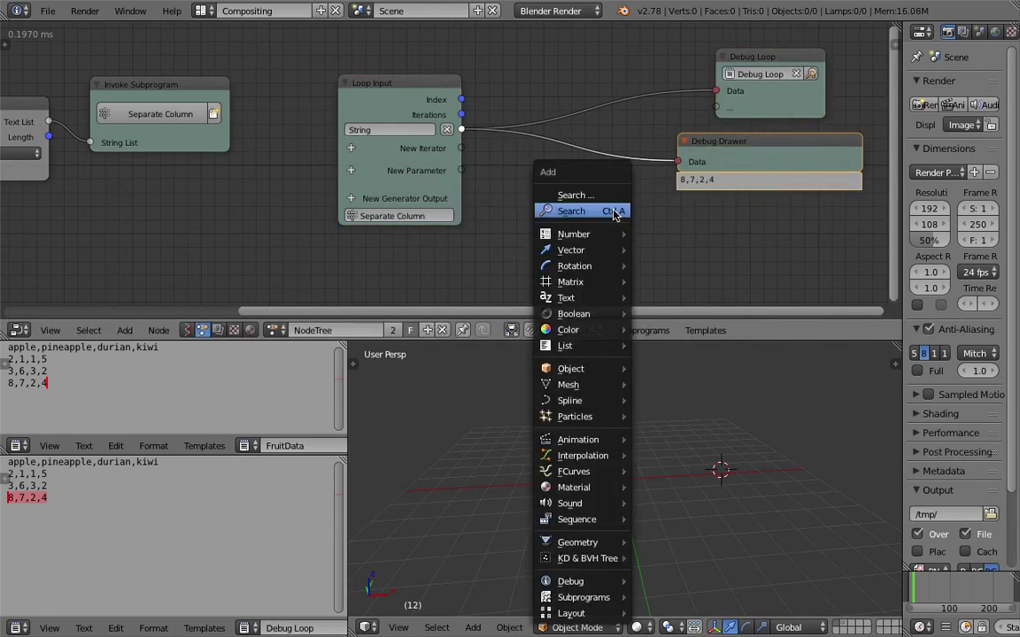
left_click(613, 209)
left_click(540, 193)
Step: Duplicate the Split Text node between Loop Input and Debug Drawer and connect the loop's String output to its Text input
middle_click_drag(562, 194, 611, 193)
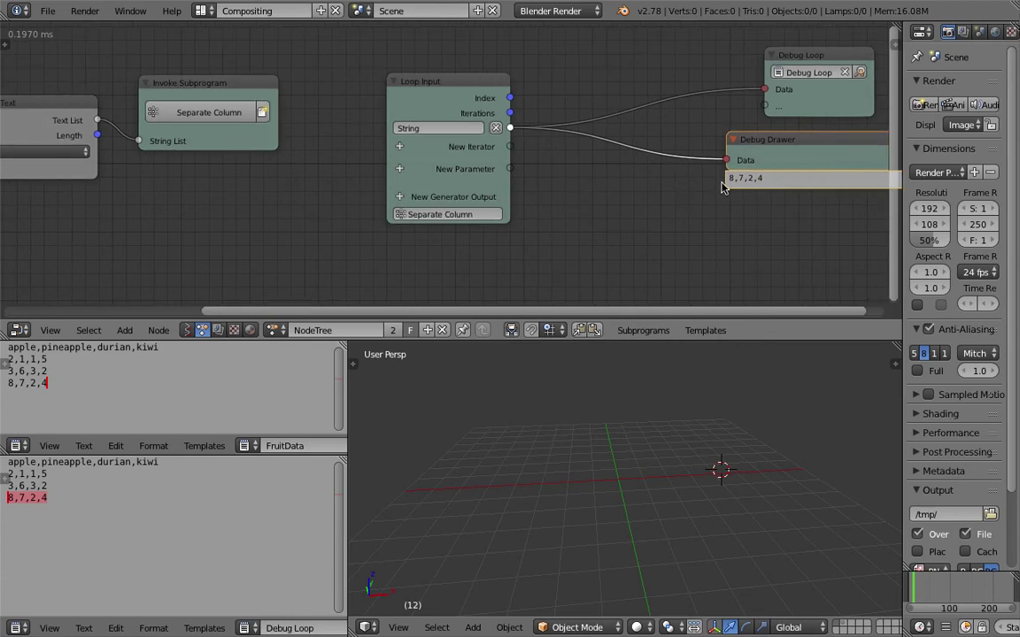
scroll(742, 180, "down", 2)
mouse_move(508, 177)
middle_mouse_down()
mouse_move(697, 170)
mouse_move(639, 168)
mouse_move(517, 193)
middle_mouse_up()
left_click(232, 111)
key("shift+d")
left_click(721, 195)
scroll(517, 192, "up", 1)
key("ctrl+s")
left_click(545, 195)
left_click_drag(545, 194, 594, 195)
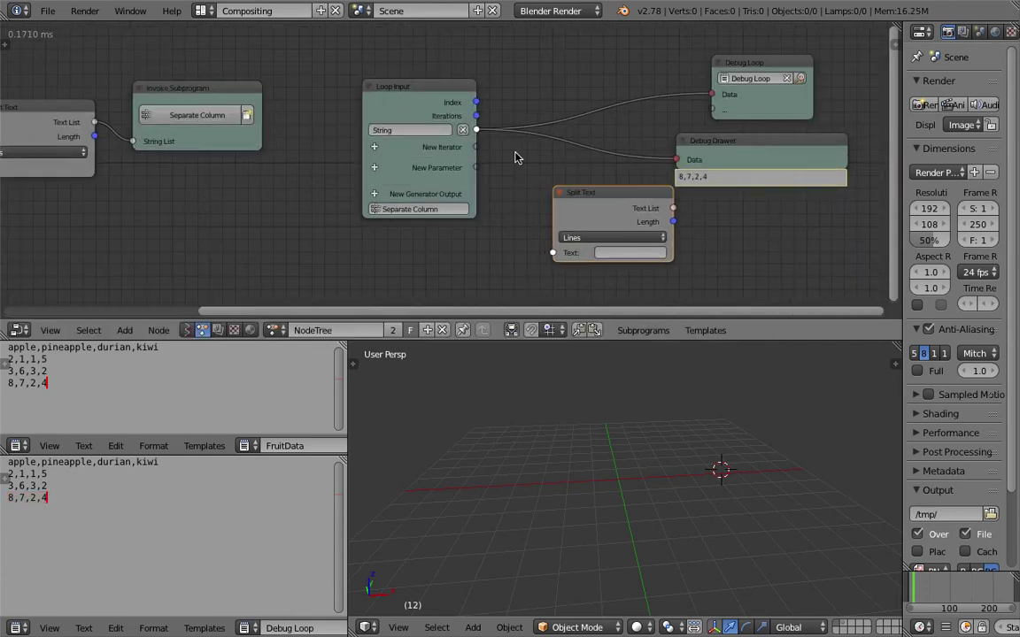
left_click_drag(476, 130, 552, 252)
Step: Set the duplicated Split Text node to Separator mode and split by a comma (",")
middle_click_drag(576, 201, 508, 183)
scroll(508, 183, "up", 1)
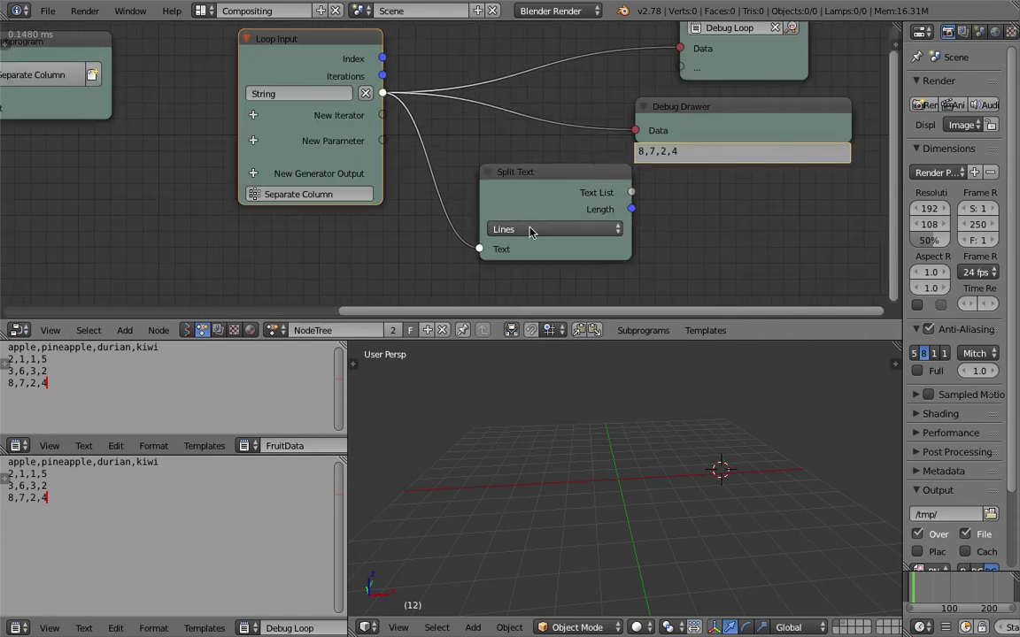
left_click(531, 229)
left_click(529, 122)
left_click(572, 264)
type(",")
key("Return")
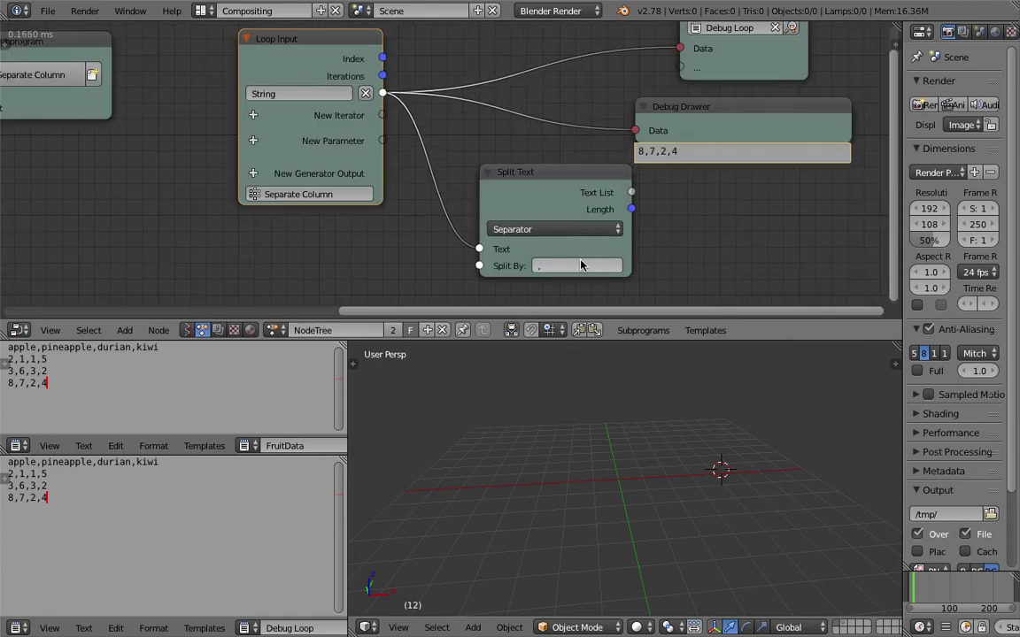
Step: Move the comma-splitting Split Text node closer to Loop Input and connect its Text List output to the Debug Drawer
left_click_drag(550, 177, 500, 173)
left_click_drag(580, 191, 635, 130)
middle_click_drag(566, 181, 504, 170)
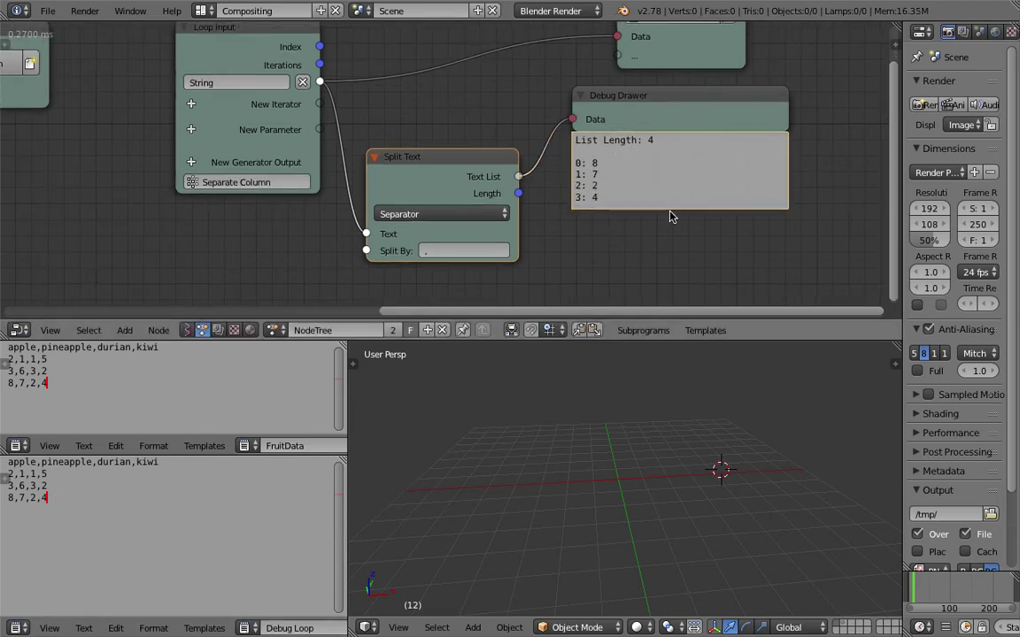
Step: Review the node chain from Text Block Reader through the Separate Column loop, and save the file
scroll(655, 228, "down", 2)
scroll(420, 181, "down", 2)
middle_click_drag(419, 165, 593, 271)
middle_click_drag(347, 141, 508, 180)
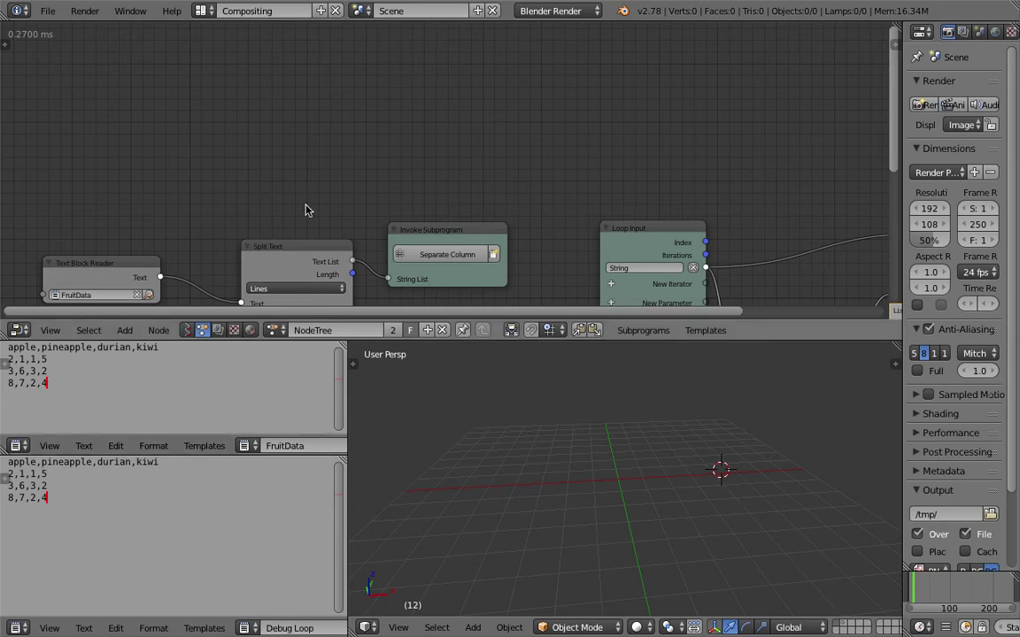
middle_click_drag(432, 198, 403, 131)
key("ctrl+s")
left_click(403, 130)
middle_click_drag(569, 155, 403, 114)
scroll(483, 173, "up", 2)
middle_click_drag(606, 171, 519, 169)
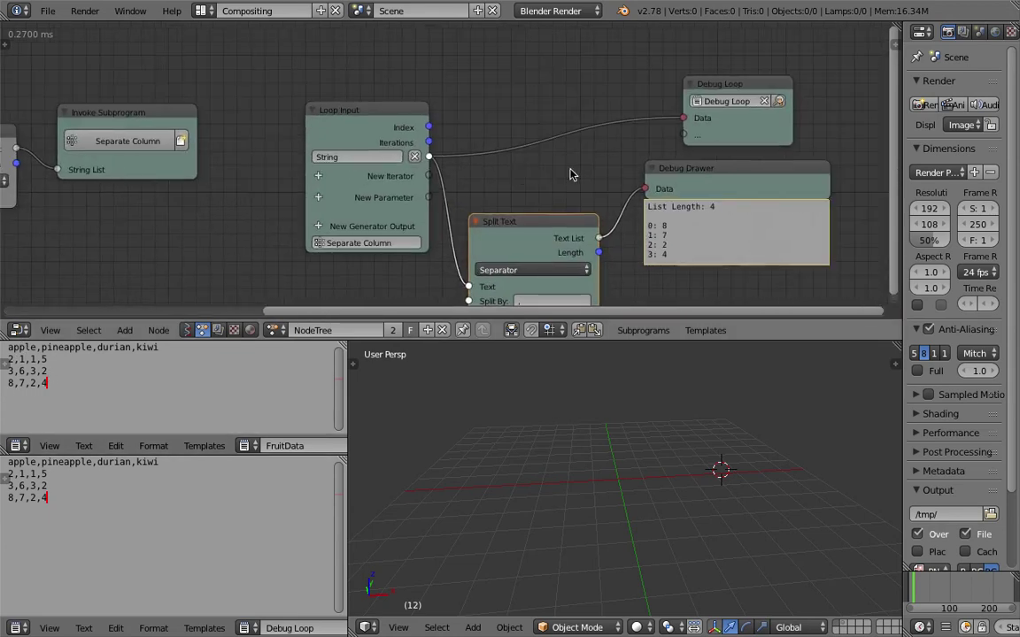
Step: Rearrange Debug Loop, Debug Drawer and the loop's Split Text with more space between them, and save the file
left_click_drag(732, 135, 684, 128)
scroll(699, 149, "down", 1)
middle_click_drag(700, 149, 653, 125)
key("ctrl+s")
left_click(662, 135)
left_click_drag(662, 143, 747, 149)
left_click_drag(495, 204, 535, 188)
mouse_move(537, 152)
middle_mouse_down()
mouse_move(602, 142)
mouse_move(525, 157)
mouse_move(526, 147)
middle_mouse_up()
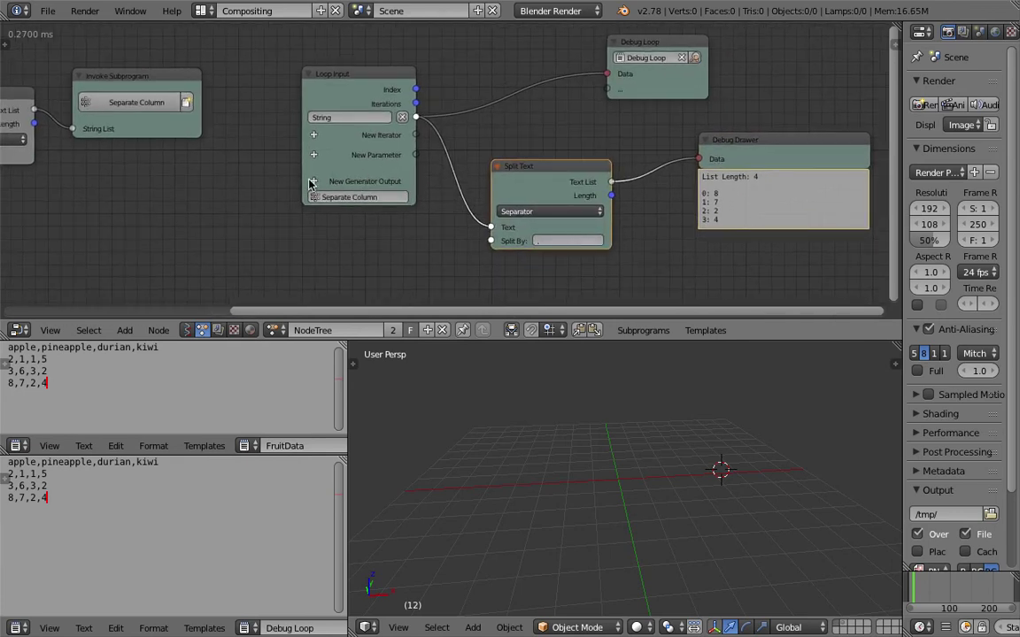
Step: Add a String List generator output to the Separate Column loop and move the Debug Drawer up to make room
left_click(314, 182)
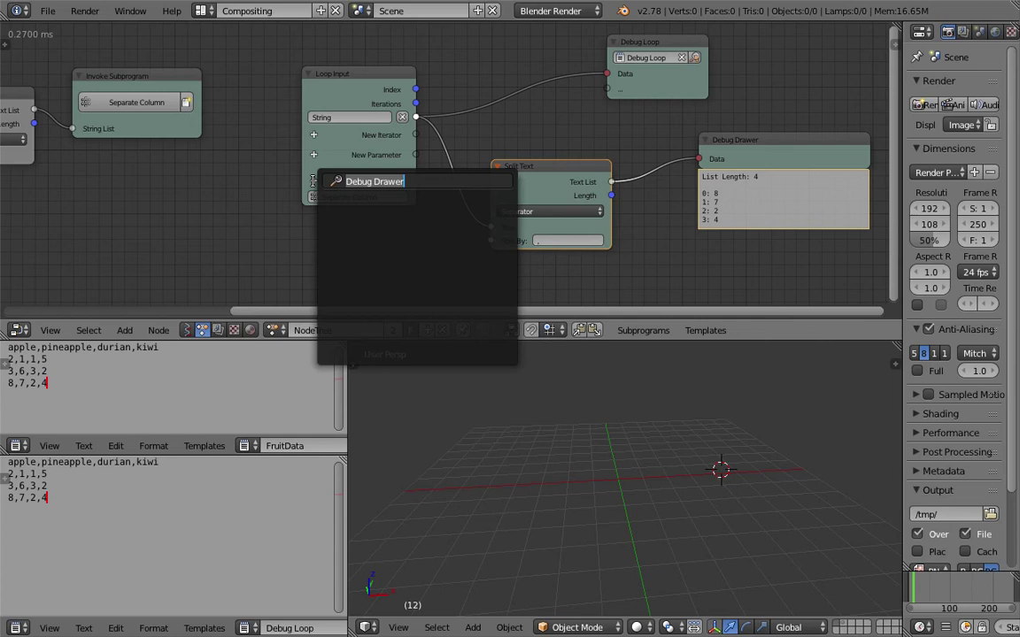
type("string")
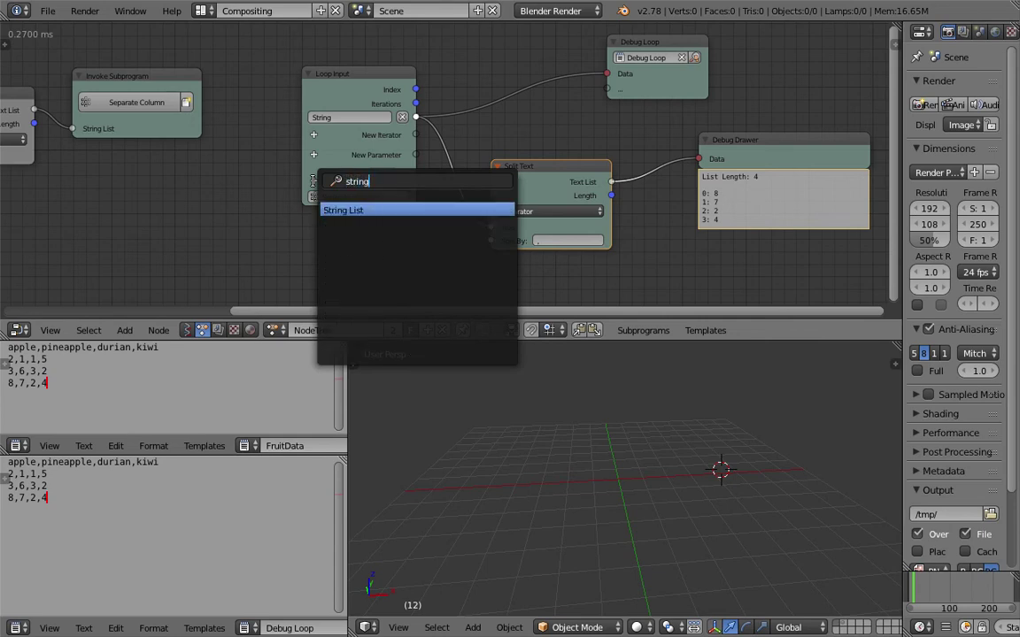
key("Return")
left_click(677, 224)
left_click_drag(712, 141, 746, 88)
Step: Link the loop's Split Text list to the String List output through a Get List Element node, and space the nodes apart
left_click_drag(611, 182, 612, 186)
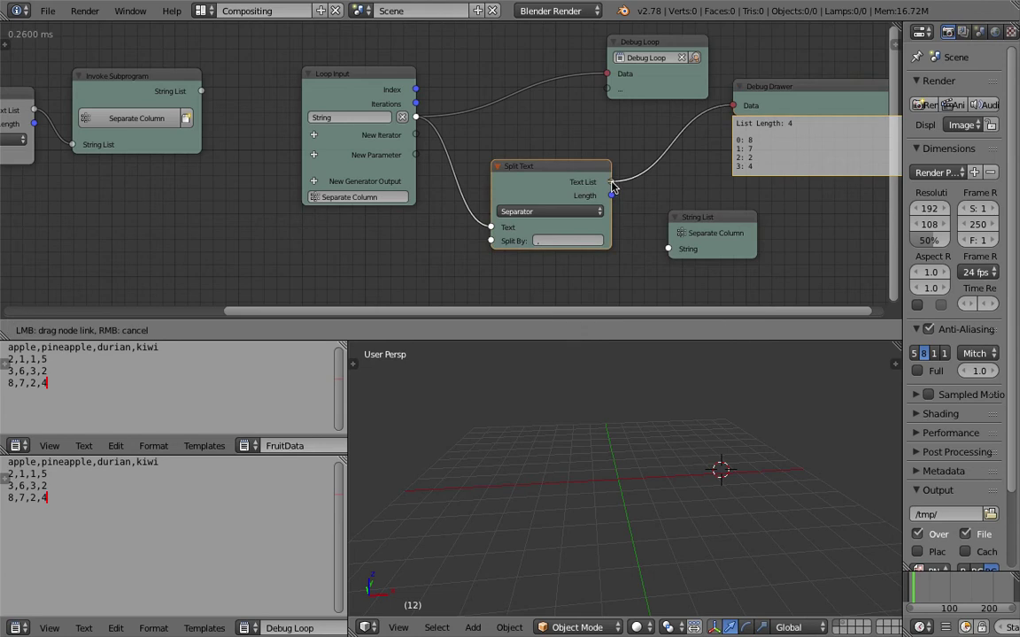
left_click_drag(660, 232, 668, 248)
middle_click_drag(684, 200, 675, 207)
left_click_drag(702, 223, 744, 215)
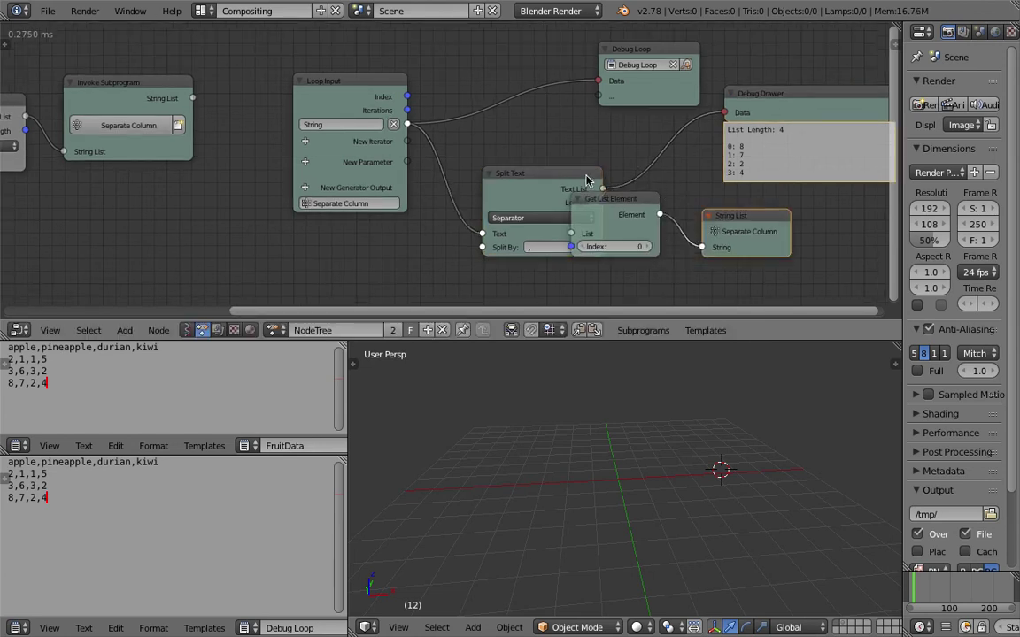
left_click_drag(585, 176, 539, 177)
left_click_drag(604, 206, 626, 203)
Step: Delete the Debug Drawer and Debug Loop nodes
middle_click_drag(750, 121, 689, 137)
left_click(707, 112)
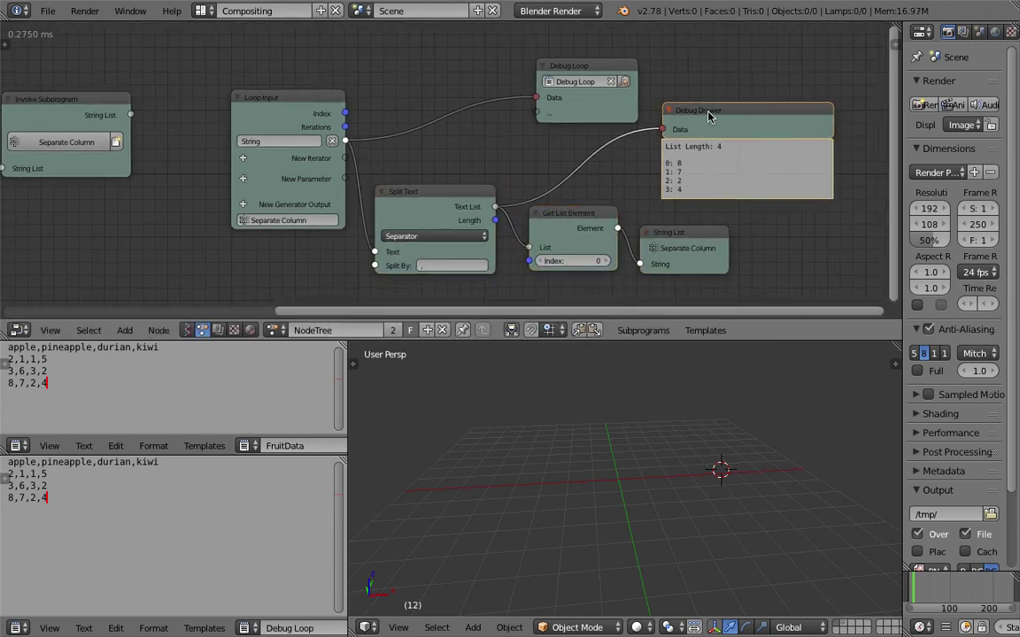
key("x")
left_click(634, 88)
key("x")
Step: Line up Split Text, Get List Element and String List beside Loop Input, and save the file
left_click_drag(566, 218, 571, 152)
left_click_drag(423, 191, 421, 127)
left_click_drag(567, 152, 563, 141)
left_click_drag(675, 234, 685, 146)
middle_click_drag(556, 123, 614, 140)
key("ctrl+s")
left_click(613, 127)
Step: Arrange Text Block Reader, the line-splitting Split Text and Invoke Subprogram in a row above the loop nodes, and save the file
scroll(613, 139, "down", 1)
middle_click_drag(380, 124, 460, 109)
scroll(420, 111, "down", 2)
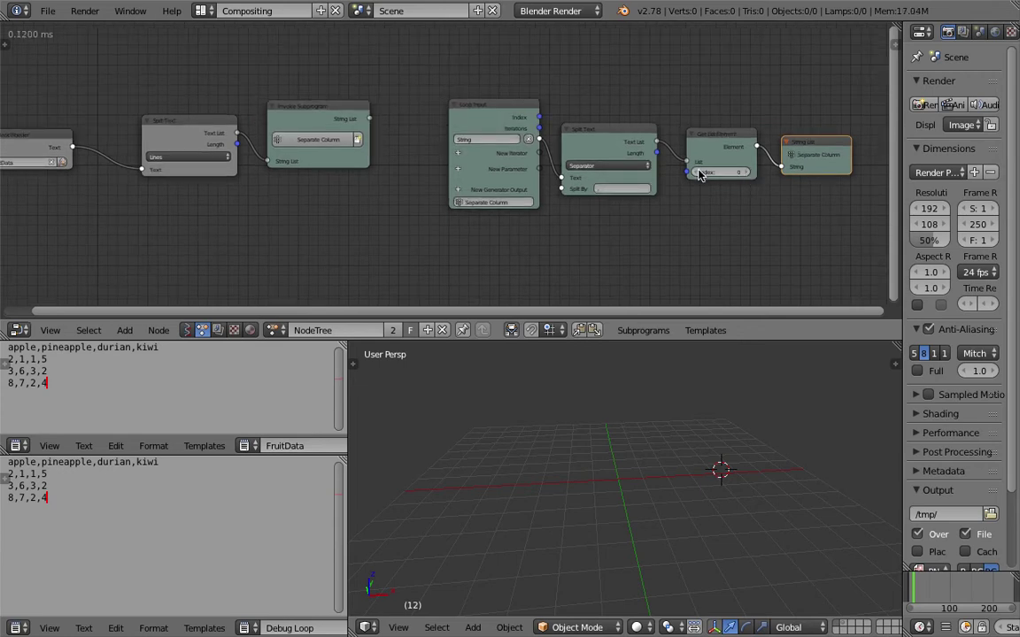
middle_click_drag(382, 132, 414, 151)
scroll(218, 146, "down", 2)
left_click_drag(165, 166, 240, 80)
left_click_drag(294, 155, 394, 63)
left_click_drag(413, 140, 563, 65)
left_click_drag(424, 67, 460, 66)
left_click_drag(248, 79, 342, 66)
middle_click_drag(526, 96, 360, 122)
scroll(232, 121, "up", 2)
key("ctrl+s")
left_click(362, 122)
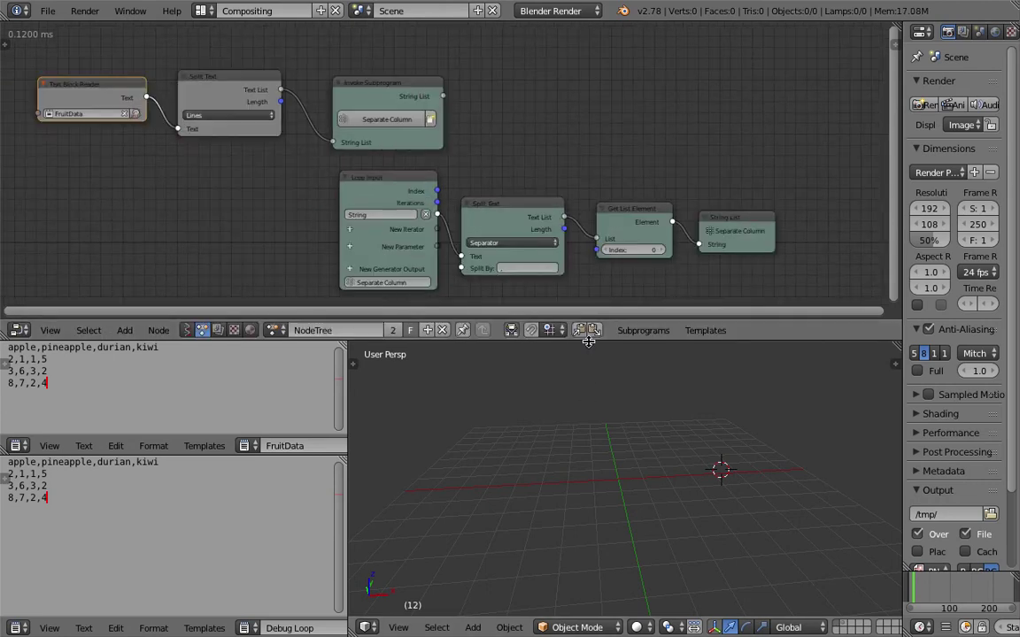
Step: Enlarge the node editor downward and save the file
left_click_drag(587, 340, 589, 413)
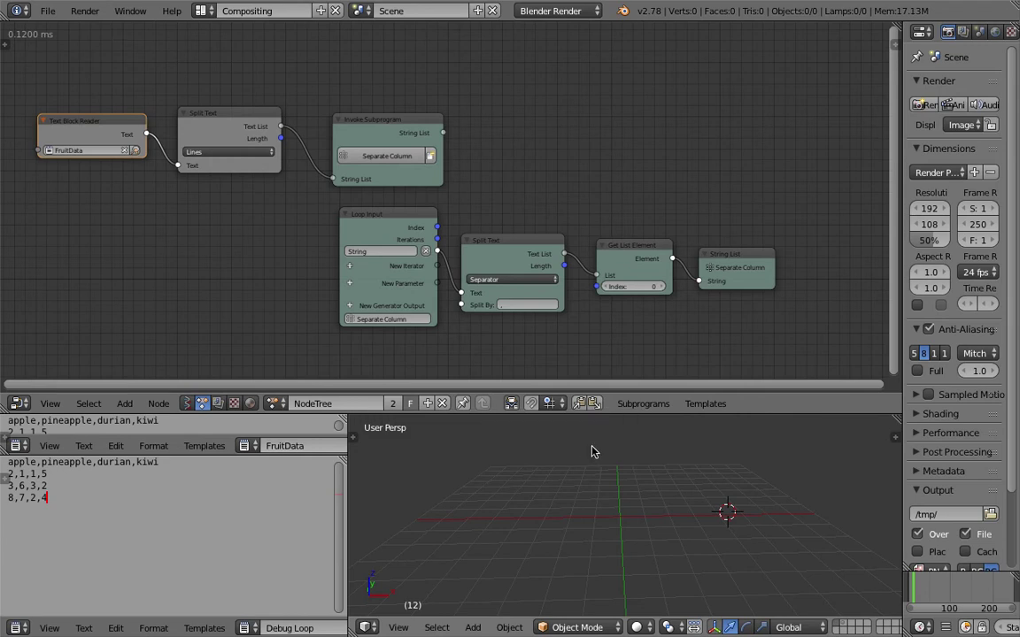
scroll(505, 266, "up", 1)
key("ctrl+s")
left_click(506, 266)
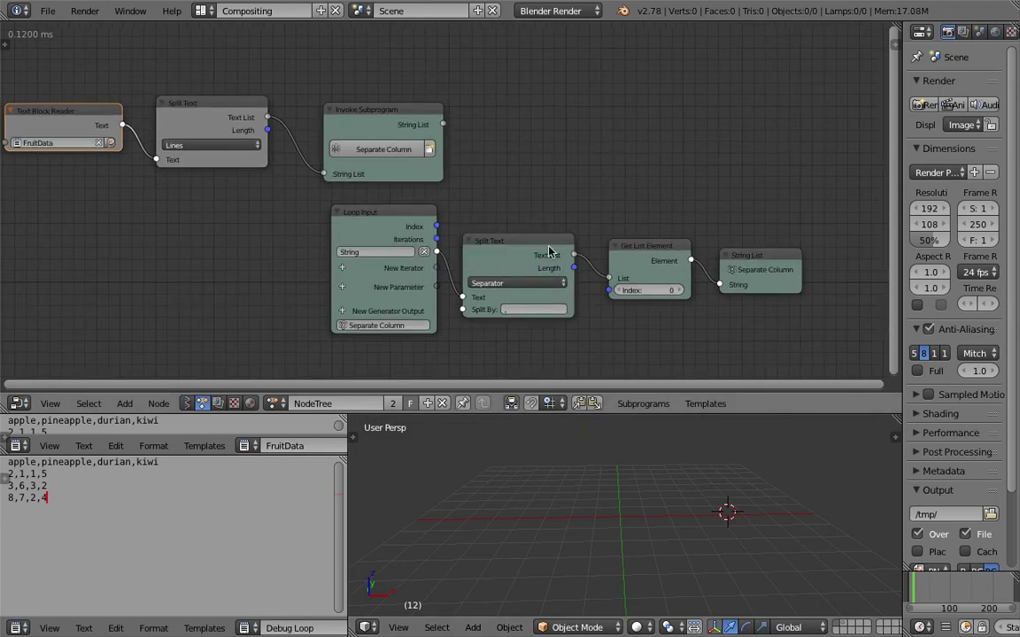
Step: Add a Debug Drawer node and connect Invoke Subprogram's String List output to it
key("shift+a")
left_click(498, 123)
type("debug")
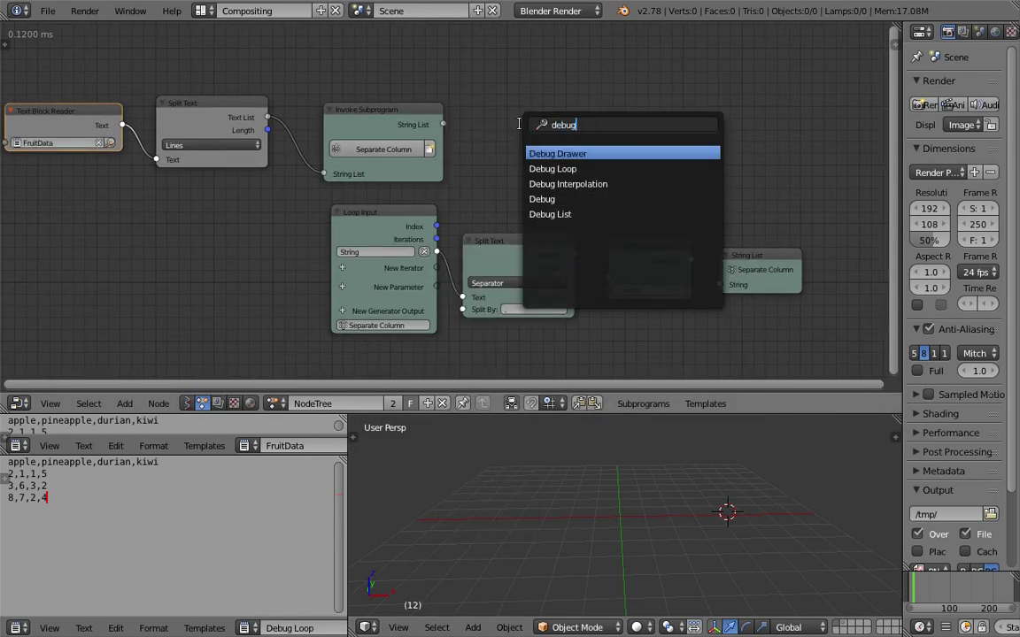
key("Return")
left_click(515, 117)
left_click_drag(441, 123, 514, 136)
middle_click_drag(558, 115, 637, 113)
scroll(664, 167, "up", 1)
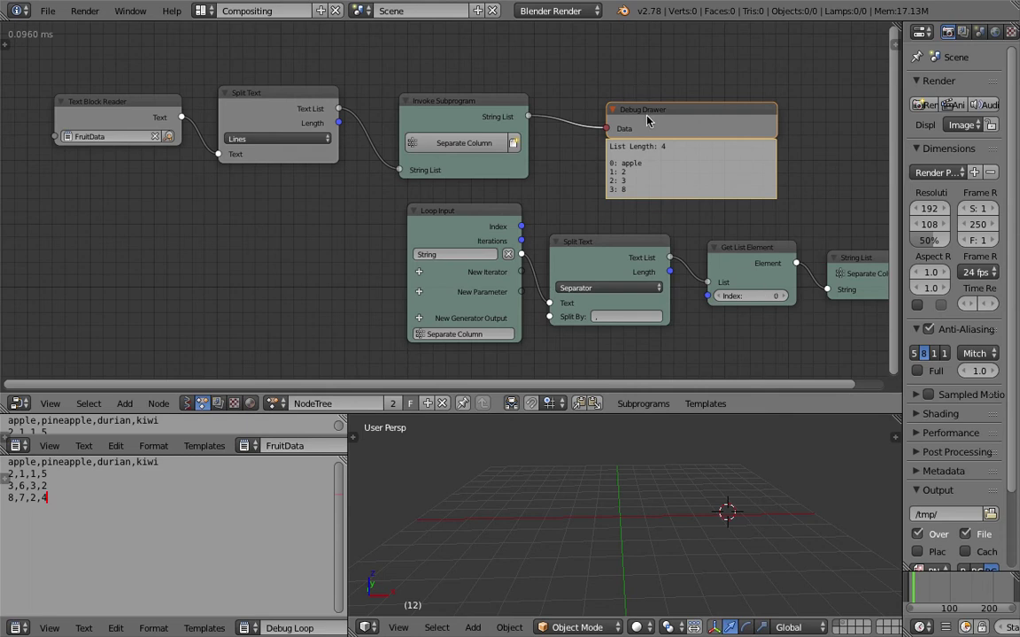
Step: Duplicate the Debug Drawer above Invoke Subprogram and connect the line-splitting Split Text's Text List to the copy
scroll(647, 122, "down", 1)
key("shift+d")
left_click(428, 51)
left_click_drag(364, 137, 376, 60)
middle_click_drag(449, 76, 444, 135)
left_click_drag(450, 99, 470, 69)
Step: Reposition Text Block Reader and the line-splitting Split Text with more space before Invoke Subprogram
scroll(459, 107, "up", 2)
middle_click_drag(436, 106, 461, 109)
left_click(174, 192)
left_click_drag(174, 193, 152, 189)
left_click_drag(266, 184, 253, 187)
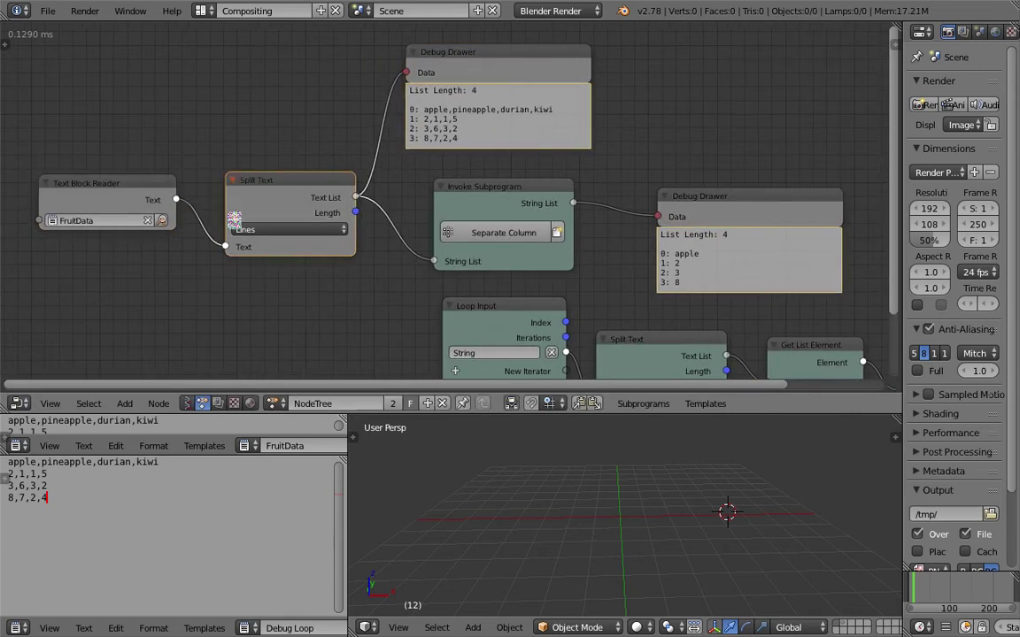
Step: Merge the Debug Loop text editor area into the FruitData text editor above it
middle_click_drag(233, 220, 319, 178)
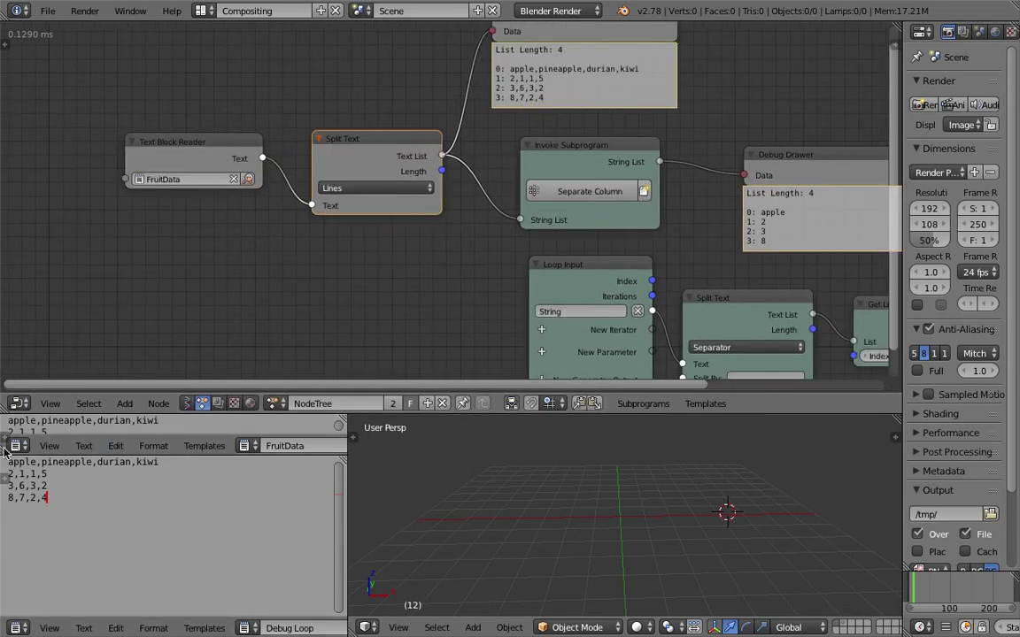
left_click_drag(5, 451, 18, 498)
scroll(352, 304, "down", 1)
middle_click_drag(352, 304, 332, 285)
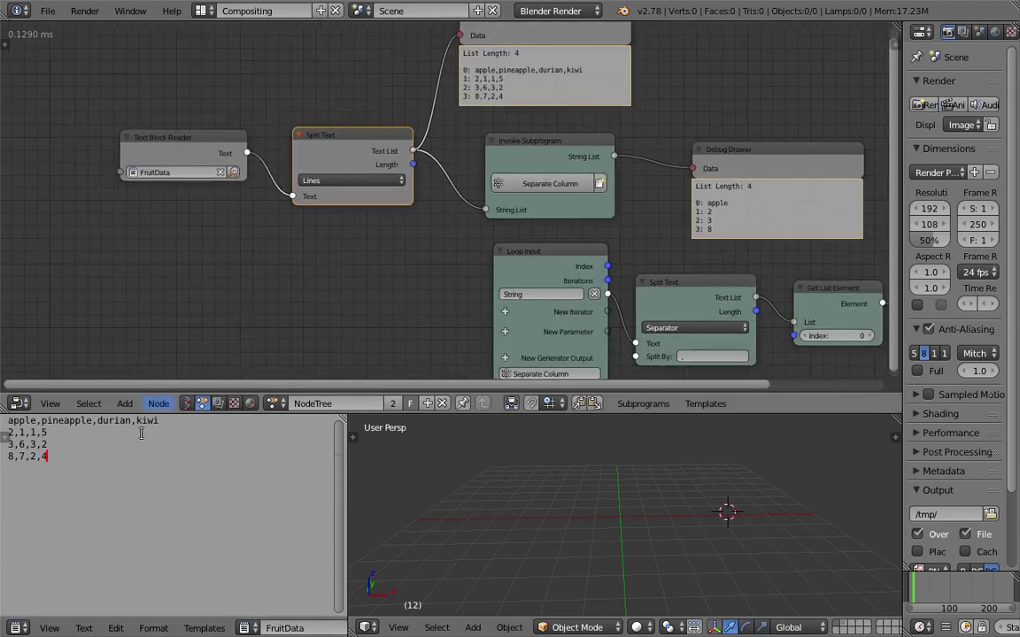
Step: Compare the FruitData text with the list of lines in the upper Debug Drawer
key("ctrl+a")
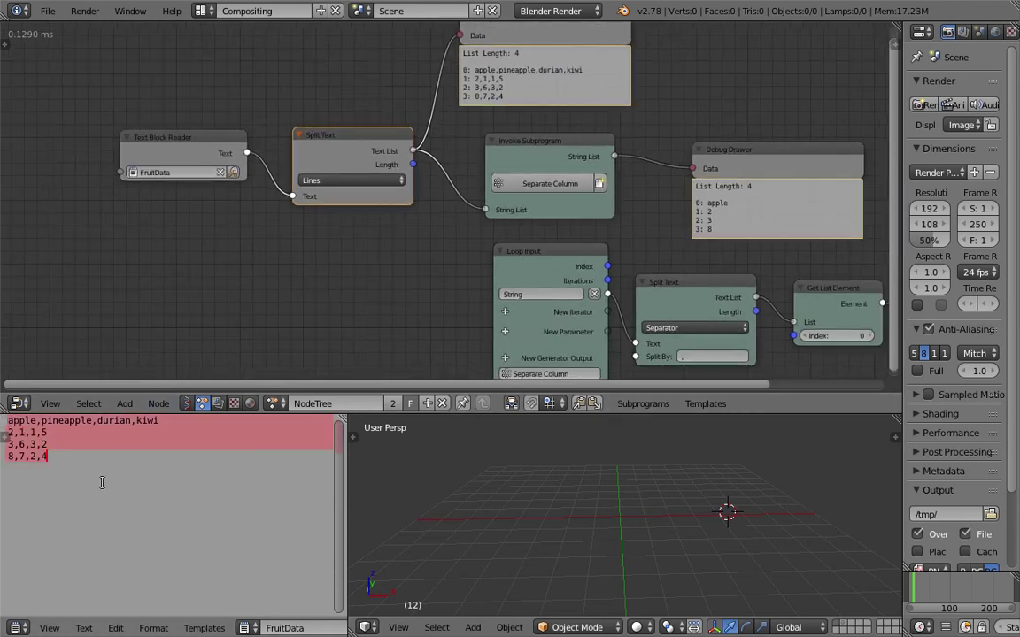
key("Up")
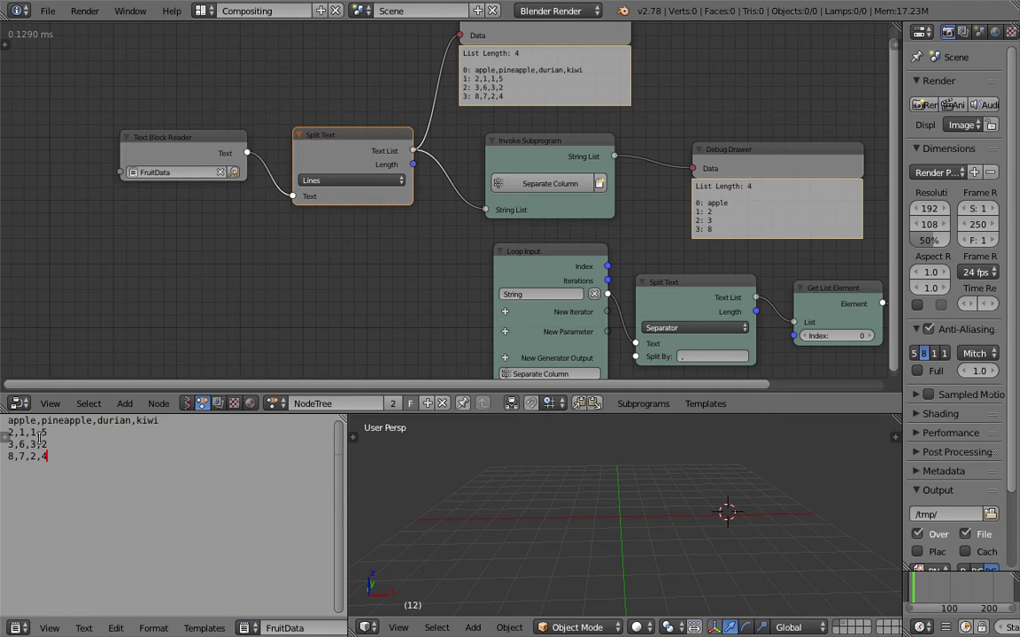
left_click_drag(39, 438, 5, 412)
middle_click_drag(299, 226, 266, 228)
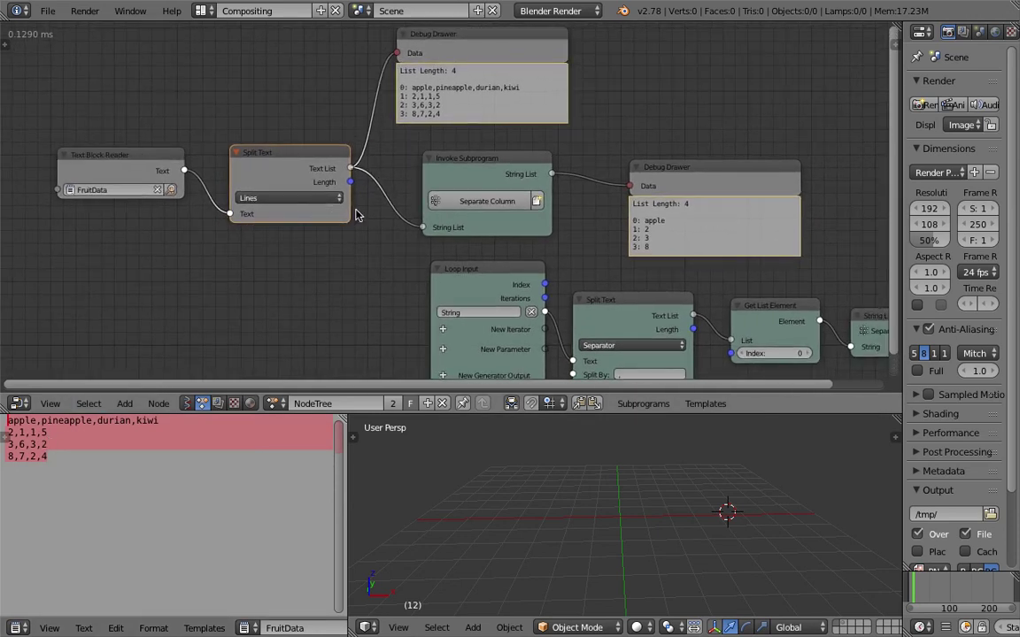
scroll(441, 91, "up", 2)
scroll(441, 91, "up", 2)
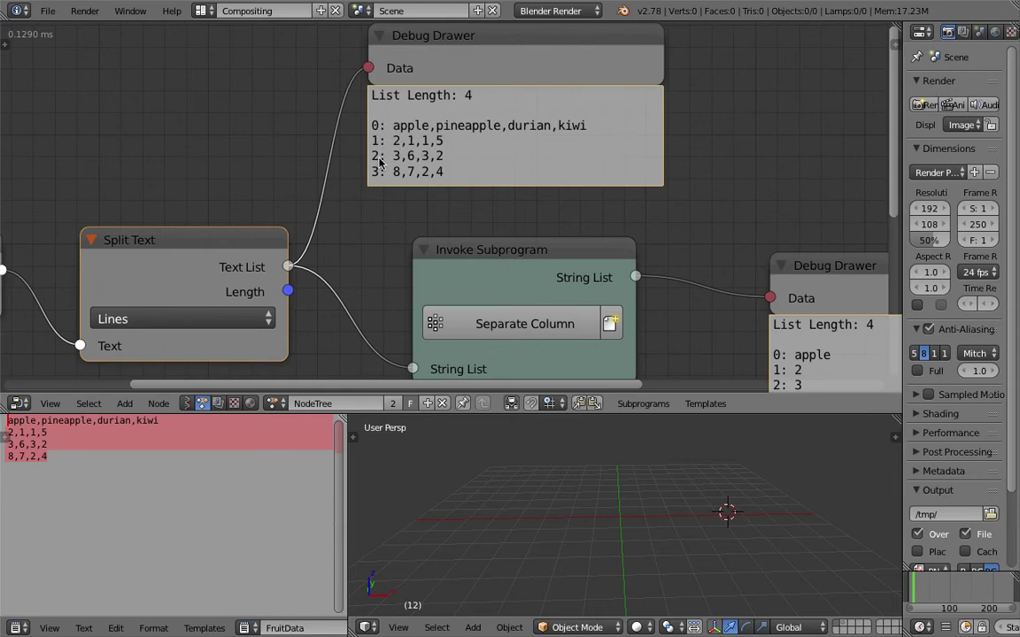
scroll(460, 100, "down", 2)
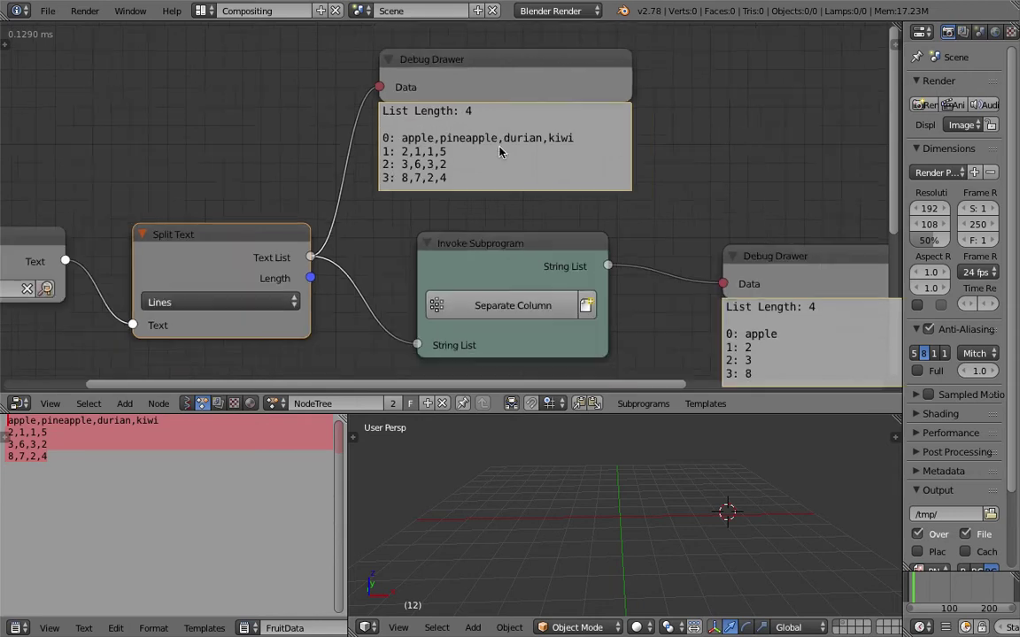
middle_click_drag(427, 216, 422, 171)
scroll(410, 184, "down", 2)
scroll(423, 202, "down", 1)
middle_click_drag(423, 252, 405, 168)
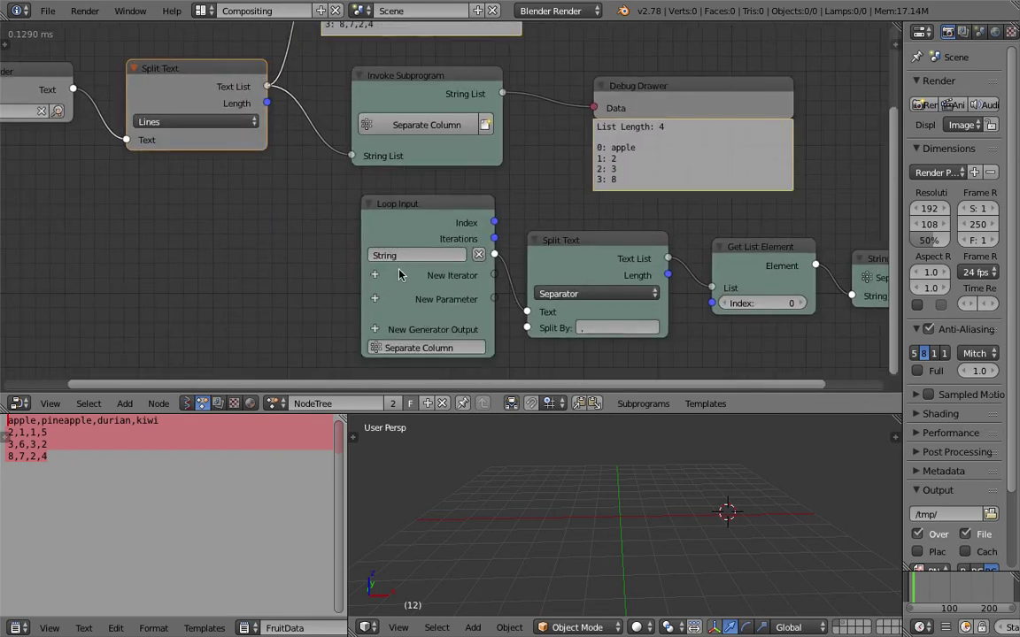
Step: Straighten the row of Split Text, Get List Element and String List nodes in the loop, and save the file
middle_click_drag(383, 210, 371, 208)
middle_click_drag(513, 225, 365, 219)
left_click_drag(476, 236, 476, 229)
left_click(601, 243)
left_click_drag(723, 247, 724, 233)
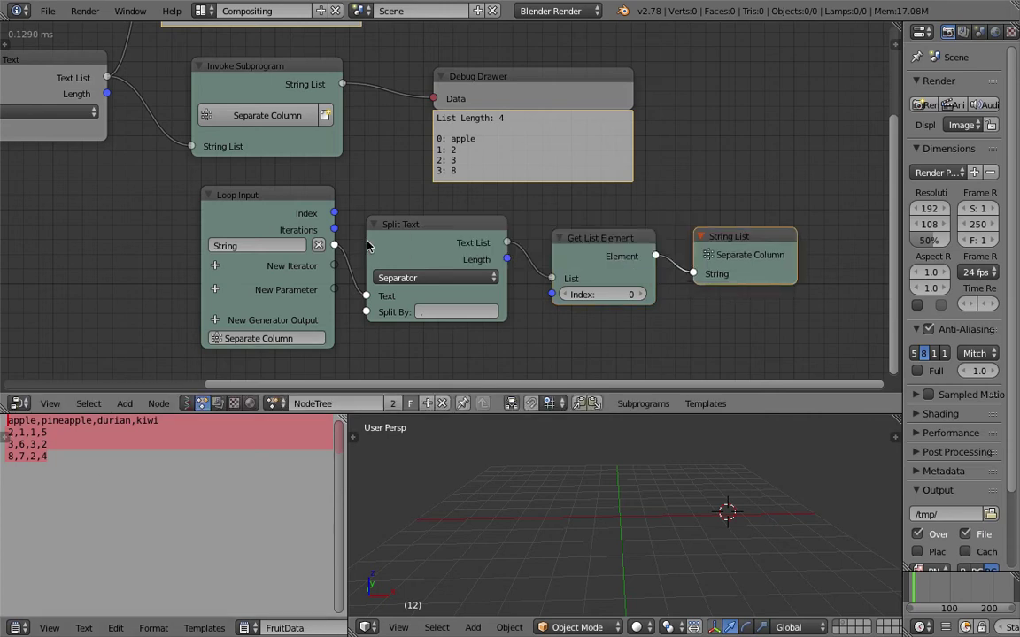
middle_click_drag(400, 156, 450, 274)
scroll(460, 270, "up", 2)
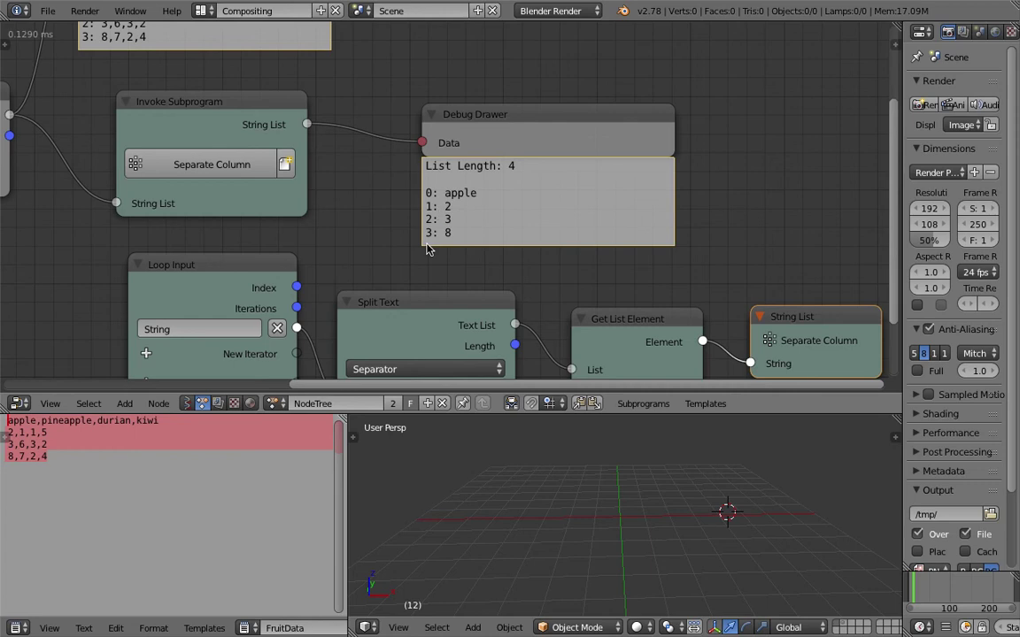
scroll(427, 245, "down", 3)
key("ctrl+s")
middle_click_drag(421, 243, 471, 182)
left_click(437, 232)
key("ctrl+s")
left_click(472, 180)
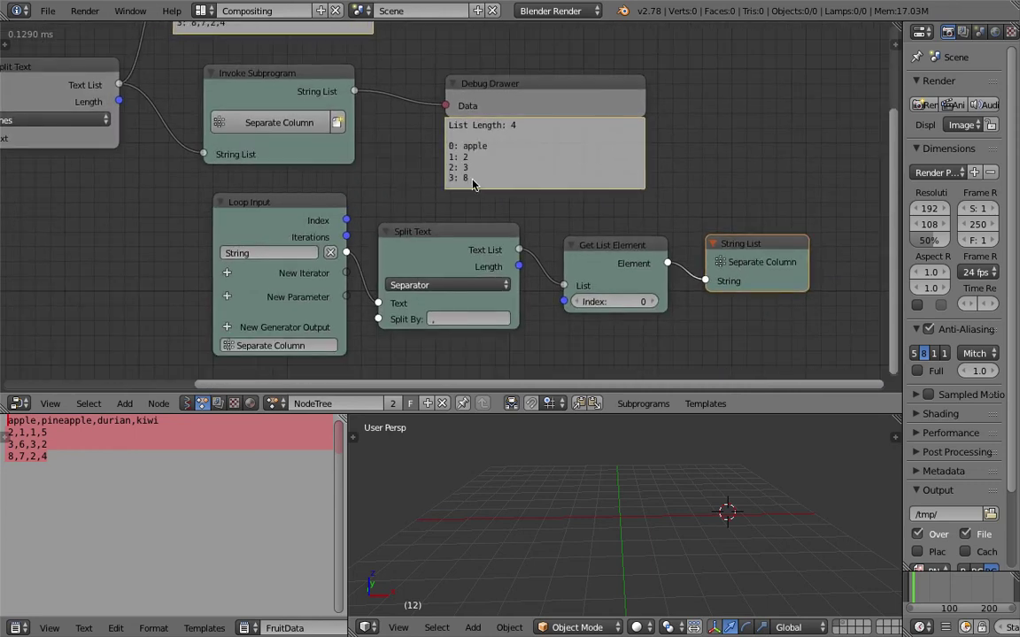
Step: Nudge the Get List Element and String List nodes slightly upward
left_click_drag(611, 245, 618, 231)
left_click_drag(758, 253, 770, 246)
mouse_move(630, 238)
middle_mouse_down()
mouse_move(546, 236)
mouse_move(626, 231)
middle_mouse_up()
scroll(546, 236, "up", 3)
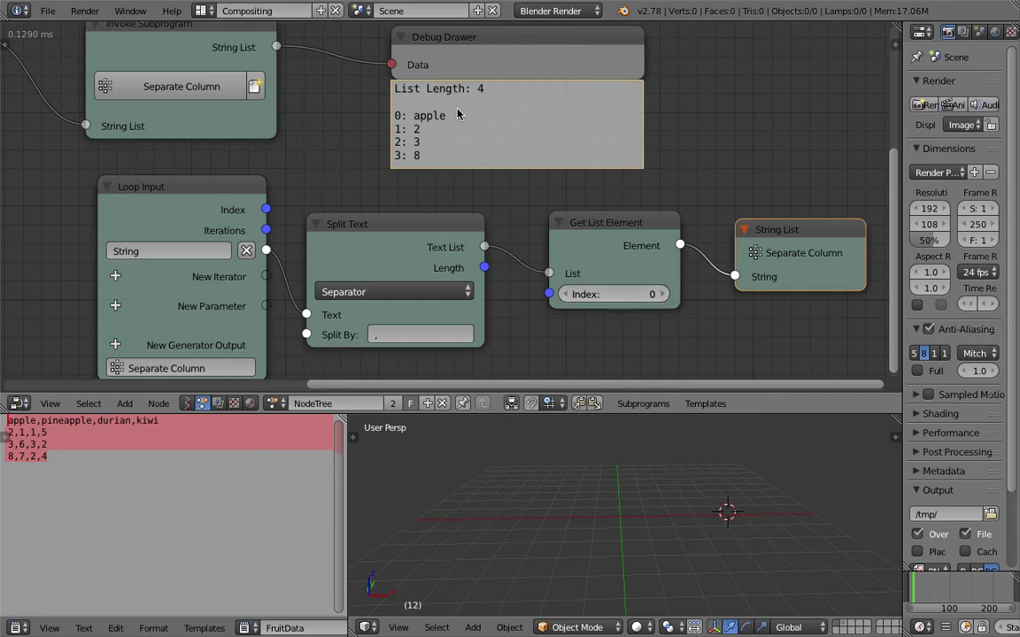
Step: Raise the Get List Element index to 3 to output the kiwi column, and save the file
left_click(659, 294)
left_click(659, 294)
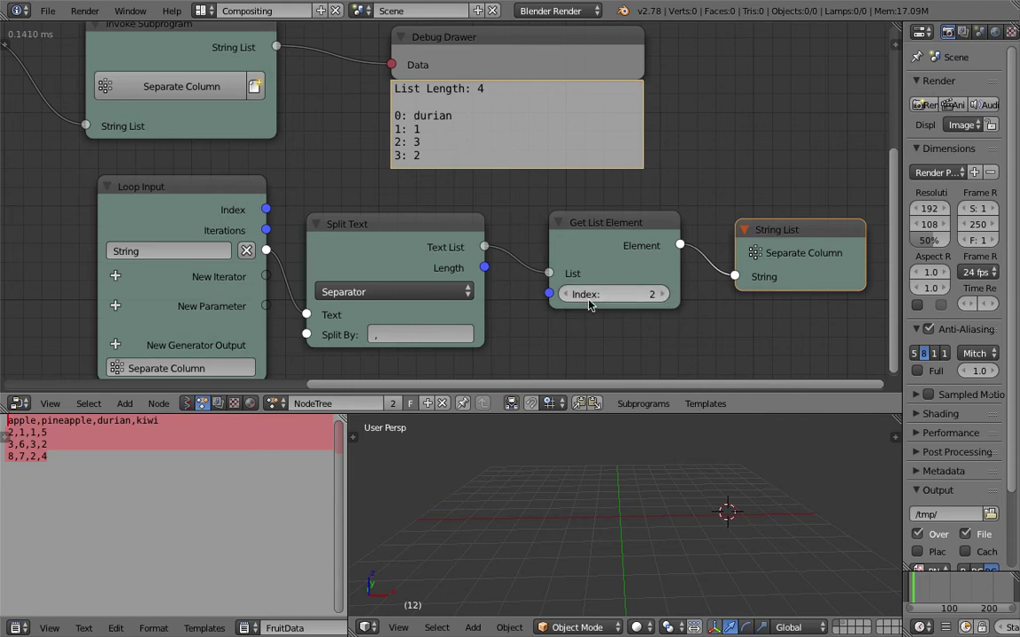
left_click(659, 294)
key("ctrl+s")
left_click(506, 171)
Step: Review the complete node tree with both Debug Drawers, clear the FruitData text selection, and save the file
scroll(482, 188, "down", 2)
middle_click_drag(414, 283, 453, 275)
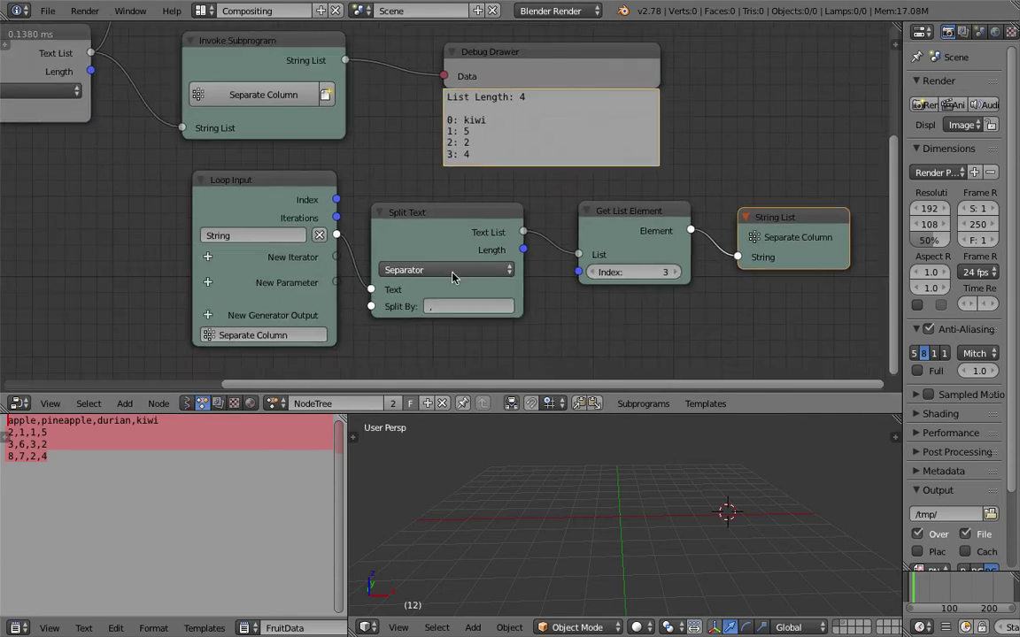
scroll(463, 279, "down", 4)
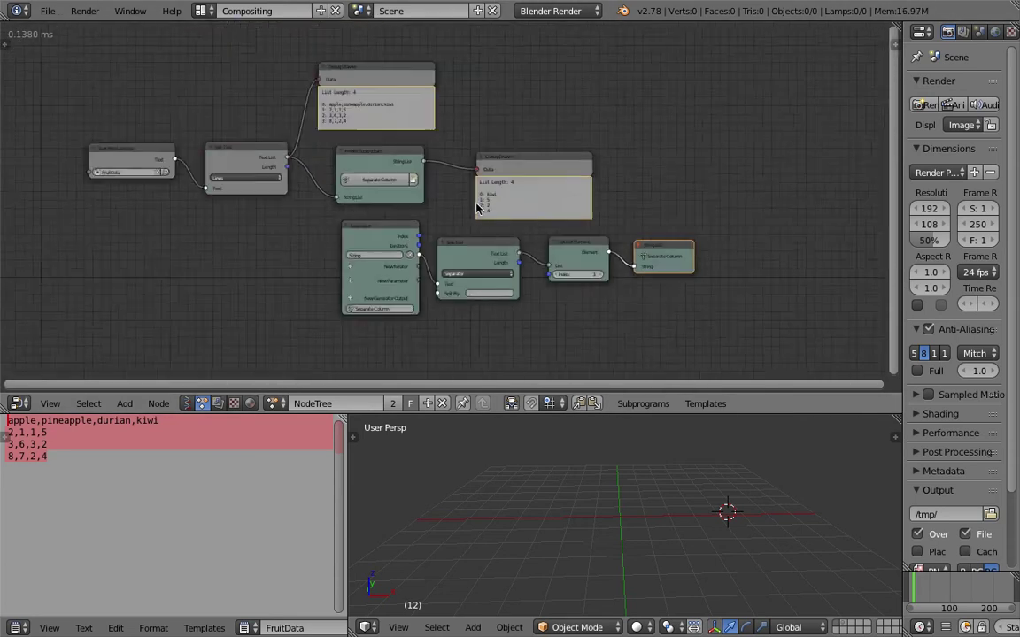
scroll(475, 206, "up", 2)
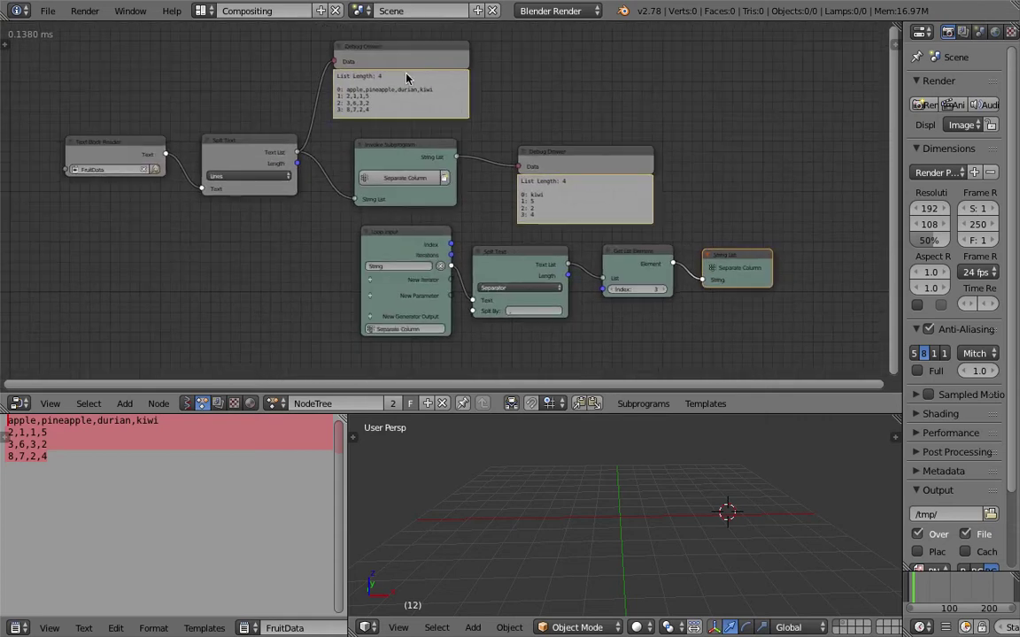
scroll(674, 253, "down", 1)
scroll(411, 106, "up", 1)
key("ctrl+s")
left_click(437, 218)
left_click(88, 569)
key("ctrl+s")
left_click(114, 504)
scroll(567, 292, "up", 2)
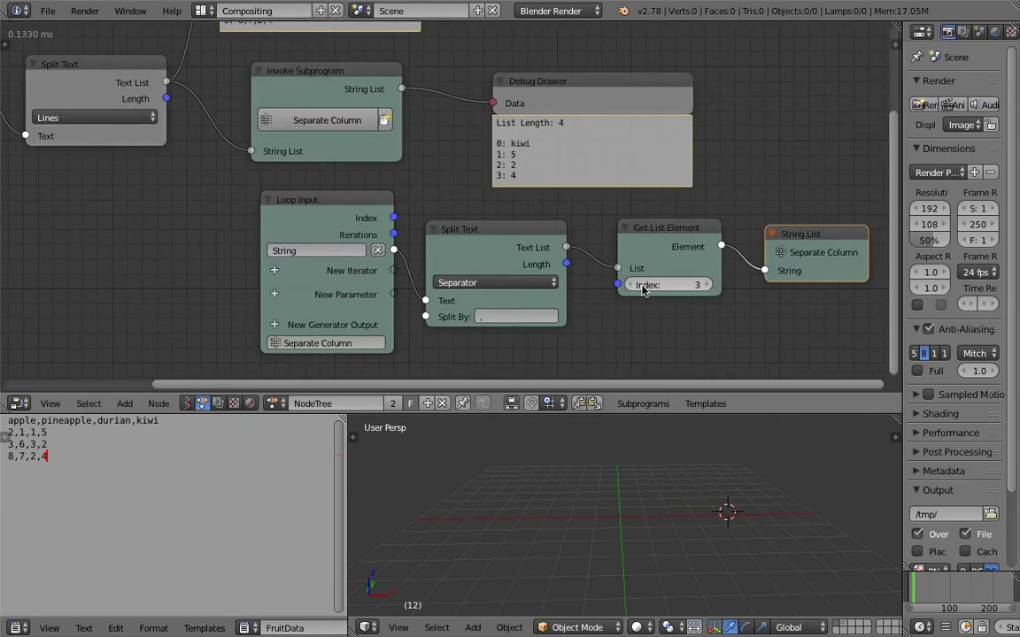
Step: Set the Get List Element index to 0 and move the node slightly upward
left_click(631, 285)
left_click(631, 285)
key("ctrl+s")
left_click(636, 287)
left_click(631, 285)
middle_click_drag(596, 289, 605, 275)
left_click_drag(657, 230, 663, 219)
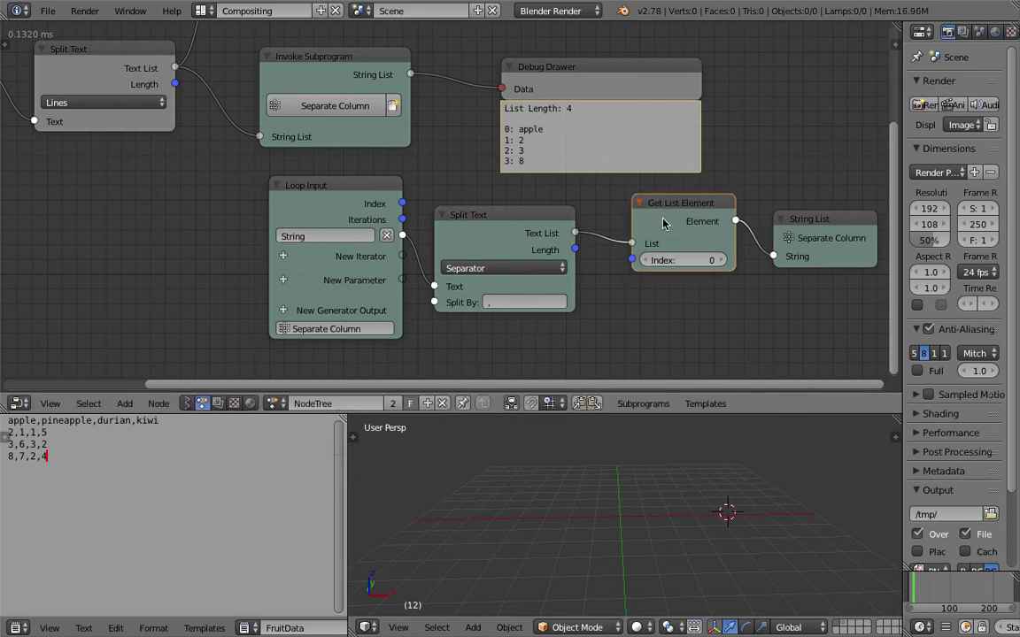
Step: Add an Integer parameter to the Separate Column Loop Input and rename it COLUMN INDEX
left_click(282, 281)
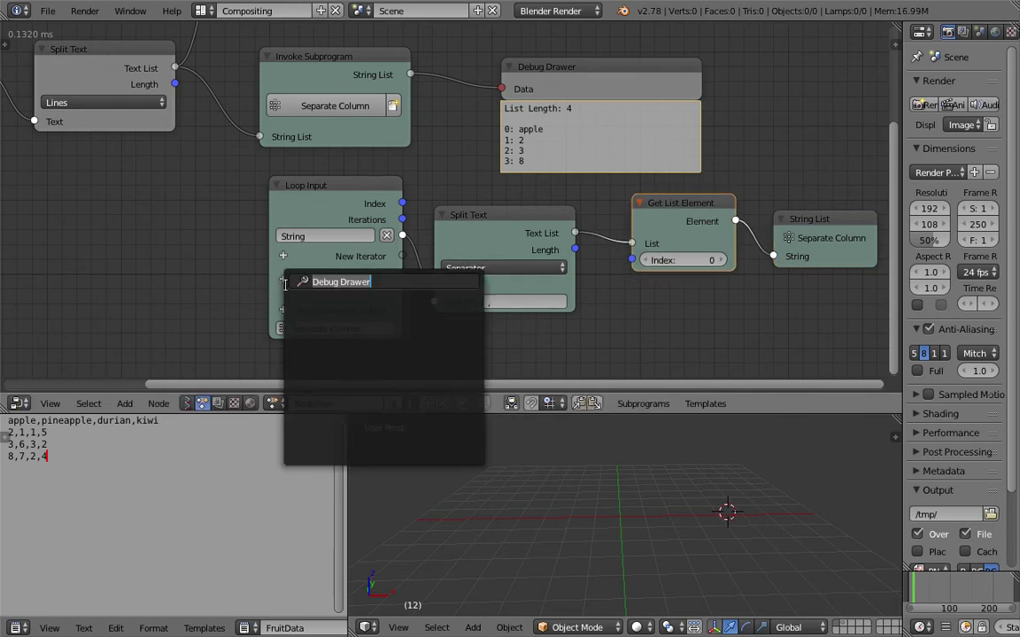
type("int")
key("Down")
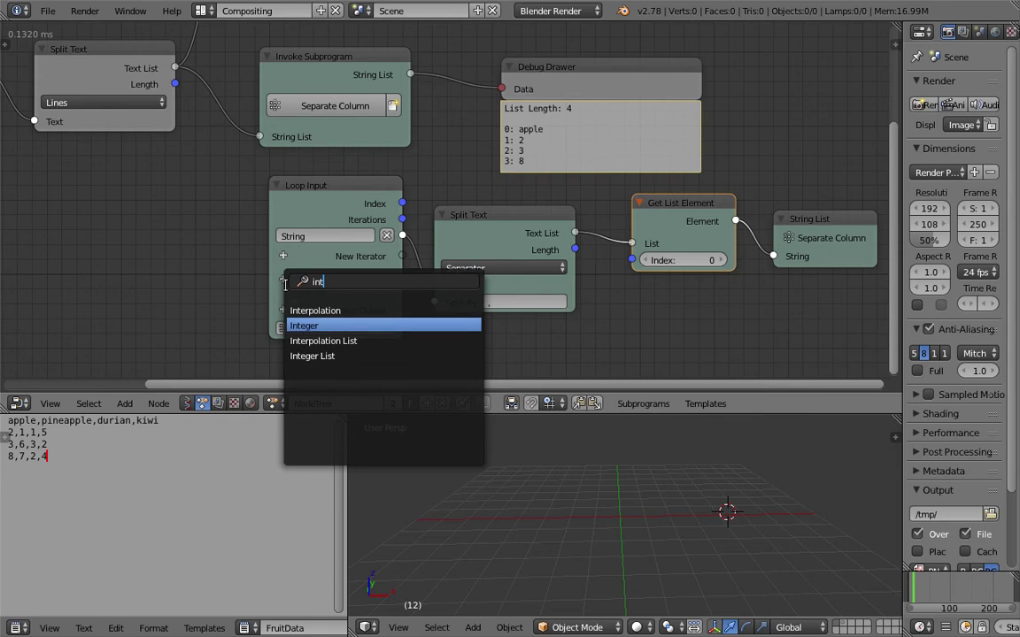
key("Return")
double_click(304, 277)
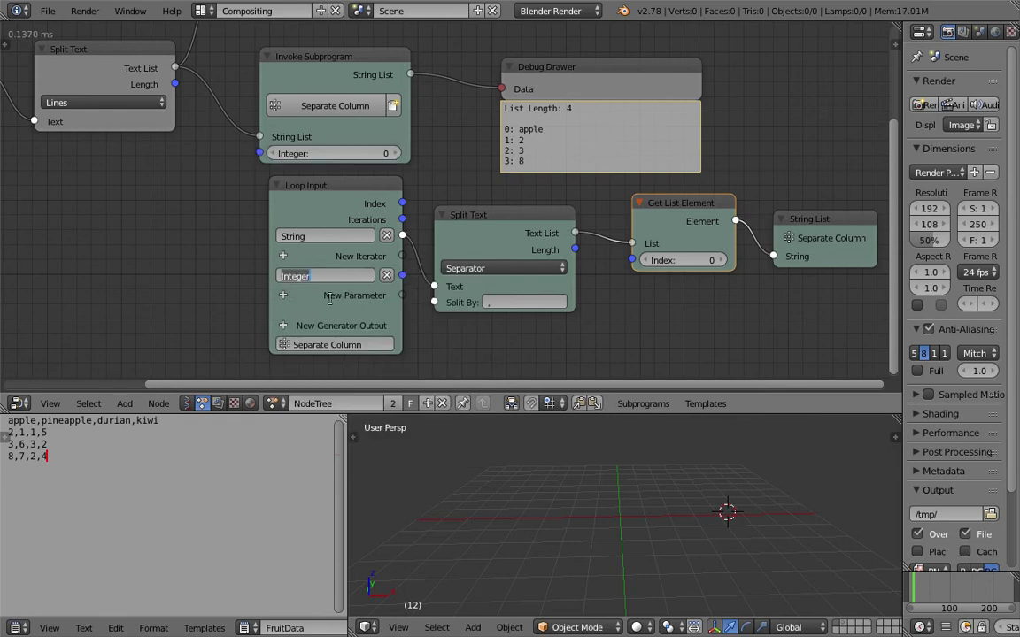
type("COLUMN INDEX")
key("Return")
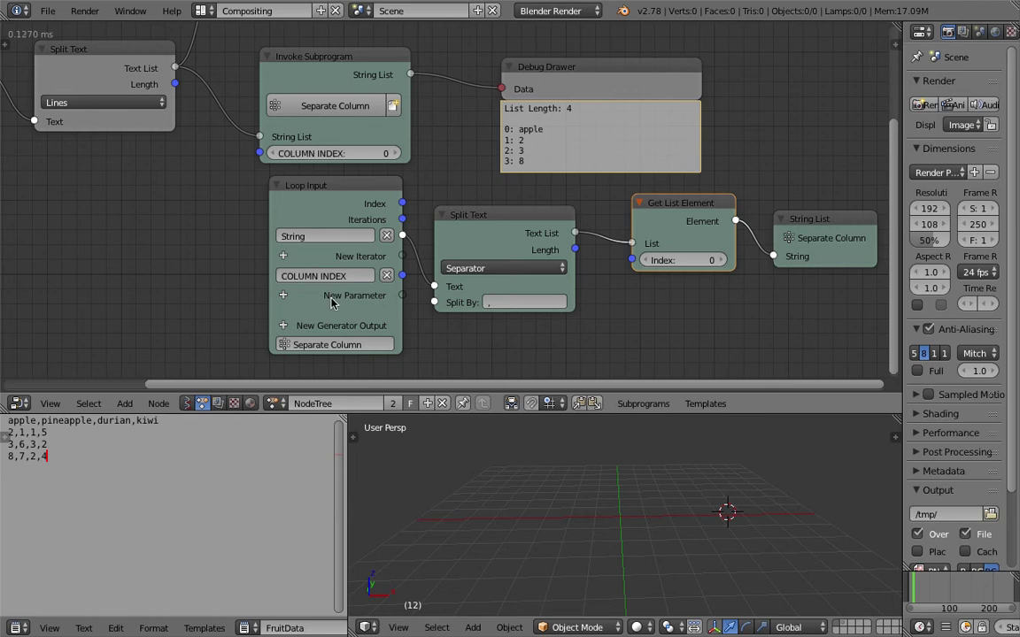
Step: Move the loop's row of nodes down, clear of Invoke Subprogram, and adjust Invoke Subprogram's position
left_click_drag(378, 205, 372, 243)
left_click_drag(525, 229, 509, 253)
left_click_drag(684, 210, 631, 247)
left_click_drag(804, 224, 724, 252)
scroll(332, 149, "up", 2)
middle_click_drag(319, 114, 341, 133)
scroll(341, 133, "up", 1)
left_click_drag(341, 133, 345, 125)
scroll(336, 105, "down", 1)
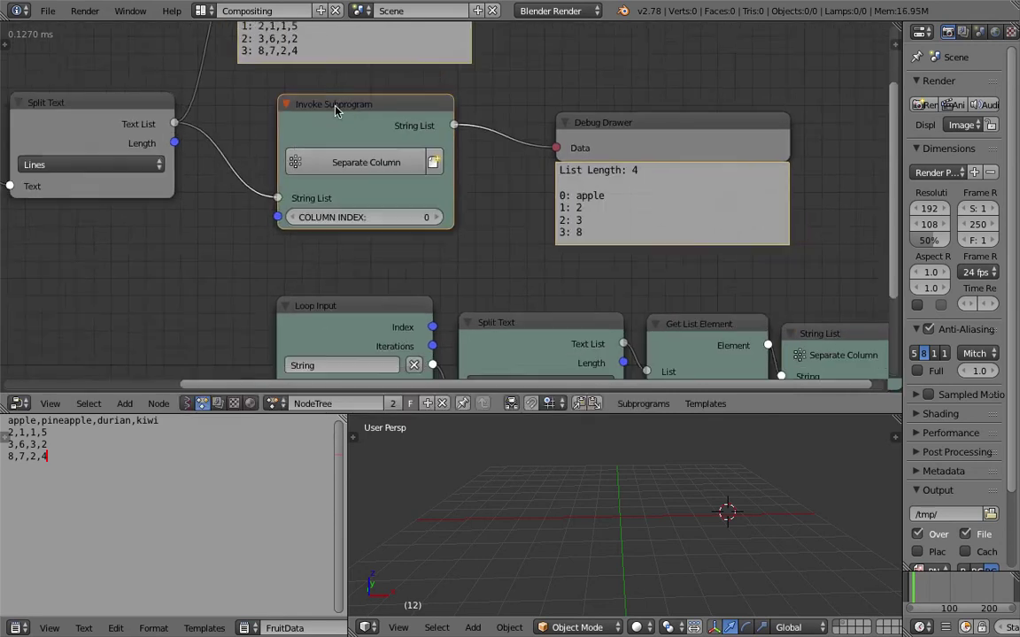
Step: Save the file over ANSV_CSV_DEMO_001.blend
middle_click_drag(336, 104, 385, 134)
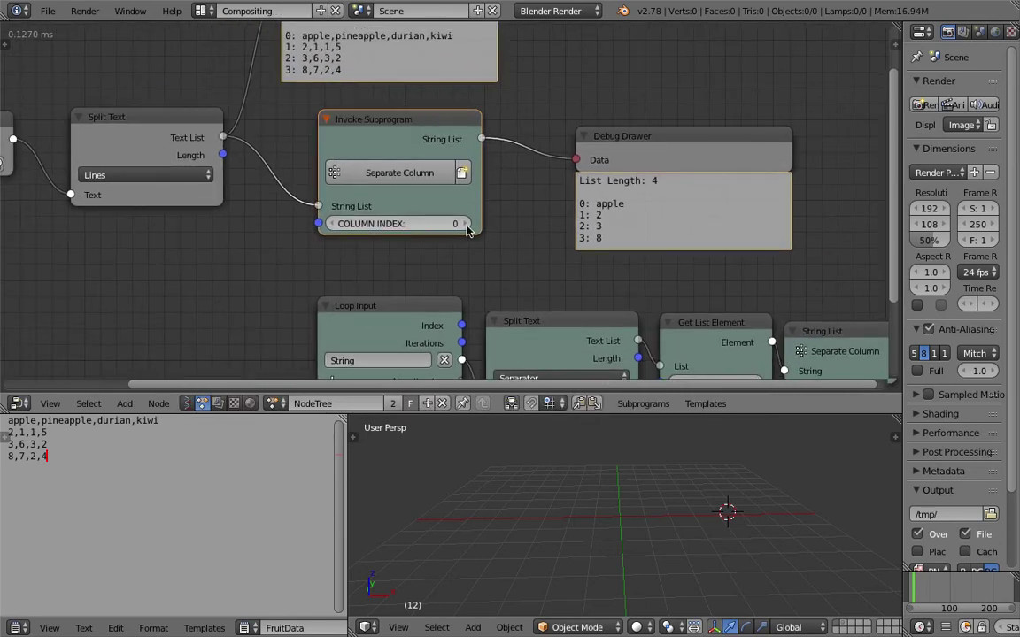
left_click(333, 224)
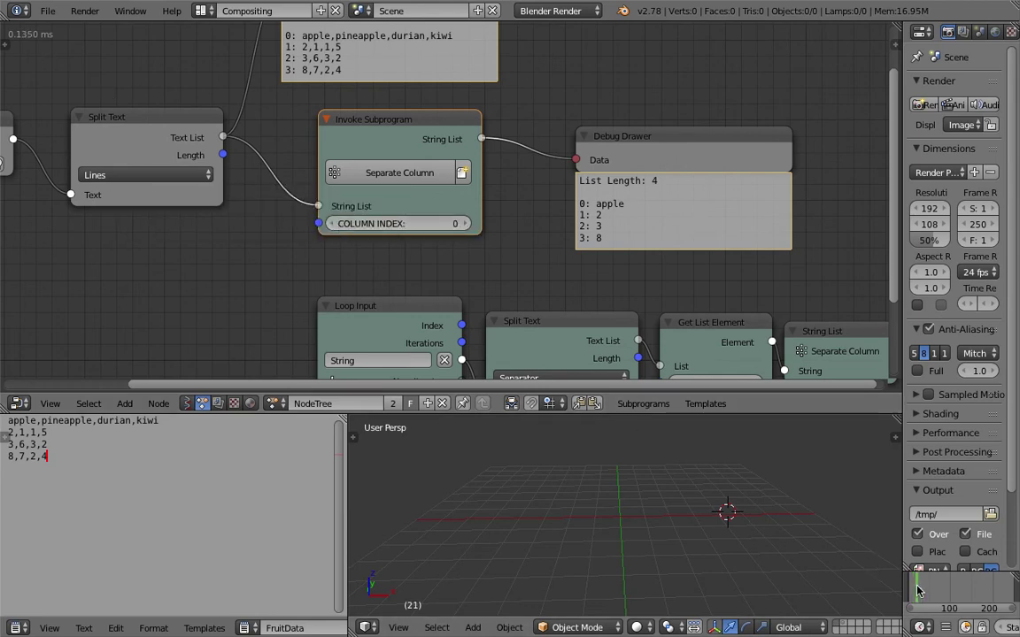
scroll(561, 261, "down", 1)
middle_click_drag(483, 232, 472, 207)
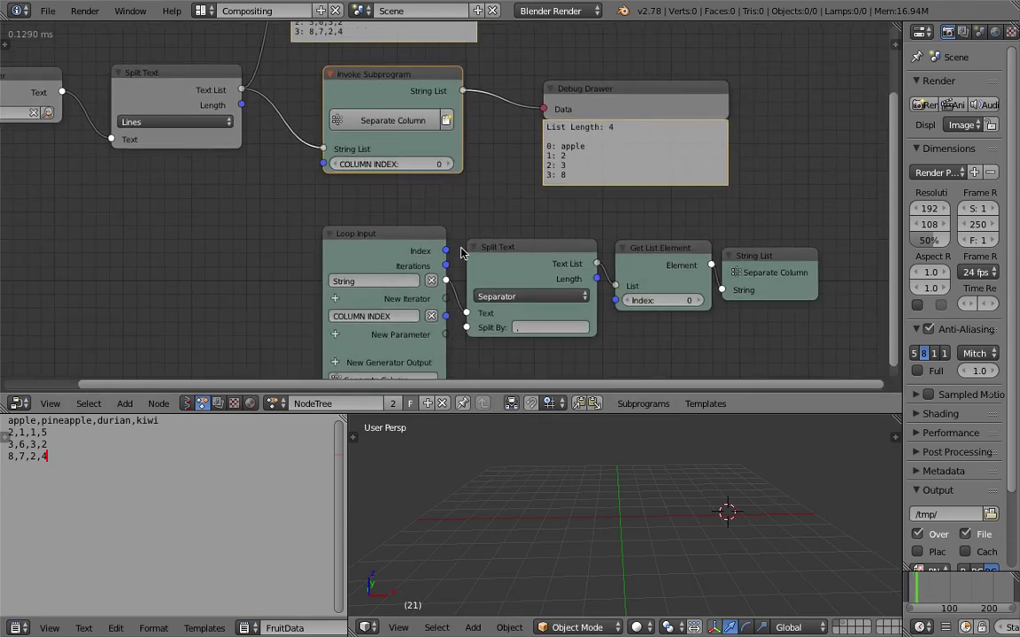
key("ctrl+s")
left_click(383, 253)
Step: Link the Loop Input's COLUMN INDEX to the Get List Element index and reposition the loop's Split Text and Get List Element nodes
left_click_drag(417, 321, 617, 301)
left_click_drag(531, 248, 519, 214)
left_click_drag(647, 251, 647, 269)
left_click_drag(513, 223, 512, 240)
scroll(393, 162, "up", 2)
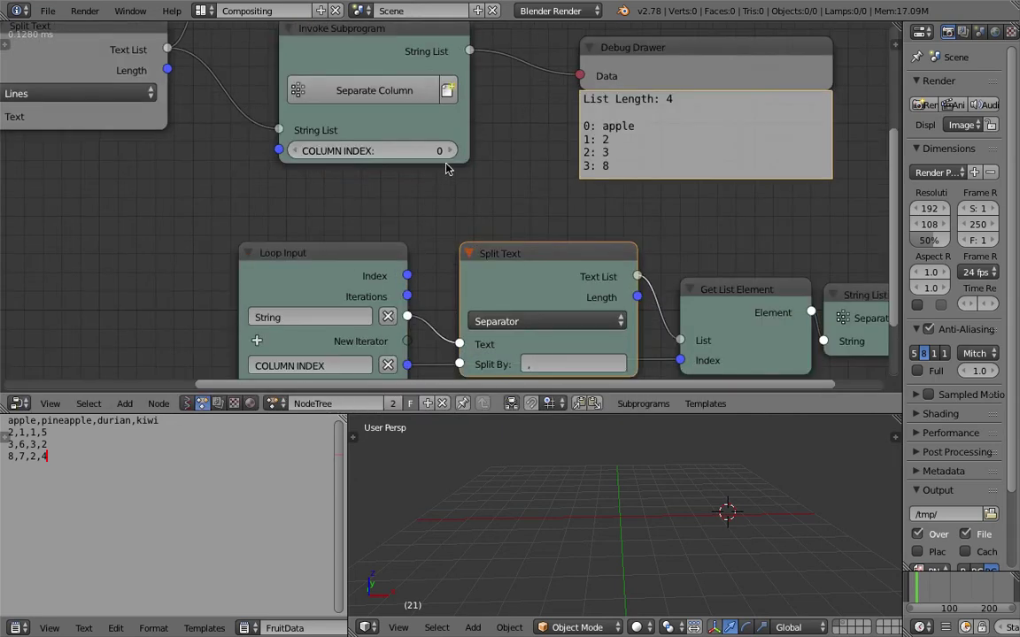
Step: Test the Separate Column subprogram by stepping COLUMN INDEX up and down through the columns, leaving it at 3
left_click(452, 152)
left_click(451, 151)
left_click(452, 151)
left_click(296, 150)
left_click(295, 151)
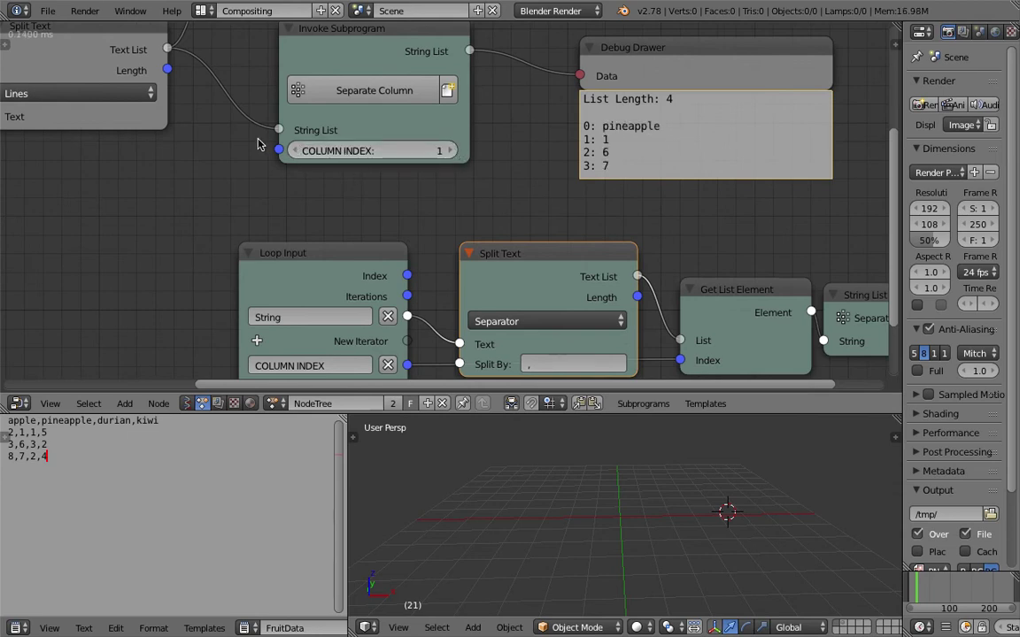
left_click(294, 150)
left_click(451, 151)
left_click(451, 151)
left_click(450, 152)
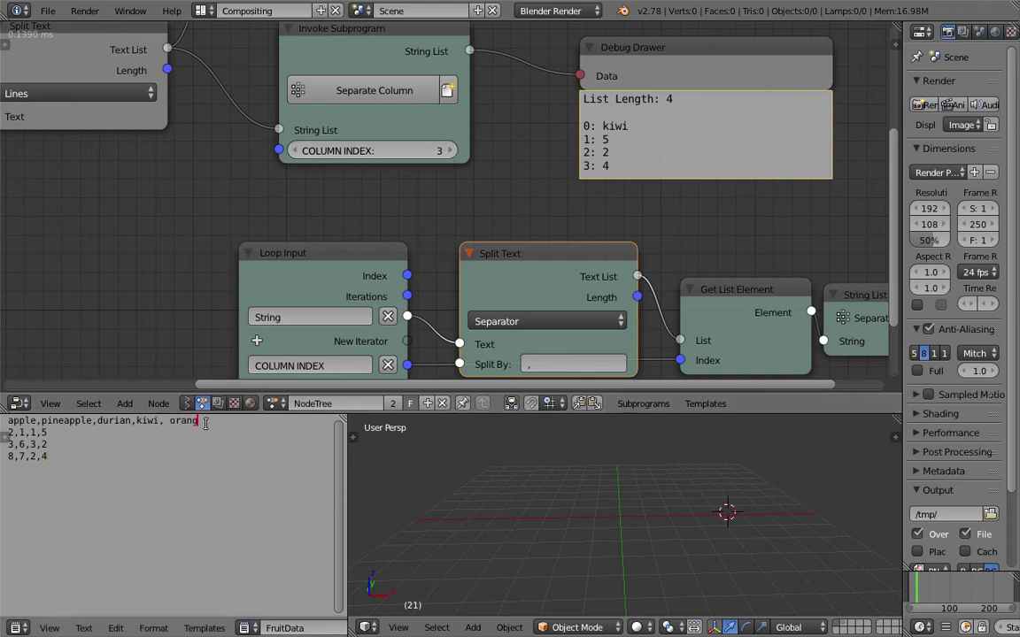
Step: Append an orange column with the values 4, 3 and 2 to the FruitData text and save the file
type("e")
key("BackSpace")
key("Down")
key("ctrl+s")
left_click(189, 448)
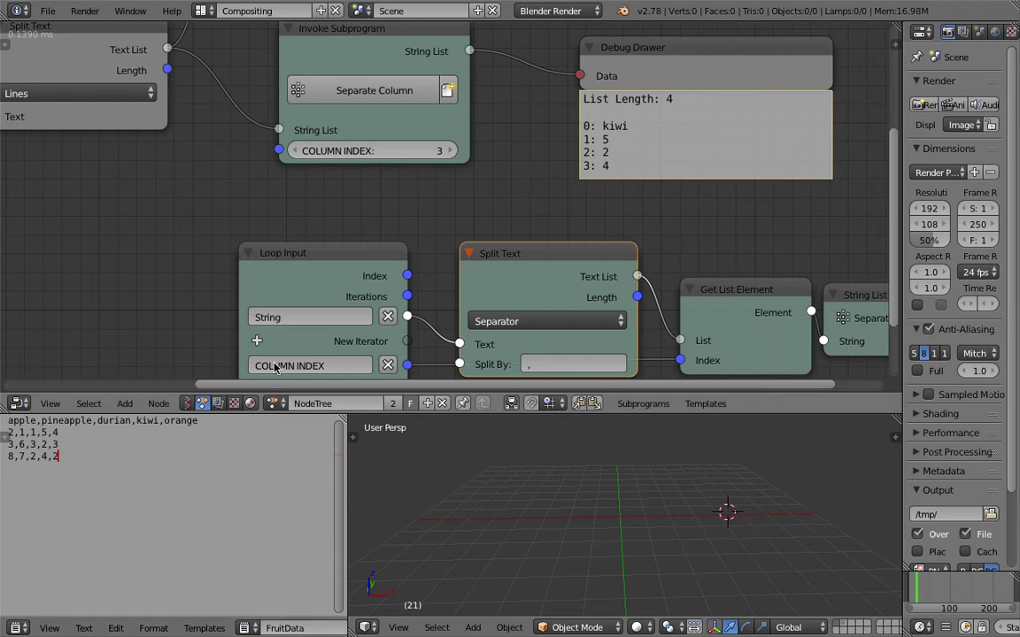
middle_click_drag(280, 234, 248, 220)
key("ctrl+s")
scroll(103, 387, "down", 1)
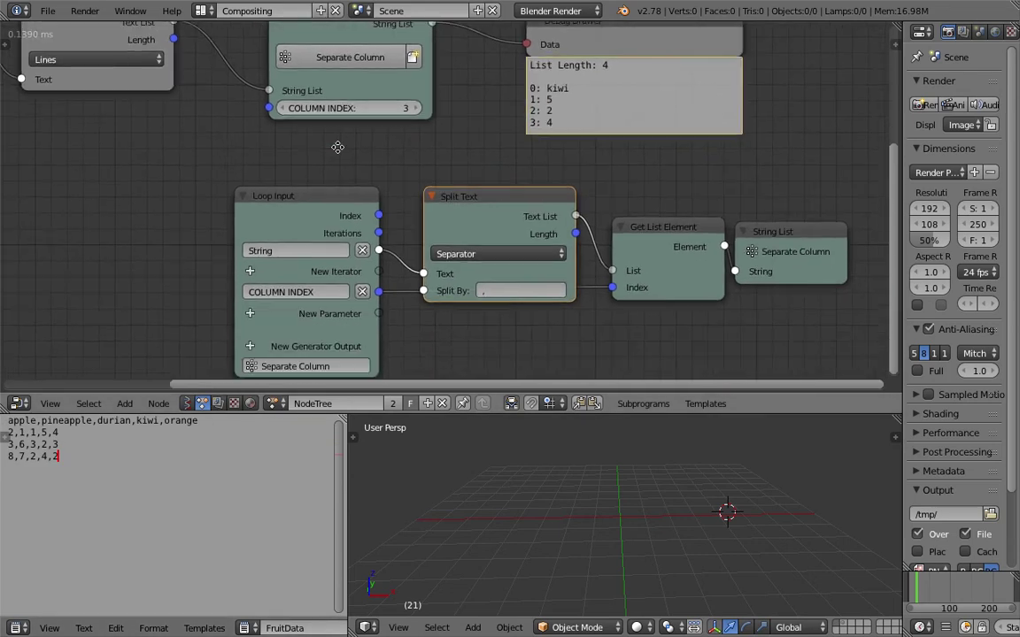
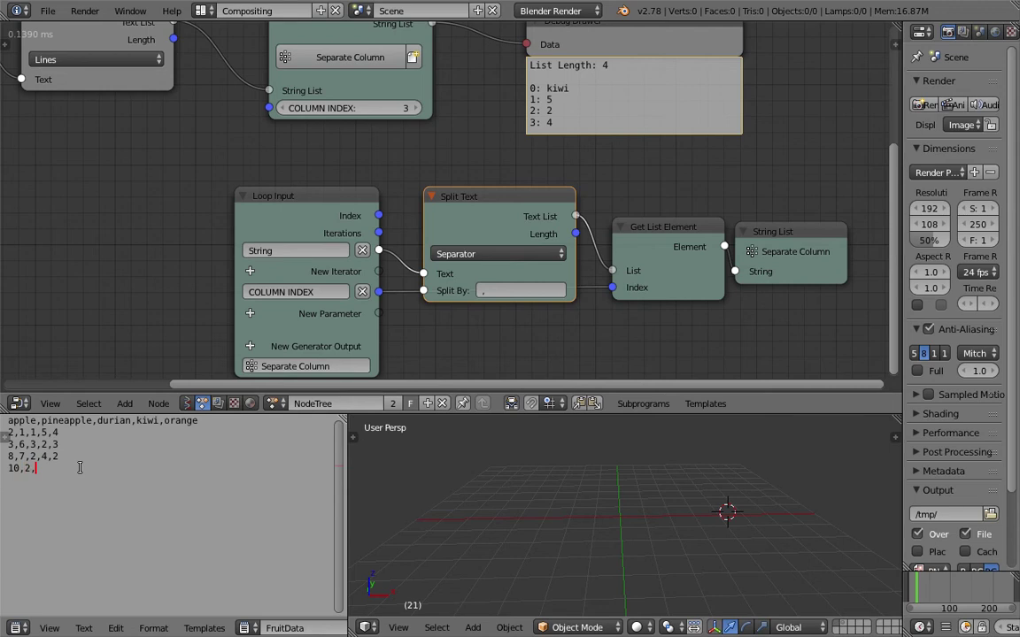
Step: Add the row 10,2,5,6,2 to the FruitData text and set the subprogram's COLUMN INDEX to 4
key("ctrl+s")
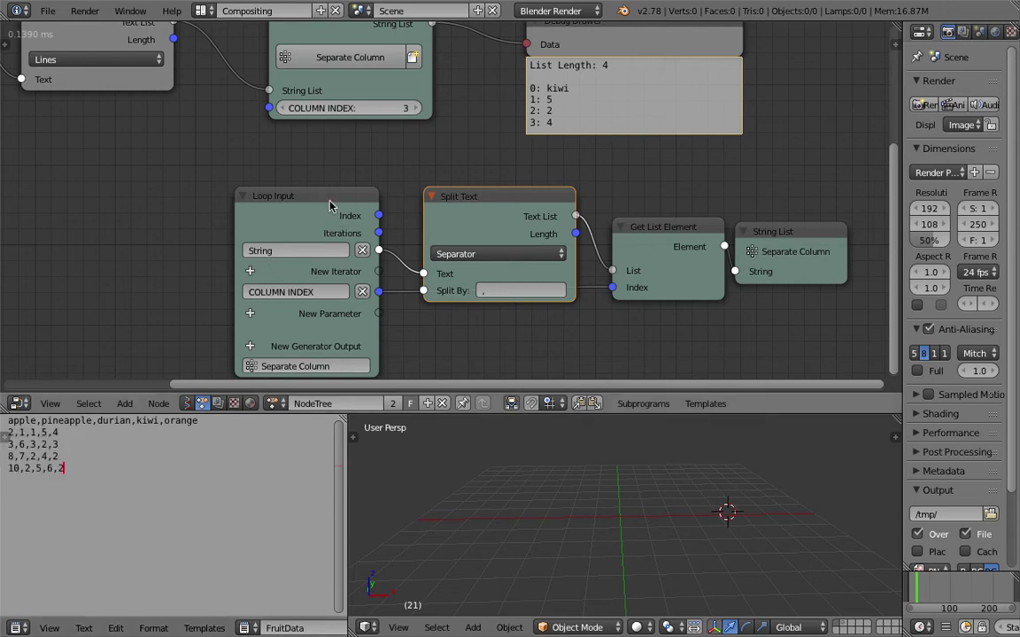
left_click(415, 108)
left_click(416, 108)
left_click(288, 108)
scroll(369, 114, "down", 2)
middle_click_drag(370, 114, 383, 154)
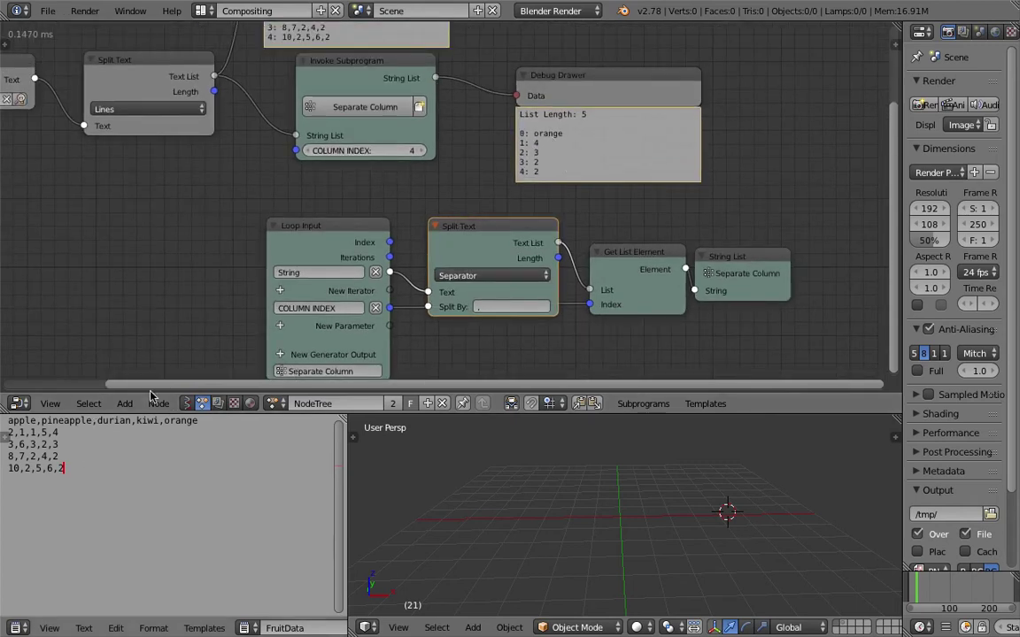
Step: Shift the Loop Input, Split Text, Get List Element and String List nodes to the left and make the node editor taller
scroll(369, 180, "down", 1)
left_click_drag(347, 223, 147, 251)
left_click_drag(461, 228, 256, 223)
left_click_drag(618, 265, 396, 282)
left_click_drag(704, 255, 498, 290)
key("Home")
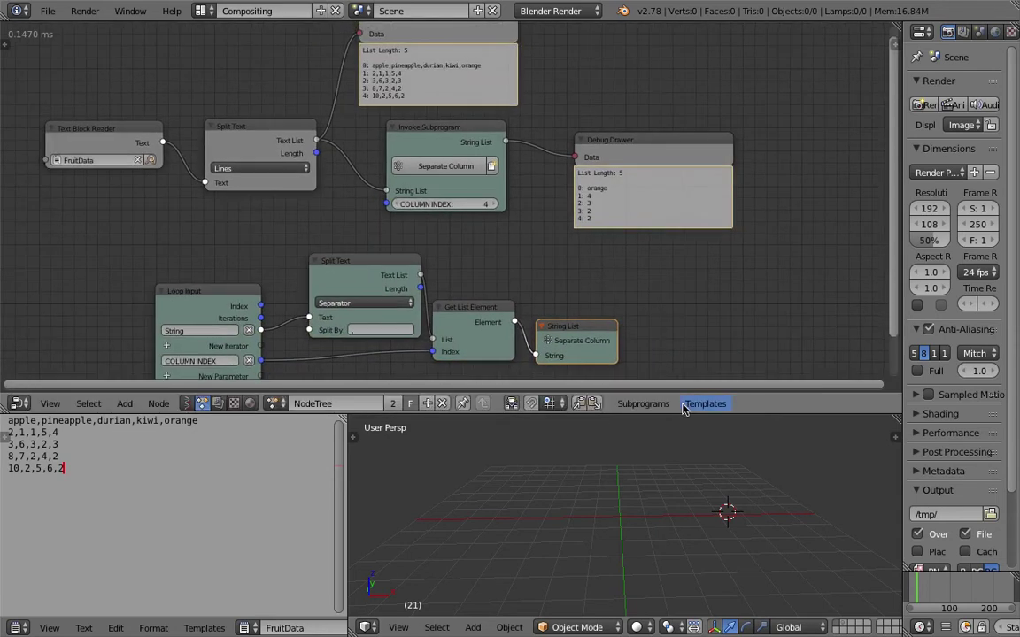
left_click_drag(687, 419, 682, 463)
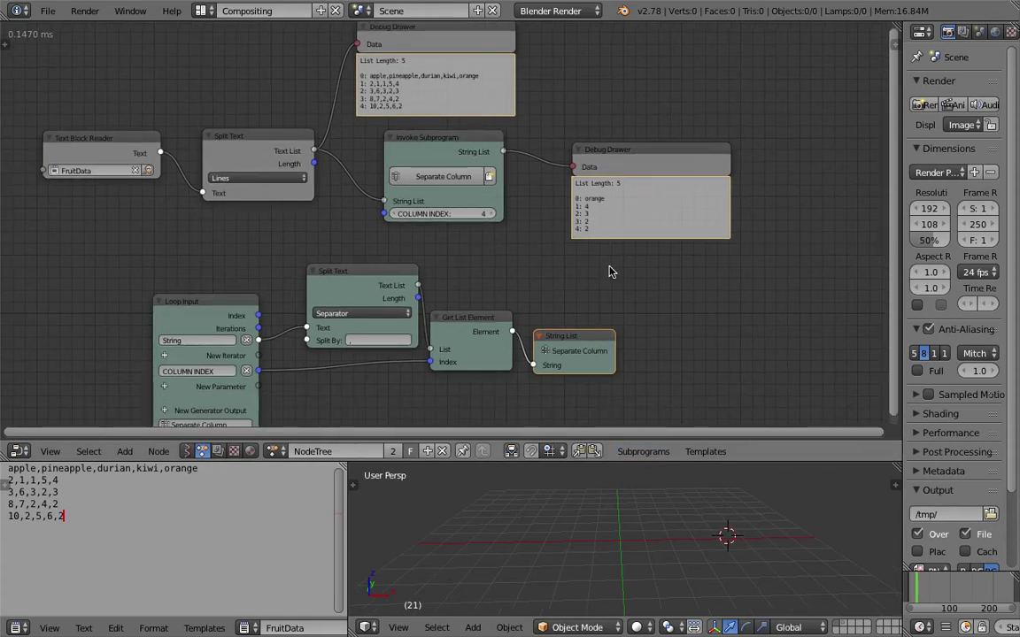
middle_click_drag(615, 282, 547, 260)
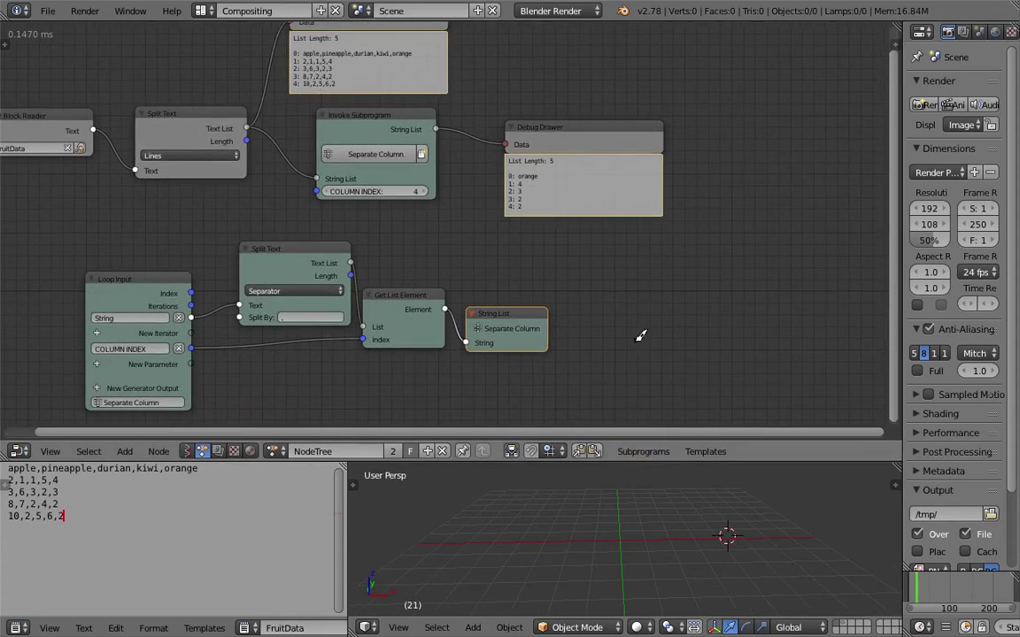
Step: Handwrite the words "parsing filter" with a closing brace beside the loop nodes using Grease Pencil
mouse_move(645, 308)
left_mouse_down()
mouse_move(635, 319)
mouse_move(671, 316)
left_mouse_up()
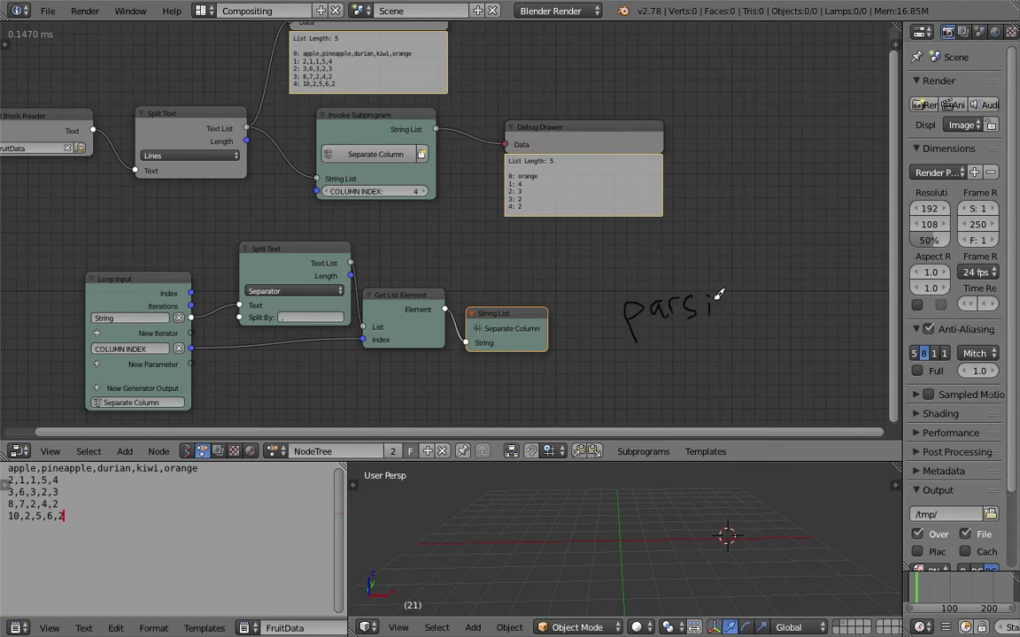
mouse_move(743, 297)
left_mouse_down()
mouse_move(751, 323)
mouse_move(768, 315)
left_mouse_up()
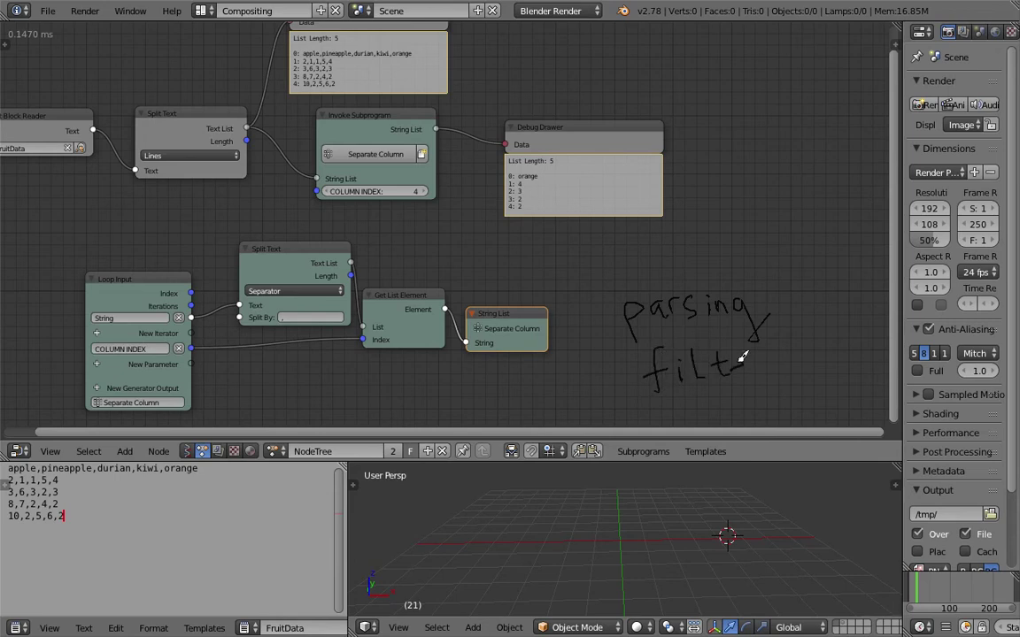
left_click_drag(749, 362, 766, 360)
left_click_drag(802, 279, 796, 383)
middle_click_drag(786, 334, 780, 336)
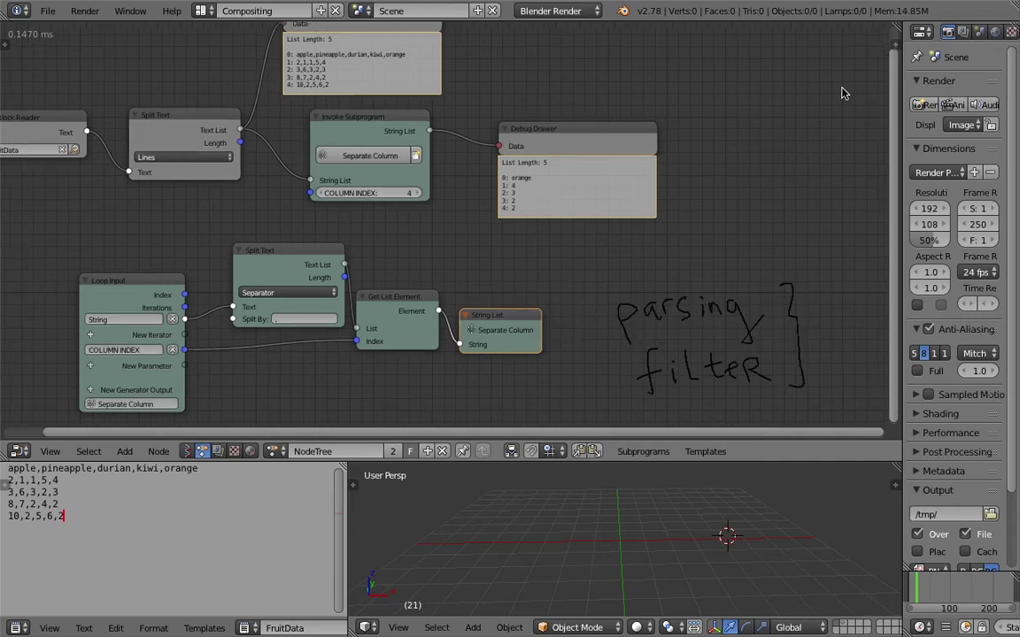
Step: Delete the Grease Pencil layer holding the handwritten note
middle_click_drag(703, 169, 660, 176)
key("n")
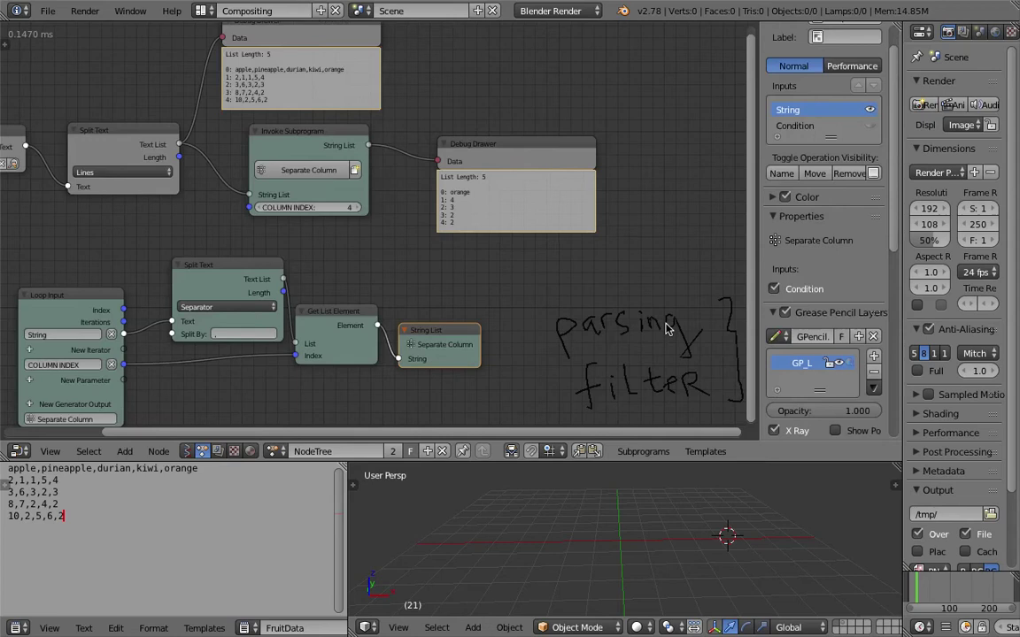
left_click(874, 371)
key("n")
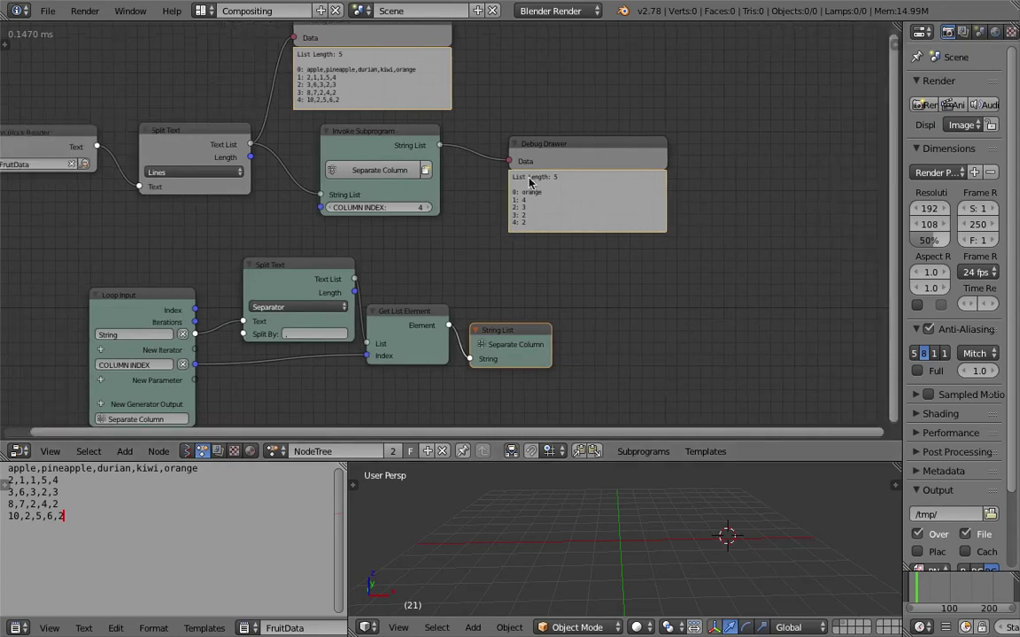
Step: Nudge the Separate Column output's Debug Drawer to the right and save over ANSV_CSV_DEMO_001.blend
middle_click_drag(558, 169, 558, 196)
left_click_drag(557, 197, 593, 201)
scroll(609, 197, "up", 1)
key("ctrl+s")
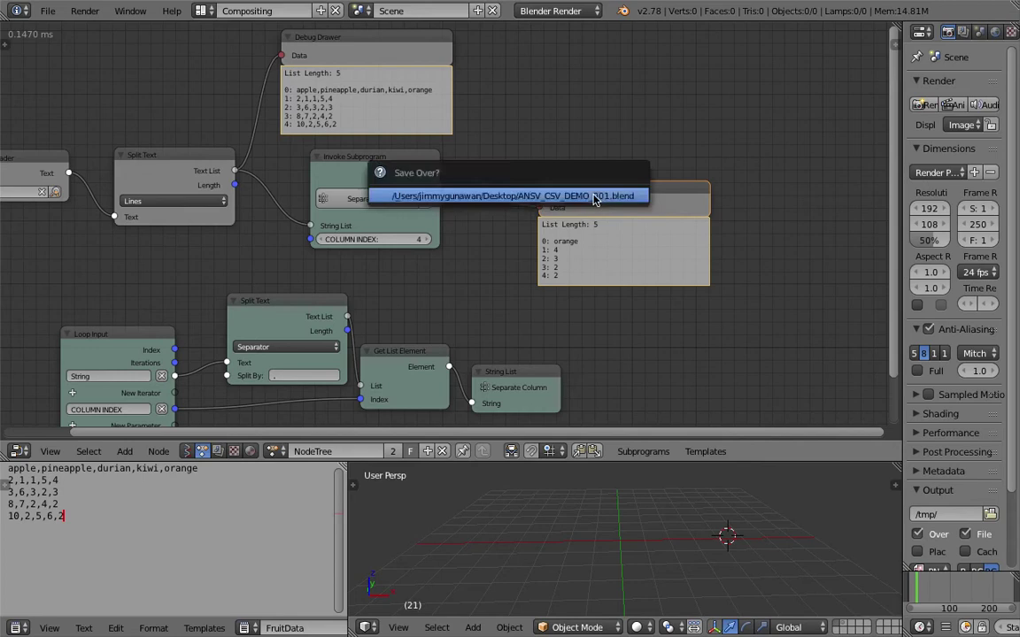
scroll(540, 262, "down", 3)
middle_click_drag(539, 261, 539, 300)
key("ctrl+s")
left_click(538, 300)
Step: Move Separate Column's Invoke Subprogram up and right, aligning both Debug Drawers with it, and make the 3D view taller
left_click_drag(436, 220, 671, 72)
left_click_drag(609, 255, 780, 95)
middle_click_drag(590, 136, 509, 183)
left_click(560, 124)
left_click_drag(559, 129, 552, 131)
left_click_drag(660, 134, 666, 121)
left_click_drag(308, 171, 310, 121)
middle_click_drag(455, 176, 335, 178)
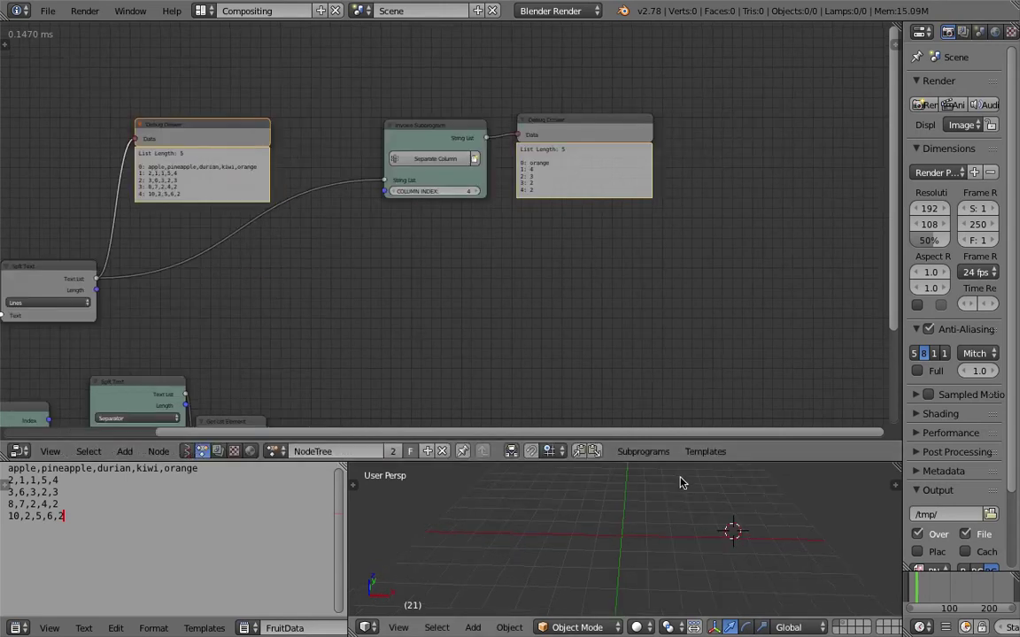
left_click_drag(682, 459, 681, 377)
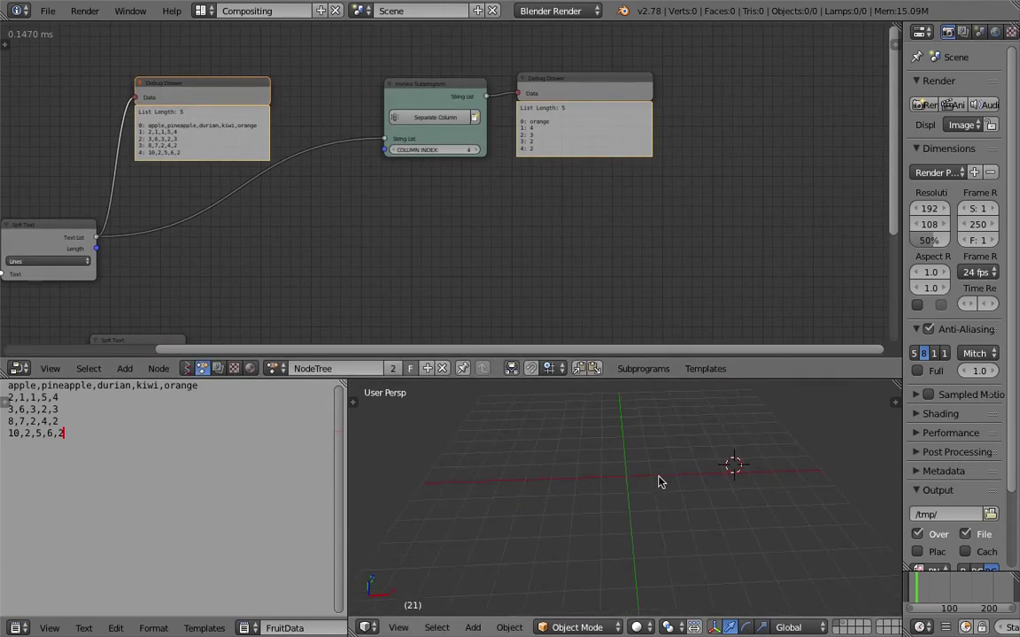
Step: Delete the Debug Drawer after Separate Column and create a new loop through its String List output
left_click_drag(544, 123, 569, 80)
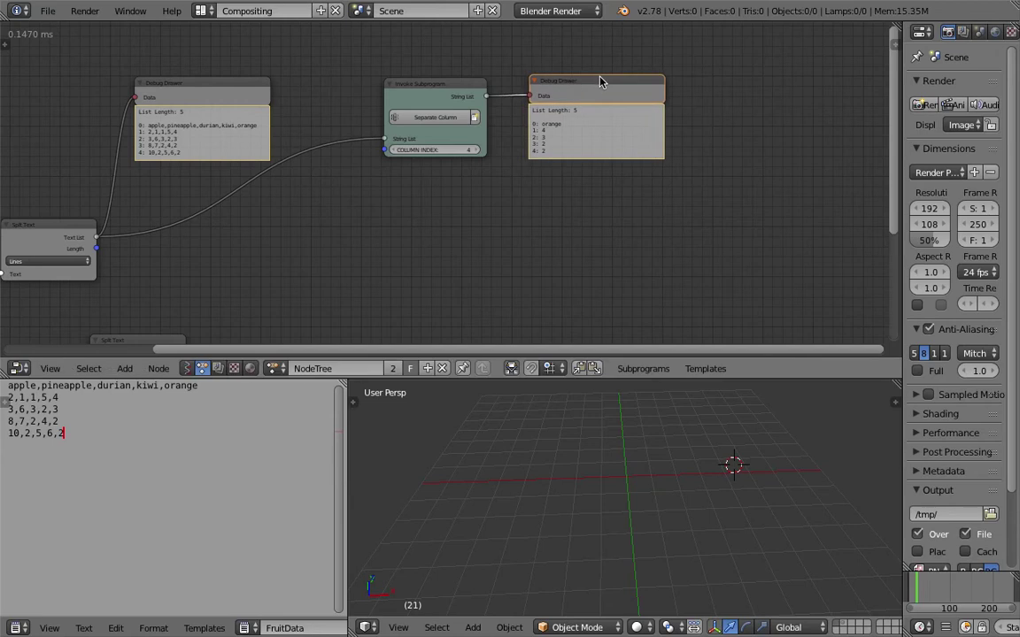
key("x")
key("w")
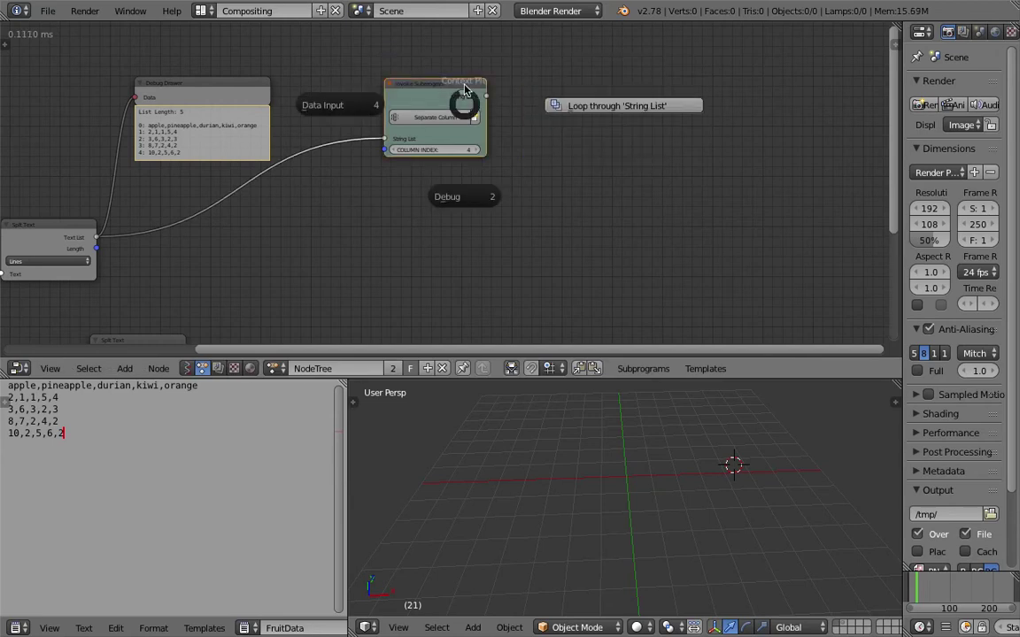
left_click(596, 107)
left_click(650, 84)
scroll(651, 85, "up", 1)
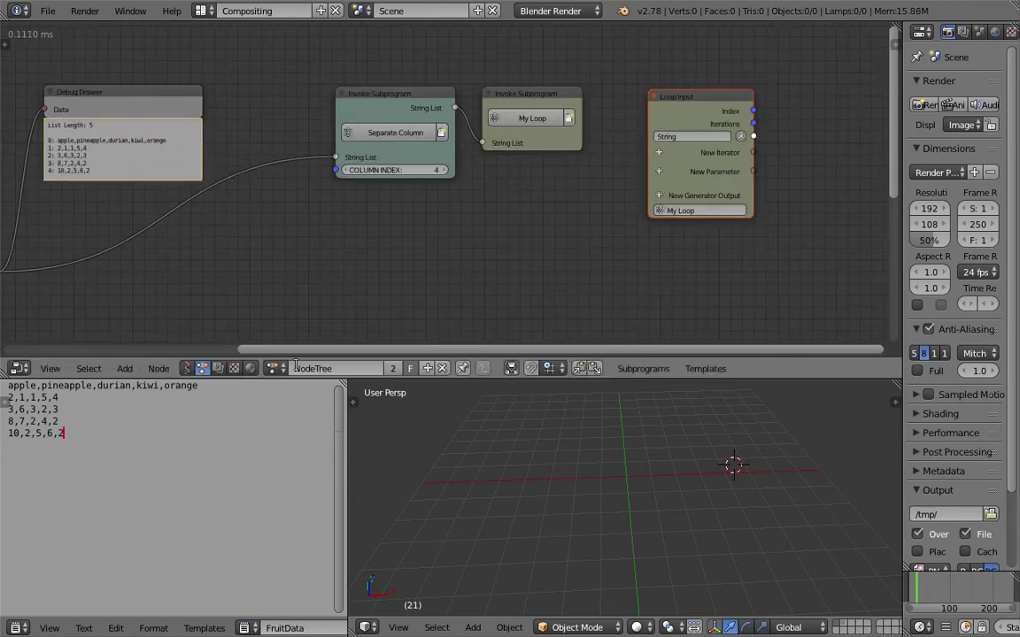
Step: Move the new loop's Loop Input node slightly up and save the file
left_click(18, 397)
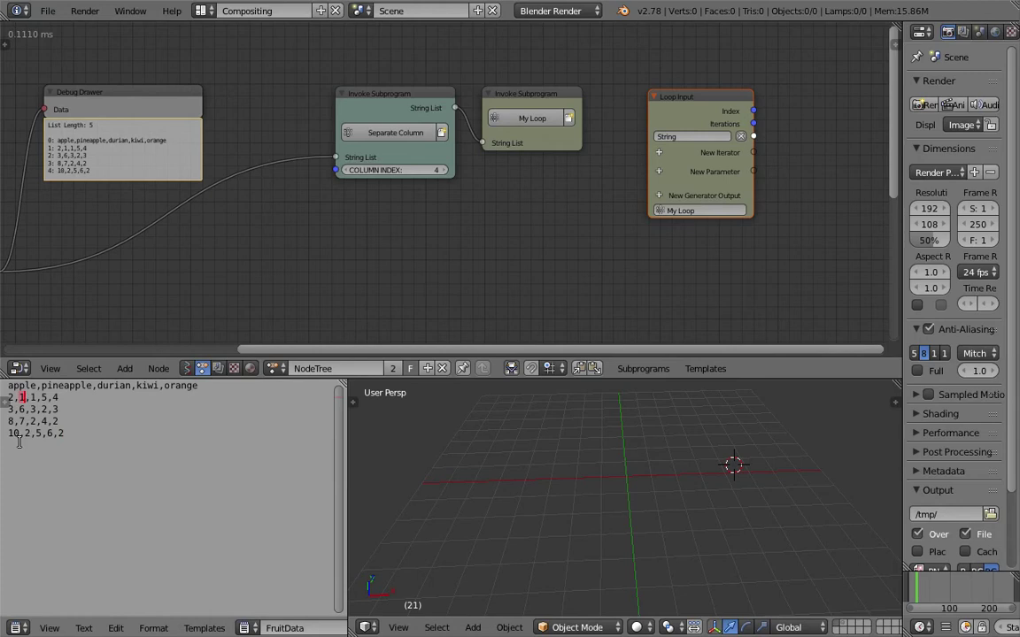
middle_click_drag(470, 222, 441, 215)
left_click_drag(697, 89, 708, 79)
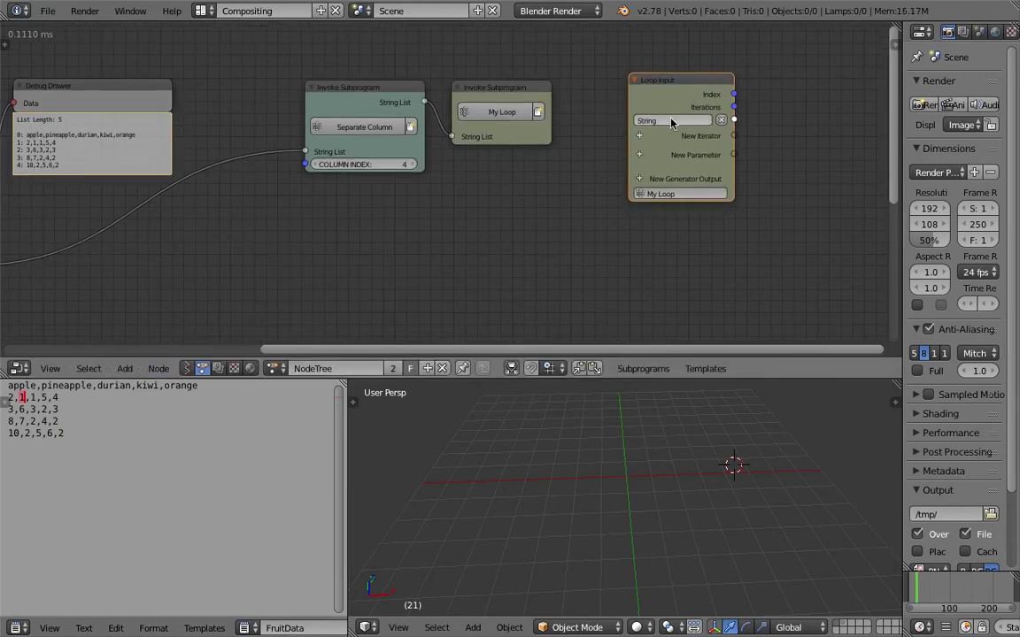
middle_click_drag(603, 123, 573, 114)
key("ctrl+s")
left_click(574, 119)
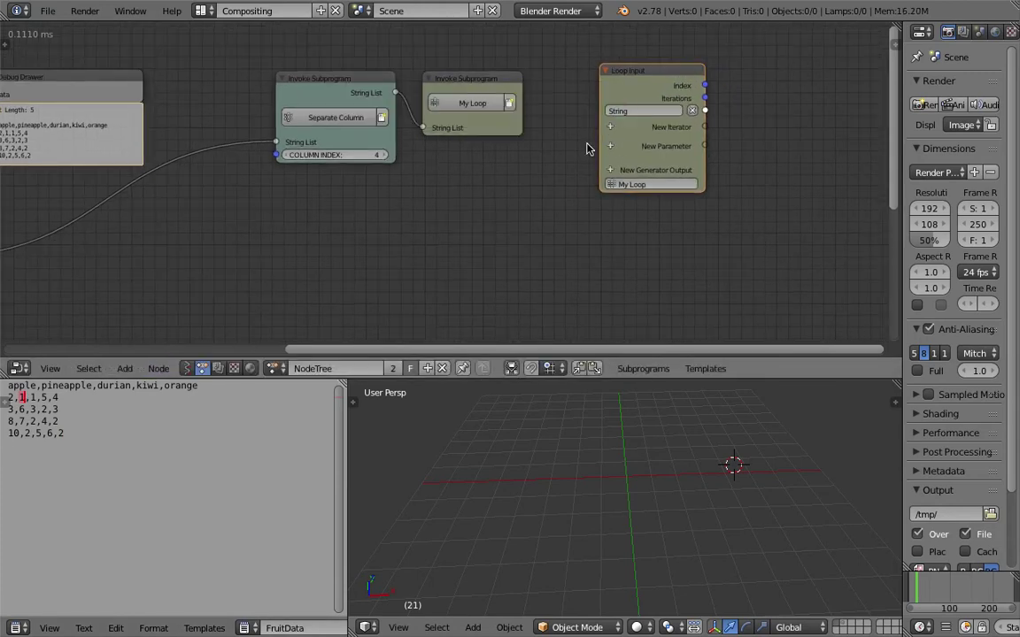
Step: Add an Object Instancer node with Copy from Source off and the object type set to Text
key("ctrl+a")
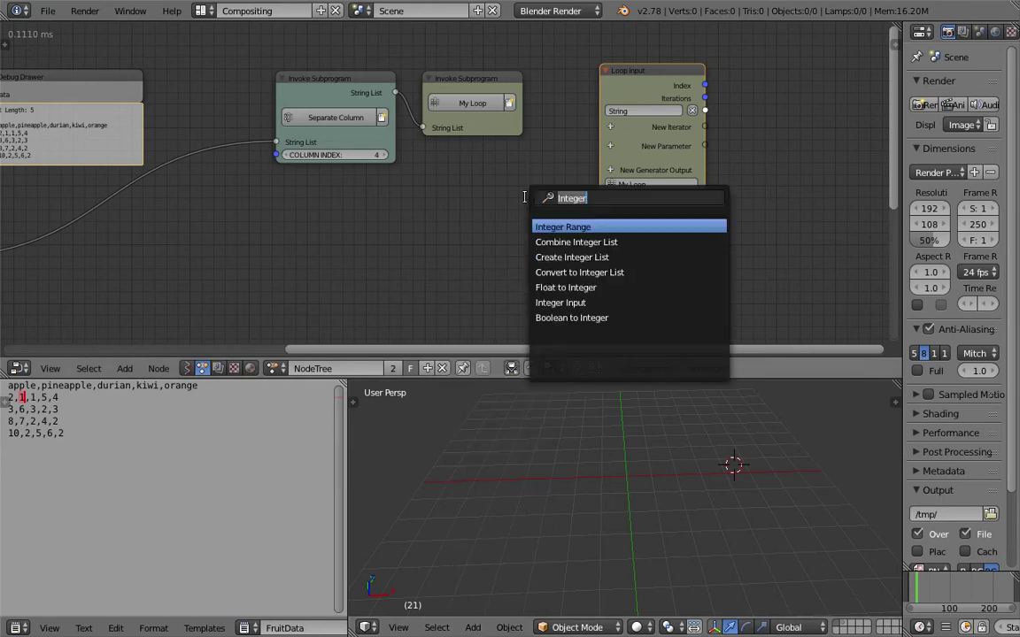
type("object i")
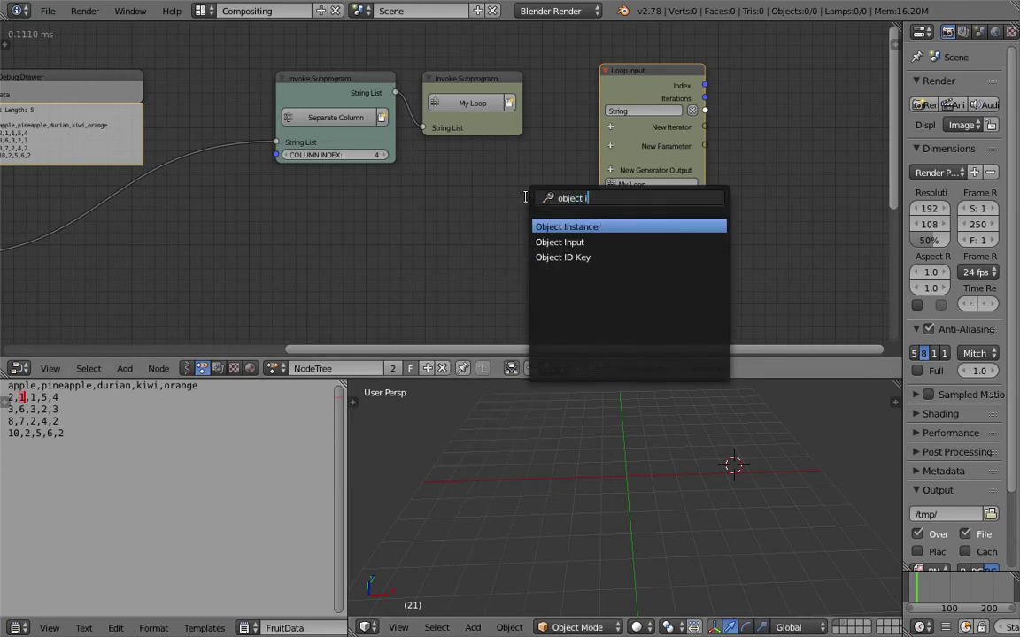
key("Return")
left_click(419, 190)
left_click(412, 207)
left_click(430, 222)
left_click(445, 194)
left_click_drag(456, 177, 442, 226)
Step: Add an Object iterator to My Loop's Loop Input and link the Object Instancer's Objects to My Loop's Object List
left_click(611, 128)
type("object")
key("Return")
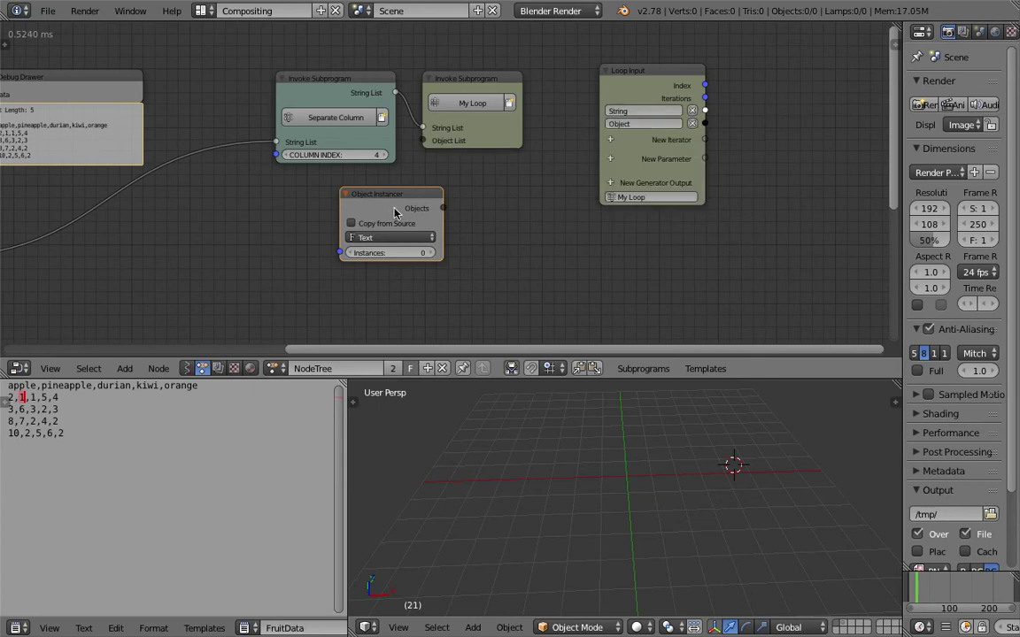
left_click_drag(356, 191, 298, 199)
left_click_drag(384, 216, 424, 140)
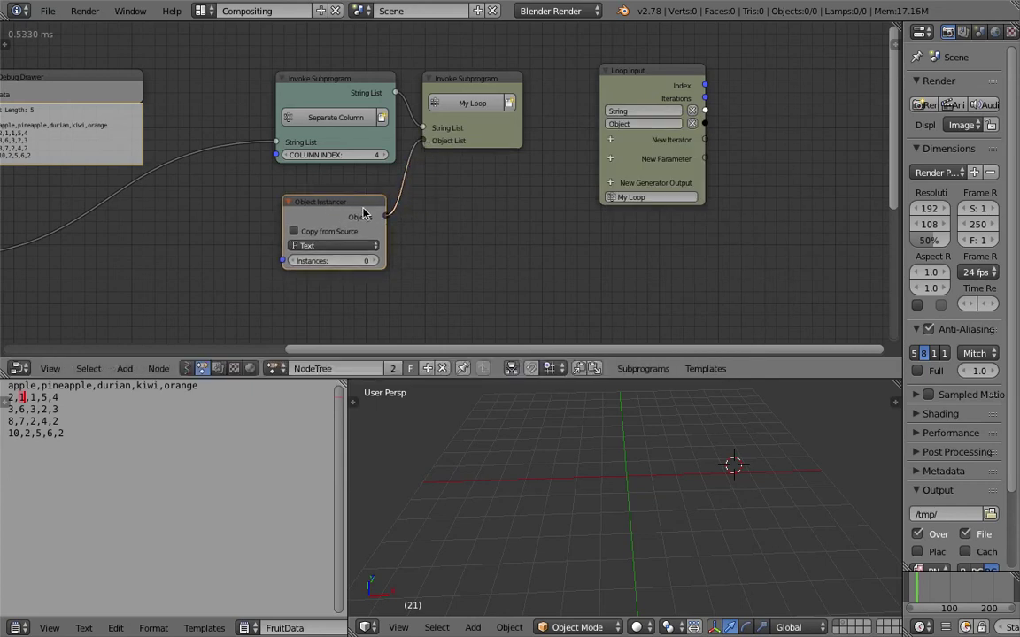
left_click_drag(316, 202, 321, 197)
Step: Add a Get List Length node linking Separate Column's String List to the Object Instancer's Instances, and rearrange the nodes around it
left_click_drag(530, 379, 529, 356)
left_click_drag(341, 79, 289, 245)
key("ctrl+s")
left_click(311, 77)
left_click_drag(360, 212, 375, 242)
left_click_drag(302, 136, 255, 222)
Step: Select a generated Text instance in the 3D view and examine it close up
right_click(667, 450)
scroll(670, 451, "up", 5)
middle_click_drag(672, 451, 599, 517, "shift")
scroll(610, 502, "up", 3)
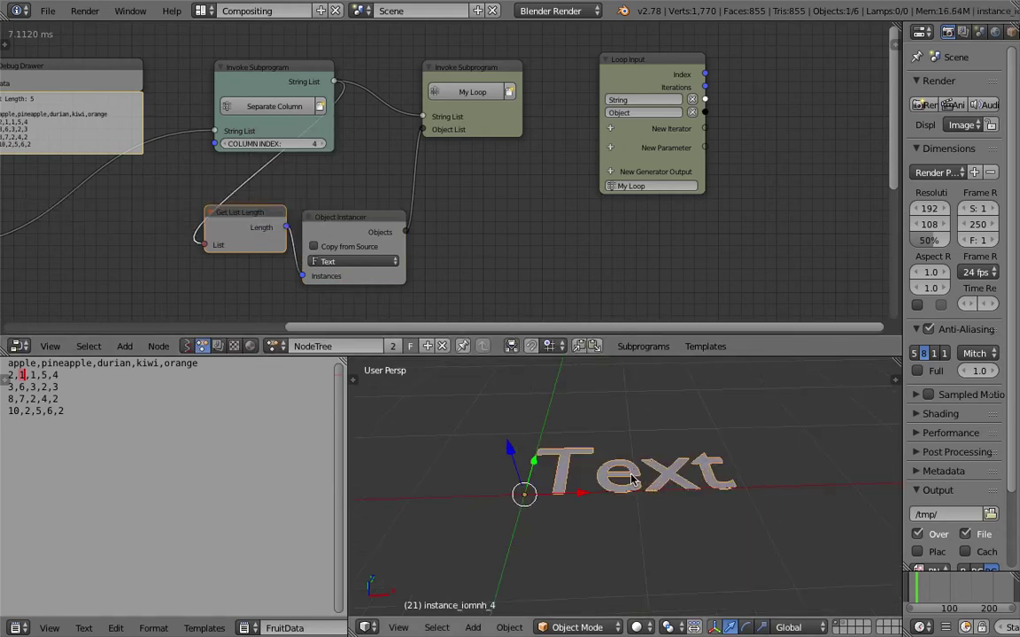
scroll(633, 478, "down", 2)
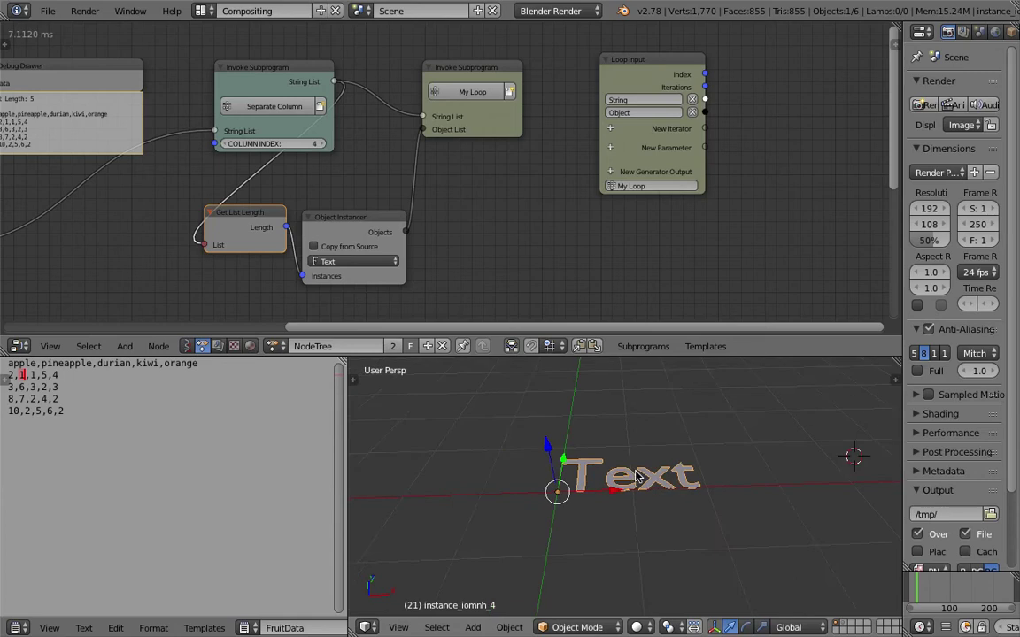
scroll(633, 461, "down", 1)
middle_click_drag(633, 462, 638, 477)
Step: Add an Object Transforms Output node beside My Loop's Loop Input and save the file
middle_click_drag(581, 171, 509, 187)
middle_click_drag(308, 191, 213, 185)
key("ctrl+a")
type("object tr")
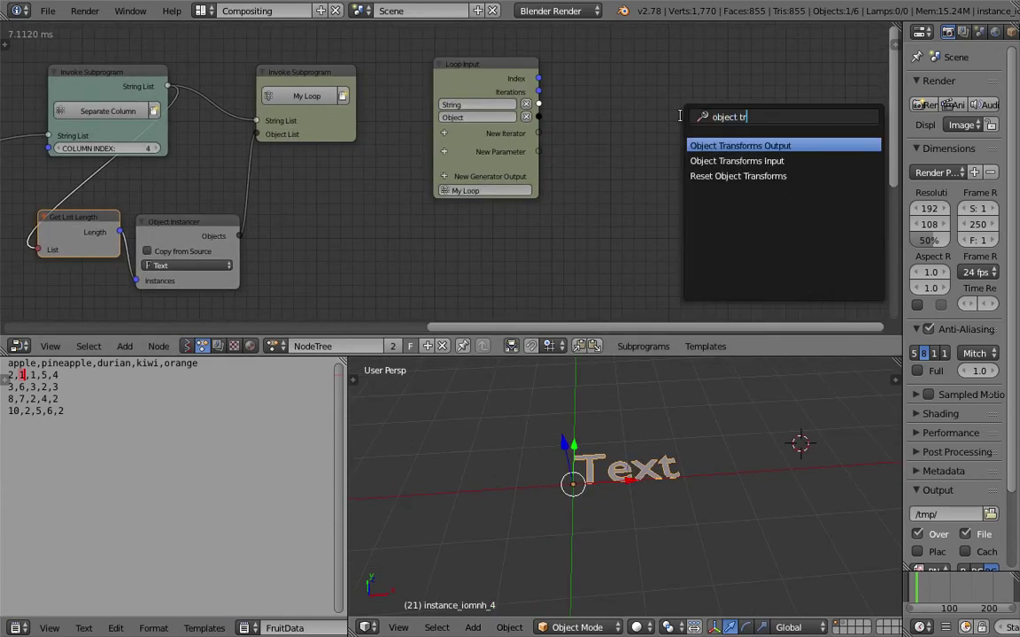
key("Down")
key("Return")
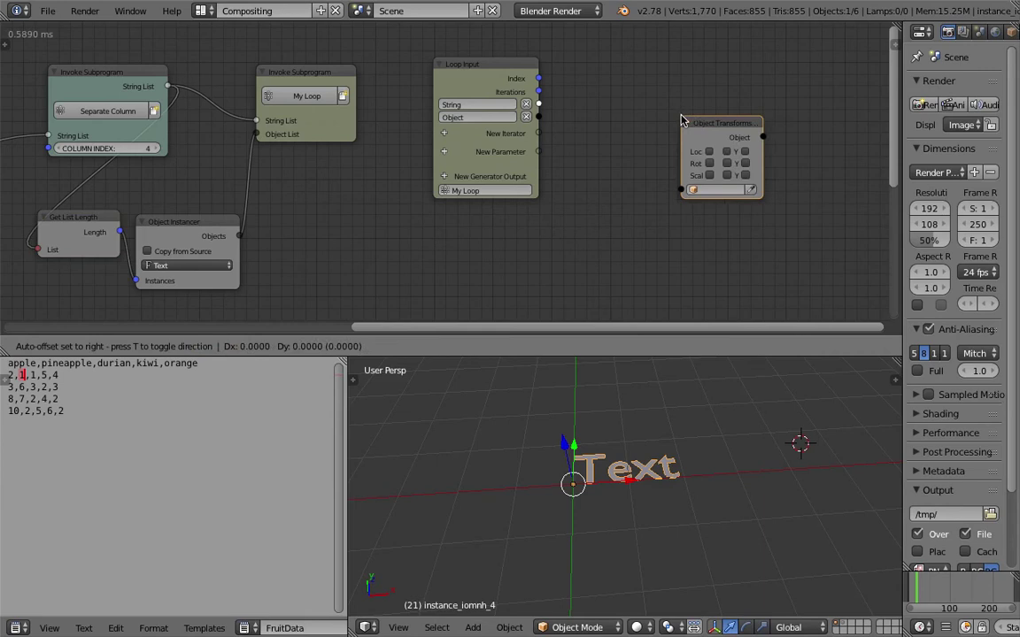
left_click(683, 98)
key("ctrl+s")
left_click(684, 94)
Step: Add a Text Object Output node between the Loop Input and the Object Transforms Output, spacing the two output nodes apart
key("ctrl+a")
type("text ob")
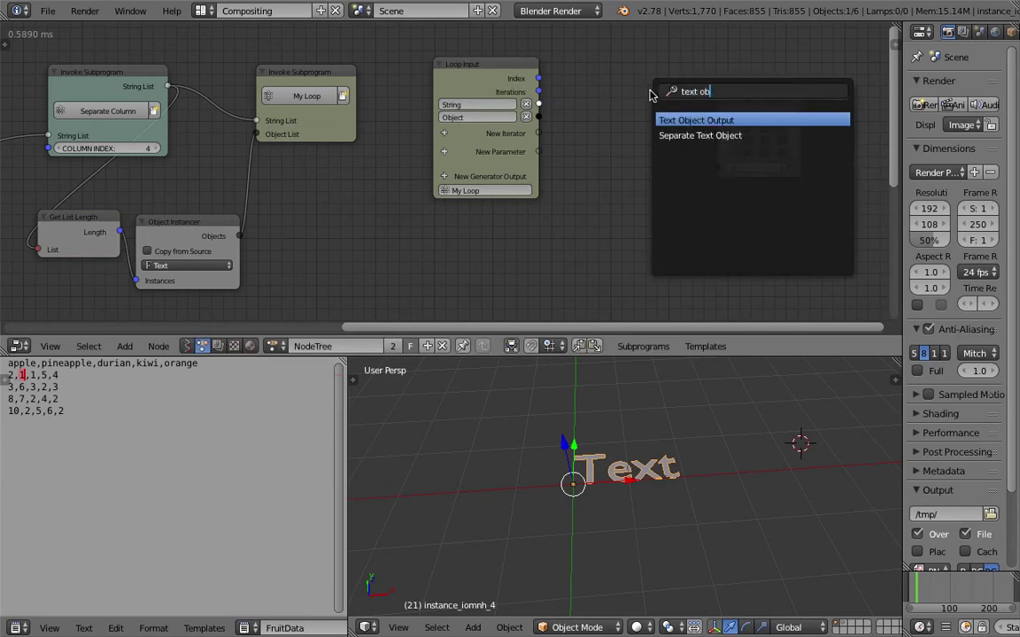
key("Return")
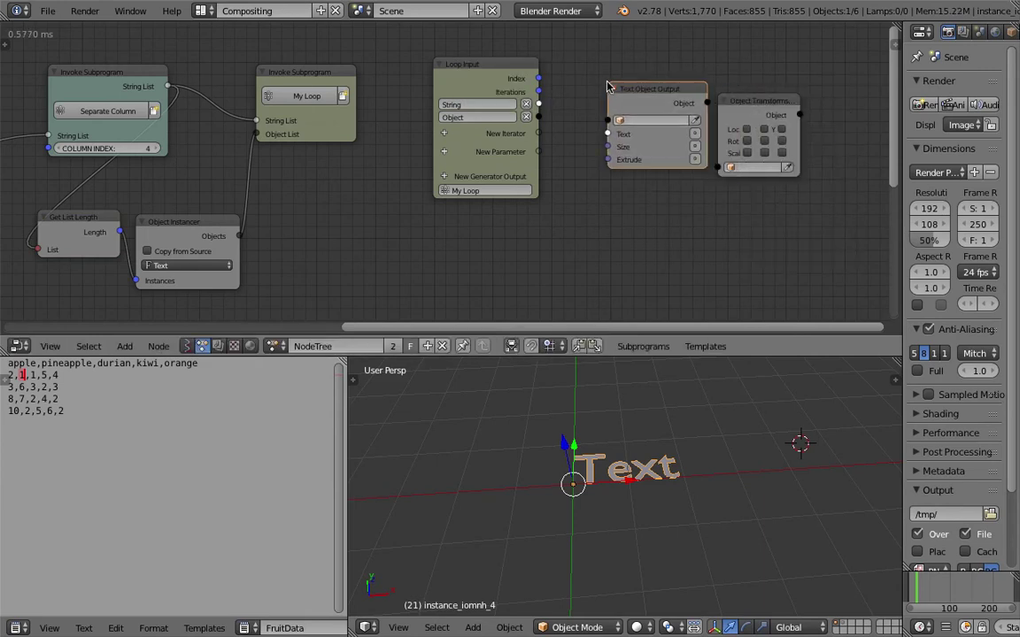
middle_click_drag(744, 98, 651, 108)
left_click_drag(686, 113, 730, 114)
Step: Link the Loop Input's Object and String to the Text Object Output's Object and Text, enable Text, and save
scroll(443, 124, "up", 2)
left_click_drag(450, 133, 529, 151)
left_click(629, 154)
left_click_drag(608, 104, 601, 139)
key("ctrl+s")
left_click(601, 139)
scroll(671, 483, "up", 2)
key("ctrl+s")
Step: Inspect the generated texts in the 3D view and compare them with the FruitData rows
left_click(666, 472)
middle_click_drag(666, 471, 616, 476)
scroll(614, 470, "down", 1)
key("ctrl+s")
left_click(614, 469)
left_click_drag(614, 133, 623, 121)
left_click_drag(58, 401, 27, 389)
key("ctrl+s")
left_click(580, 254)
Step: Link the Text Object Output's Object to the Object Transforms Output and enable Location on all three axes
left_click_drag(648, 137, 711, 187)
left_click_drag(742, 146, 782, 146)
middle_click_drag(681, 207, 661, 151)
Step: Test a Location value on the Object Transforms Output, reset it to 0, and rearrange the output nodes
left_click_drag(752, 164, 770, 178)
left_click(749, 166)
type("0")
key("Return")
middle_click_drag(634, 143, 629, 156)
left_click_drag(600, 91, 602, 58)
left_click_drag(740, 79, 800, 80)
key("ctrl+s")
left_click(785, 83)
Step: Link the Loop Input's Index to Location through a Combine Vector's X and place that node below the Text Object Output
middle_click_drag(492, 102, 435, 128)
left_click_drag(368, 71, 689, 207)
left_click_drag(513, 95, 501, 225)
scroll(503, 224, "down", 1)
middle_click_drag(503, 224, 478, 194)
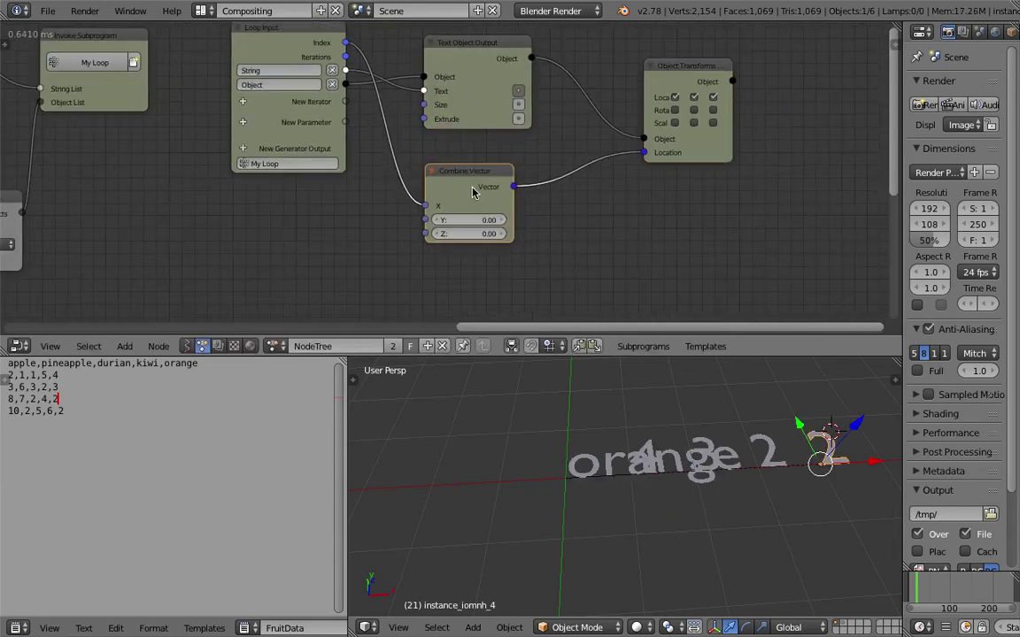
scroll(710, 424, "down", 2)
middle_click_drag(710, 440, 657, 427, "shift")
left_click_drag(453, 203, 485, 198)
key("ctrl+s")
left_click(501, 208)
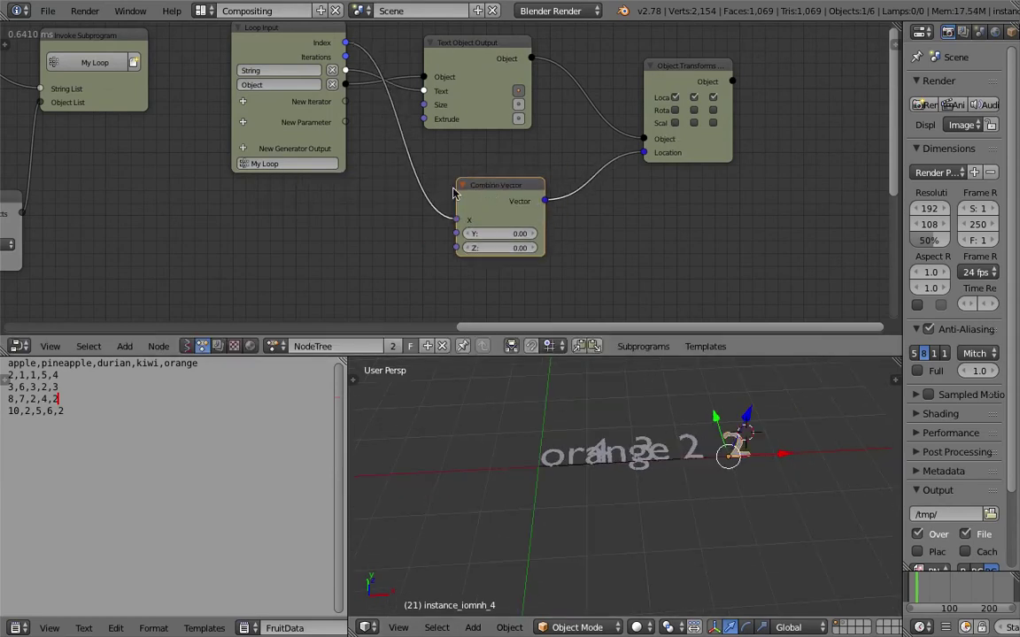
Step: Relink the Loop Input's Index to the Combine Vector's Y and sketch an upward arrow annotation beside the text column
left_click_drag(346, 44, 453, 233)
middle_click_drag(699, 494, 646, 549)
left_click_drag(492, 559, 483, 449)
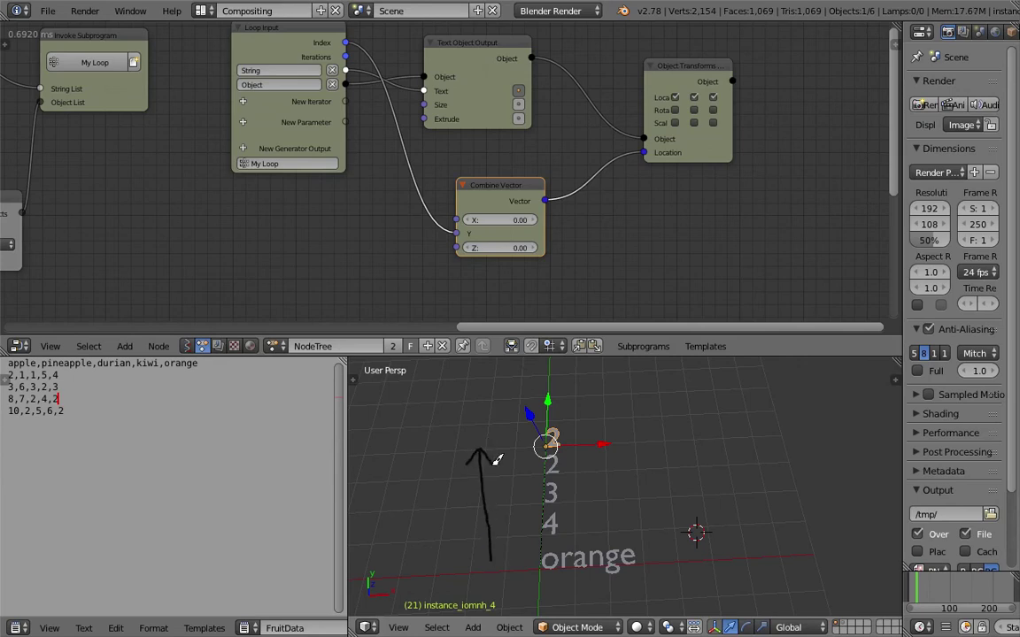
mouse_move(511, 512)
middle_mouse_down()
mouse_move(525, 555)
mouse_move(508, 458)
mouse_move(528, 429)
middle_mouse_up()
key("ctrl+s")
left_click(612, 448)
key("a")
key("a")
key("a")
key("ctrl+s")
left_click(613, 449)
Step: Insert a Multiply Math node between the Loop Input's Index and the Combine Vector's Y
middle_click_drag(482, 217, 479, 226)
left_click_drag(493, 205, 515, 201)
key("ctrl+a")
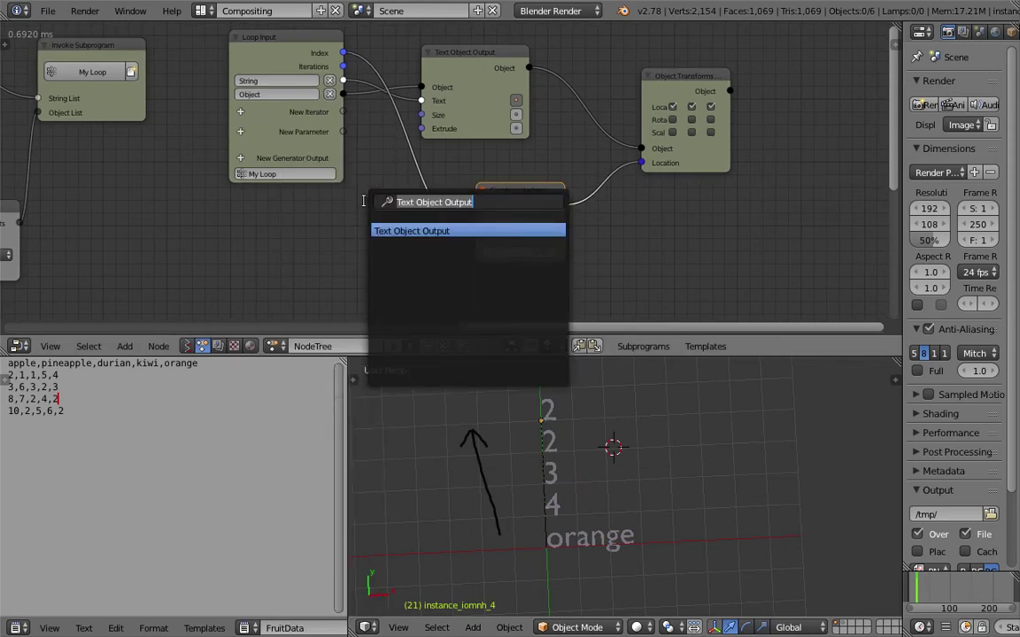
type("math")
key("Down")
key("Down")
key("Down")
key("Down")
key("Down")
key("Return")
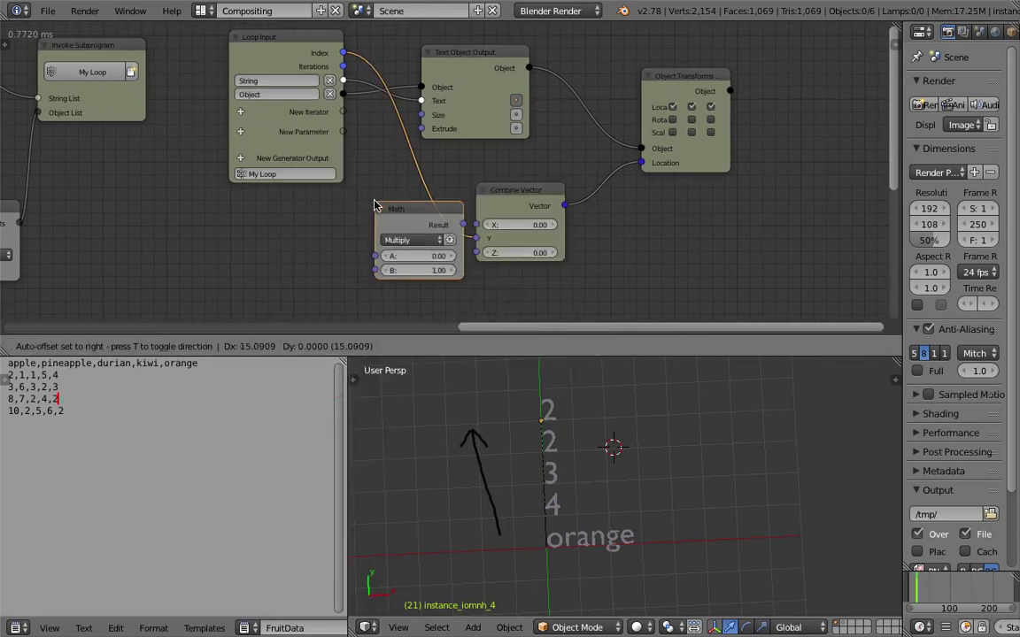
left_click(369, 186)
Step: Set the Multiply node's B value to -1.16, enlarge the 3D view, and save the file
left_click_drag(421, 251, 447, 252)
left_click_drag(588, 358, 591, 290)
key("ctrl+s")
left_click(583, 379)
middle_click_drag(571, 504, 624, 513)
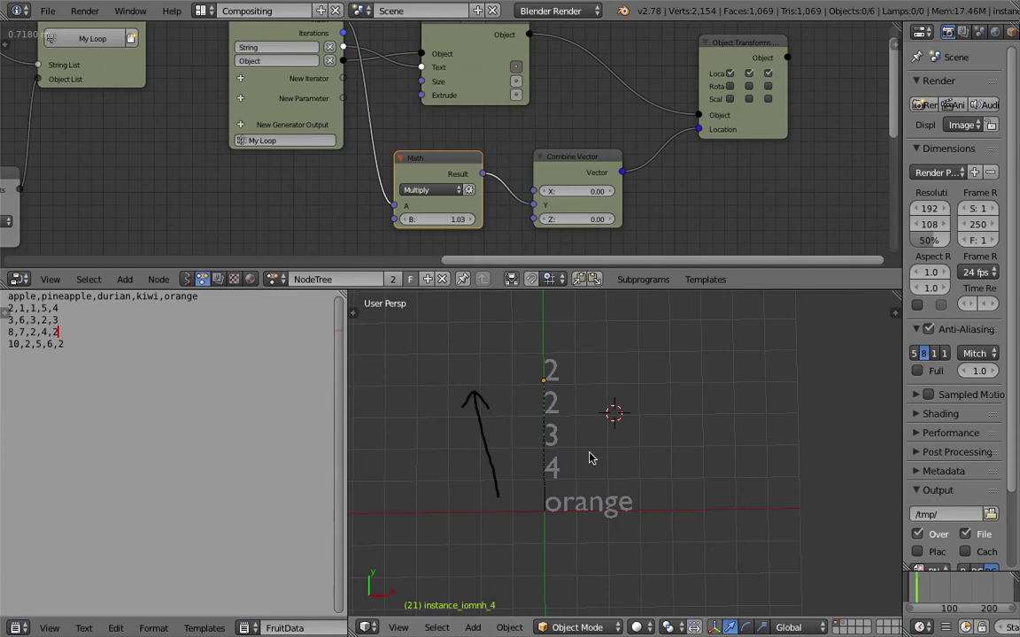
left_click_drag(460, 217, 407, 217)
scroll(664, 464, "down", 2)
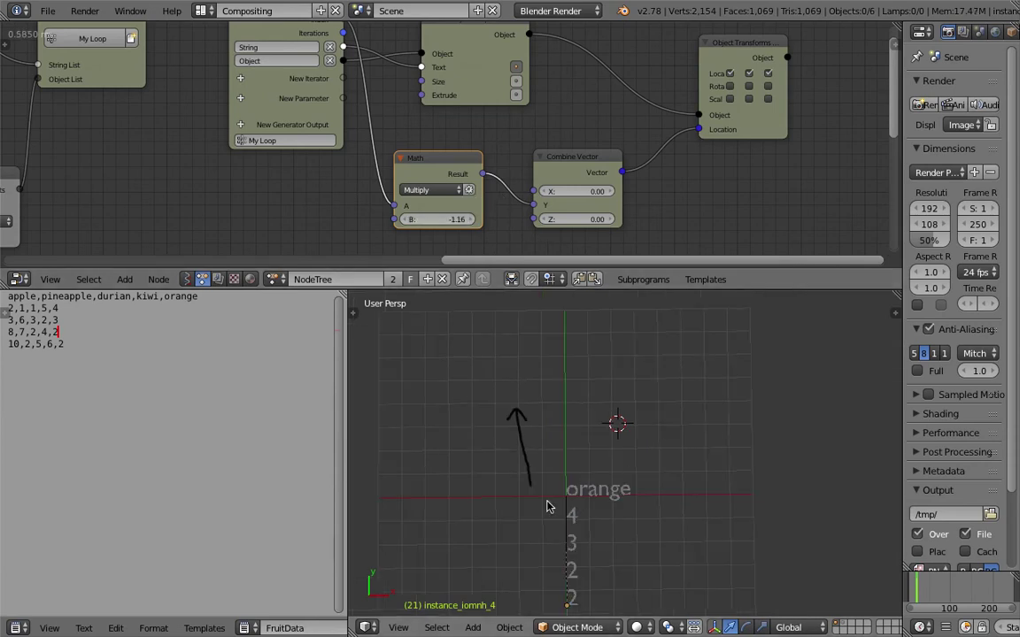
scroll(611, 487, "up", 1)
key("ctrl+s")
left_click(611, 486)
middle_click_drag(611, 480, 613, 428, "shift")
key("ctrl+s")
left_click(612, 426)
Step: Open the Text Object Output node's settings and make its Align input visible
middle_click_drag(538, 129, 526, 154)
left_click(505, 53)
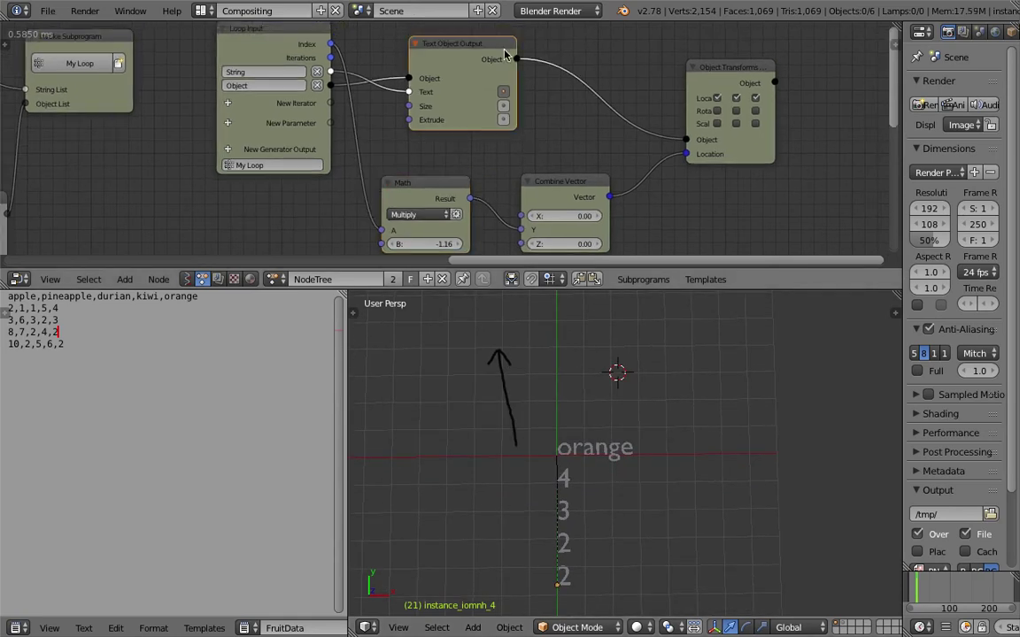
key("n")
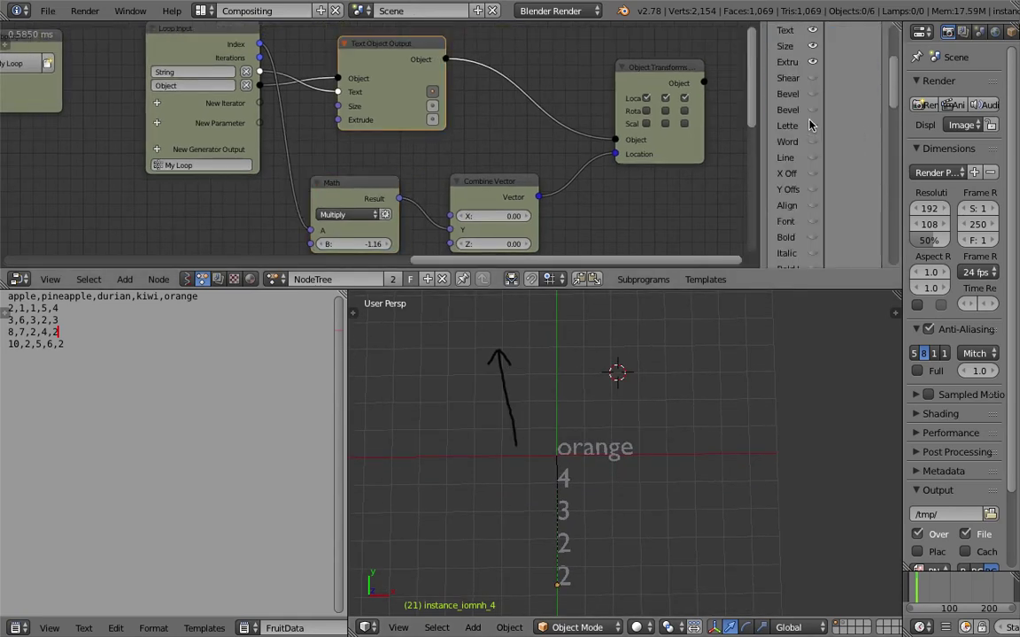
scroll(801, 98, "down", 3)
scroll(792, 124, "up", 3)
left_click_drag(762, 158, 693, 158)
key("ctrl+s")
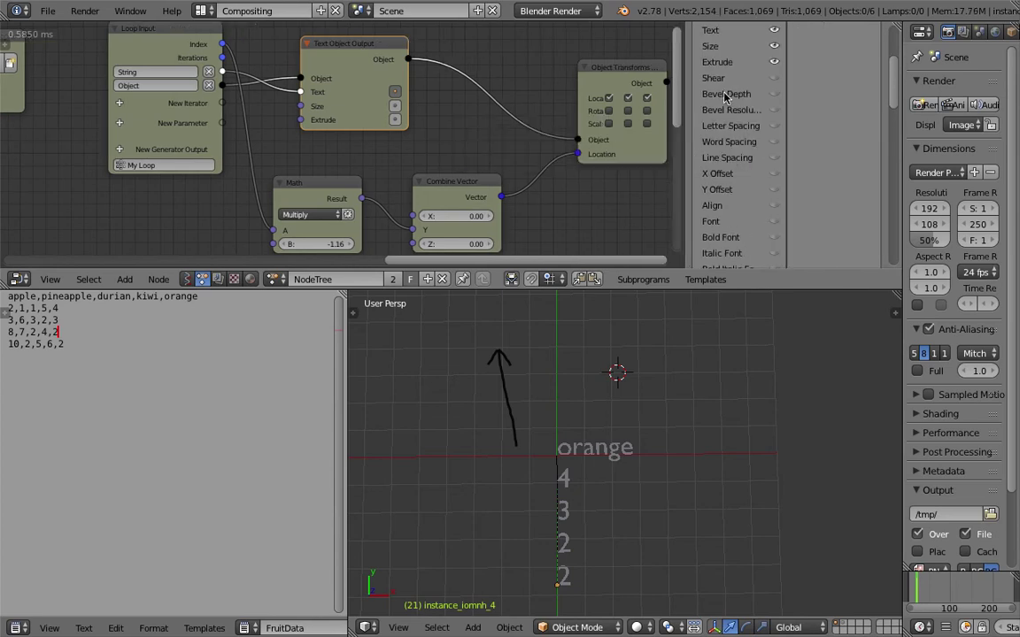
left_click(773, 205)
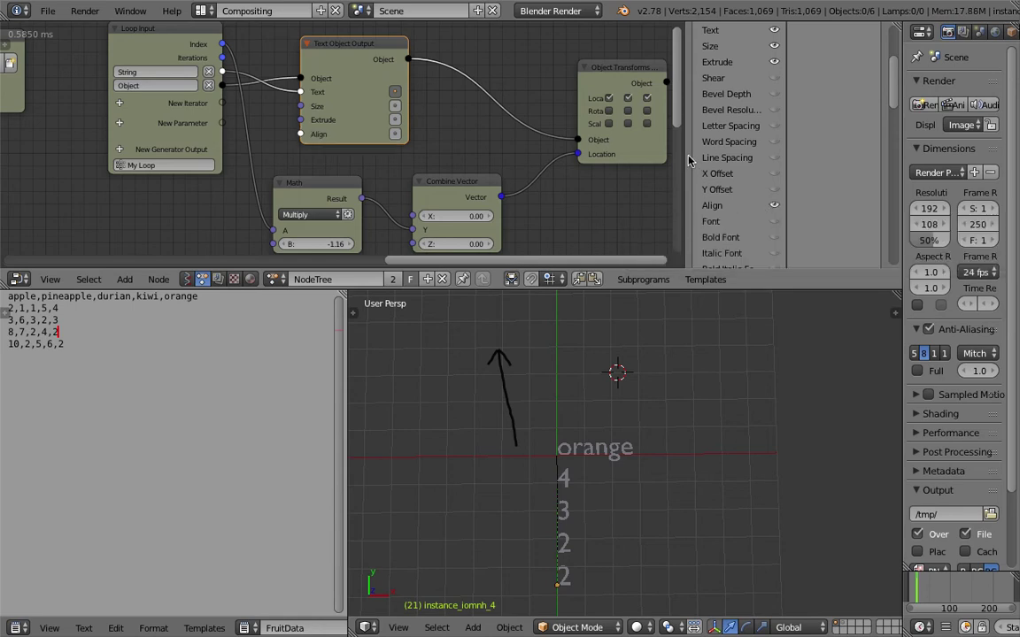
Step: Enable the Text Object Output's Align input with the value CENTER and shift the node slightly
left_click_drag(685, 155, 872, 154)
middle_click_drag(601, 121, 591, 138)
scroll(455, 161, "up", 3)
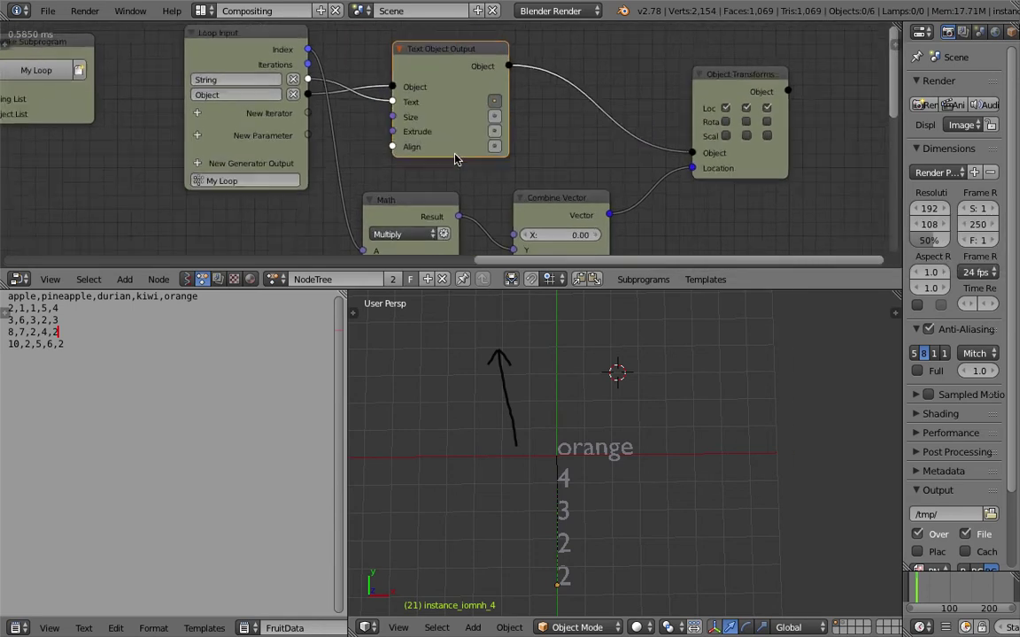
left_click(502, 150)
left_click_drag(457, 55, 489, 55)
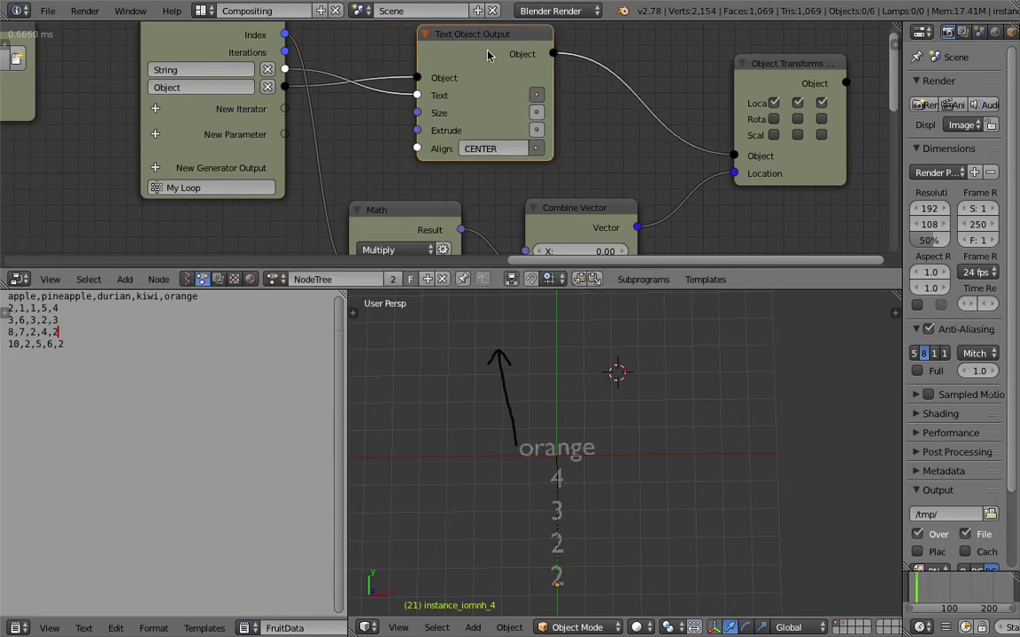
scroll(570, 453, "up", 2)
middle_click_drag(570, 454, 589, 413)
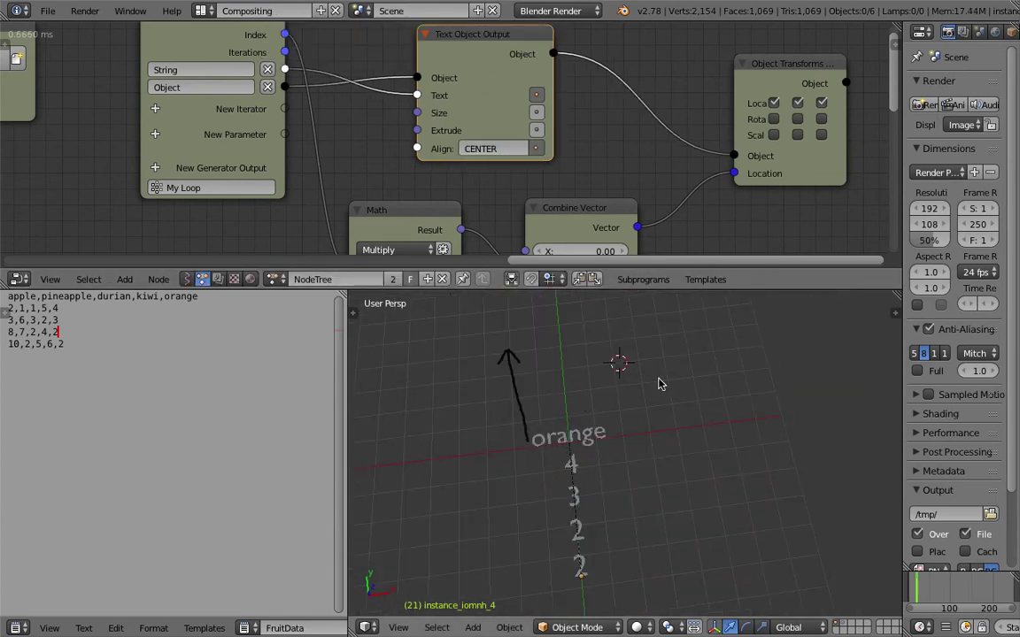
Step: Delete the grease pencil arrow annotation from the 3D view and save the file
key("n")
left_click(874, 495)
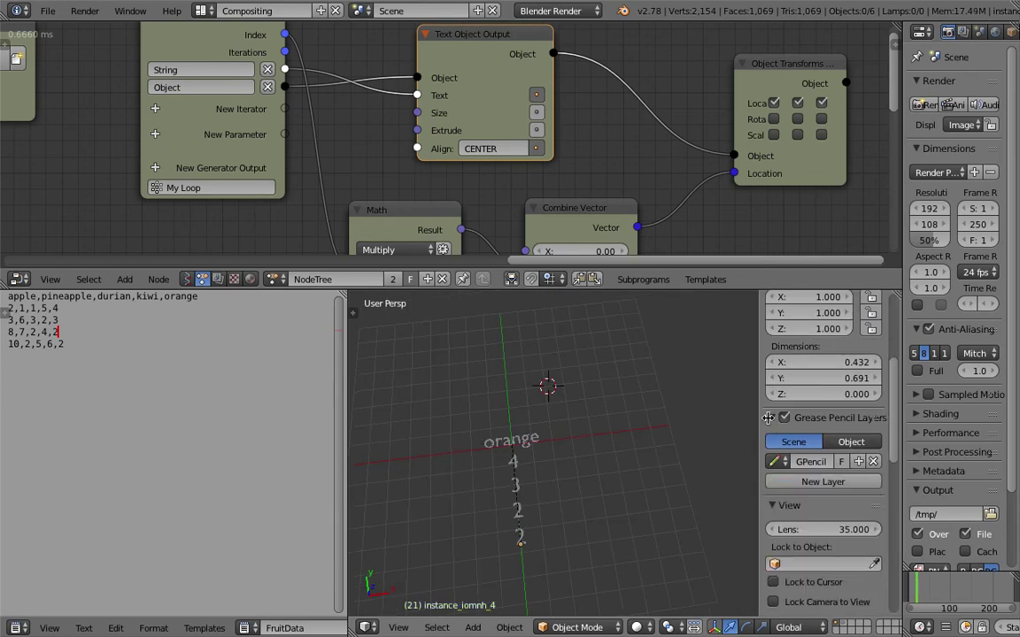
key("n")
middle_click_drag(644, 457, 633, 471)
key("ctrl+s")
left_click(633, 471)
Step: Compare the centred text column with the FruitData rows and review the whole node tree
left_click_drag(86, 361, 32, 315)
left_click(72, 324)
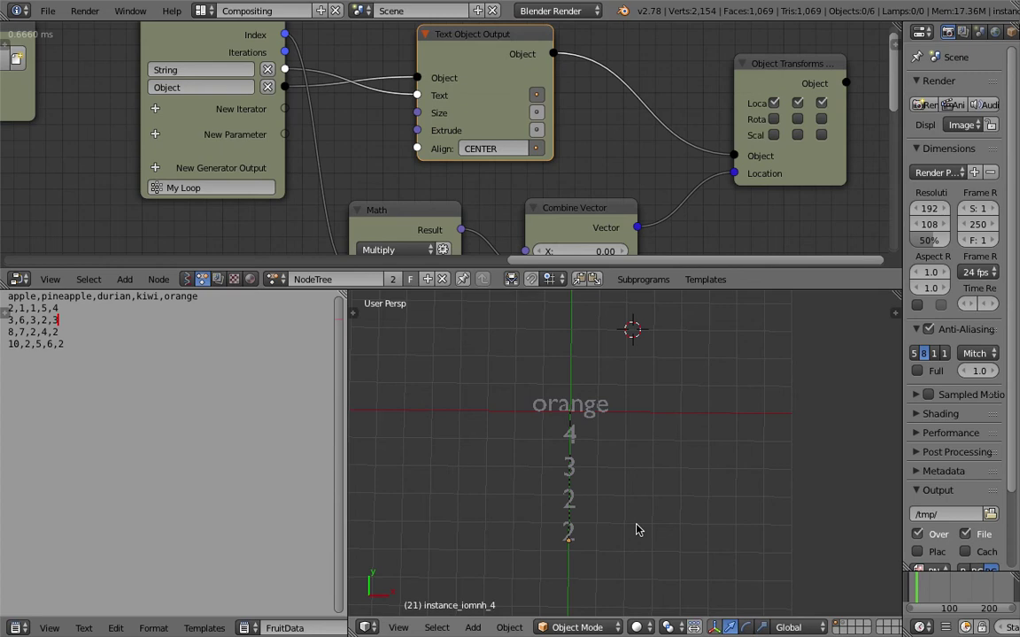
key("ctrl+s")
key("ctrl+s")
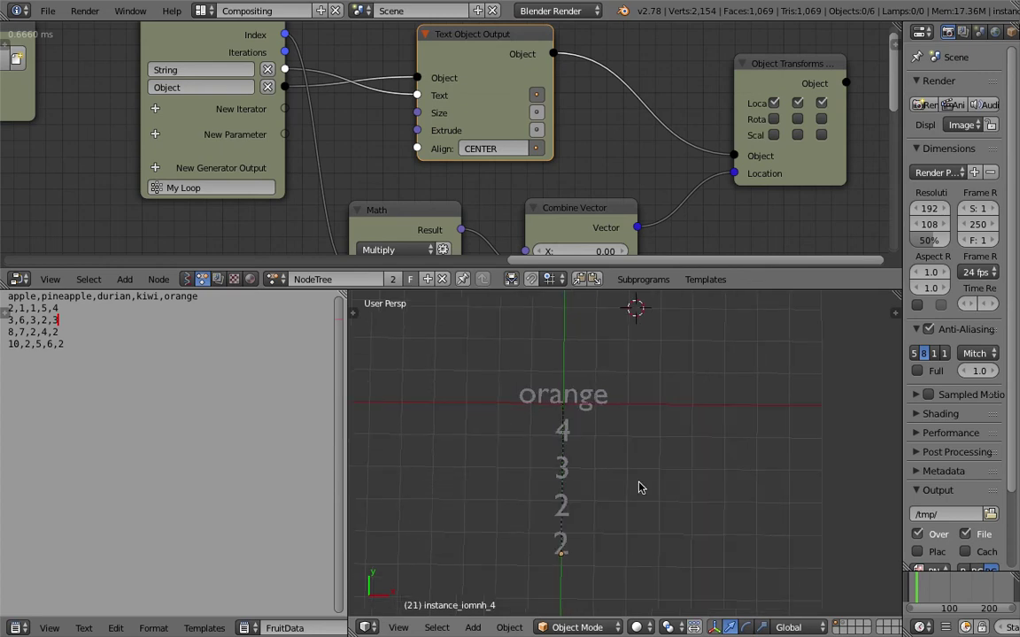
left_click(654, 519)
scroll(406, 163, "down", 4)
scroll(268, 167, "up", 3)
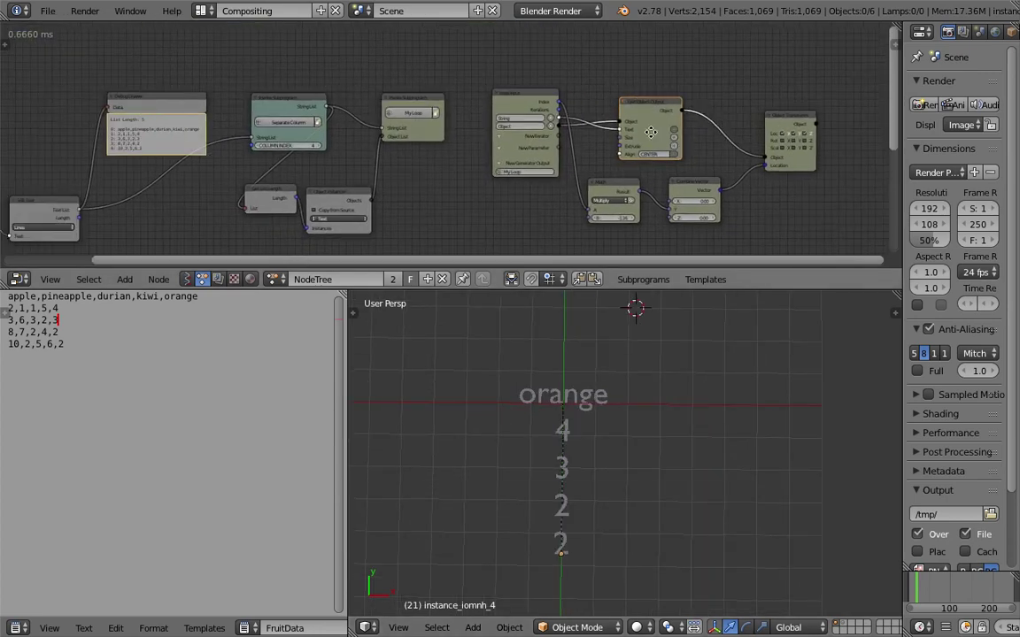
key("ctrl+s")
left_click(573, 127)
Step: Enable Extrude and Size on the Text Object Output, setting Extrude to 0.18 and Size to 1.33
scroll(571, 125, "up", 2)
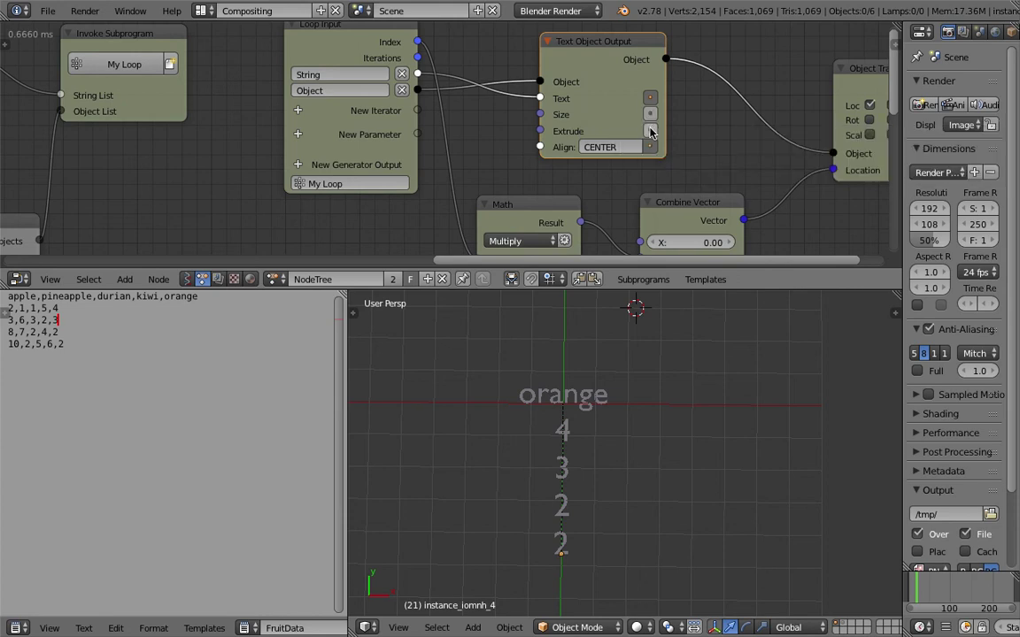
left_click_drag(650, 131, 685, 127)
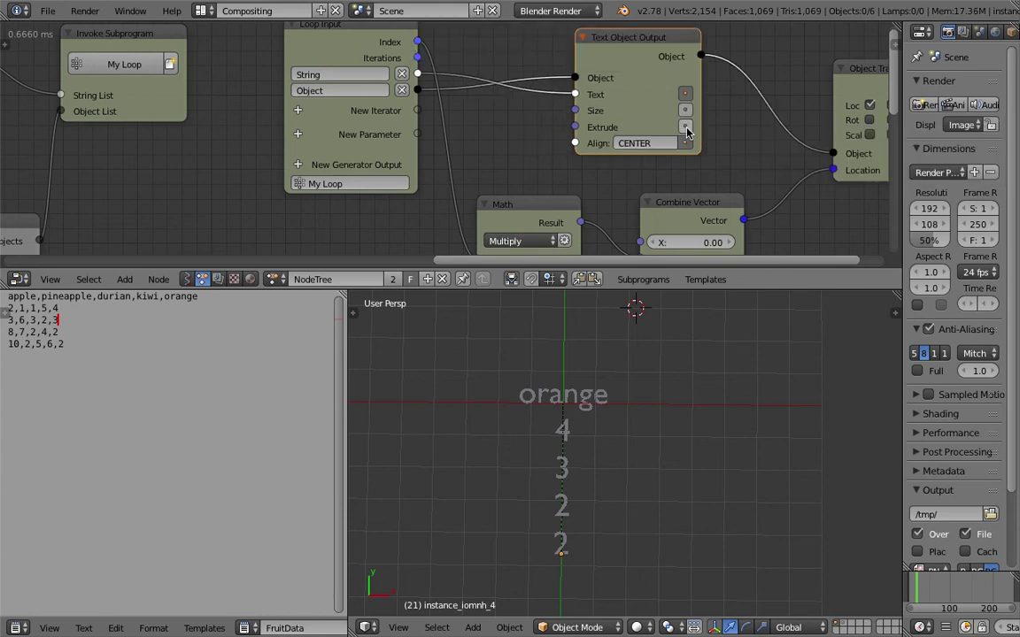
left_click(685, 126)
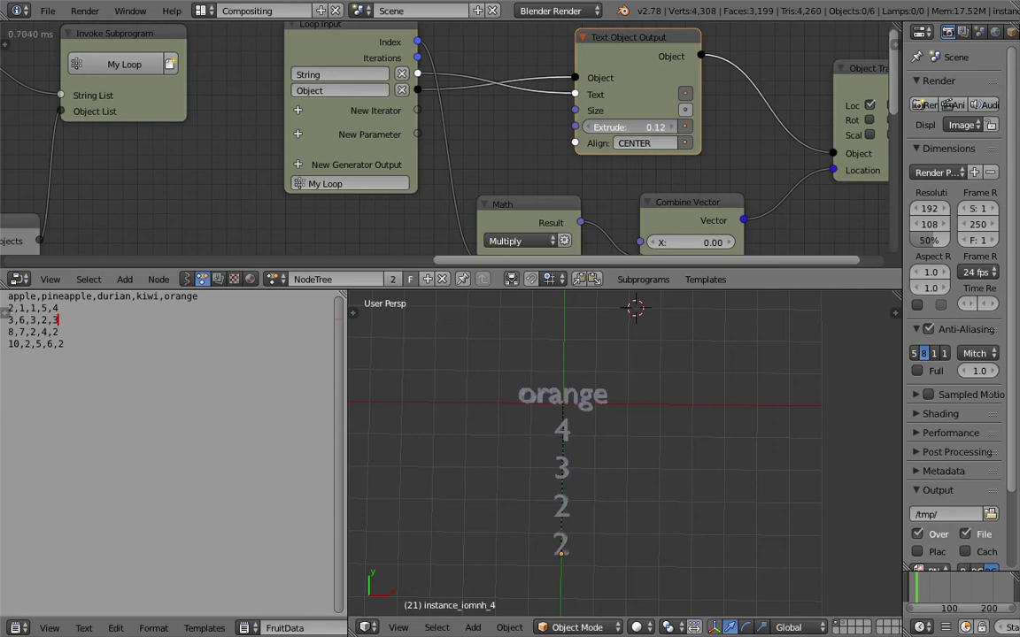
middle_click_drag(637, 354, 608, 354)
left_click(684, 112)
left_click_drag(651, 111, 680, 112)
middle_click_drag(618, 522, 592, 525)
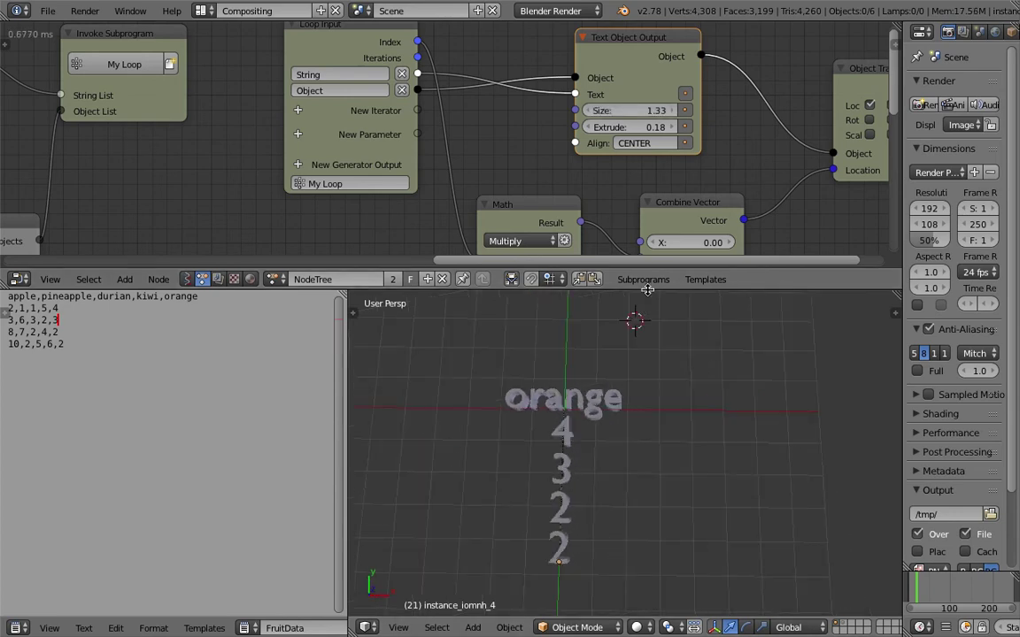
Step: Enlarge the node editor, move the Math and Combine Vector nodes lower, and save the file
left_click_drag(647, 290, 647, 360)
middle_click_drag(576, 252, 552, 243)
left_click_drag(516, 233, 538, 272)
left_click_drag(658, 243, 668, 272)
middle_click_drag(659, 230, 633, 215)
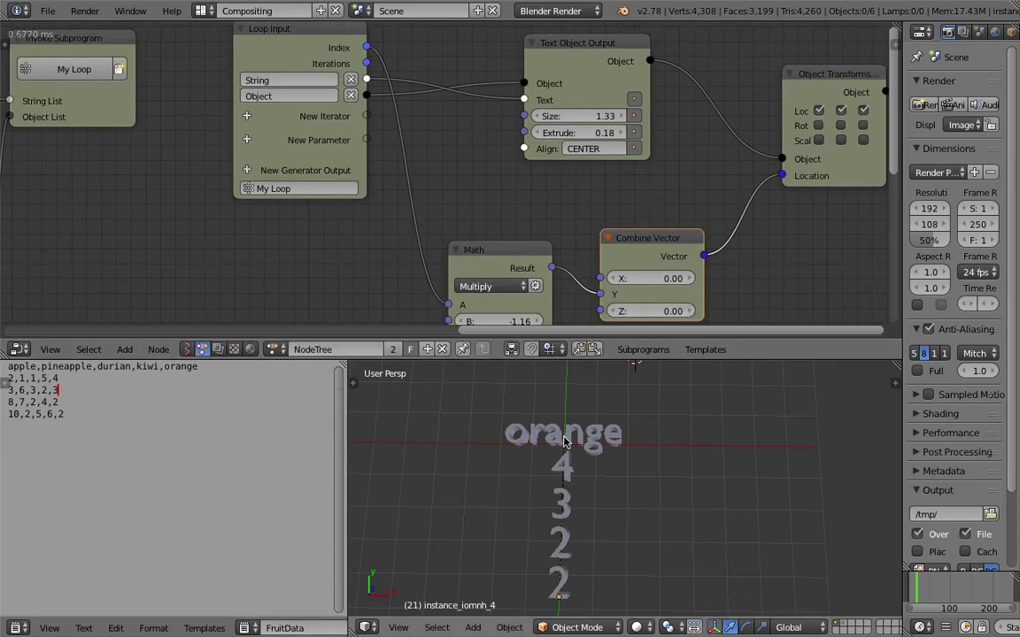
middle_click_drag(568, 456, 596, 439)
key("ctrl+s")
left_click(598, 458)
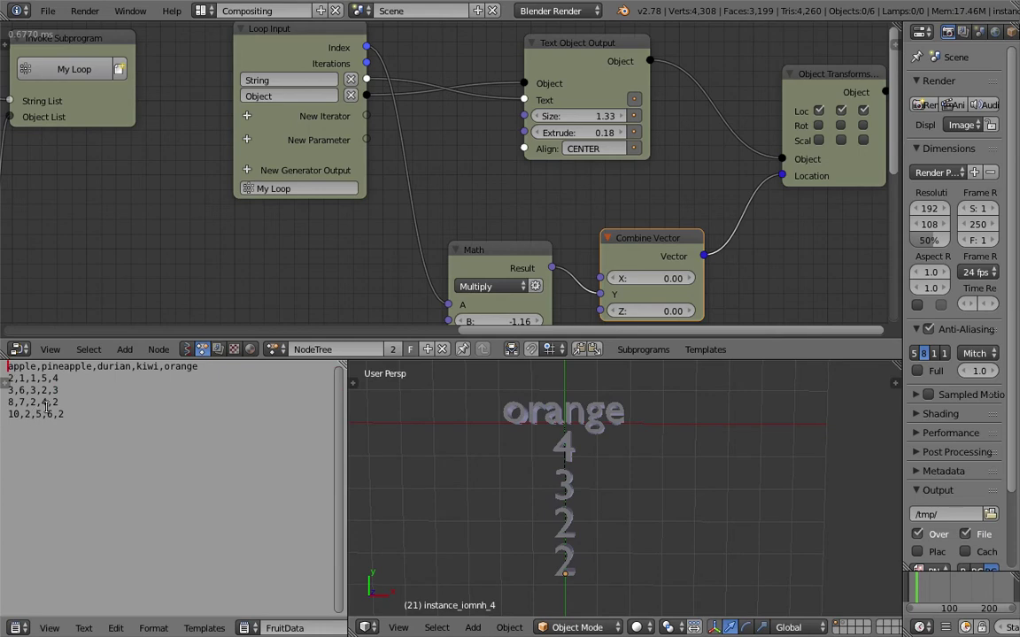
Step: Raise the Math and Combine Vector nodes closer beneath the Text Object Output and save
middle_click_drag(513, 474, 534, 483)
key("ctrl+s")
left_click(533, 483)
scroll(523, 214, "down", 1)
middle_click_drag(523, 214, 507, 203)
left_click_drag(494, 230, 492, 195)
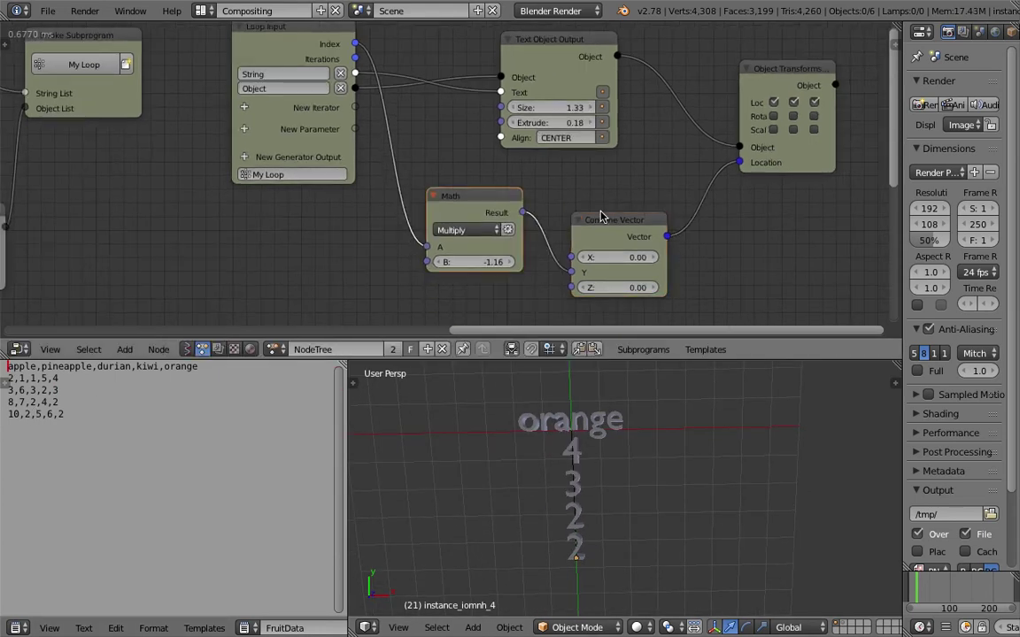
left_click_drag(607, 221, 608, 206)
key("ctrl+s")
left_click(608, 207)
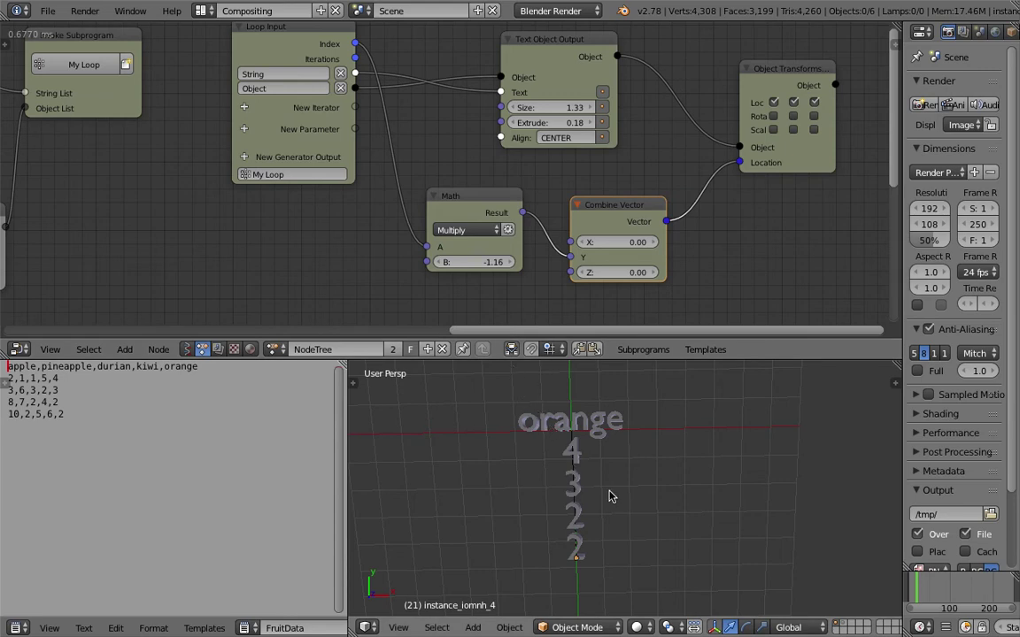
Step: Add a Create Float List node below the Loop Input node
scroll(592, 436, "up", 2)
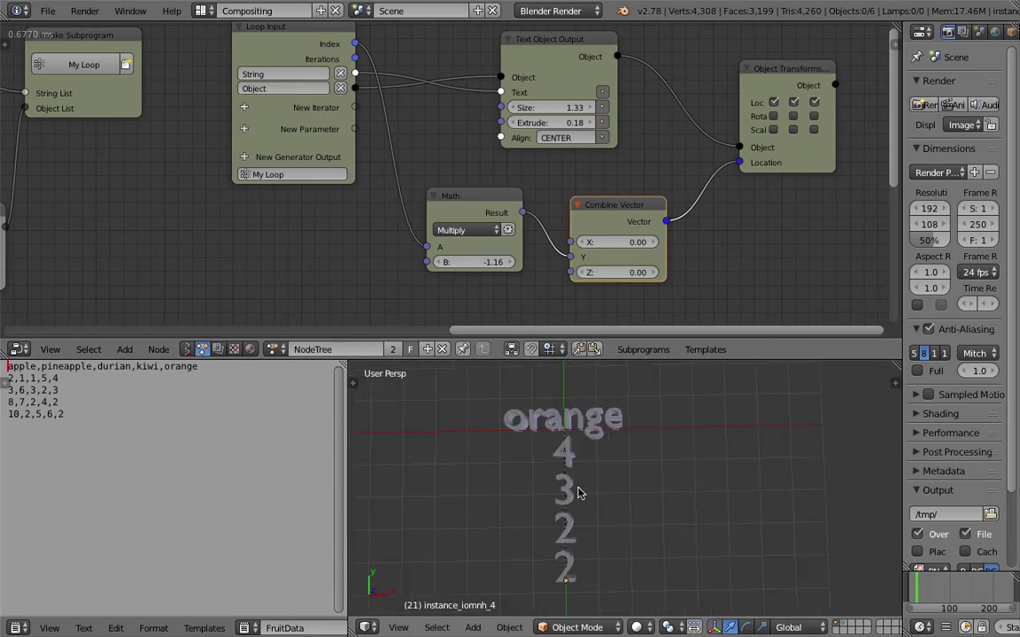
scroll(291, 234, "down", 1)
middle_click_drag(291, 234, 357, 243)
key("shift+a")
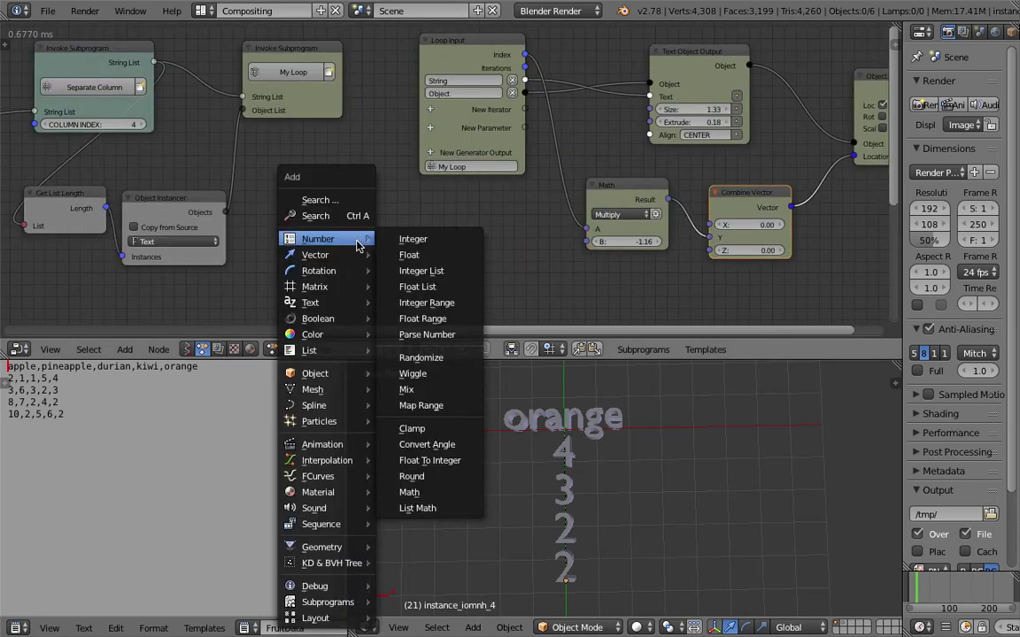
left_click(351, 216)
type("list")
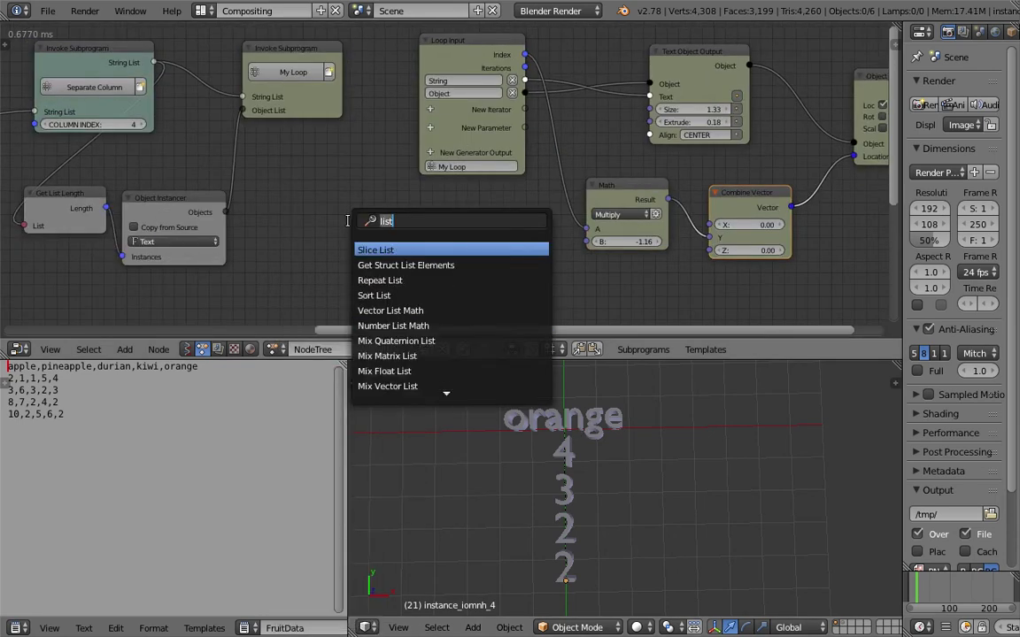
type("create l")
key("BackSpace")
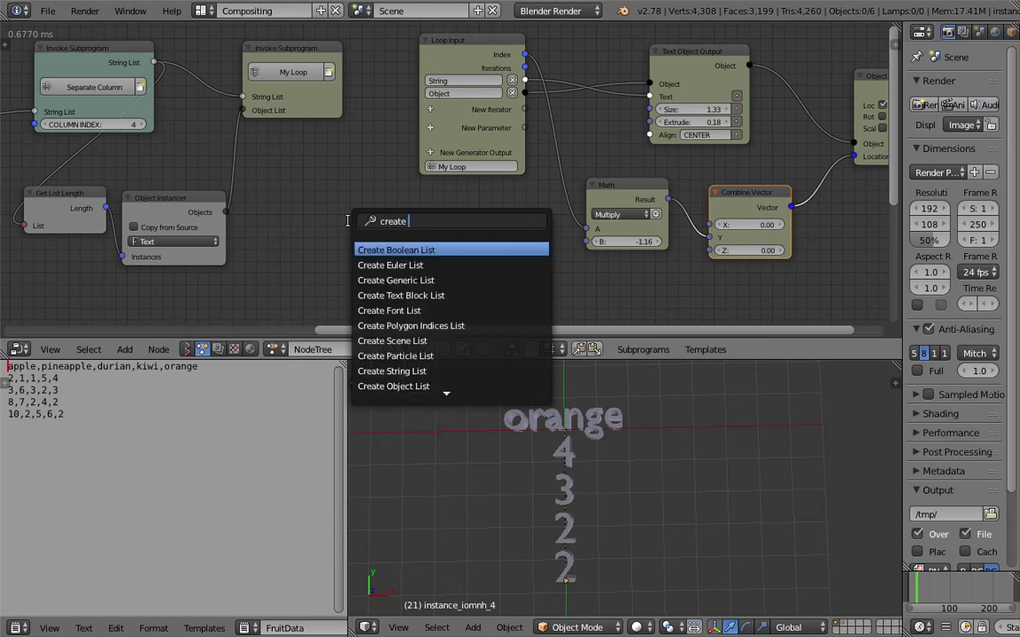
key("Down")
key("Down")
key("Down")
key("Down")
key("Down")
key("Down")
key("Down")
key("Down")
key("Down")
key("Down")
key("Down")
key("Down")
key("Down")
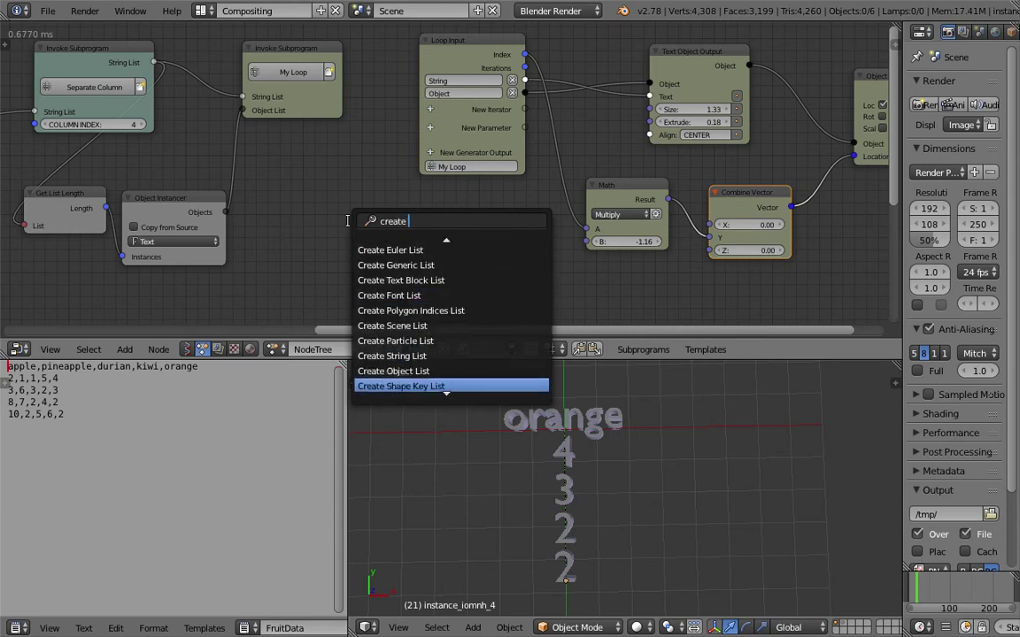
key("Down")
key("Up")
key("Up")
key("Up")
key("Return")
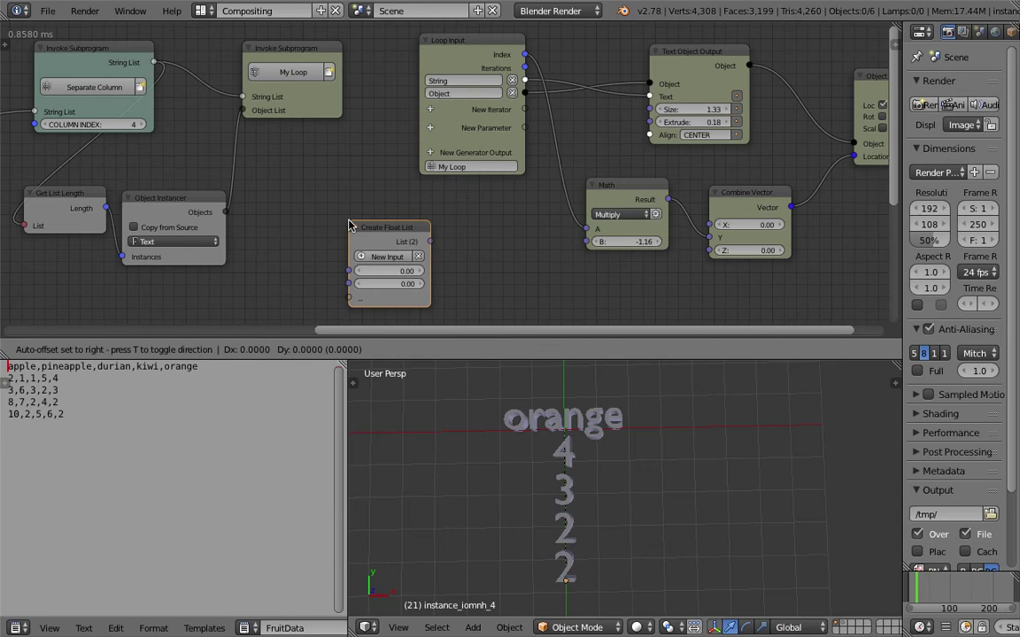
left_click(383, 207)
Step: Add a Fill List node, feed it the Create Float List output, and raise its Length to 5
key("shift+a")
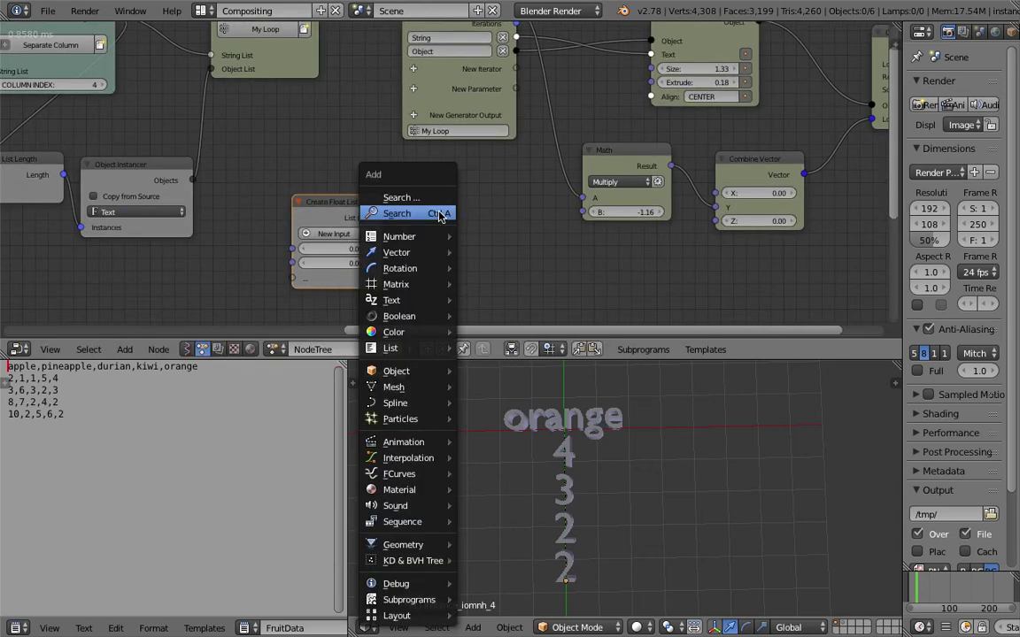
mouse_move(458, 348)
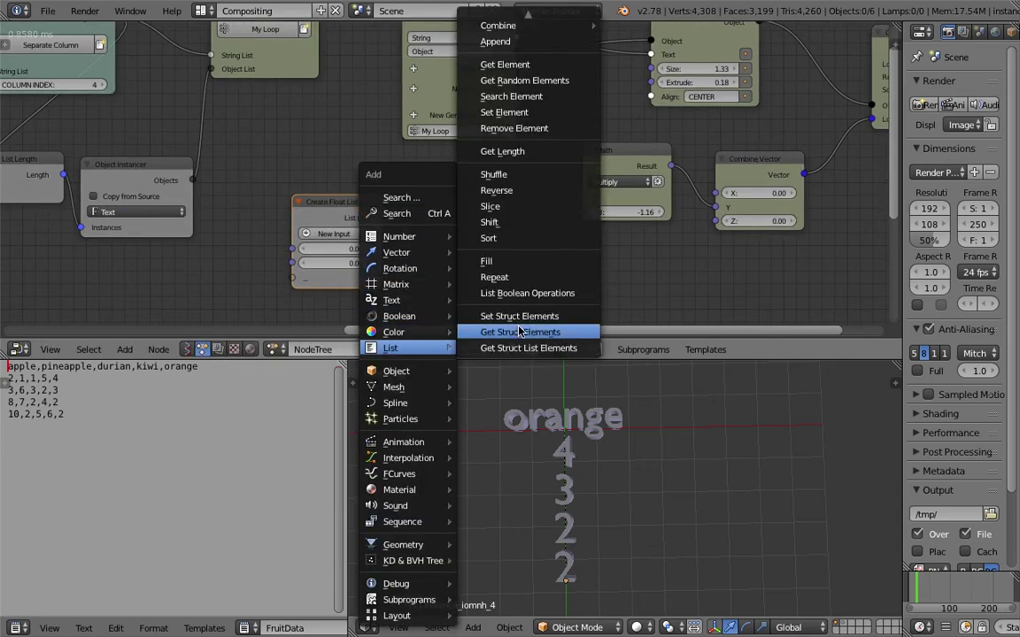
left_click(489, 261)
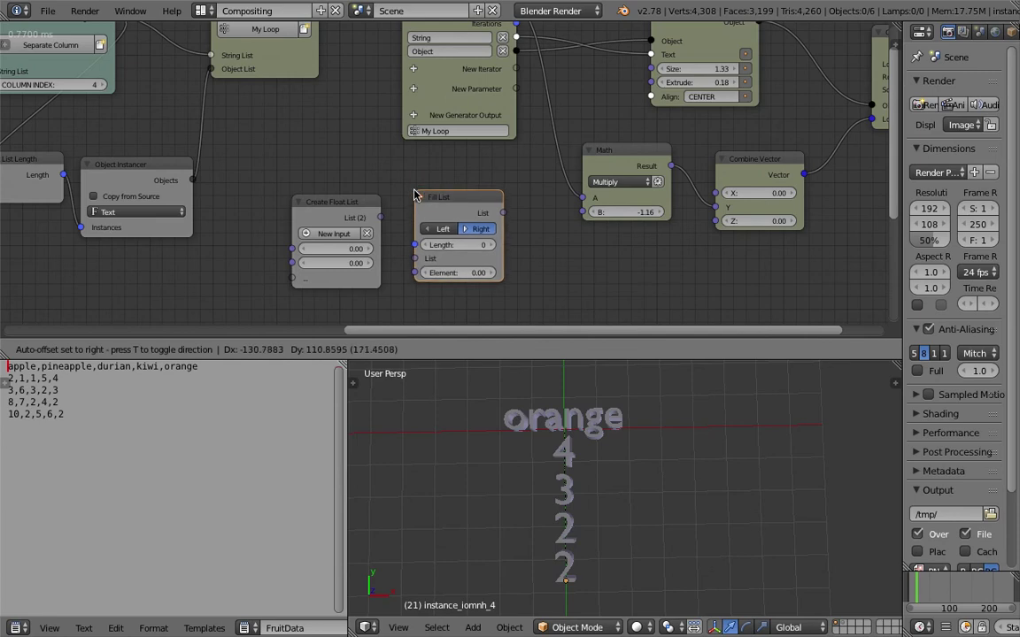
left_click(451, 229)
left_click_drag(327, 225, 406, 281)
scroll(432, 228, "up", 1)
scroll(433, 237, "up", 1)
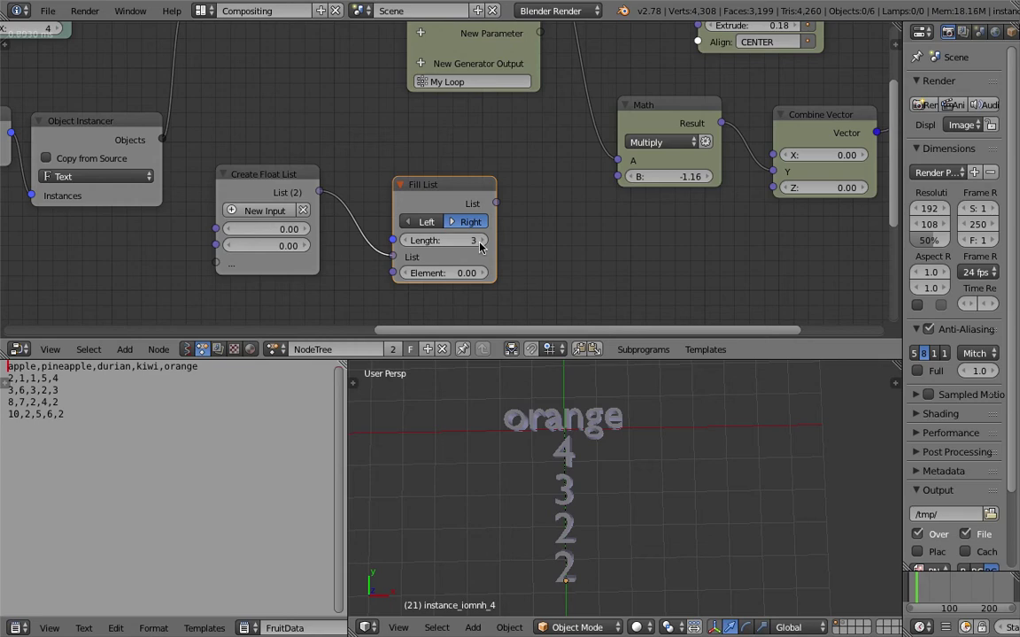
Step: Add a Debug Drawer node and connect the Fill List output to its Data input
middle_click_drag(530, 243, 512, 216)
key("shift+a")
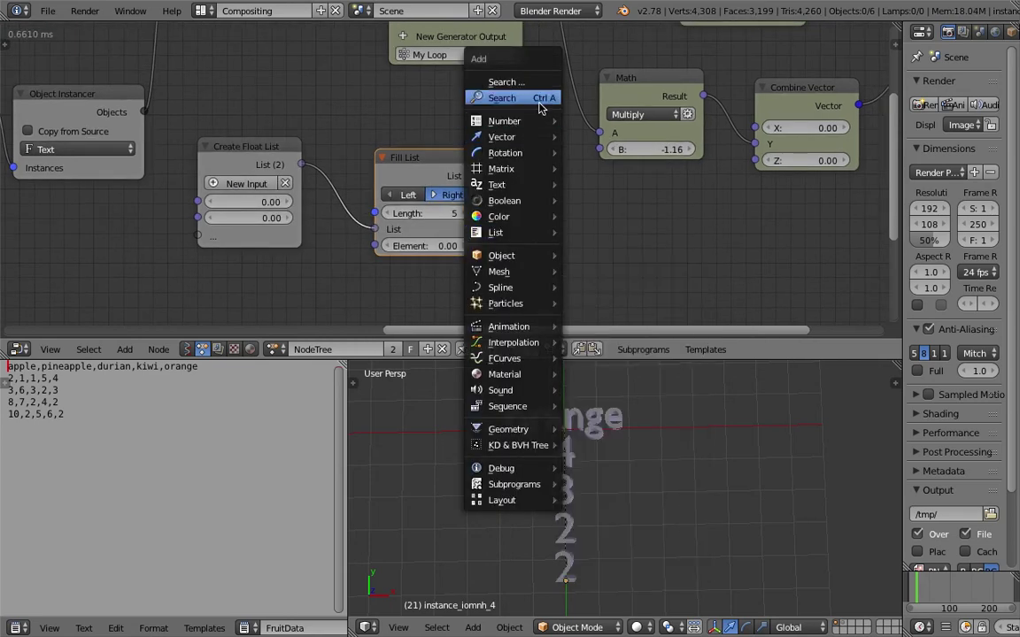
left_click(535, 98)
type("debug")
key("Down")
key("Up")
key("Down")
key("Down")
key("Down")
key("Down")
key("Up")
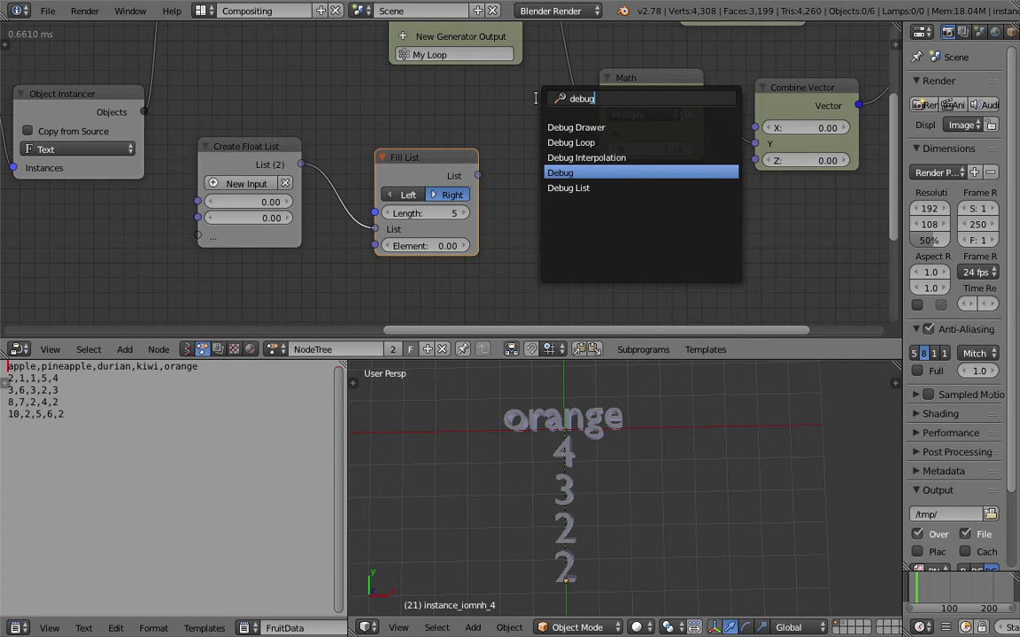
key("Up")
key("Up")
key("Up")
key("Return")
left_click(539, 193)
left_click_drag(478, 175, 536, 221)
left_click_drag(442, 177, 438, 191)
Step: Set the Create Float List values to 2 and 3 and the Fill List Length to 7
left_click(288, 203)
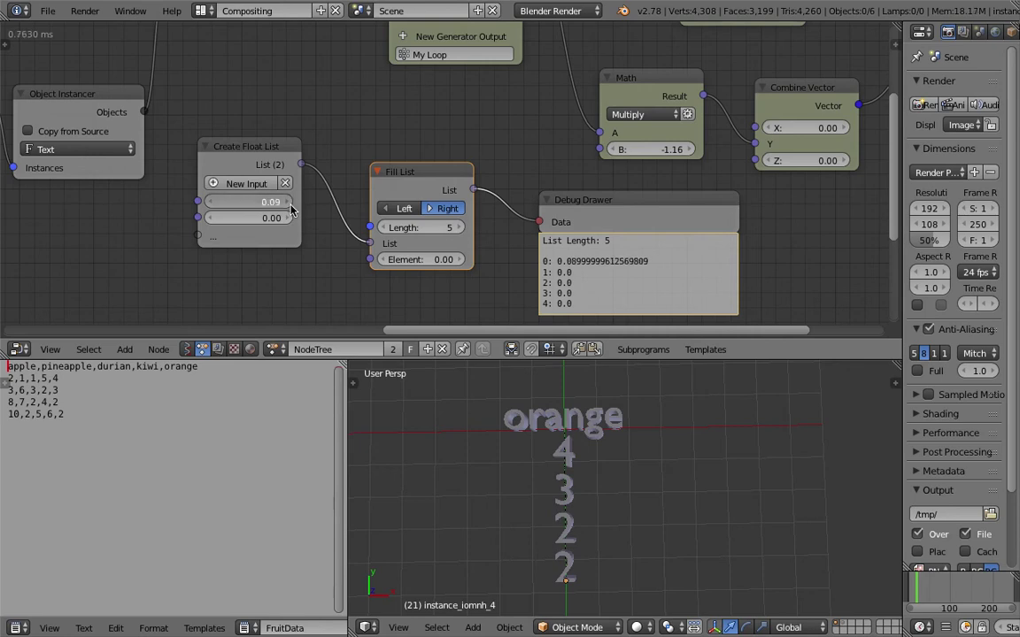
key("Return")
key("Return")
middle_click_drag(335, 233, 324, 216)
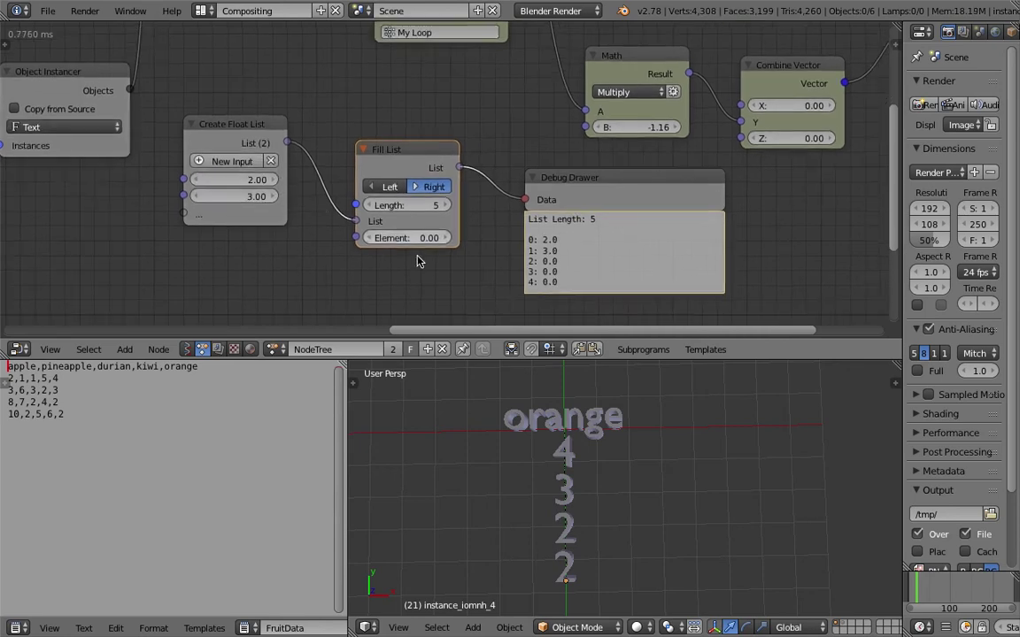
scroll(498, 251, "up", 1)
left_click(449, 207)
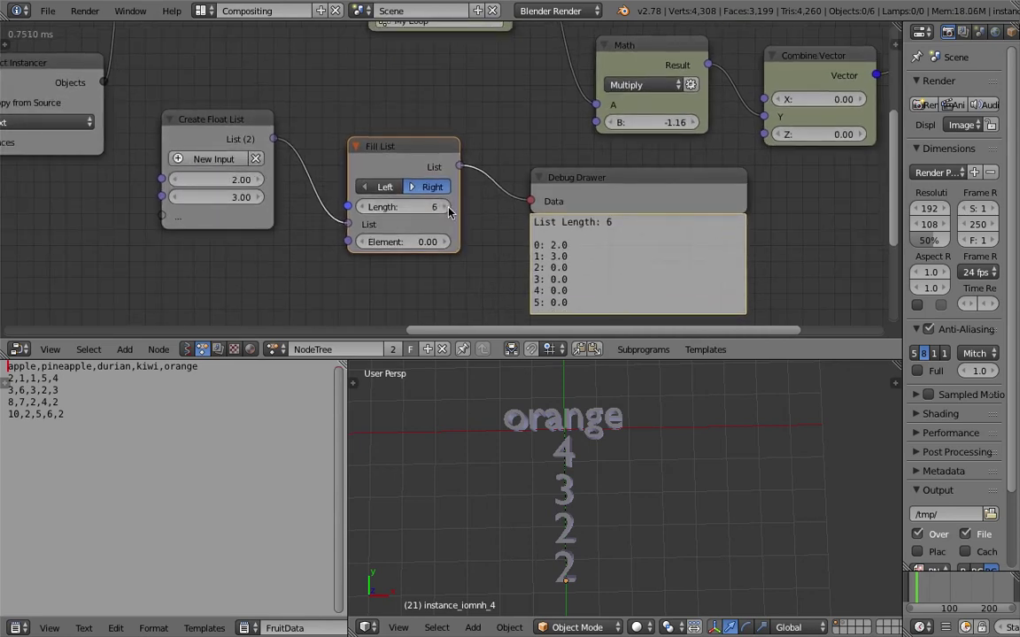
left_click(450, 207)
Step: Enlarge the node editor and move the Create Float List, Fill List and Debug Drawer nodes lower beneath the main tree
left_click_drag(531, 358, 544, 455)
left_click_drag(248, 121, 231, 209)
left_click_drag(392, 183, 364, 244)
left_click_drag(605, 194, 550, 239)
middle_click_drag(521, 200, 515, 162)
scroll(518, 183, "up", 1)
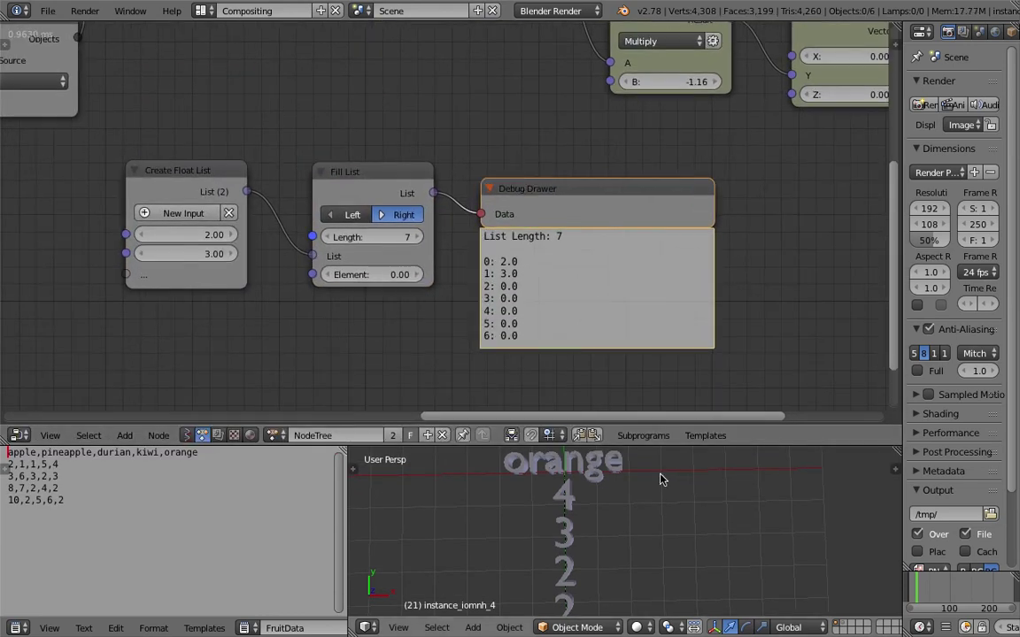
Step: Highlight the fruit names header row in FruitData, give the 3D view slightly more height, and save the file
scroll(657, 498, "down", 3)
left_click_drag(674, 445, 674, 405)
middle_click_drag(663, 116, 384, 268)
mouse_move(630, 462)
middle_mouse_down()
mouse_move(622, 458)
mouse_move(634, 473)
middle_mouse_up()
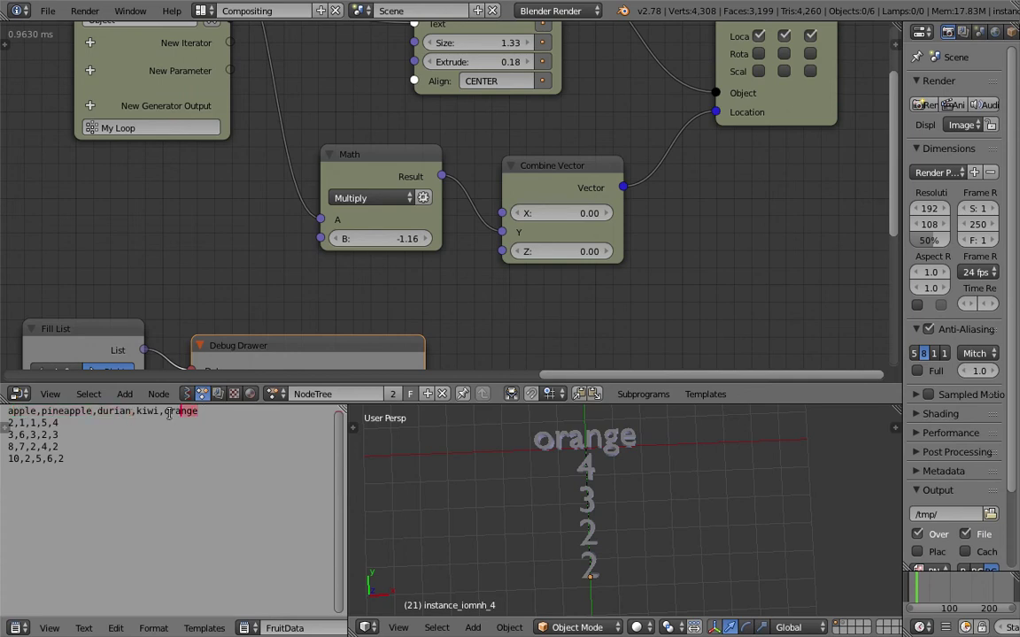
left_click(555, 484)
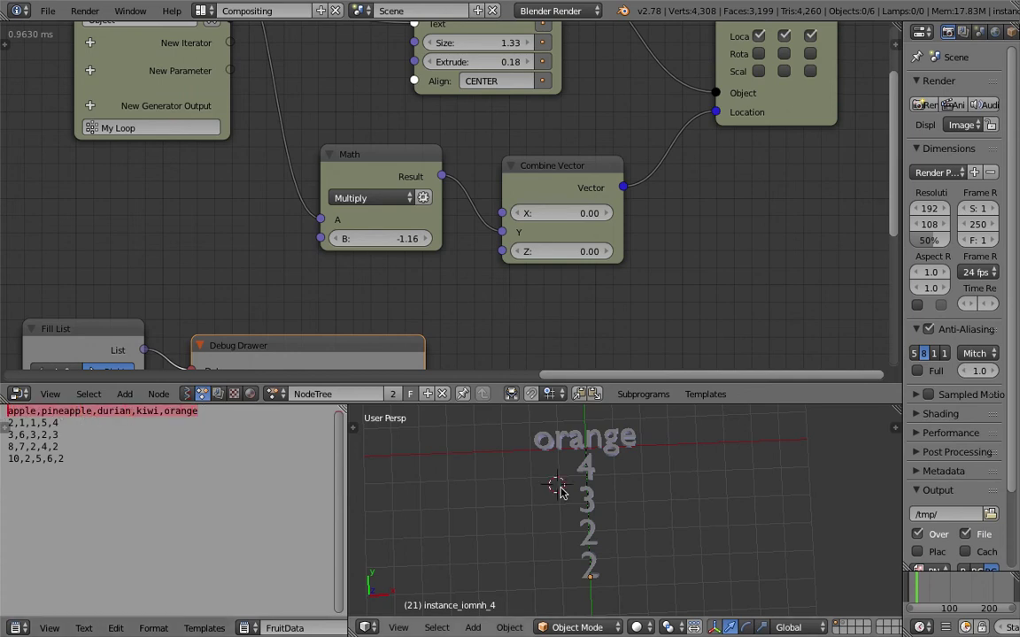
middle_click_drag(559, 487, 582, 503)
key("ctrl+s")
left_click(584, 503)
Step: Increase the height of the FruitData text and 3D view areas, reselect the fruit header row, and save
left_click_drag(657, 404, 655, 320)
key("ctrl+s")
left_click(642, 423)
left_click(212, 328)
left_click_drag(212, 328, 3, 329)
mouse_move(625, 422)
middle_mouse_down()
mouse_move(642, 430)
mouse_move(606, 414)
middle_mouse_up()
key("ctrl+s")
left_click(605, 414)
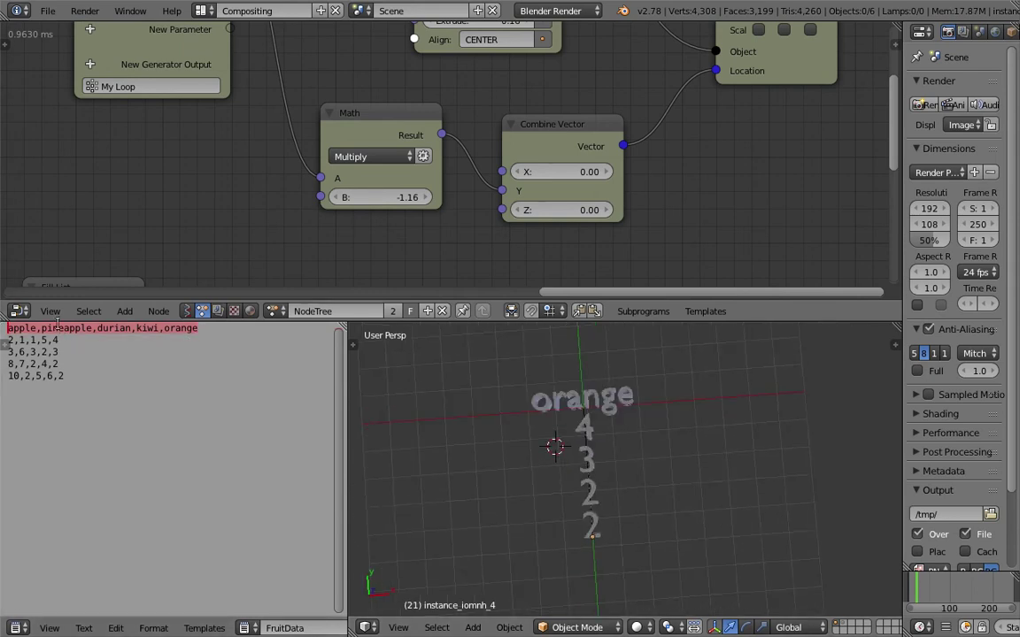
middle_click_drag(533, 421, 528, 416)
key("ctrl+s")
left_click(528, 381)
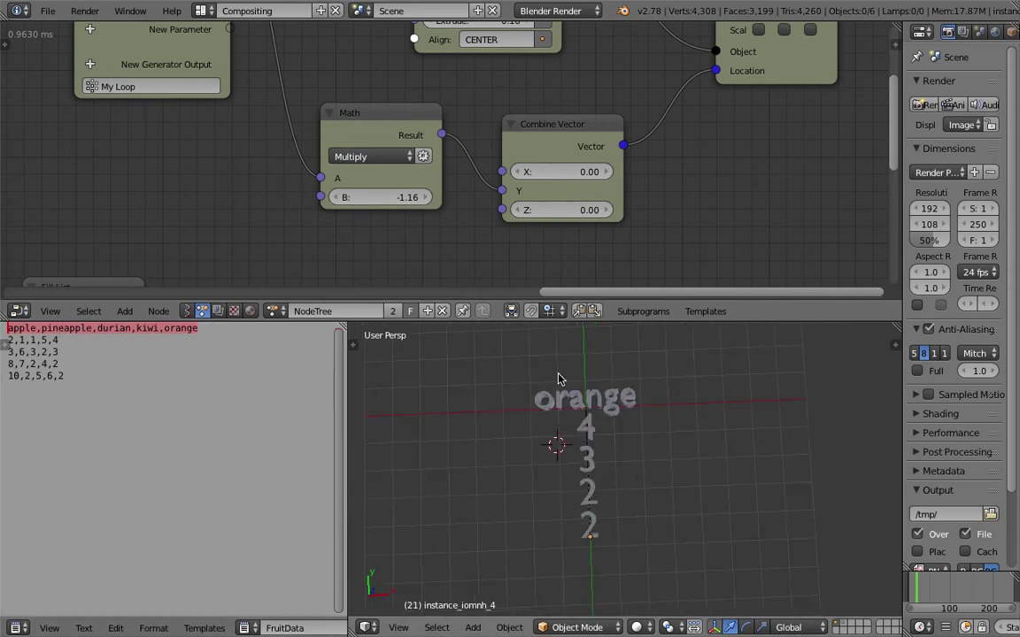
Step: Set the Create Float List values to 5 and 0.2 and save the file
middle_click_drag(182, 160, 317, 107)
scroll(243, 223, "down", 2)
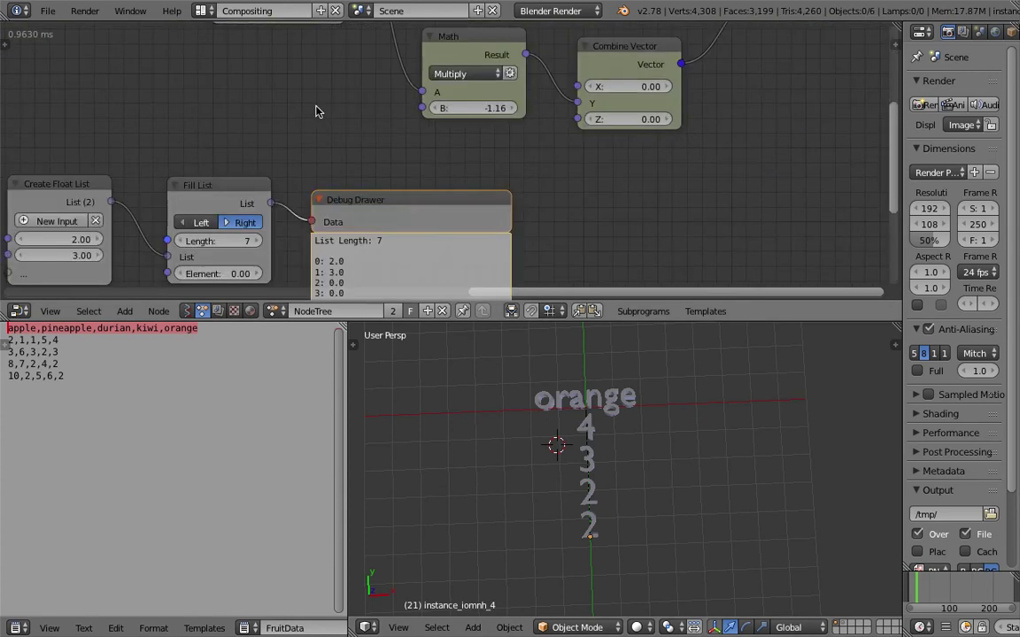
middle_click_drag(225, 192, 288, 127)
scroll(221, 146, "up", 1)
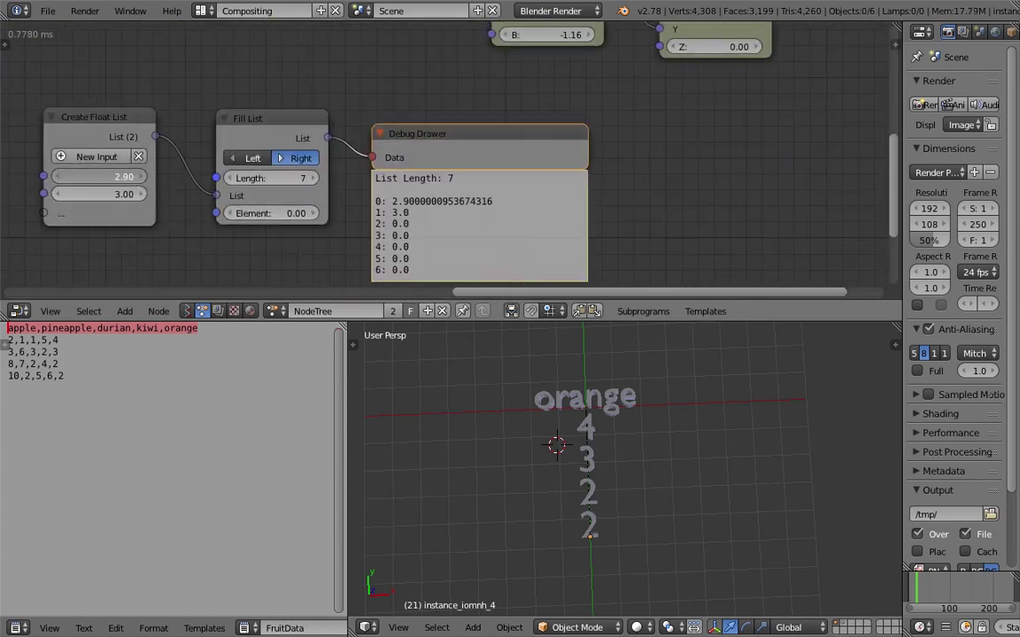
type("5")
key("Return")
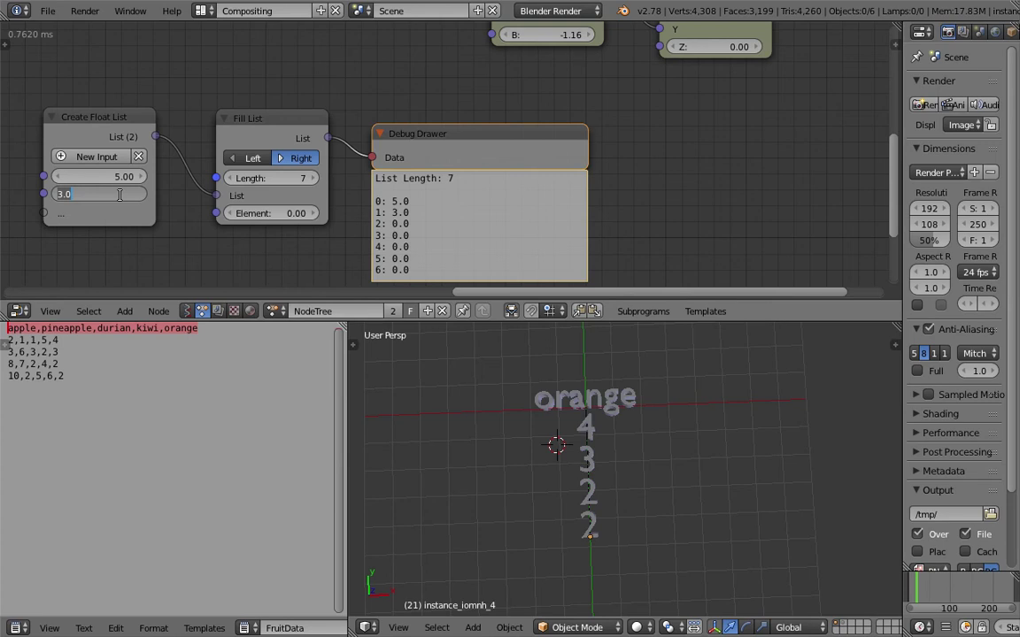
type("0.2")
key("Return")
key("ctrl+s")
left_click(108, 193)
middle_click_drag(249, 226, 269, 217)
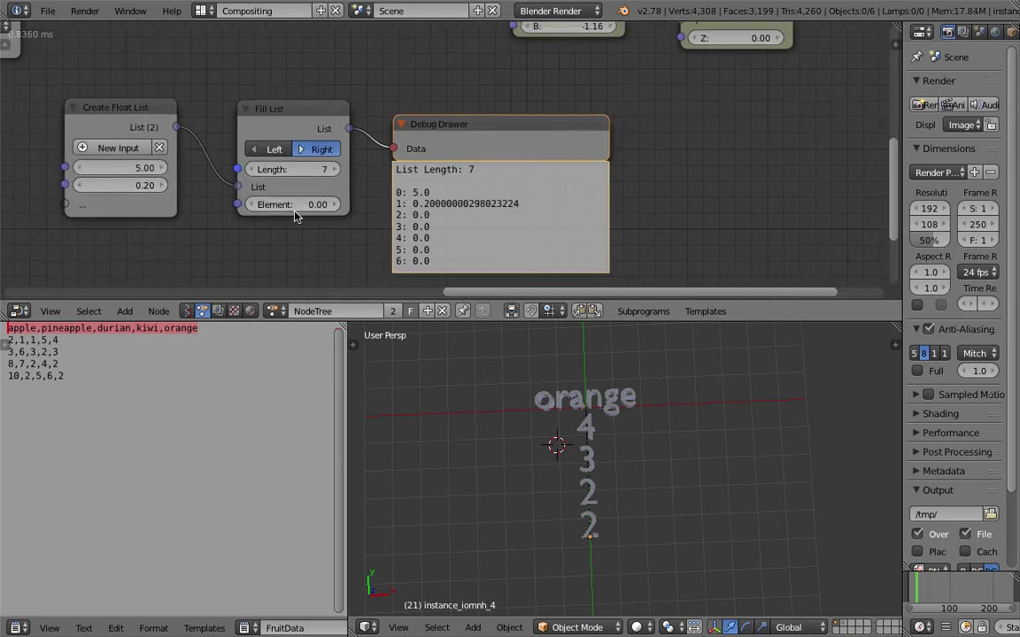
Step: Set the Fill List Element to 0.03 and the second Create Float List value to 0.3, saving in between
left_click_drag(324, 205, 327, 205)
left_click_drag(158, 186, 162, 187)
middle_click_drag(255, 245, 293, 241)
key("ctrl+s")
left_click(293, 241)
left_click(186, 187)
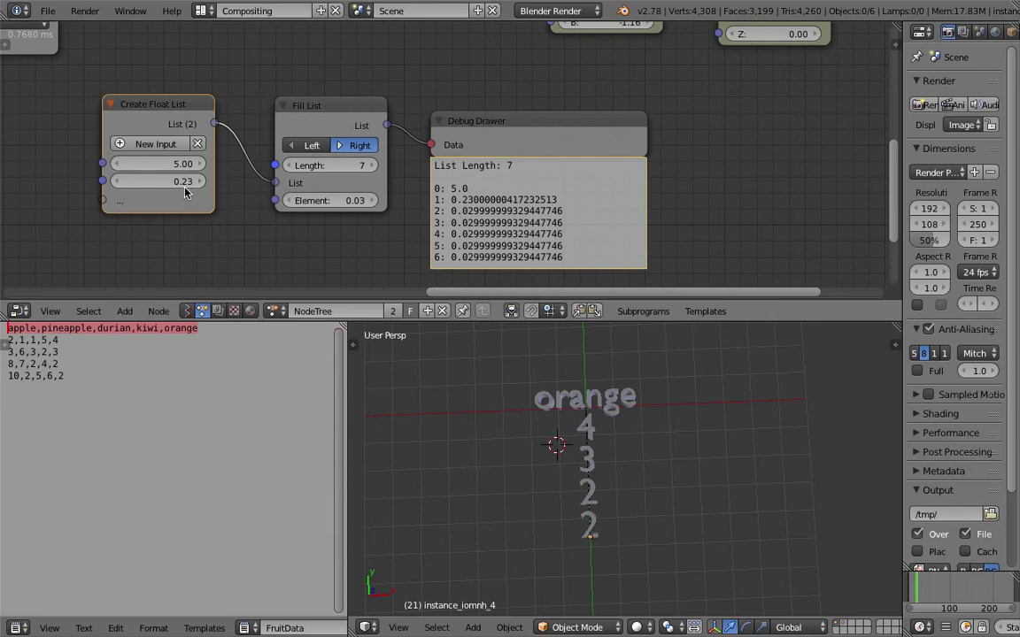
type("0.3")
key("Return")
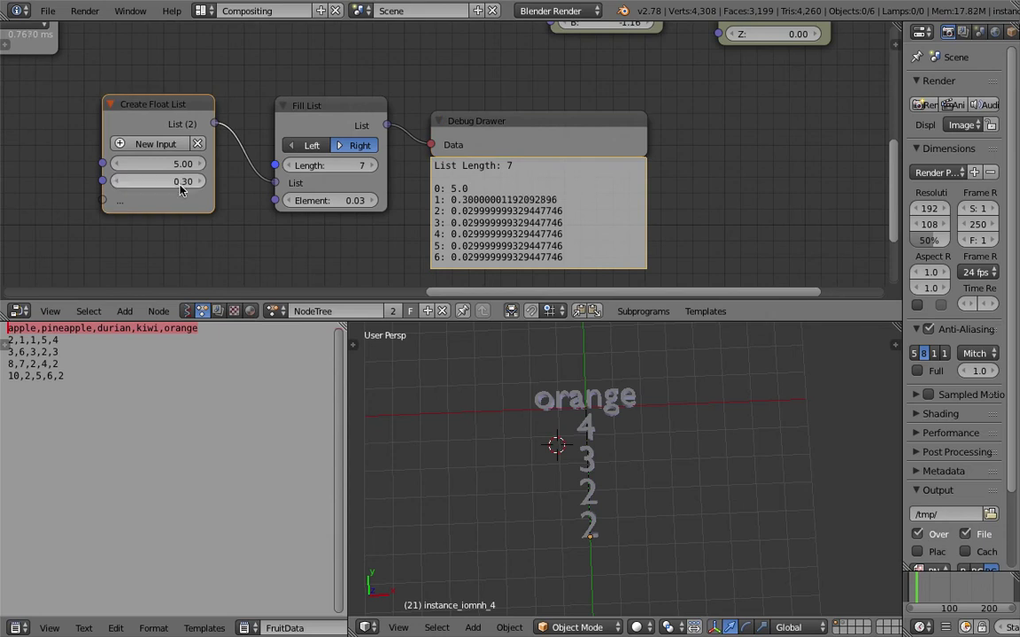
Step: Set the Fill List Length to 5 and its Element to 0.3
left_click(290, 167)
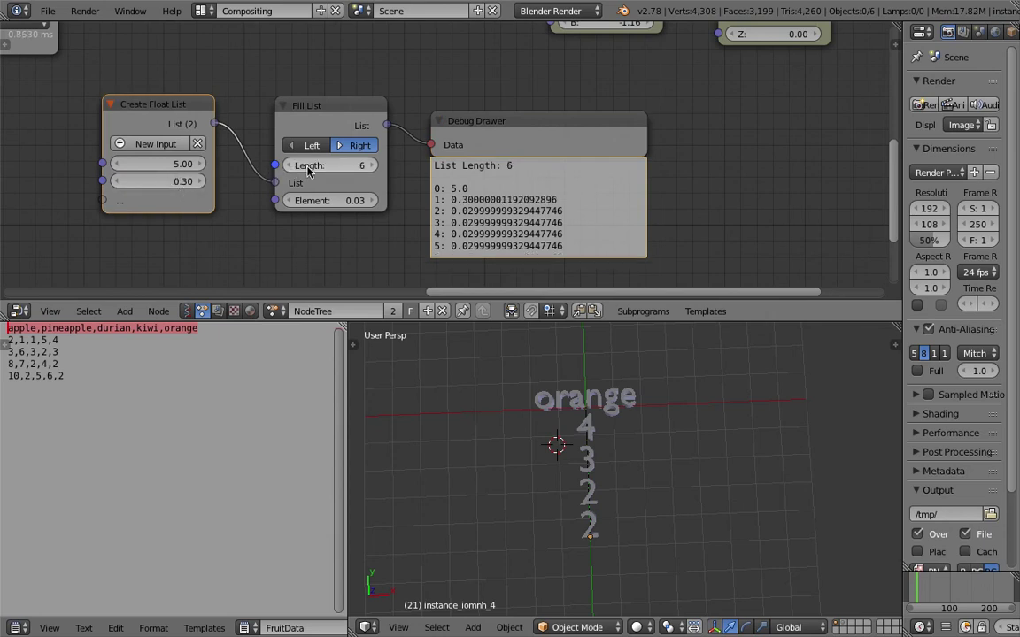
left_click(299, 166)
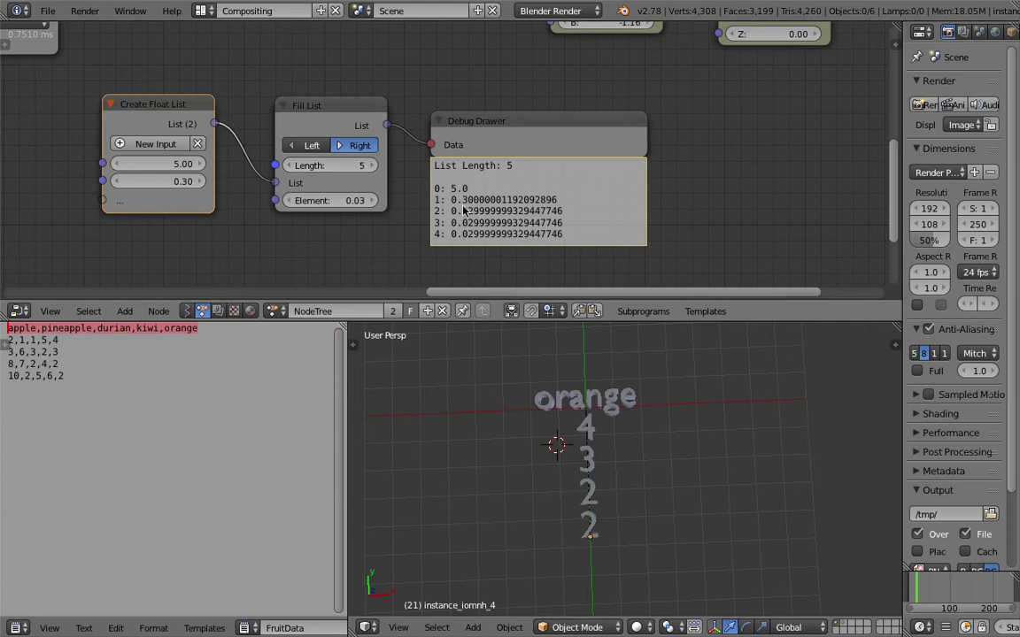
scroll(512, 224, "up", 3)
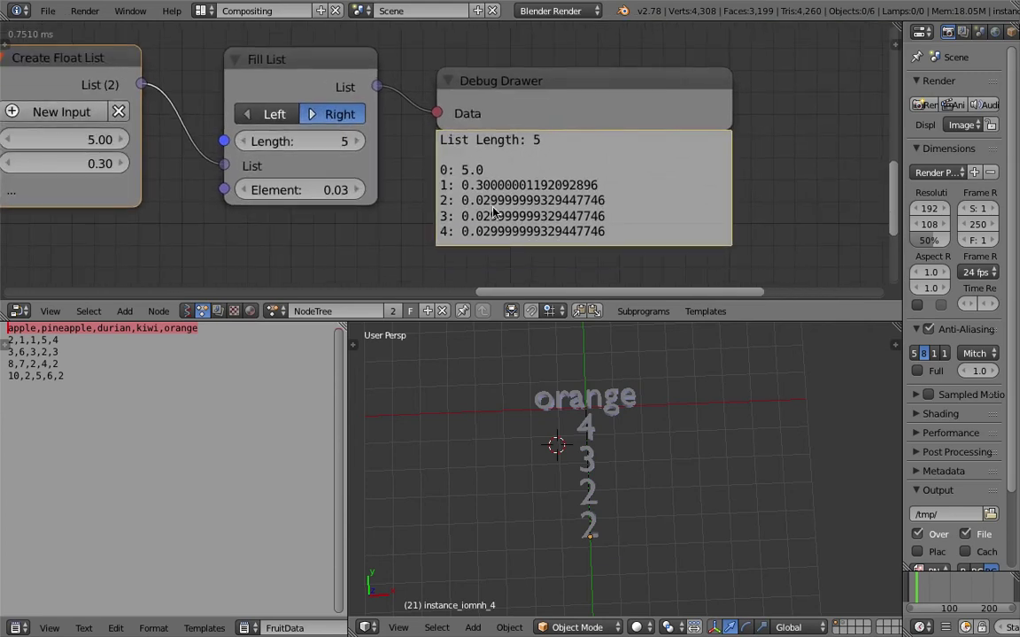
scroll(485, 206, "down", 2)
left_click(384, 182)
left_click(385, 182)
left_click(384, 182)
left_click(384, 182)
left_click(385, 182)
left_click(384, 183)
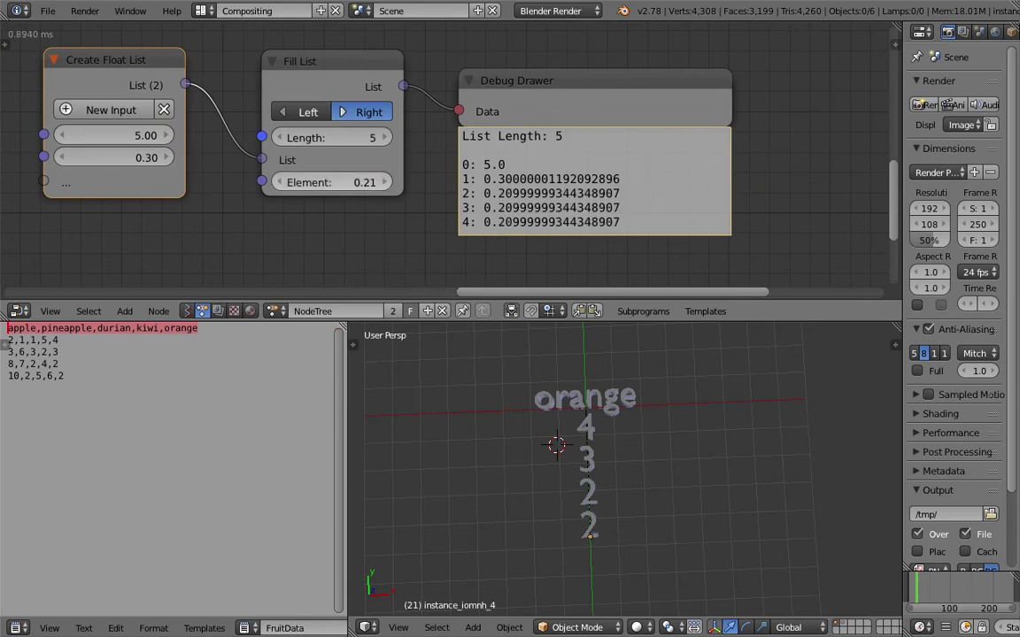
left_click(372, 182)
type("0.3")
key("Return")
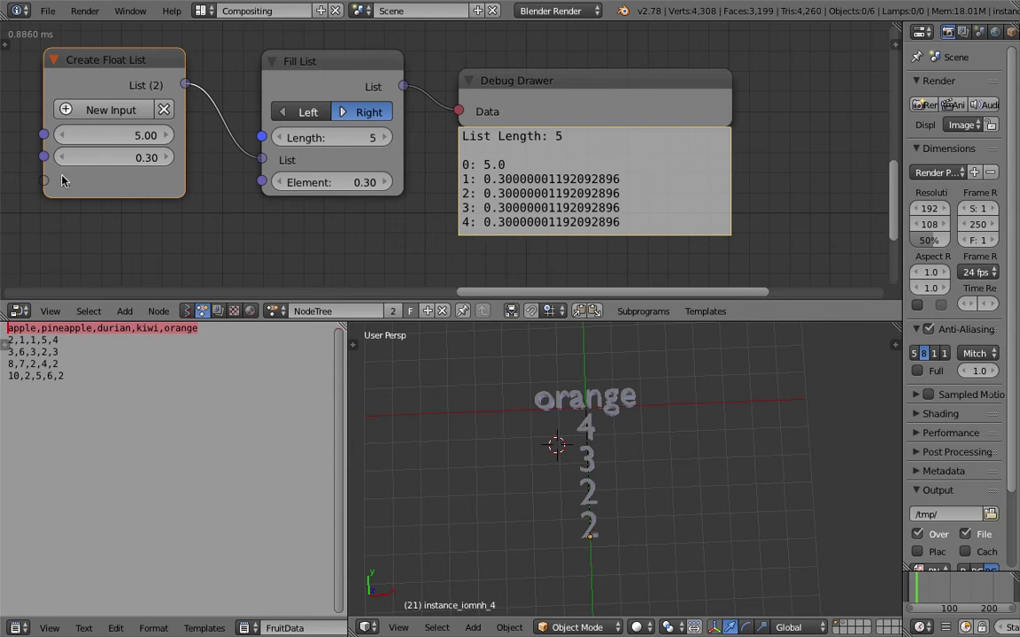
Step: Remove the second Element input from the Create Float List node, hide the node properties, and save
left_click_drag(112, 61, 113, 68)
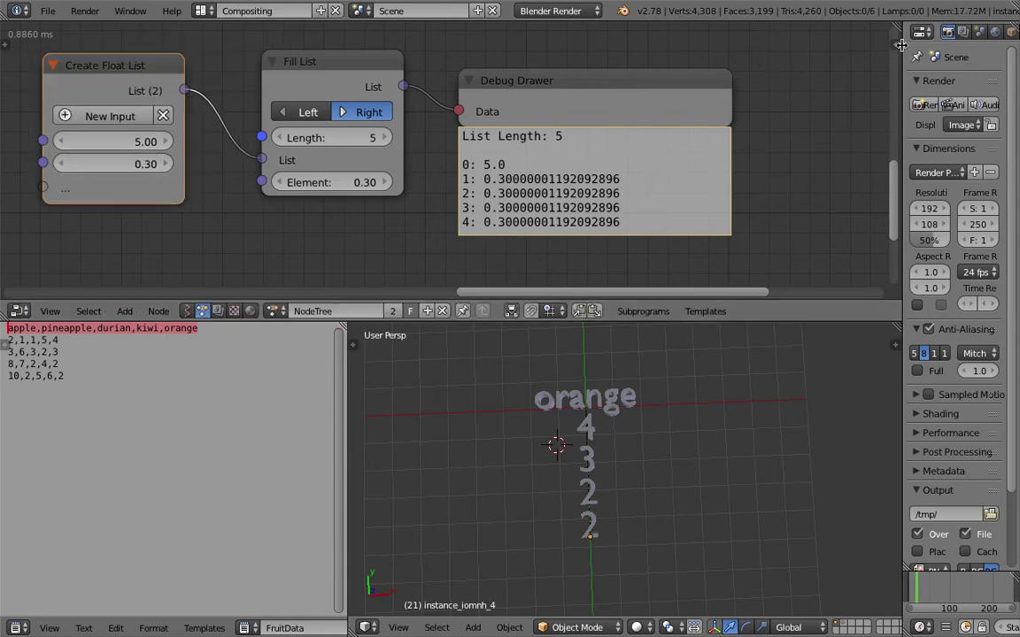
key("n")
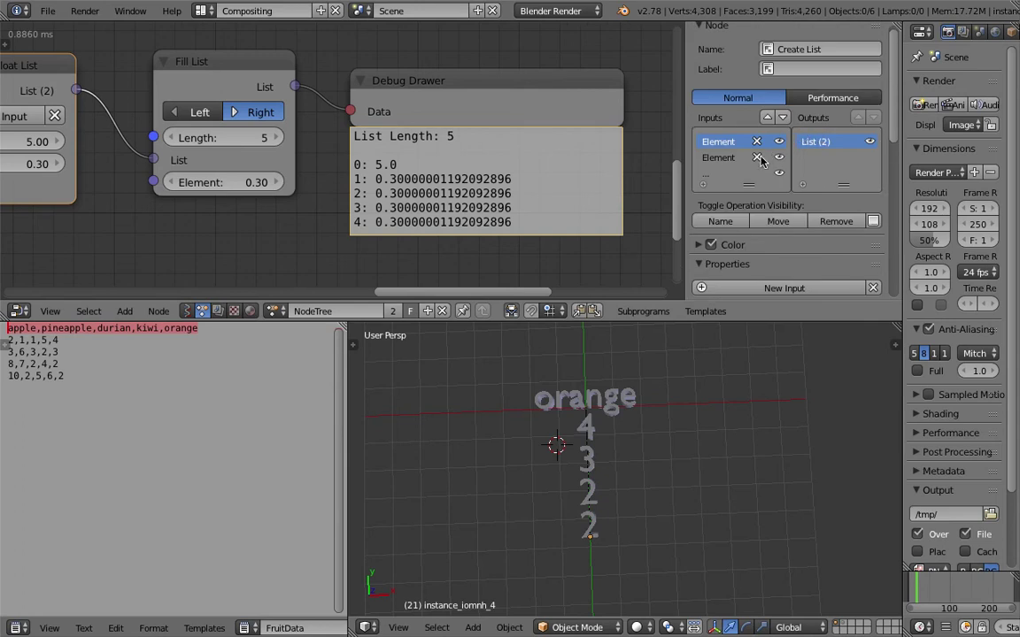
left_click(757, 157)
left_click_drag(685, 131, 936, 159)
scroll(257, 168, "down", 2)
middle_click_drag(251, 166, 274, 177)
key("ctrl+s")
left_click(274, 177)
Step: Enlarge the node editor and move the My Loop Invoke Subprogram node nearer to the Loop Input node
scroll(406, 130, "down", 3)
scroll(407, 131, "down", 1)
middle_click_drag(406, 131, 413, 181)
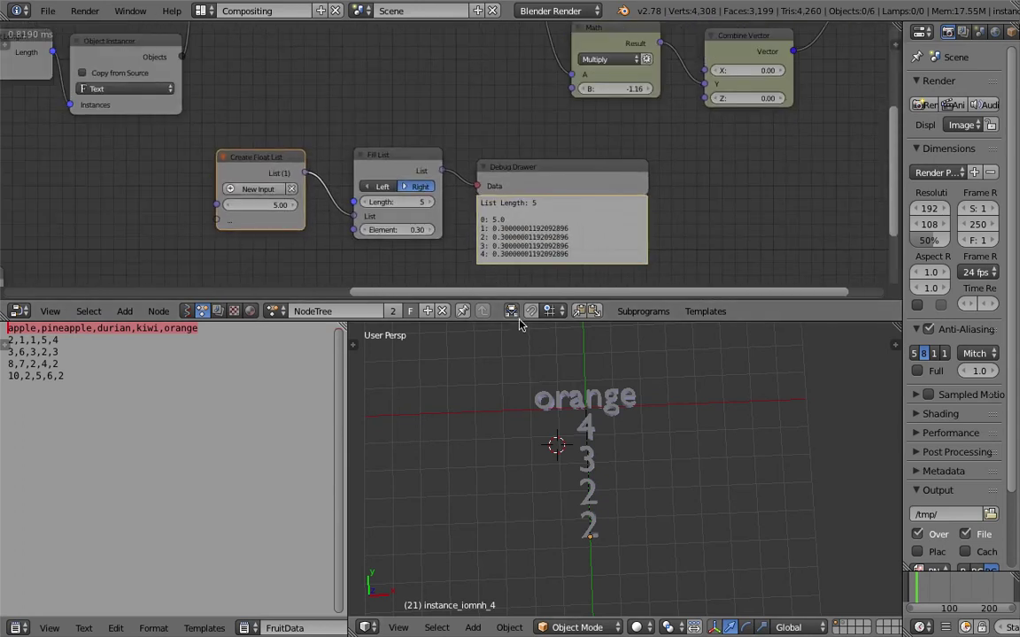
left_click_drag(520, 321, 519, 414)
scroll(485, 130, "down", 1)
middle_click_drag(485, 130, 435, 209)
middle_click_drag(569, 115, 669, 95)
right_click_drag(361, 94, 387, 112)
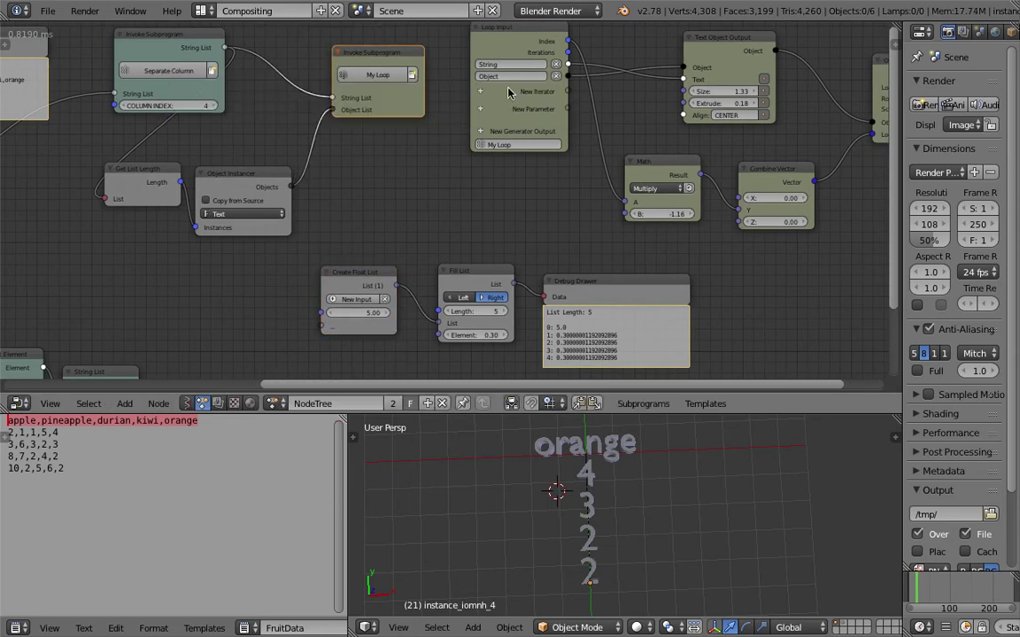
Step: Add a Float List iterator to the Loop Input node and feed the Fill List output into the My Loop node's Float List input
key("ctrl+a")
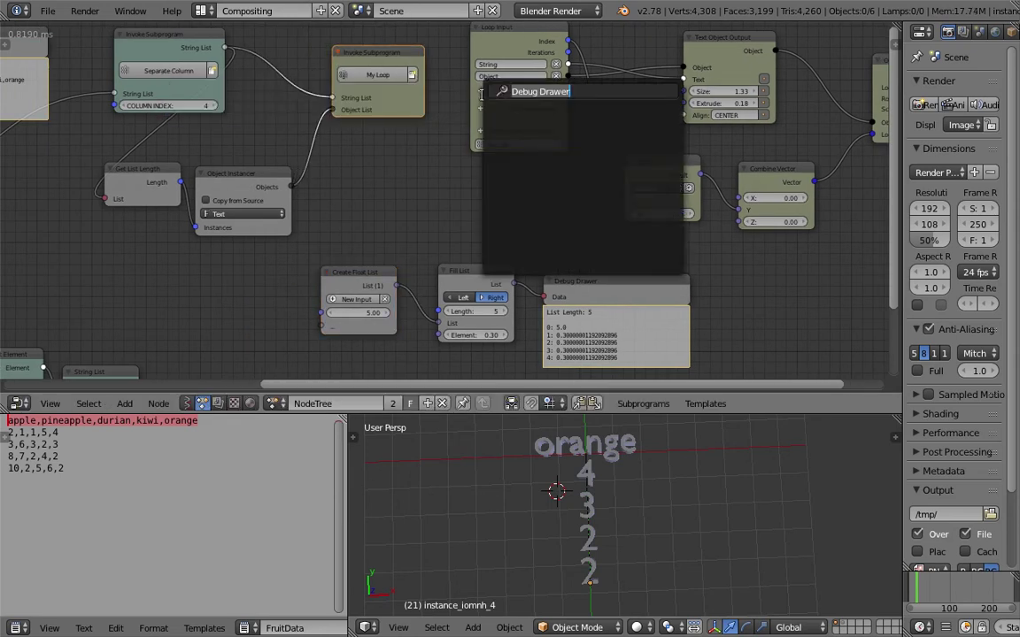
type("flo")
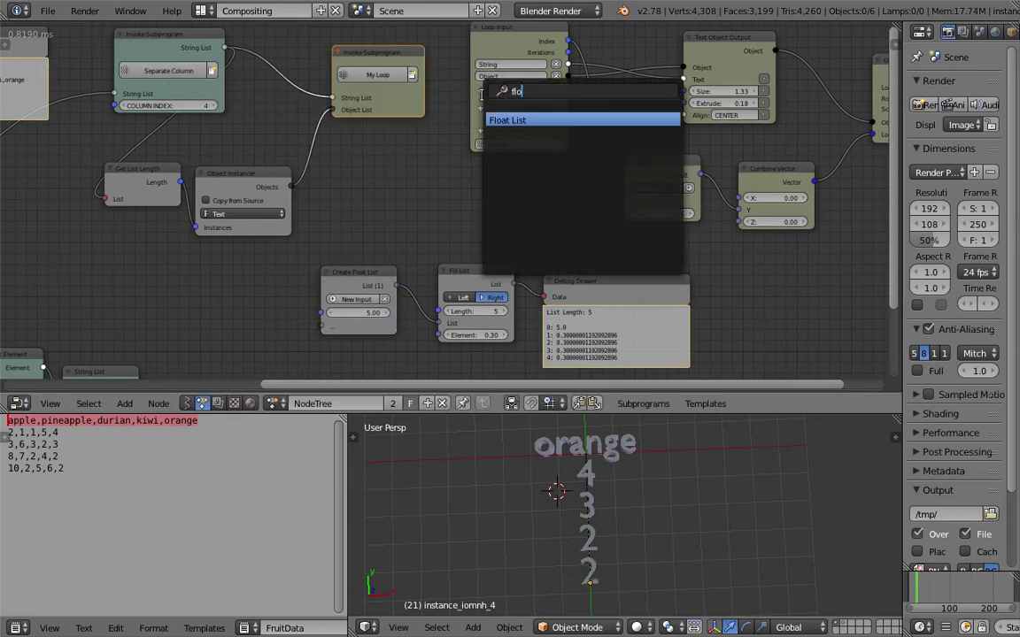
type("at")
key("Return")
left_click_drag(511, 285, 332, 122)
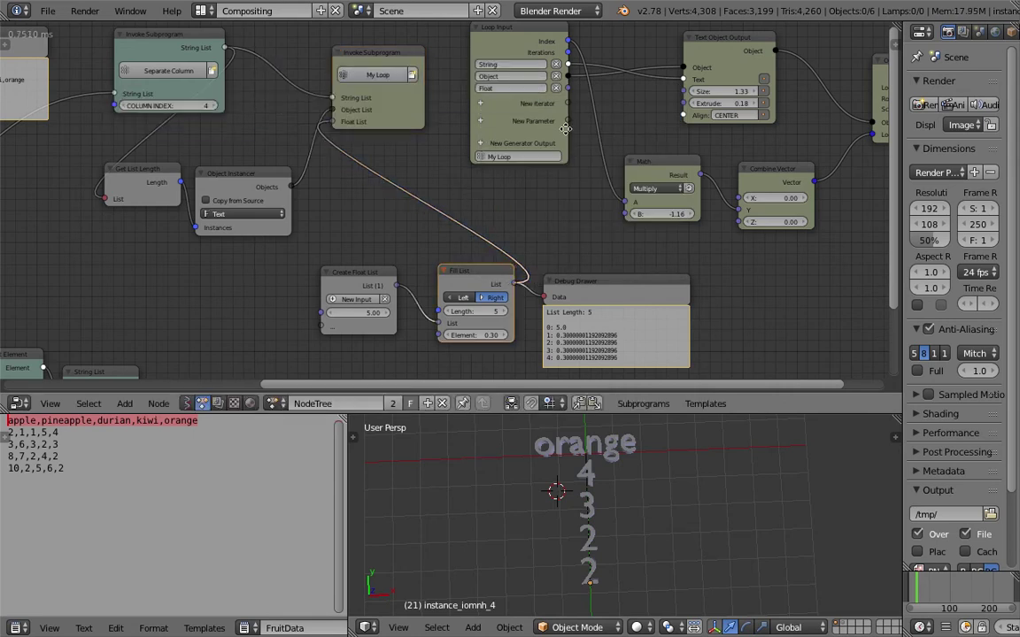
Step: Connect the Loop Input's Float output to the Size input of the Text Object Output node, and save
middle_click_drag(489, 139, 468, 138)
left_click_drag(549, 90, 550, 91)
left_click_drag(654, 110, 662, 91)
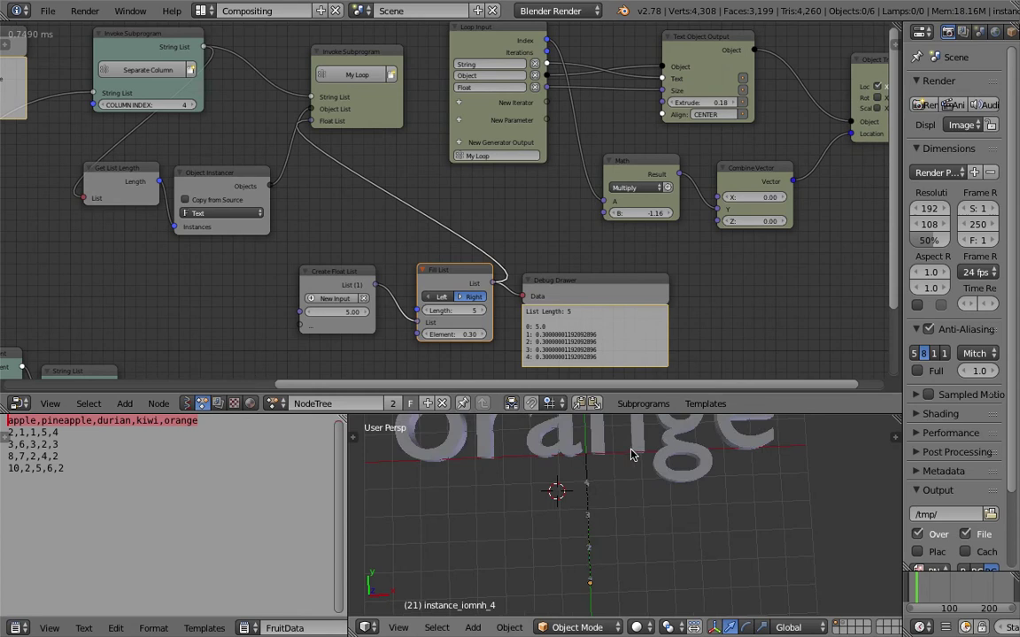
key("ctrl+s")
left_click(623, 487)
Step: Reduce the Create Float List value and set the Fill List Element to 0.99, saving in between
middle_click_drag(285, 233, 289, 207)
scroll(292, 212, "up", 3)
mouse_move(325, 303)
left_mouse_down()
mouse_move(346, 303)
mouse_move(326, 304)
left_mouse_up()
middle_click_drag(325, 305, 334, 269)
scroll(334, 268, "up", 2)
key("ctrl+s")
left_click(334, 264)
left_click_drag(466, 235, 492, 235)
key("ctrl+s")
left_click(485, 235)
Step: Set the Create Float List value to 1.46, saving in between
left_click_drag(334, 201, 323, 201)
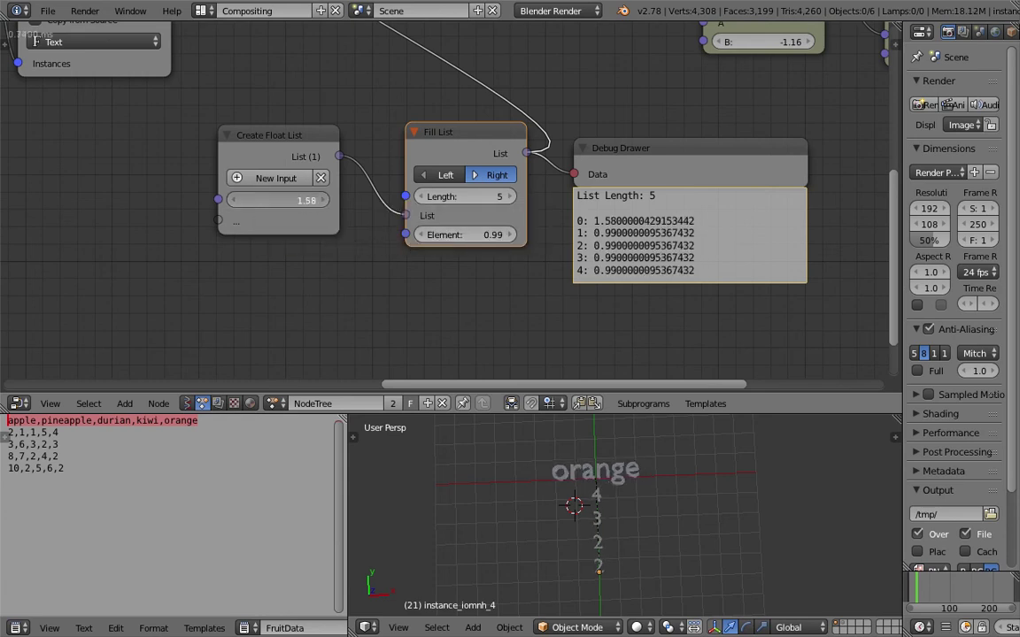
scroll(409, 168, "down", 2)
left_click_drag(409, 168, 375, 159)
key("ctrl+s")
left_click(319, 221)
scroll(371, 126, "down", 2)
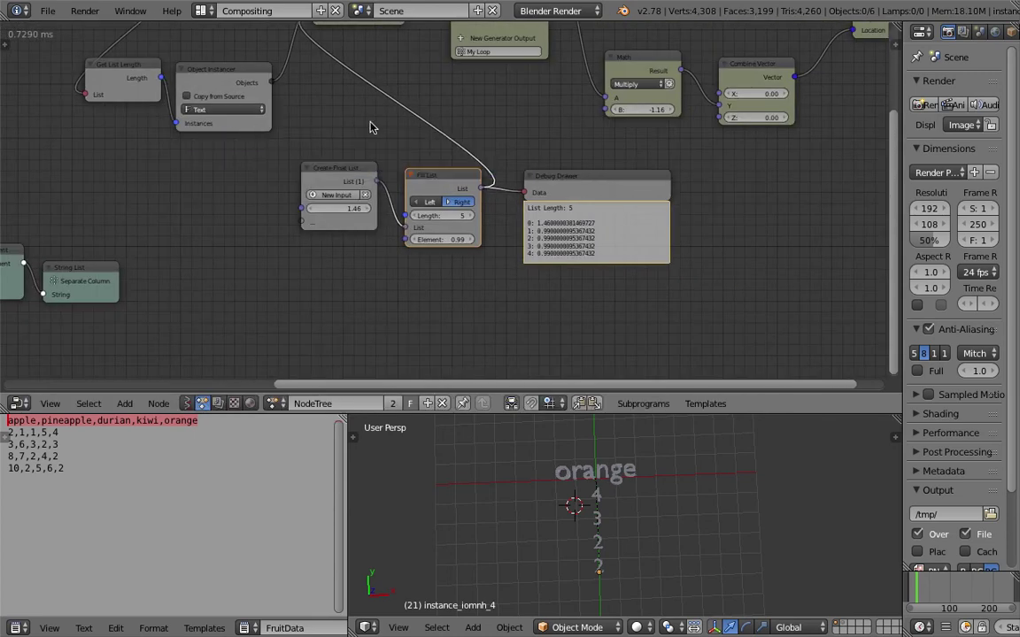
left_click(48, 11)
left_click(53, 137)
left_click(903, 71)
left_click(962, 53)
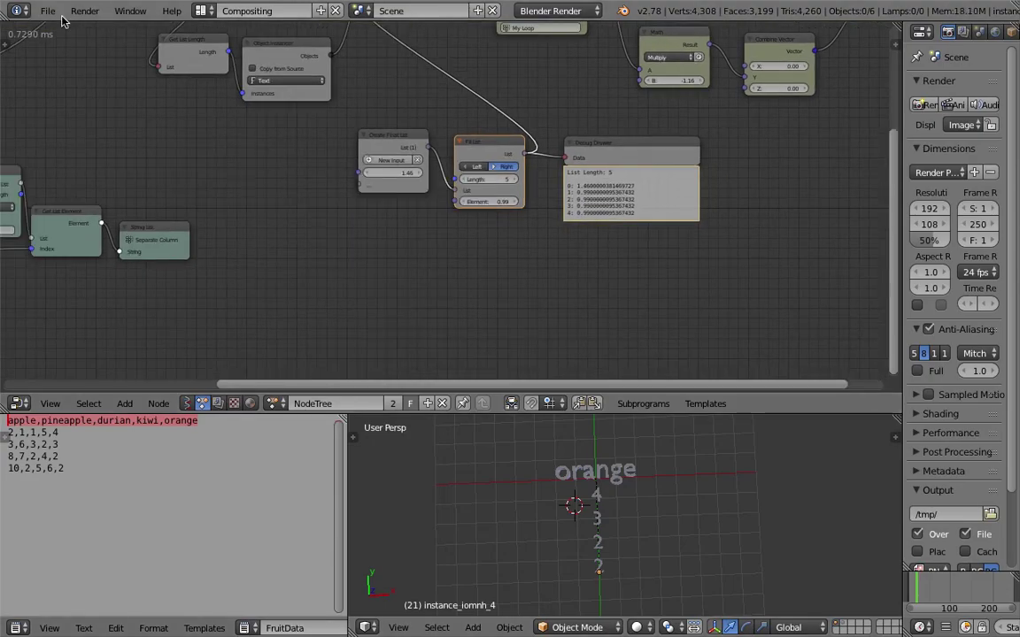
left_click(48, 10)
middle_click_drag(324, 250, 344, 239)
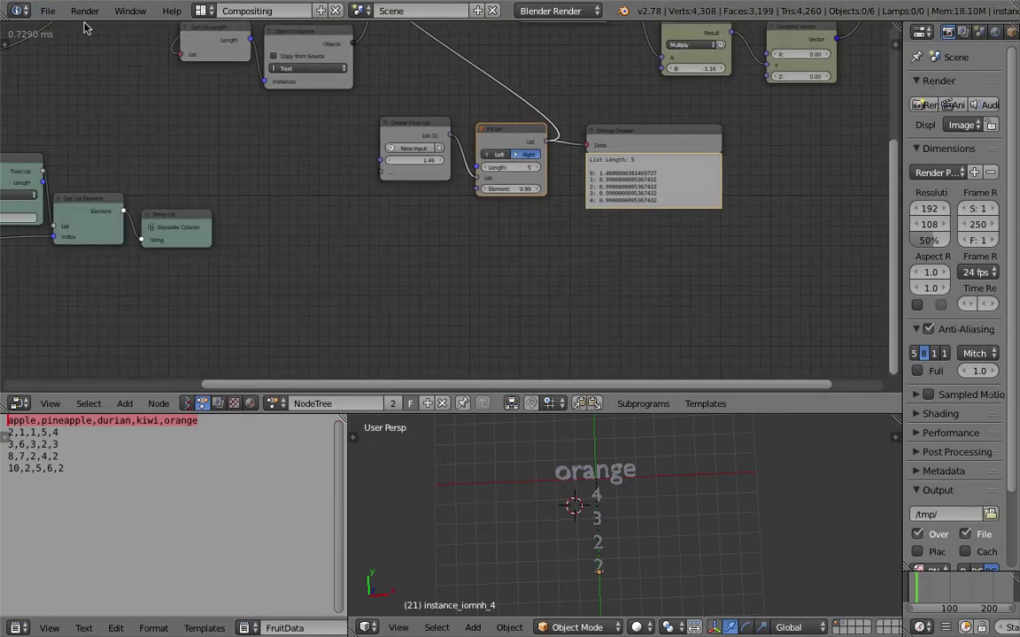
middle_click_drag(330, 168, 528, 291)
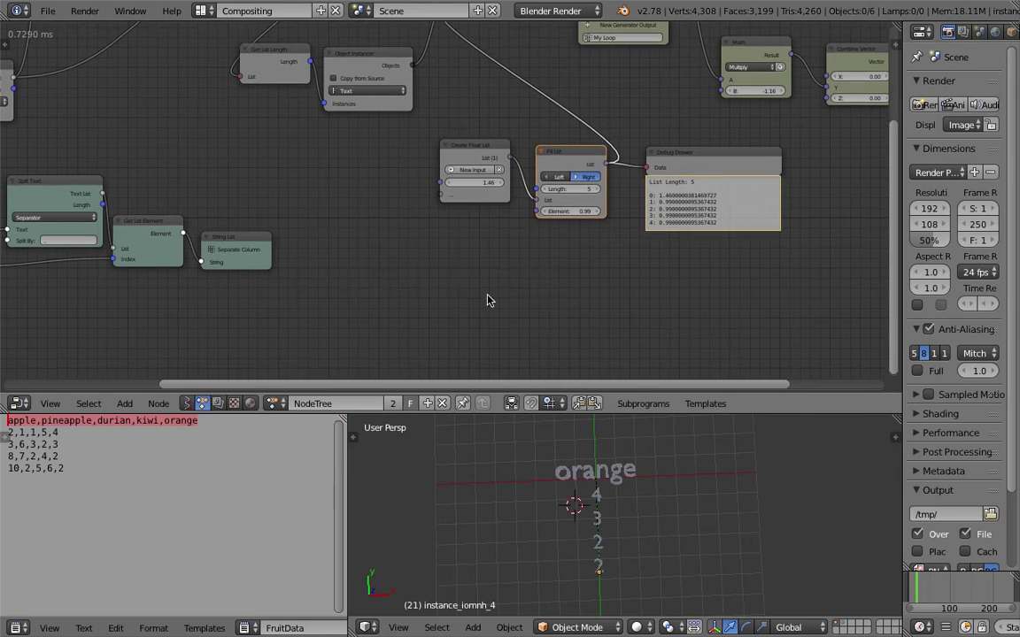
Step: Widen the properties editor, save, and set the Separate Column node's Column Index to 5
left_click_drag(900, 543, 829, 543)
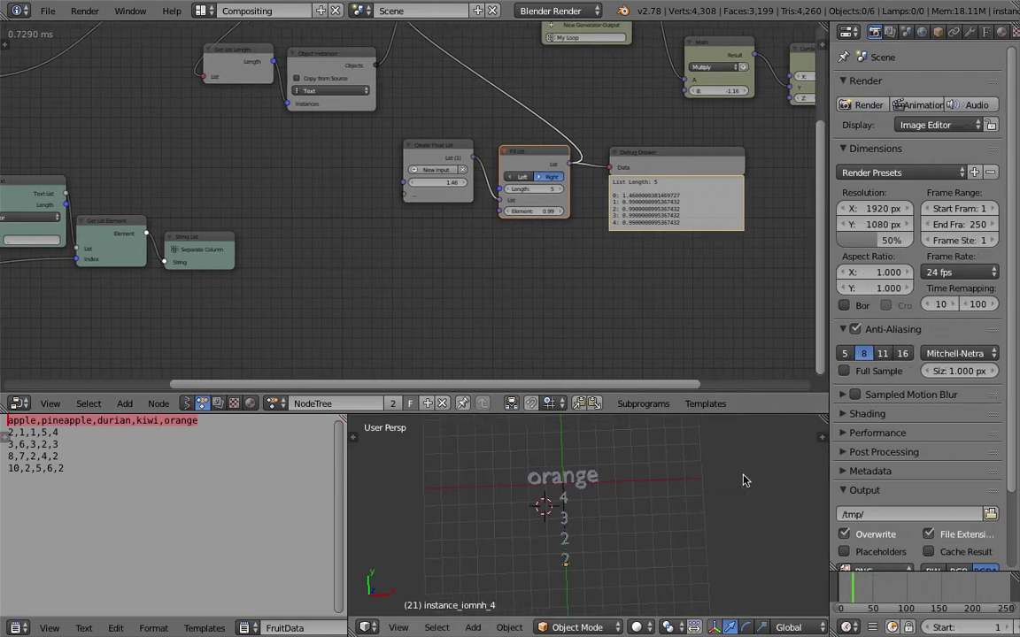
scroll(246, 166, "up", 3)
scroll(331, 166, "up", 2)
middle_click_drag(469, 174, 369, 200)
key("ctrl+s")
left_click(368, 200)
left_click_drag(361, 170, 388, 170)
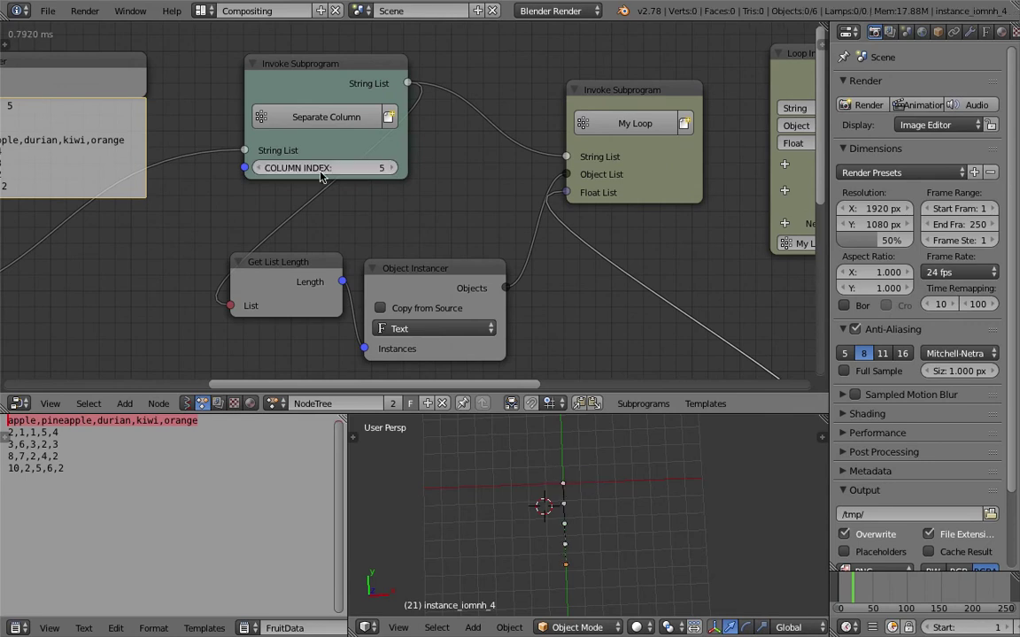
Step: Try different column index values on the Separate Column subprogram node, ending at 3
left_click(256, 186)
left_click(260, 170)
left_click(261, 170)
left_click(261, 170)
left_click(260, 170)
left_click(260, 170)
left_click(390, 169)
left_click(391, 169)
left_click(260, 170)
left_click(387, 169)
left_click(386, 168)
middle_click_drag(329, 174, 335, 166)
key("ctrl+s")
left_click(335, 162)
Step: Add a Time Info node near Separate Column and connect its Frame output to the COLUMN INDEX input
middle_click_drag(101, 37, 151, 106)
key("space")
type("frame")
key("Down")
key("Return")
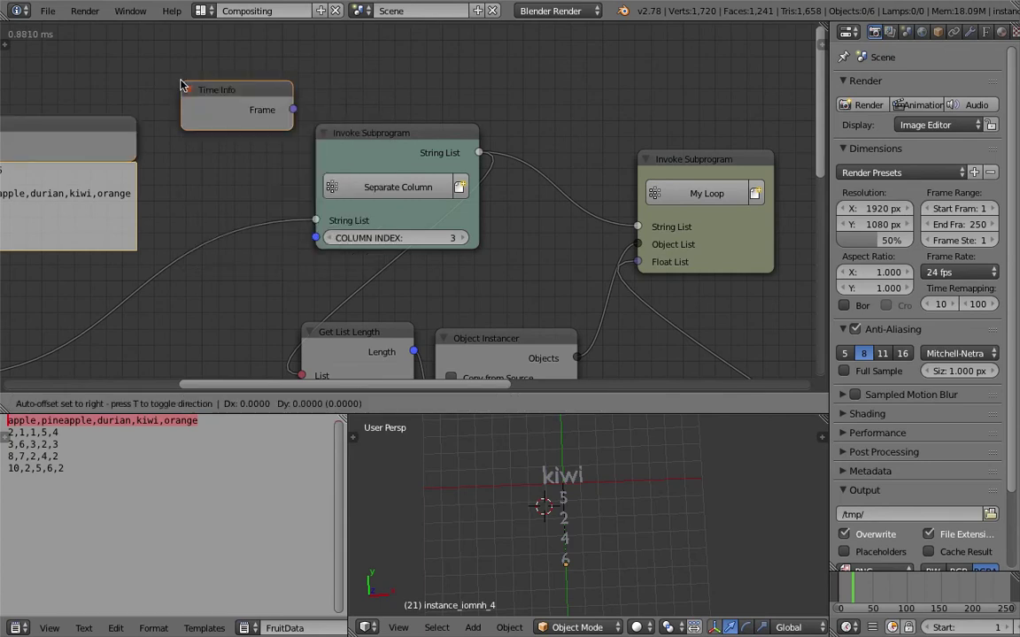
left_click(241, 97)
left_click_drag(266, 99, 316, 238)
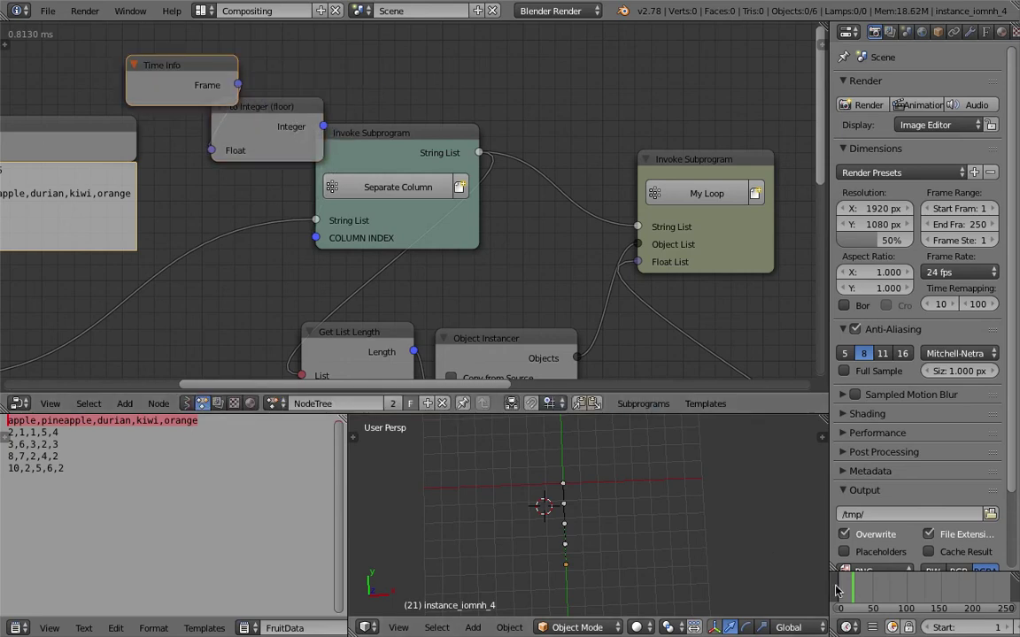
Step: Return the animation to frame 0
scroll(947, 629, "down", 4)
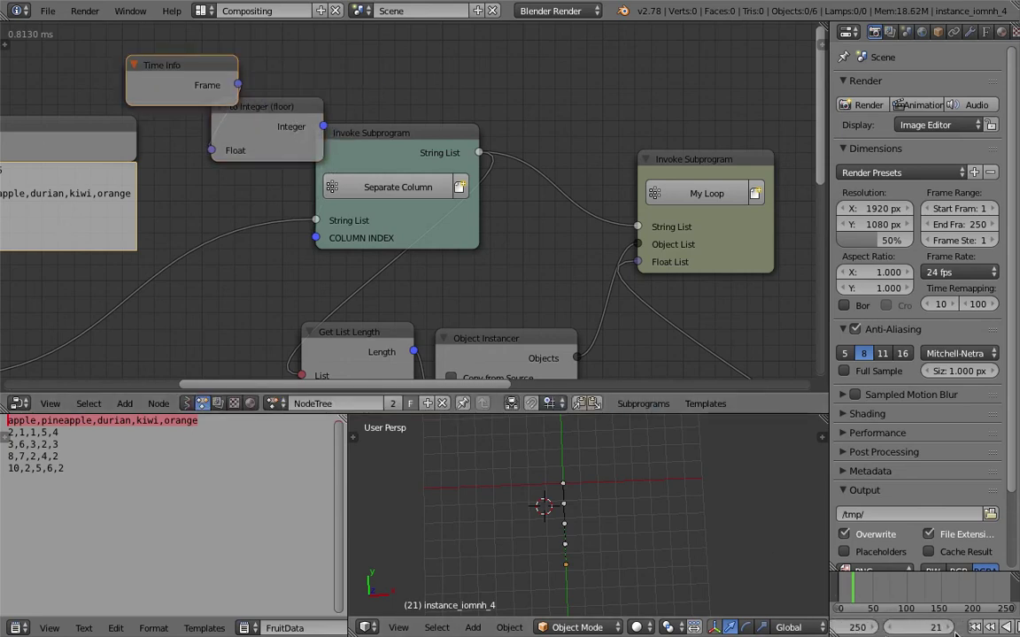
key("shift+Left")
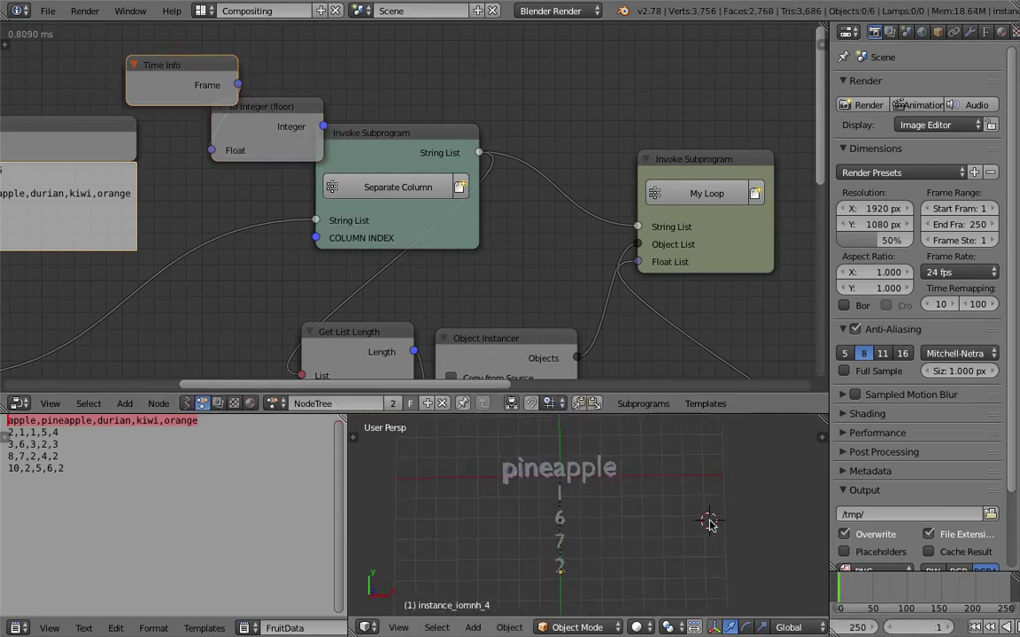
left_click(680, 511)
key("Left")
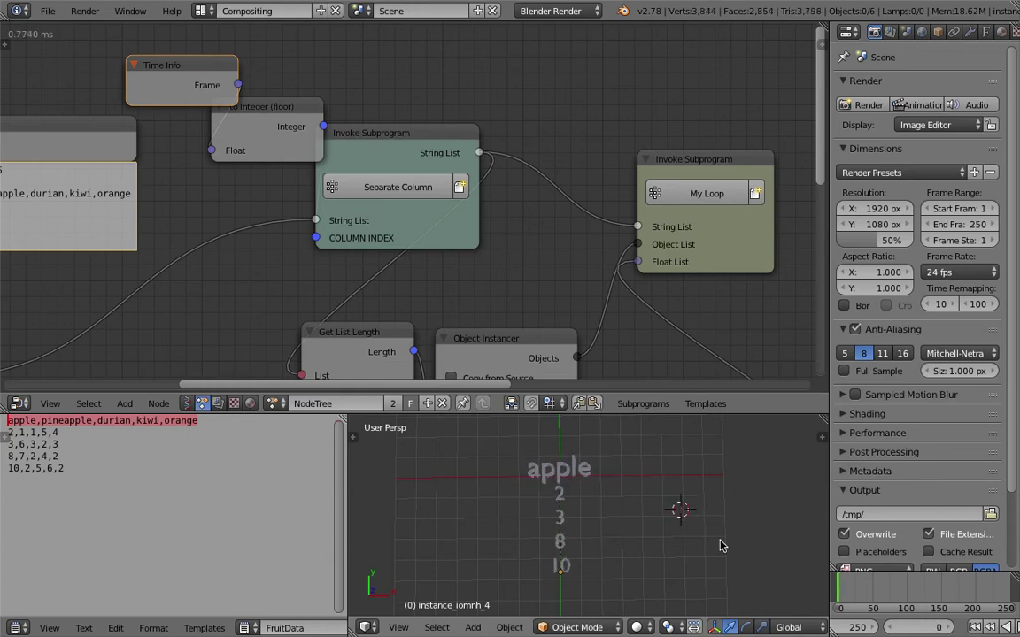
Step: Step back and forth through the first few frames, ending on frame 3, and examine how the text column in the 3D view follows the frame
key("Right")
key("Right")
key("Left")
key("Left")
key("Right")
key("Right")
key("Right")
key("Left")
key("Left")
key("Right")
key("Right")
key("Right")
key("Left")
key("Left")
key("Left")
key("Left")
key("Right")
key("Right")
key("Left")
key("Left")
key("Right")
key("Left")
key("Right")
key("Right")
key("Right")
key("Left")
key("Right")
middle_click_drag(651, 500, 639, 497)
scroll(639, 497, "up", 2)
key("ctrl+s")
left_click(639, 496)
scroll(639, 496, "down", 1)
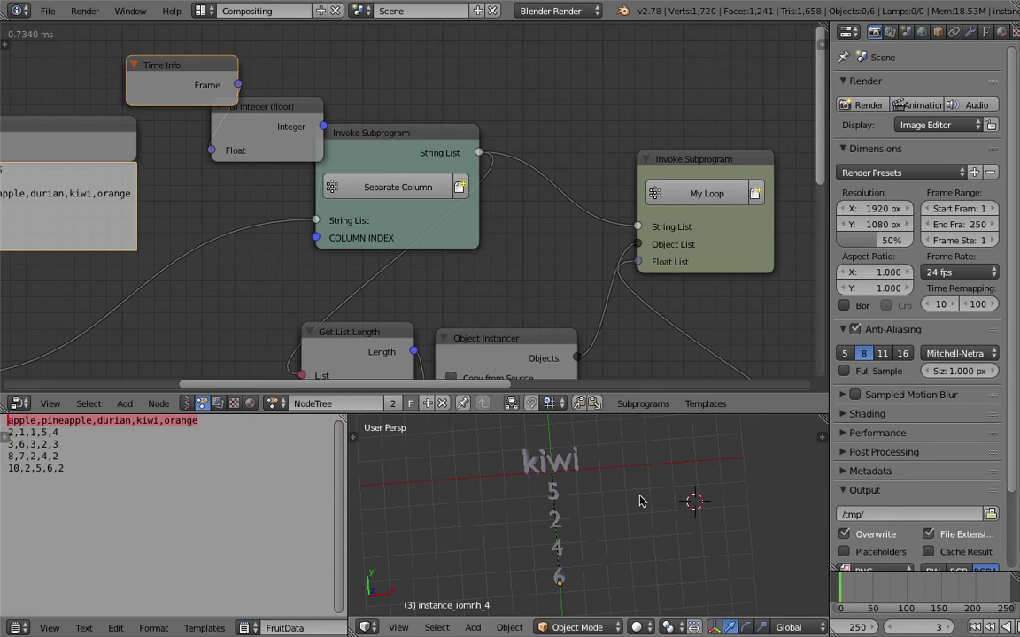
middle_click_drag(641, 501, 644, 505)
key("ctrl+s")
left_click(644, 505)
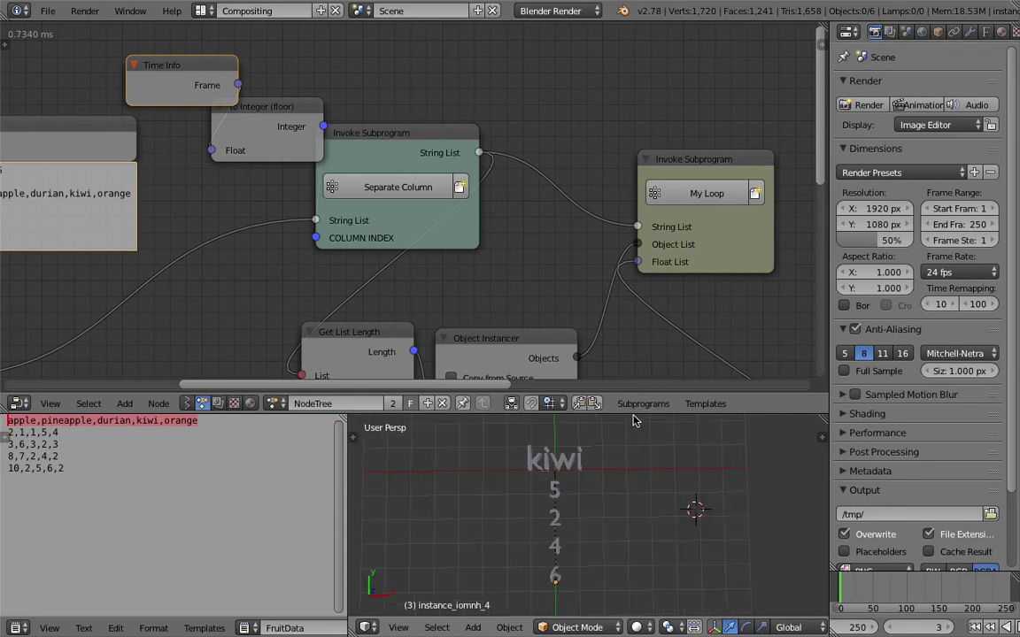
Step: Enlarge the text editor and 3D view areas, and save the scene as ANSV_CSV_DEMO_003.blend on the Desktop
left_click_drag(634, 416, 558, 352)
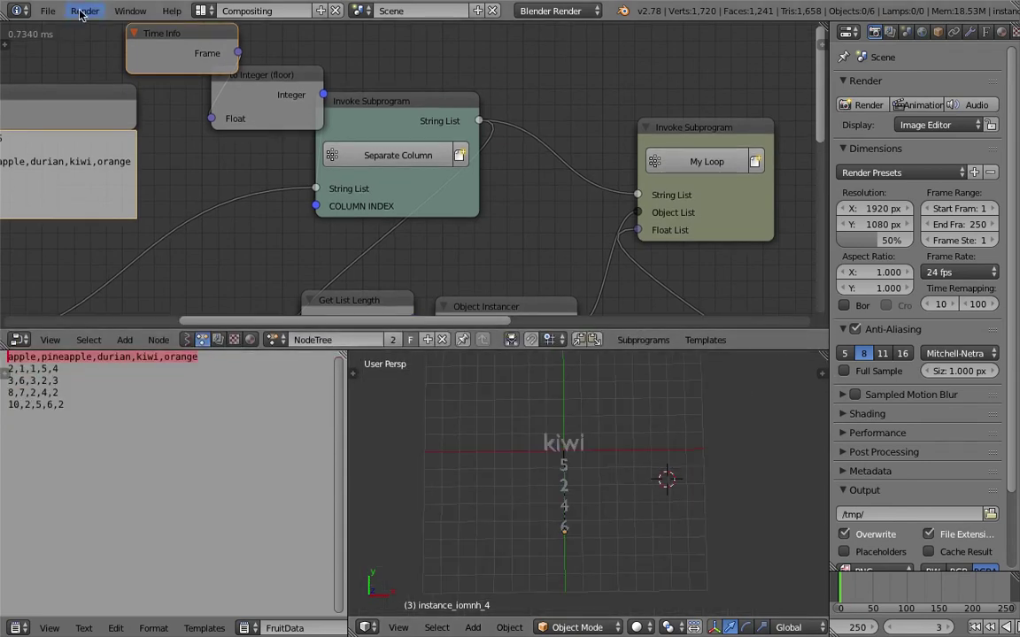
left_click(48, 11)
left_click(88, 136)
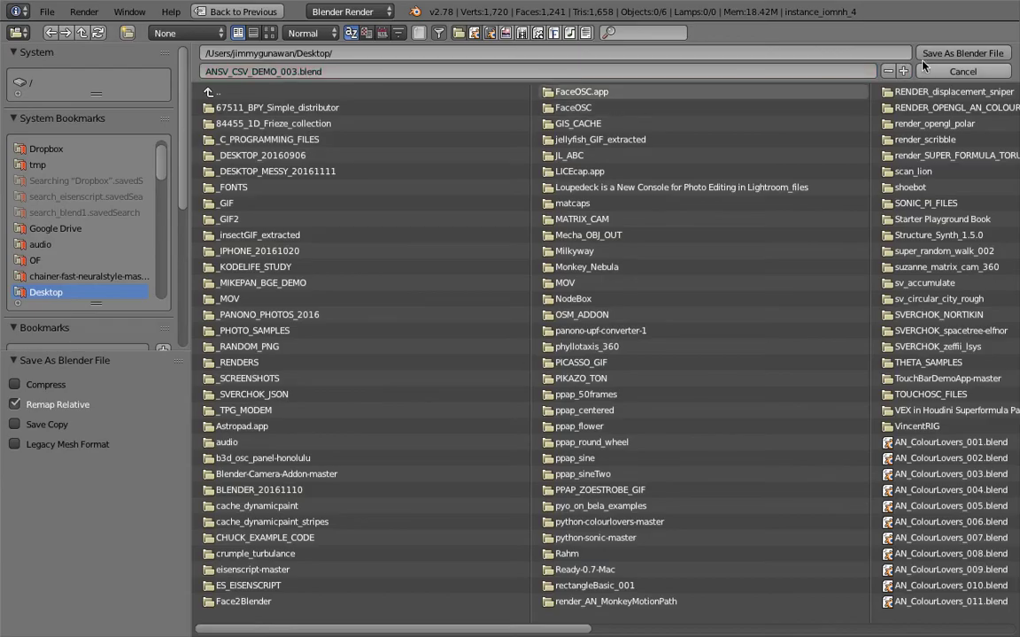
left_click(922, 58)
Step: Save the blend file once more to the Desktop folder through Save As
scroll(530, 187, "down", 3)
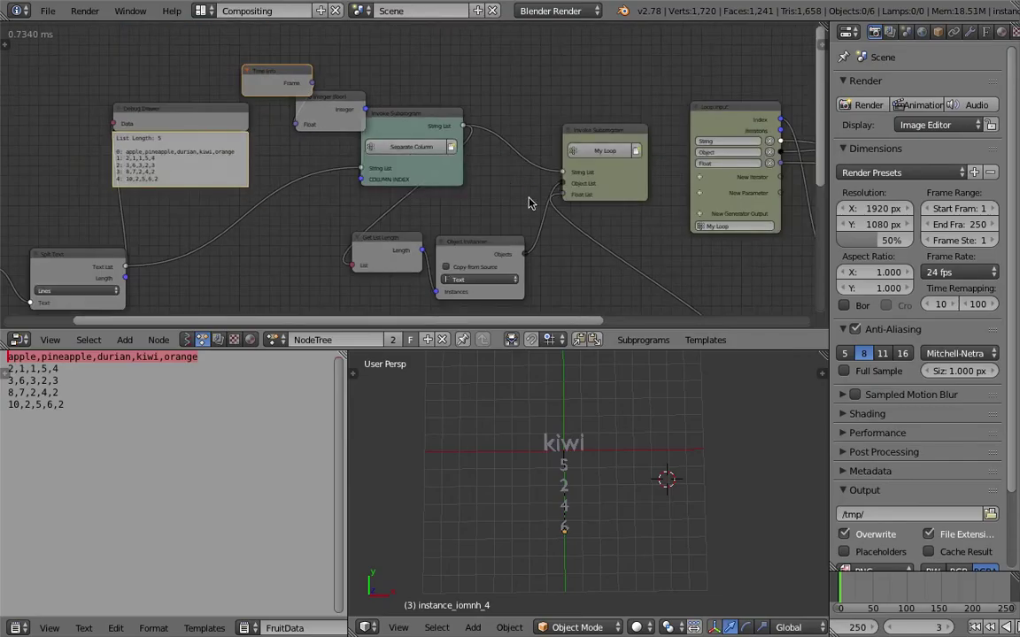
middle_click_drag(504, 191, 510, 178)
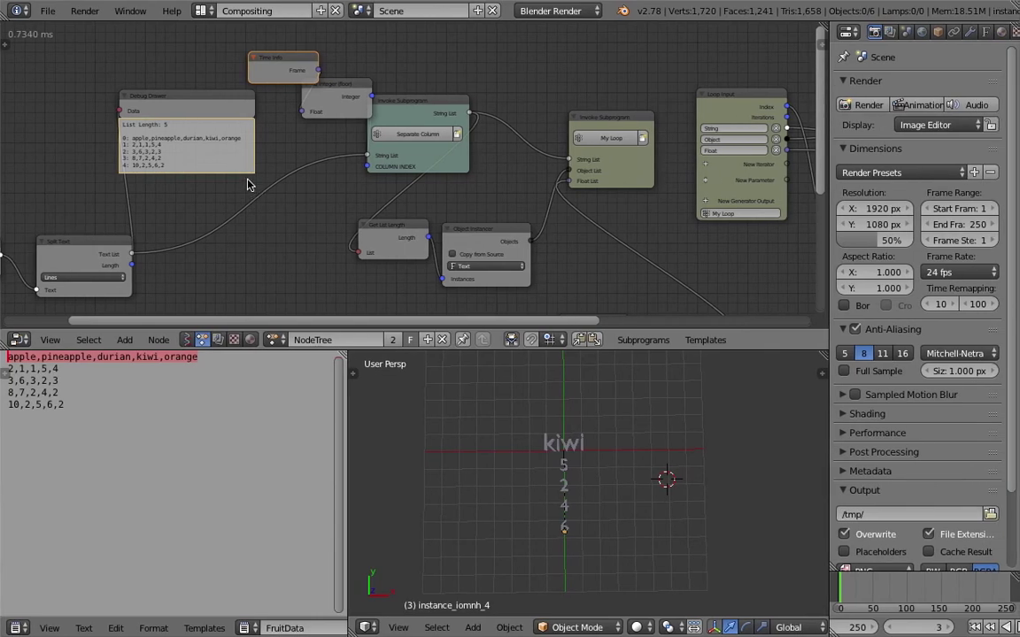
left_click(47, 11)
left_click(101, 149)
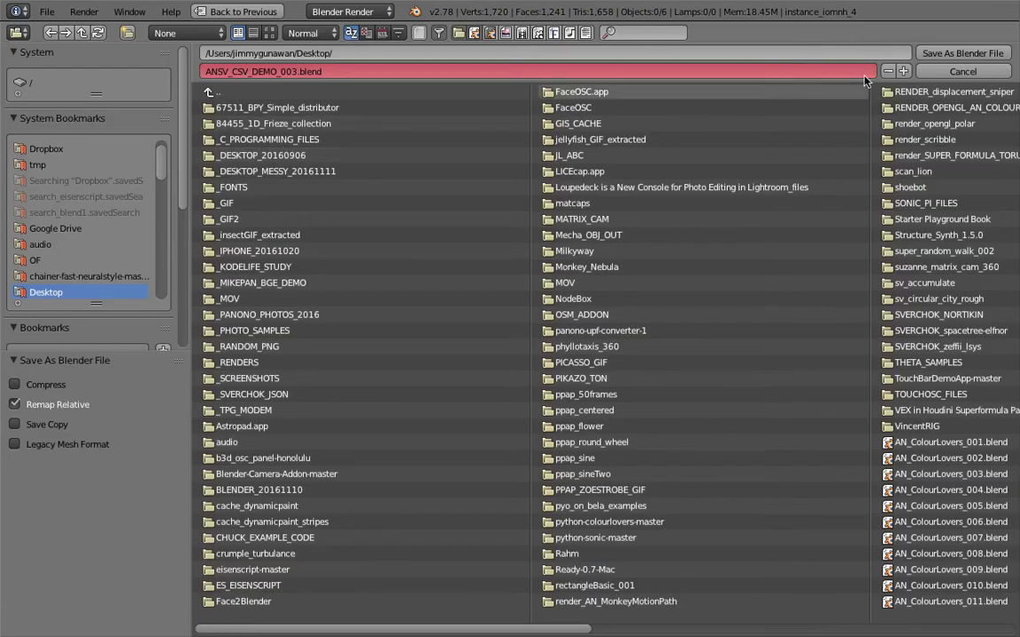
left_click(962, 53)
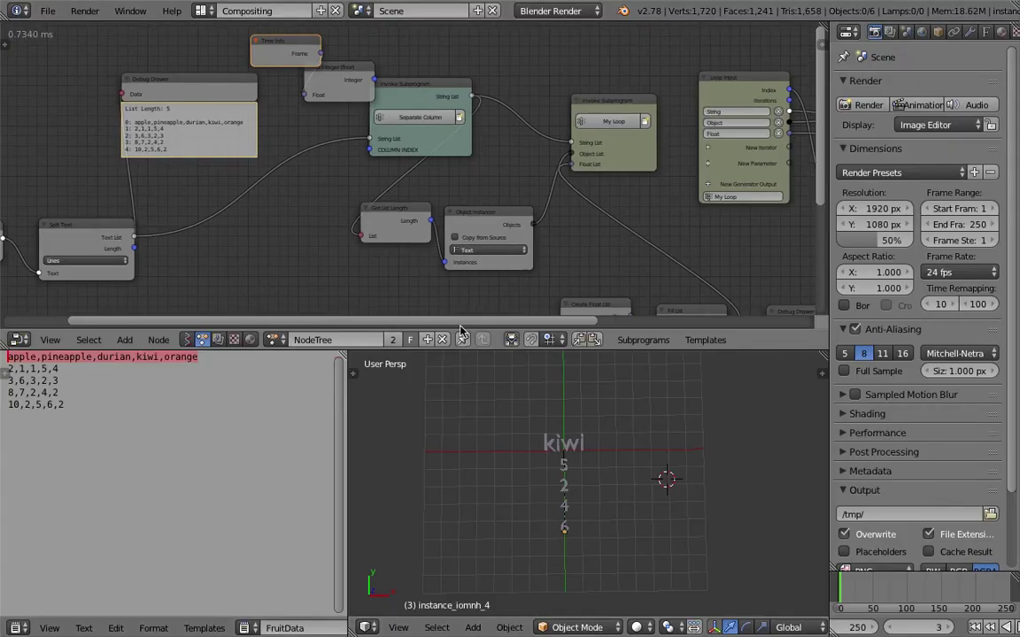
Step: Create a new Sverchok node tree and add a widened Text in node to it
left_click(427, 339)
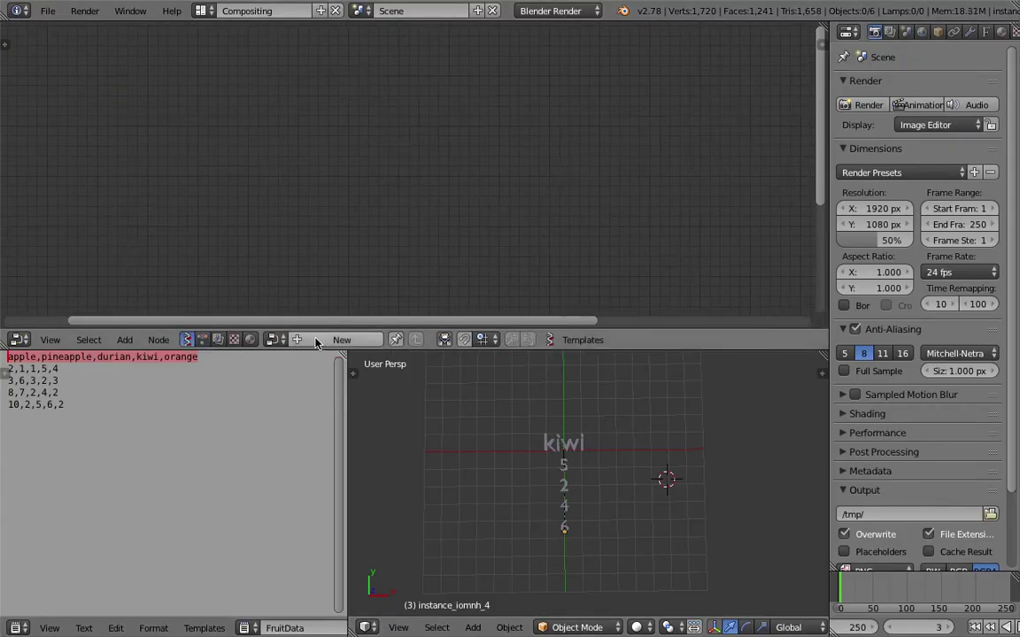
key("shift+a")
left_click(263, 154)
type("text")
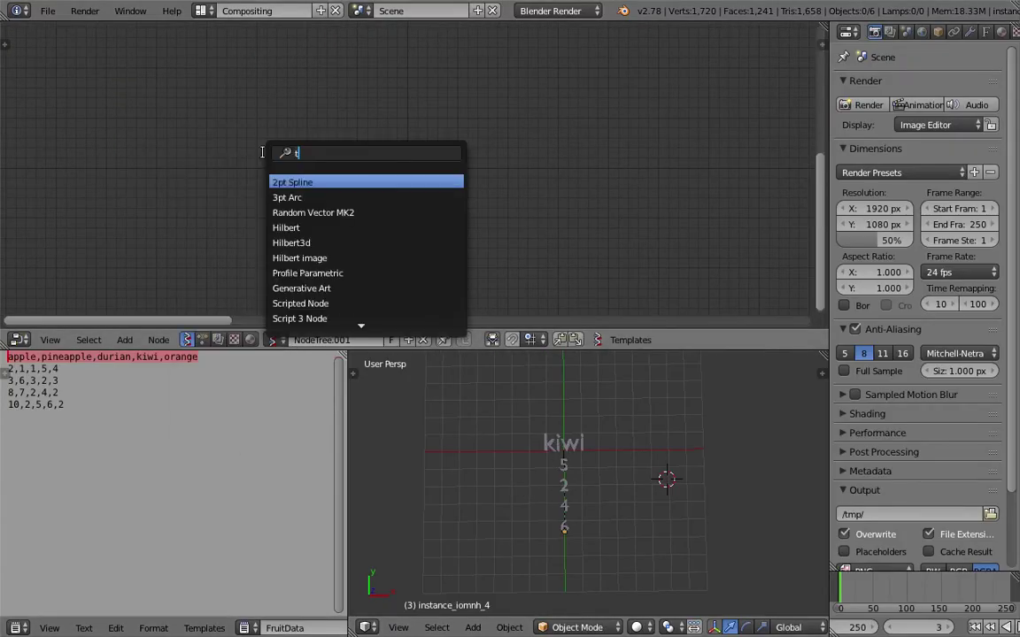
key("Down")
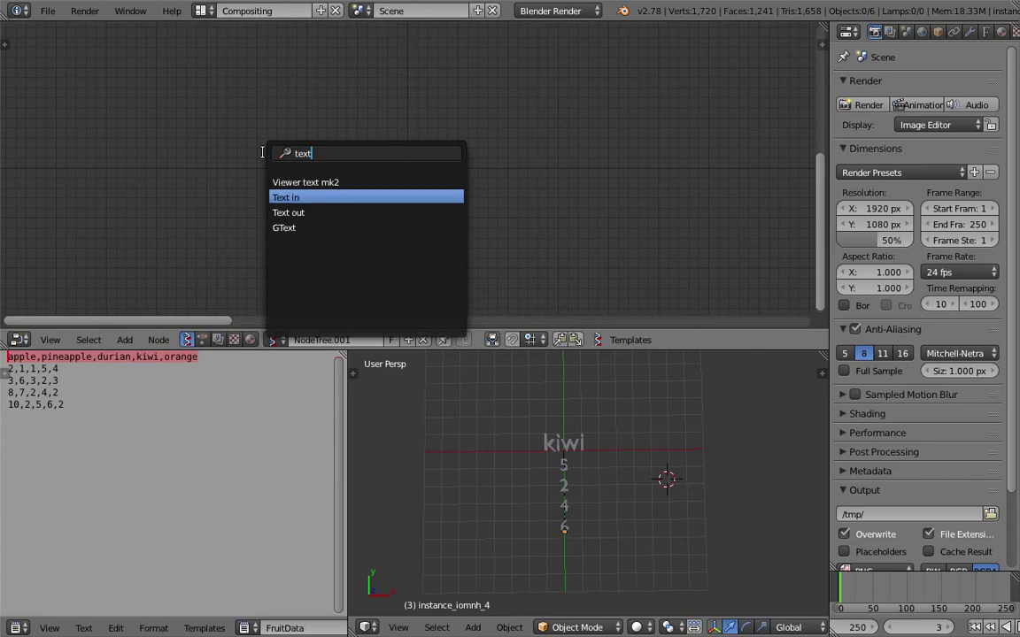
key("Return")
left_click(263, 155)
scroll(268, 160, "up", 8)
left_click_drag(250, 159, 423, 141)
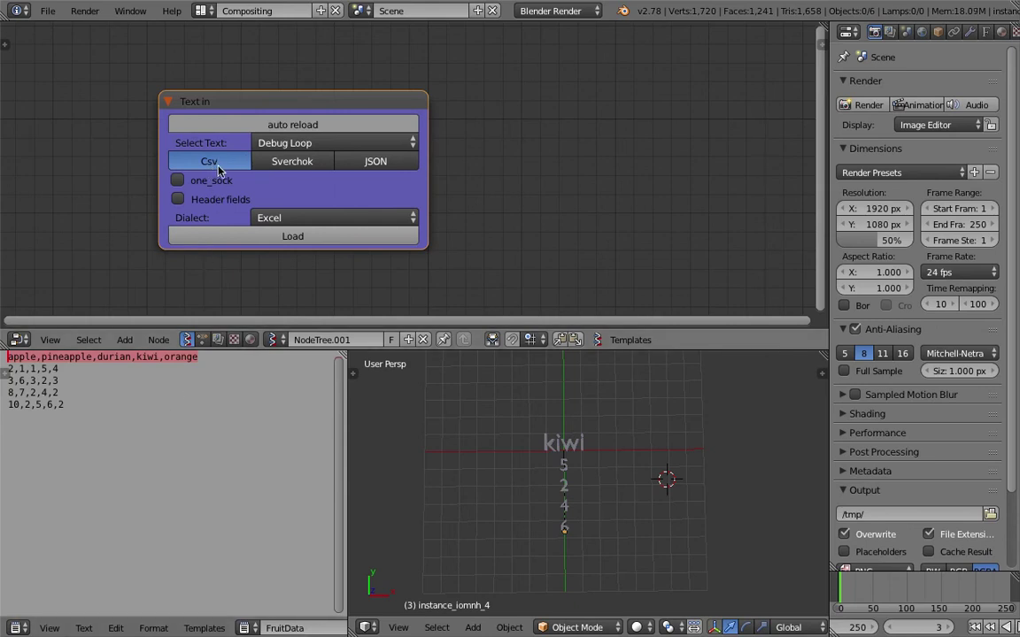
Step: Try the Sverchok and JSON formats on the Text in node and return it to Csv
left_click(283, 168)
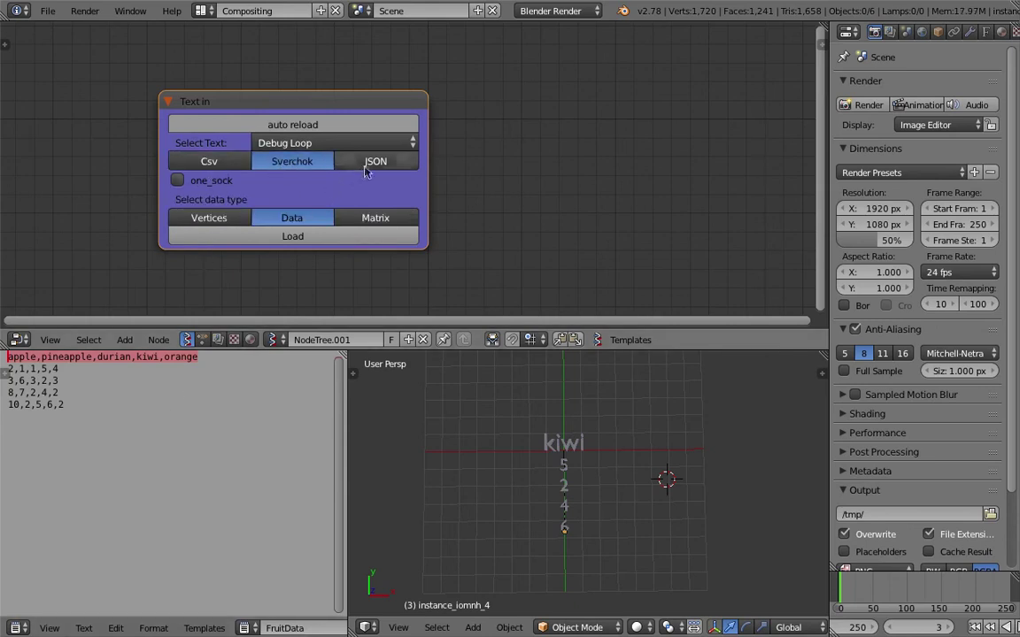
left_click(374, 164)
left_click(247, 164)
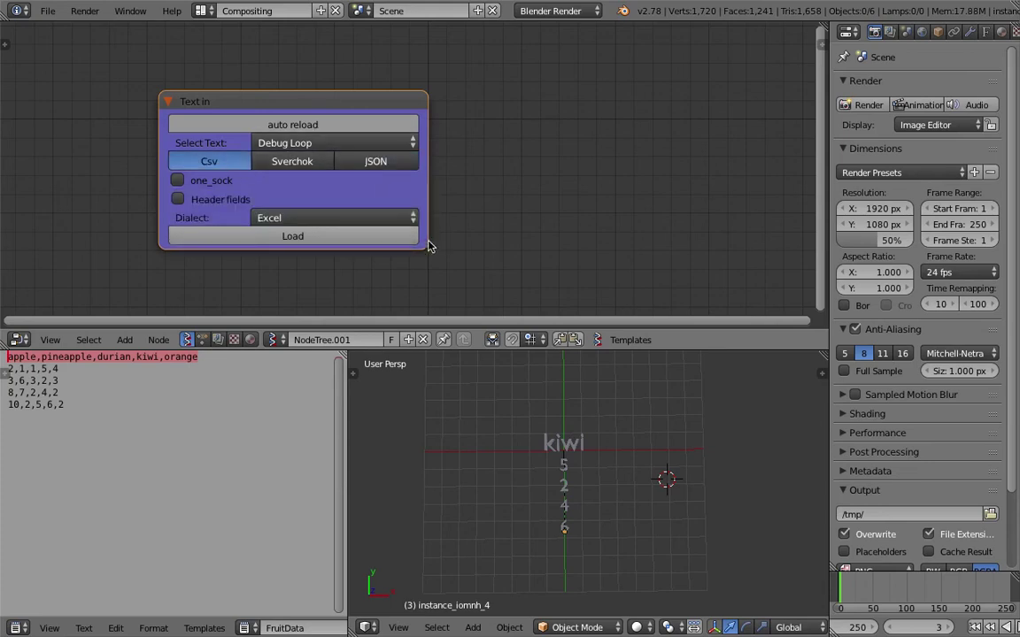
Step: Reposition the Text in node, turn on Header fields, and keep Excel as its CSV dialect
left_click_drag(329, 102, 316, 92)
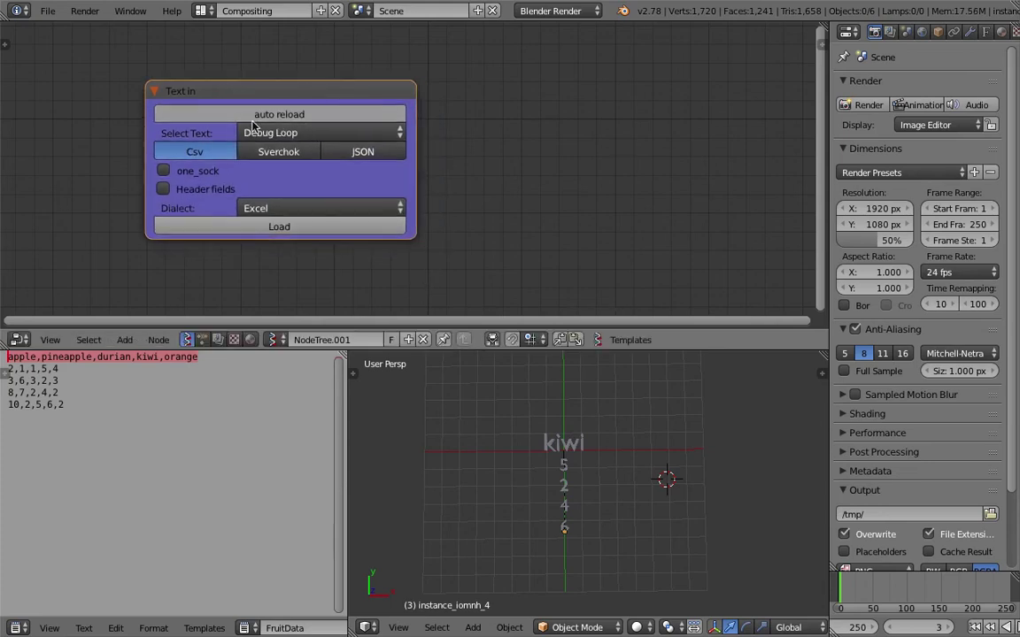
middle_click_drag(209, 138, 193, 130)
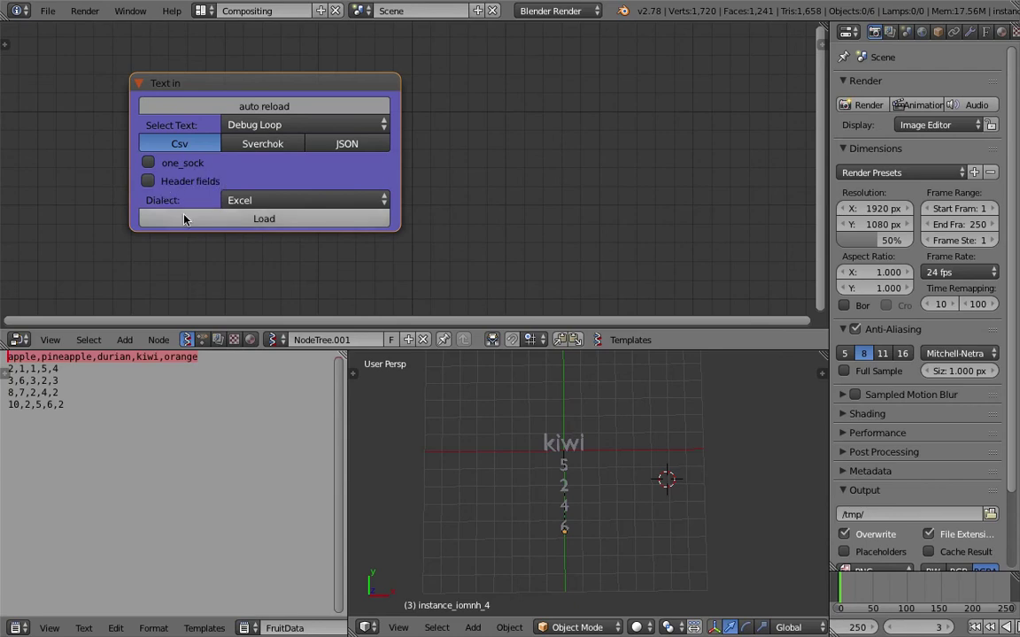
left_click(206, 360)
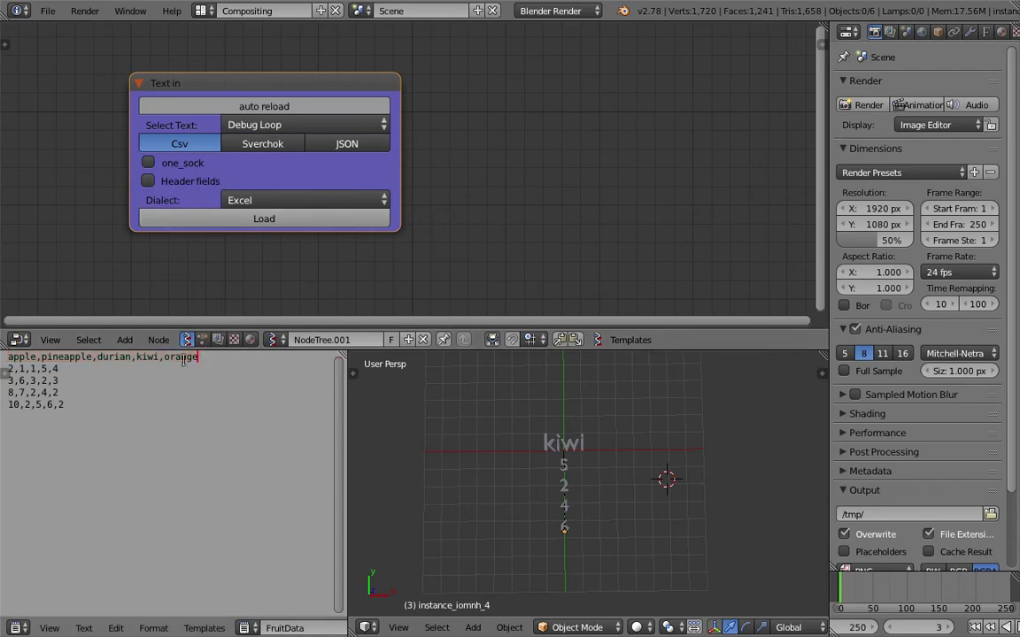
left_click(152, 181)
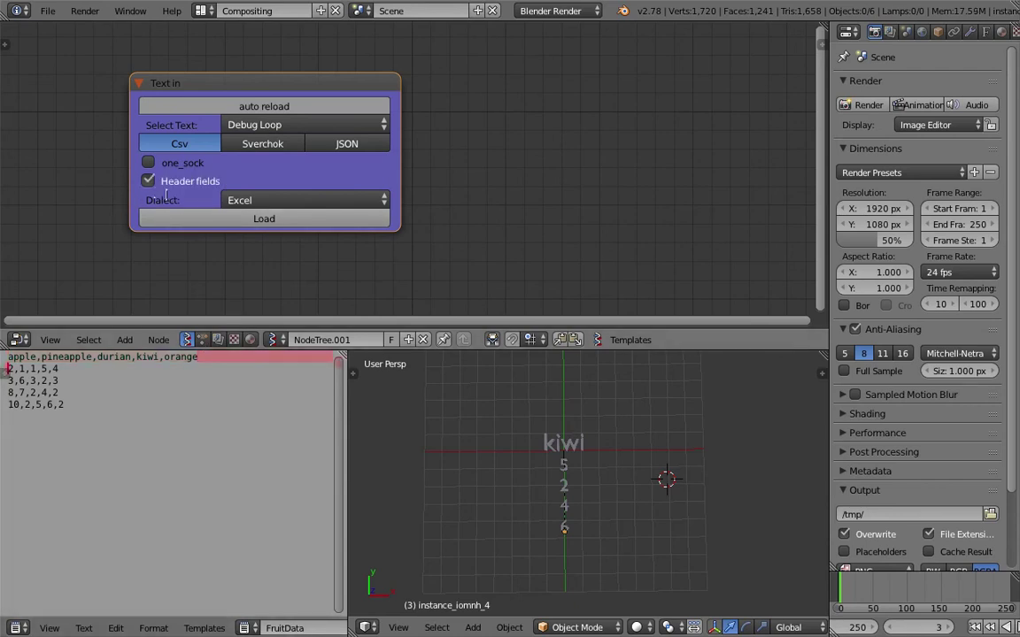
left_click(274, 201)
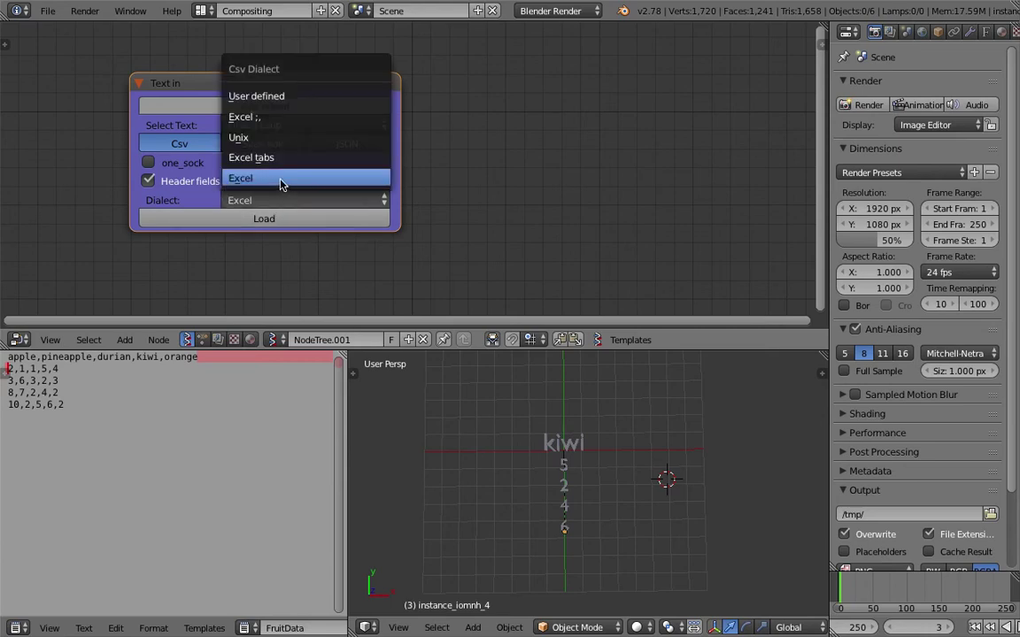
left_click(265, 179)
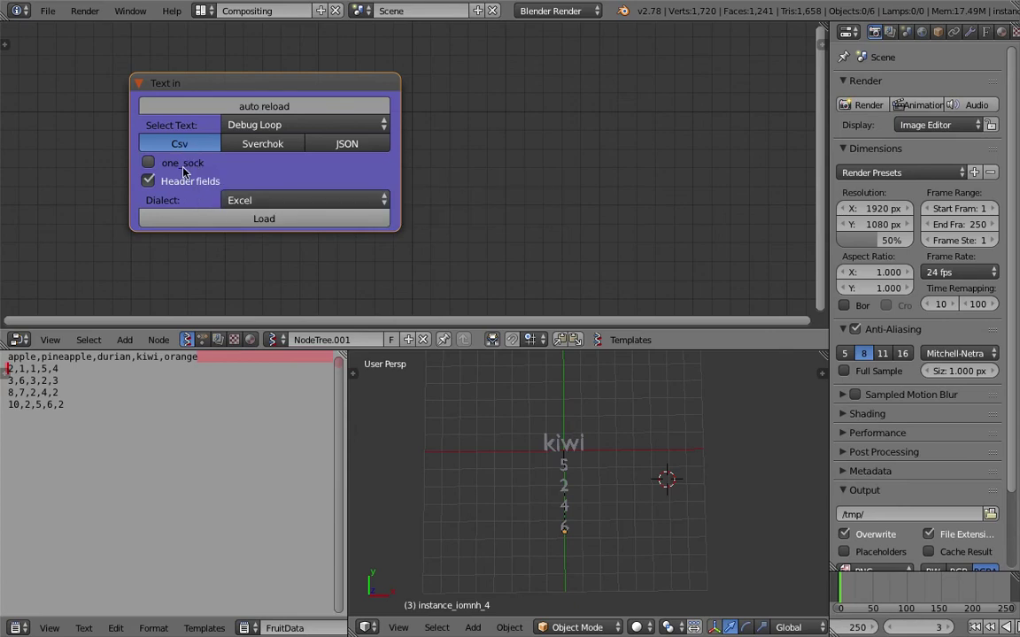
Step: Select FruitData as the Text in node's source and load it, and give the node editor more height
middle_click_drag(204, 173, 190, 157)
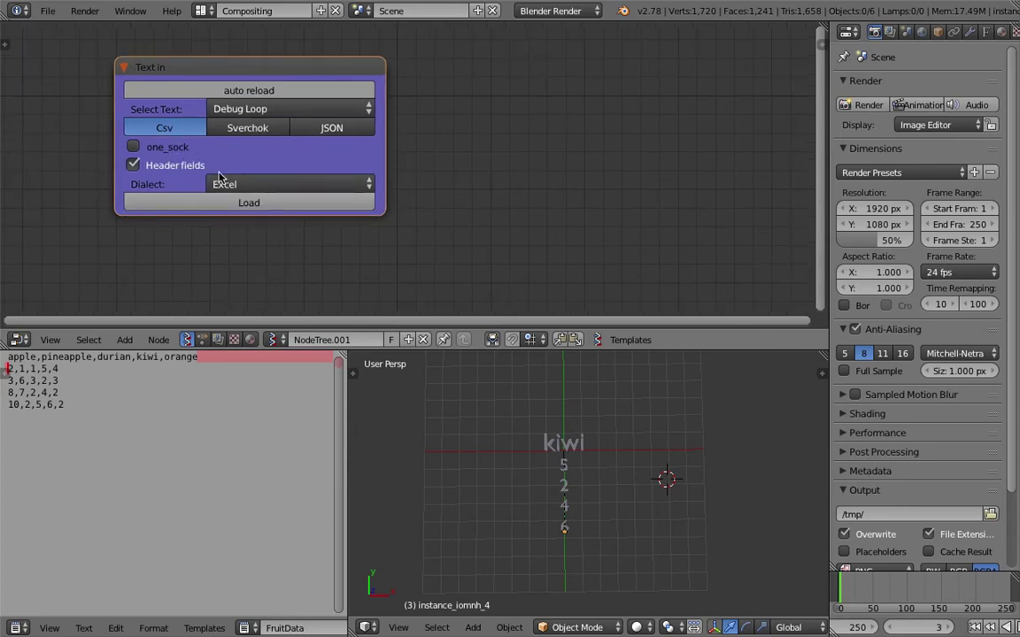
left_click(261, 110)
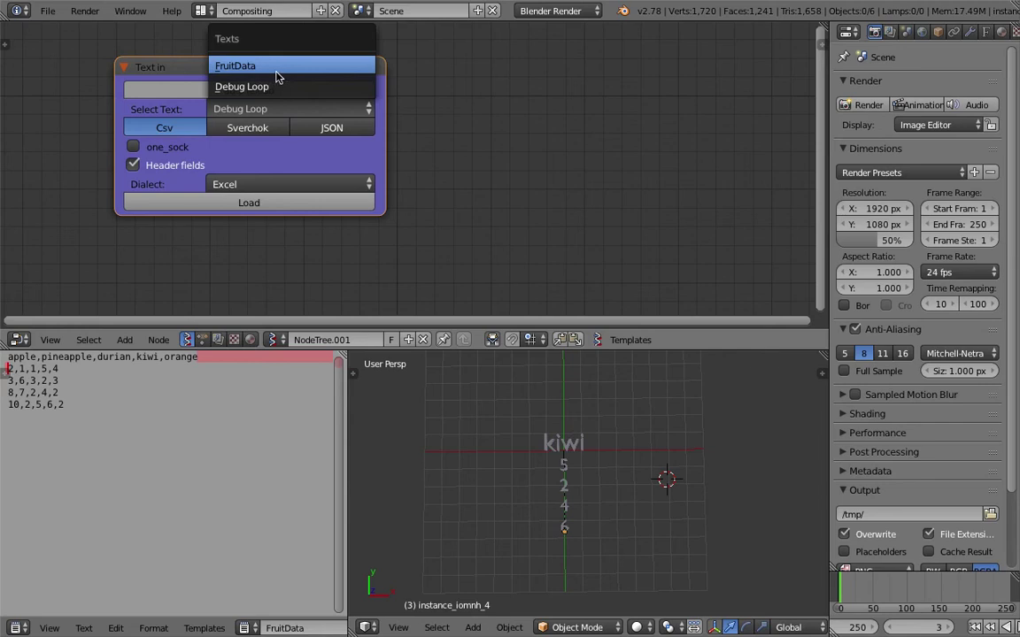
left_click(277, 71)
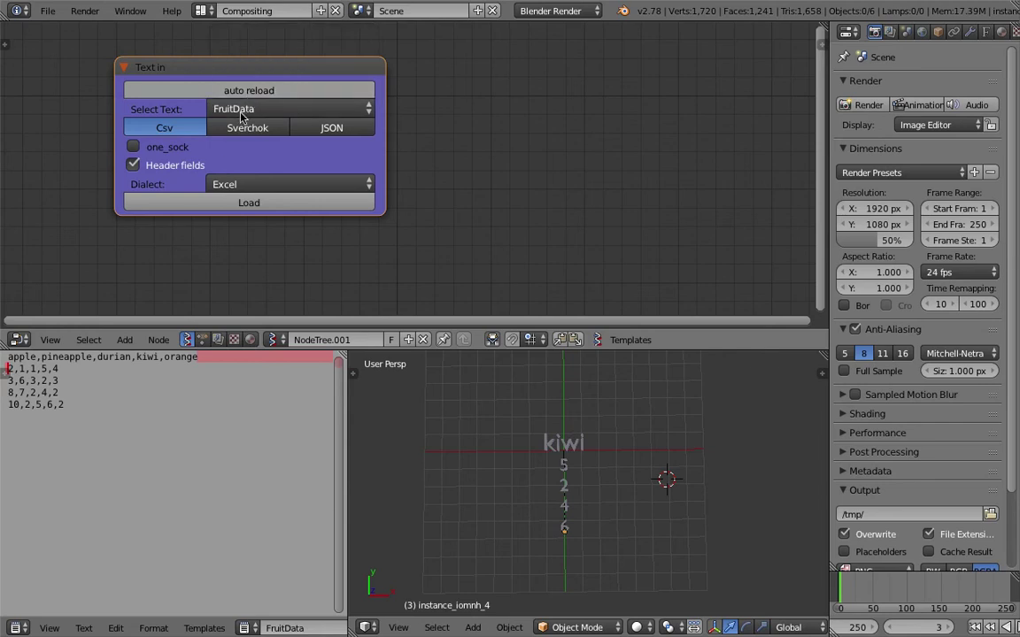
left_click(257, 200)
middle_click_drag(273, 142, 222, 128)
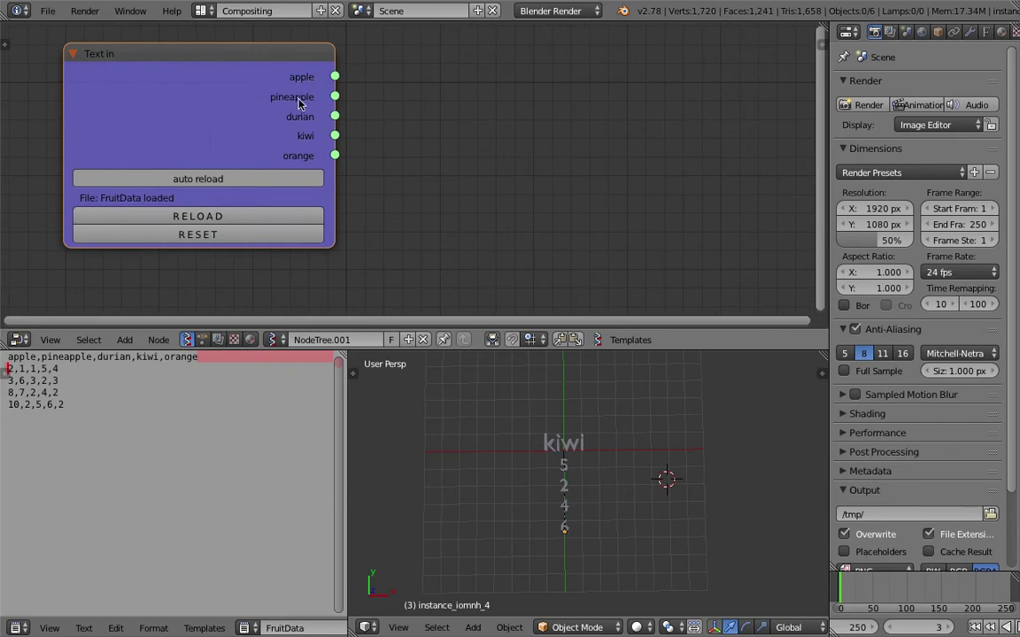
scroll(316, 157, "down", 2)
middle_click_drag(429, 148, 423, 152)
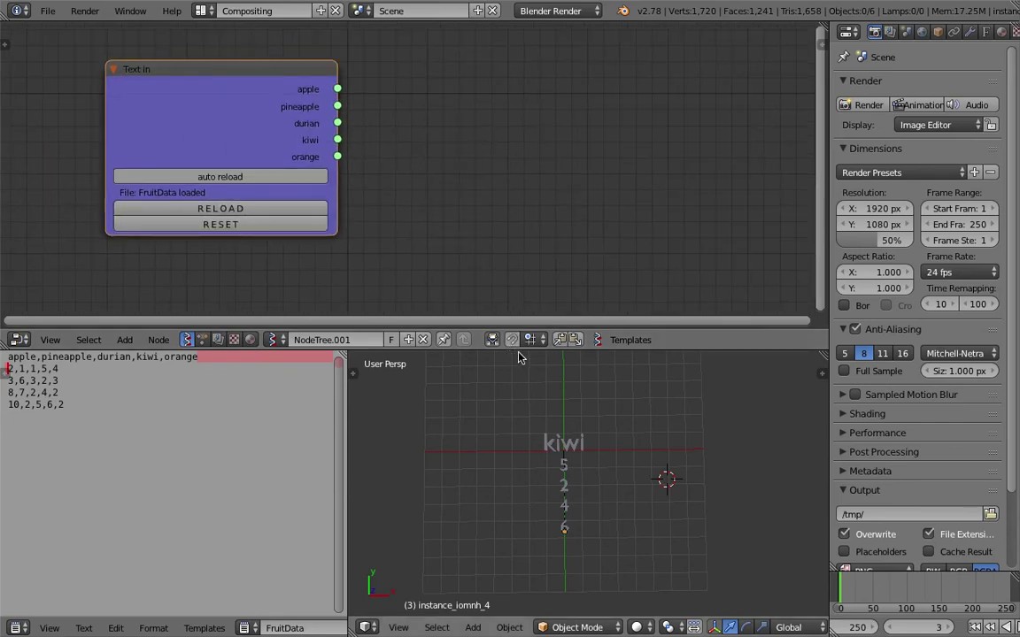
left_click_drag(516, 332, 518, 382)
Step: Try adding a Debug print node beside the Text in node and remove it
middle_click_drag(376, 162, 349, 159)
key("space")
type("debug")
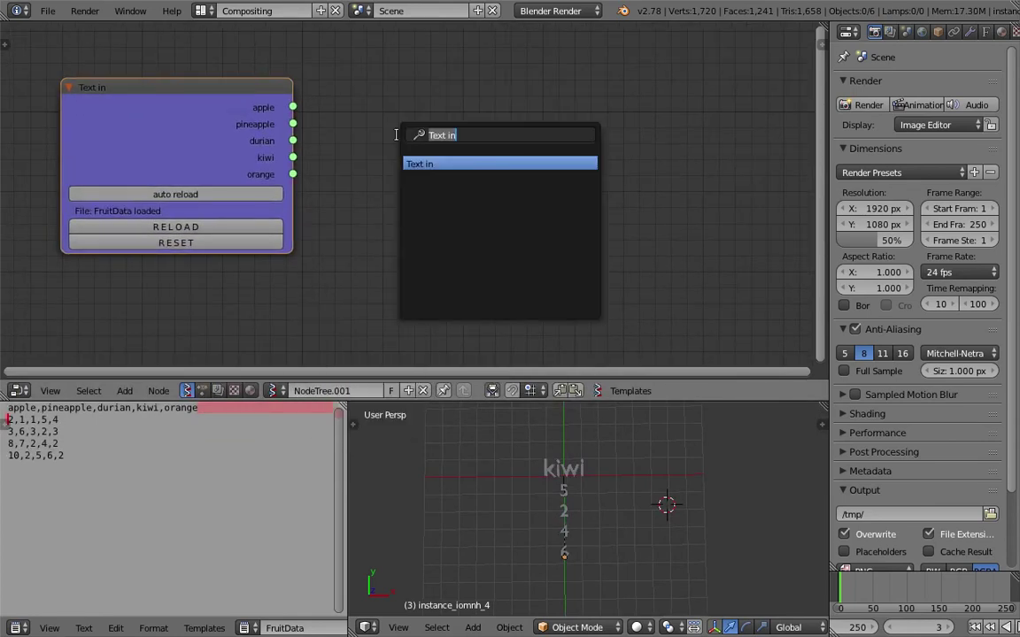
key("Return")
left_click(396, 134)
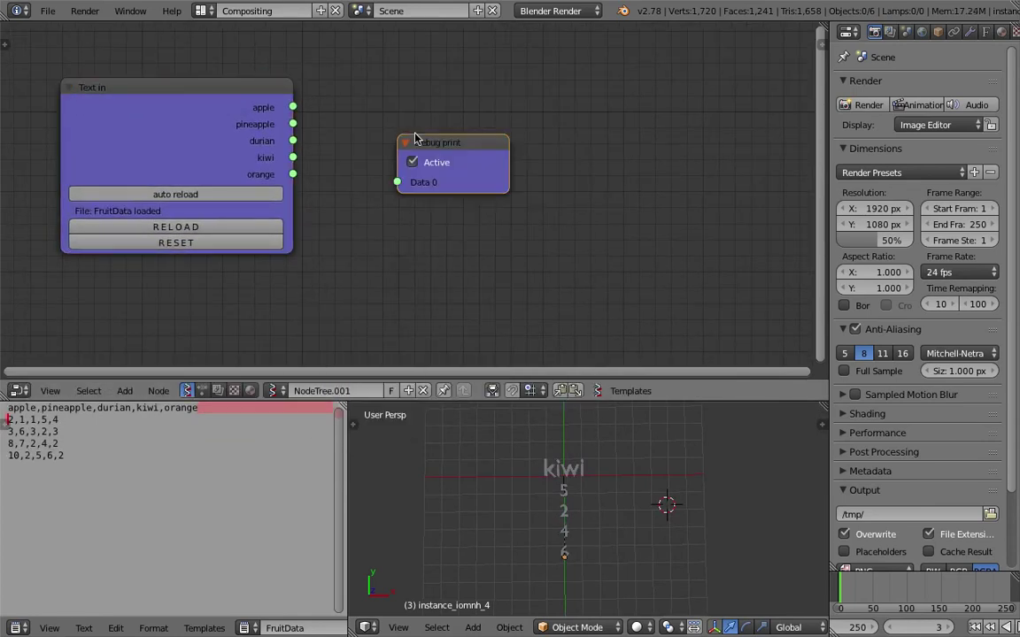
left_click_drag(413, 133, 429, 144)
key("x")
Step: Add a Stethoscope node beside the Text in node
key("a")
key("shift+a")
left_click(428, 147)
type("ste")
key("Return")
left_click(426, 142)
key("ctrl+s")
left_click(426, 128)
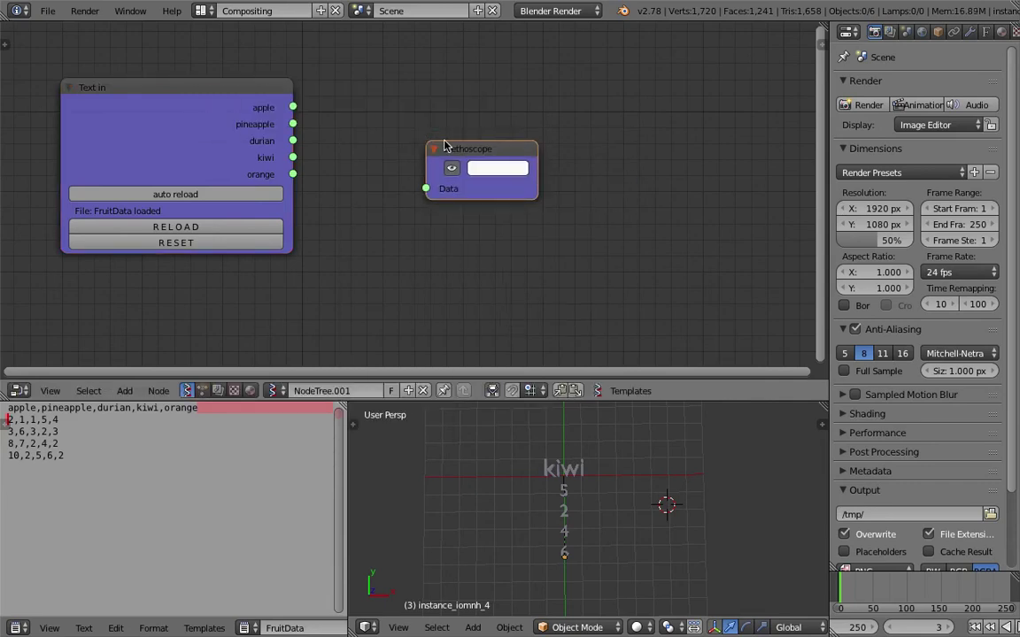
Step: Move the Stethoscope node up and connect the Text in node's apple output to its Data input
left_click_drag(447, 146, 439, 100)
left_click_drag(295, 107, 432, 148)
left_click_drag(486, 104, 447, 105)
middle_click_drag(471, 115, 431, 136)
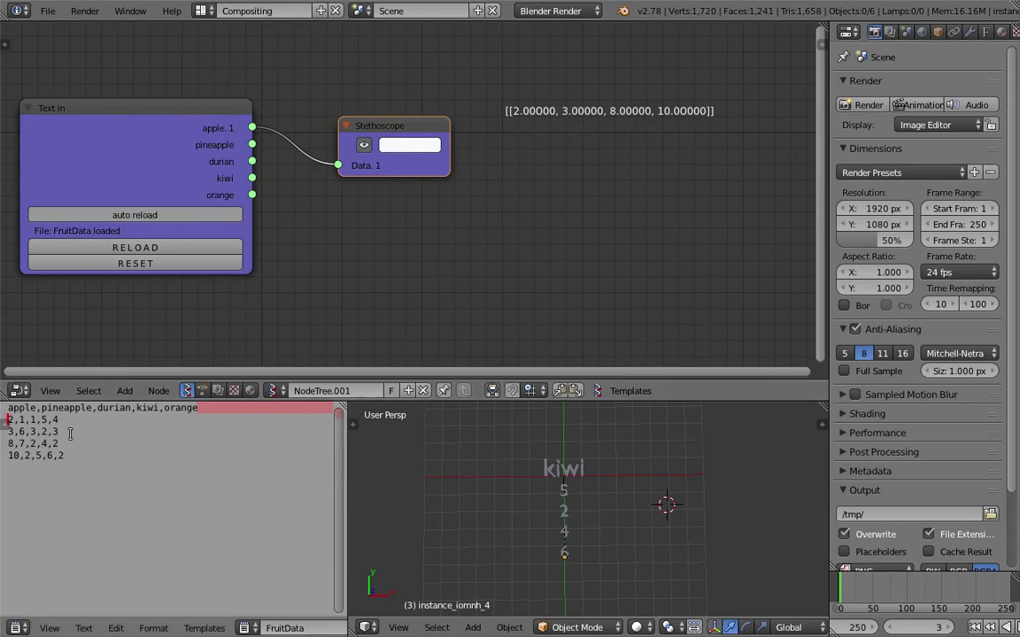
Step: Reposition the Stethoscope node and feed it from the Text in node's pineapple output instead
left_click(29, 419)
left_click_drag(396, 154, 422, 109)
left_click_drag(252, 145, 365, 119)
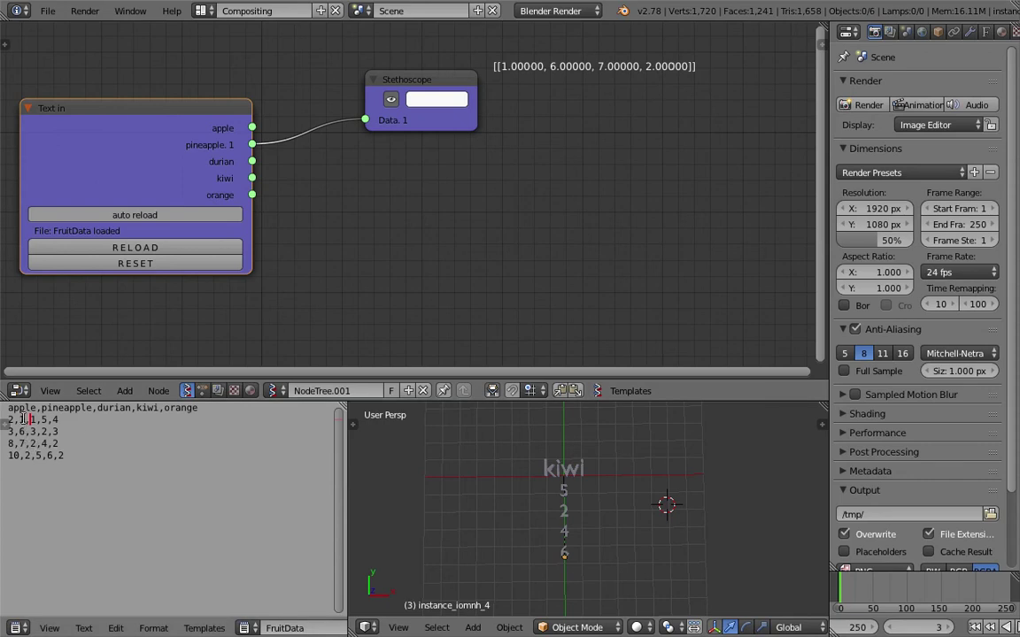
Step: Feed the Stethoscope from the Text in node's durian output, and delete the Stethoscope node
left_click(37, 455)
left_click_drag(253, 161, 365, 120)
left_click(421, 128)
key("x")
middle_click_drag(425, 137, 447, 144)
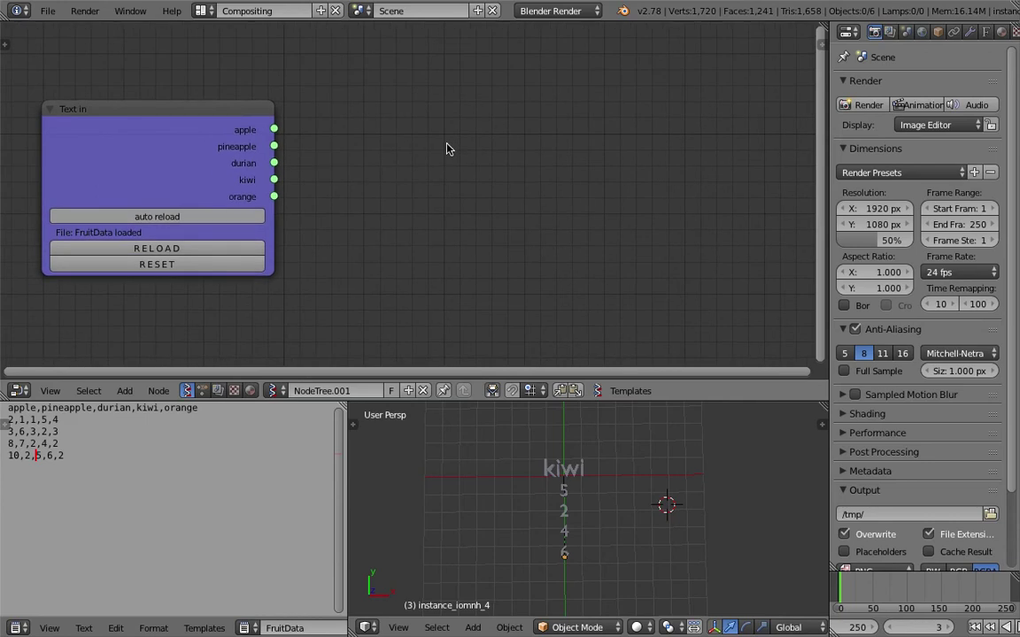
key("ctrl+s")
left_click(449, 146)
middle_click_drag(440, 145, 436, 218)
scroll(416, 182, "down", 1)
key("ctrl+s")
left_click(375, 159)
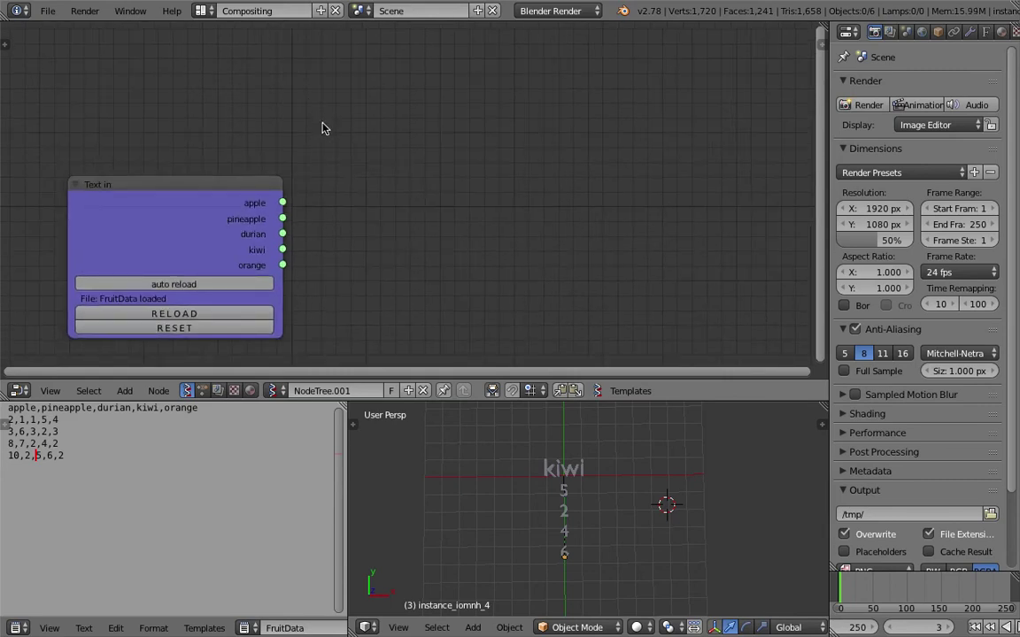
Step: Sketch a pair of graph axes with the Grease Pencil in the empty area above the Text in node
middle_click_drag(322, 129, 341, 141)
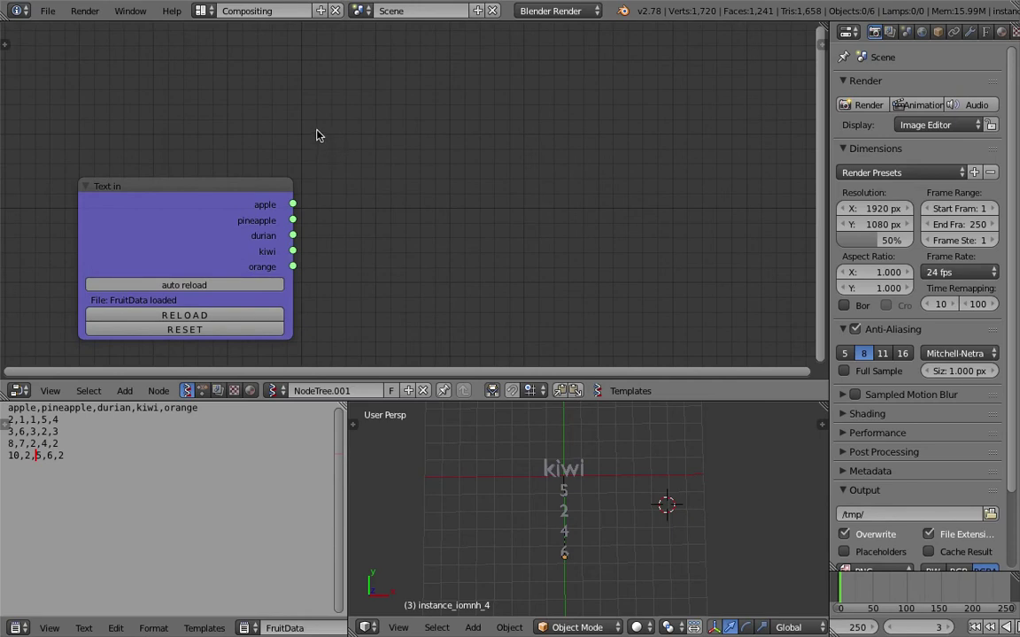
middle_click_drag(335, 76, 331, 126)
mouse_move(324, 48)
left_mouse_down()
mouse_move(337, 88)
mouse_move(338, 186)
mouse_move(547, 185)
left_mouse_up()
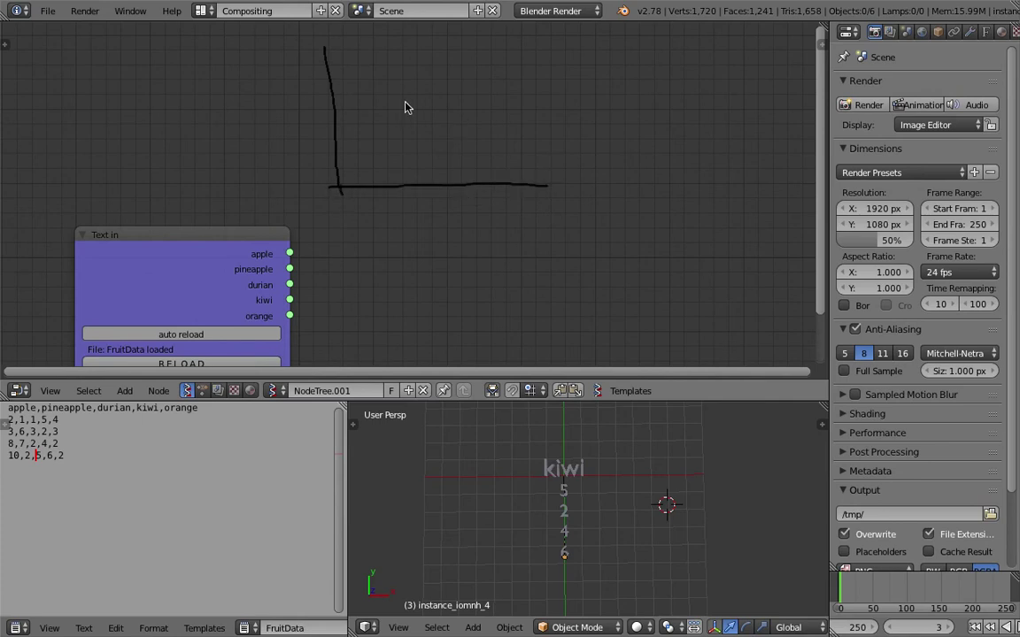
middle_click_drag(509, 120, 491, 123)
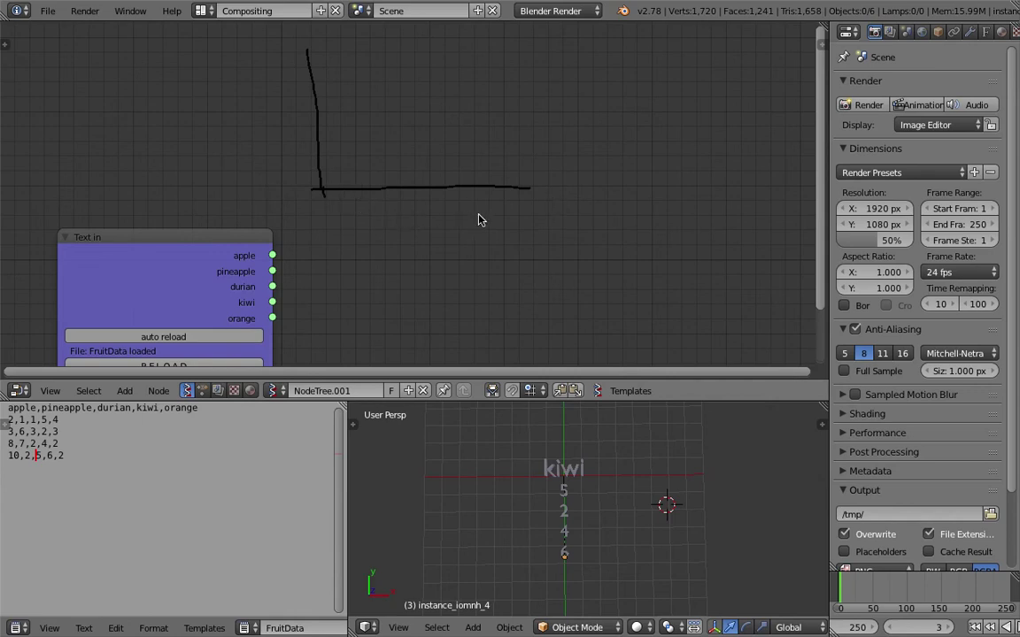
middle_click_drag(354, 160, 364, 150)
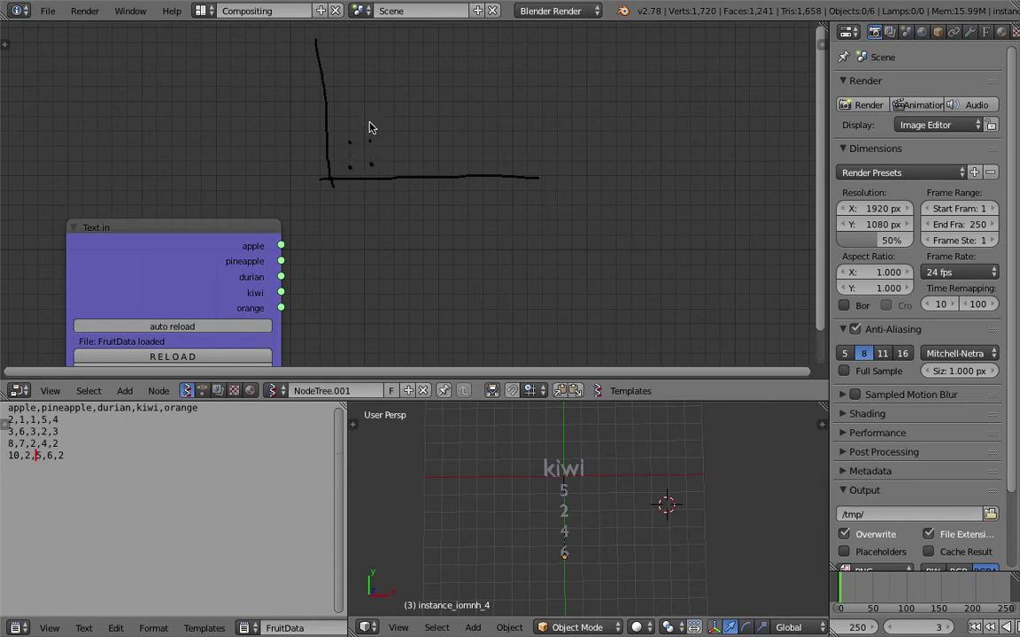
Step: Sketch data points and a zigzag line inside the drawn axes, labelling the highest point 8
left_click_drag(351, 140, 372, 117)
mouse_move(383, 100)
left_mouse_down()
mouse_move(398, 50)
mouse_move(435, 110)
mouse_move(473, 141)
mouse_move(507, 96)
left_mouse_up()
scroll(385, 166, "down", 1)
key("ctrl+s")
left_click(384, 131)
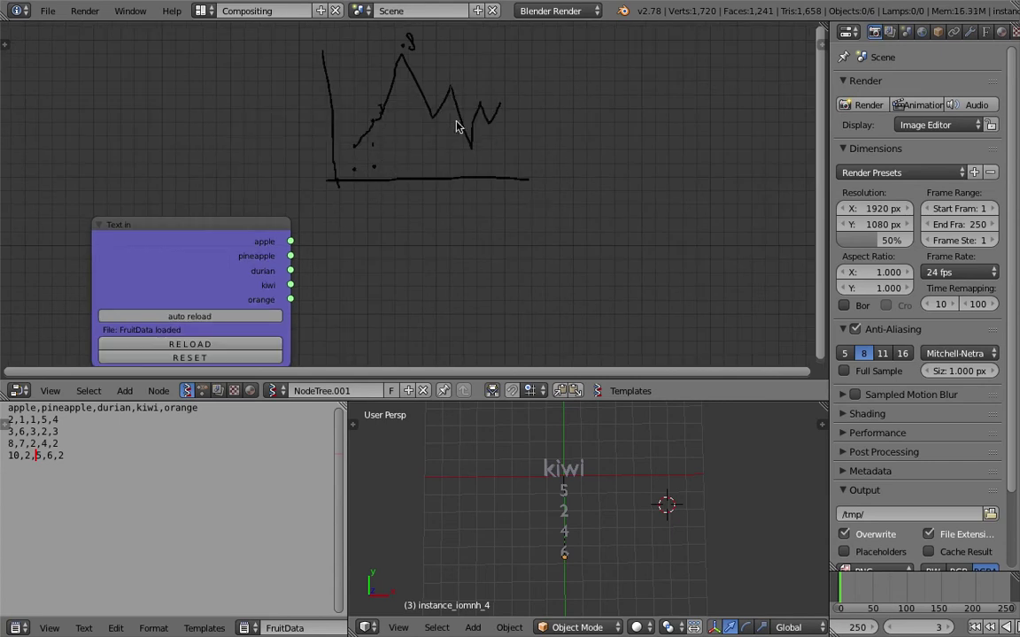
middle_click_drag(384, 193, 380, 201)
Step: Delete the Grease Pencil layer GP_Layer that holds the chart sketch
left_click(818, 42)
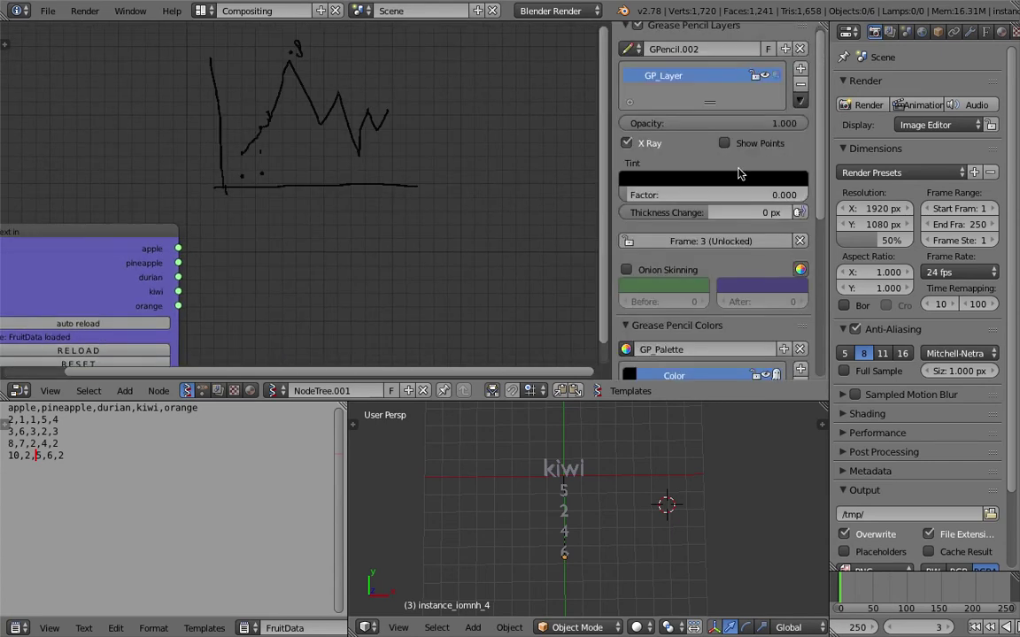
left_click(799, 88)
key("n")
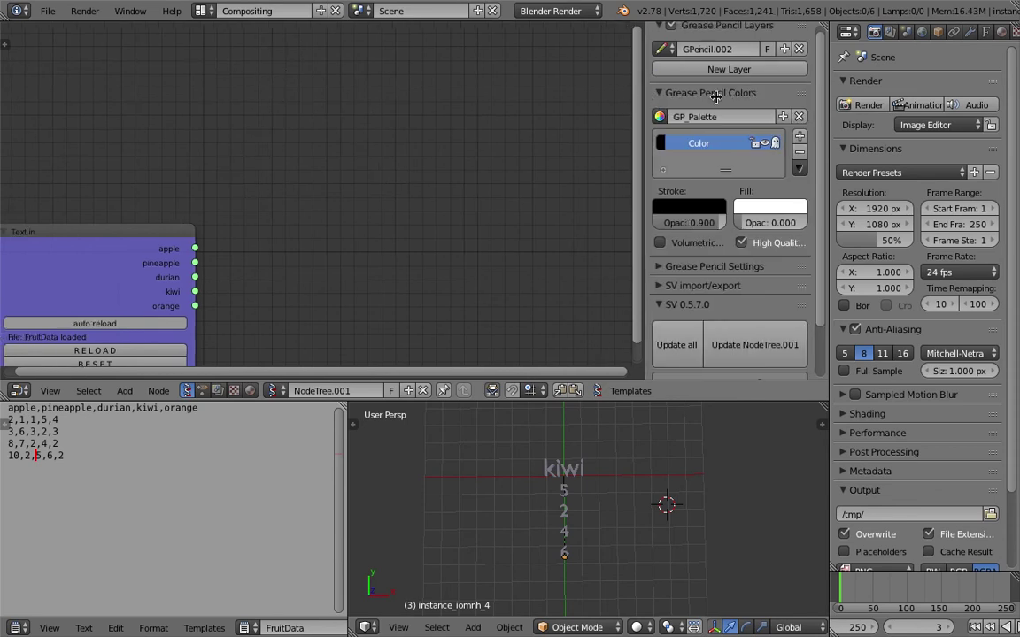
key("ctrl+s")
left_click(410, 158)
middle_click_drag(397, 163, 405, 136)
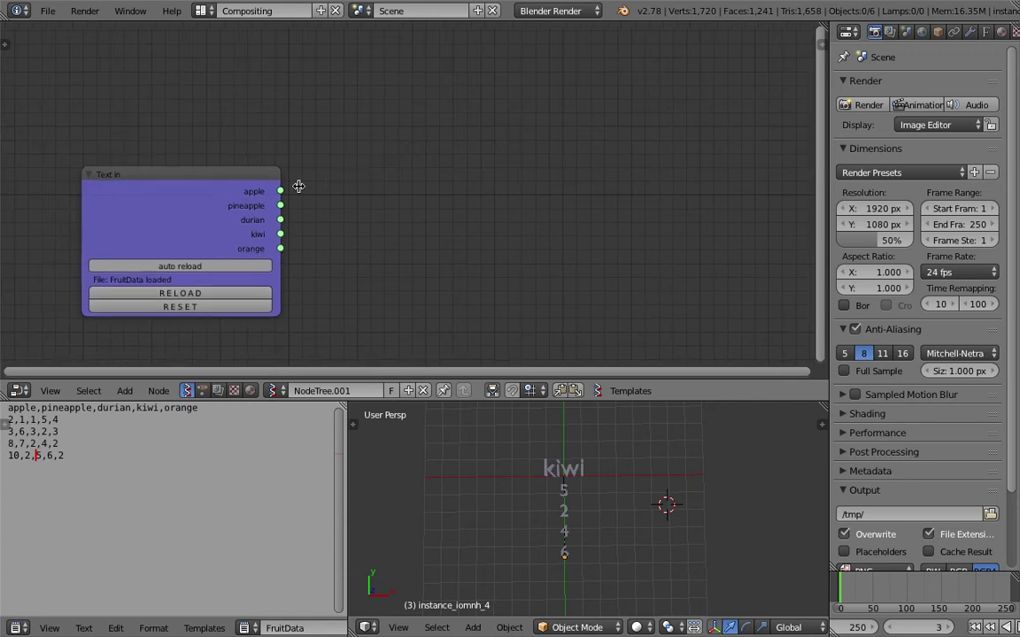
Step: Add a Line node beside the Text in node
middle_click_drag(584, 502, 536, 504, "shift")
middle_click_drag(524, 437, 492, 484, "shift")
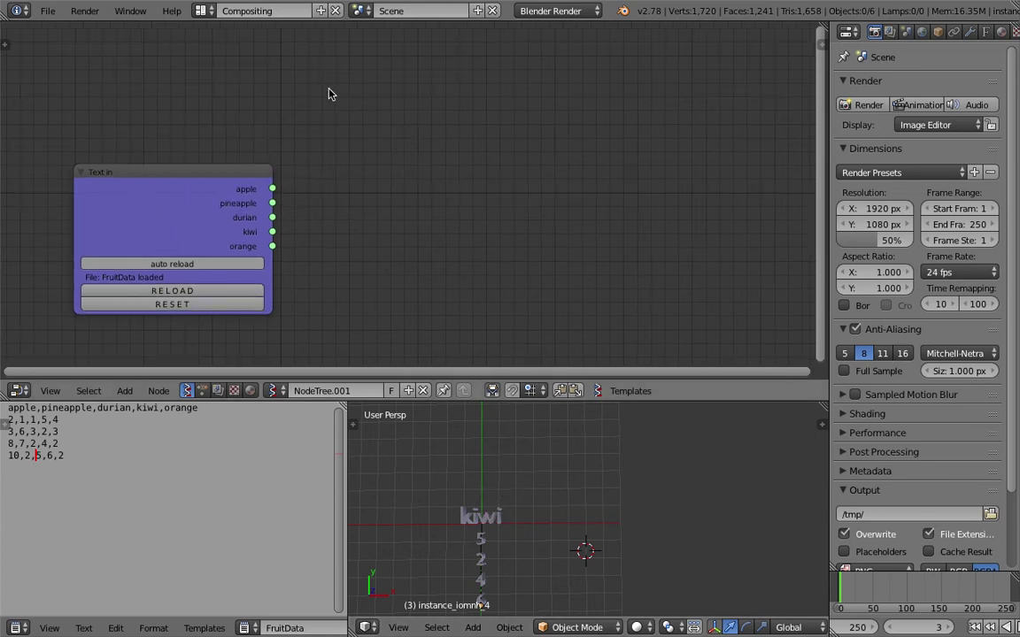
key("shift+a")
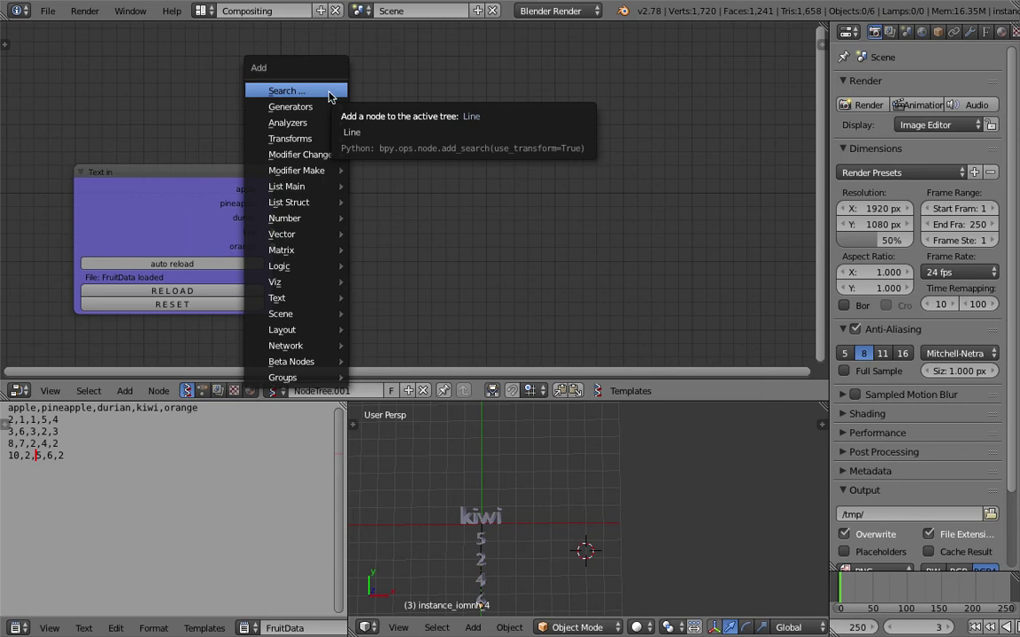
left_click(324, 92)
type("e")
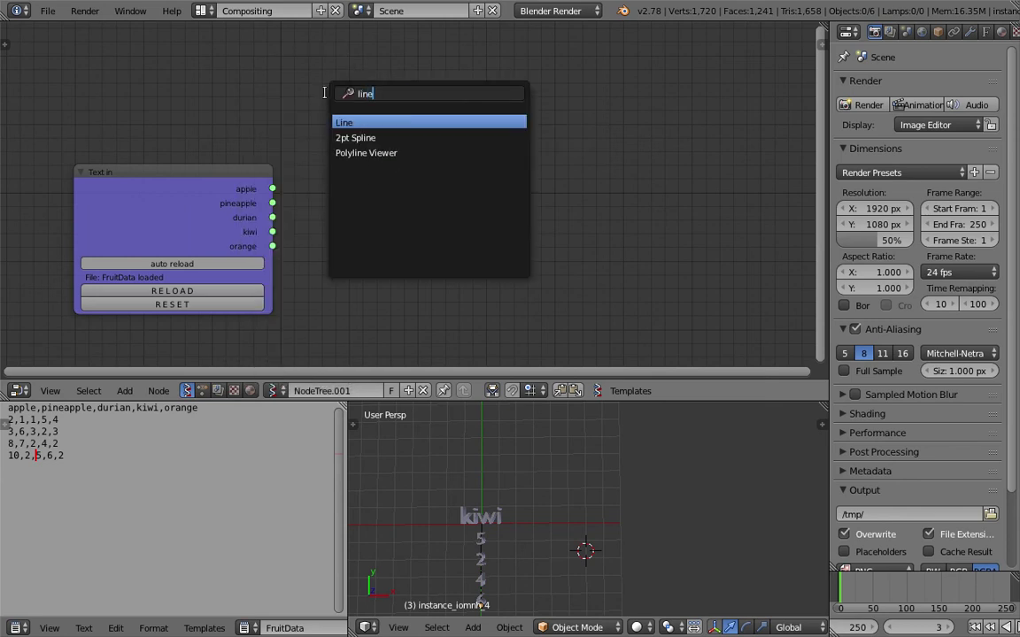
key("Return")
left_click(320, 126)
Step: Add a Viewer Draw node and connect the Line node's Vertices output to its vertices input
key("shift+a")
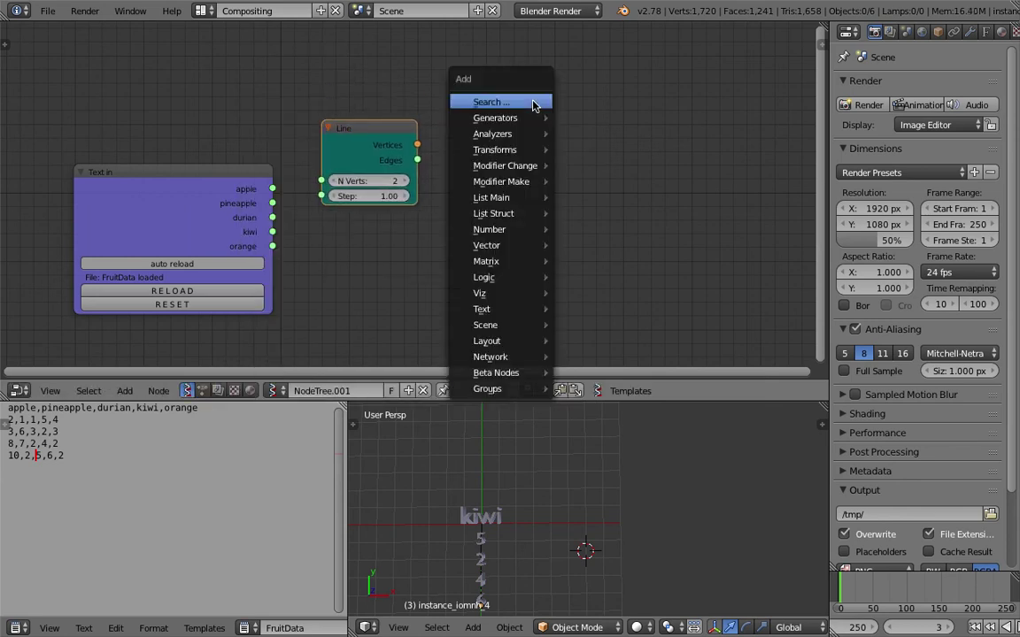
left_click(536, 100)
type("view")
key("Return")
left_click(557, 132)
left_click_drag(420, 146, 556, 238)
left_click_drag(601, 139, 646, 136)
Step: Add a Stethoscope node above the Viewer Draw and connect the Line node's Vertices output to its Data input
key("shift+a")
left_click(562, 105)
type("deb")
key("BackSpace")
key("BackSpace")
key("BackSpace")
type("ste")
key("Return")
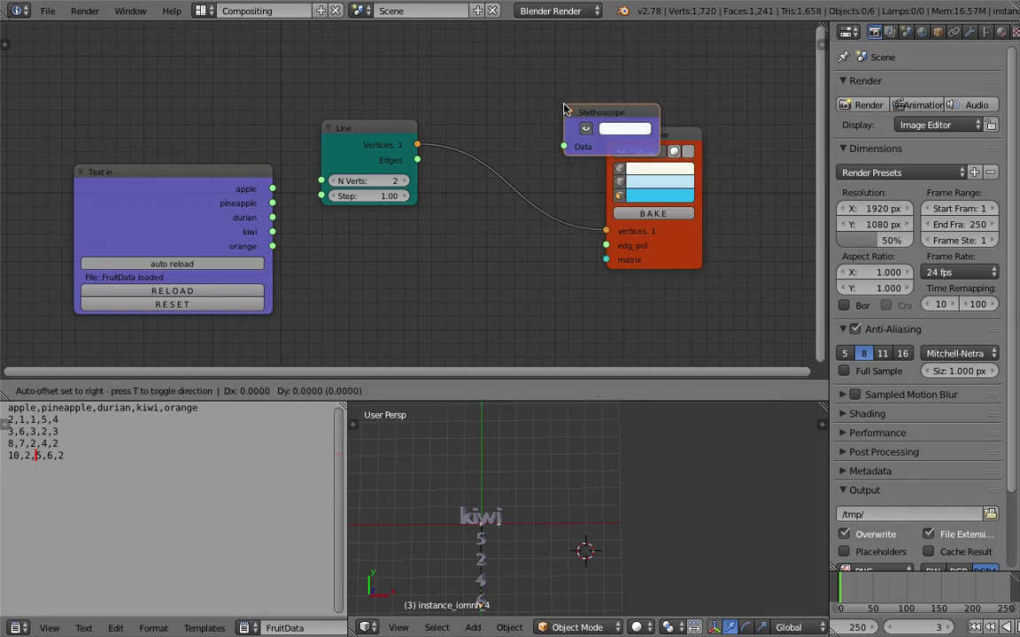
left_click(560, 108)
left_click_drag(417, 145, 540, 93)
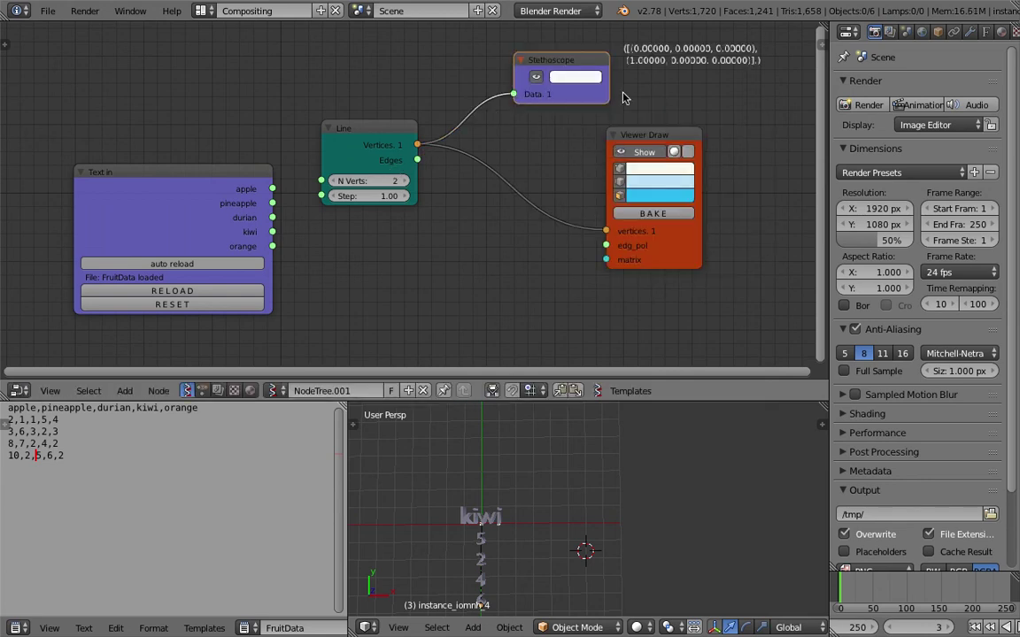
Step: Set the Line node's N Verts to 6 and examine the vertex coordinates listed by the Stethoscope
key("ctrl+s")
left_click(629, 116)
scroll(619, 119, "up", 1)
middle_click_drag(605, 126, 433, 184)
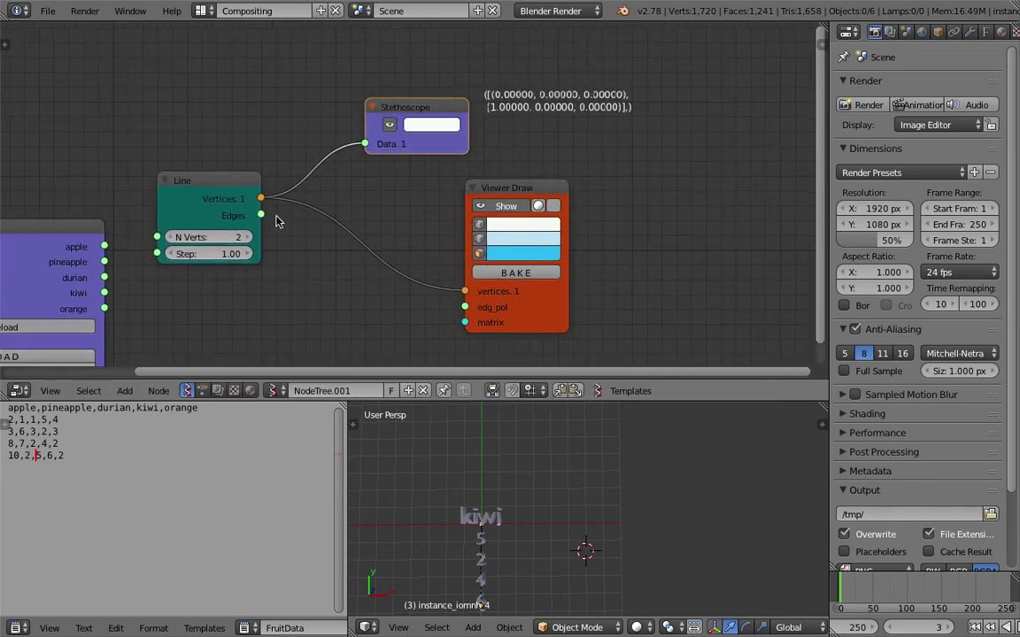
left_click(250, 237)
left_click(250, 237)
left_click(250, 237)
left_click(250, 237)
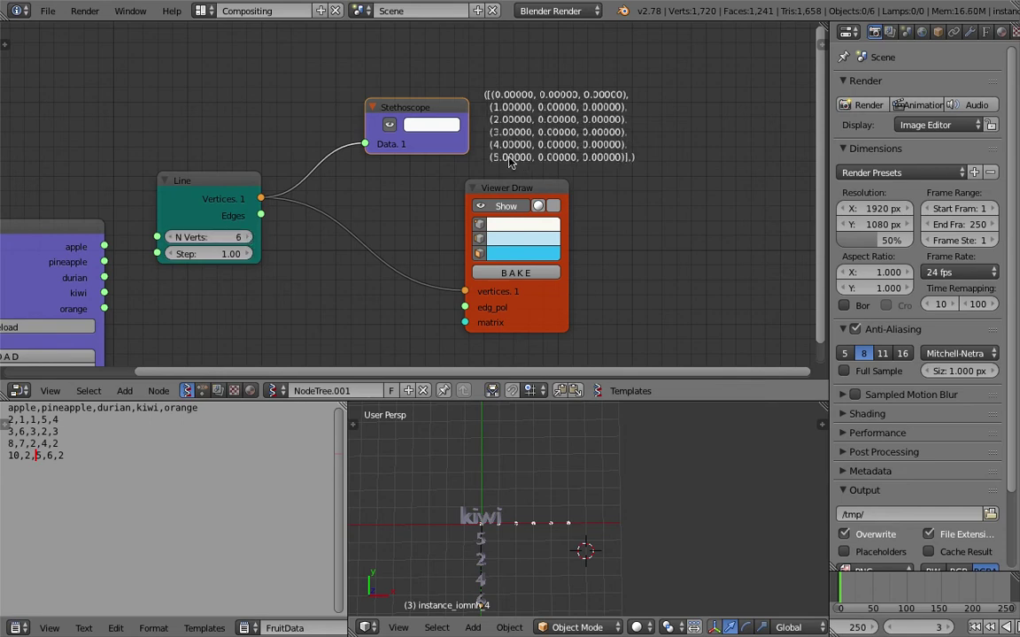
scroll(539, 104, "up", 1)
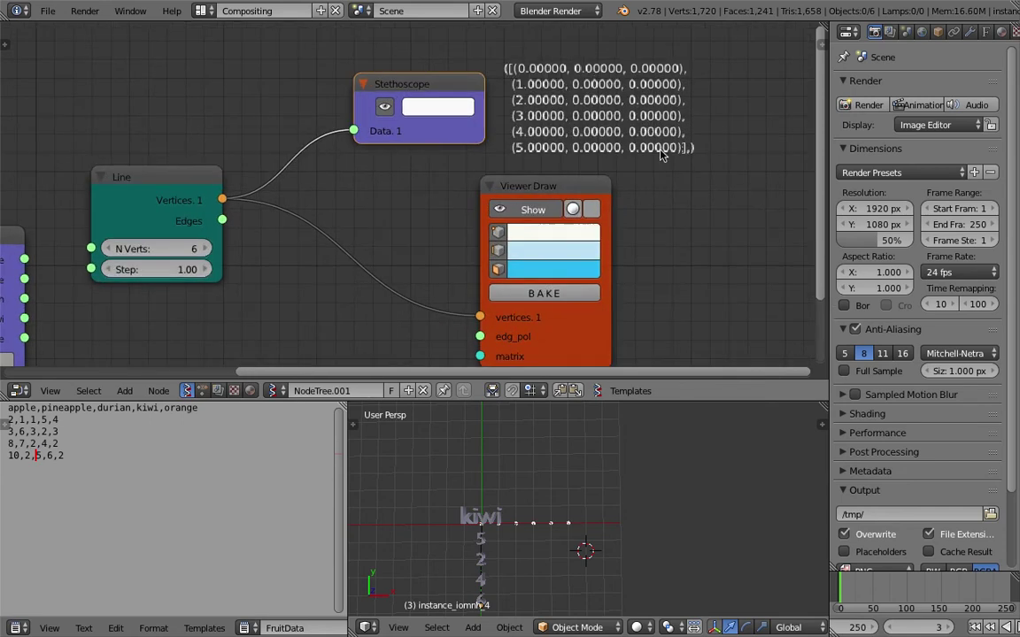
scroll(540, 170, "down", 1)
scroll(555, 60, "up", 2)
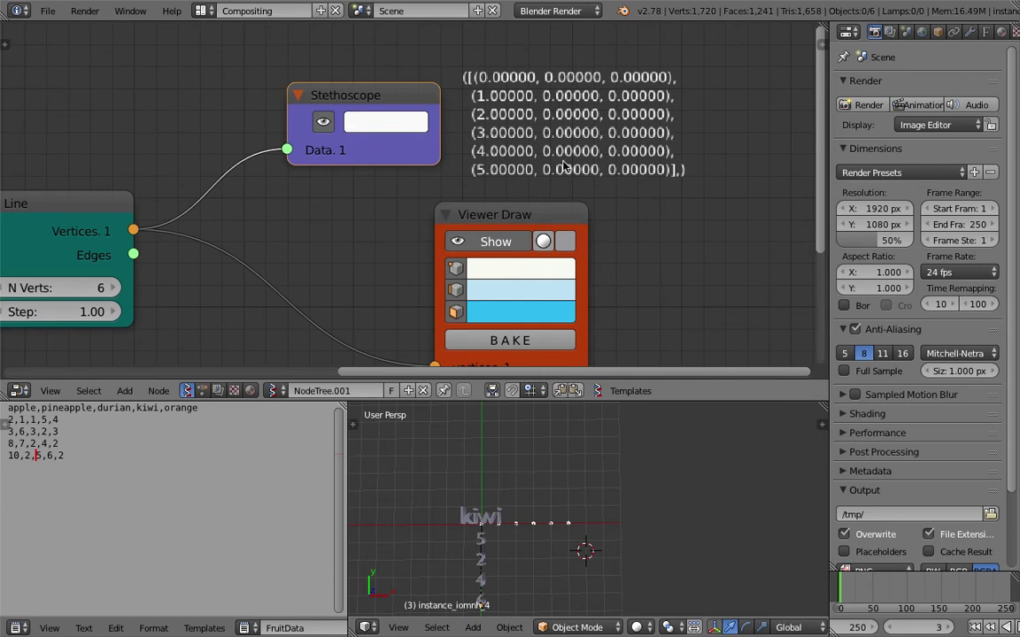
scroll(405, 183, "down", 2)
Step: Spread out the Line, Viewer Draw and Stethoscope nodes to make room between them
left_click_drag(218, 172, 218, 93)
left_click_drag(515, 150, 590, 151)
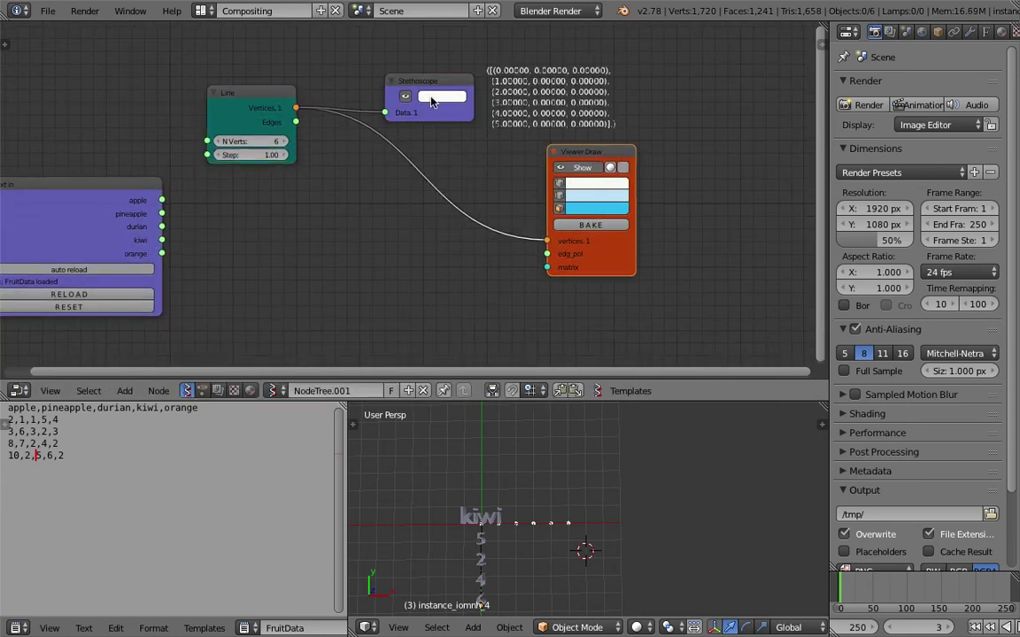
left_click_drag(432, 81, 450, 51)
middle_click_drag(460, 45, 415, 151)
scroll(414, 152, "up", 1)
left_click_drag(411, 154, 520, 136)
Step: Add a Vector out node between the Line and Stethoscope nodes, linking Vertices to Vectors and X to Data
key("shift+a")
left_click(346, 130)
type("sepa")
key("BackSpace")
key("BackSpace")
key("BackSpace")
key("BackSpace")
type("vector")
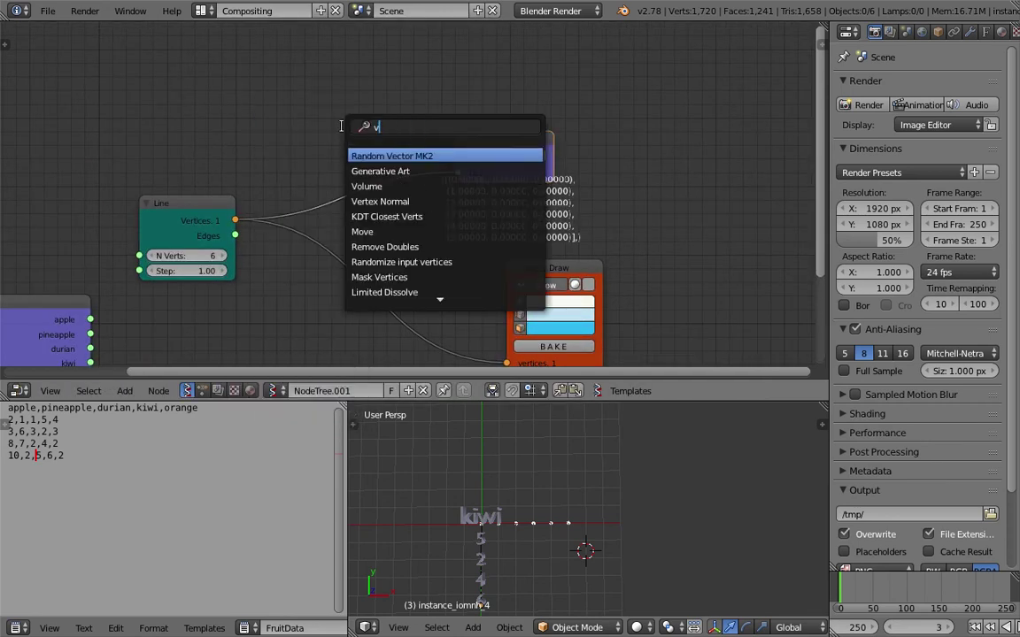
key("Down")
key("Down")
key("Return")
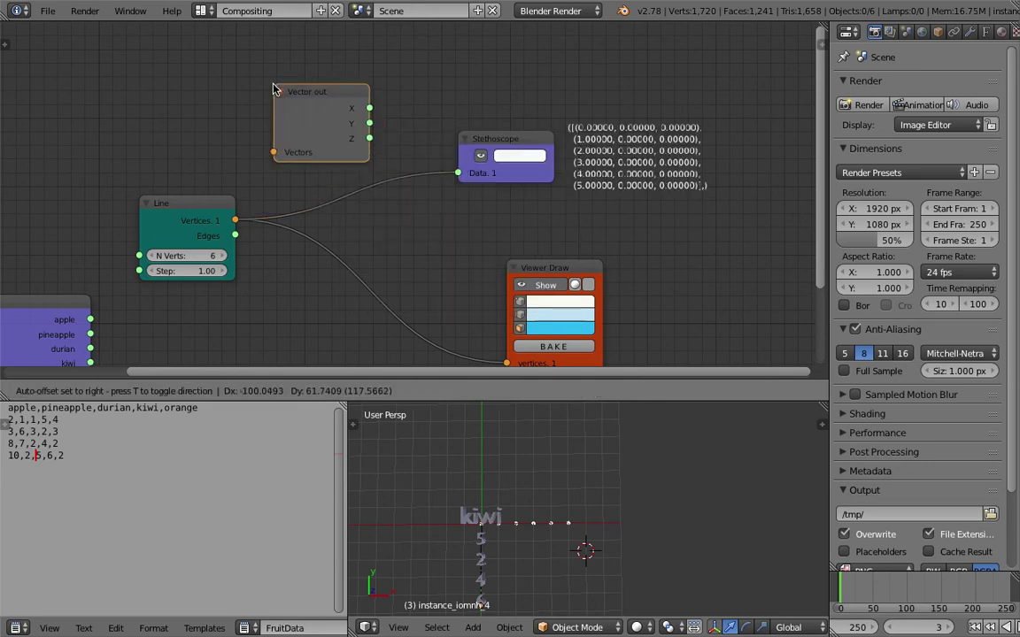
left_click(277, 141)
left_click_drag(364, 148, 359, 141)
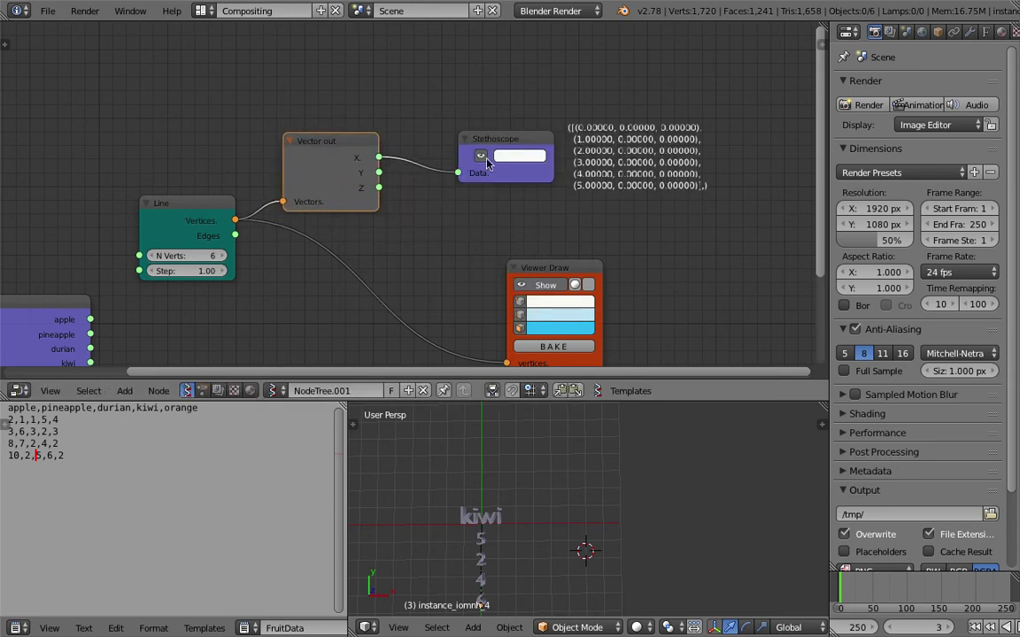
Step: Move the Stethoscope node away from the Vector out node and delete it
middle_click_drag(427, 136, 448, 131)
scroll(405, 154, "down", 2)
left_click_drag(482, 135, 557, 124)
key("x")
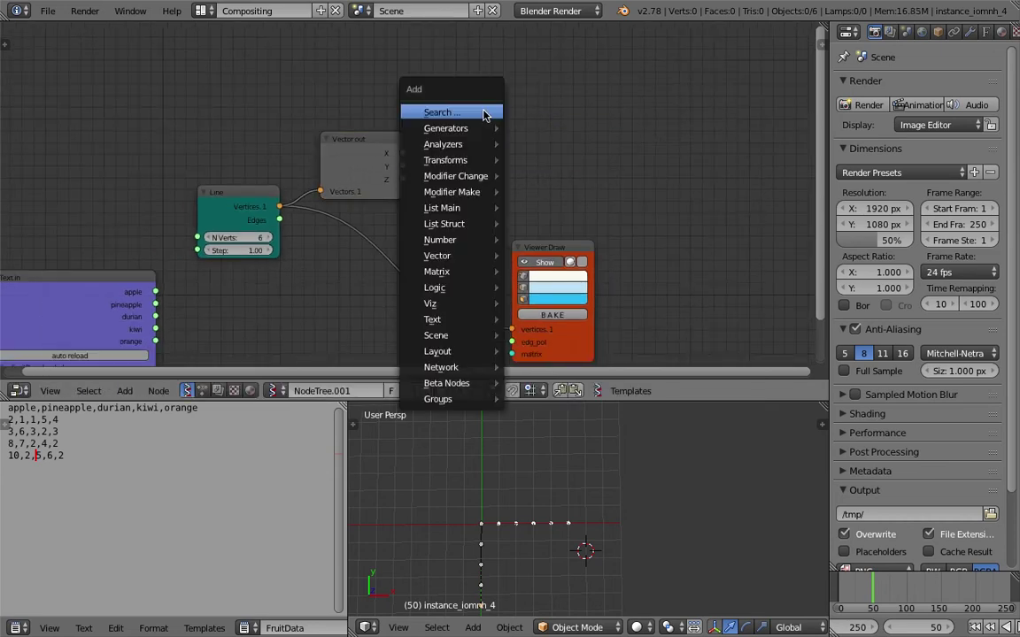
key("space")
type("vec")
key("Down")
key("Down")
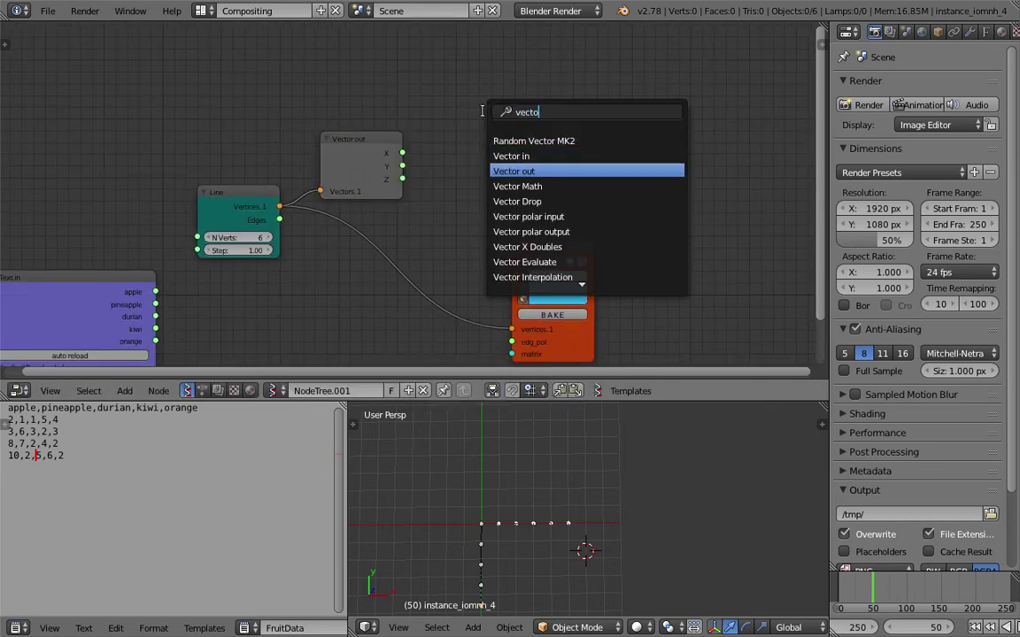
key("Return")
left_click(486, 114)
Step: Add a Vector in node and connect the Vector out node's X output to its X input
scroll(486, 113, "up", 1)
key("shift+a")
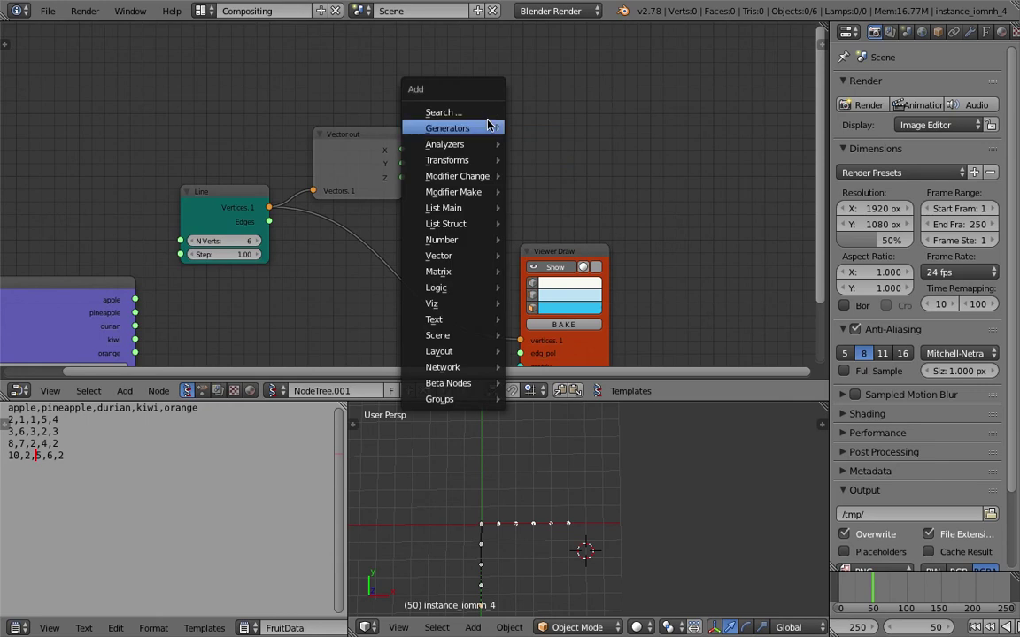
left_click(489, 113)
type("vector i")
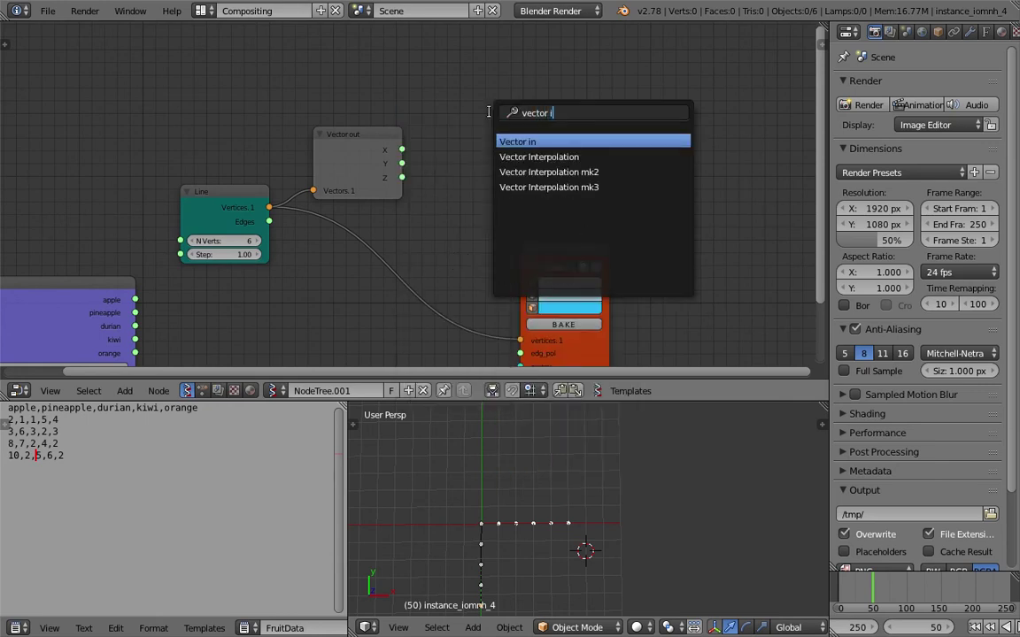
key("Return")
left_click(489, 112)
key("ctrl+s")
left_click(489, 113)
middle_click_drag(404, 150, 478, 113)
left_click_drag(478, 114, 564, 111)
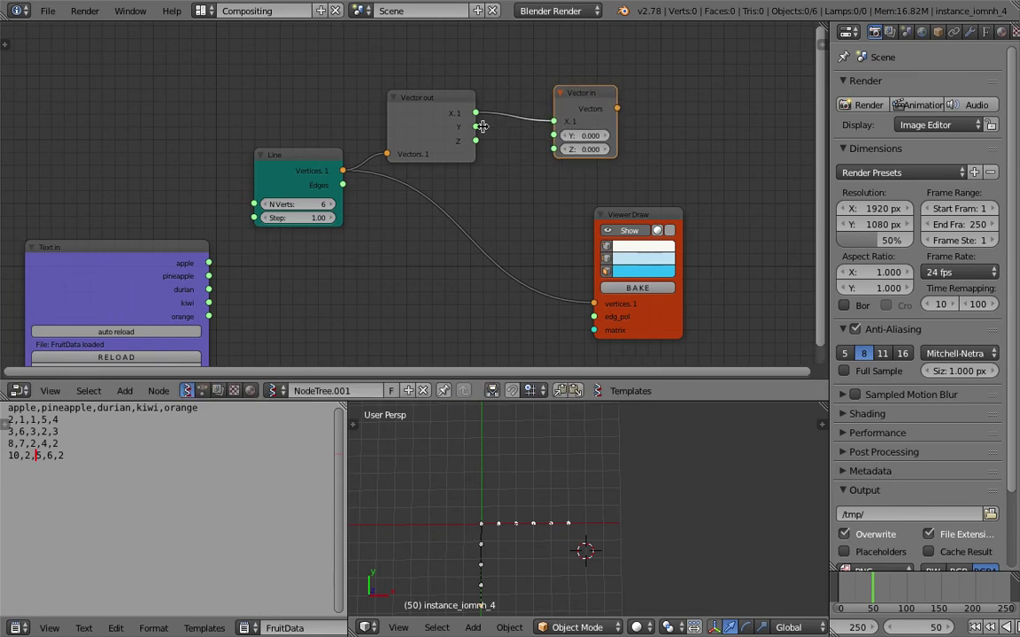
Step: Connect Vector out's Z output to Vector in's Z input and the Text in node's apple output to its Y input
middle_click_drag(440, 116, 443, 106)
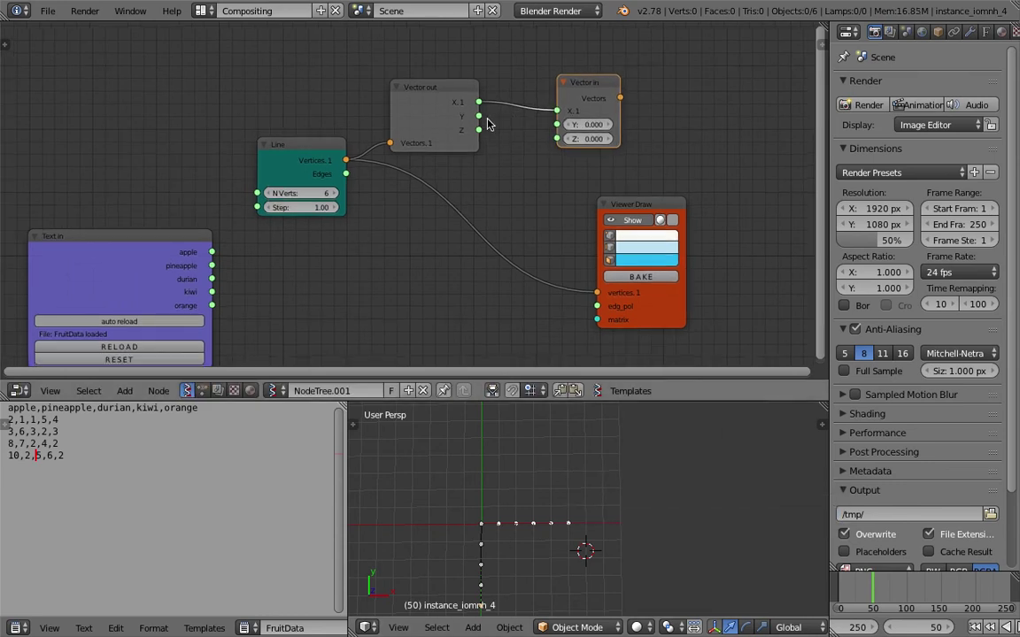
middle_click_drag(457, 148, 468, 135)
left_click_drag(491, 102, 526, 127)
left_click_drag(491, 116, 530, 147)
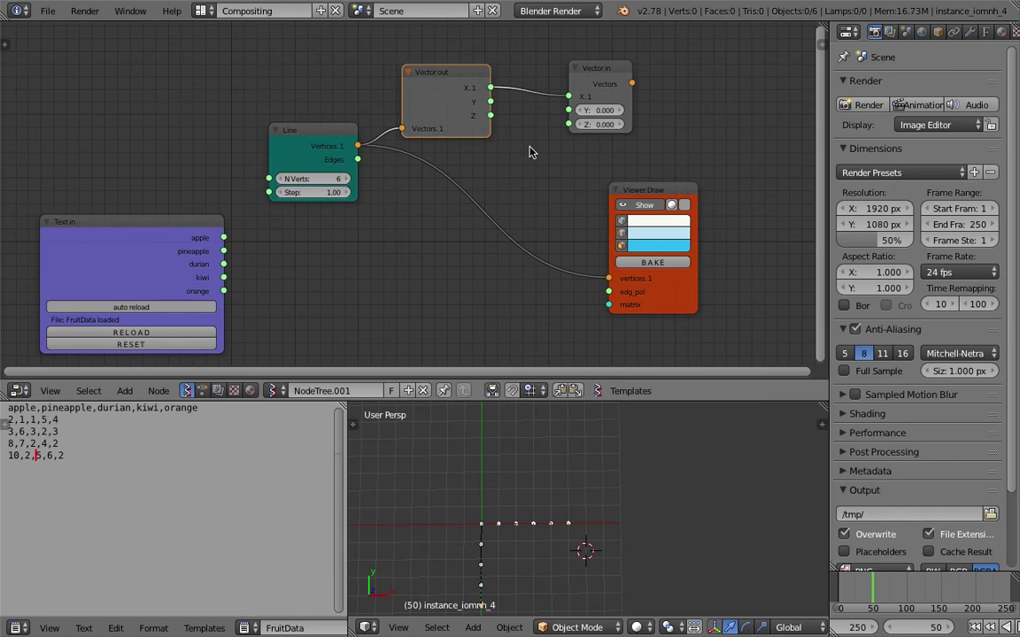
mouse_move(491, 116)
left_mouse_down()
mouse_move(572, 131)
mouse_move(410, 212)
mouse_move(228, 237)
left_mouse_up()
key("ctrl+s")
left_click(572, 131)
Step: Feed the Viewer Draw's vertices from the Vector in node's Vectors output and move the Viewer Draw farther away
left_click_drag(660, 191, 718, 160)
middle_click_drag(708, 156, 620, 136)
left_click_drag(543, 63, 577, 227)
left_click_drag(613, 140, 684, 120)
Step: Examine the points plotted from the apple values in the 3D view
key("ctrl+s")
left_click(685, 129)
scroll(557, 505, "down", 3)
mouse_move(556, 505)
middle_mouse_down("shift")
mouse_move(554, 480)
mouse_move(565, 537)
middle_mouse_up("shift")
scroll(553, 480, "down", 1)
scroll(565, 534, "up", 2)
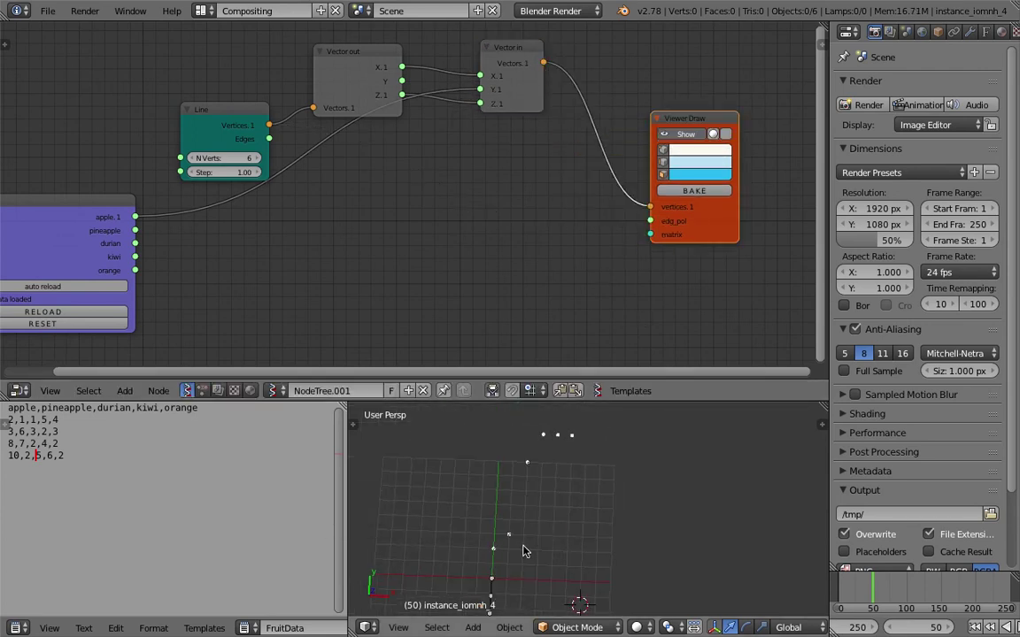
key("ctrl+s")
left_click(498, 571)
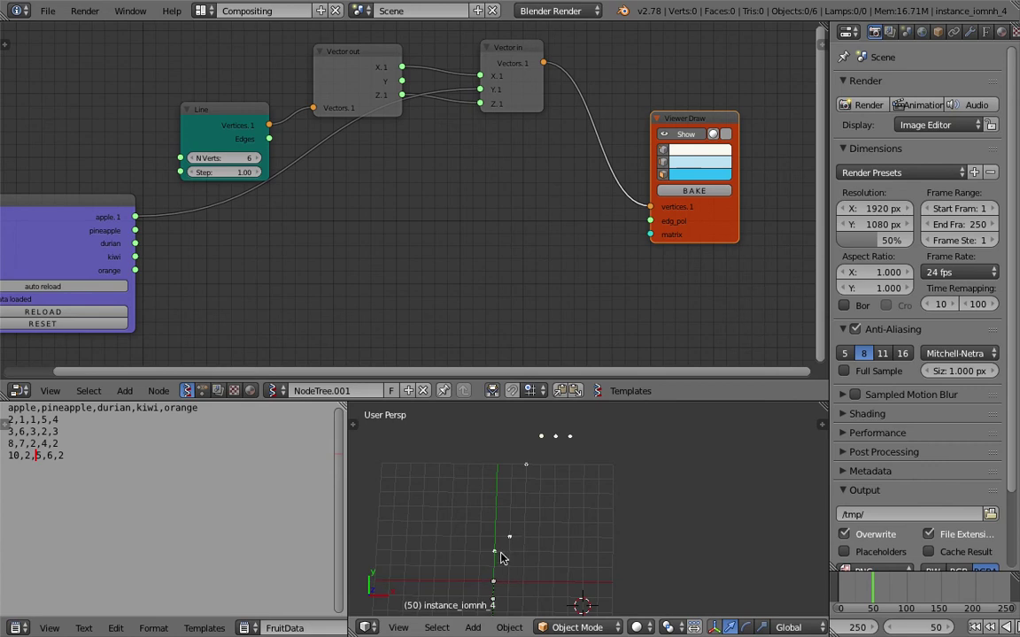
left_click(529, 467)
left_click(598, 435)
Step: Set the Line node's N Verts to 11 and highlight the last three data rows of the FruitData text
left_click(253, 159)
left_click(258, 158)
left_click(259, 159)
left_click(732, 468)
key("Home")
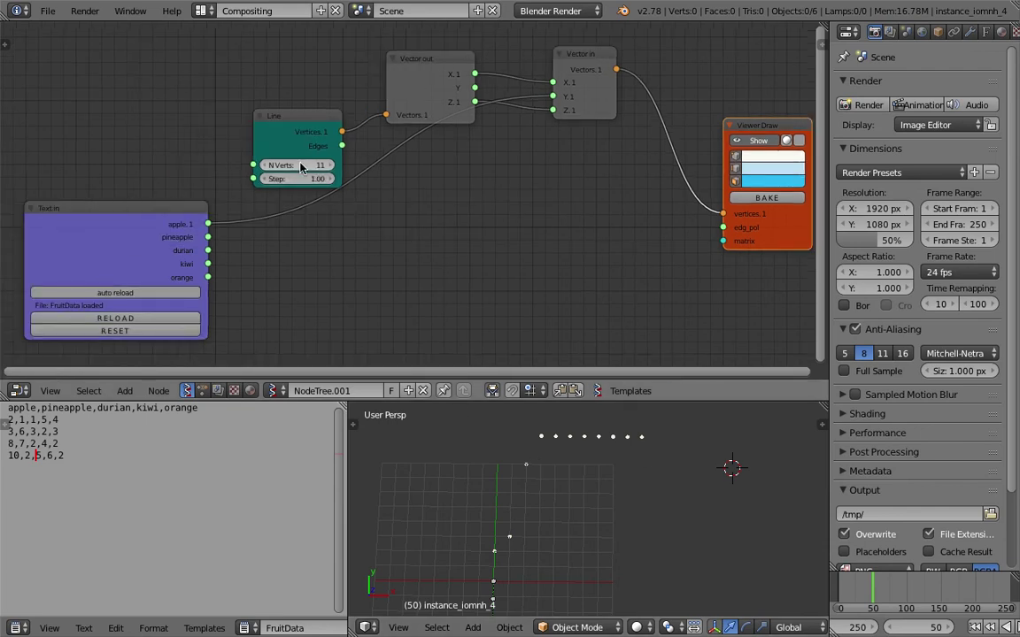
left_click_drag(54, 424, 65, 455)
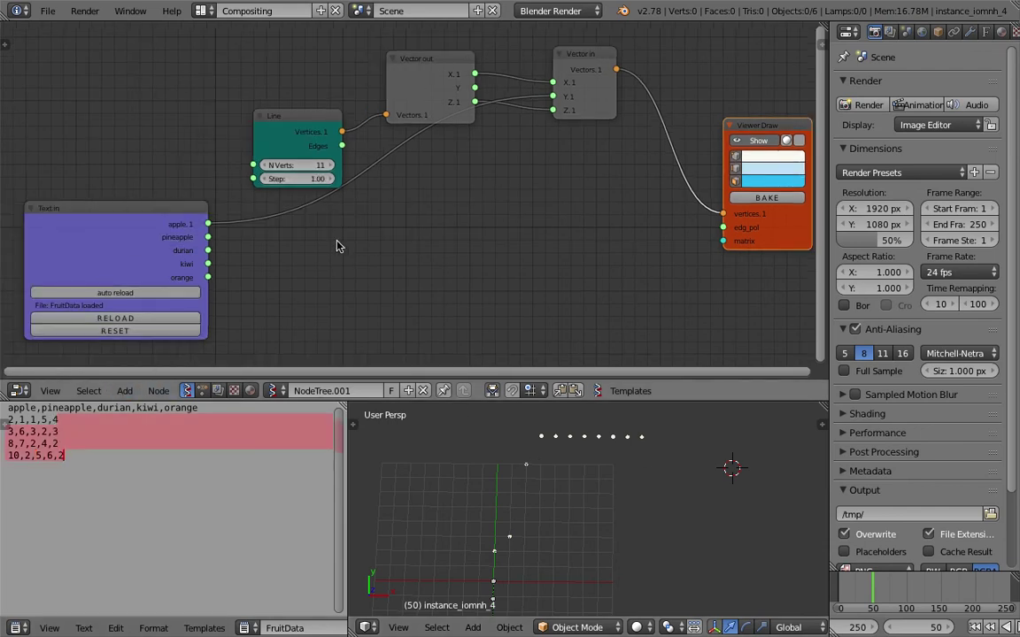
Step: Set the Line node's N Verts to 4 to match the number of data rows
double_click(318, 169)
type("4")
key("Return")
middle_click_drag(540, 560, 554, 546, "shift")
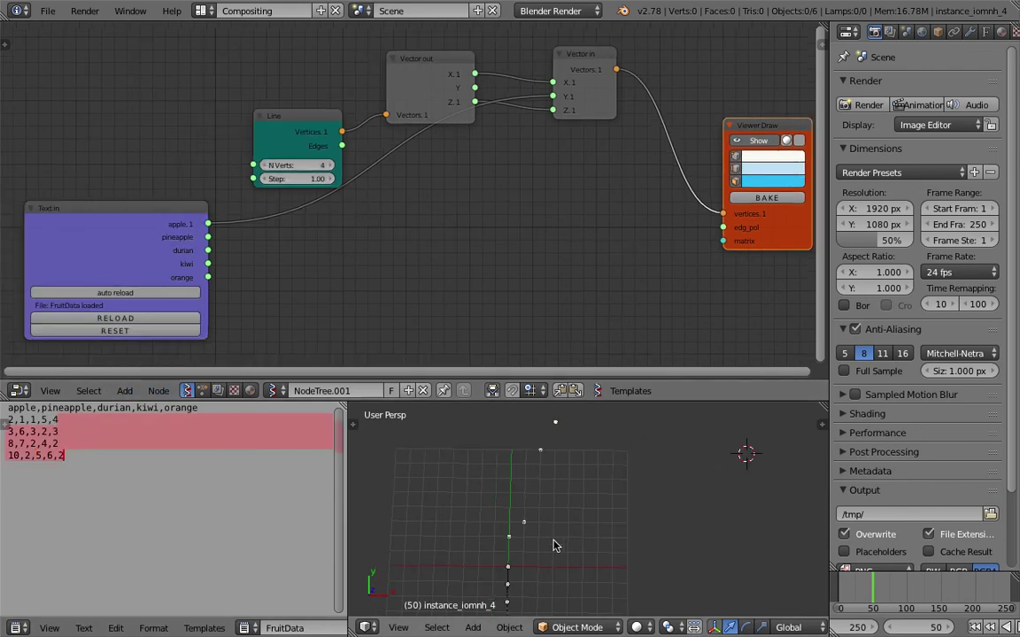
Step: Append the rows 6,3,6,3,2 and 1,5,7,5,4 to the FruitData text and raise the Line node's N Verts to 7
left_click(150, 461)
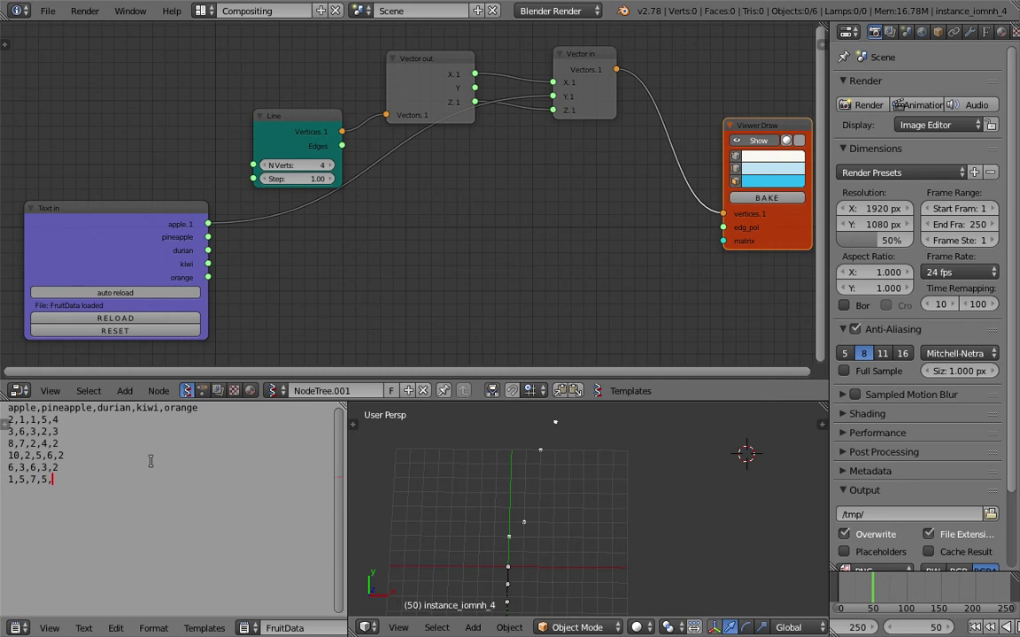
left_click(330, 166)
left_click(330, 165)
left_click(331, 167)
left_click_drag(293, 123, 281, 113)
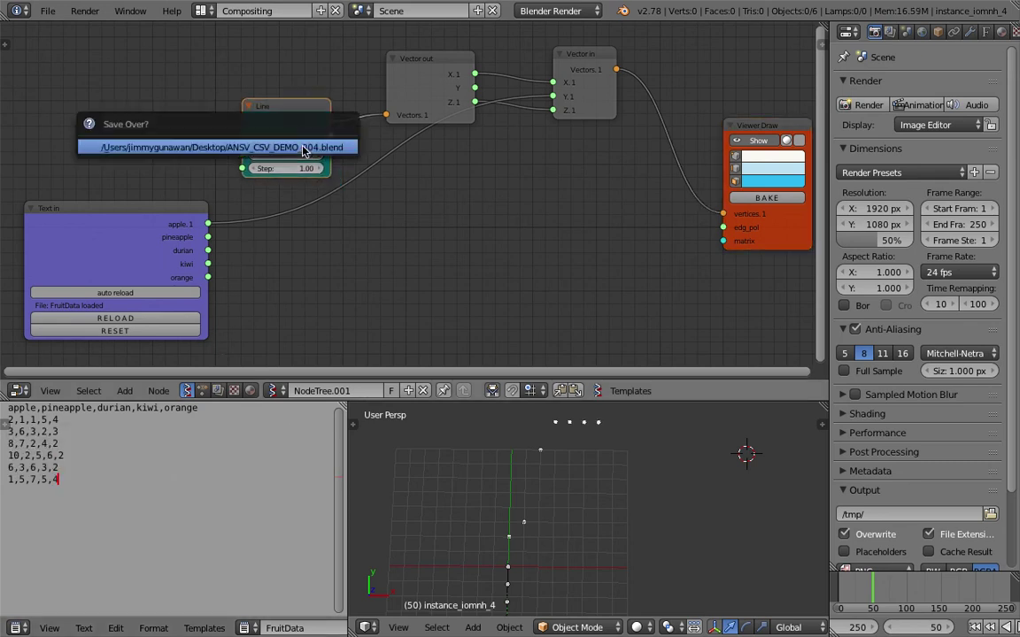
Step: Reload the FruitData in the Text in node and reduce the Line node's N Verts to 6
left_click(133, 317)
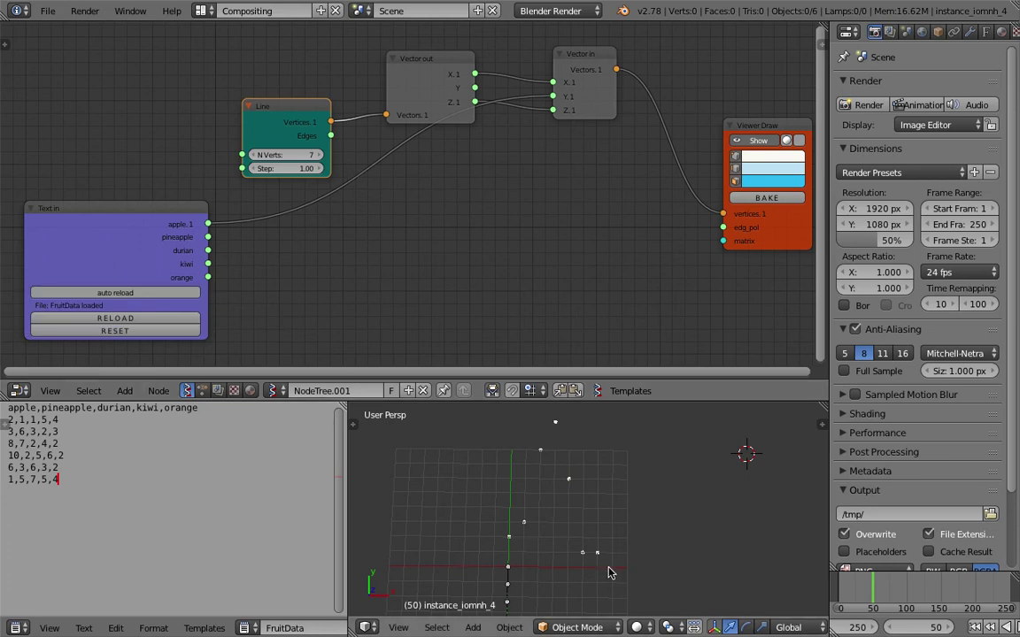
left_click(254, 155)
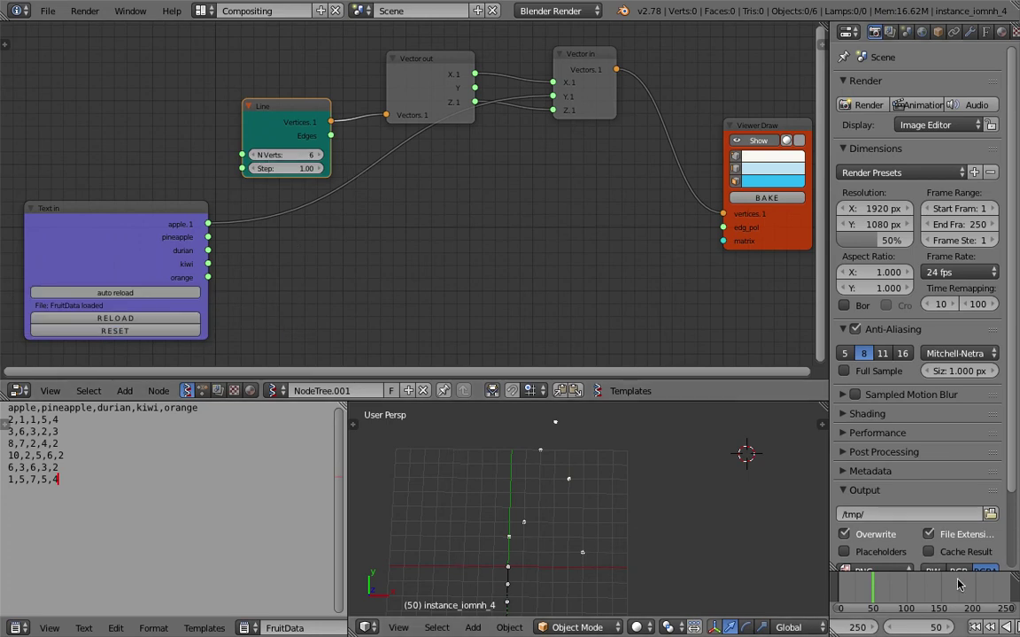
left_click_drag(174, 210, 121, 214)
left_click_drag(252, 135, 235, 107)
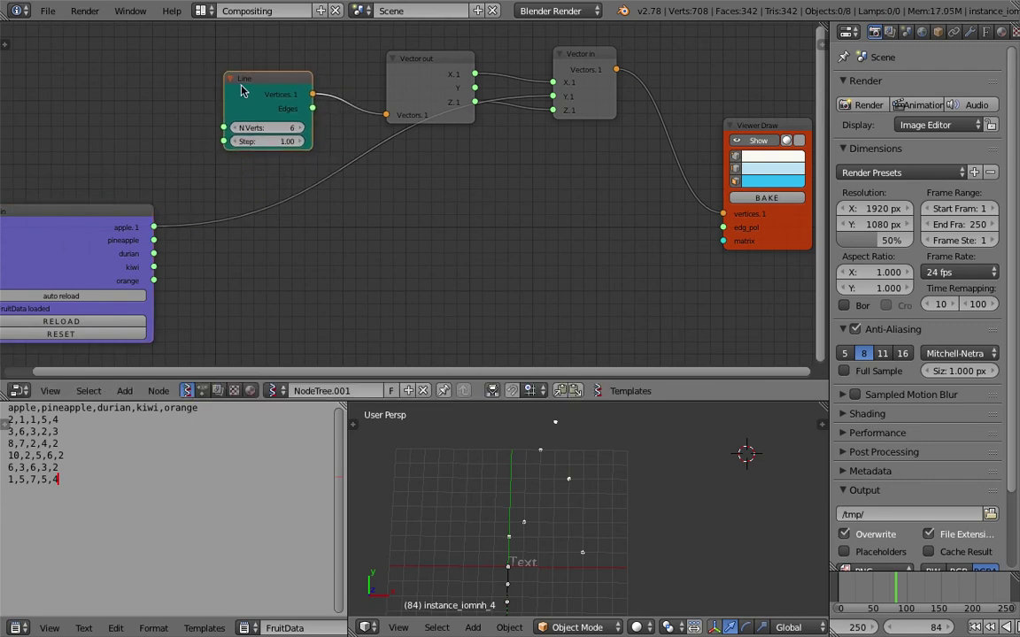
Step: Save the project as a Blender file in the Desktop folder
middle_click_drag(234, 107, 357, 91)
left_click(49, 10)
left_click(80, 147)
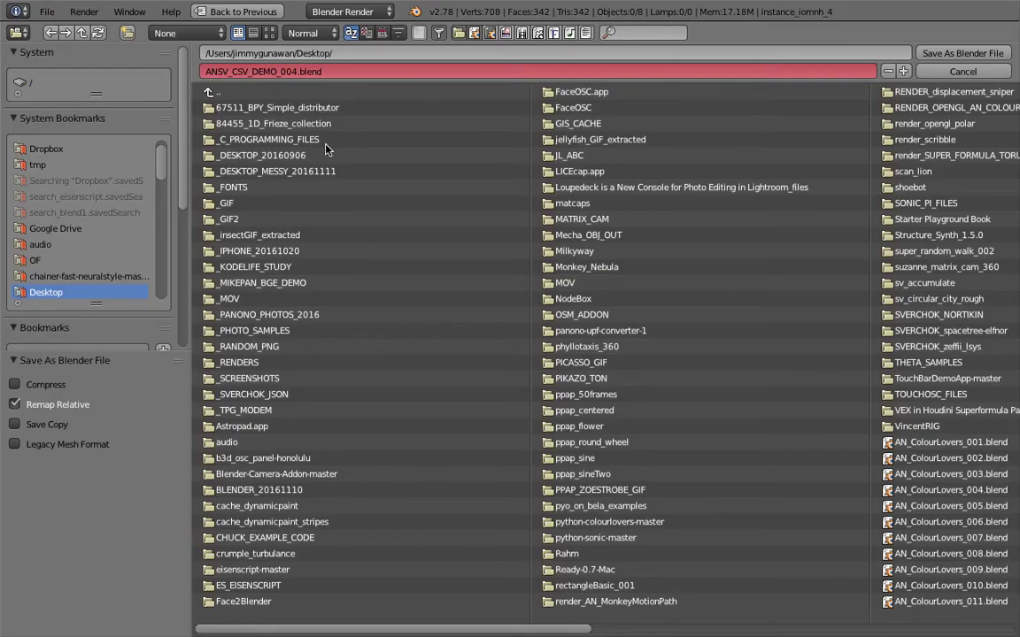
left_click(933, 54)
Step: Reposition the Viewer Draw node to leave more space beside the Vector in node
middle_click_drag(471, 291, 426, 273)
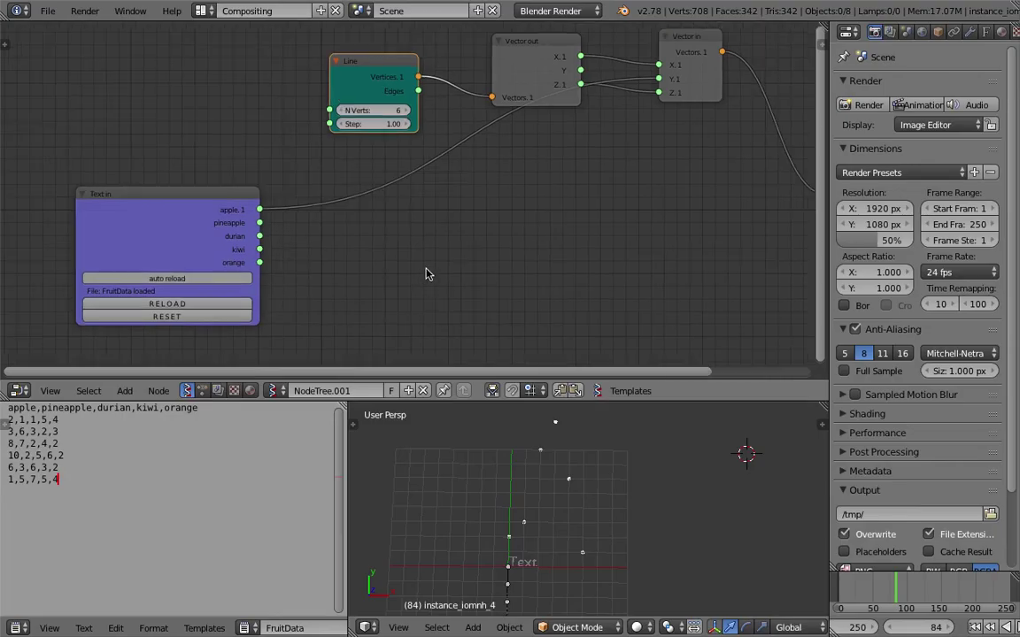
scroll(530, 204, "down", 2)
scroll(655, 202, "down", 2, "ctrl")
mouse_move(754, 208)
left_mouse_down()
mouse_move(741, 187)
mouse_move(710, 180)
left_mouse_up()
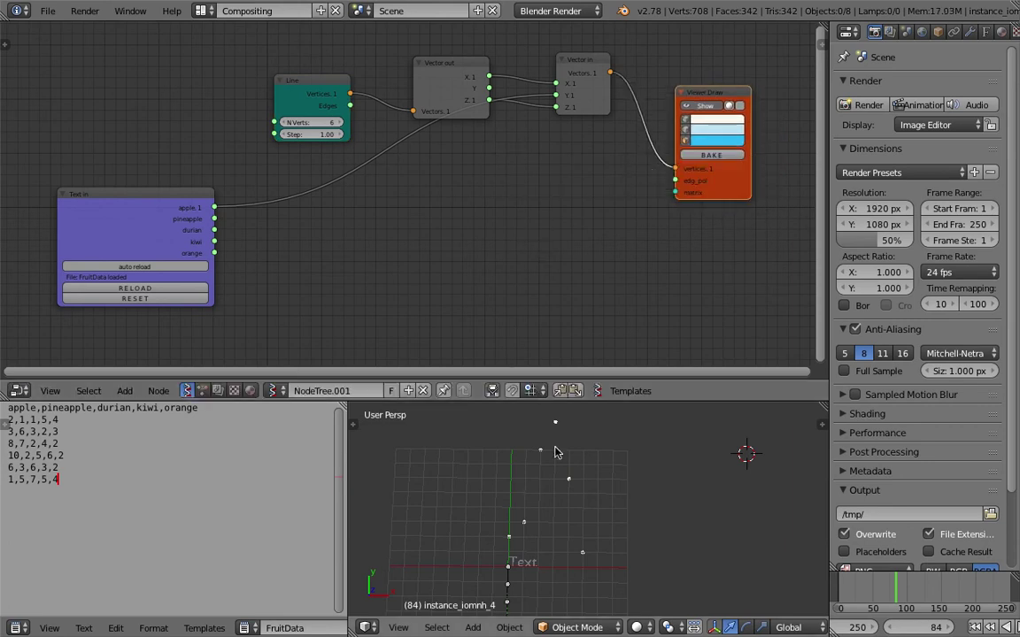
middle_click_drag(610, 241, 533, 252)
left_click_drag(612, 207, 633, 212)
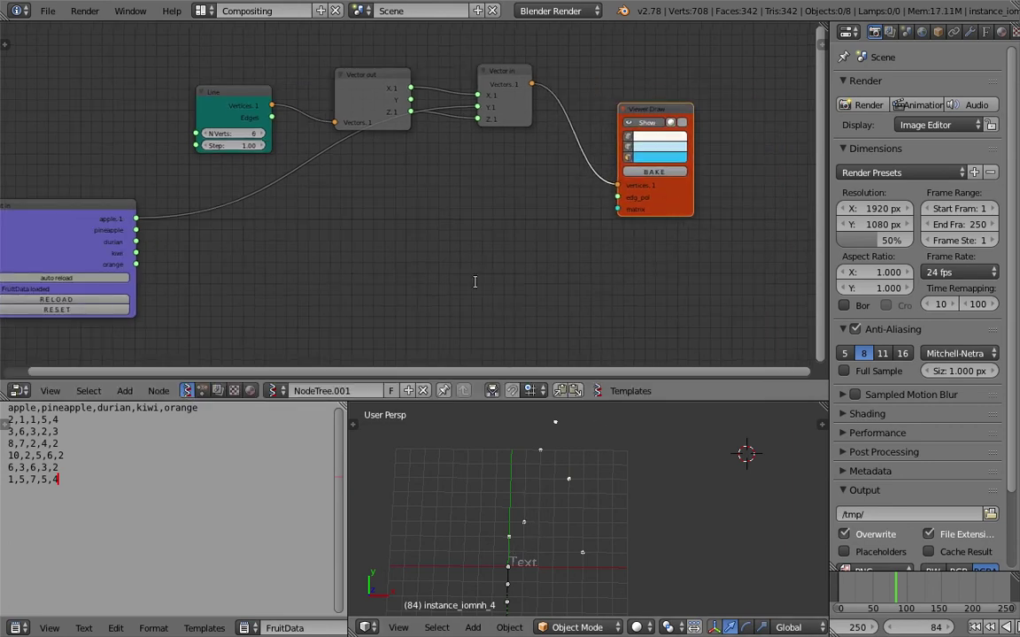
Step: Spread out the Text in, Vector out and Vector in nodes to tidy the node layout
left_click_drag(55, 469, 66, 495)
left_click(144, 430)
middle_click_drag(207, 211, 253, 205)
left_click_drag(154, 201, 188, 206)
left_click_drag(431, 75, 401, 60)
left_click_drag(536, 67, 520, 68)
middle_click_drag(501, 117, 485, 187)
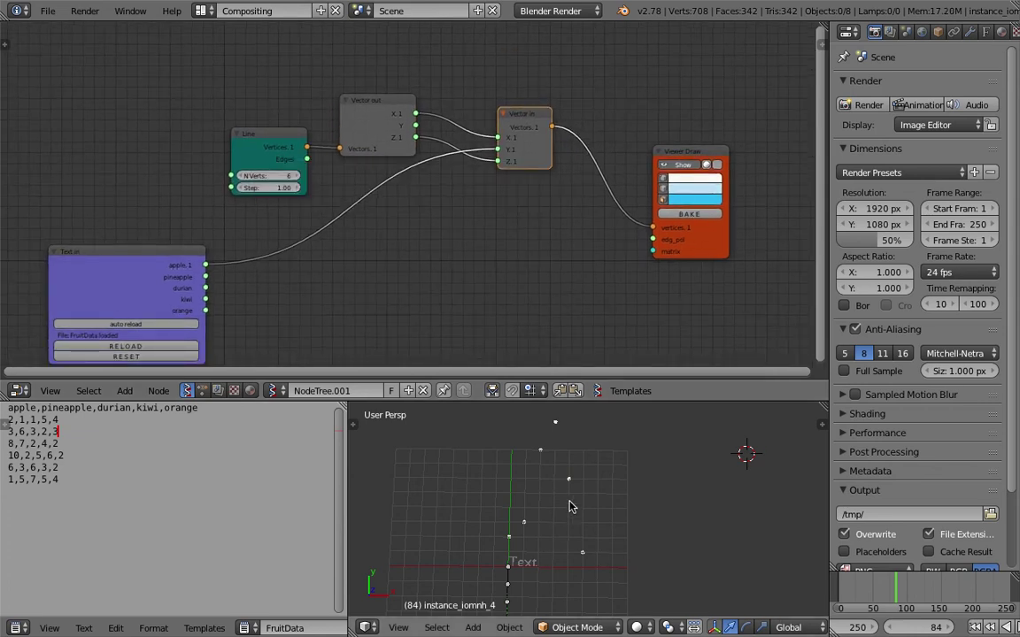
Step: Save the project over the existing Blender file
key("ctrl+s")
key("Return")
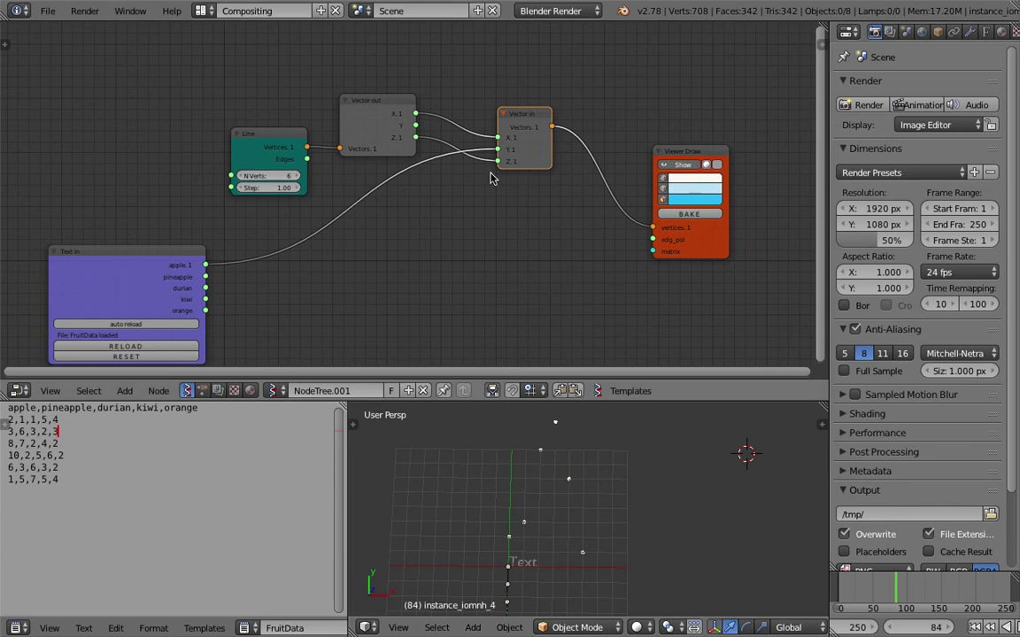
middle_click_drag(523, 228, 522, 209)
key("ctrl+s")
key("Return")
Step: Add a UV Connection node on the link between the Vector in and Viewer Draw nodes
key("shift+a")
left_click(476, 206)
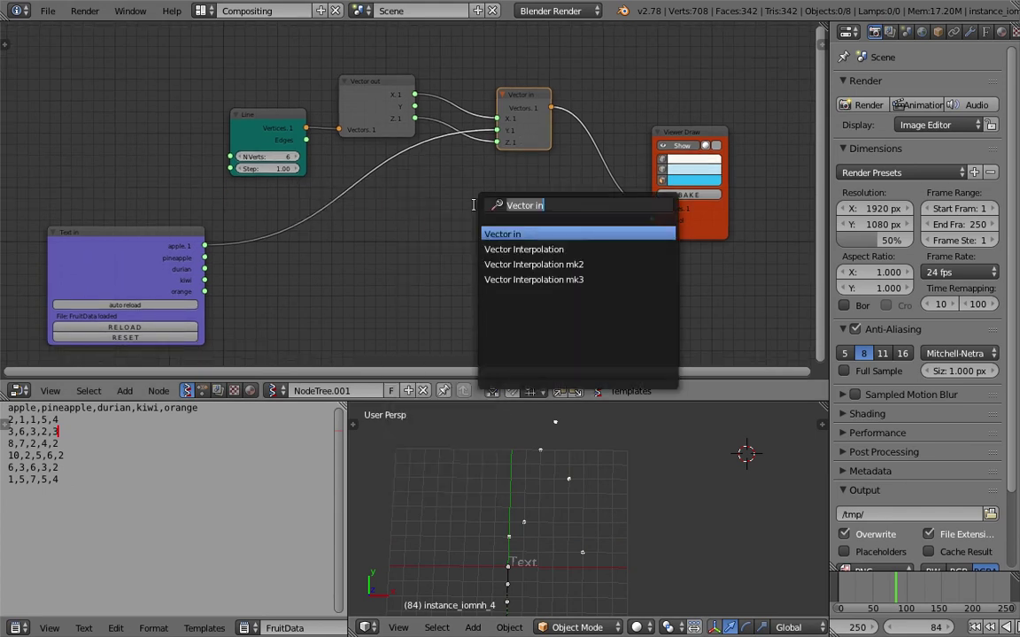
type("uv")
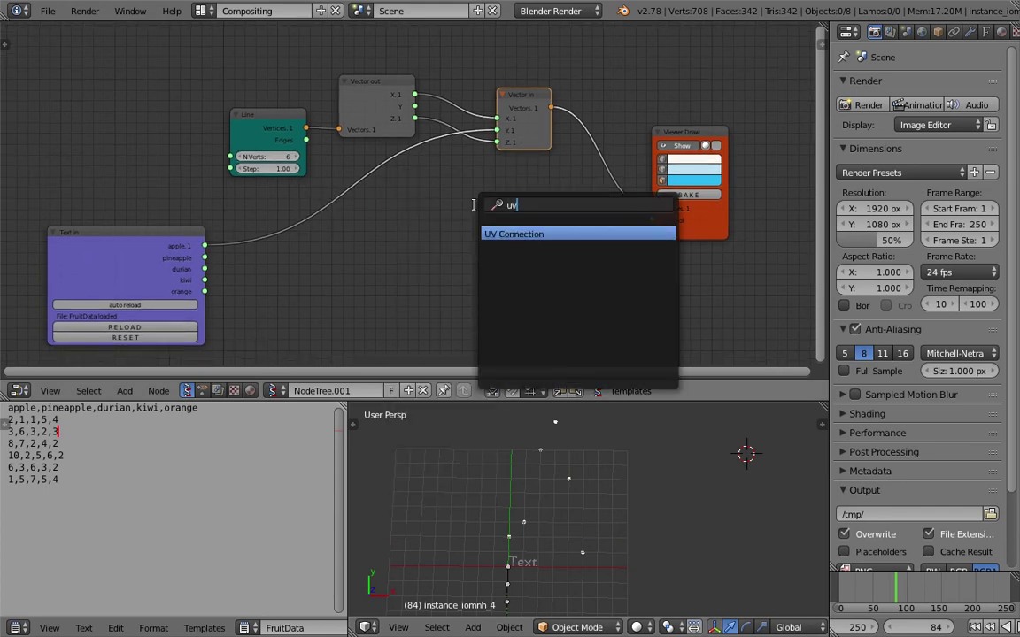
key("Return")
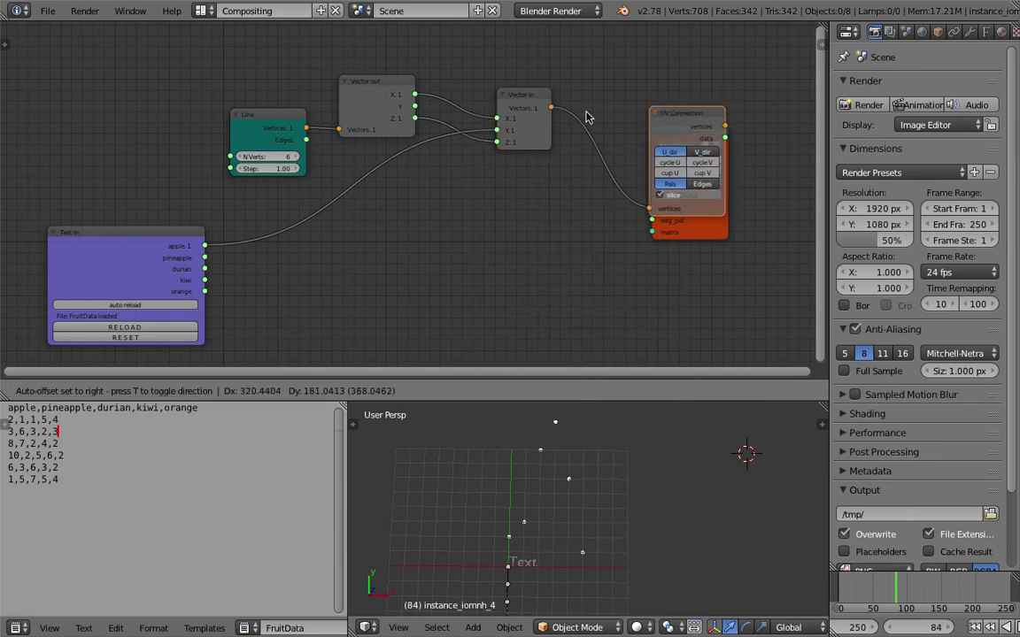
left_click(576, 118)
middle_click_drag(634, 99, 571, 94)
Step: Connect the UV Connection node's data output to the Viewer Draw node's edg_pol input
left_click_drag(606, 140, 650, 215)
middle_click_drag(636, 262, 625, 257)
scroll(625, 257, "up", 2)
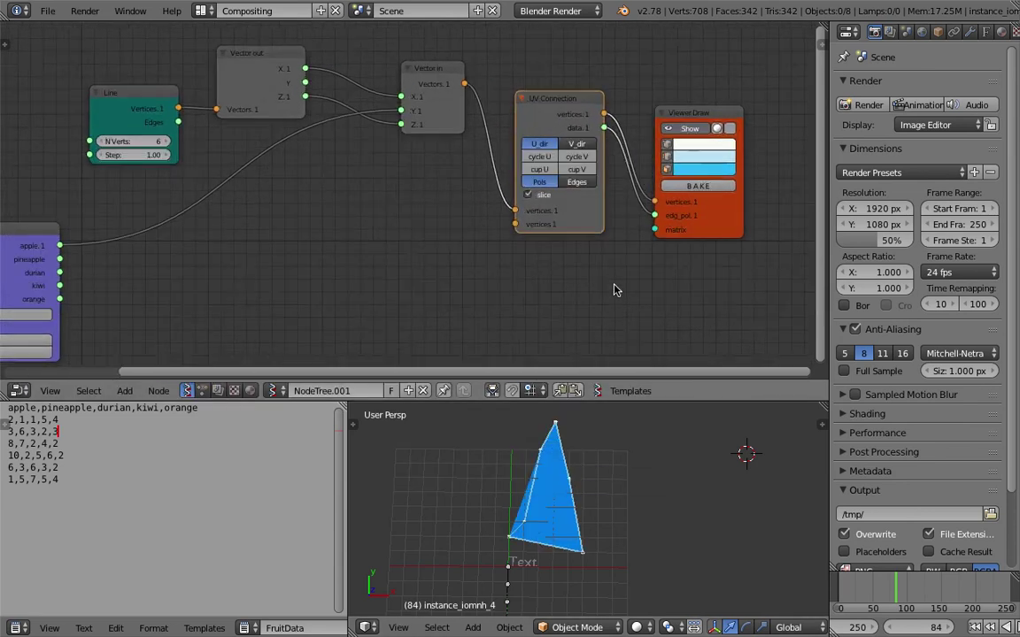
middle_click_drag(562, 179, 455, 173)
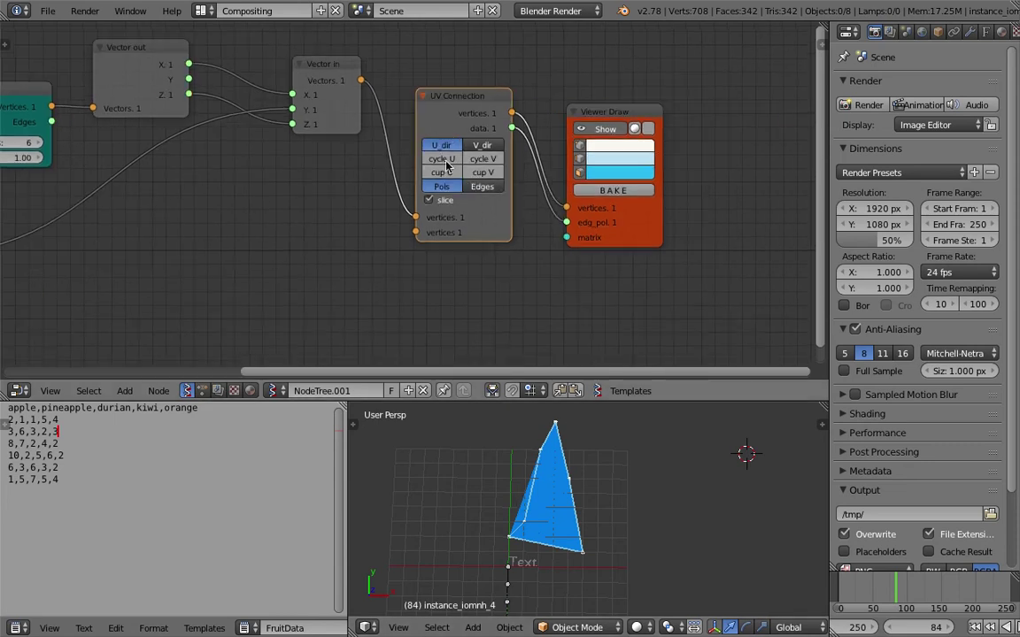
scroll(447, 201, "up", 1)
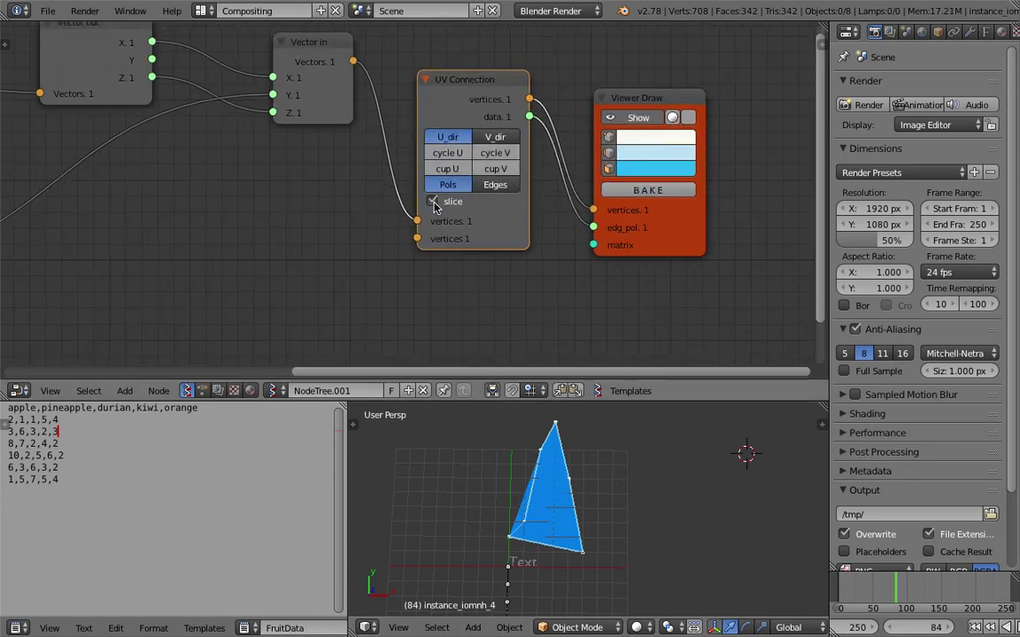
Step: Move the Viewer Draw node slightly away and switch the UV Connection node's output to Edges
scroll(435, 206, "down", 1, "ctrl")
left_click_drag(569, 102, 586, 82)
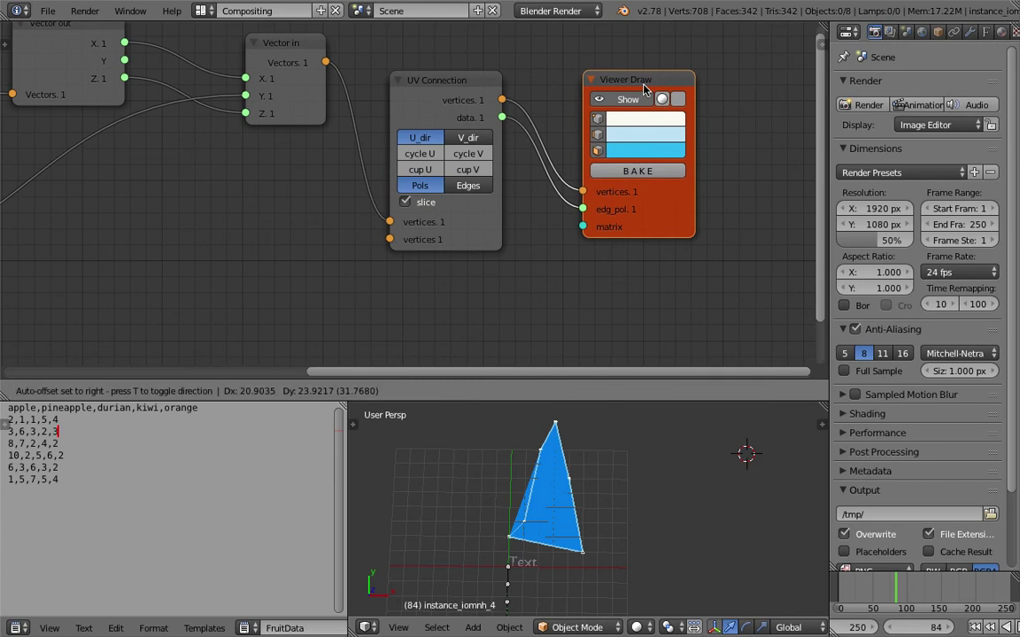
left_click(475, 191)
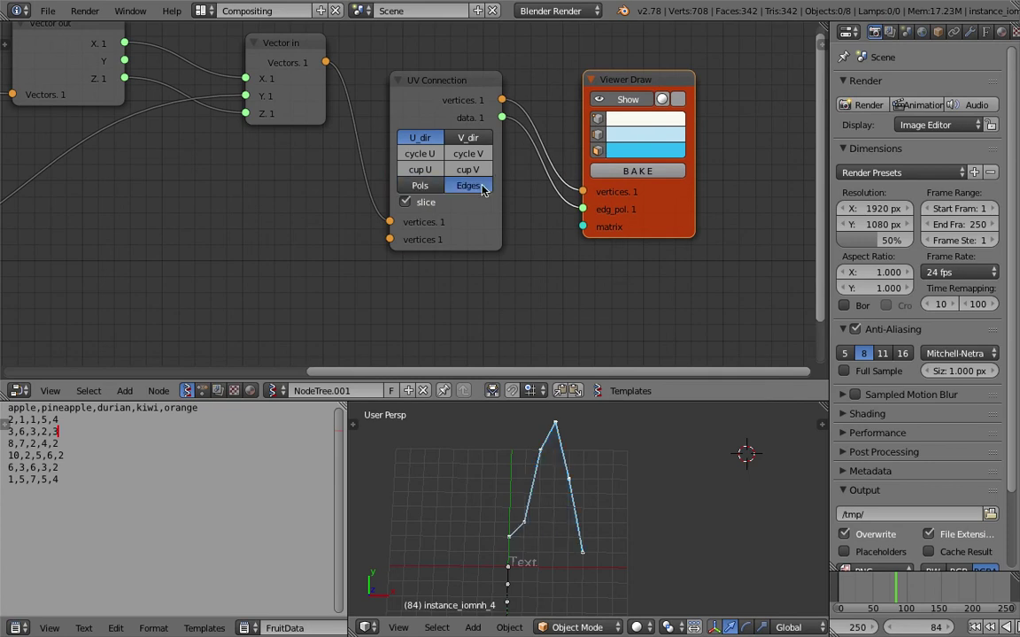
middle_click_drag(572, 505, 522, 554)
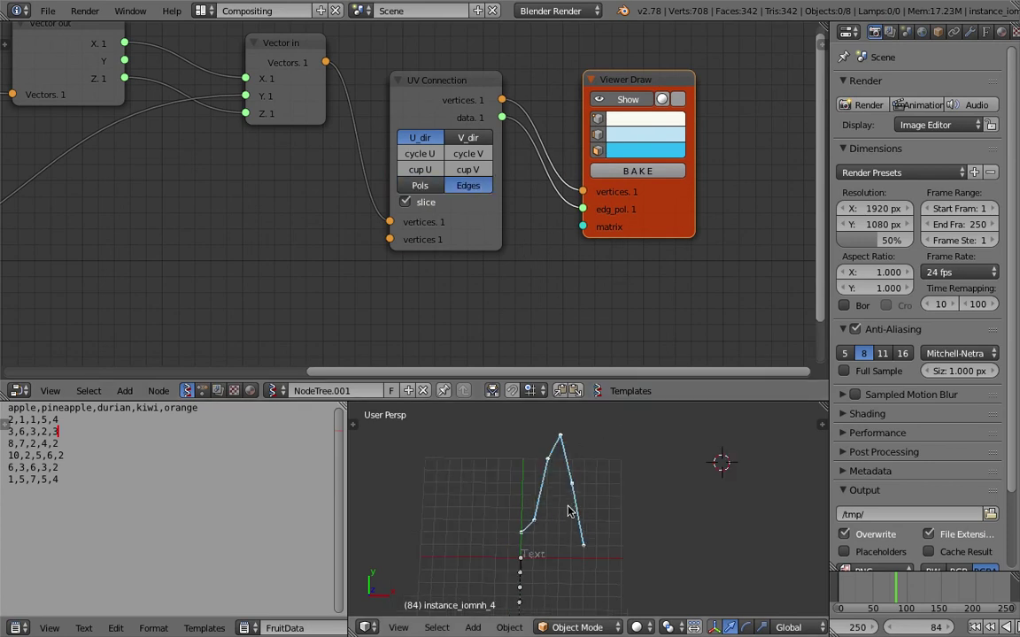
scroll(568, 506, "up", 1)
Step: Move the timeline back to frame 2, deselect the text object and save the project
middle_click_drag(414, 295, 481, 275)
key("ctrl+s")
left_click(481, 275)
right_click(530, 564)
middle_click_drag(536, 531, 559, 519, "shift")
left_click_drag(870, 597, 841, 593)
key("a")
key("ctrl+s")
key("Return")
key("Home")
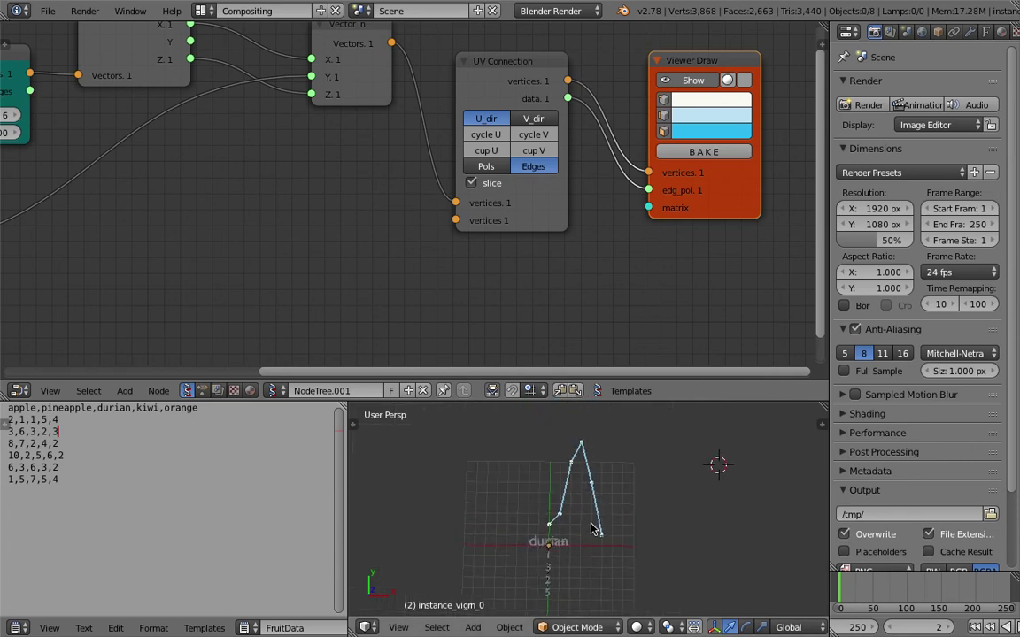
Step: Plot the pineapple, durian and orange columns in turn through Vector in's Y input, finishing with durian
scroll(466, 287, "down", 4)
left_click_drag(258, 89, 258, 100)
middle_click_drag(552, 217, 512, 218)
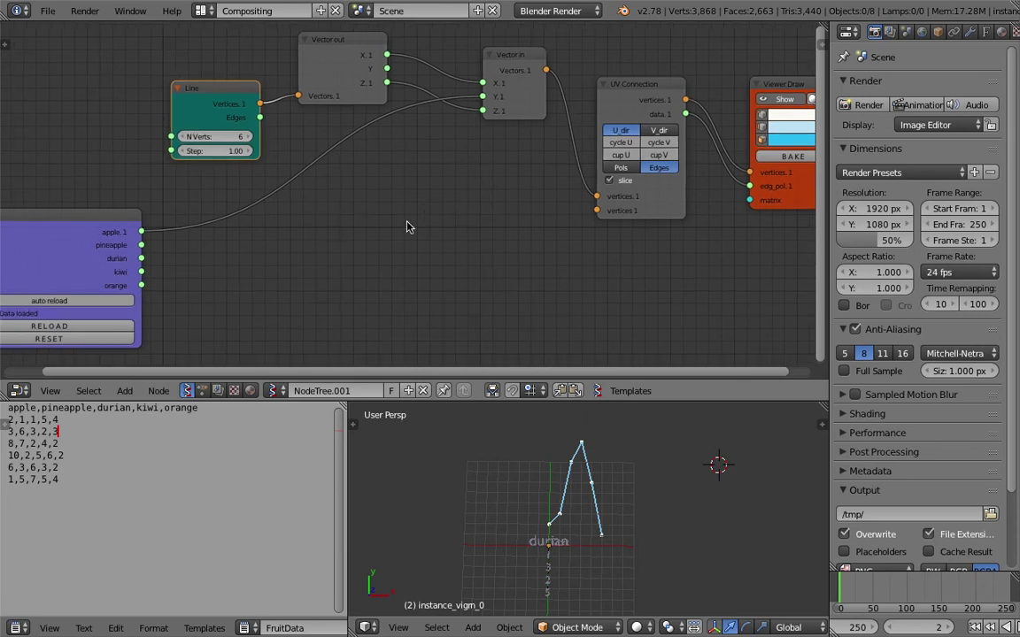
middle_click_drag(189, 231, 218, 223)
left_click_drag(177, 241, 509, 87)
left_click_drag(175, 256, 510, 88)
left_click_drag(177, 280, 510, 88)
left_click_drag(168, 249, 510, 87)
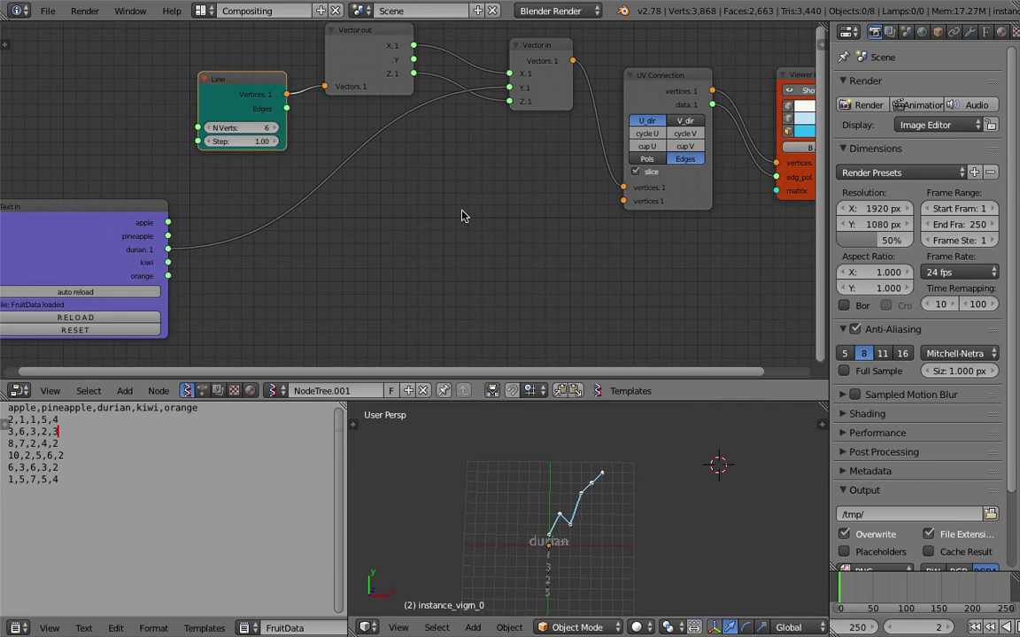
Step: Add a List Item node in the empty area below the Vector in node and save the project
key("shift+a")
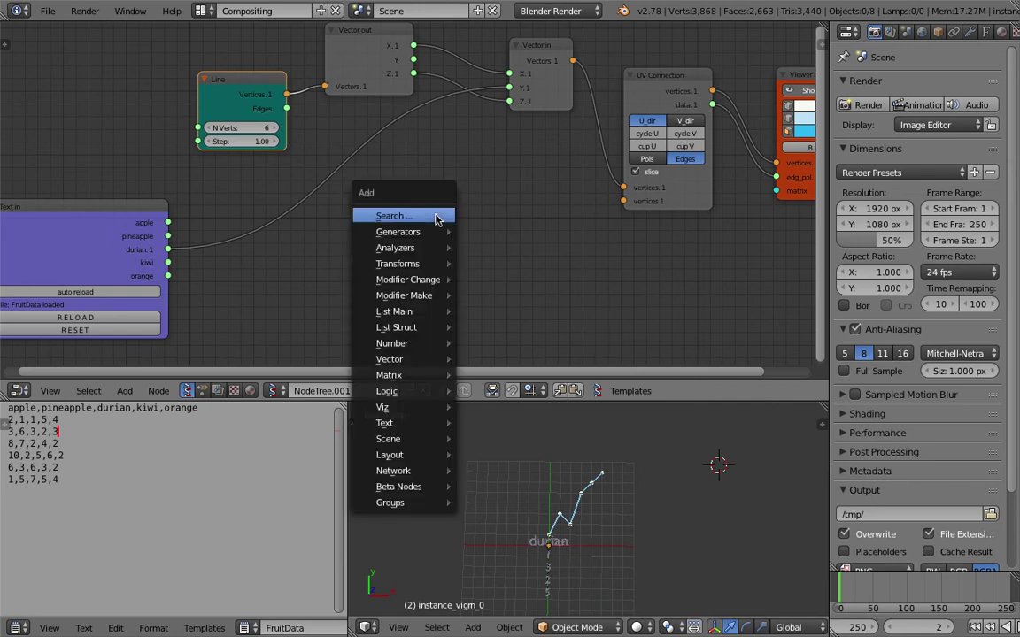
left_click(462, 215)
type("listi")
key("Return")
left_click(382, 215)
key("ctrl+s")
left_click(382, 215)
Step: Move the List Item and Text in nodes farther apart to make room between them
left_click_drag(416, 220, 448, 225)
left_click_drag(145, 221, 129, 214)
middle_click_drag(167, 233, 229, 197)
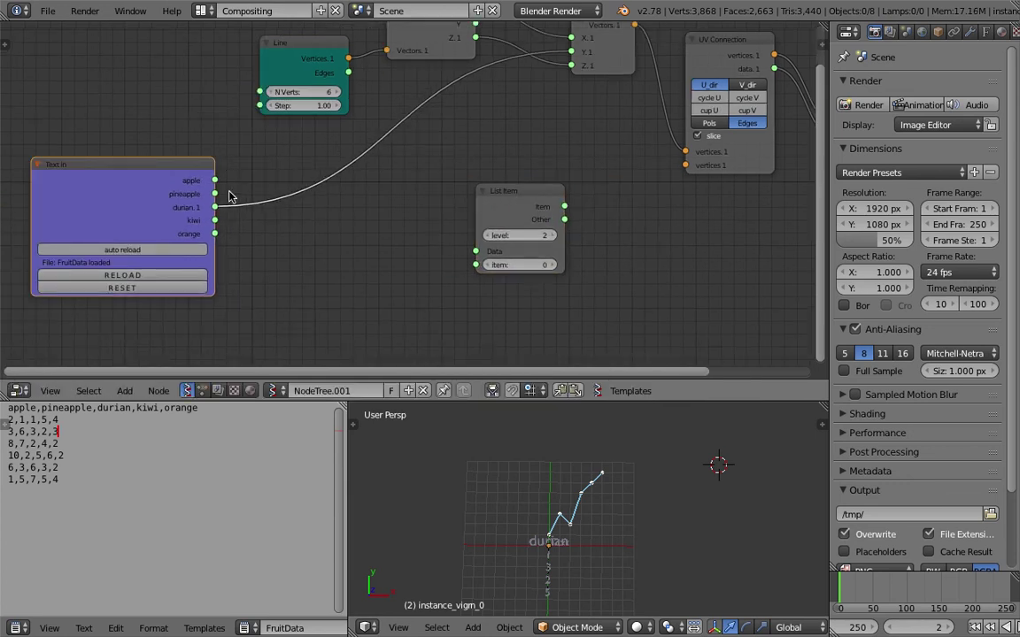
Step: Add a List Join node between the Text in and List Item nodes, shifting List Item to make space
key("shift+a")
left_click(330, 247)
type("join")
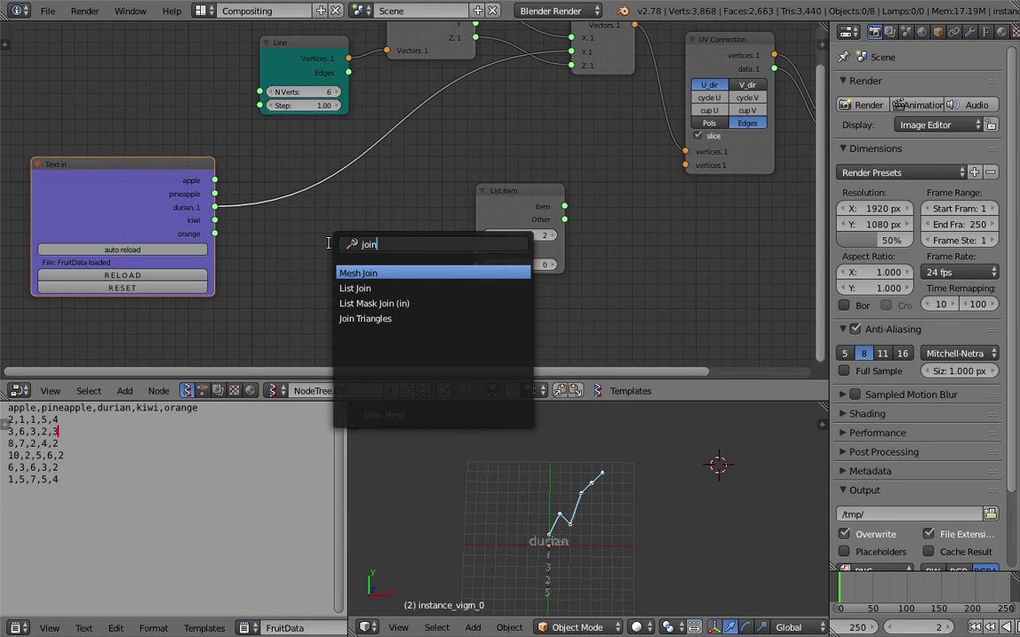
key("Down")
key("Return")
left_click(299, 206)
left_click_drag(380, 233, 372, 228)
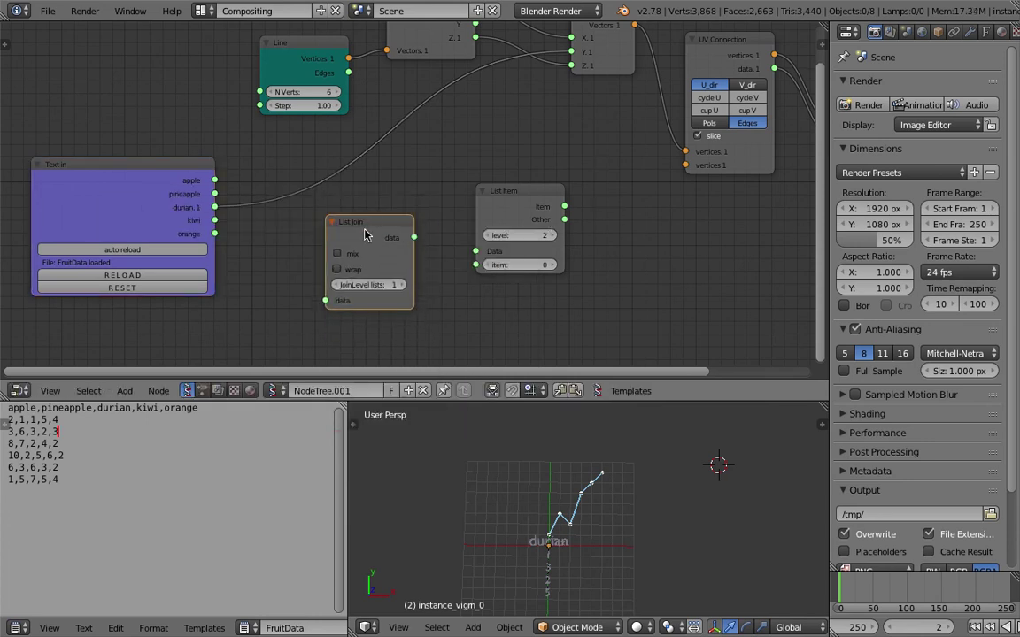
left_click_drag(493, 205, 504, 228)
Step: Switch Vector in's Y input to the Text in node's pineapple output and move the List Item node farther away
left_click_drag(214, 180, 571, 51)
key("g")
left_click(266, 220)
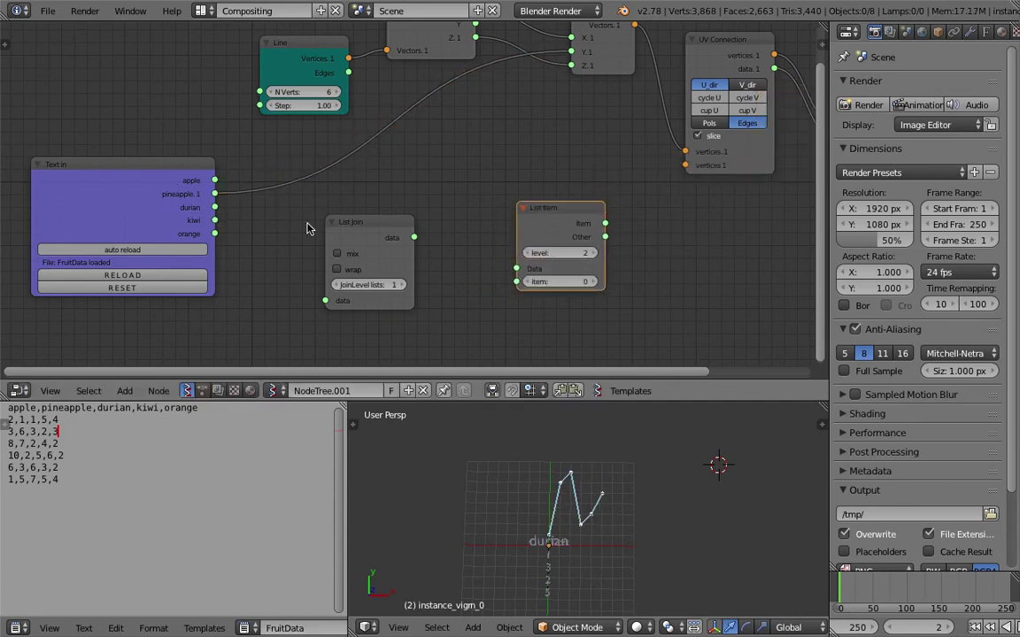
Step: Try out a Switch node with its count set to 4, and delete it
key("space")
key("Return")
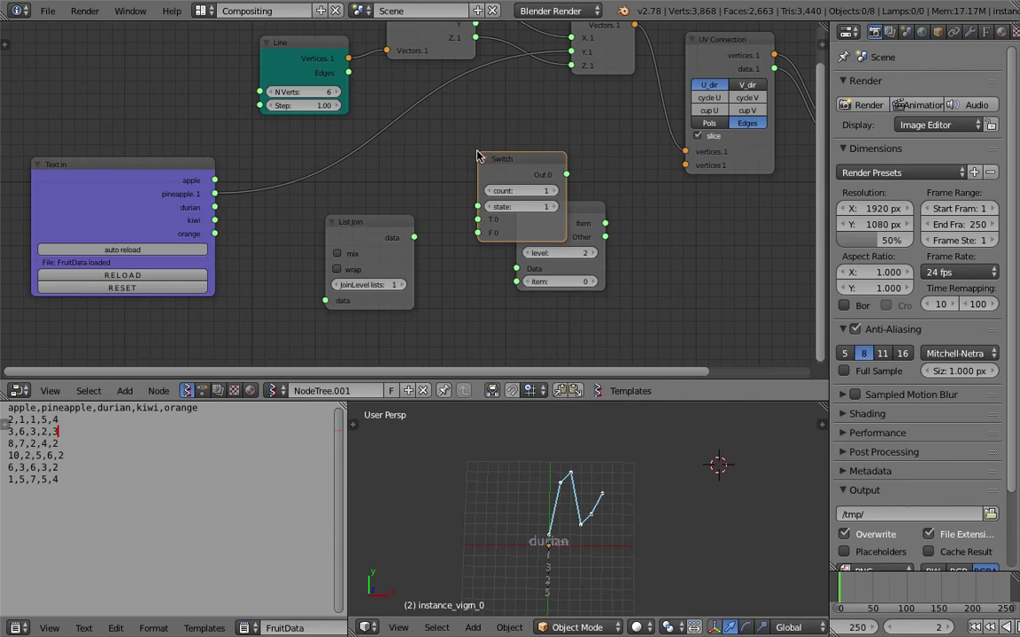
left_click(431, 139)
left_click(497, 163)
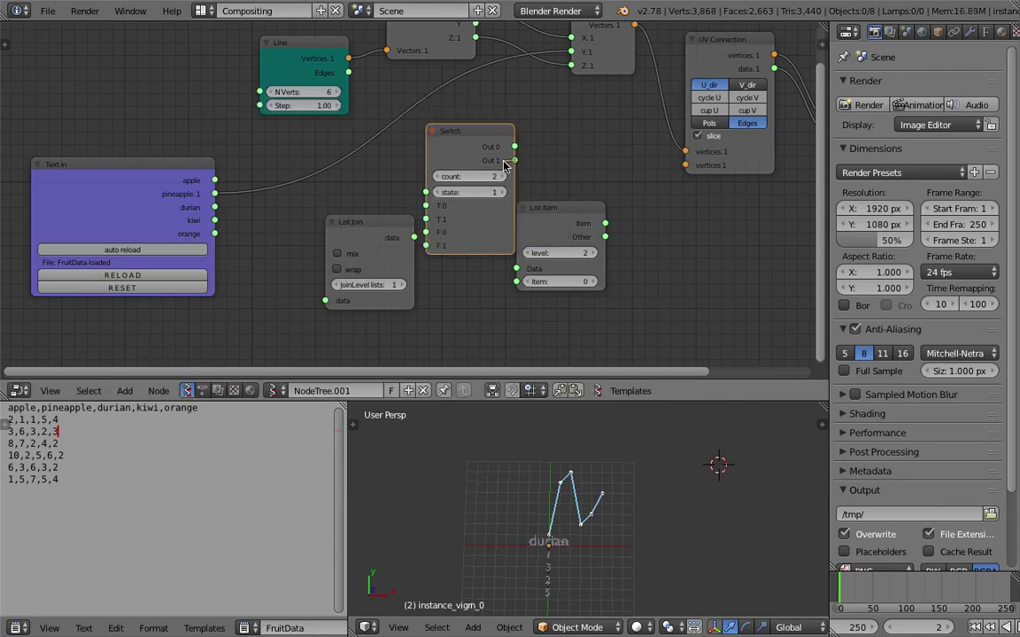
left_click(499, 176)
left_click(499, 189)
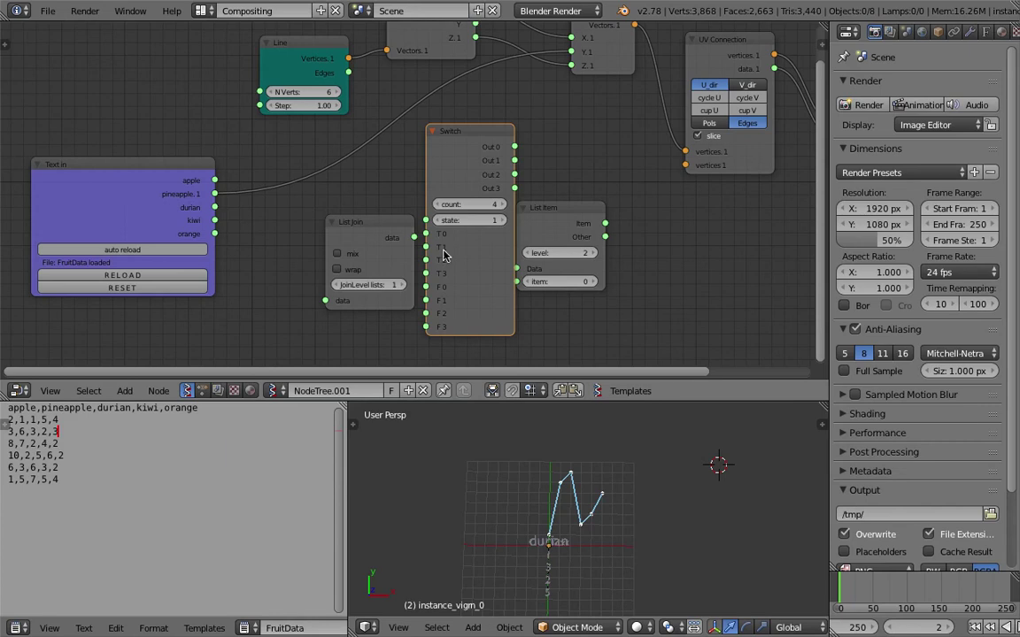
left_click_drag(462, 174, 457, 171)
mouse_move(457, 170)
left_mouse_down()
mouse_move(464, 159)
mouse_move(461, 168)
left_mouse_up()
key("x")
Step: Reposition List Join and List Item, and connect Text in's apple, pineapple, durian, kiwi and orange outputs to List Join's data inputs
left_click_drag(387, 229, 383, 209)
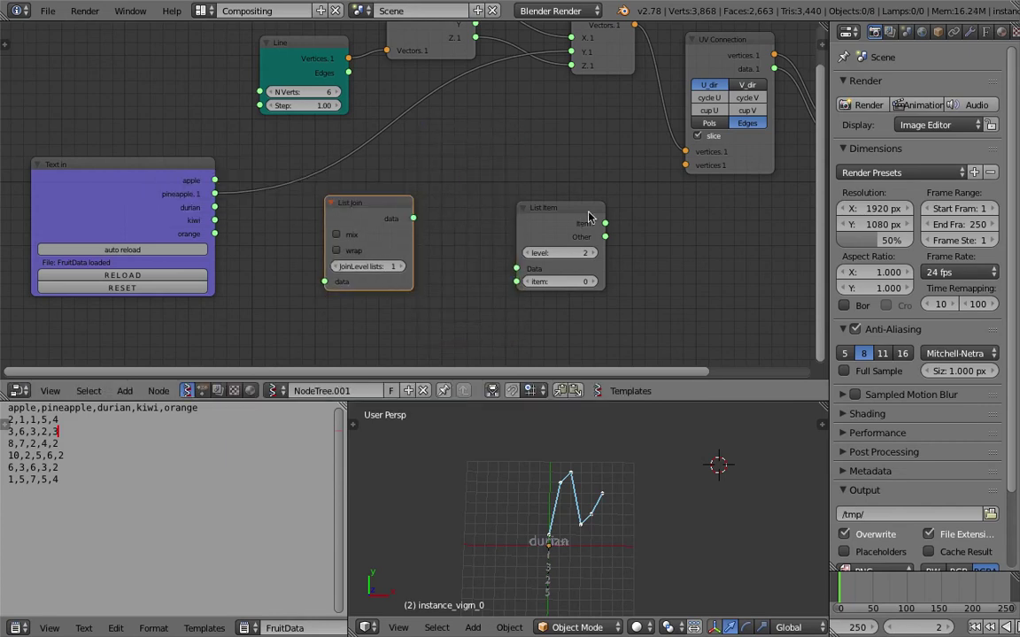
left_click_drag(580, 213, 535, 206)
left_click_drag(381, 209, 362, 210)
left_click_drag(214, 181, 304, 295)
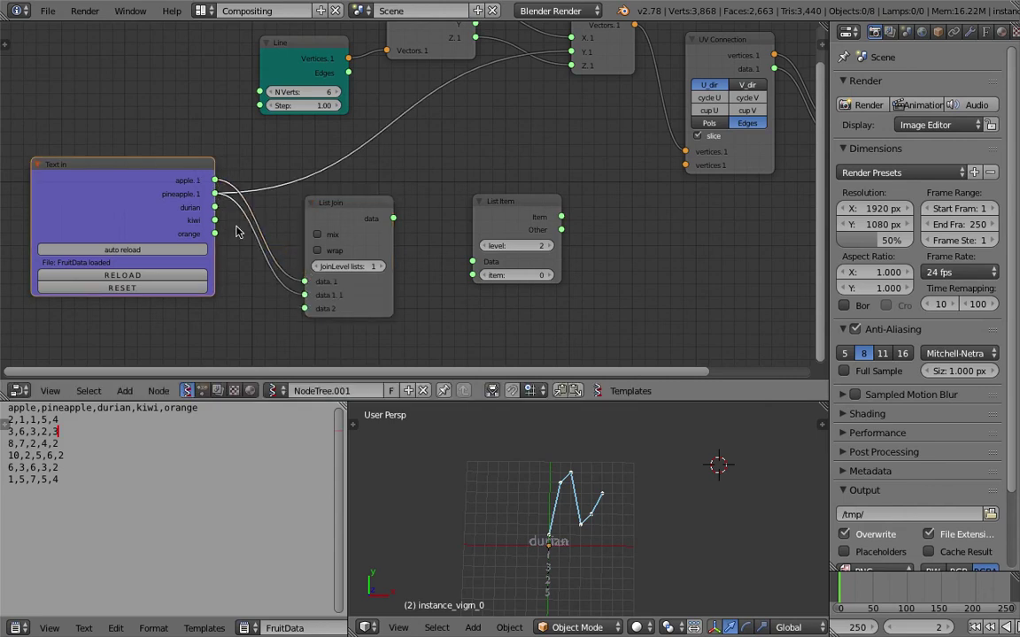
left_click_drag(214, 208, 304, 324)
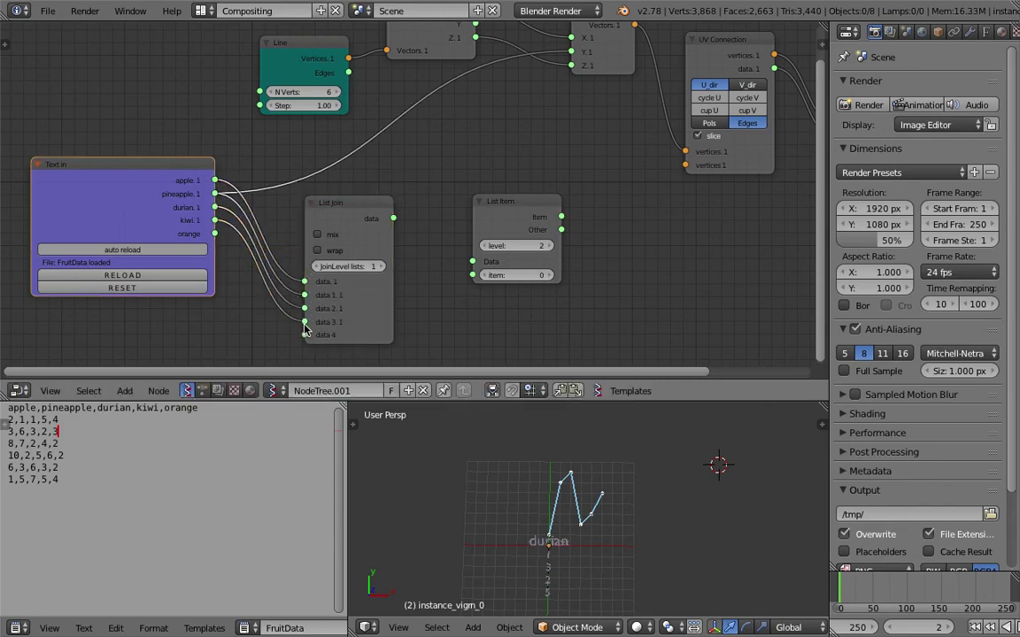
left_click_drag(214, 234, 304, 334)
Step: Save over ANSV_CSV_DEMO_005.blend, and link List Join's data output to List Item's Data input, bringing List Item closer
key("ctrl+s")
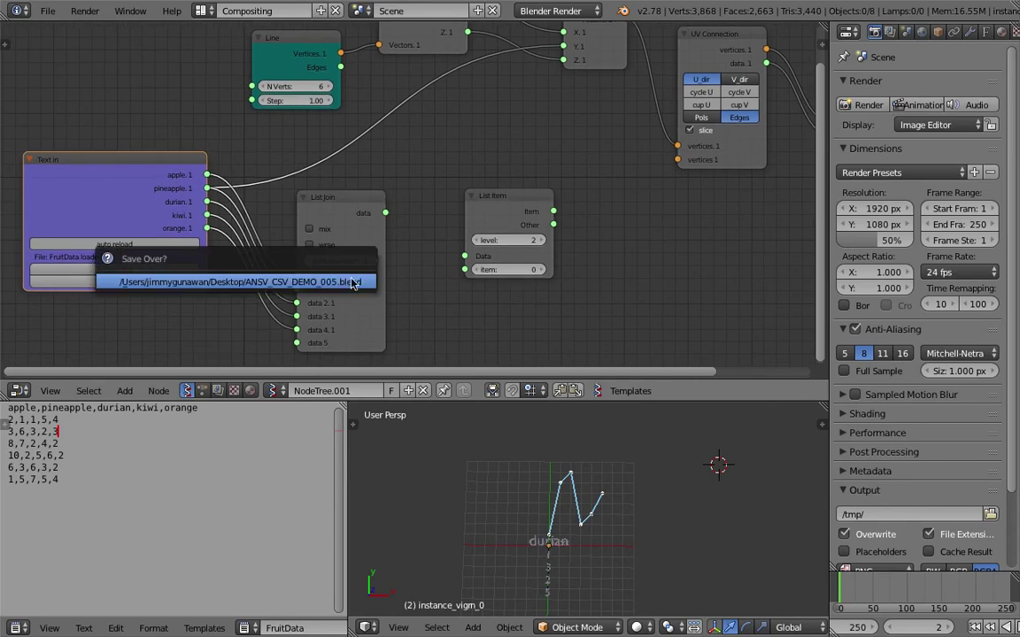
left_click(334, 281)
left_click_drag(385, 213, 465, 257)
left_click_drag(510, 212, 460, 218)
key("shift+a")
left_click(581, 220)
type("step")
key("Escape")
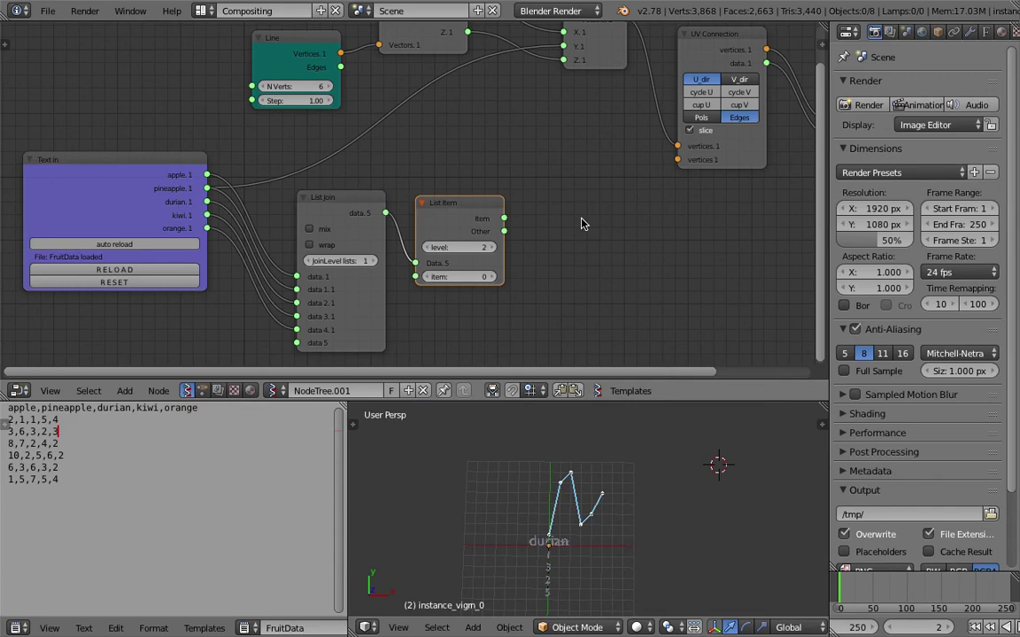
Step: Add a Stethoscope node and feed it from the List Item node's Item output
key("shift+a")
left_click(581, 219)
type("ste")
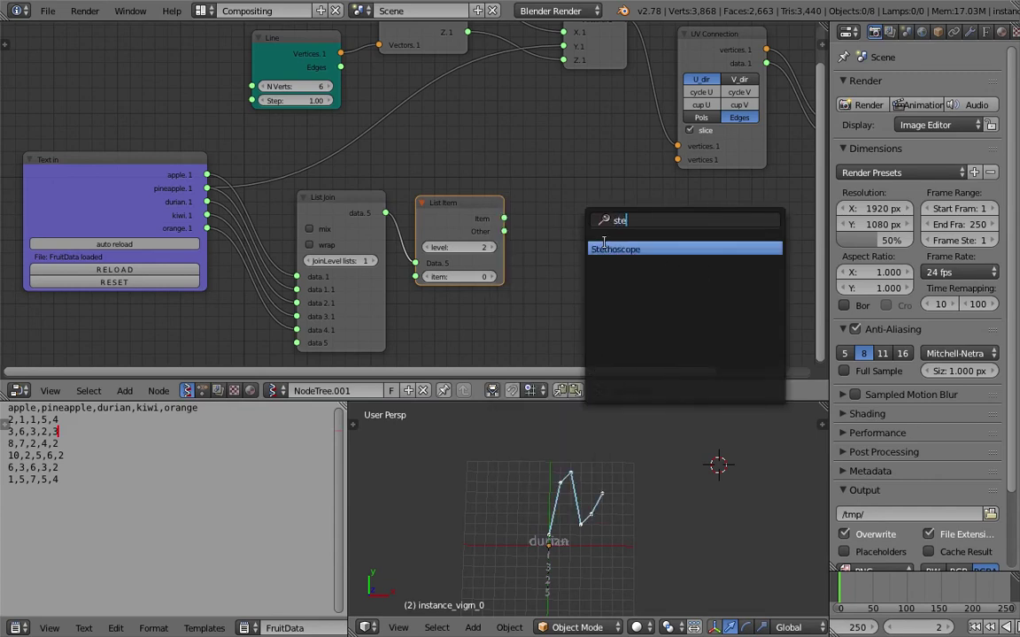
left_click(605, 246)
left_click(536, 211)
left_click_drag(506, 219, 567, 255)
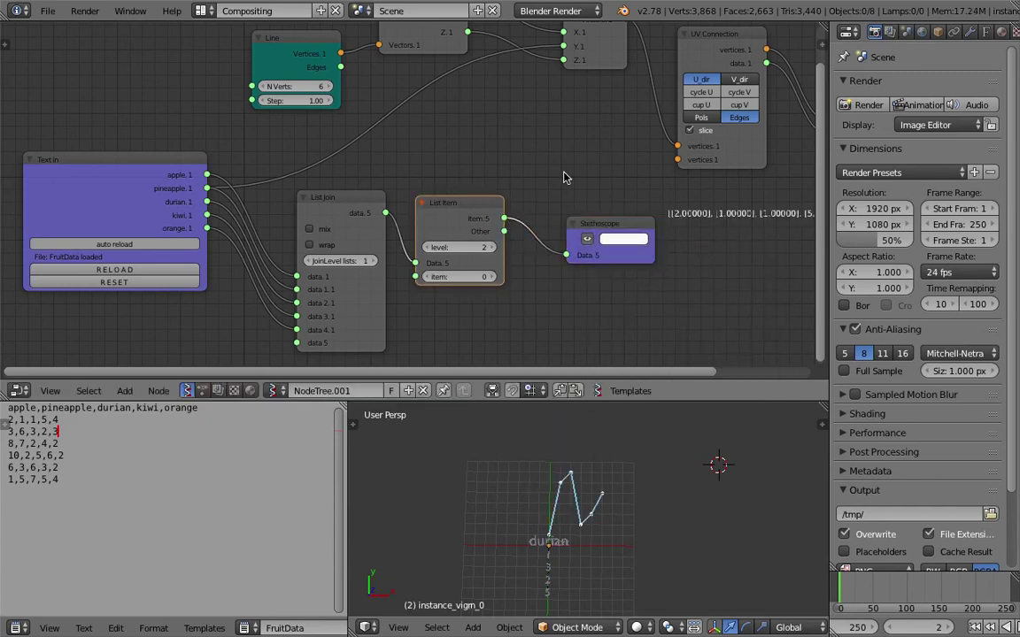
Step: Widen the node editor area by narrowing the properties area, and make the List Join node slightly wider
middle_click_drag(562, 171, 419, 147)
left_click_drag(828, 173, 912, 205)
scroll(660, 180, "up", 2)
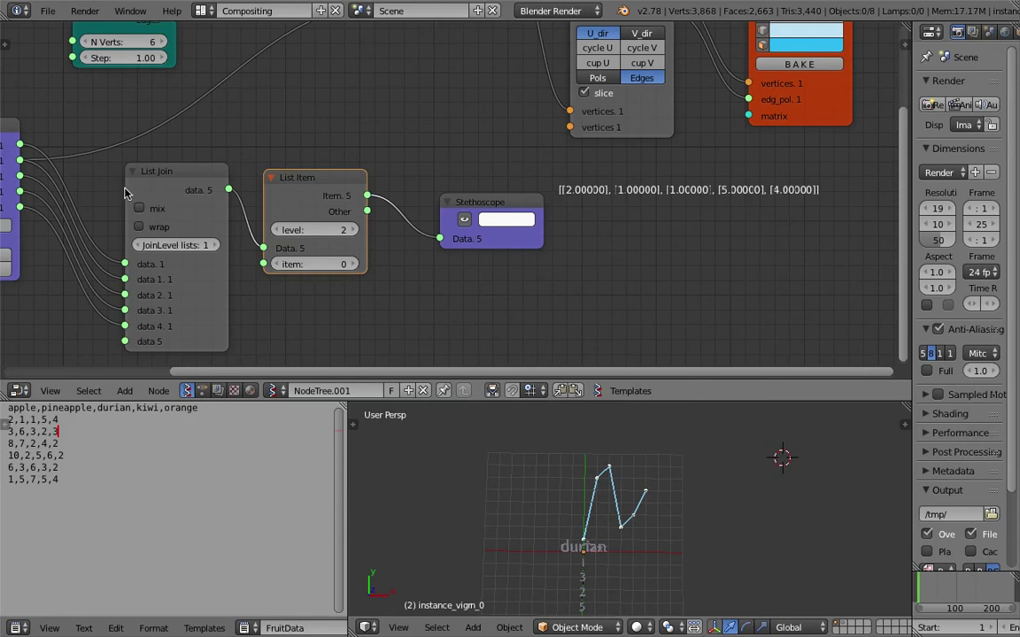
left_click_drag(126, 189, 108, 189)
middle_click_drag(236, 223, 246, 194)
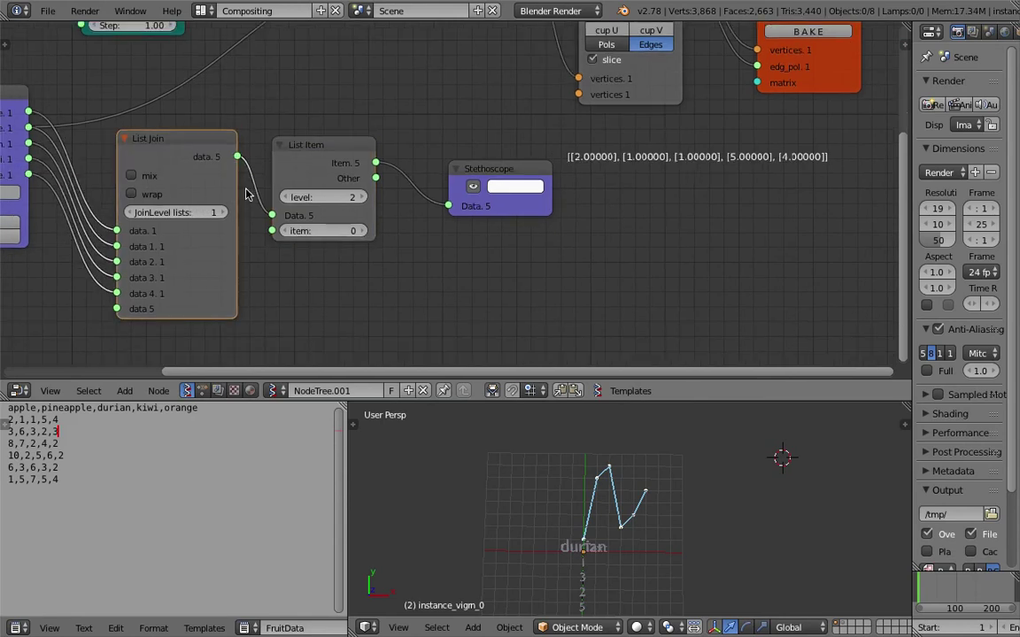
Step: Sketch a large bracket pair enclosing three smaller filled bracket pairs below List Item, and save over ANSV_CSV_DEMO_005.blend
left_click_drag(303, 275, 312, 324)
left_click_drag(447, 278, 470, 325)
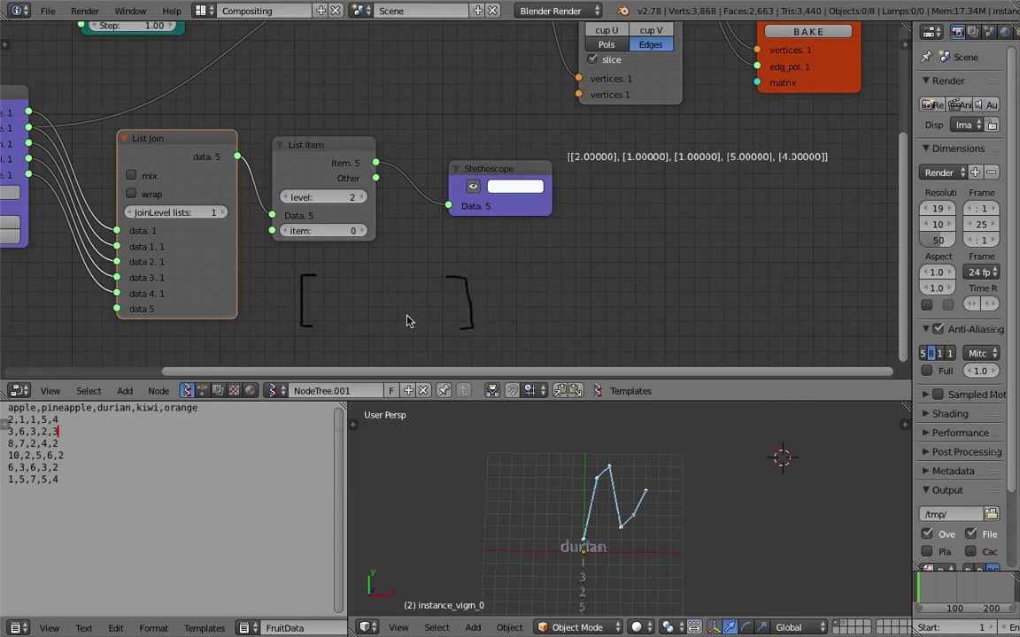
mouse_move(320, 288)
left_mouse_down()
mouse_move(315, 306)
mouse_move(334, 315)
mouse_move(400, 312)
left_mouse_up()
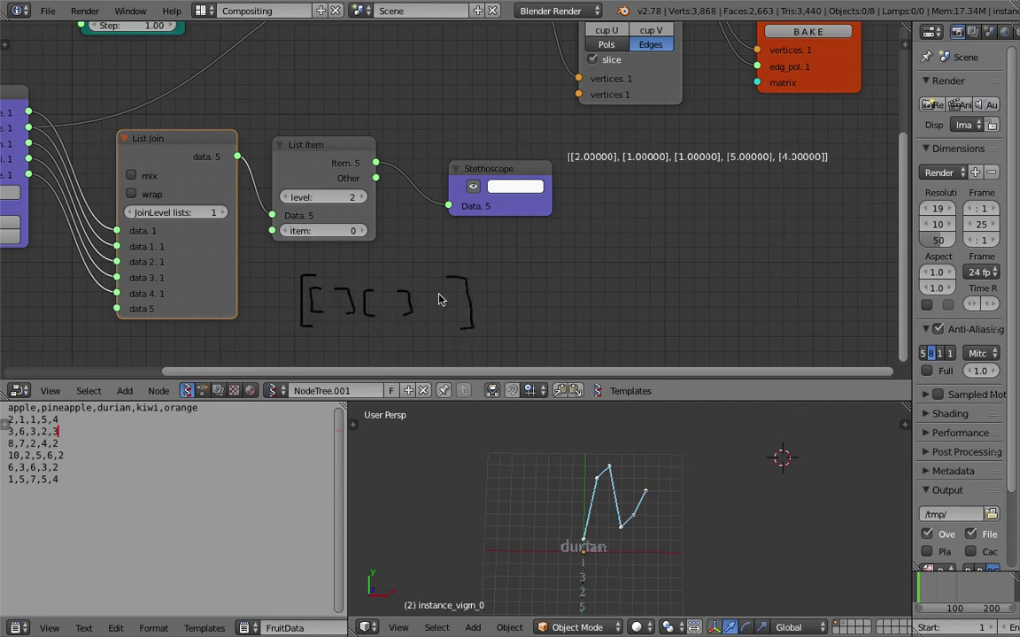
left_click_drag(449, 286, 459, 310)
left_click_drag(400, 293, 406, 313)
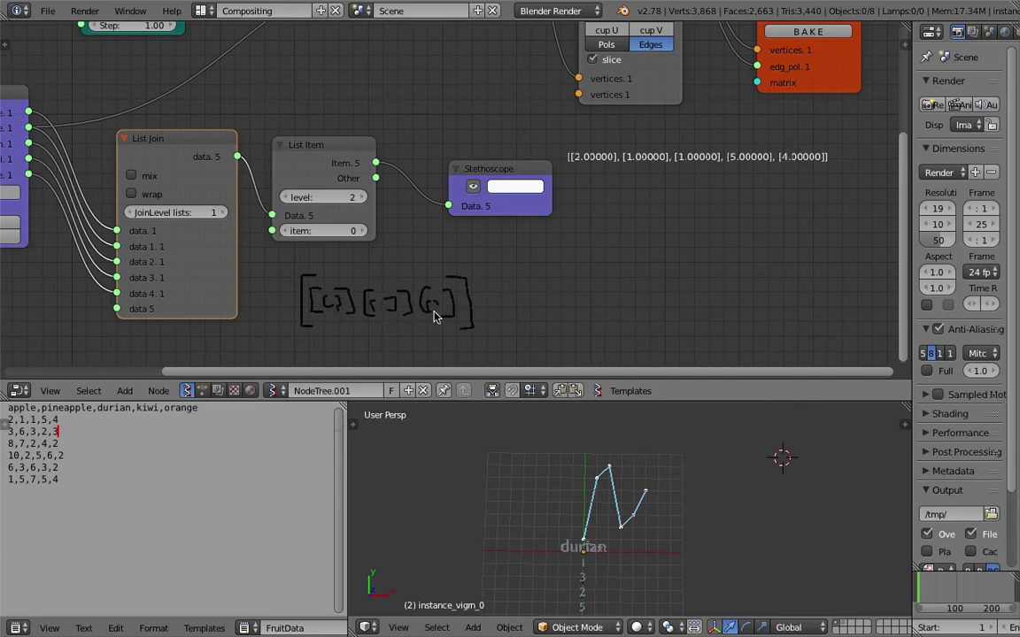
key("ctrl+s")
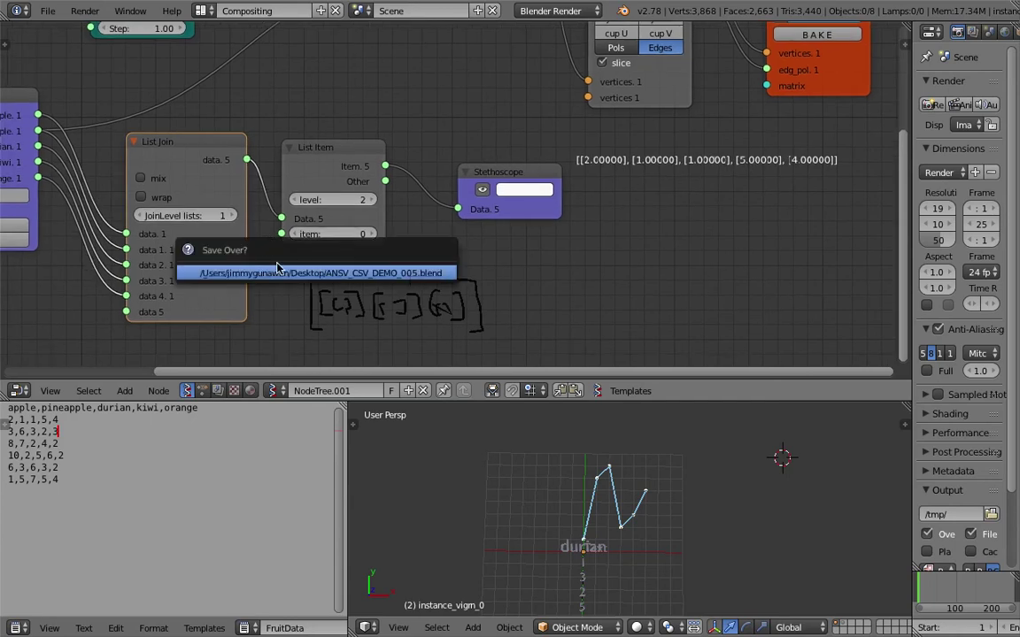
left_click(276, 273)
key("ctrl+s")
left_click(278, 220)
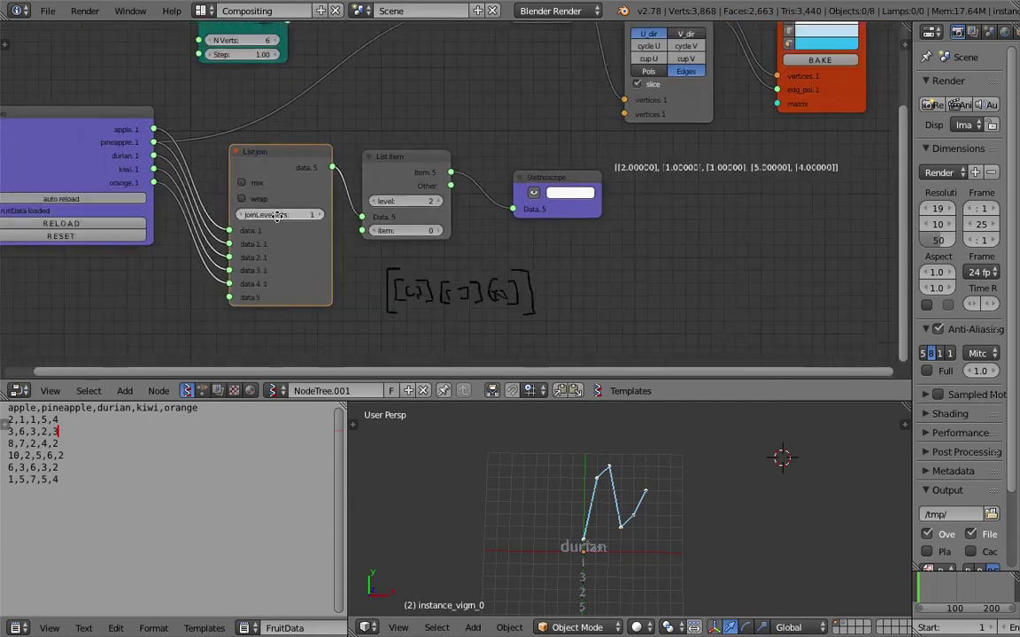
Step: Duplicate the Stethoscope node, place the copy above List Item, and connect List Join's data output to it
left_click(521, 193)
key("shift+d")
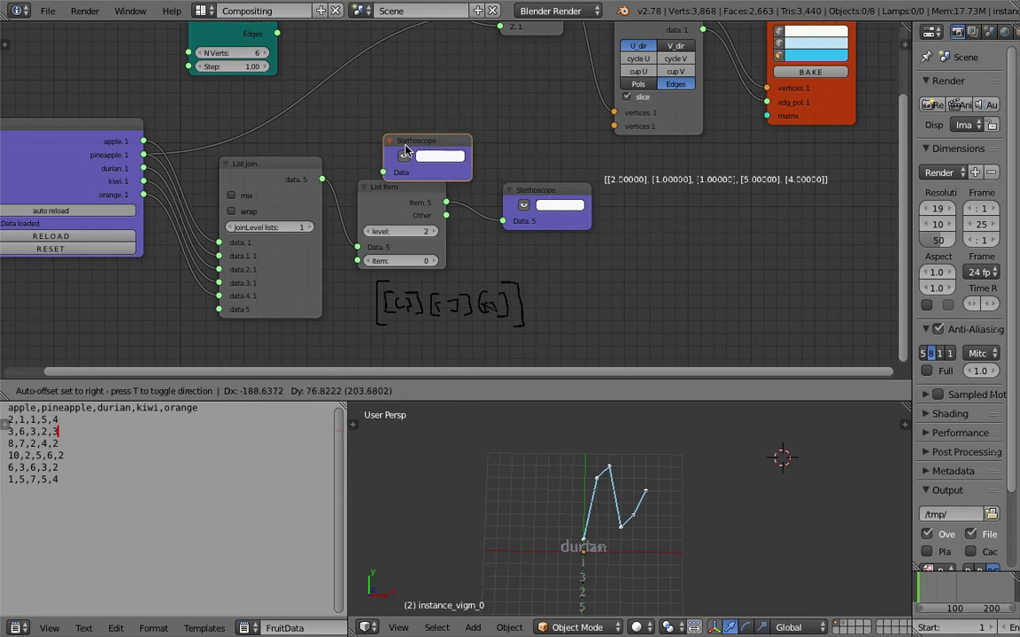
left_click(383, 134)
left_click_drag(321, 179, 361, 155)
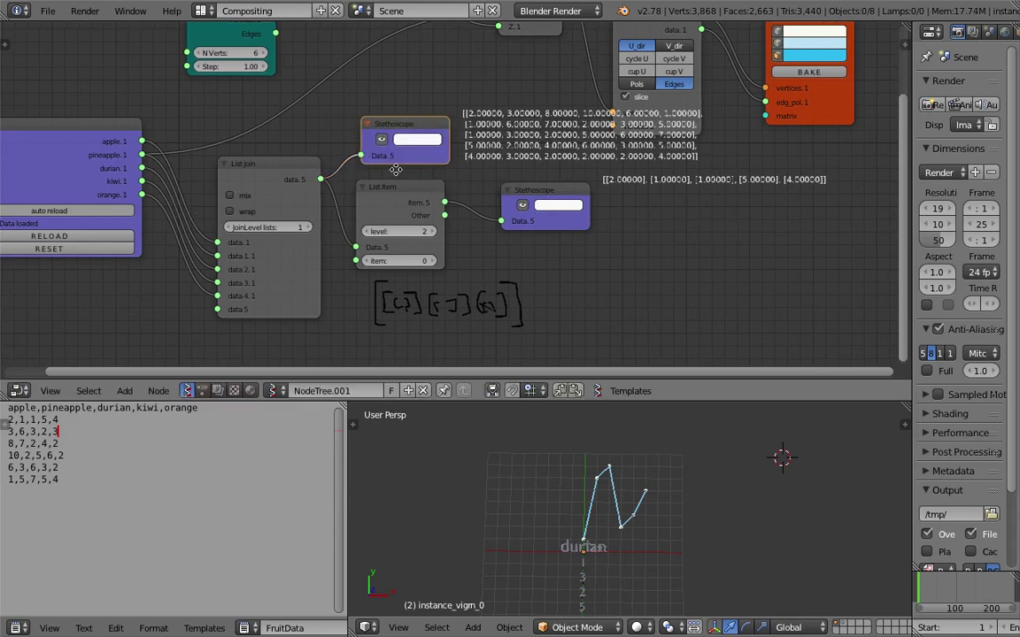
scroll(395, 168, "up", 1)
scroll(406, 117, "up", 1)
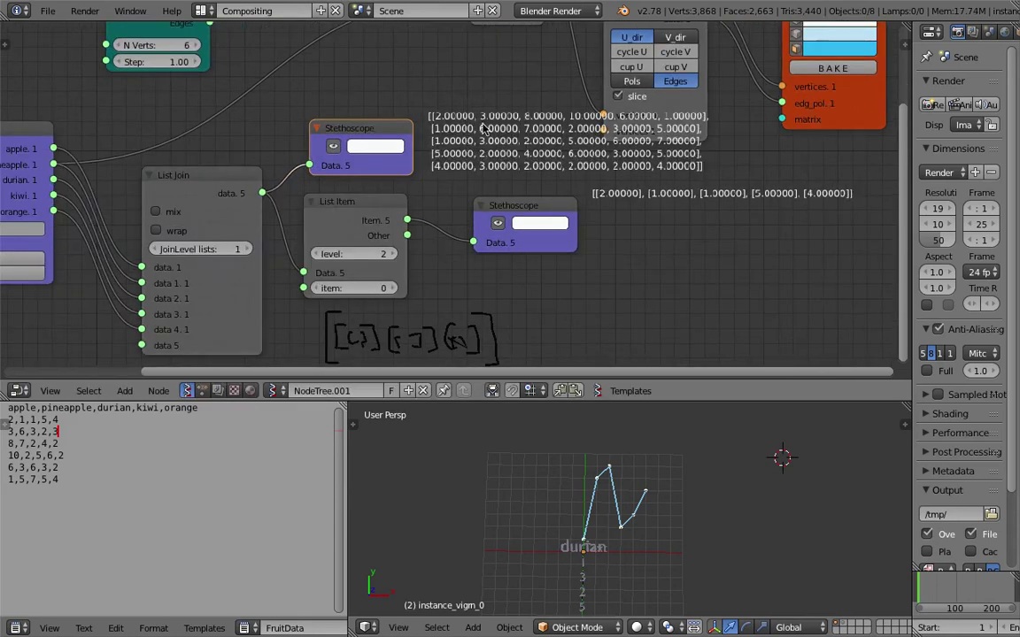
middle_click_drag(413, 131, 435, 136)
left_click_drag(396, 140, 396, 127)
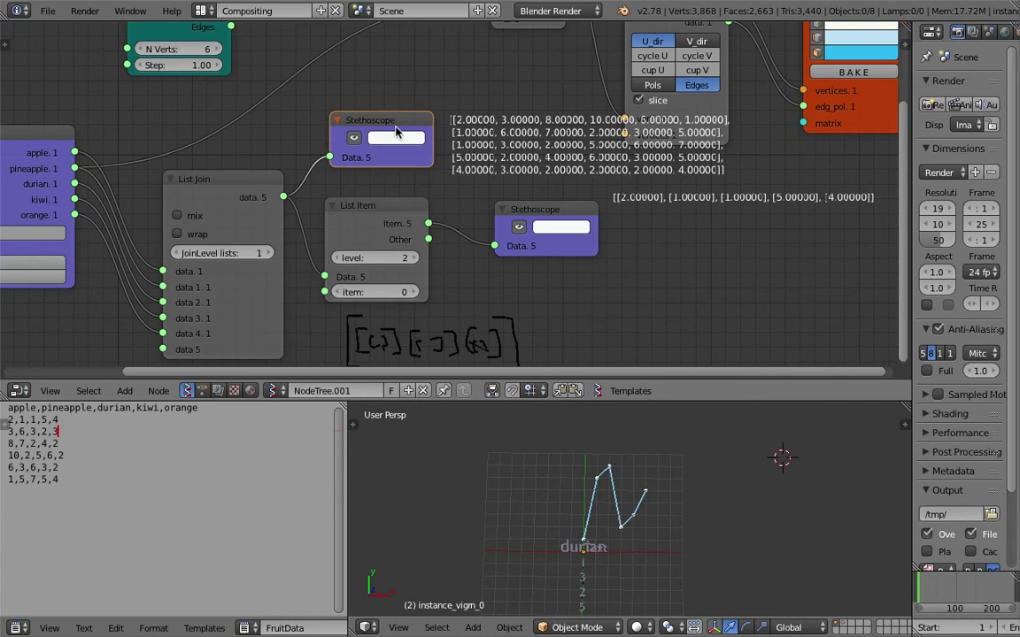
Step: Step the List Item node's item number up and back down, leaving it at 1, to compare the output lists
left_click(414, 214)
middle_click_drag(414, 213, 414, 198)
left_click(419, 276)
left_click(410, 274)
left_click(339, 275)
left_click(339, 275)
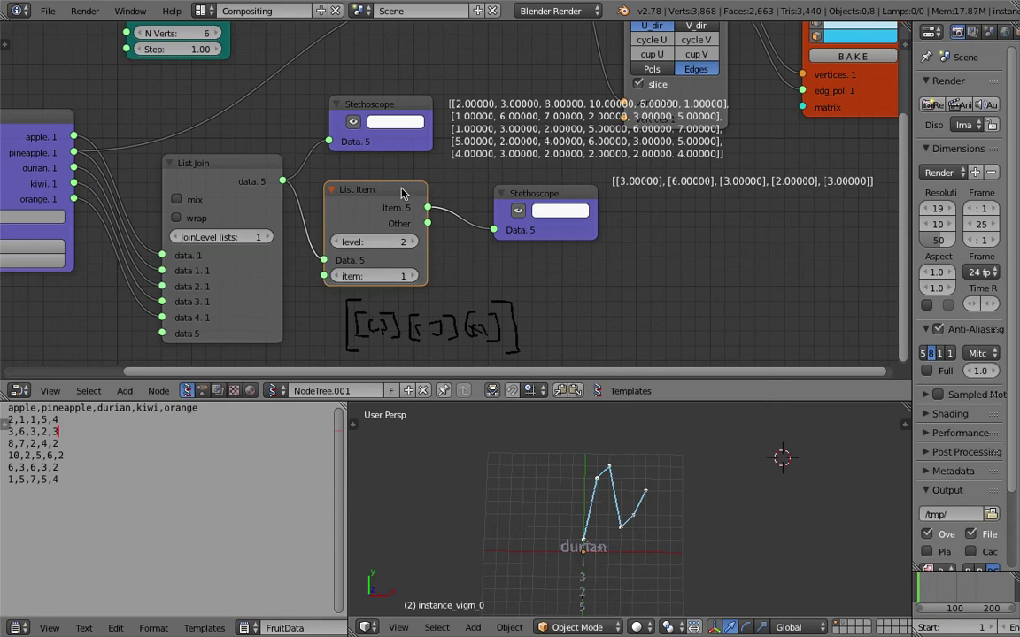
Step: Delete both Stethoscope nodes
left_click(387, 110)
key("x")
left_click(530, 192)
key("x")
Step: Move the List Item node up and connect its Item output to Vector in's Y input
scroll(453, 220, "down", 2)
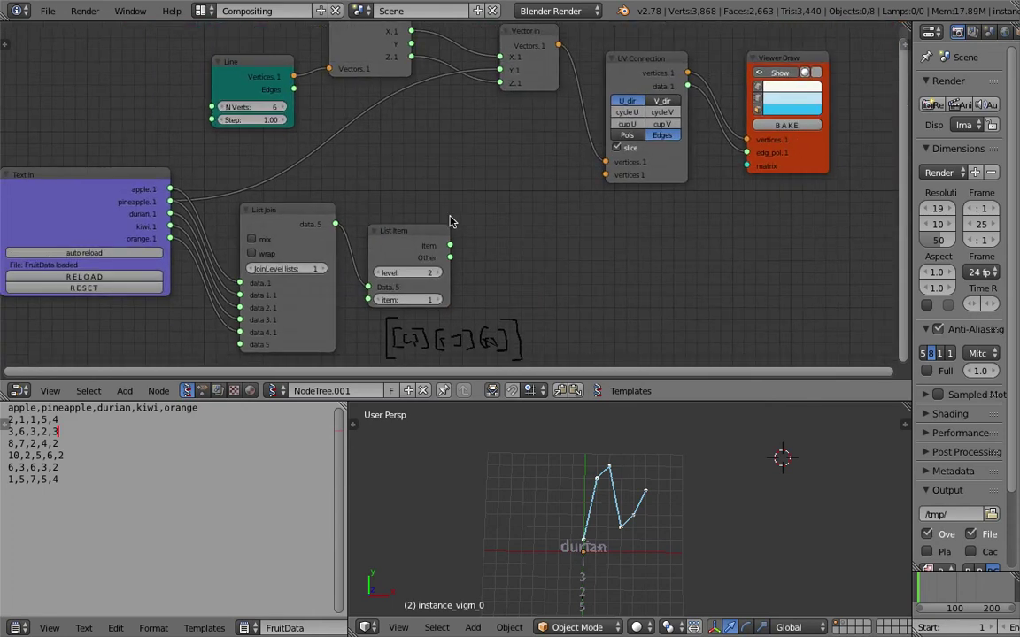
left_click_drag(422, 241, 501, 72)
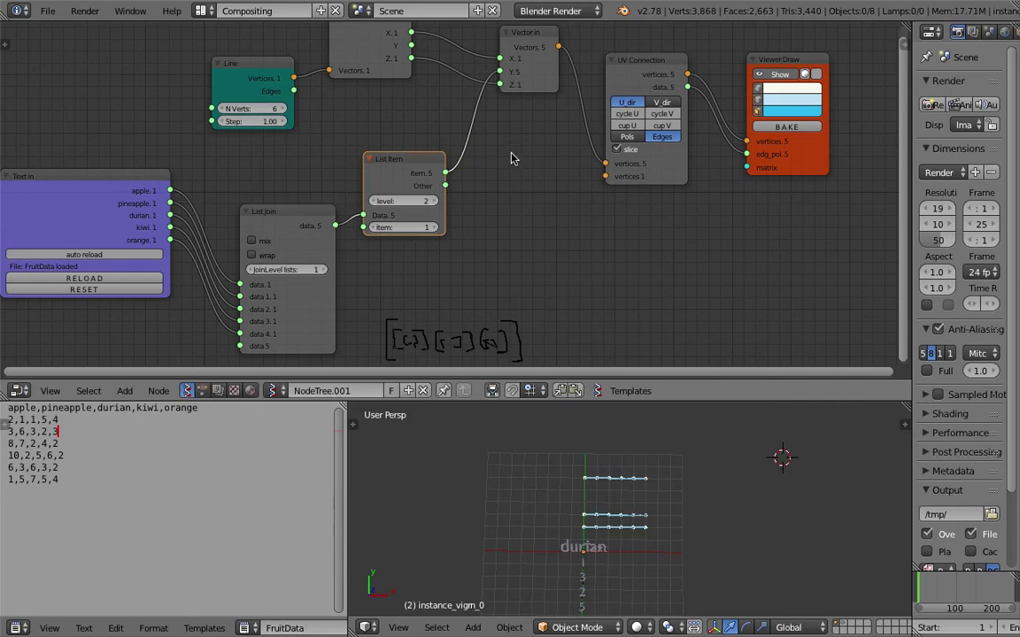
middle_click_drag(500, 185, 544, 175)
Step: Step the List Item node's item number back and forth, ending at 2, to try different plots, and save the file
left_click(476, 218)
left_click(421, 217)
left_click(421, 218)
key("ctrl+s")
left_click(420, 217)
left_click(476, 218)
left_click(475, 217)
left_click(421, 217)
left_click(420, 217)
key("ctrl+s")
left_click(421, 217)
left_click(477, 218)
left_click(477, 218)
middle_click_drag(423, 234, 427, 227)
key("ctrl+s")
left_click(432, 232)
scroll(417, 251, "up", 1)
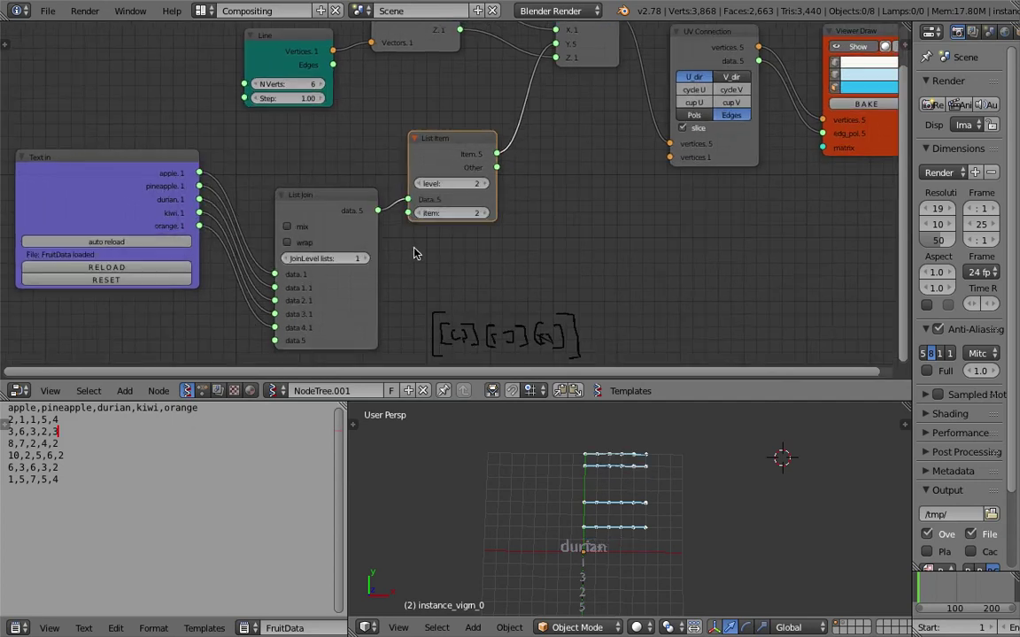
Step: Try the List Join node's JoinLevel lists at 2 while stepping List Item's item, and return the join level to 1
left_click(365, 259)
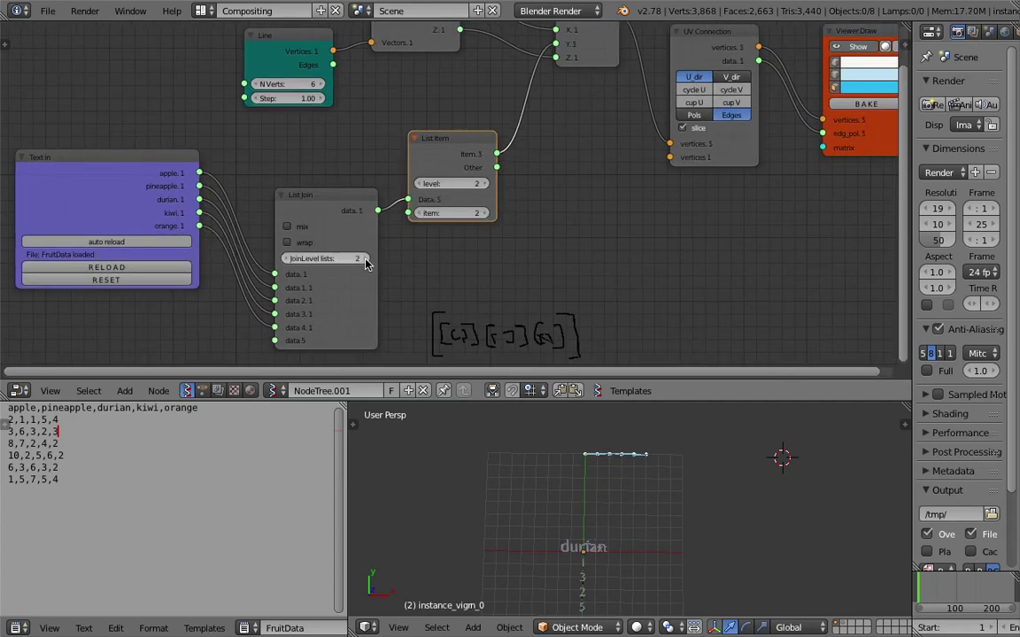
left_click(420, 214)
left_click(476, 214)
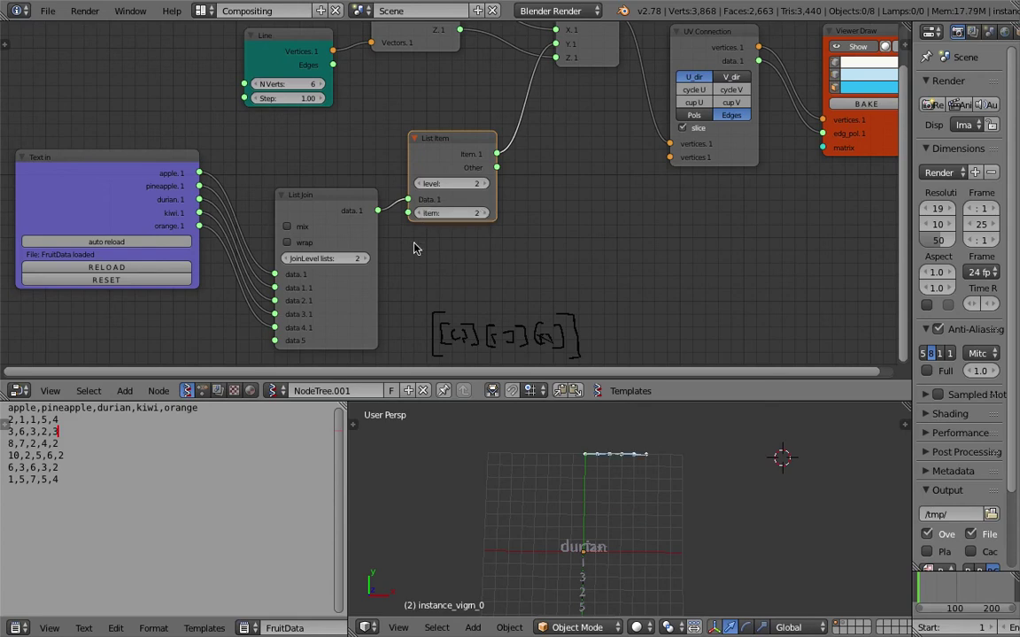
left_click(285, 259)
Step: Set the List Item node's level to 1 and arrange it close beside List Join, saving the file
left_click(420, 184)
left_click_drag(449, 157, 447, 184)
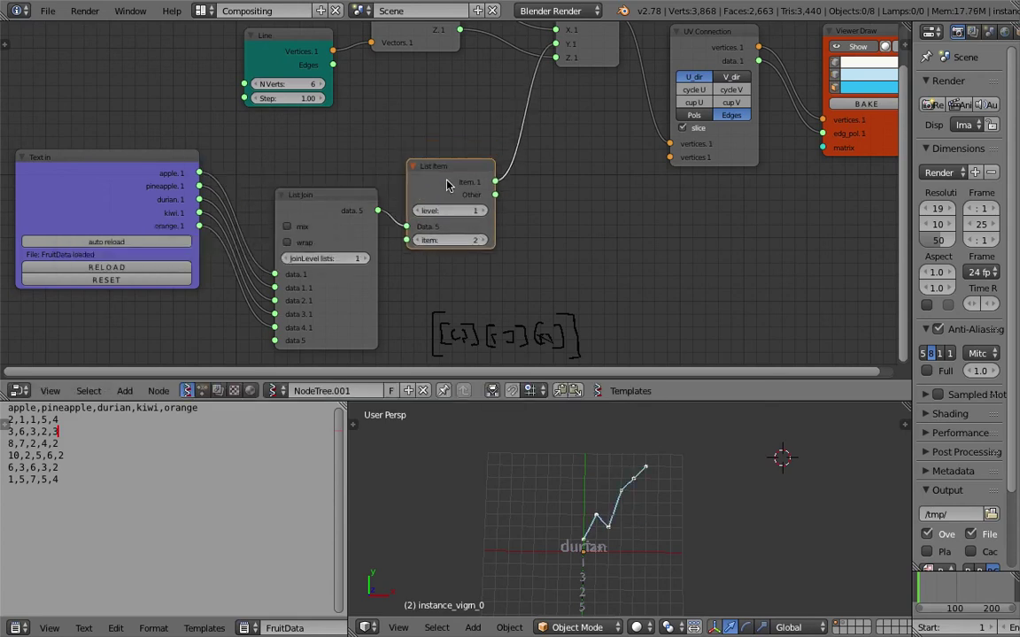
left_click_drag(304, 195, 286, 166)
left_click_drag(419, 193, 393, 202)
scroll(450, 228, "up", 2)
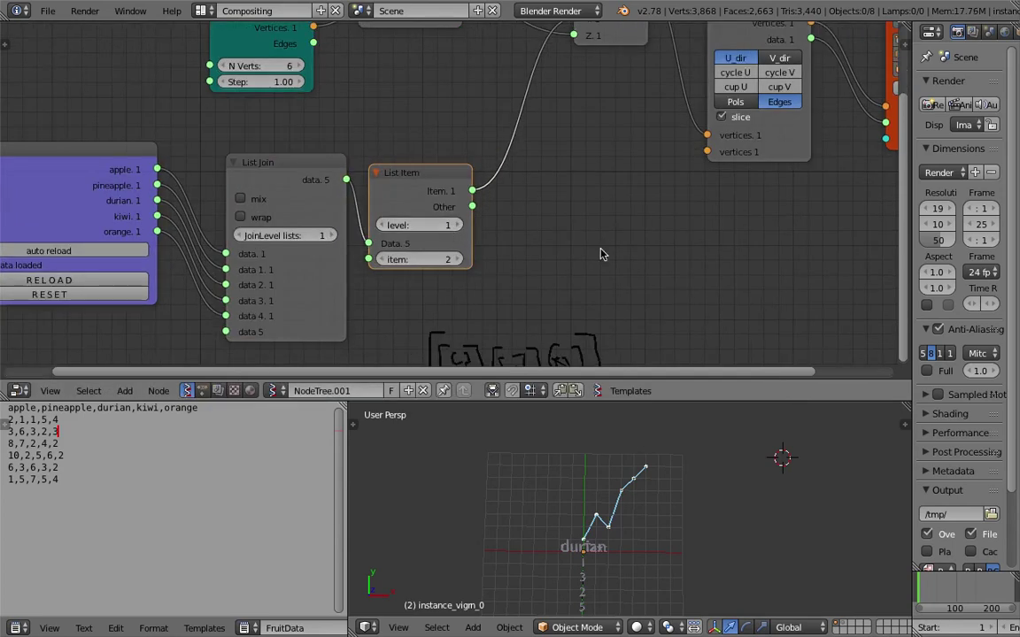
middle_click_drag(550, 241, 536, 235)
key("ctrl+s")
left_click(536, 236)
Step: Add a Stethoscope node, connect the List Item node's Item output to it, and move it clear of the other nodes
key("shift+a")
left_click(543, 236)
type("ste")
key("Return")
left_click(544, 236)
left_click_drag(457, 185, 543, 281)
left_click_drag(618, 250, 646, 257)
Step: Duplicate the Stethoscope node, place the unconnected copy above the original, and save the file
key("shift+d")
left_click(581, 179)
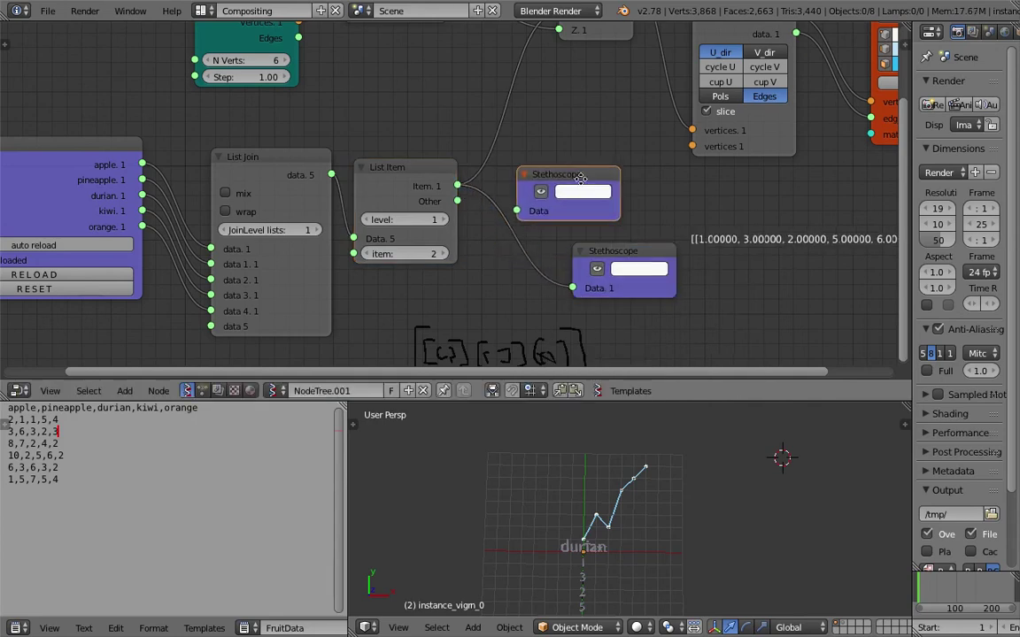
middle_click_drag(580, 178, 511, 190)
key("ctrl+s")
left_click(511, 191)
scroll(449, 196, "up", 2)
Step: Set the List Item node's level to 2 and examine the list structure shown by the connected Stethoscope
left_click(357, 237)
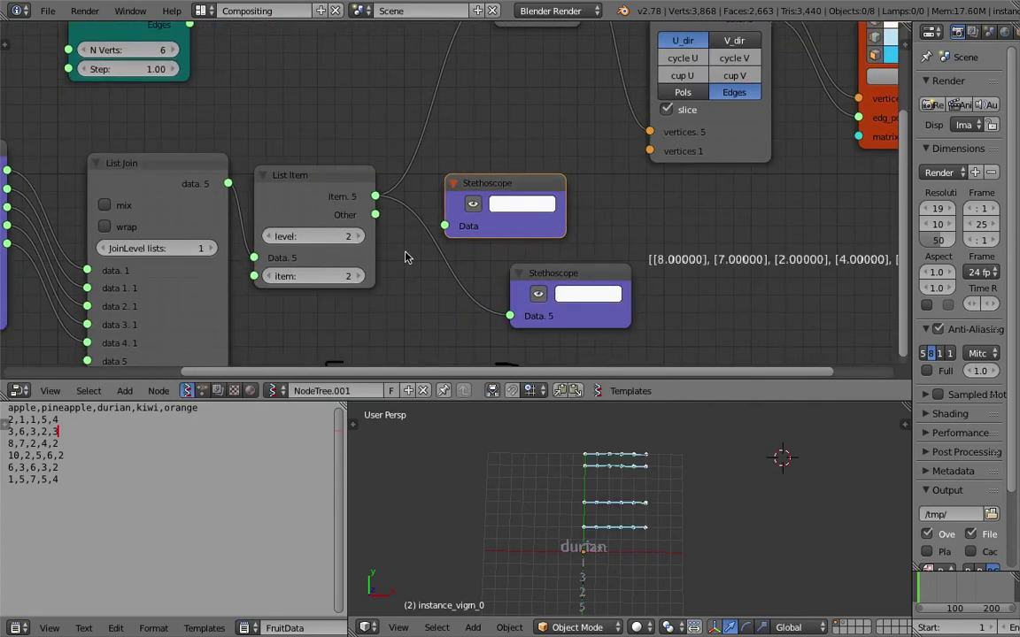
middle_click_drag(581, 263, 491, 239)
left_click(176, 212)
left_click(267, 214)
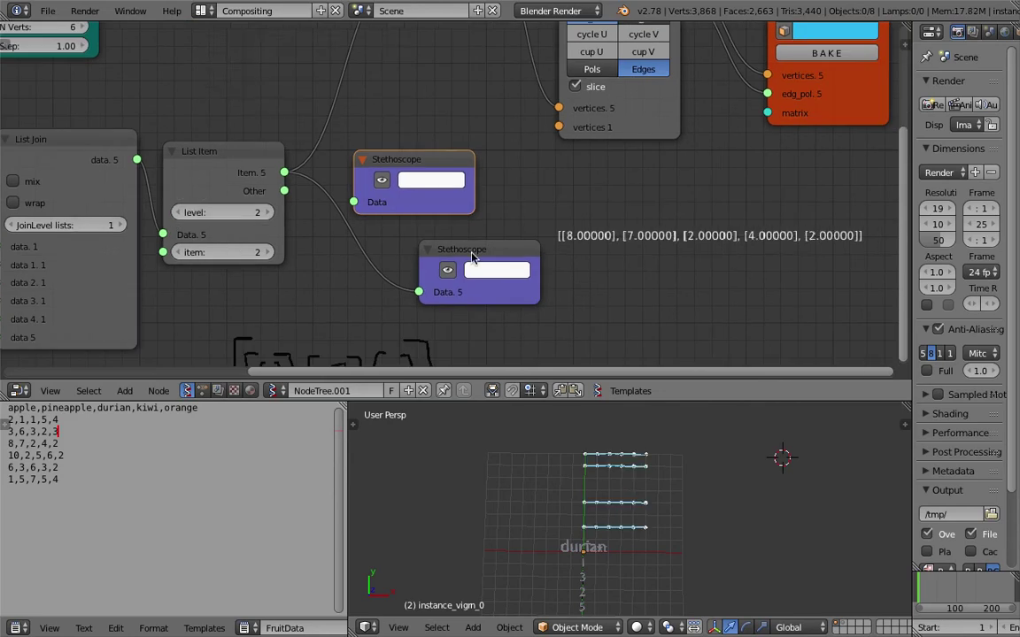
middle_click_drag(598, 249, 433, 279)
scroll(431, 278, "up", 3)
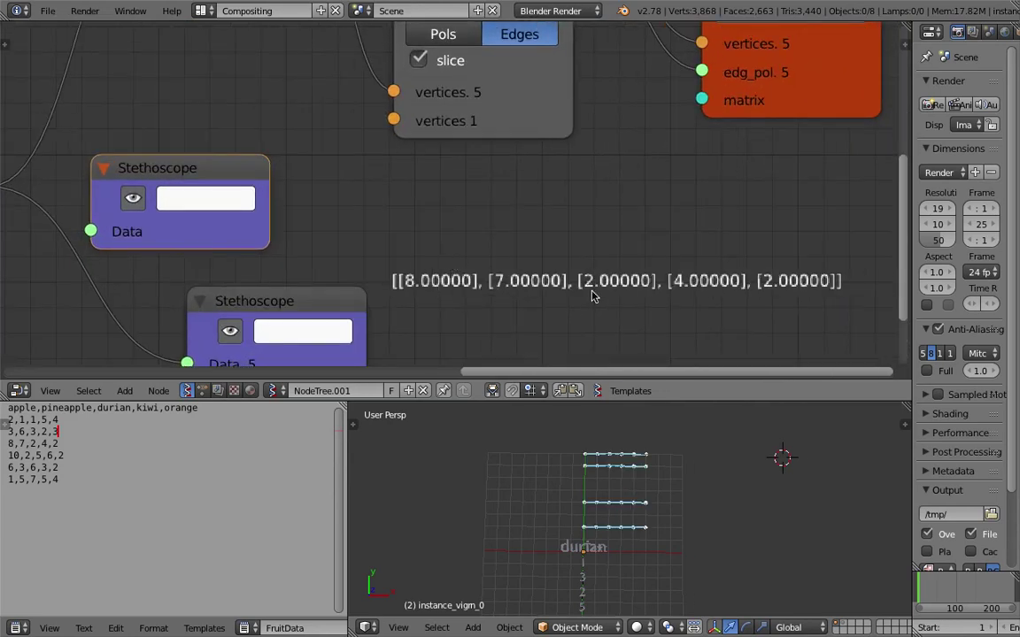
scroll(445, 268, "down", 1)
scroll(509, 266, "down", 2)
middle_click_drag(234, 238, 416, 202)
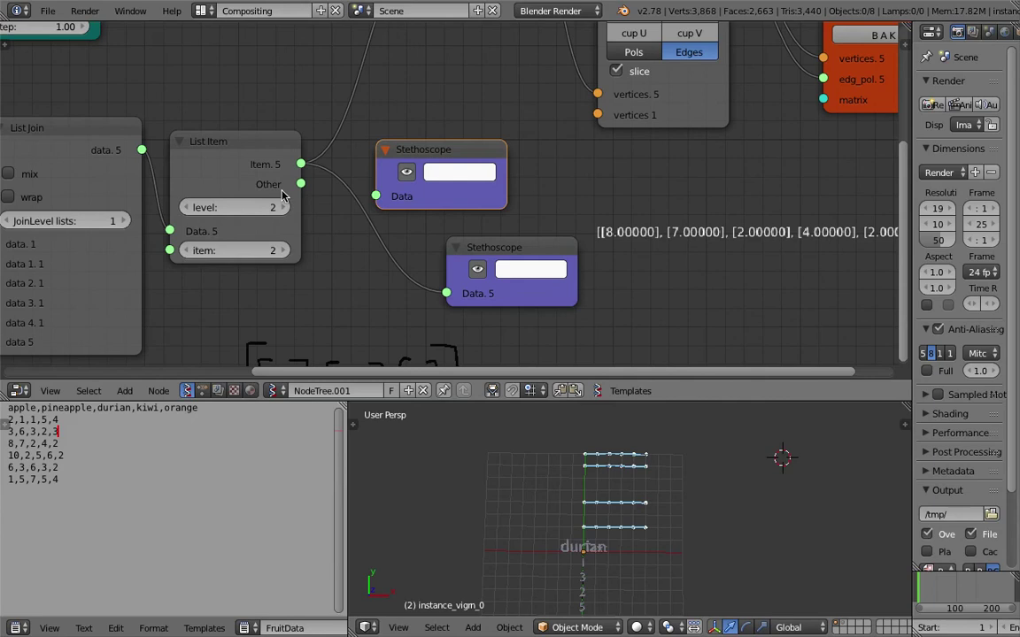
Step: Compare the Stethoscope's list with List Item's level at 1, and return the level to 2
left_click(187, 208)
scroll(477, 221, "right", 3, "ctrl")
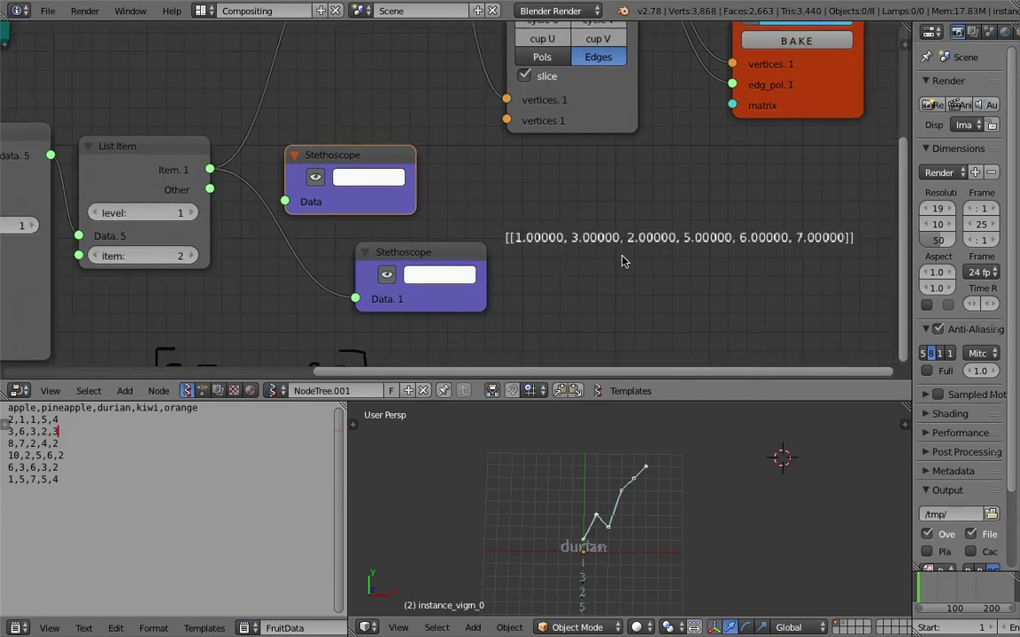
scroll(622, 261, "right", 3, "ctrl")
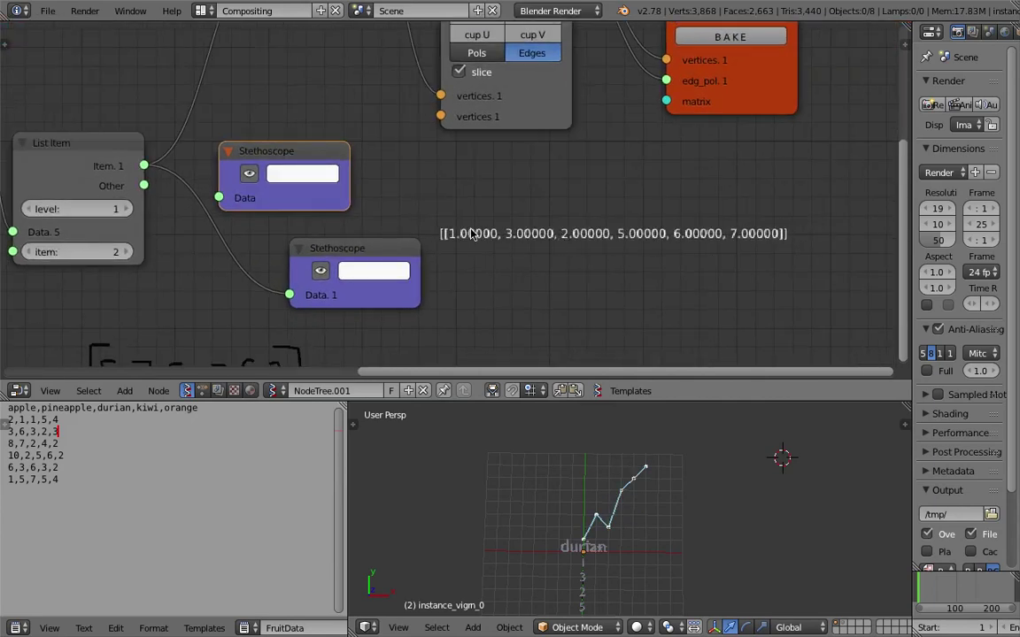
left_click(126, 209)
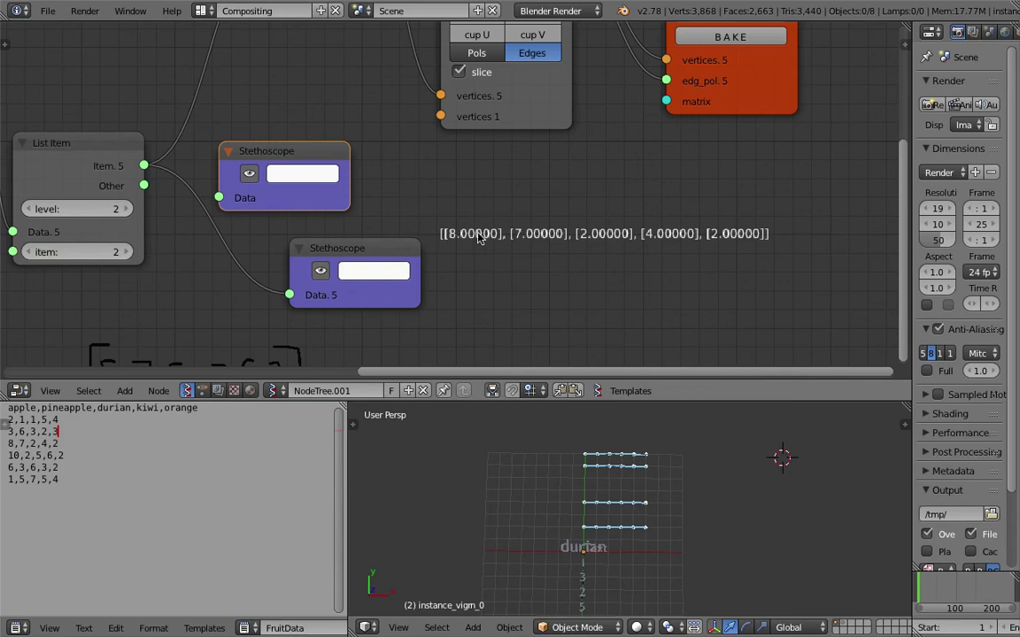
middle_click_drag(256, 217, 336, 205)
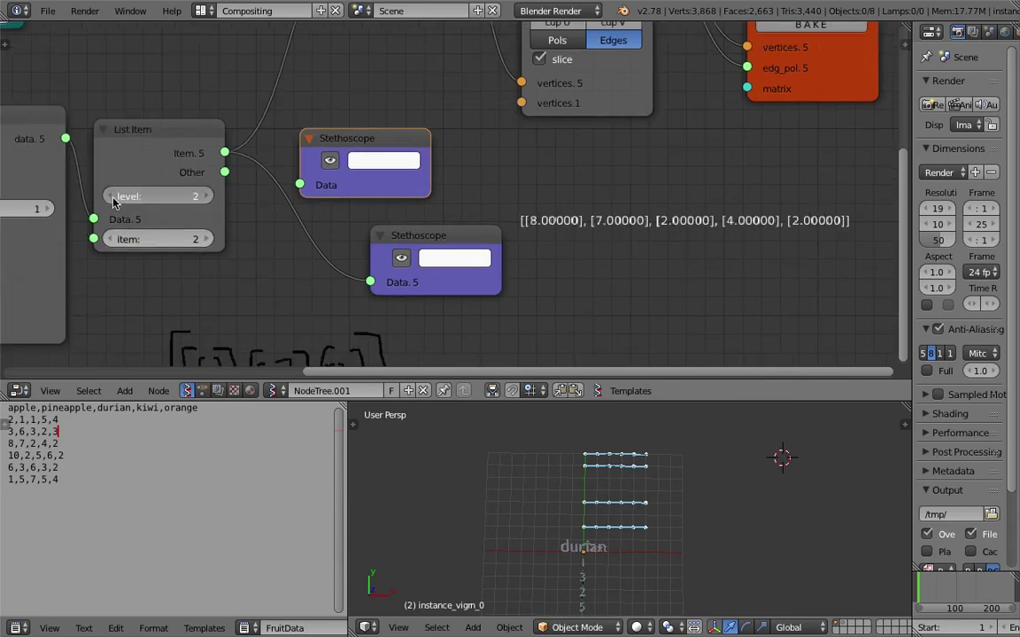
Step: Set the List Item node's level to 1 and delete both Stethoscope nodes
left_click(109, 196)
right_click(405, 184)
key("x")
right_click(414, 231)
key("x")
Step: Rearrange the Vector in, UV Connection and Viewer Draw nodes closer together beside List Item, and save the file
scroll(412, 212, "down", 3)
middle_click_drag(385, 170, 457, 214)
middle_click_drag(497, 108, 489, 171)
left_click_drag(460, 46, 425, 132)
left_click_drag(620, 87, 536, 94)
left_click_drag(795, 86, 673, 125)
left_click_drag(571, 96, 581, 104)
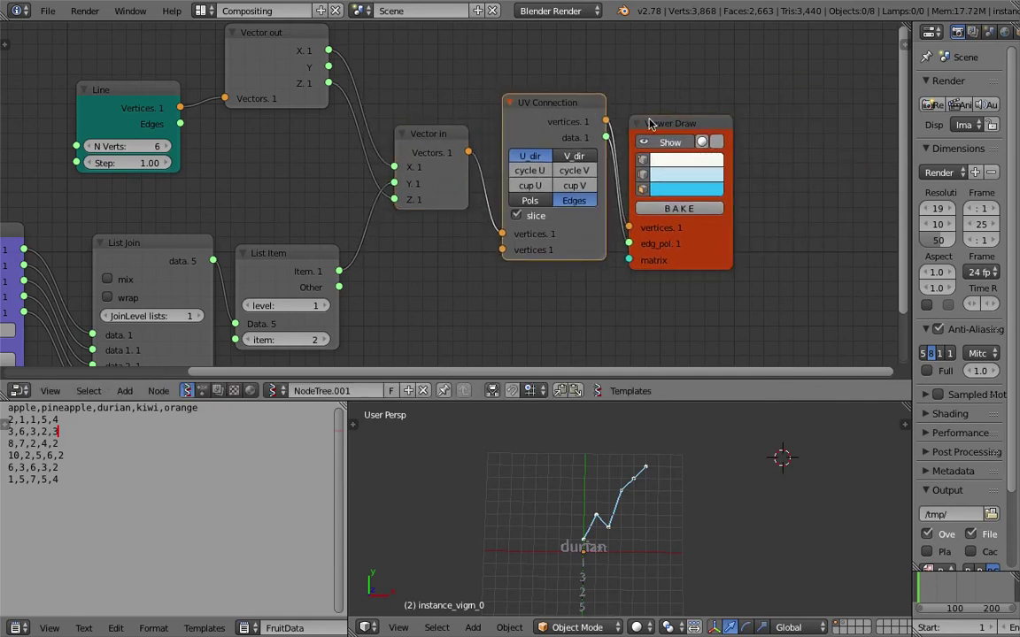
left_click_drag(651, 122, 669, 115)
key("ctrl+s")
left_click(602, 128)
scroll(547, 136, "down", 1)
middle_click_drag(499, 128, 644, 116)
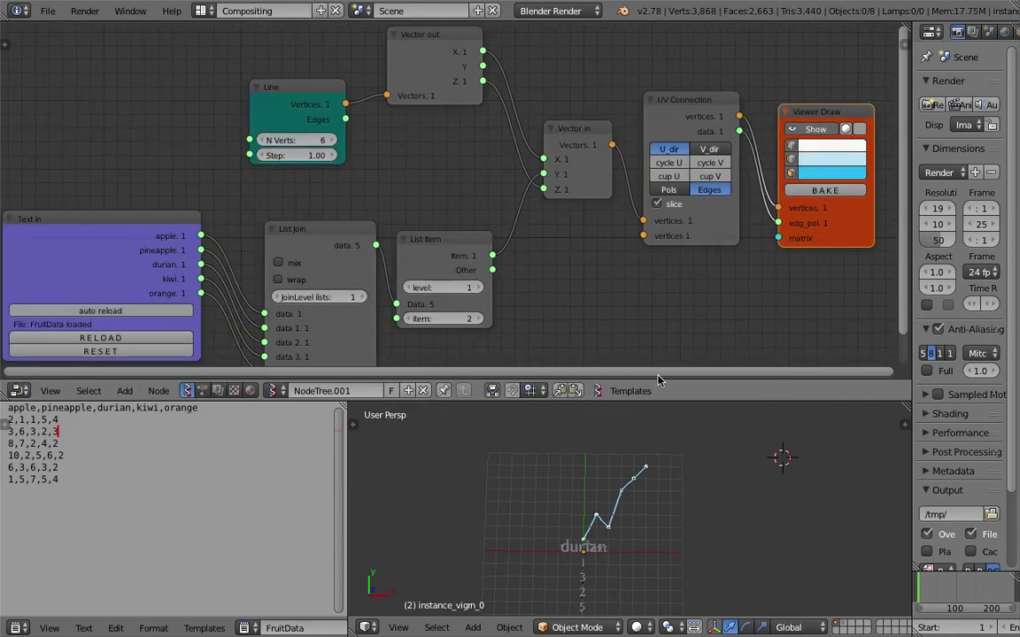
Step: Make the node editor slightly taller, frame the durian graph in the 3D viewport, and save the file
left_click_drag(674, 403, 672, 432)
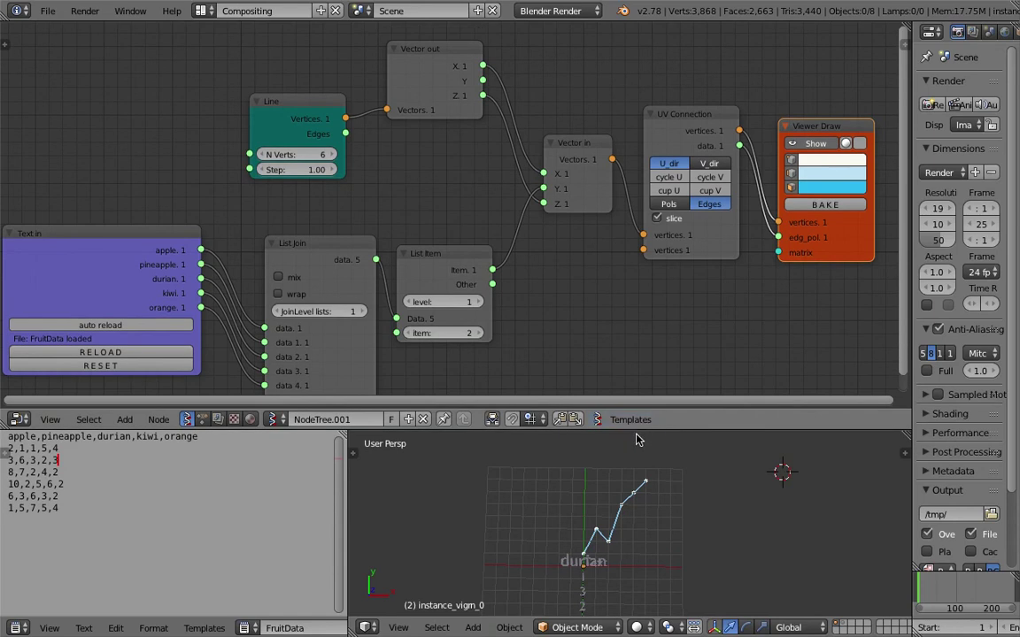
key("ctrl+s")
left_click(677, 492)
mouse_move(660, 496)
middle_mouse_down("shift")
mouse_move(676, 492)
mouse_move(649, 521)
mouse_move(653, 510)
middle_mouse_up("shift")
scroll(655, 505, "up", 1)
key("ctrl+s")
left_click(661, 511)
scroll(648, 521, "down", 1)
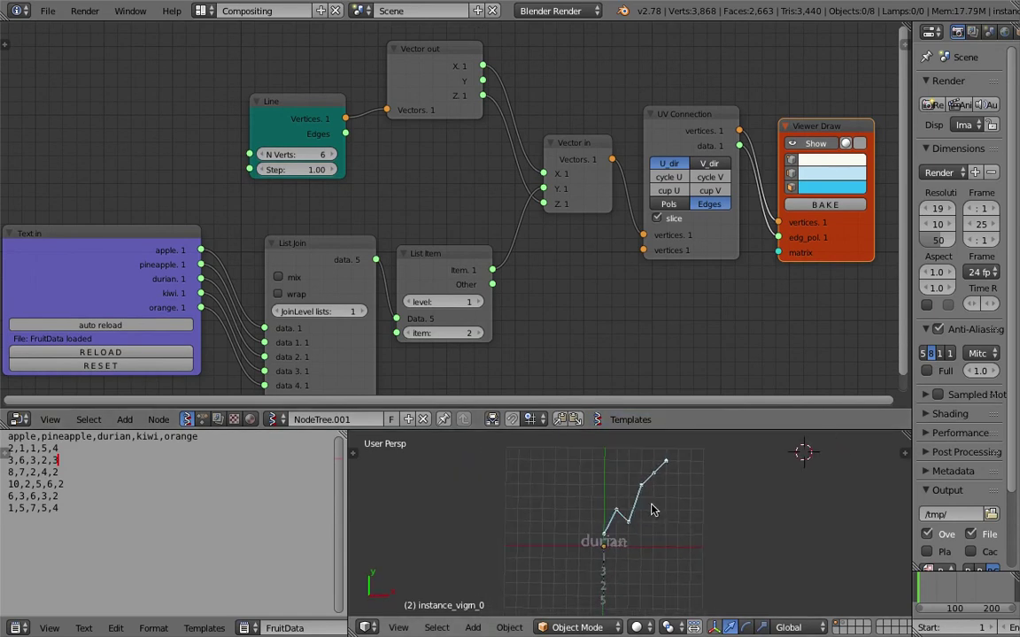
scroll(653, 505, "down", 1)
scroll(653, 505, "up", 2)
key("ctrl+s")
left_click(653, 505)
middle_click_drag(656, 502, 633, 493, "shift")
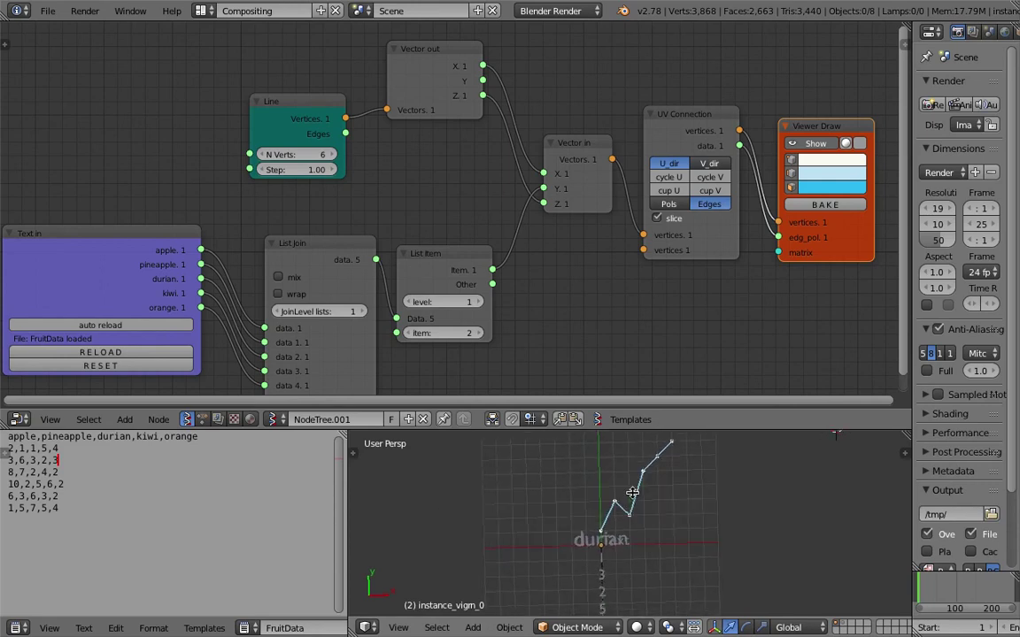
Step: Move the Text in and List Join nodes further away from List Item, and save the file
middle_click_drag(418, 348, 452, 331)
middle_click_drag(274, 266, 399, 247)
left_click_drag(284, 194, 253, 211)
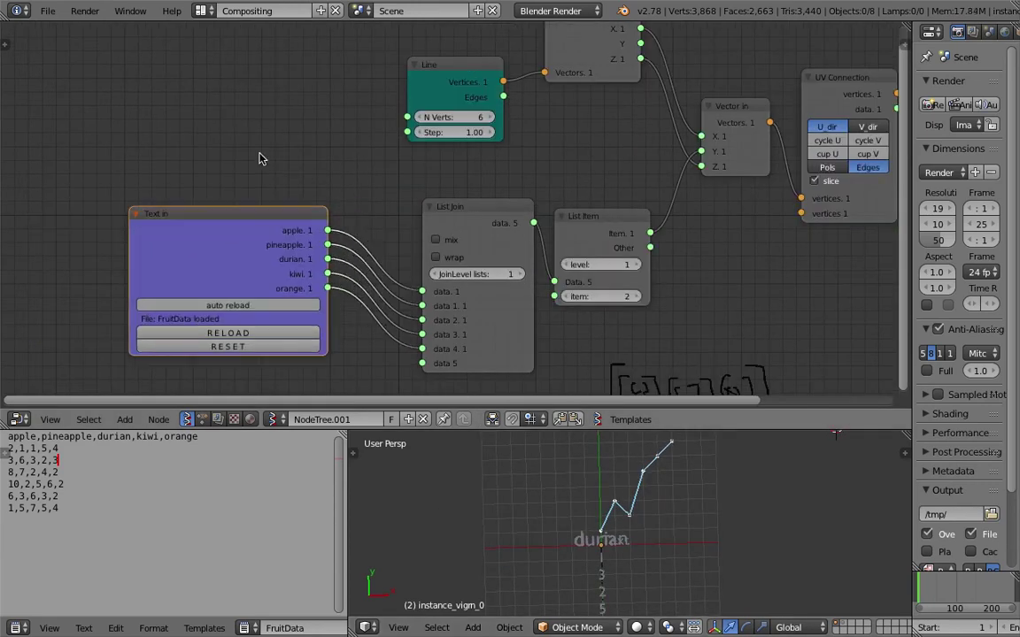
left_click_drag(471, 223, 458, 221)
key("ctrl+s")
Step: Add a Frame info node, place it above the Text in node, and save the file
key("shift+a")
left_click(263, 141)
type("frame")
key("Down")
key("Return")
left_click(264, 141)
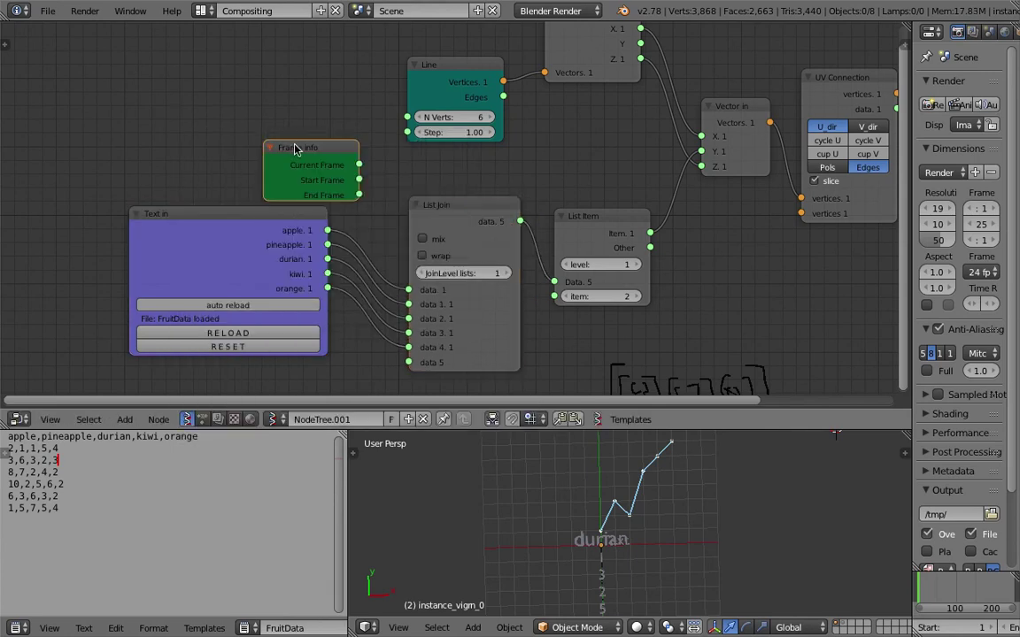
left_click_drag(296, 147, 236, 133)
key("ctrl+s")
left_click(239, 133)
Step: Connect Frame info's Current Frame output to List Item's item input, and step the timeline back to frame 0
left_click_drag(298, 150, 554, 295)
scroll(948, 628, "down", 6)
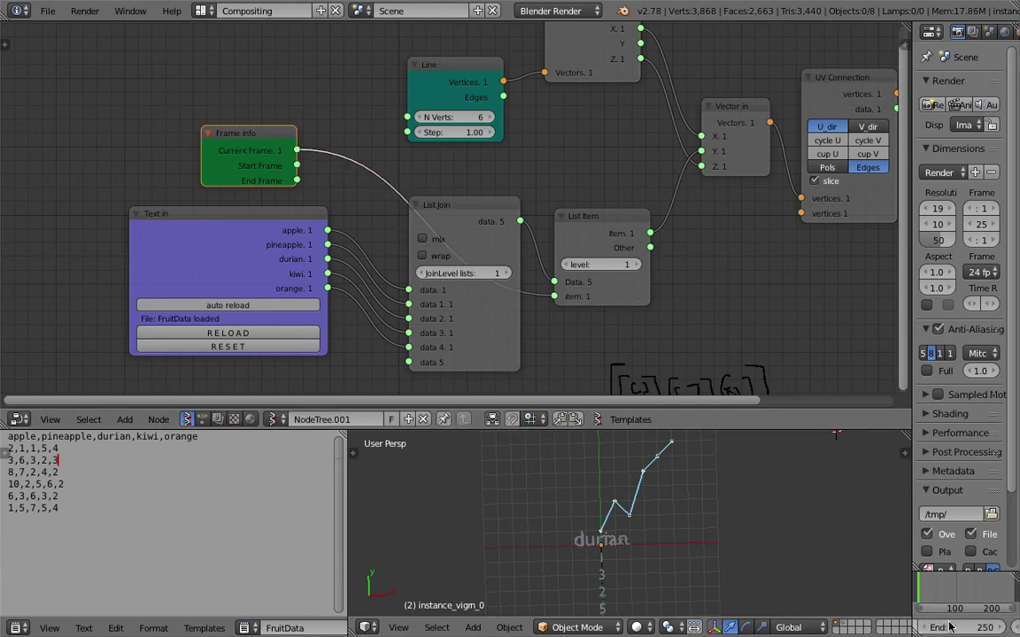
left_click(923, 627)
left_click(922, 627)
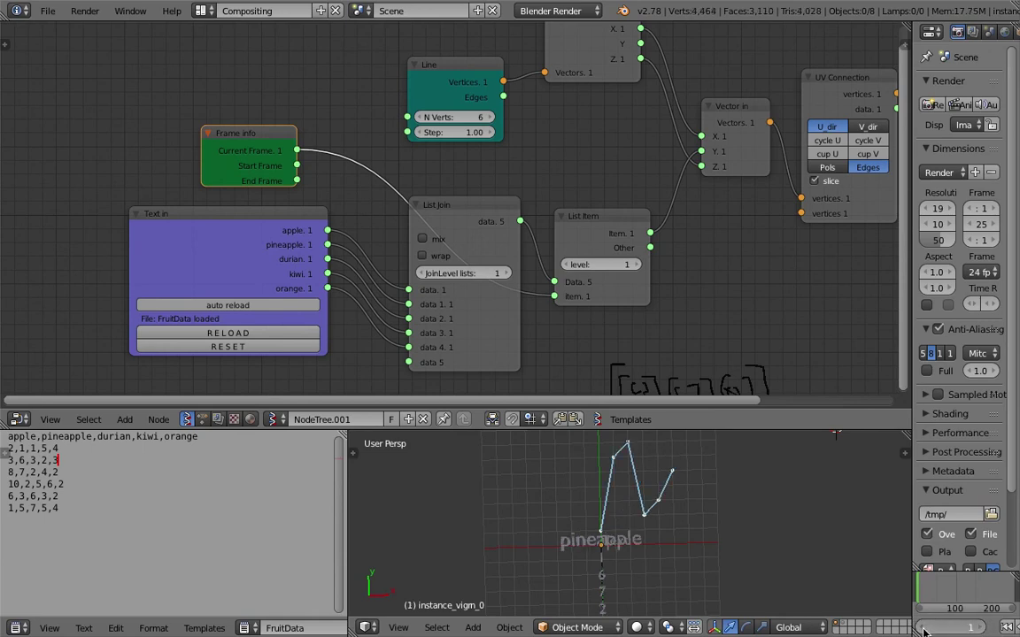
Step: Enlarge the 3D viewport area to show the apple column's text values, and save the file
left_click_drag(636, 507, 601, 507, "shift")
key("ctrl+s")
left_click(596, 505)
scroll(610, 556, "down", 1)
scroll(611, 558, "up", 2)
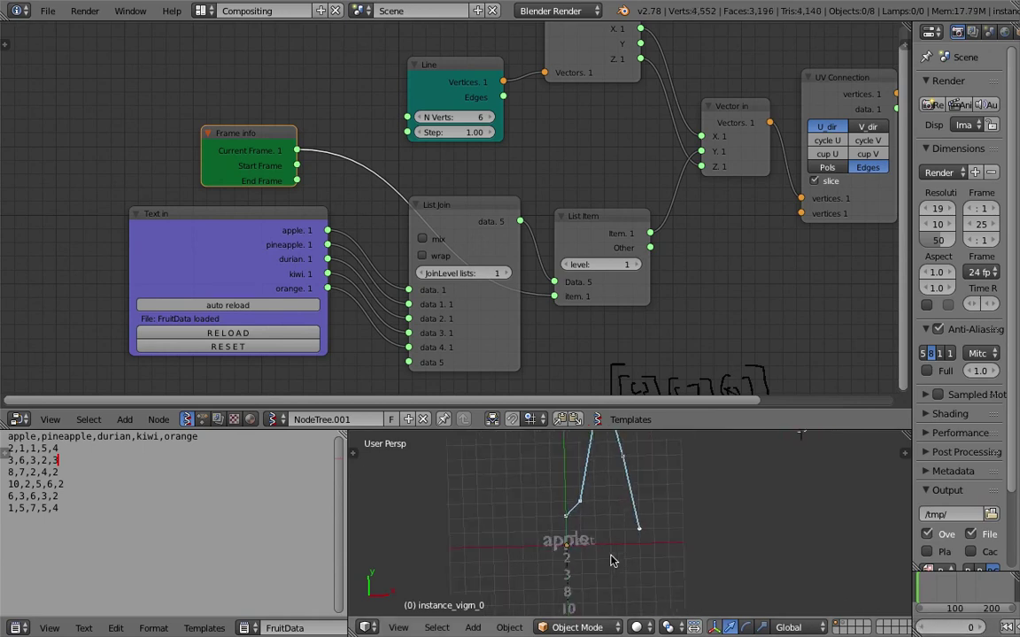
middle_click_drag(588, 509, 583, 502, "shift")
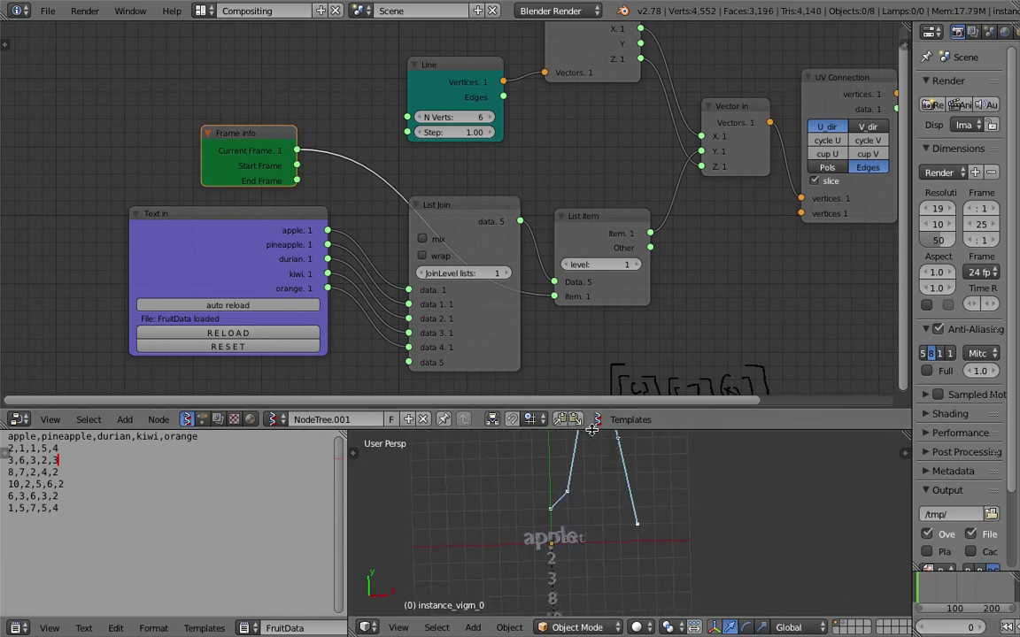
left_click_drag(591, 429, 591, 360)
scroll(588, 398, "up", 2)
middle_click_drag(536, 523, 542, 499, "shift")
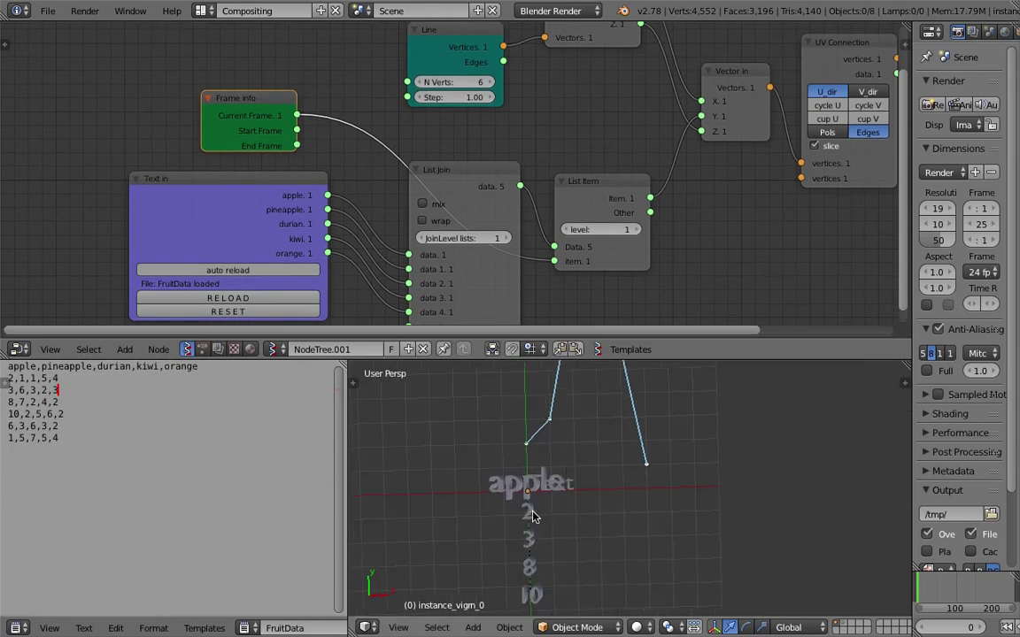
middle_click_drag(535, 542, 528, 505, "shift")
key("ctrl+s")
key("Return")
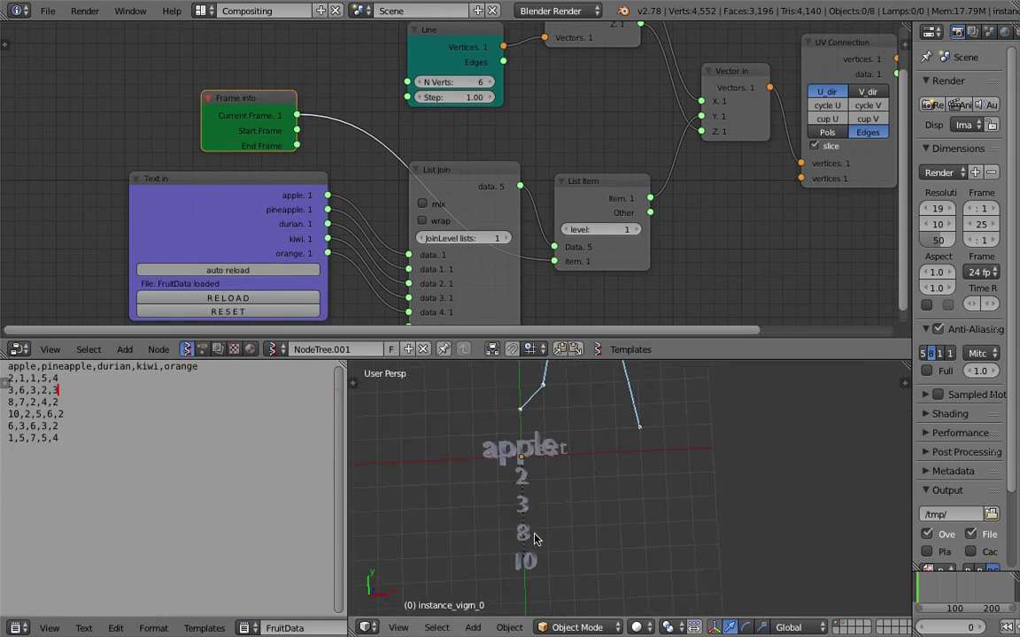
scroll(542, 532, "down", 1)
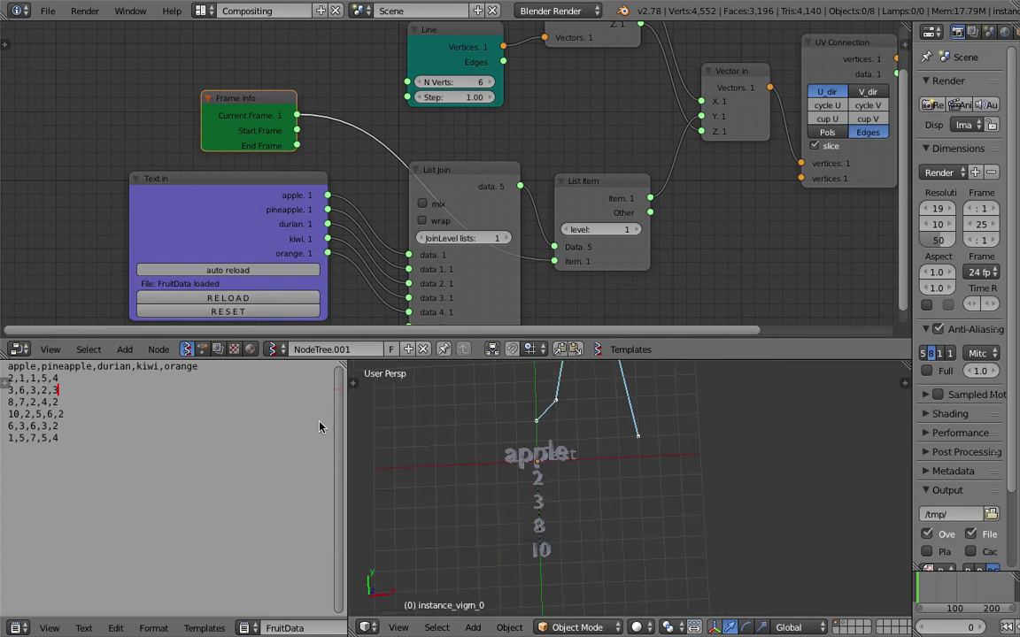
Step: Switch to the Animation Nodes tree and set the Fill List node's length to 7
left_click(203, 348)
middle_click_drag(247, 226, 410, 196)
scroll(410, 196, "right", 10, "ctrl")
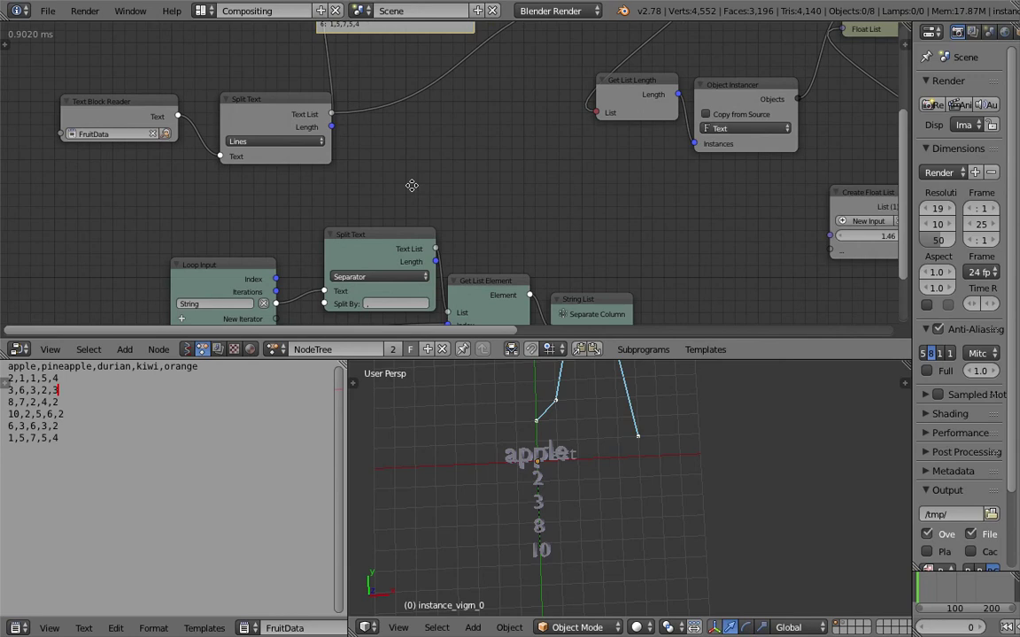
scroll(617, 256, "up", 2)
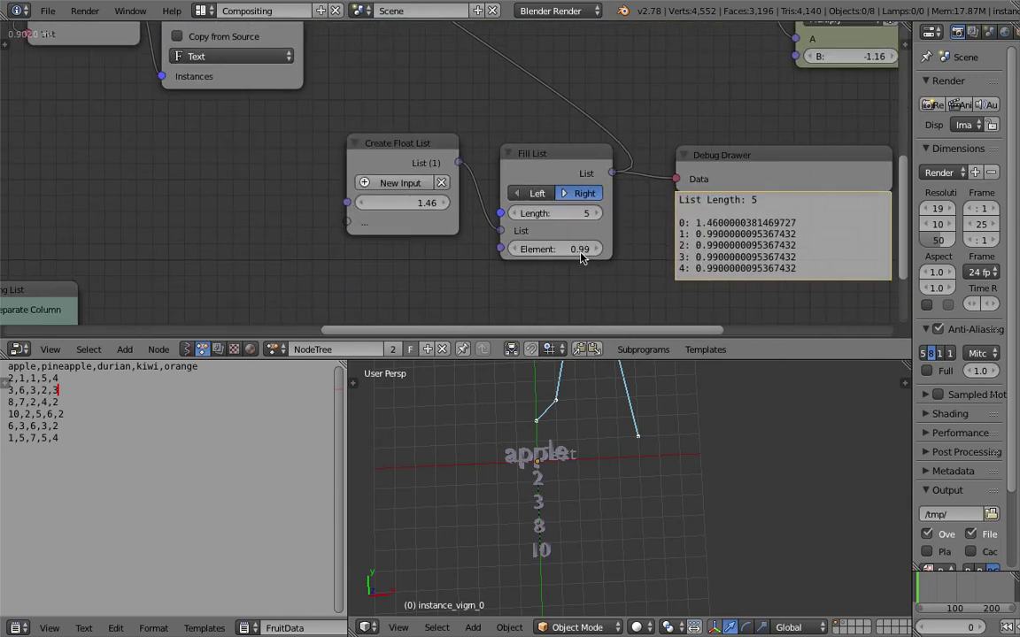
left_click_drag(418, 148, 401, 152)
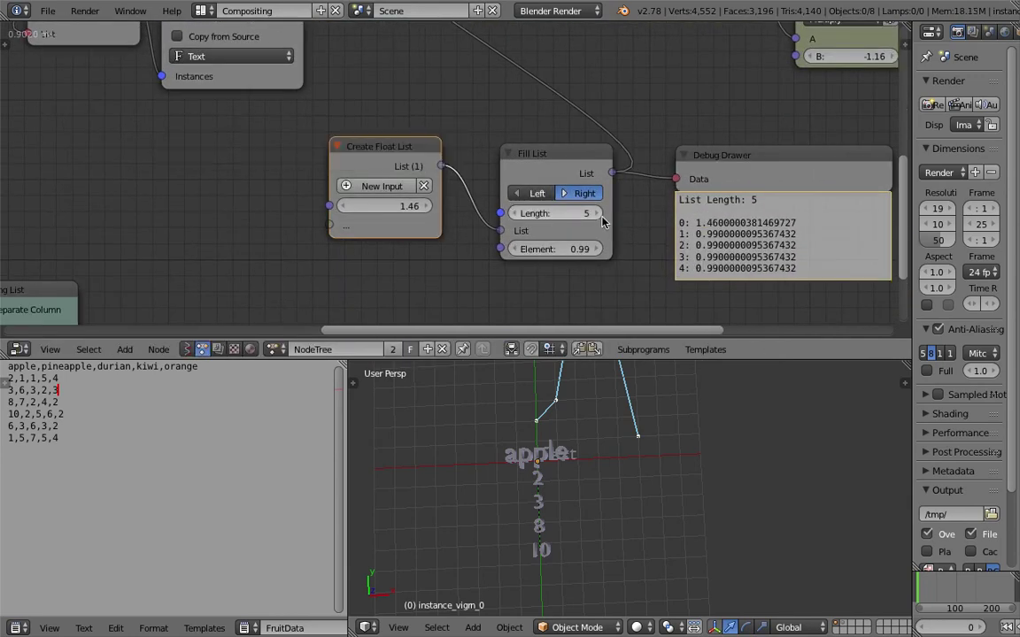
scroll(522, 212, "up", 2, "ctrl")
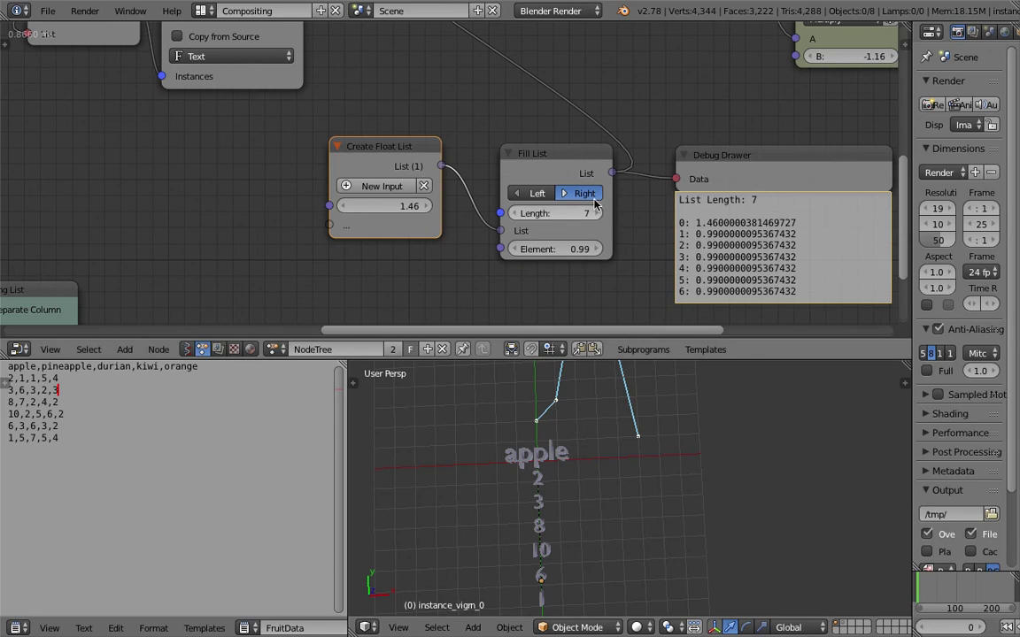
Step: Connect the Get List Length node's Length output to the Fill List node's Length input, and save the file
scroll(412, 226, "down", 4)
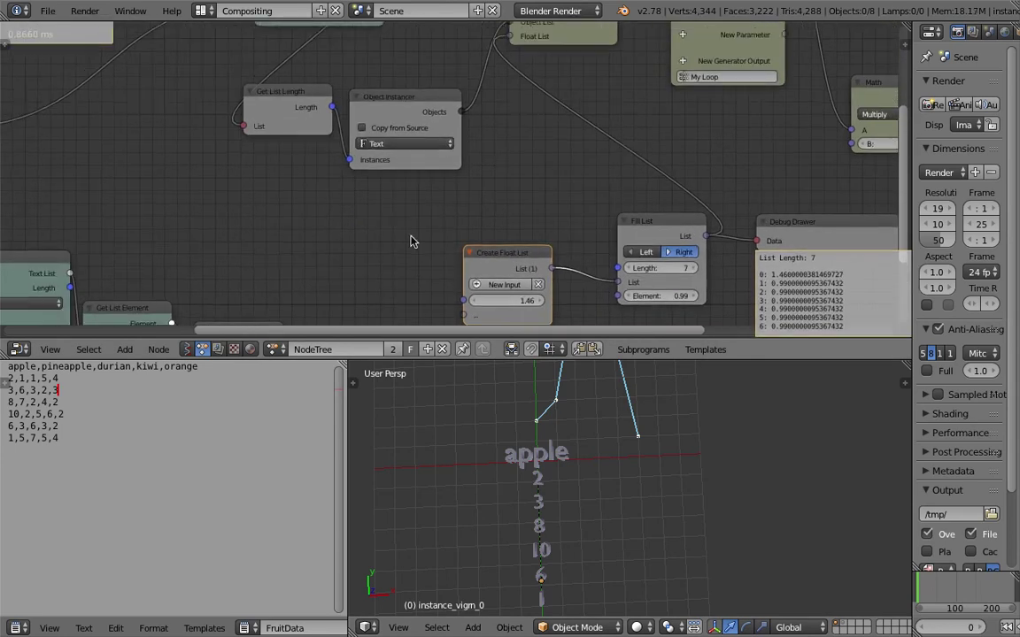
middle_click_drag(399, 242, 402, 245)
key("ctrl+s")
left_click_drag(382, 165, 644, 298)
left_click(353, 164)
middle_click_drag(614, 249, 607, 225)
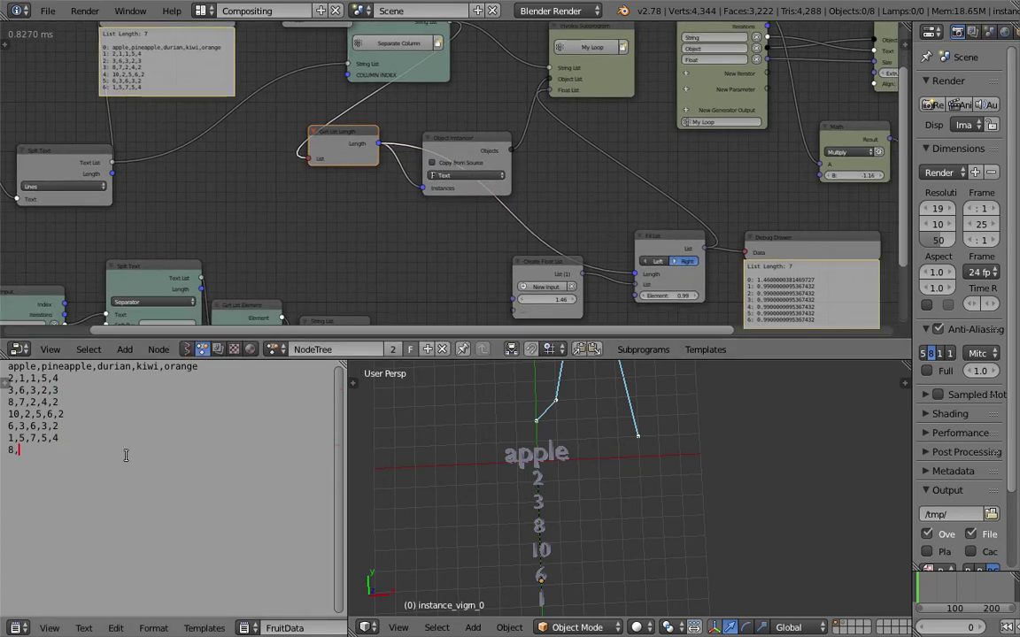
Step: Add the row 8,8,8,8,8 at the end of the FruitData text and save the file
type(",8,8,8")
key("ctrl+s")
left_click(668, 513)
middle_click_drag(694, 260, 664, 230)
key("ctrl+s")
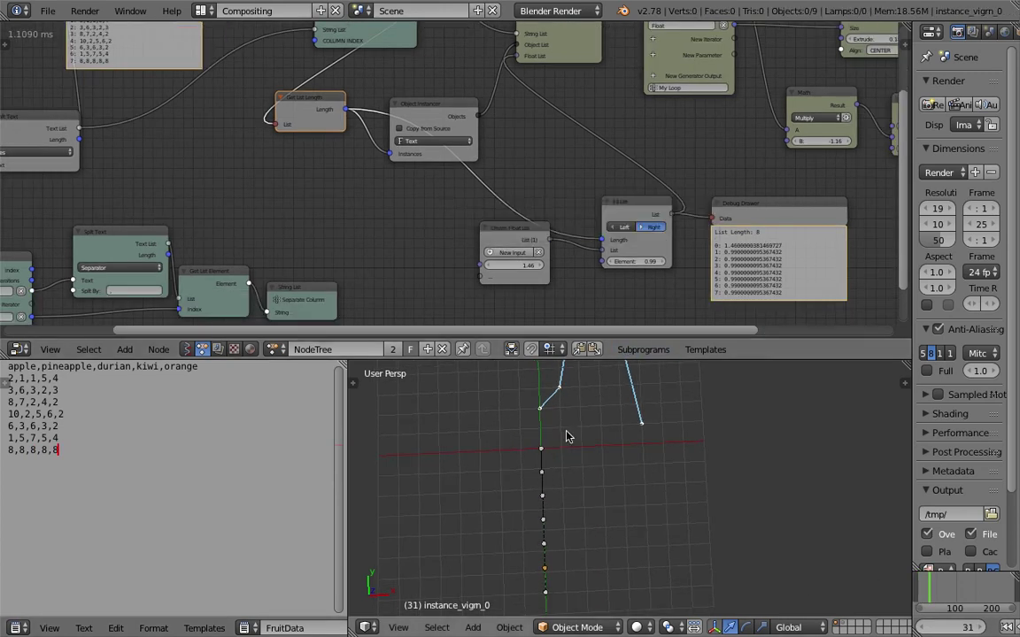
Step: Bring the timeline back to its first frames, step through them to compare each fruit's text column, and save the file
left_click(793, 558)
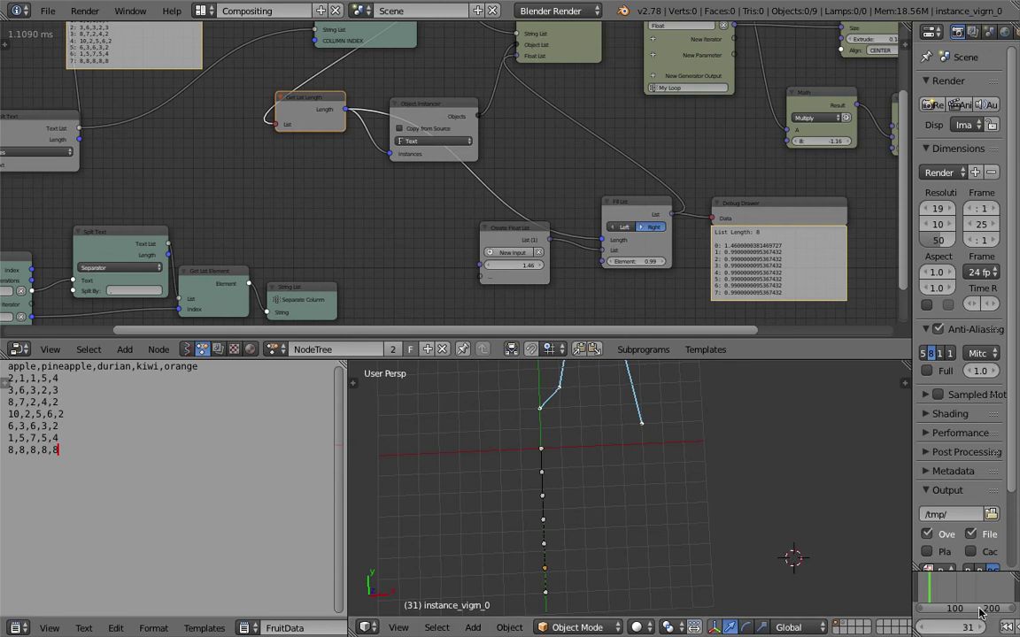
left_click_drag(928, 593, 918, 596)
middle_click_drag(679, 523, 677, 506, "shift")
key("Right")
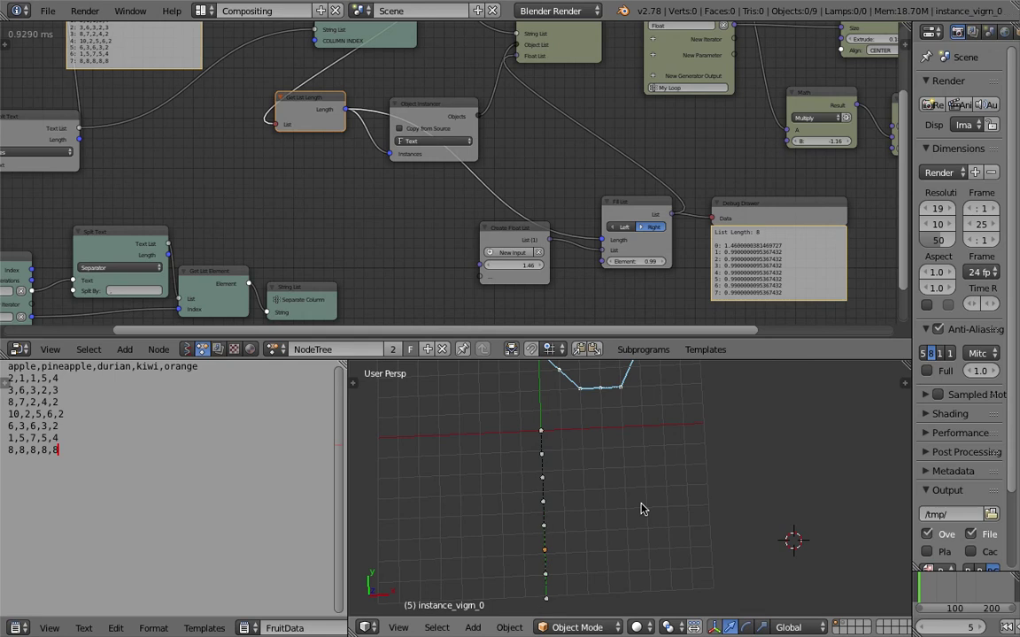
key("Left")
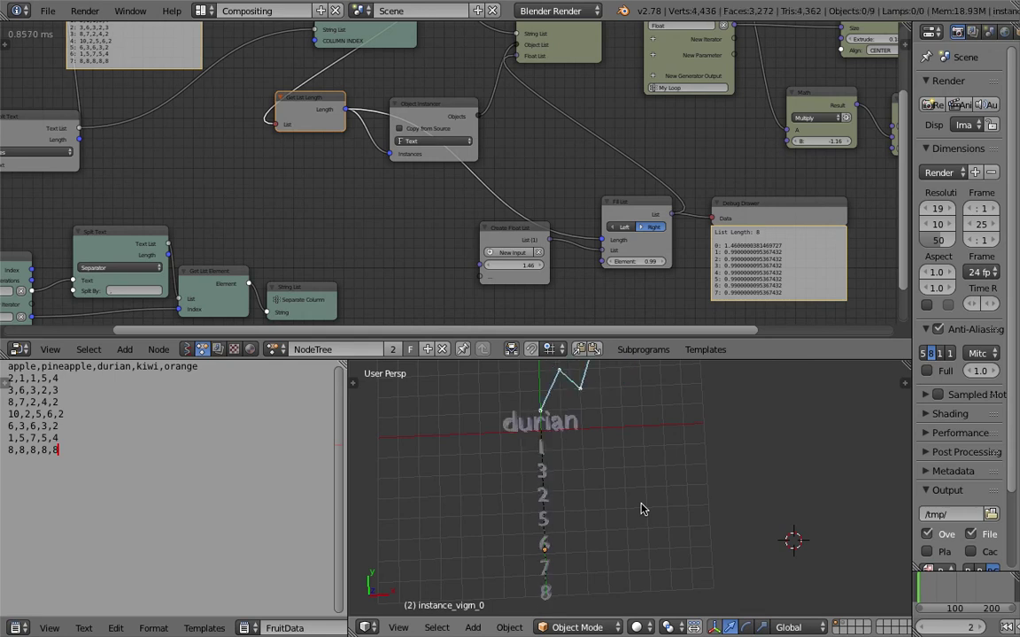
key("Left")
key("Left")
key("Right")
key("Left")
key("Right")
key("Right")
key("Right")
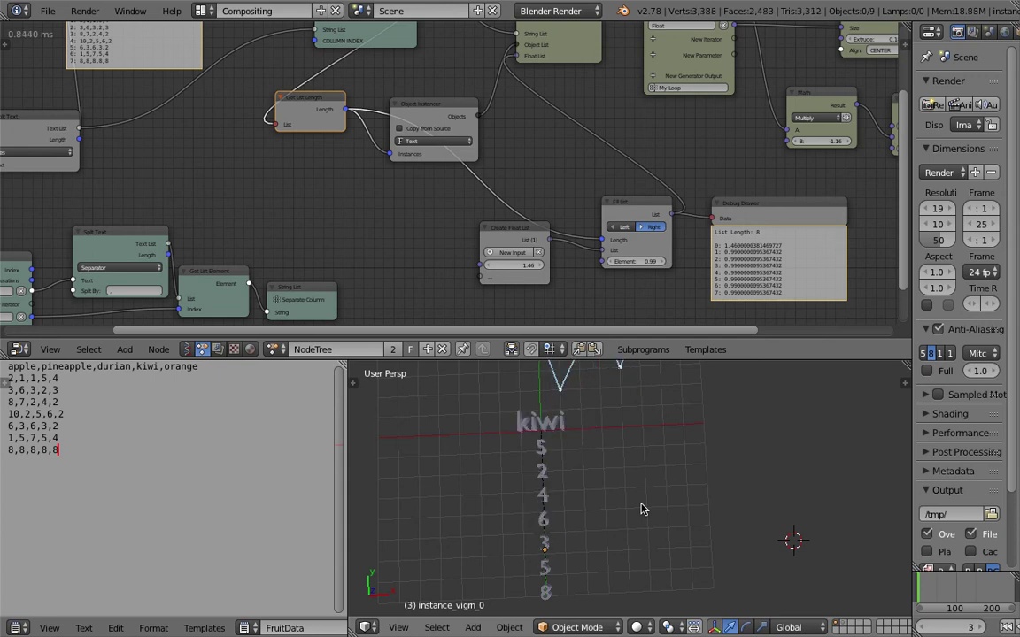
key("Right")
key("Right")
key("Left")
key("Left")
key("Left")
key("Left")
key("ctrl+s")
left_click(643, 505)
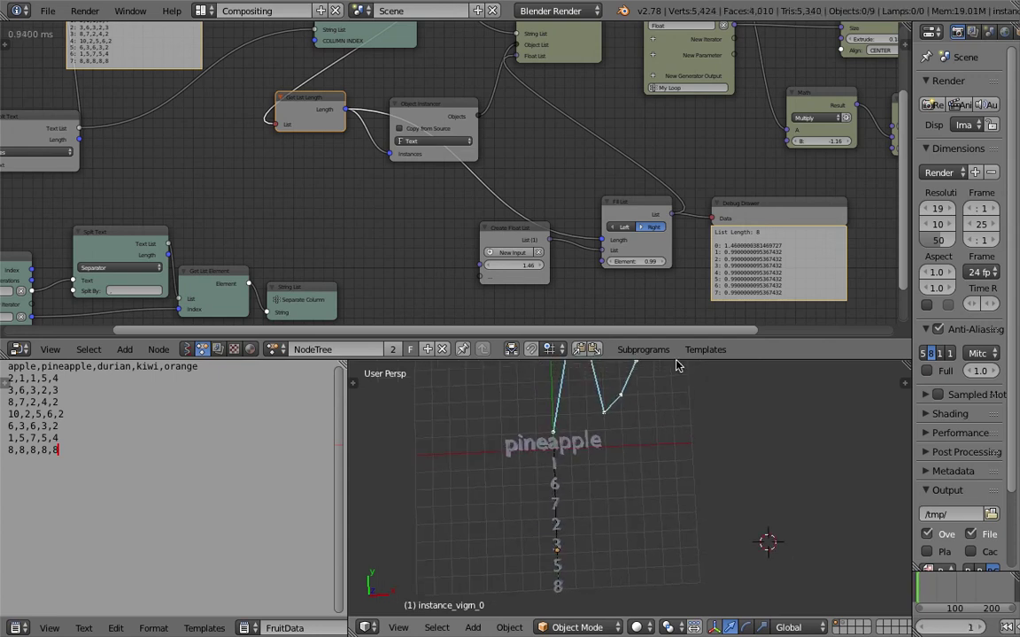
Step: Enlarge the 3D viewport upward so the whole line graph and text column fit, and save the file
left_click_drag(677, 358, 673, 196)
middle_click_drag(660, 286, 656, 343, "shift")
scroll(656, 345, "up", 1)
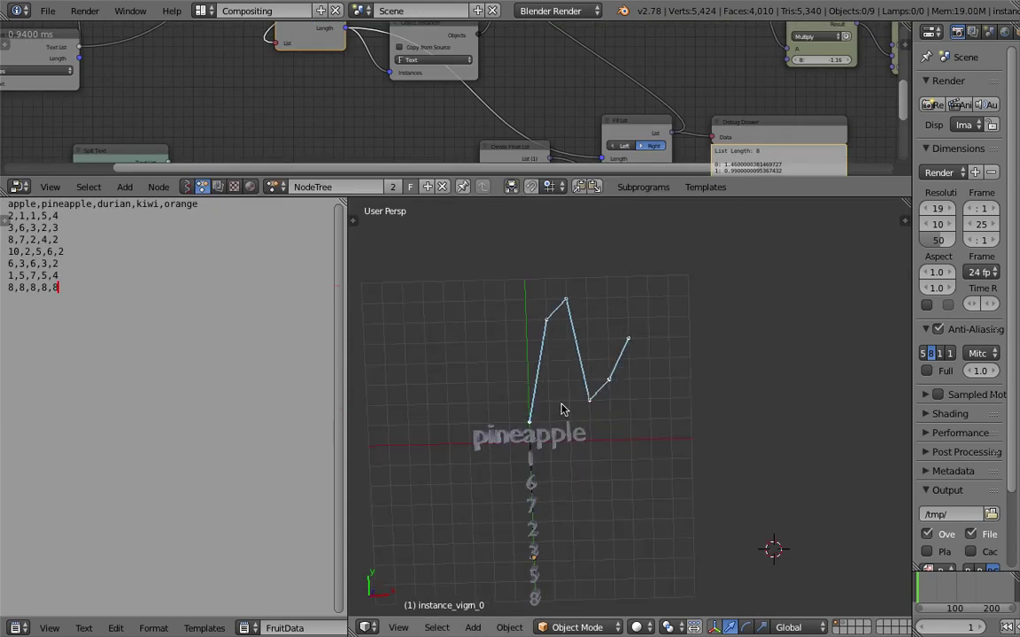
key("ctrl+s")
left_click(555, 307)
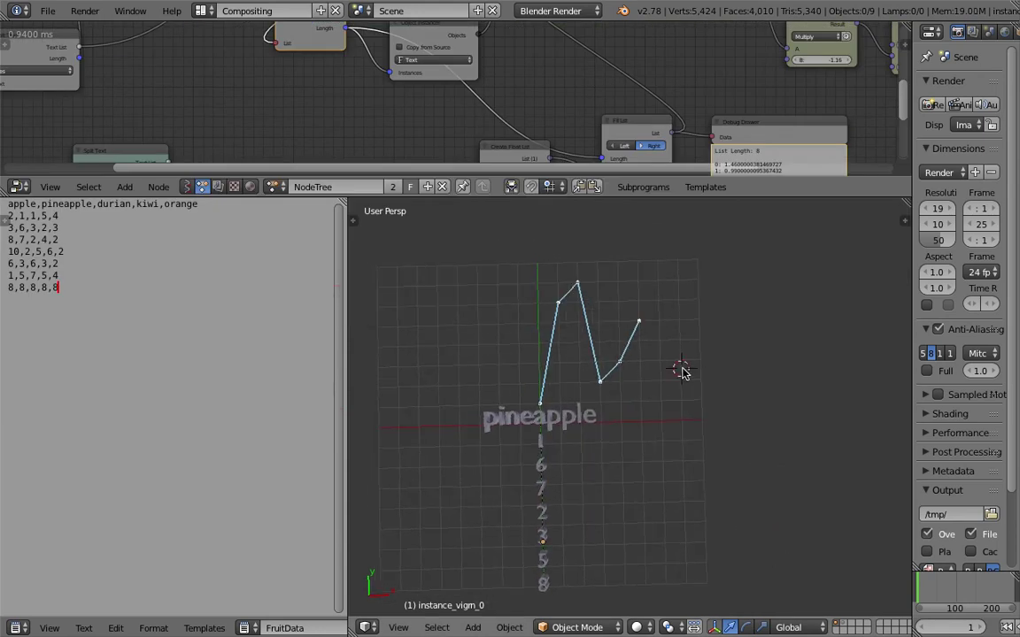
Step: Step through the fruit frames to compare each line graph with its text column
key("Right")
key("Right")
key("Right")
key("Left")
key("Left")
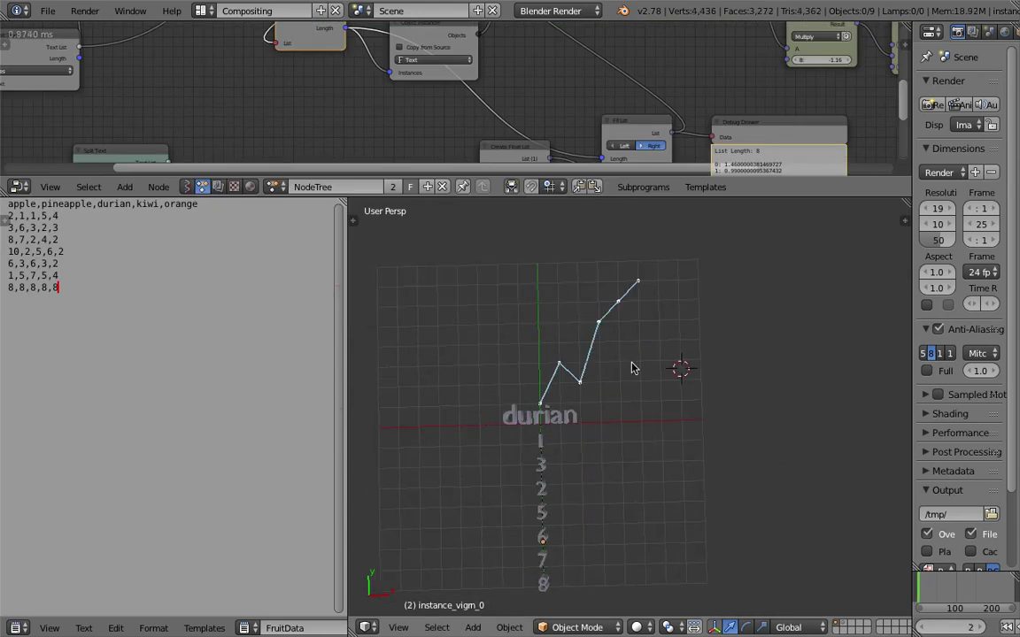
Step: Select the text objects one by one, from the last value up to the durian heading
right_click(546, 588)
right_click(539, 559)
right_click(531, 532)
right_click(525, 504)
right_click(533, 511)
right_click(536, 482)
right_click(538, 460)
right_click(542, 444)
left_click(489, 419)
right_click(505, 423)
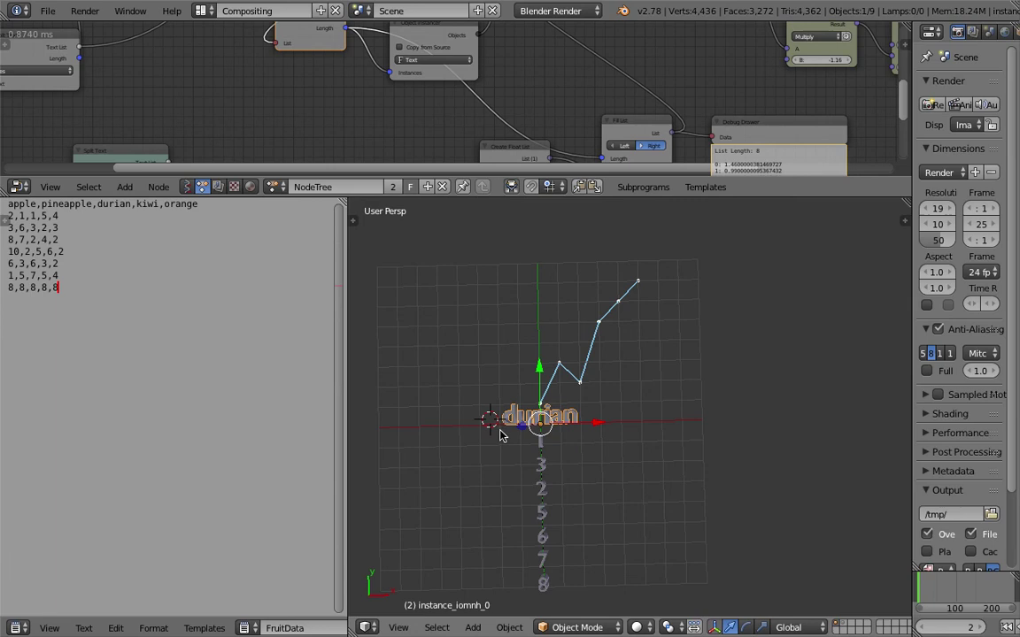
left_click(621, 471)
left_click(631, 424)
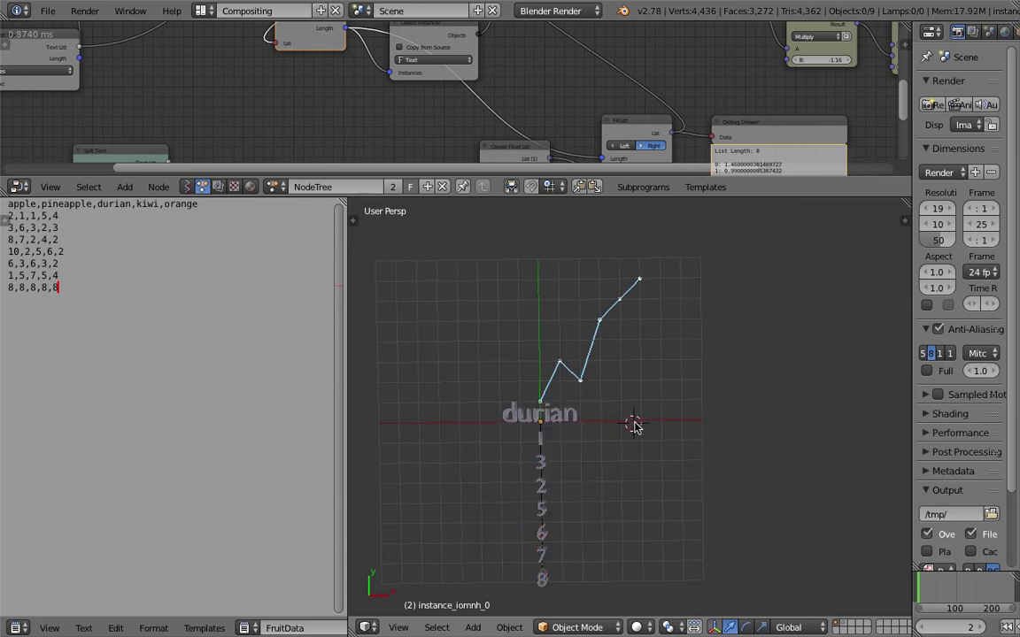
left_click(731, 419)
middle_click_drag(633, 381, 557, 380)
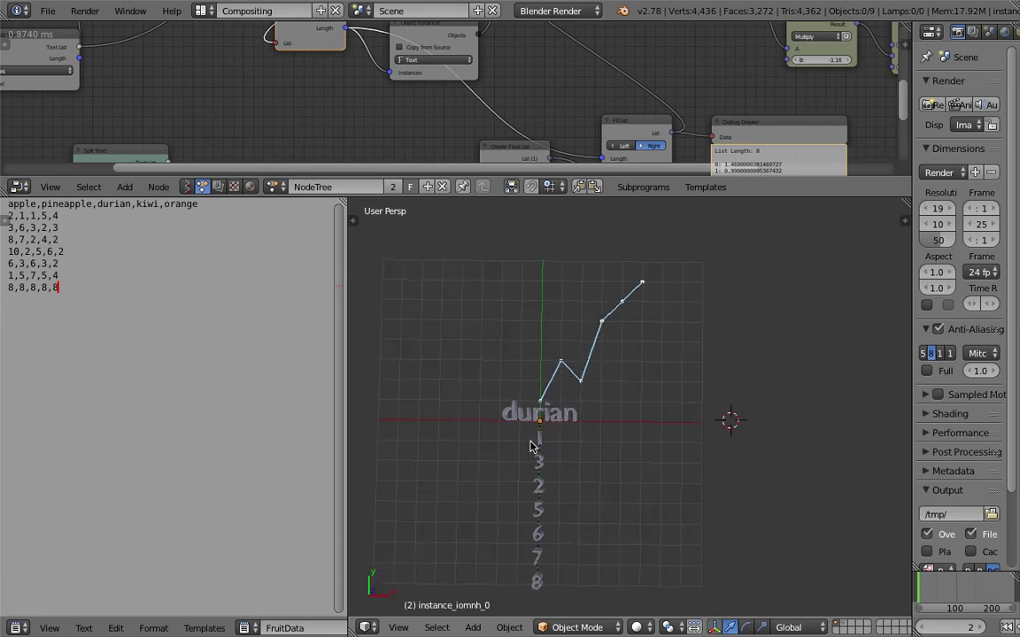
left_click(425, 377)
left_click(428, 384)
Step: Step back and forth through the frames to check that graph and text change together for every fruit
key("Right")
key("Right")
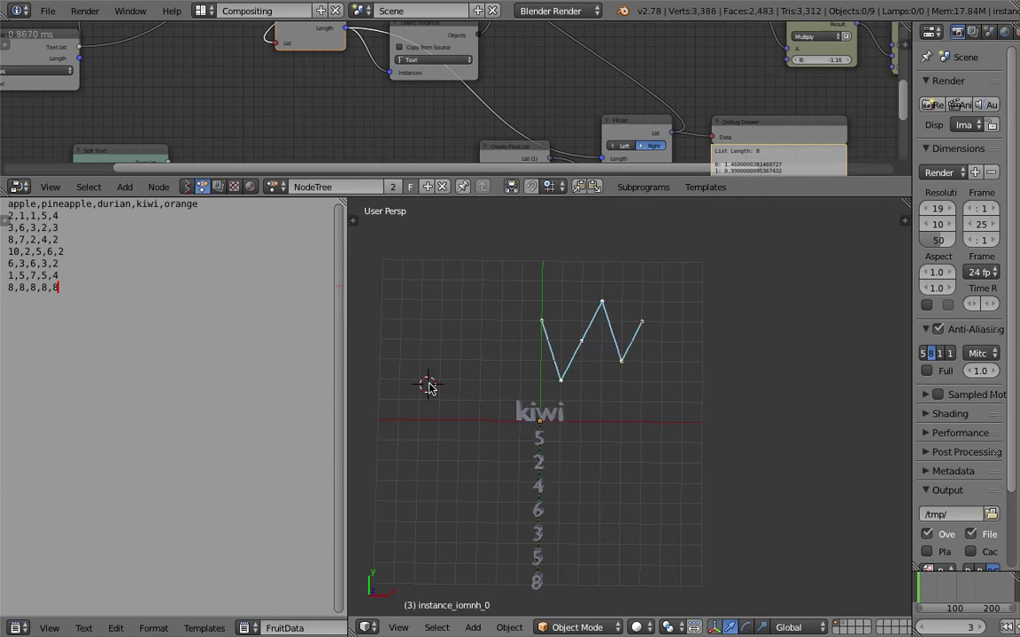
key("Left")
key("Left")
key("Left")
key("Right")
key("Left")
key("Right")
key("Right")
key("Right")
key("Left")
key("Left")
key("Left")
key("Right")
key("Right")
key("Left")
key("Right")
key("Left")
key("Left")
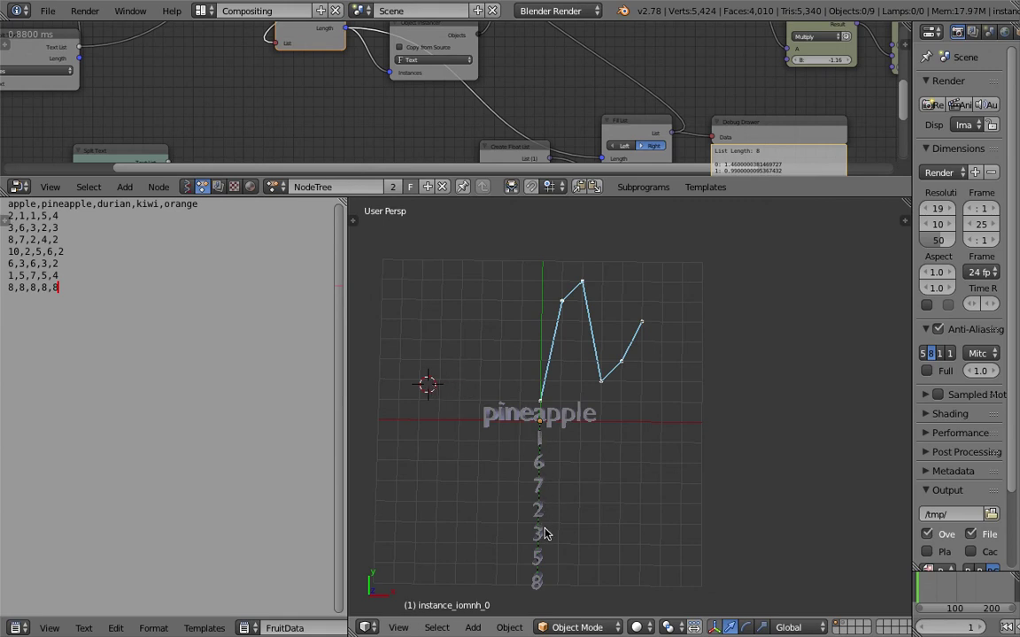
Step: Frame the pineapple graph and text more closely in the 3D viewport, and save the file
key("ctrl+s")
left_click(574, 410)
scroll(574, 410, "up", 1)
mouse_move(575, 409)
middle_mouse_down()
mouse_move(583, 413)
mouse_move(572, 400)
middle_mouse_up()
key("ctrl+s")
left_click(573, 407)
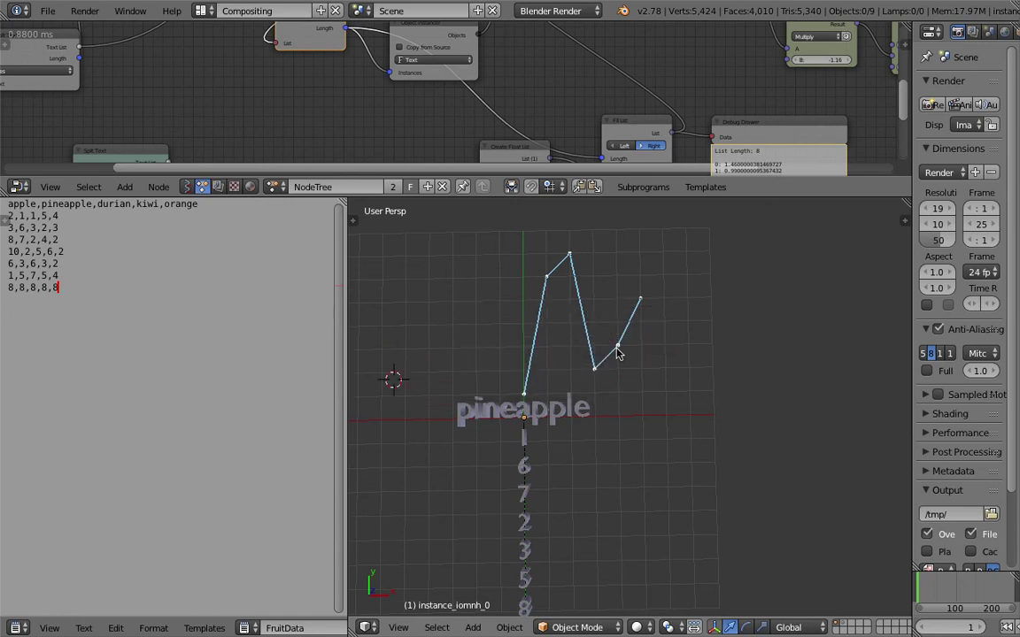
Step: Switch the node editor to the Sverchok tree NodeTree.001 and enlarge the node editor area
middle_click_drag(617, 353, 613, 358)
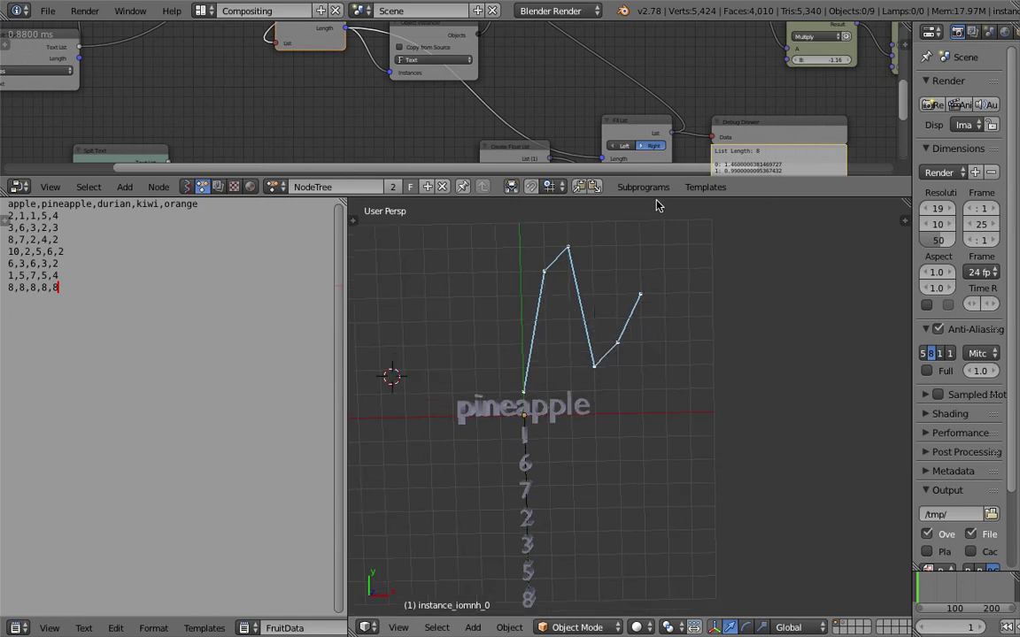
left_click(441, 187)
left_click(277, 187)
left_click(303, 213)
left_click_drag(322, 179, 324, 185)
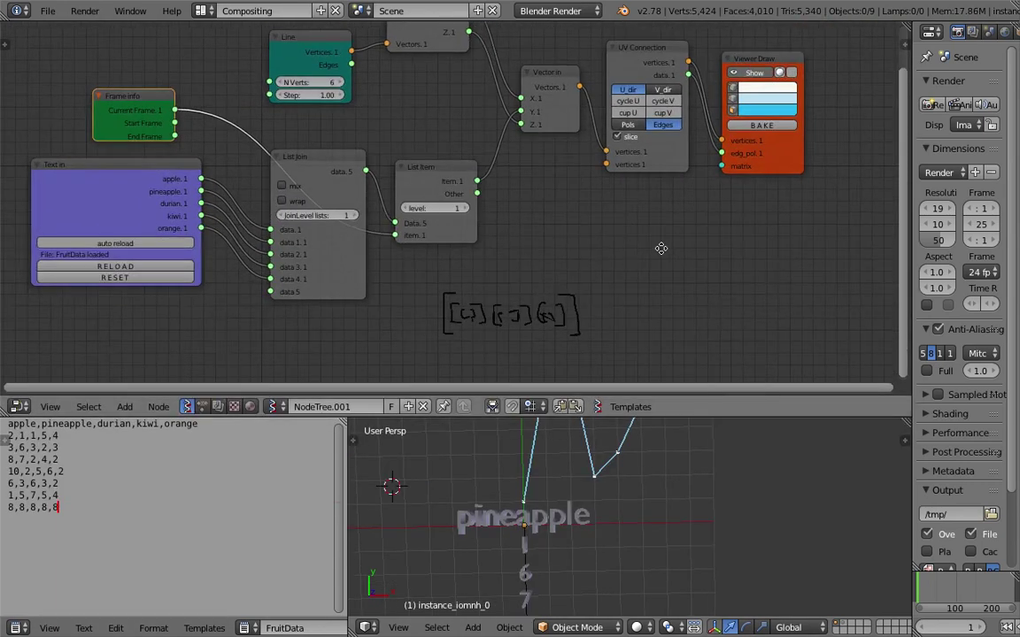
Step: Add a Viewer Index node below Viewer Draw and widen it
middle_click_drag(660, 246, 546, 252)
key("shift+a")
left_click(547, 250)
type("view")
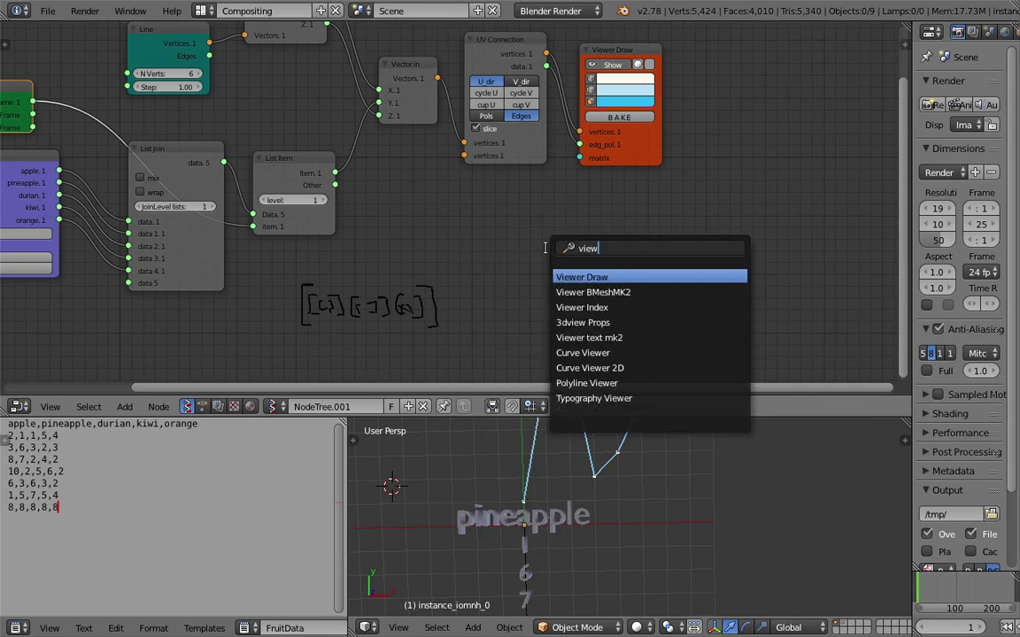
key("Down")
key("Down")
key("Return")
left_click(584, 212)
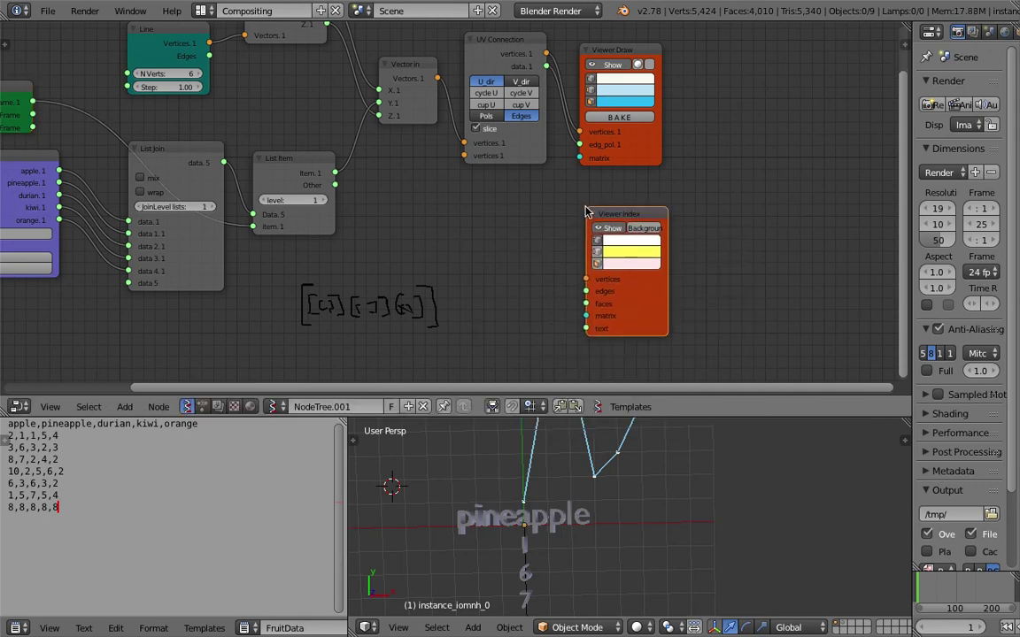
left_click_drag(668, 275, 712, 276)
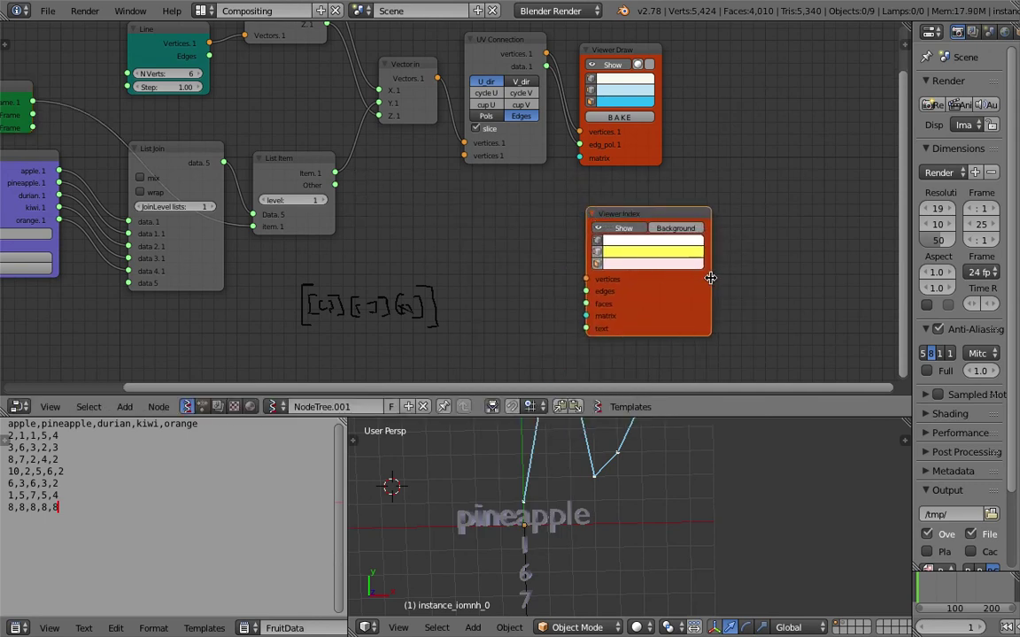
Step: Save the file, and connect List Item's Item output to the text input of Viewer Index
middle_click_drag(567, 329, 638, 323)
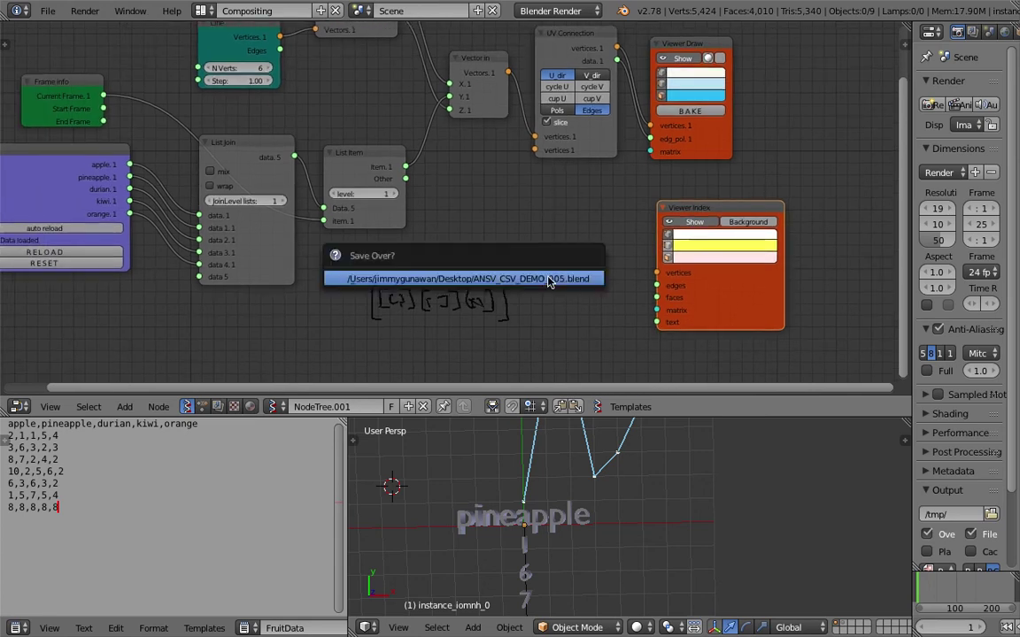
left_click_drag(406, 166, 655, 323)
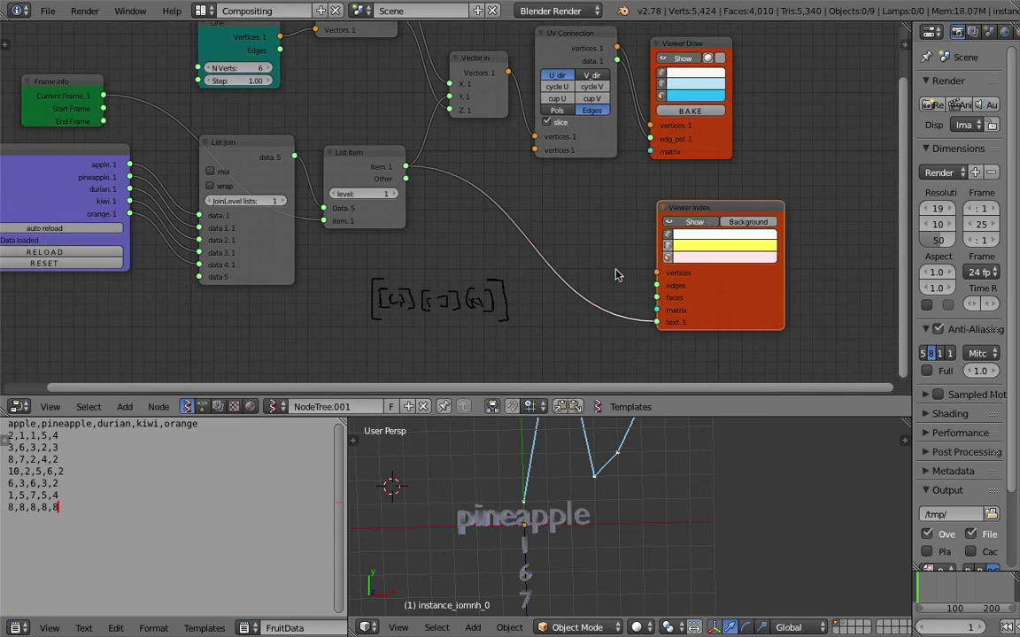
scroll(528, 239, "down", 2)
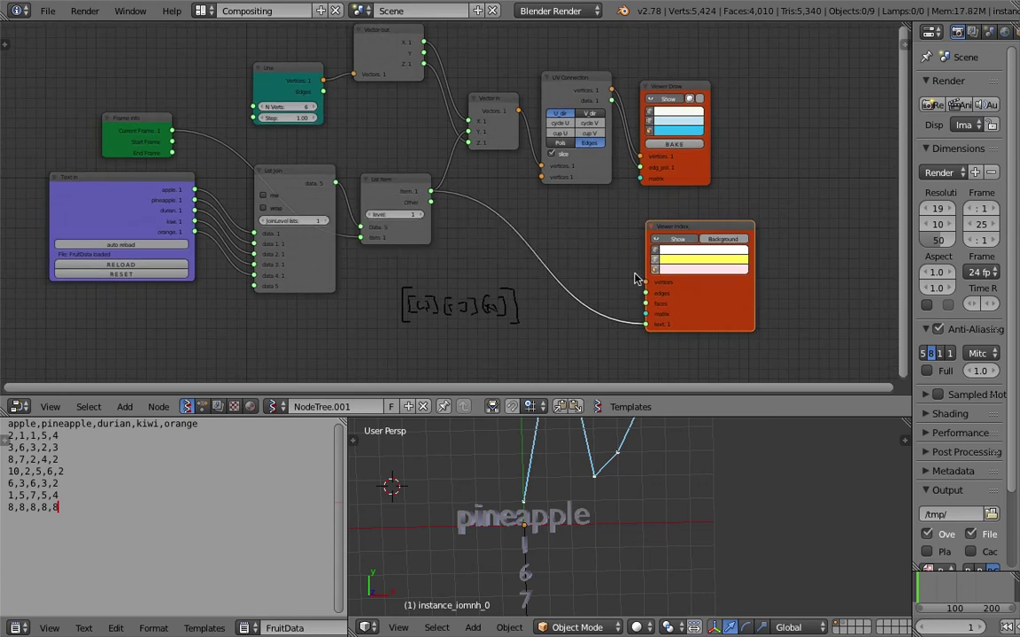
scroll(655, 336, "up", 1)
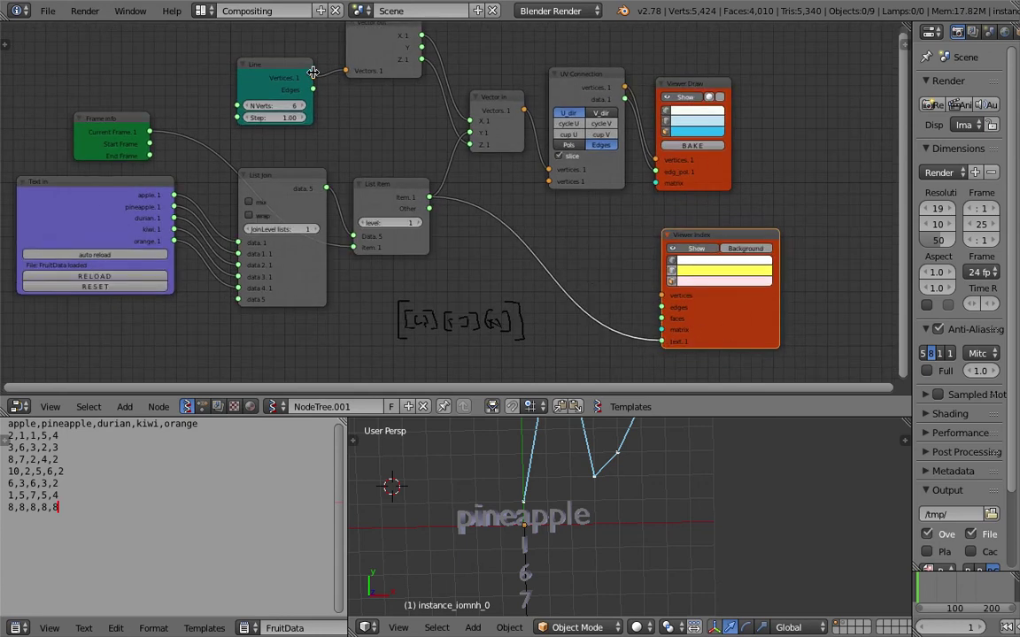
Step: Reposition the Line, UV Connection and Viewer Draw nodes to leave more space between UV Connection and Viewer Draw
left_click_drag(313, 71, 310, 83)
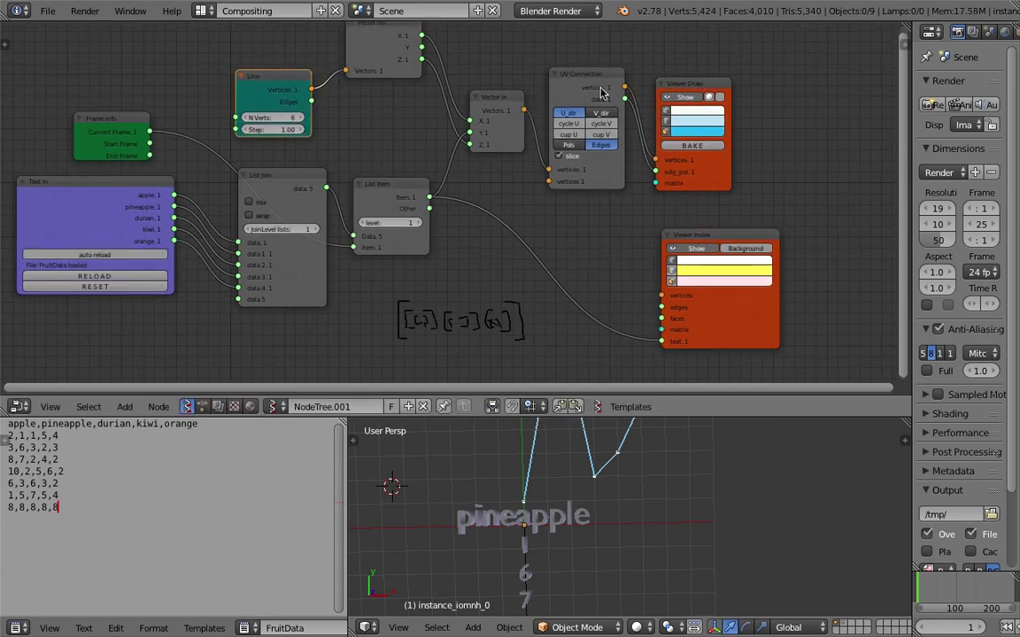
left_click_drag(550, 79, 527, 77)
left_click_drag(691, 85, 728, 79)
left_click_drag(560, 76, 581, 76)
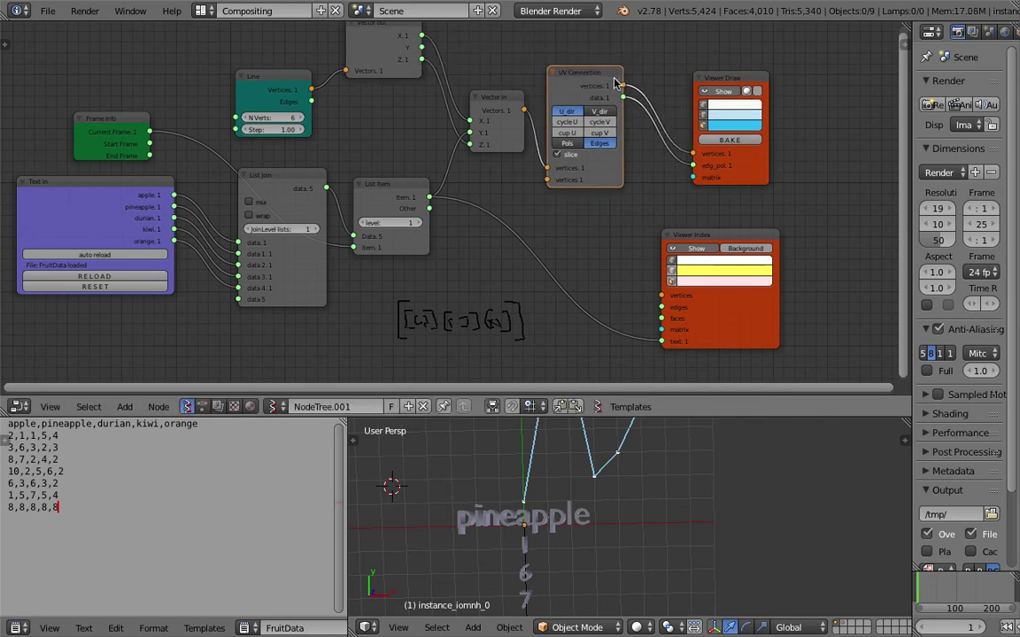
Step: Connect the Vector in node's Vertices output to the vertices input of Viewer Index, and save the file
mouse_move(511, 106)
left_mouse_down()
mouse_move(496, 108)
mouse_move(631, 284)
mouse_move(661, 294)
left_mouse_up()
middle_click_drag(614, 508, 614, 539, "shift")
scroll(613, 539, "down", 1)
key("ctrl+s")
left_click(611, 524)
Step: Enlarge the 3D viewport, save the file, and go to frame 0 to inspect the labels on the apple graph
left_click_drag(669, 418, 666, 322)
scroll(662, 381, "up", 2)
middle_click_drag(648, 391, 647, 421)
key("ctrl+s")
left_click(647, 421)
left_click(652, 435)
key("Right")
key("Left")
key("Left")
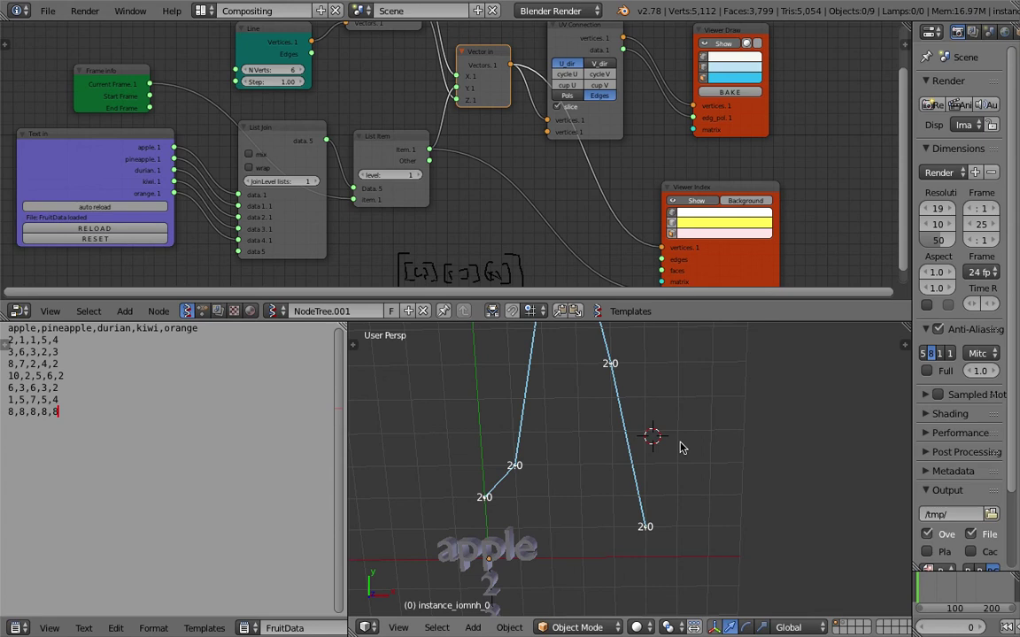
middle_click_drag(680, 435, 605, 425)
mouse_move(426, 512)
middle_mouse_down()
mouse_move(466, 502)
mouse_move(435, 518)
middle_mouse_up()
middle_click_drag(376, 504, 582, 538)
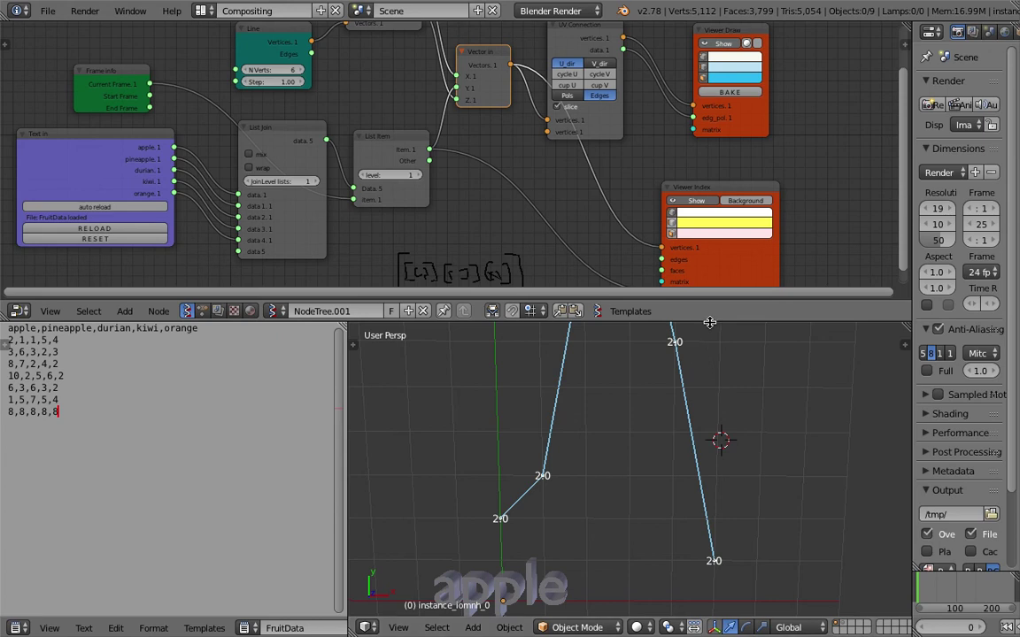
Step: Enlarge the node editor again and turn on the Background option of the Viewer Index node
left_click_drag(629, 322, 628, 423)
middle_click_drag(657, 358, 570, 243)
scroll(571, 244, "up", 1)
left_click(734, 196)
left_click(725, 211)
scroll(749, 552, "down", 2)
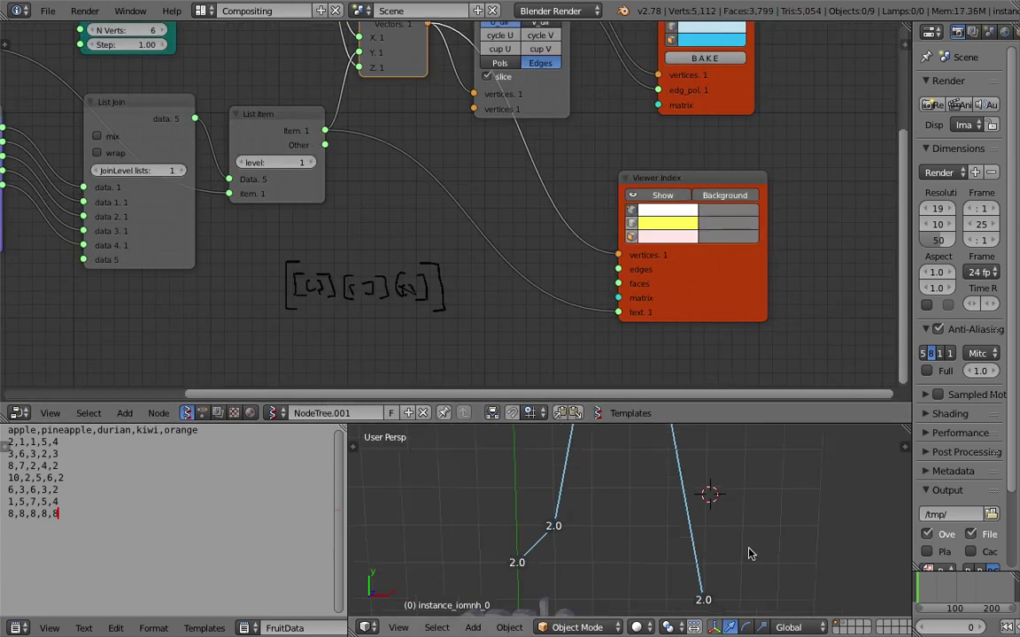
Step: Set the Viewer Index vertex background colour to black, and save the file
left_click(727, 211)
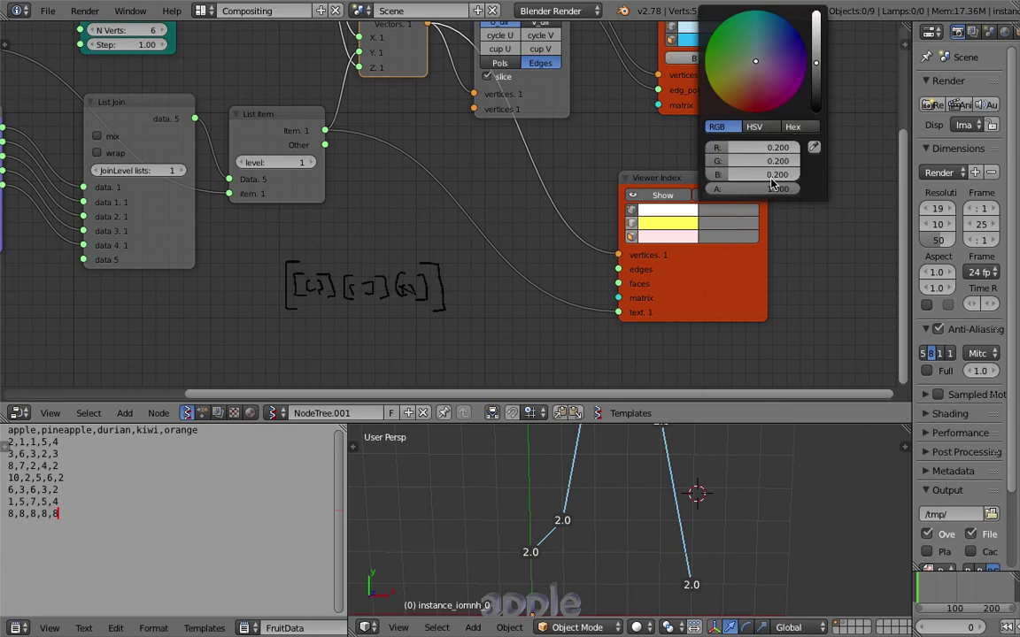
left_click_drag(819, 99, 819, 113)
scroll(727, 493, "down", 1)
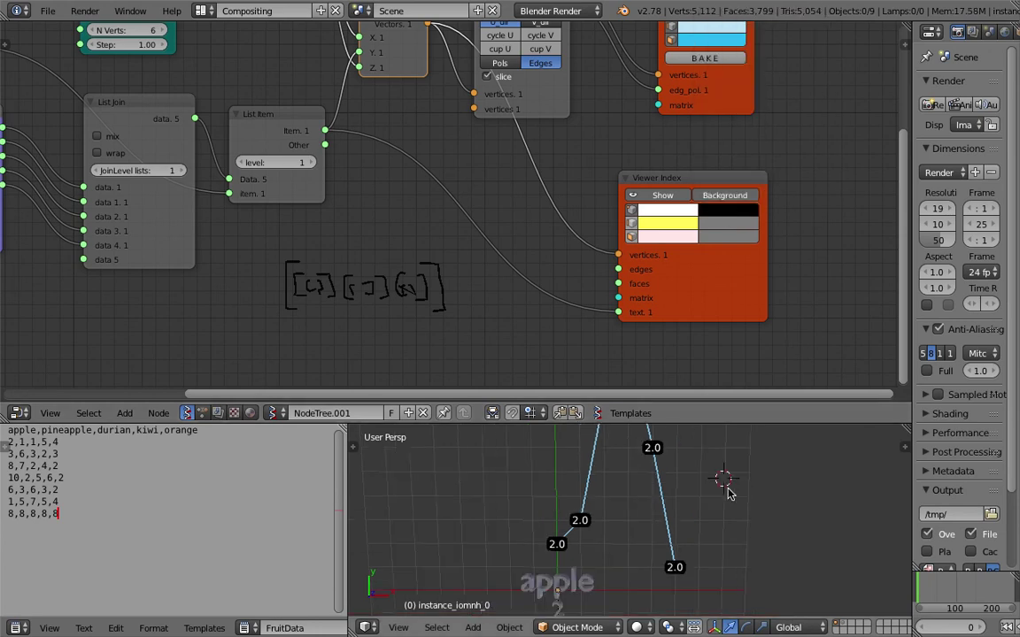
key("ctrl+s")
key("Return")
Step: Step to the durian frame to compare its labels, and examine how List Item feeds the Viewer Index text input
key("Right")
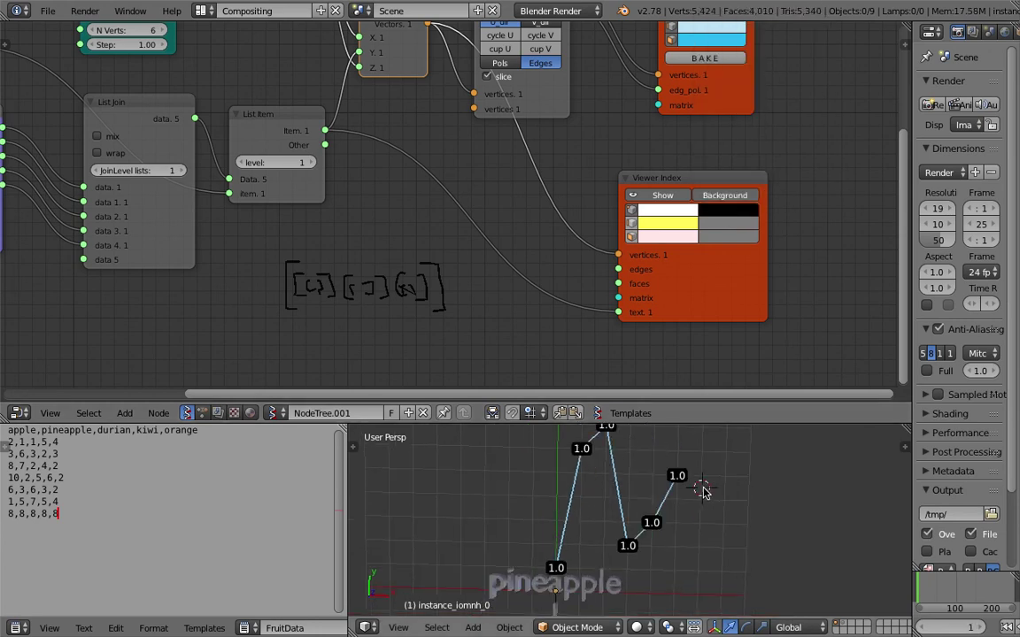
key("Right")
middle_click_drag(618, 297, 616, 301)
left_click(694, 298)
left_click_drag(706, 299, 703, 292)
middle_click_drag(581, 289, 600, 306)
left_click_drag(315, 156, 319, 175)
middle_click_drag(429, 309, 468, 294)
left_click_drag(355, 144, 360, 125)
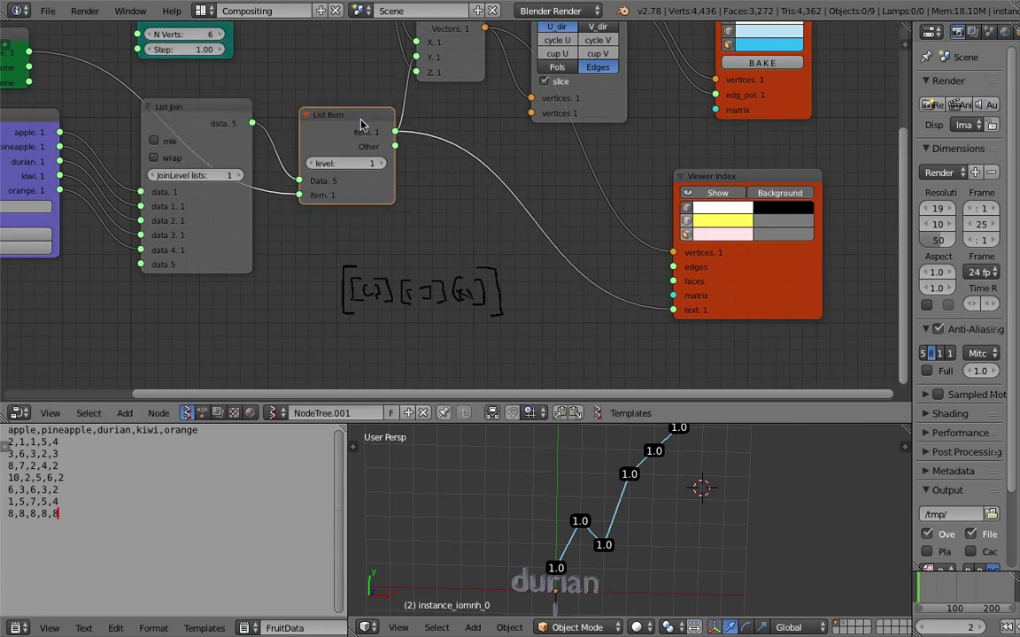
scroll(370, 155, "down", 1)
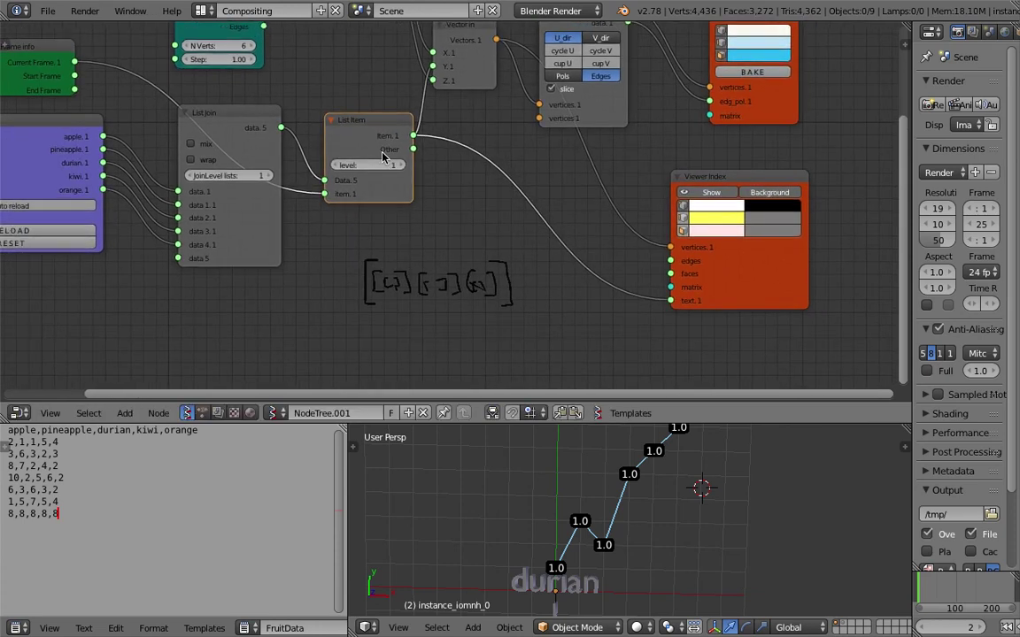
middle_click_drag(384, 155, 390, 154)
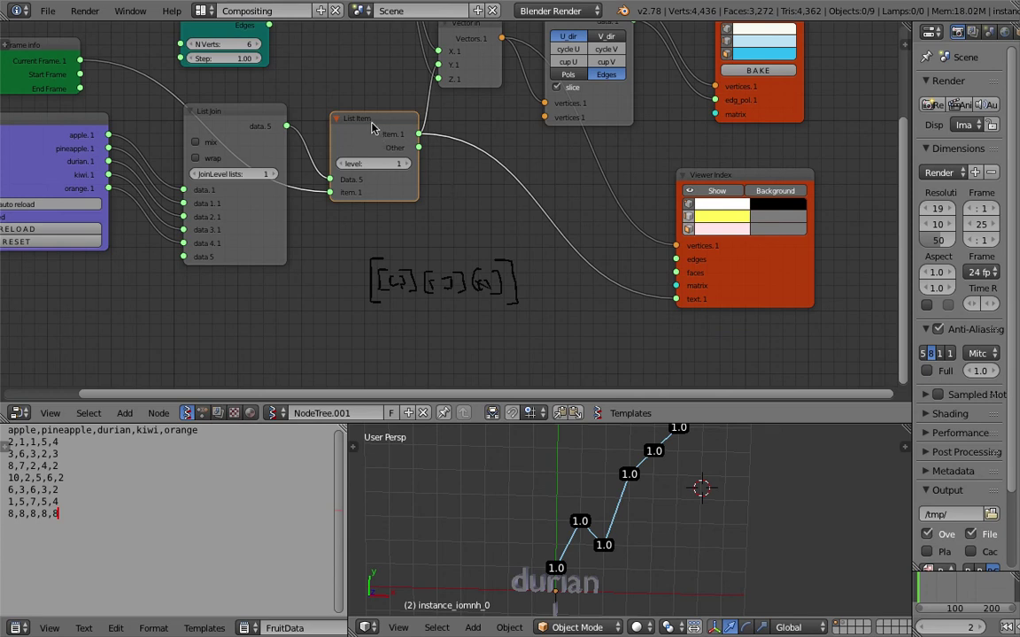
Step: Open the recent file CSV_stuff_009.blend and examine the List Split node between List Item and the index viewer
left_click(47, 11)
mouse_move(93, 62)
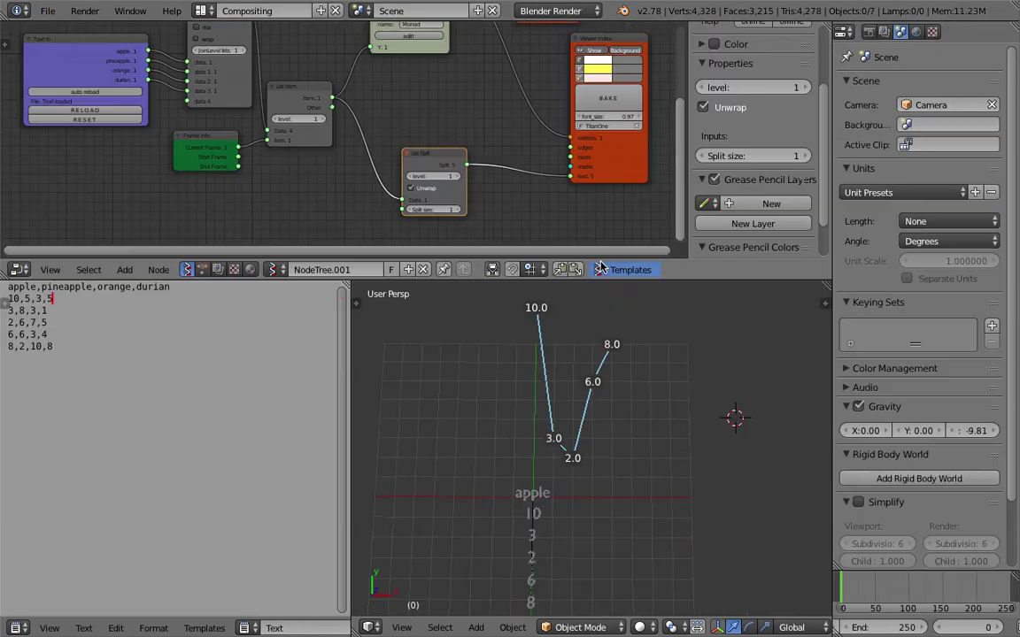
middle_click_drag(522, 205, 426, 202)
scroll(391, 179, "up", 5)
middle_click_drag(365, 165, 365, 162)
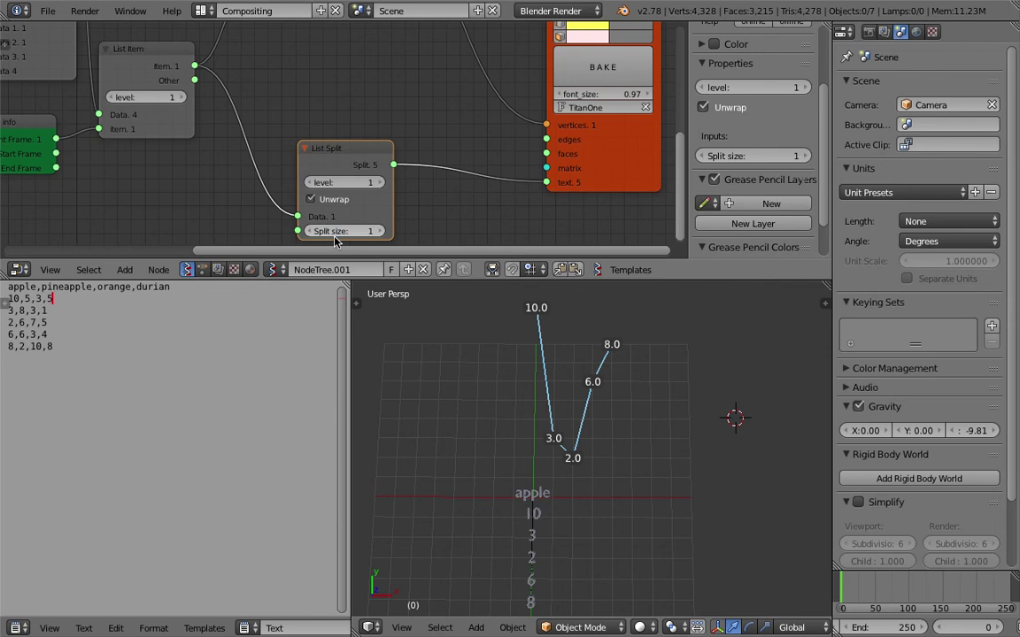
Step: Reopen the recent file ANSV_CSV_DEMO_005.blend
left_click(56, 11)
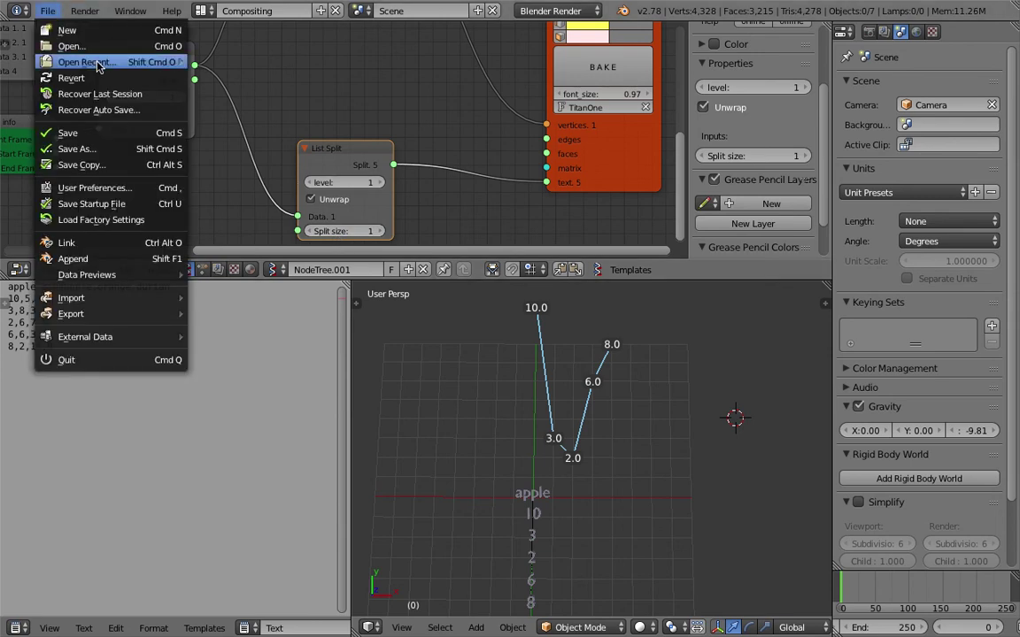
mouse_move(88, 61)
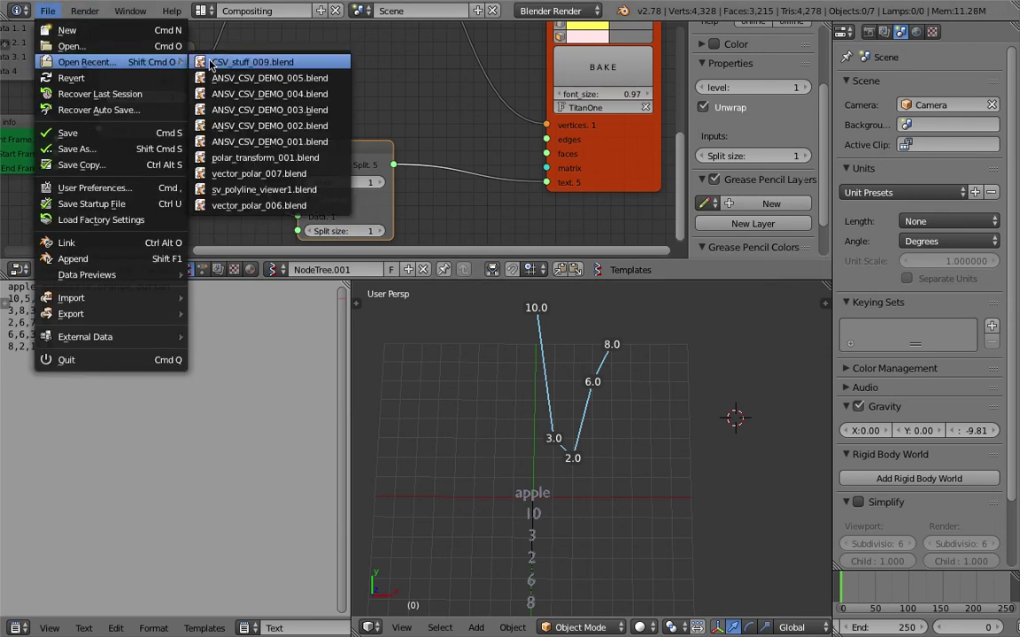
left_click(265, 78)
Step: Delete the grease pencil layer GP_Layer from the node tree and hide the node properties sidebar
left_click(905, 45)
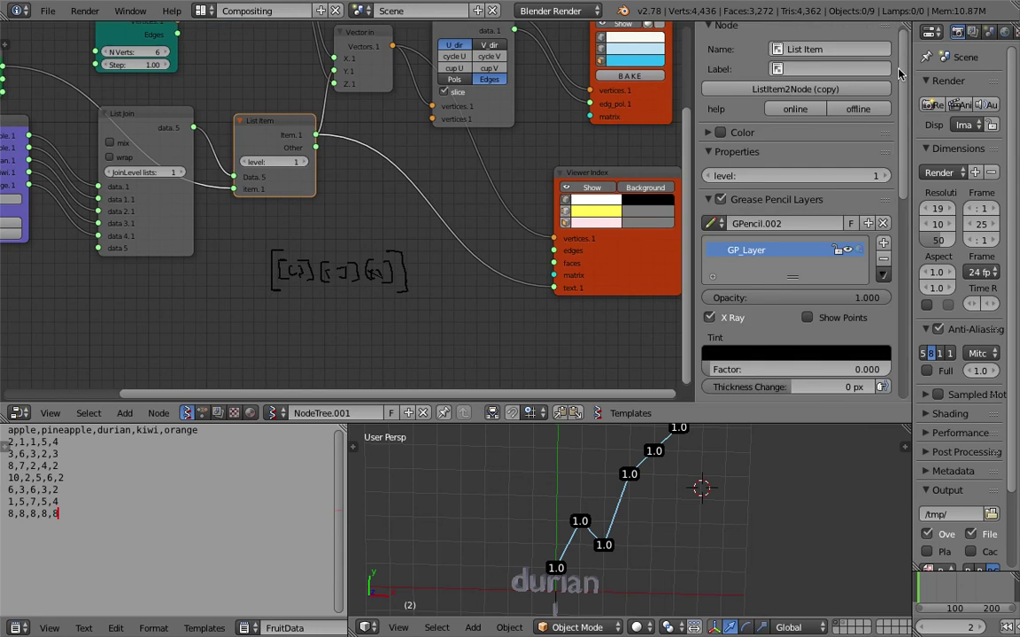
left_click(883, 261)
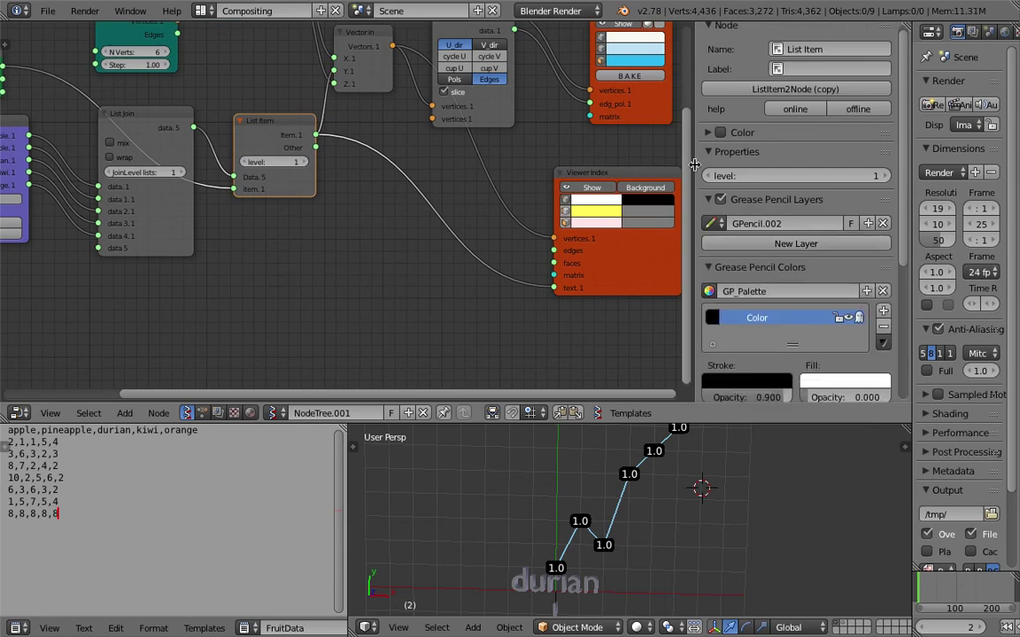
left_click_drag(695, 166, 1013, 186)
Step: Shift the Viewer Index and List Item nodes slightly while tracing the text link between them
scroll(644, 205, "up", 1)
mouse_move(645, 204)
middle_mouse_down()
mouse_move(663, 186)
mouse_move(646, 188)
middle_mouse_up()
left_click_drag(751, 251, 753, 237)
scroll(732, 233, "up", 2)
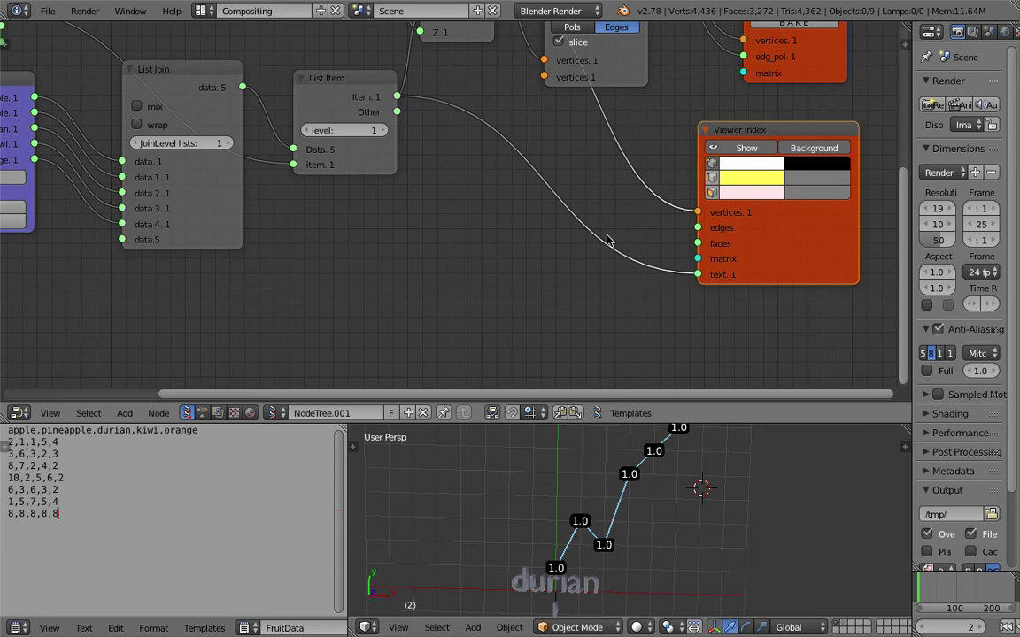
left_click_drag(376, 100, 371, 110)
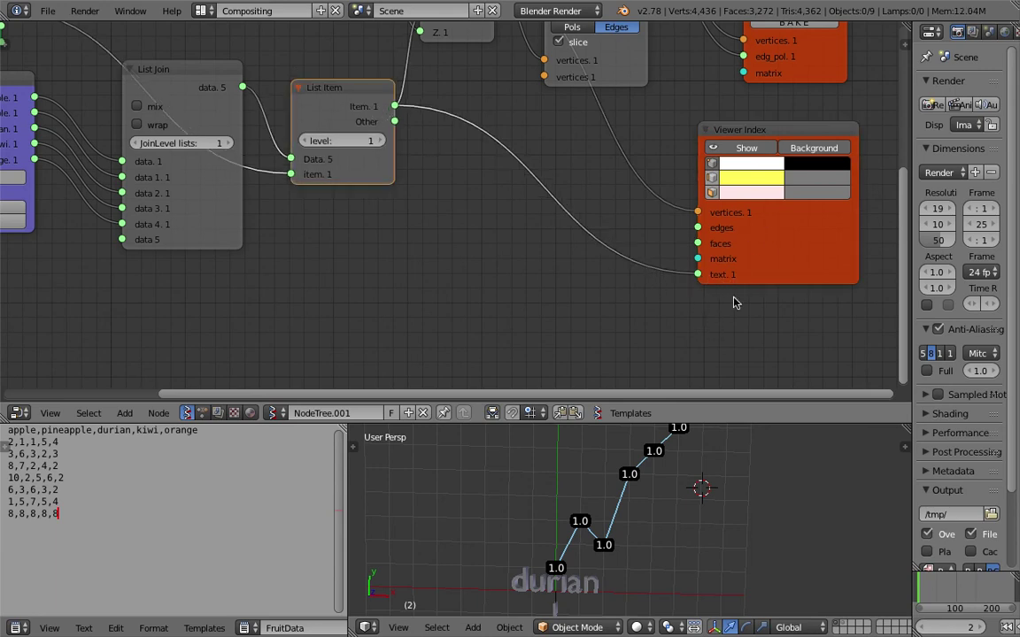
scroll(680, 284, "down", 1)
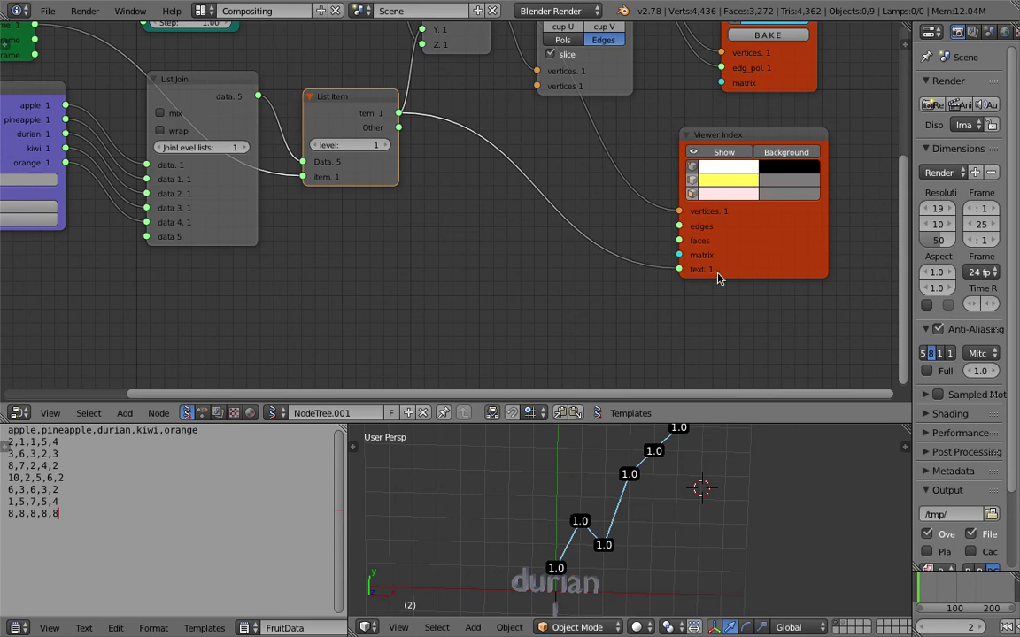
Step: Add a List Split node between the List Item and Viewer Index nodes
key("shift+a")
left_click(447, 283)
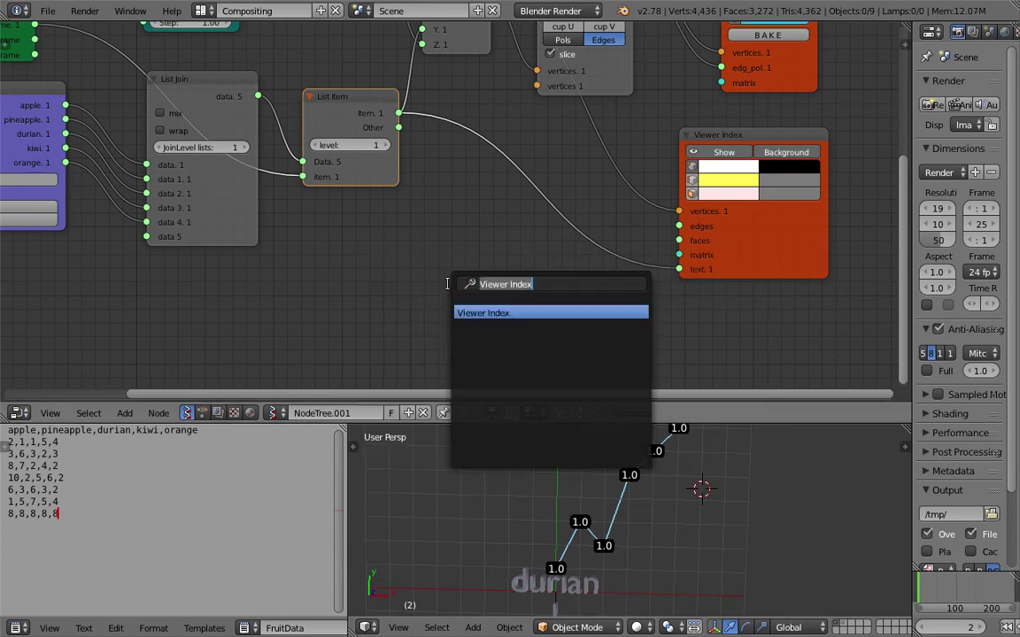
key("BackSpace")
type(";lis")
key("BackSpace")
type("list s")
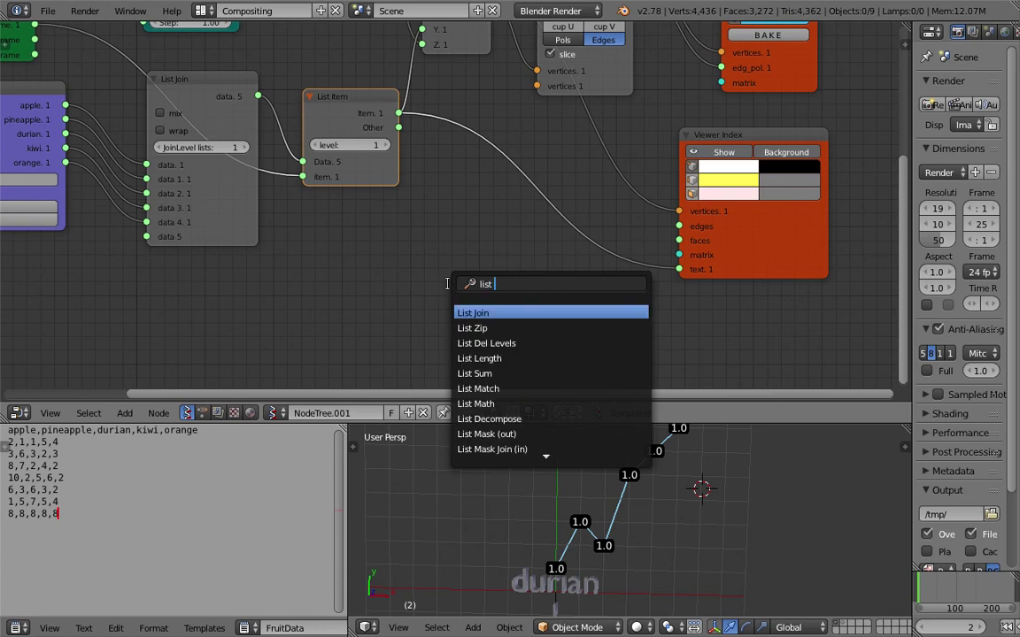
key("Down")
key("Down")
key("Down")
key("Return")
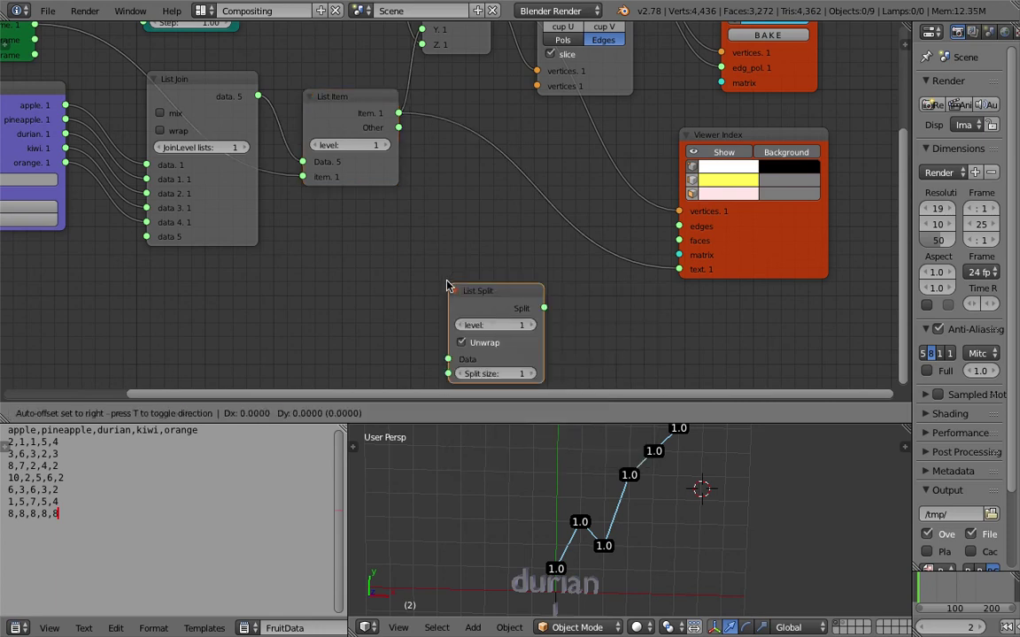
left_click(461, 251)
Step: Route List Item's Item output through List Split into the text input of Viewer Index, and save the file
key("ctrl+s")
left_click(461, 246)
left_click_drag(398, 113, 461, 322)
left_click_drag(557, 270, 674, 274)
middle_click_drag(643, 305, 639, 296)
scroll(669, 479, "down", 2)
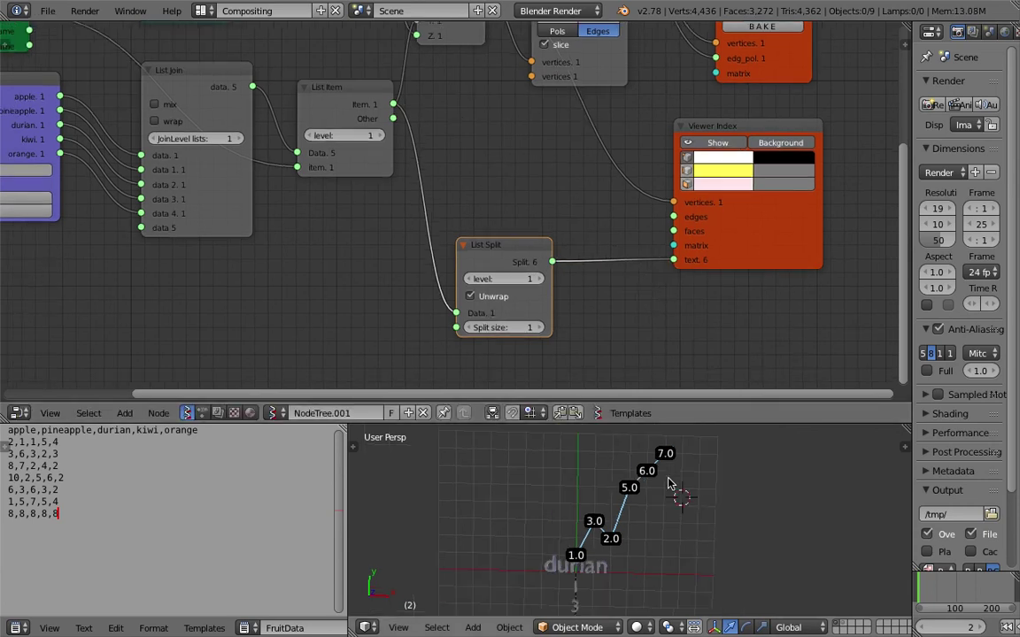
scroll(669, 482, "up", 1)
key("ctrl+s")
left_click(666, 478)
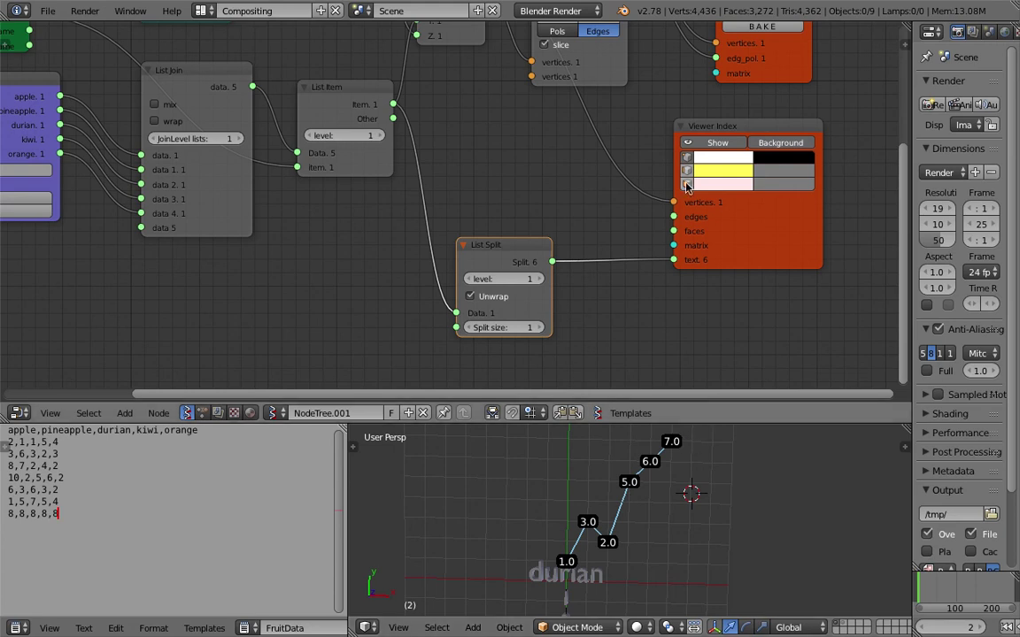
Step: Switch to the 3D View Full layout, inspect the labelled durian line graph, and save the file
left_click(202, 10)
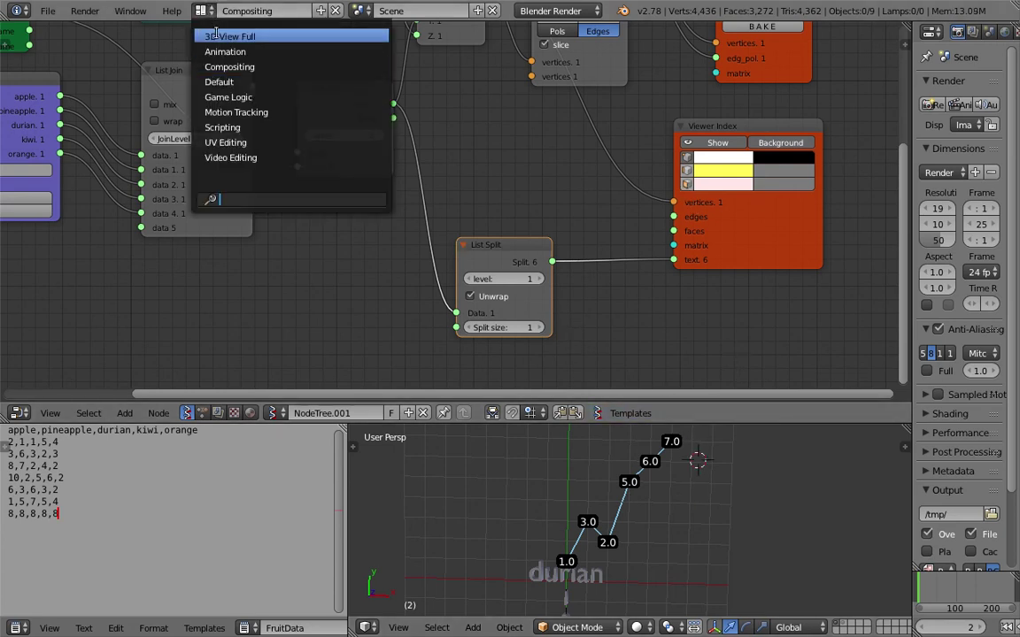
left_click(227, 34)
middle_click_drag(622, 273, 705, 364)
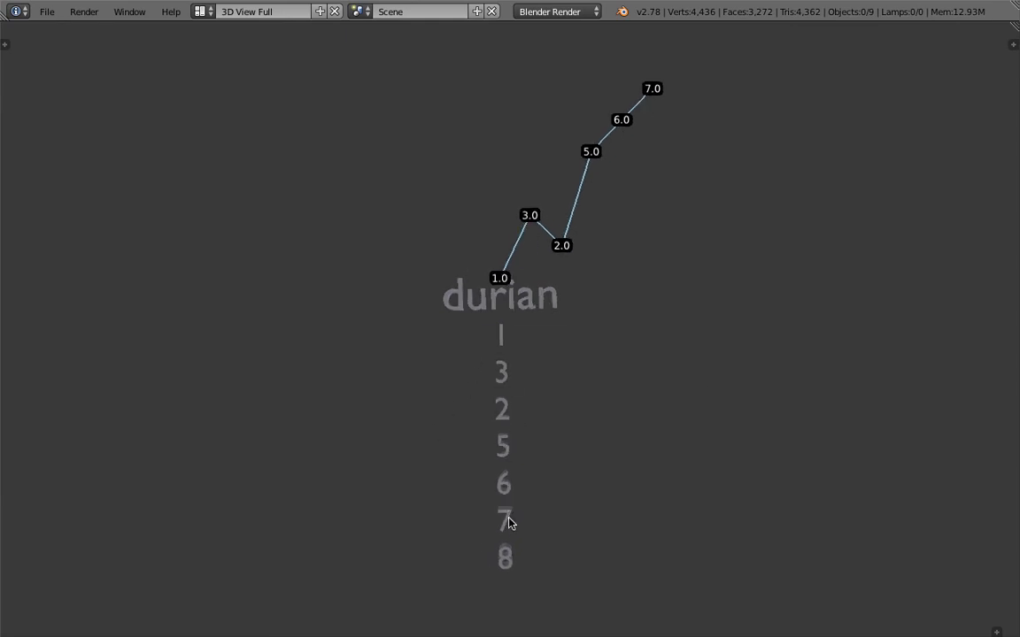
middle_click_drag(509, 522, 548, 551)
key("ctrl+s")
left_click(569, 482)
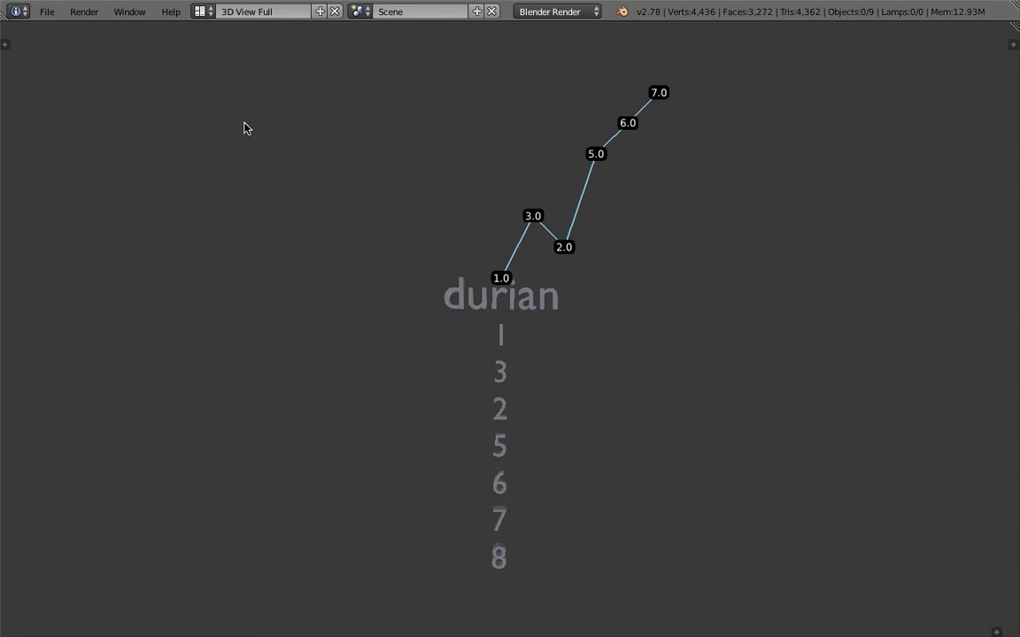
Step: Return to the Compositing layout and spread apart the Text in, List Join and Frame info nodes
left_click(202, 11)
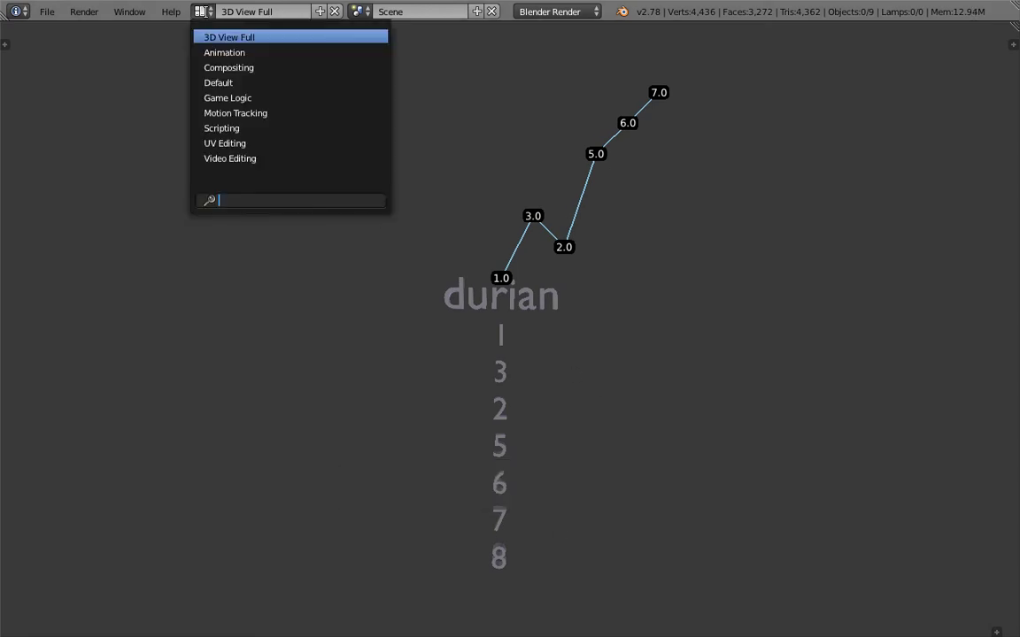
left_click(227, 64)
scroll(266, 141, "down", 3)
middle_click_drag(246, 134, 439, 221)
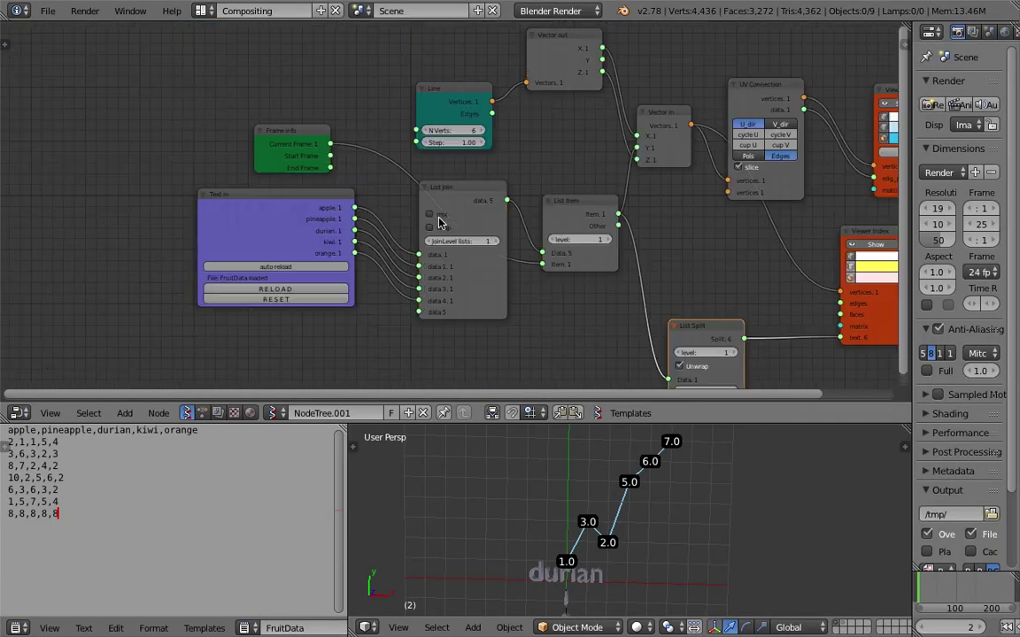
scroll(380, 192, "up", 2)
left_click_drag(318, 196, 281, 212)
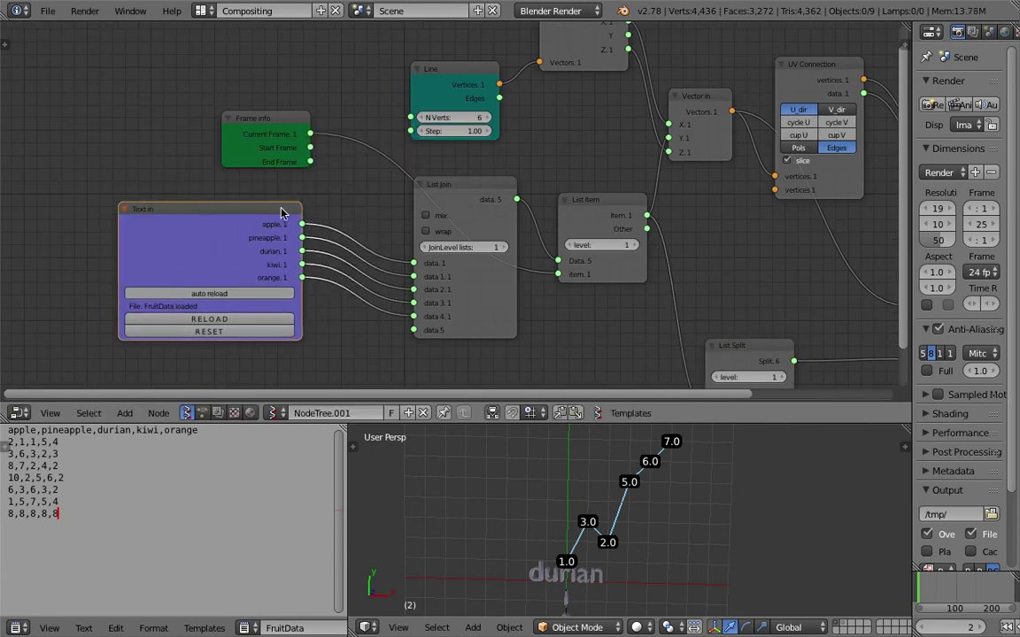
left_click_drag(443, 208, 409, 276)
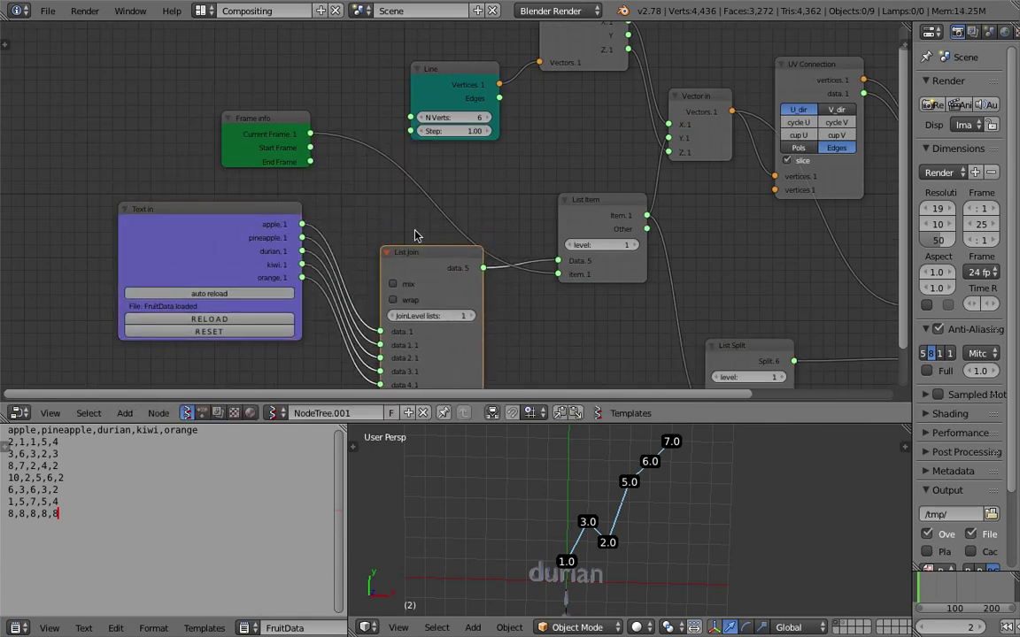
left_click_drag(301, 128, 283, 128)
Step: Try 8 vertices on the Line node while checking the graph, and settle N Verts at 7
left_click(489, 118)
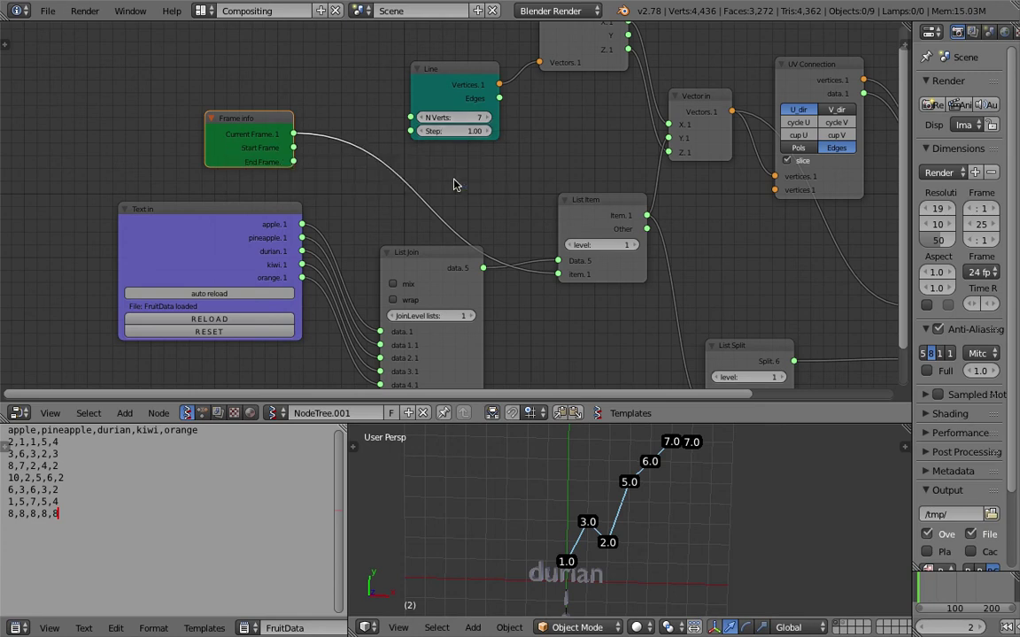
left_click(487, 118)
middle_click_drag(455, 122, 452, 118)
middle_click_drag(519, 171, 501, 151)
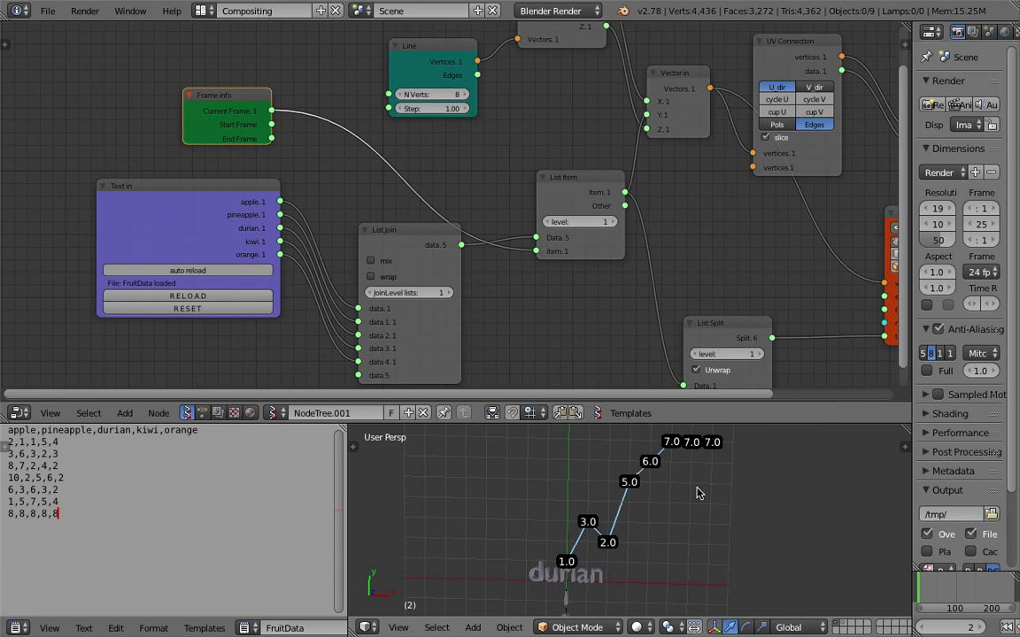
middle_click_drag(706, 557, 701, 535)
left_click(399, 94)
middle_click_drag(678, 467, 654, 460)
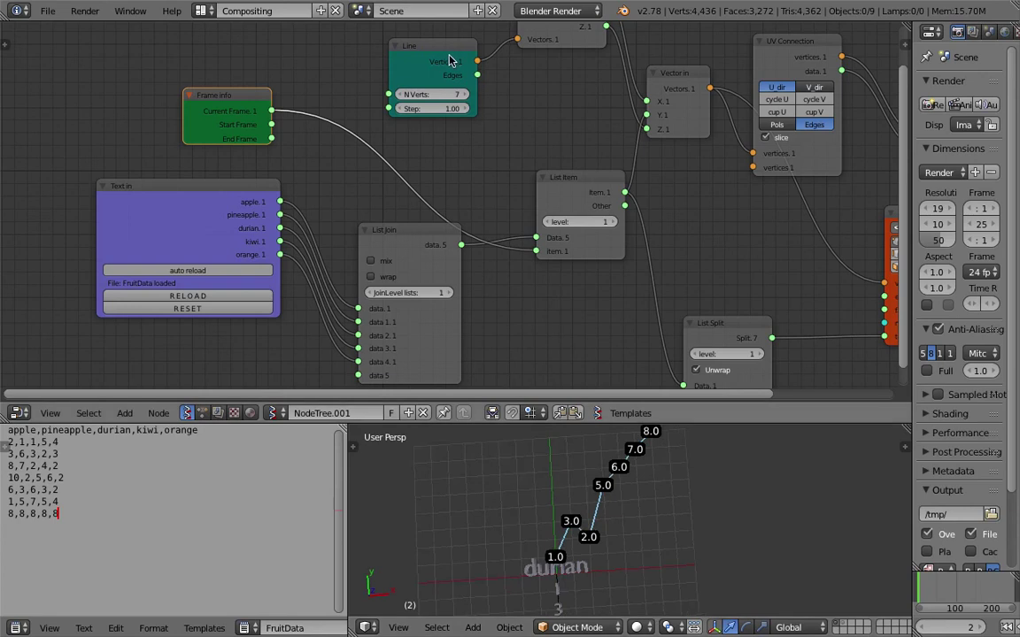
Step: Rearrange the Line, List Join and Frame info nodes to free space before Line, and save the file
left_click_drag(431, 62, 437, 57)
left_click_drag(282, 201, 345, 193)
left_click_drag(410, 237, 389, 246)
key("ctrl+s")
left_click(388, 247)
left_click_drag(217, 91, 140, 114)
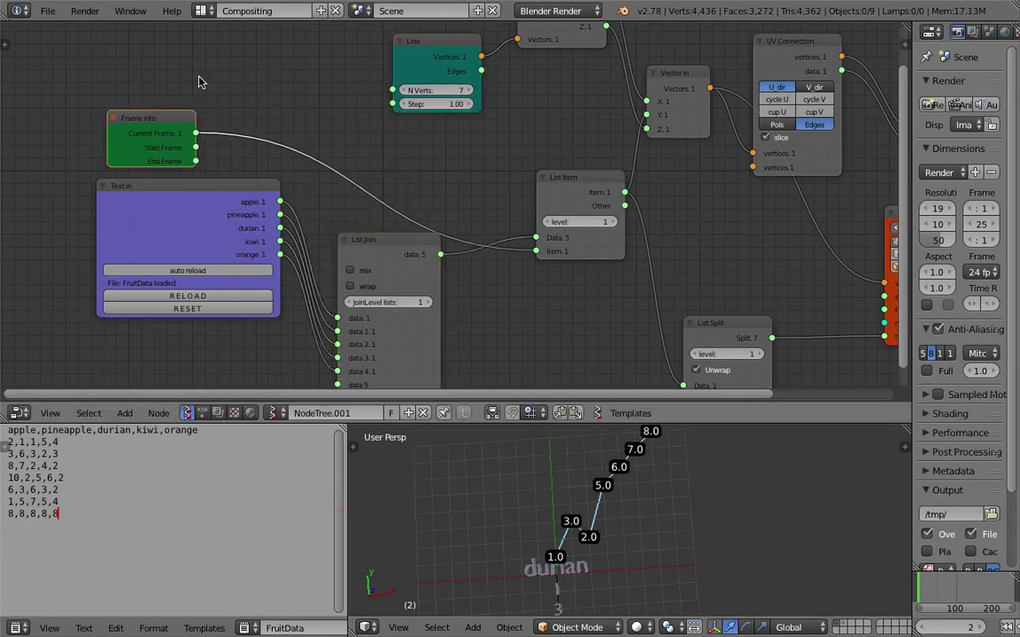
Step: Add a List Length node in the free space beside the Line node
key("shift+a")
left_click(199, 78)
type("list l")
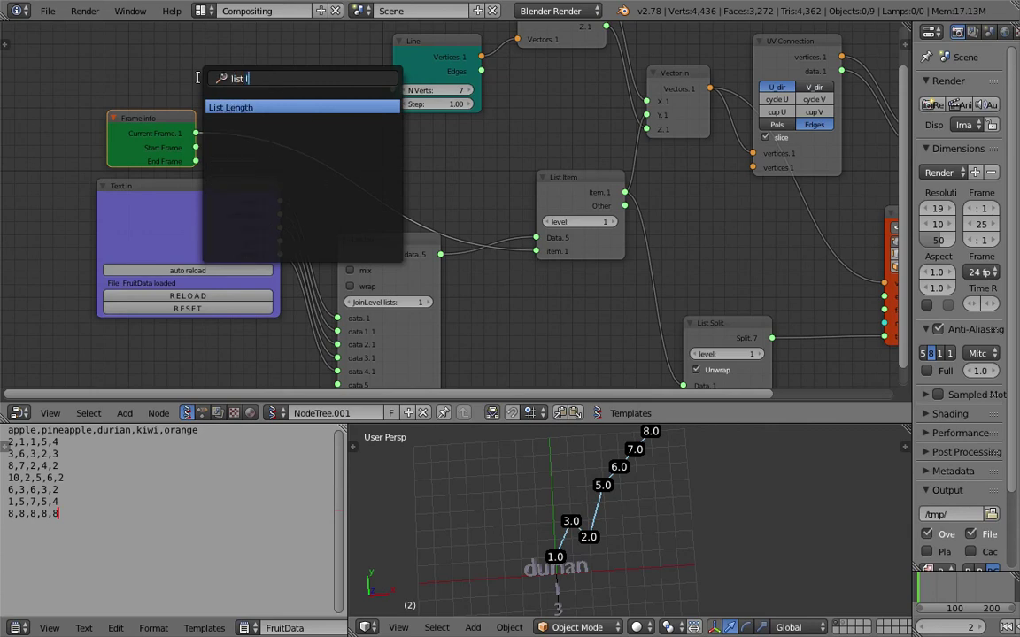
key("Return")
left_click(294, 95)
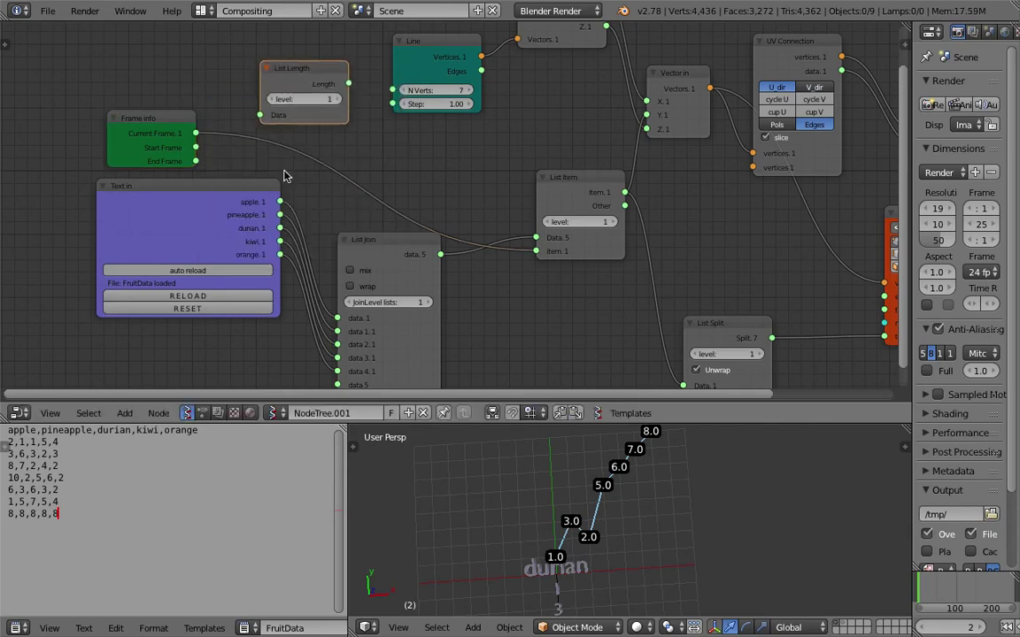
Step: Shift Text in and List Join aside and route List Item's Item output through List Length into Line's N Verts
left_click_drag(279, 201, 243, 135)
left_click_drag(235, 192, 203, 202)
left_click_drag(379, 239, 335, 255)
left_click_drag(573, 200, 261, 115)
left_click_drag(348, 83, 392, 89)
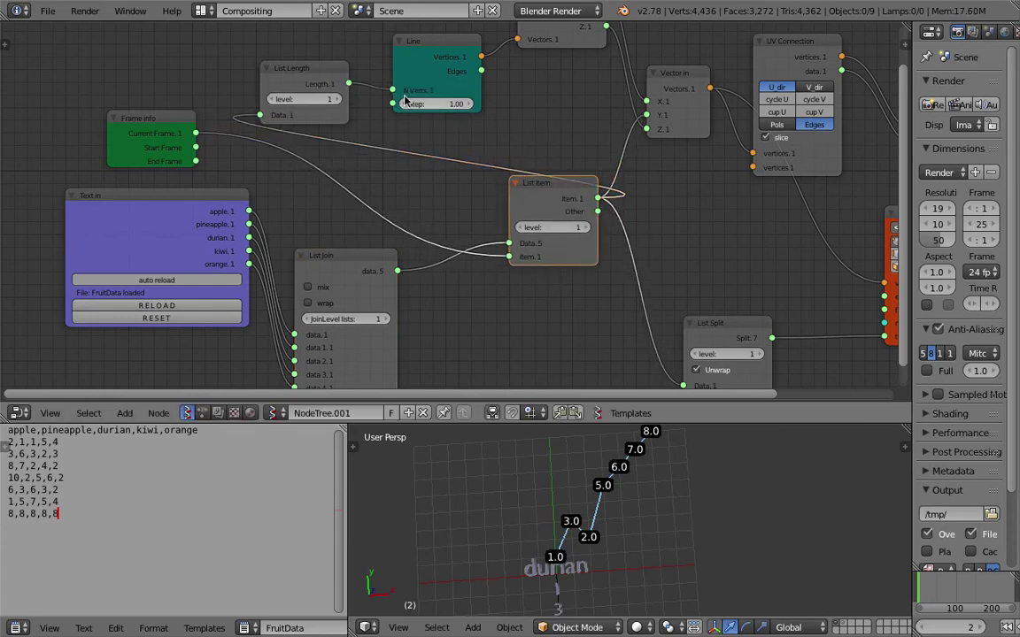
Step: Try levels 2 and 0 on the List Length node while moving the timeline to frame 41
left_click(922, 591)
left_click(335, 99)
left_click(932, 585)
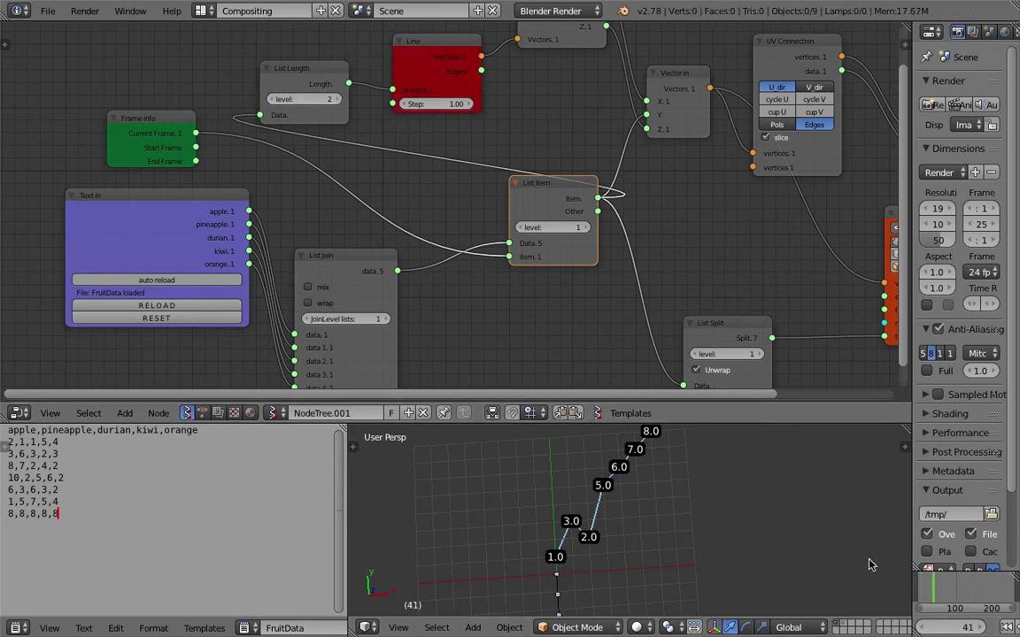
left_click(275, 100)
left_click(275, 100)
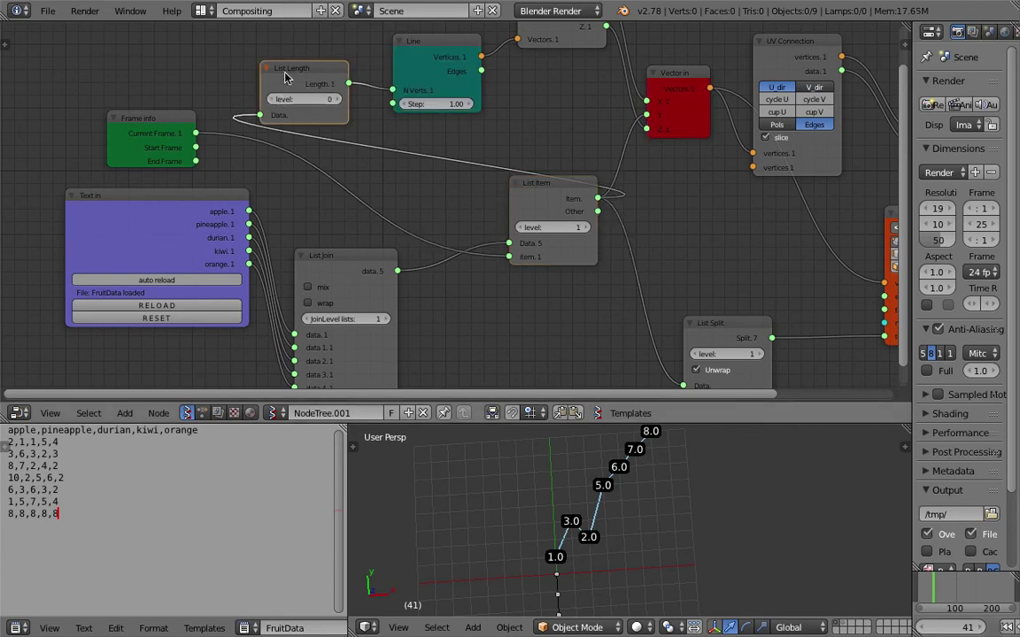
Step: Append the row 0,0,0,0,0 to the FruitData text and reload it in Text in while scrubbing the timeline
left_click(928, 591)
left_click(924, 590)
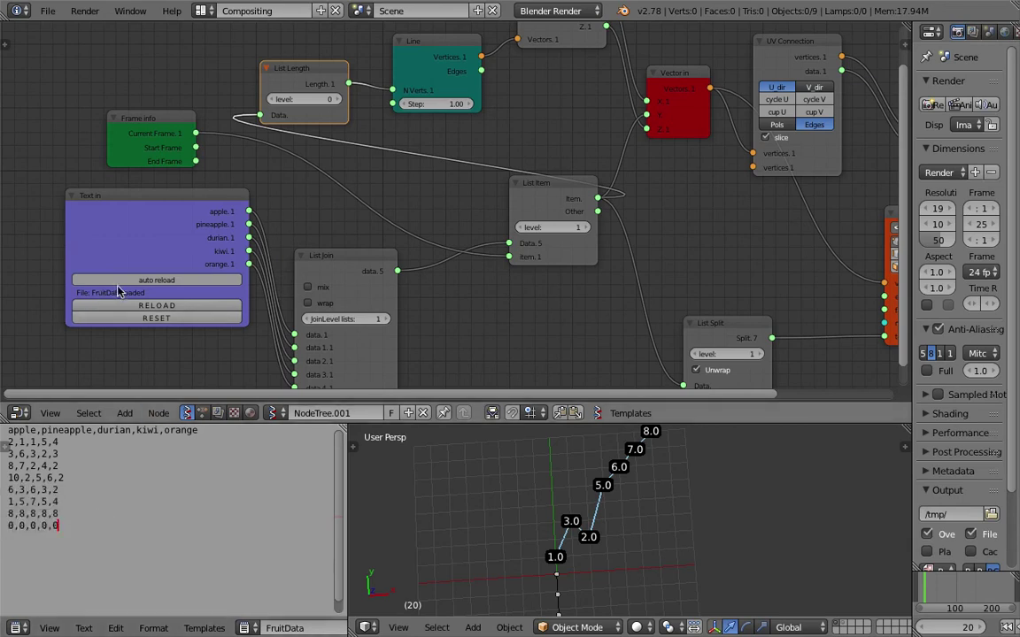
left_click_drag(918, 589, 933, 597)
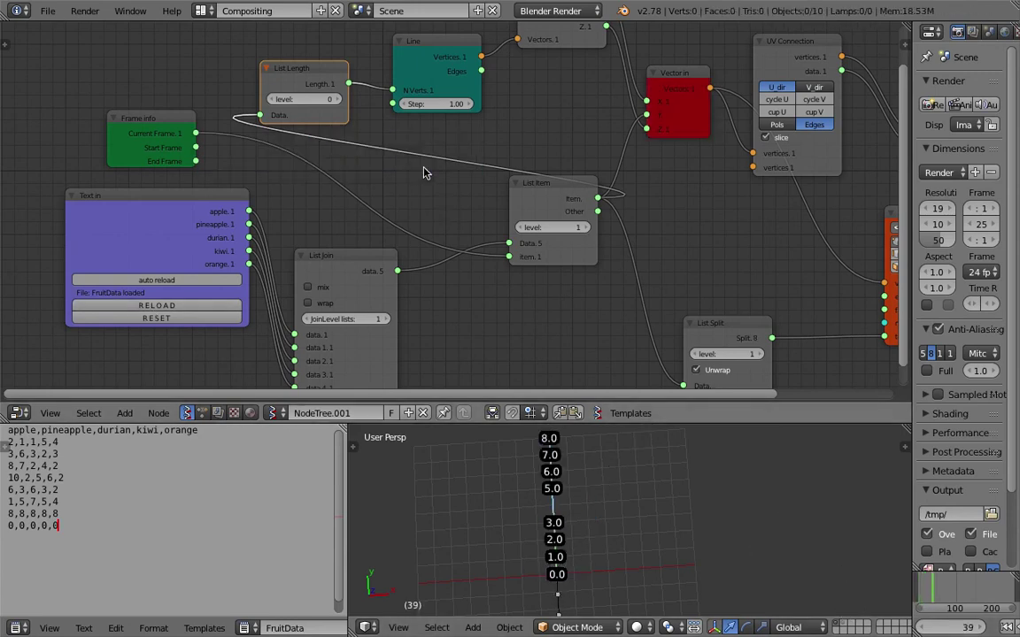
Step: Reposition the List Item and List Join nodes and save the file
middle_click_drag(454, 176, 431, 164)
left_click_drag(516, 195, 493, 211)
key("ctrl+s")
left_click(495, 211)
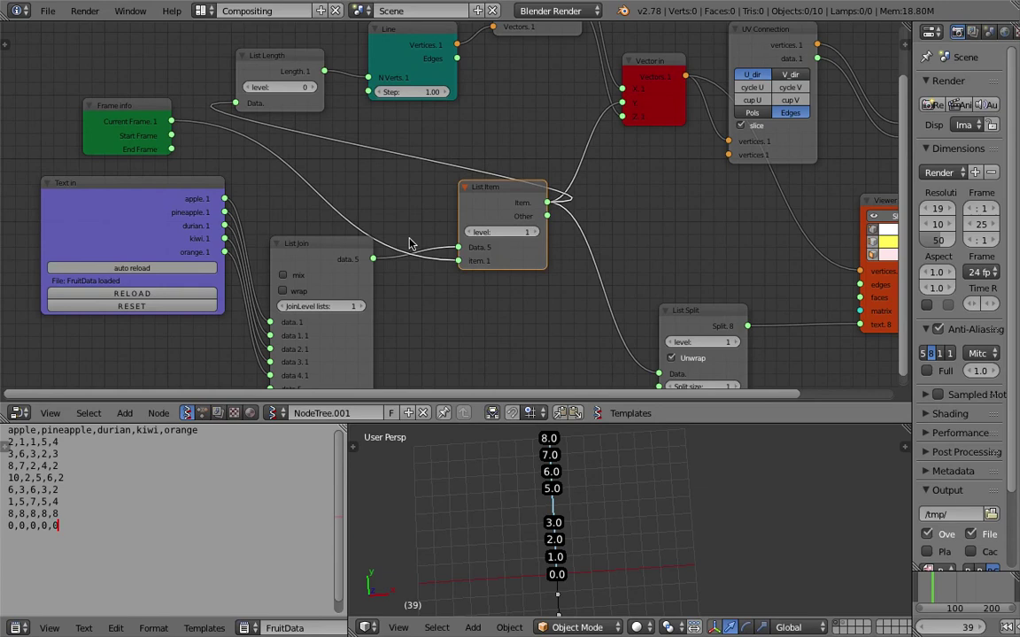
left_click_drag(322, 245, 311, 265)
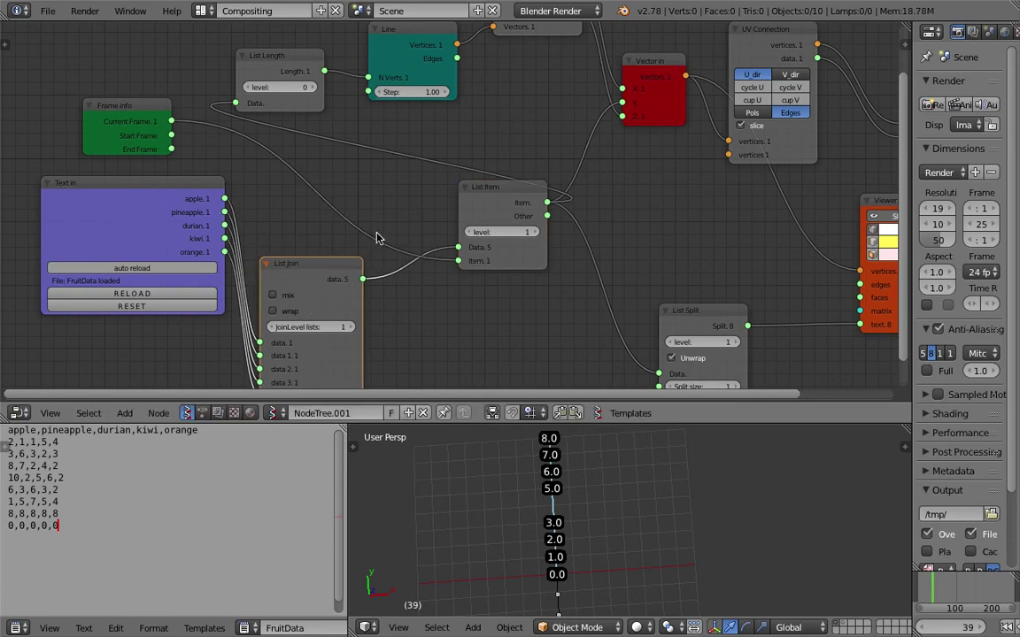
left_click_drag(502, 247, 490, 255)
Step: Add a Stethoscope node and connect List Length's Length output to its Data input
key("shift+a")
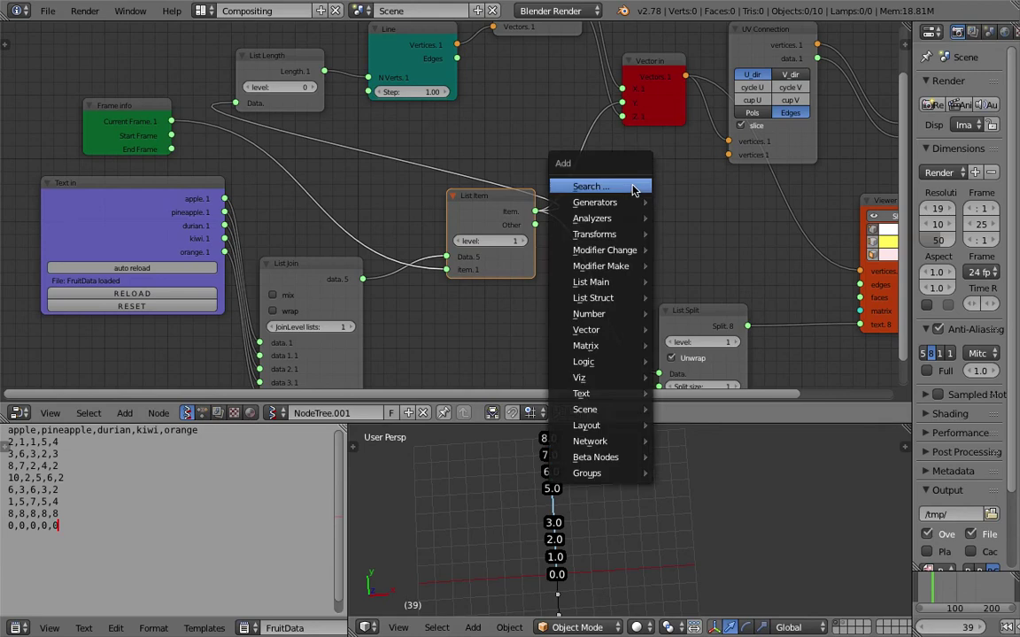
left_click(633, 186)
type("debug")
key("ctrl+a")
type("ste")
key("Return")
left_click(632, 186)
left_click_drag(324, 72, 632, 224)
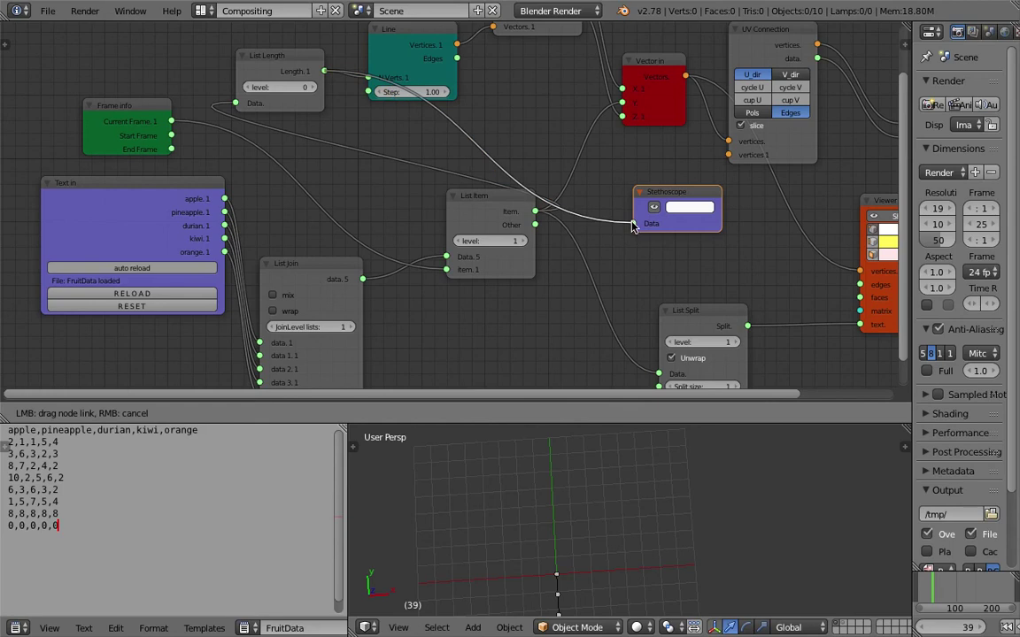
scroll(624, 268, "down", 1)
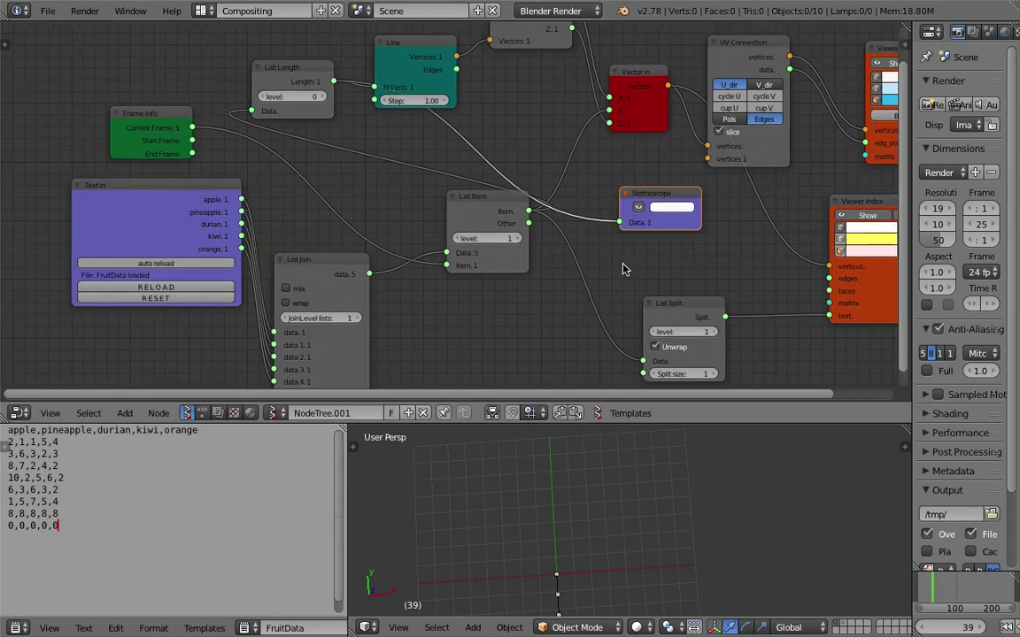
Step: Try level 2 on List Length, delete that node, and set the Line node's N Verts to 8
left_click(323, 98)
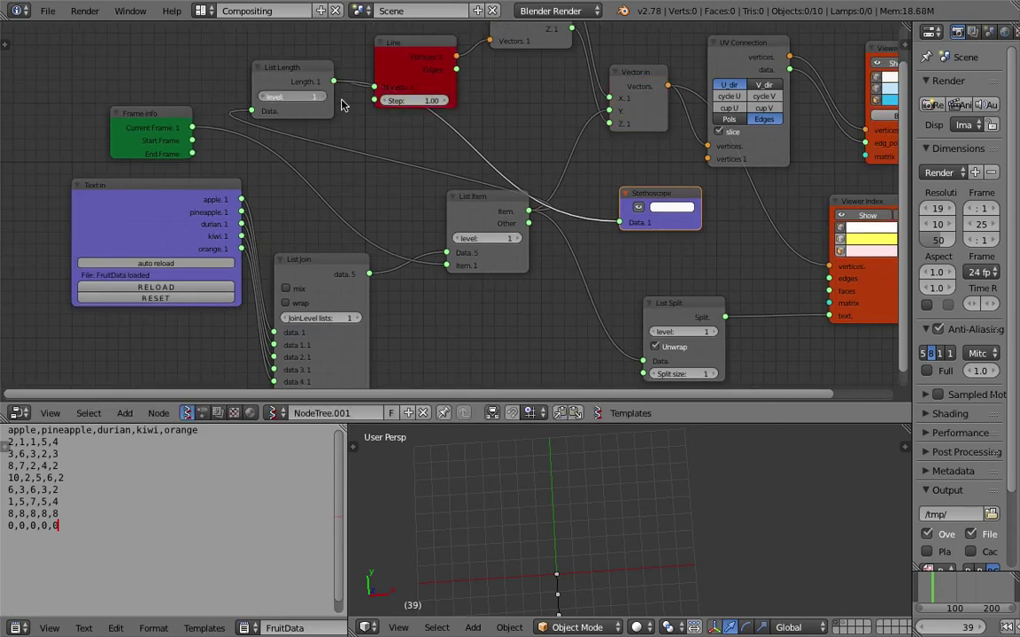
left_click(324, 97)
left_click_drag(299, 78, 518, 153)
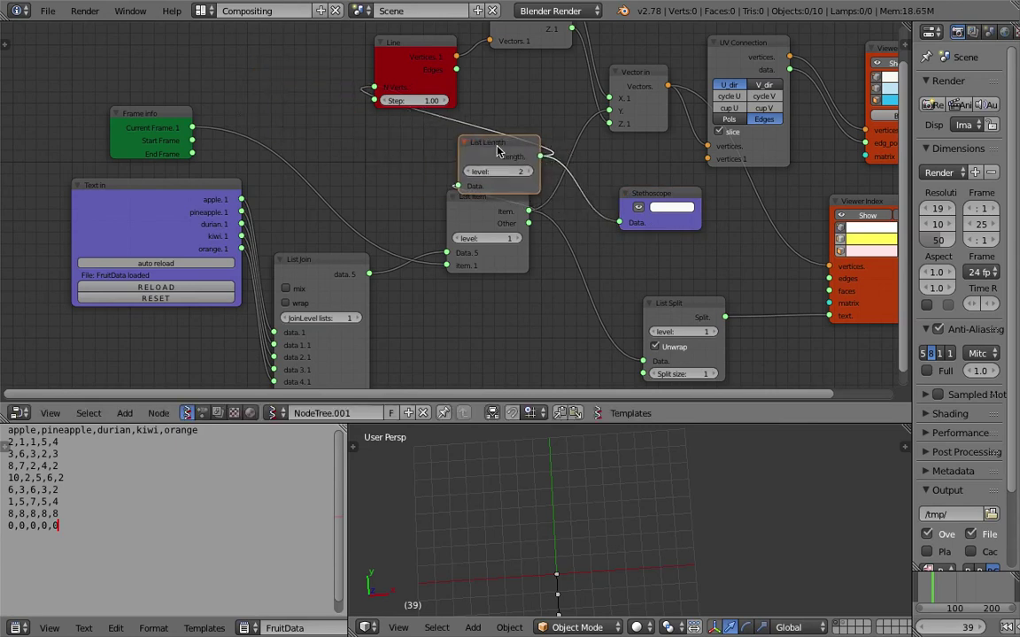
key("x")
left_click_drag(380, 88, 378, 88)
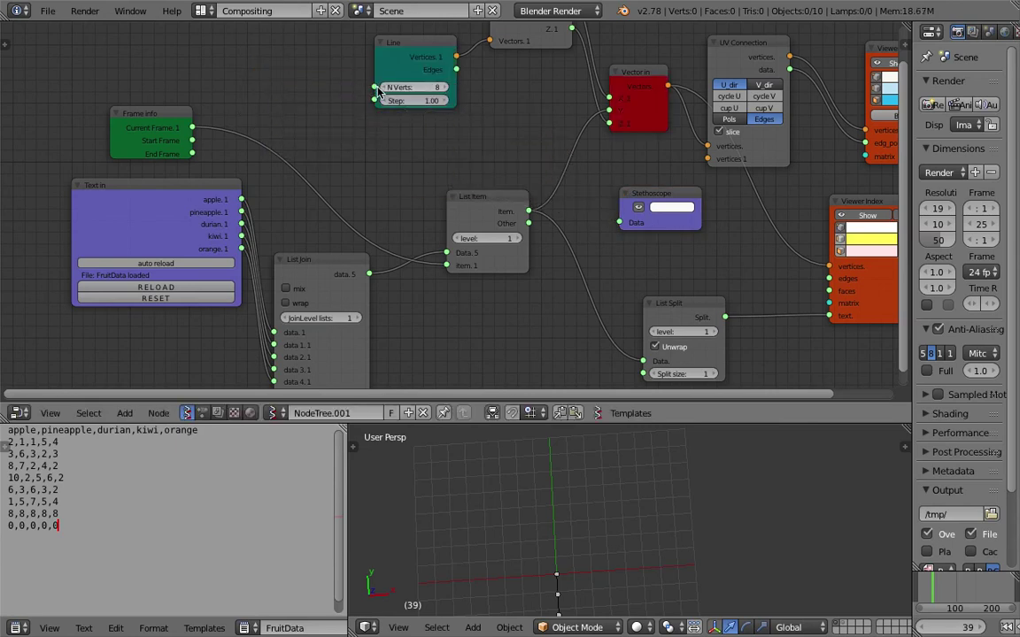
Step: Reload FruitData in Text in at frame 16 and nudge List Item, keeping Line's N Verts at 8
left_click(923, 586)
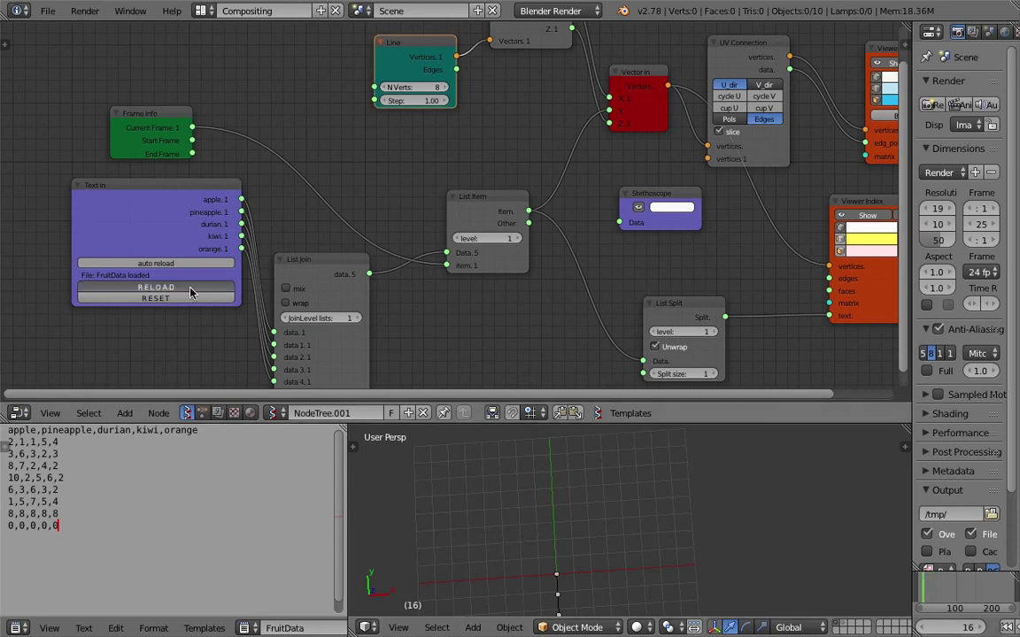
left_click_drag(470, 196, 460, 189)
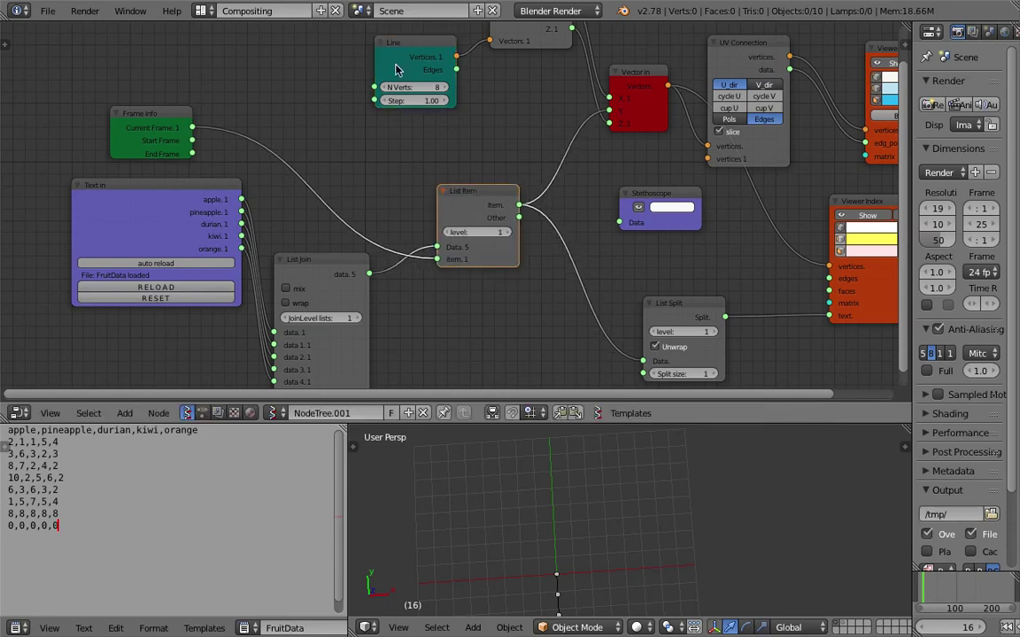
left_click(386, 89)
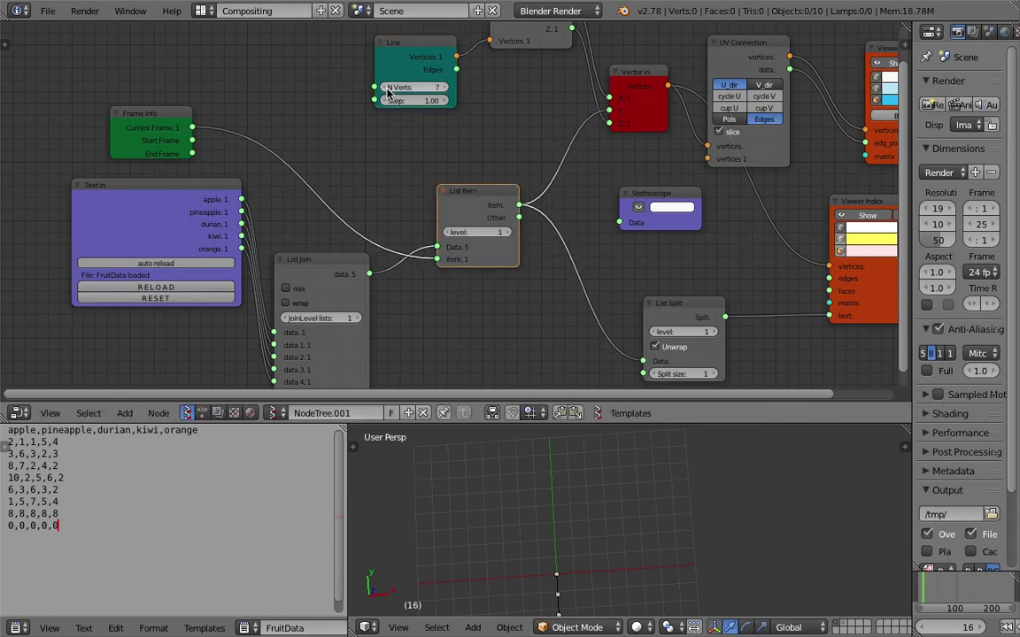
Step: Delete the Stethoscope node from the node tree
left_click(670, 206)
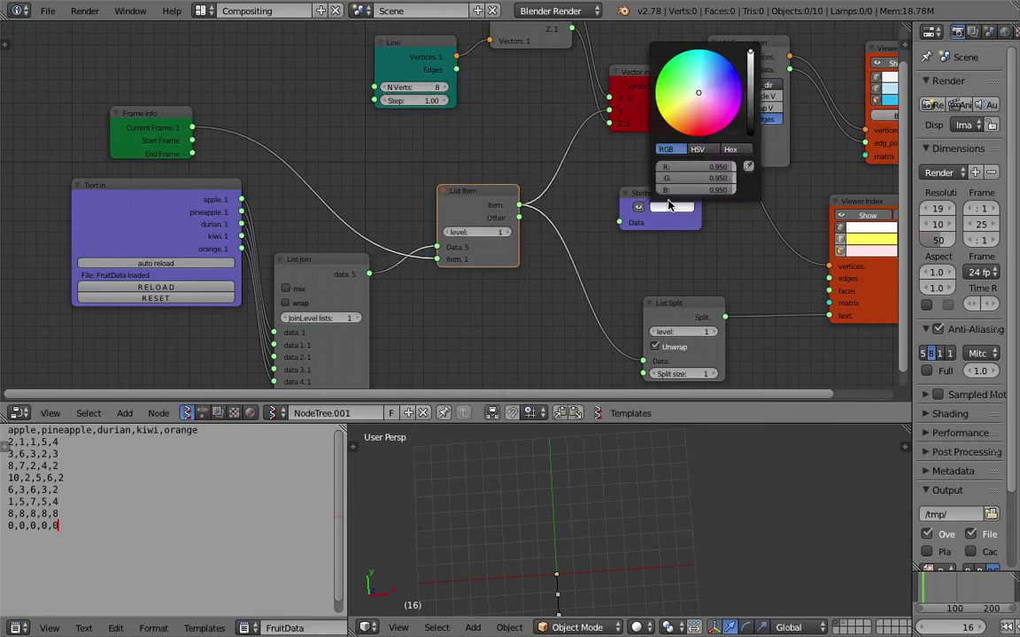
left_click(660, 198)
key("x")
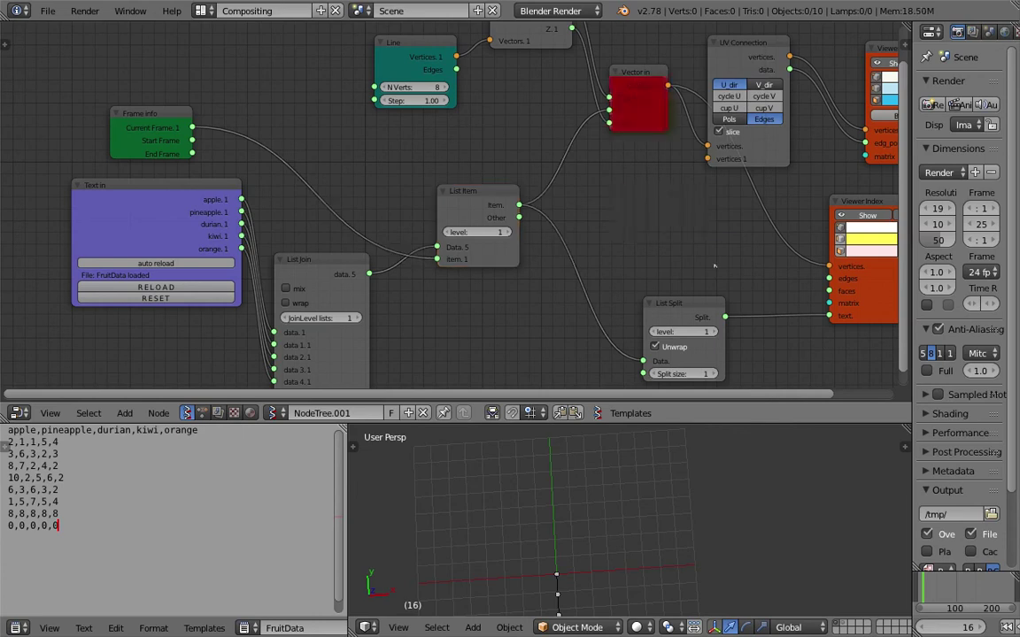
Step: Rewind the timeline and go to frame 2 to plot the durian column, and save the file
scroll(963, 628, "down", 3)
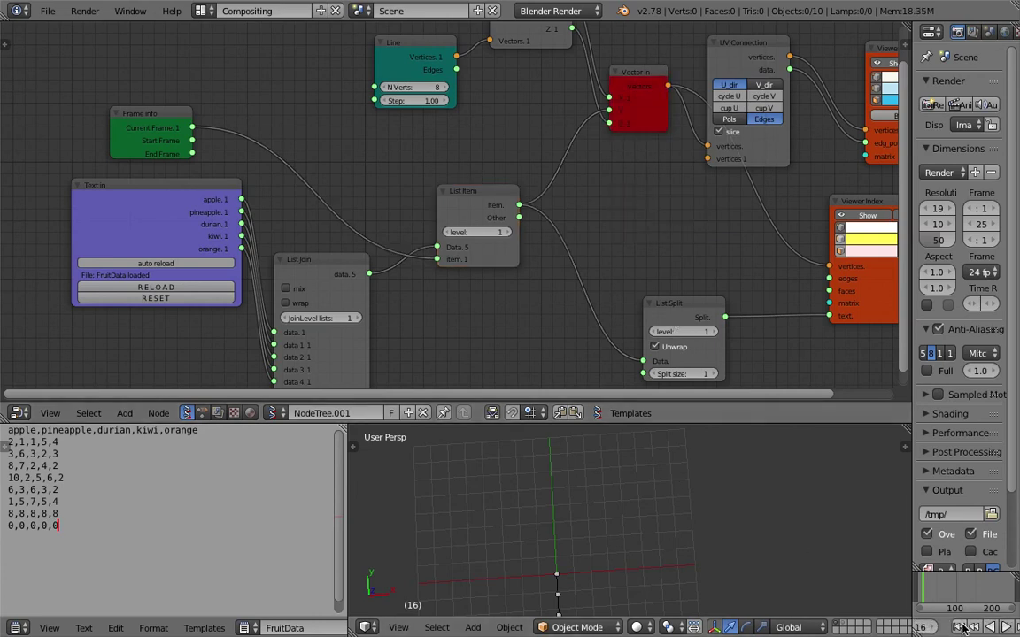
left_click(959, 627)
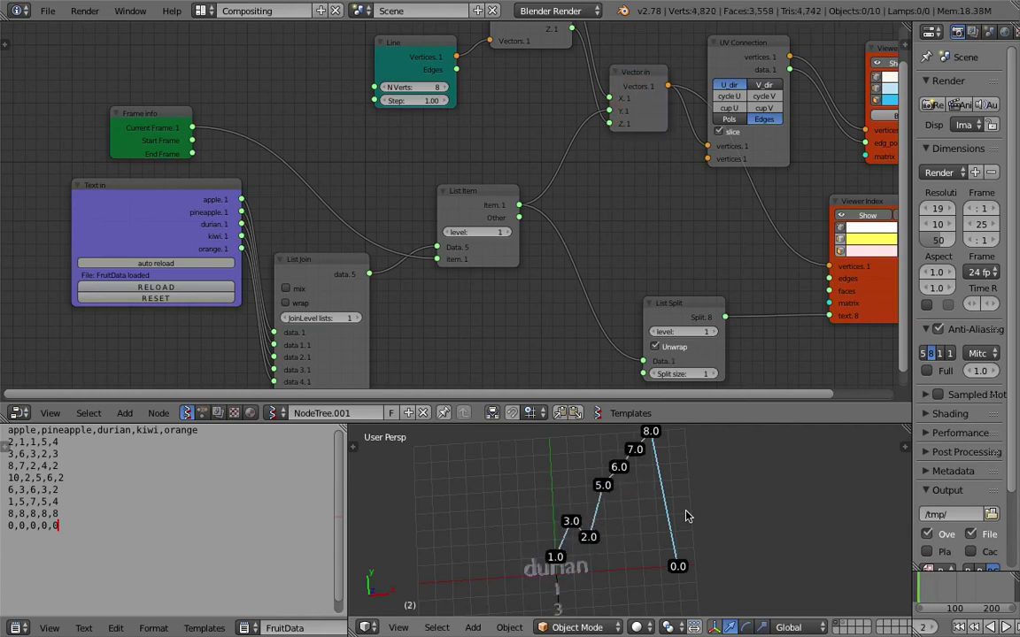
middle_click_drag(522, 287, 523, 285)
key("ctrl+s")
left_click(523, 285)
Step: Review the rows of the FruitData text against the List Item node and save the file
left_click(481, 195)
left_click(63, 447)
left_click_drag(66, 490, 67, 526)
key("ctrl+s")
left_click(426, 273)
Step: Add a List Length node beside List Item and connect List Item's Item output to its Data input
middle_click_drag(585, 225, 513, 203)
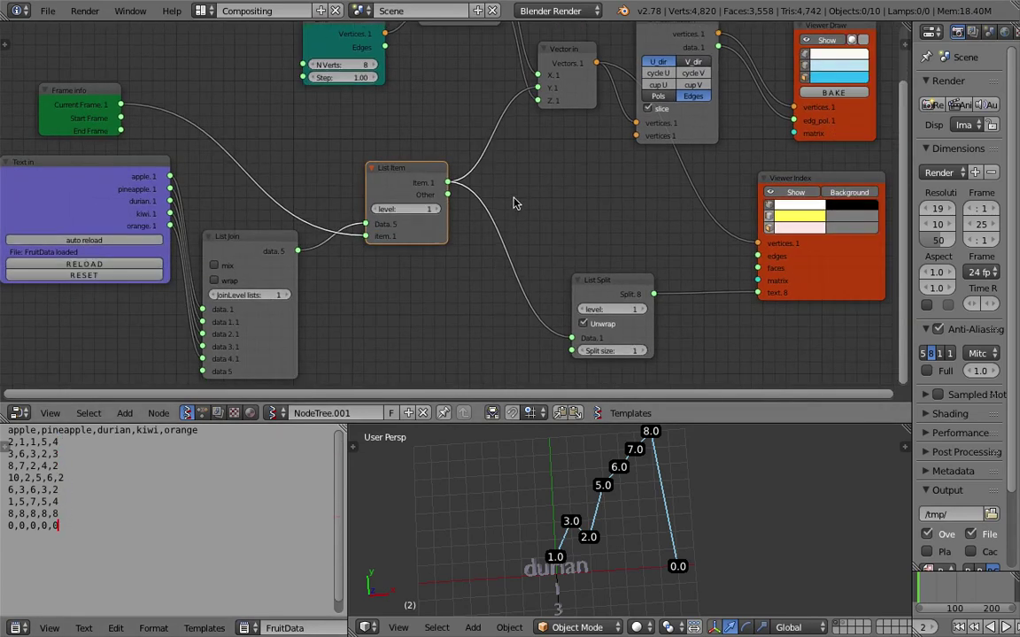
key("shift+a")
left_click(515, 201)
type("debu")
key("ctrl+a")
type("list l")
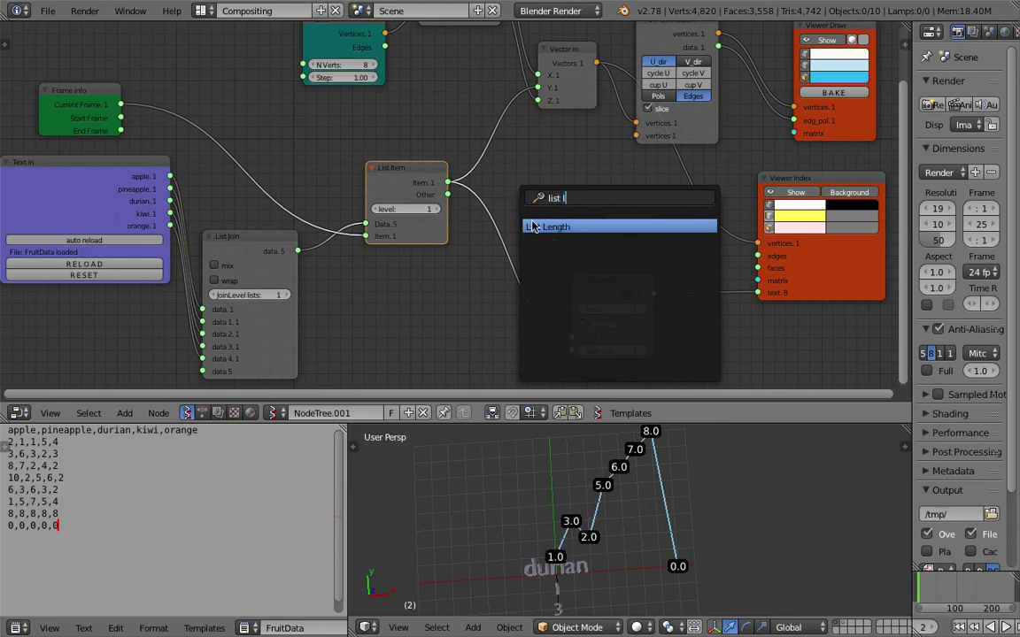
left_click(529, 226)
left_click(522, 179)
left_click_drag(448, 181, 533, 221)
Step: Add a Stethoscope node, connect List Length's output to it, and save the file over the existing one
key("shift+a")
left_click(618, 205)
type("ste")
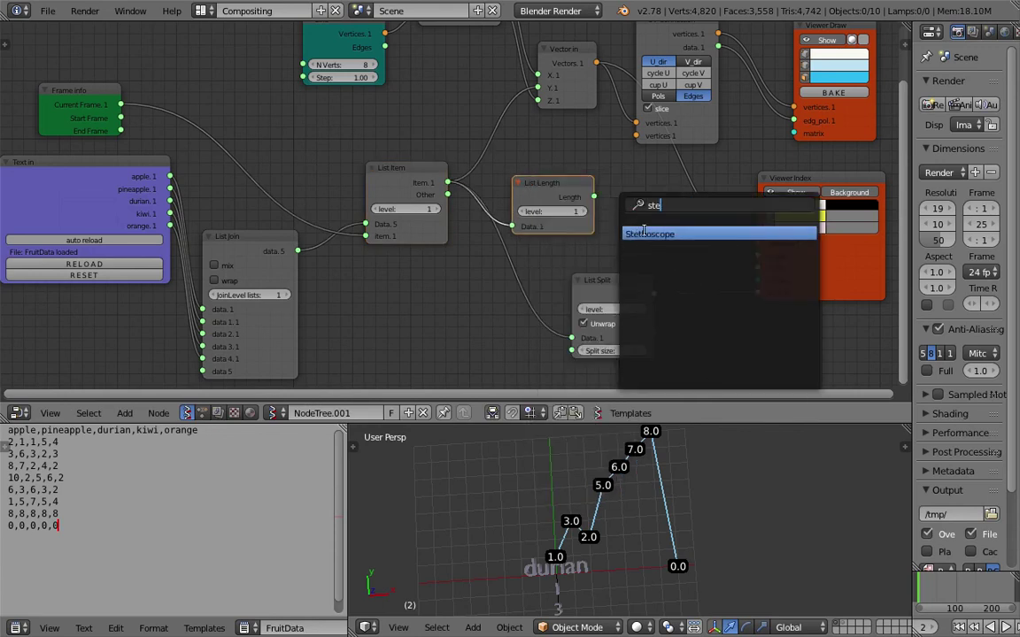
left_click(644, 232)
left_click(633, 218)
left_click_drag(596, 197, 634, 249)
key("ctrl+s")
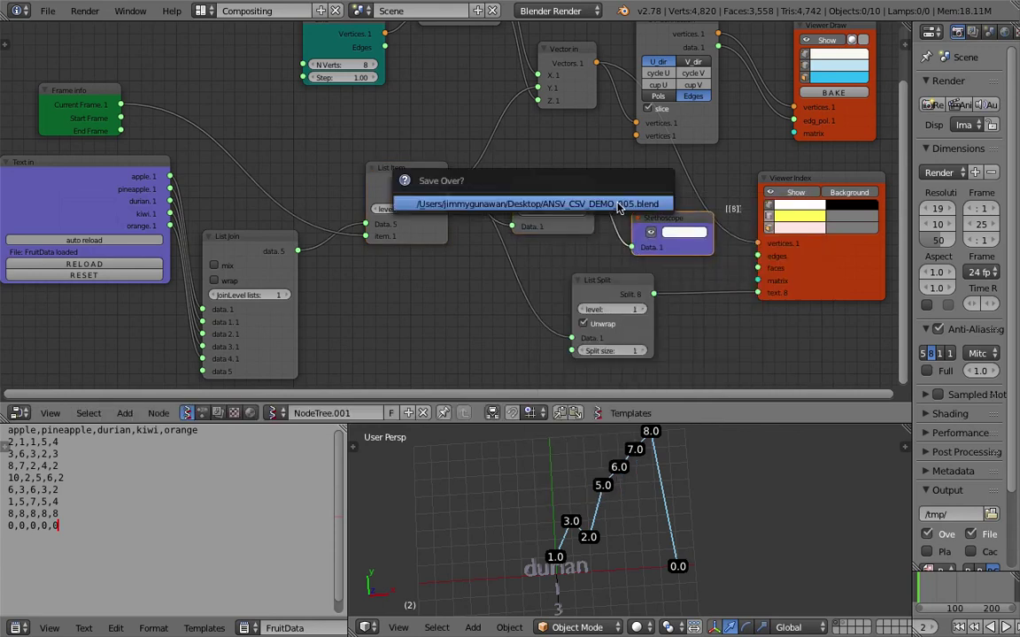
left_click(618, 204)
Step: Compare the List Length output at levels 0 and 2, return it to level 1, and save the file
scroll(569, 198, "up", 2)
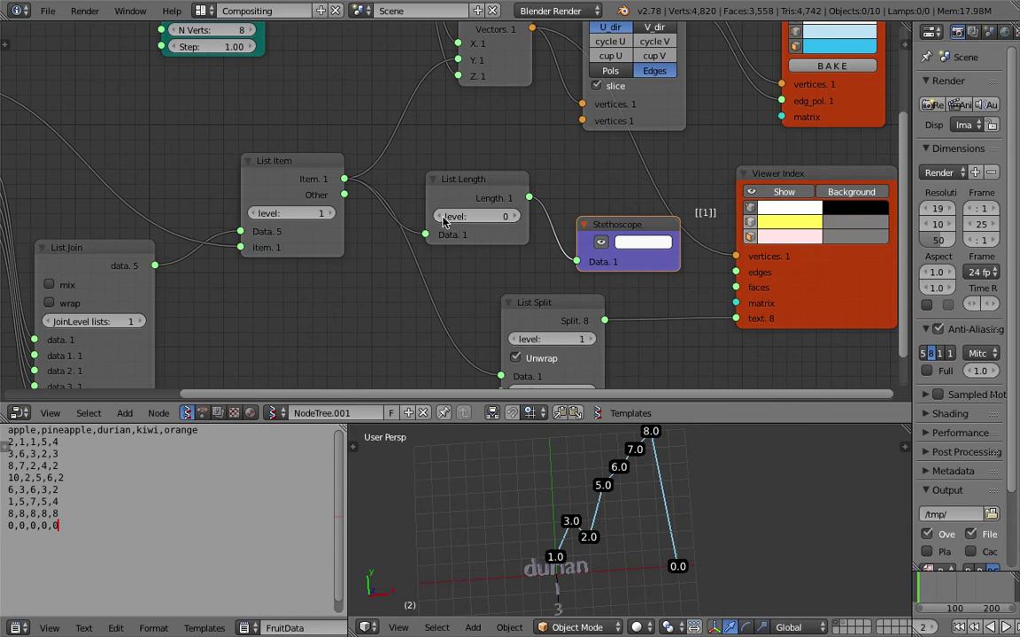
left_click(513, 218)
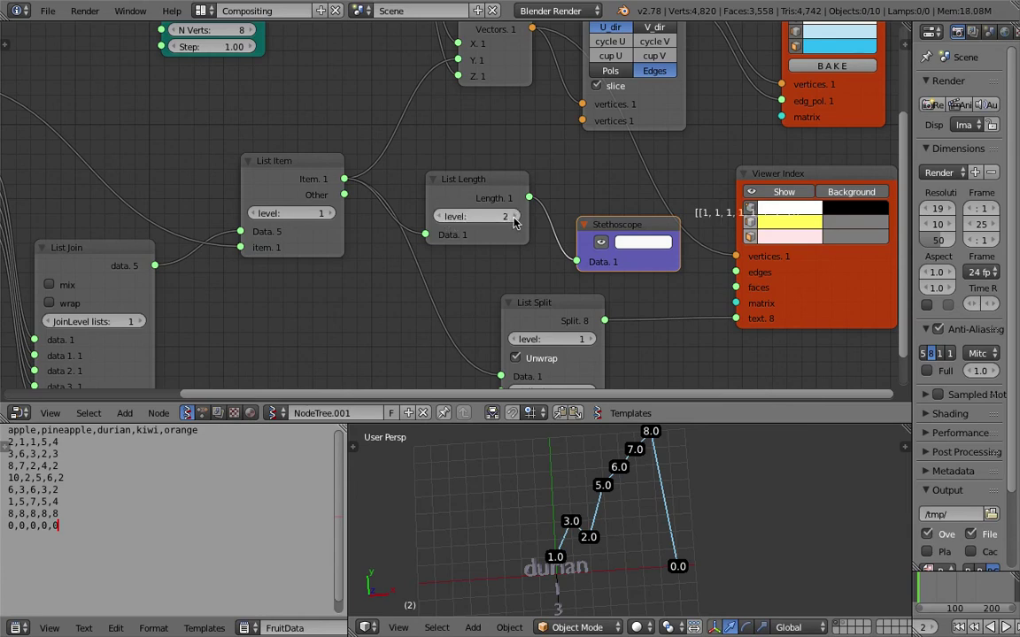
left_click(438, 217)
scroll(617, 232, "down", 1)
middle_click_drag(575, 221, 625, 280)
key("ctrl+s")
left_click(598, 267)
Step: Connect List Length's output to Line's N Verts input, delete the Stethoscope node, and save the file
left_click_drag(570, 257, 254, 114)
key("x")
middle_click_drag(365, 176, 422, 174)
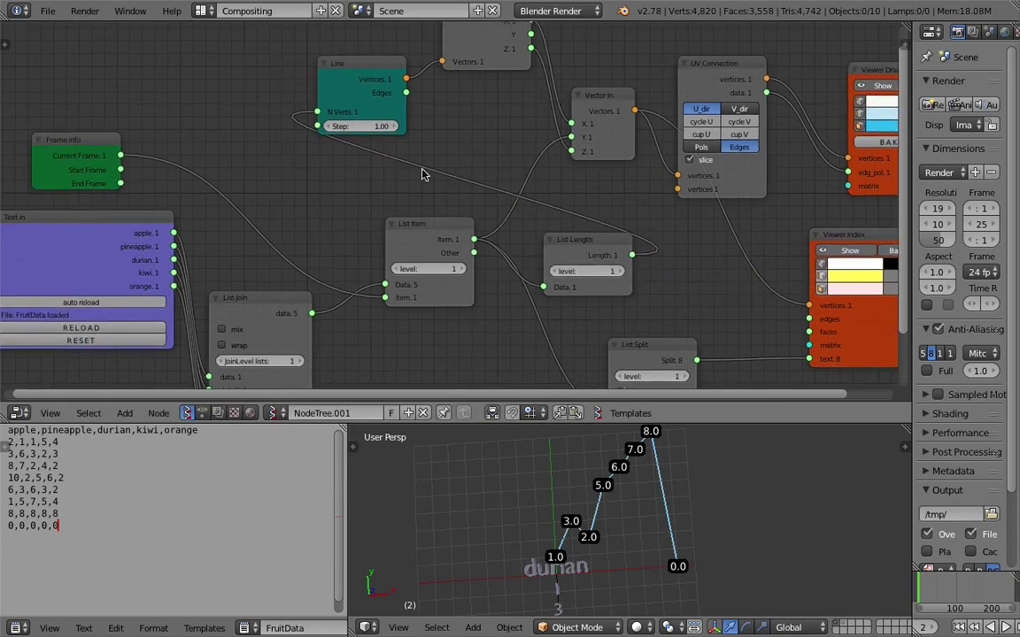
key("ctrl+s")
left_click(726, 478)
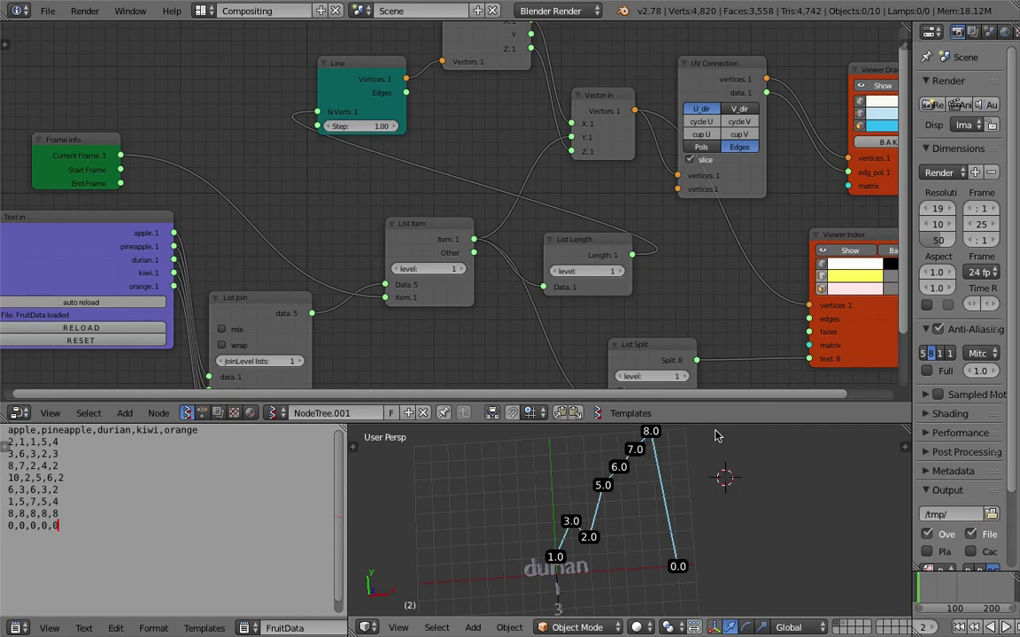
Step: Enlarge the lower editors, append the row 1,2,3,4,5 to the FruitData text, and reload it in Text in
left_click_drag(197, 404, 197, 305)
key("Up")
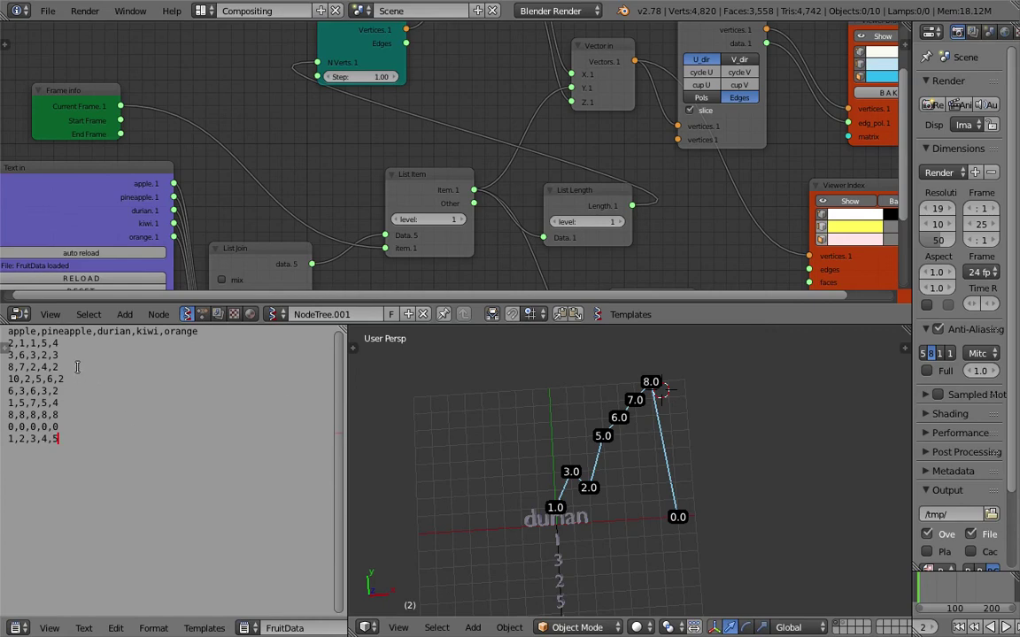
left_click(555, 404)
middle_click_drag(218, 183, 367, 137)
left_click(248, 233)
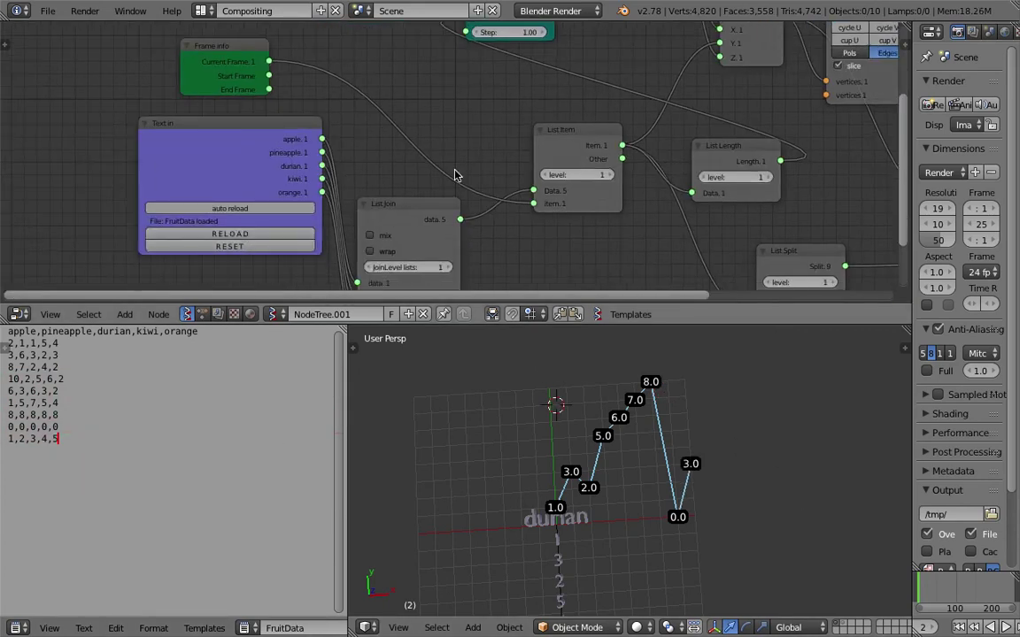
Step: Step back and forth through the frames to check each fruit's graph with the added row, ending at frame 4
middle_click_drag(455, 175, 423, 193)
scroll(609, 459, "down", 1)
scroll(619, 444, "up", 2)
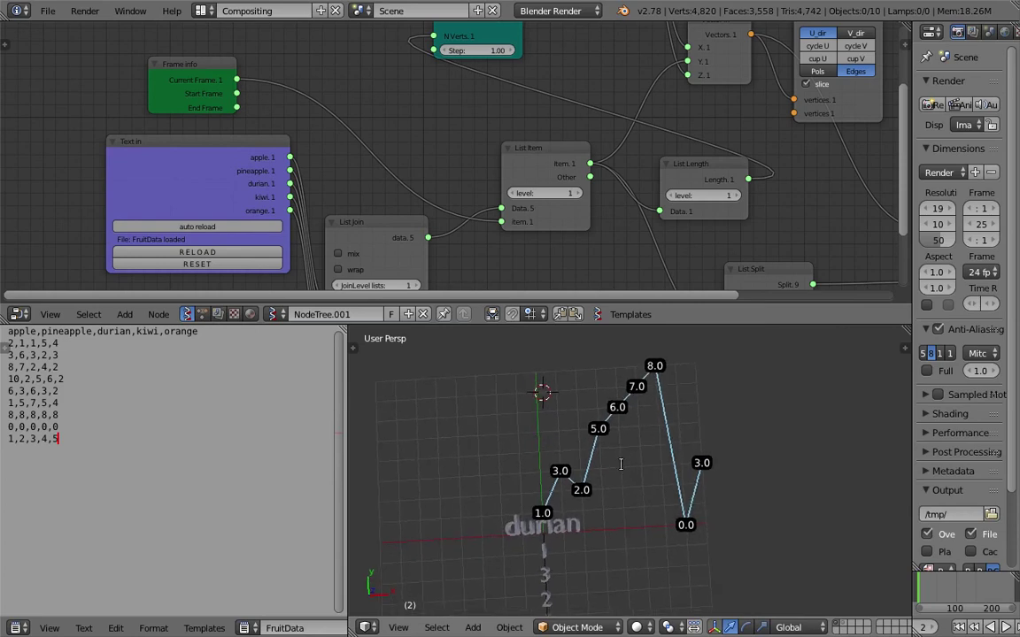
key("Left")
key("Left")
key("Right")
key("Right")
key("Right")
key("Right")
key("Left")
key("Left")
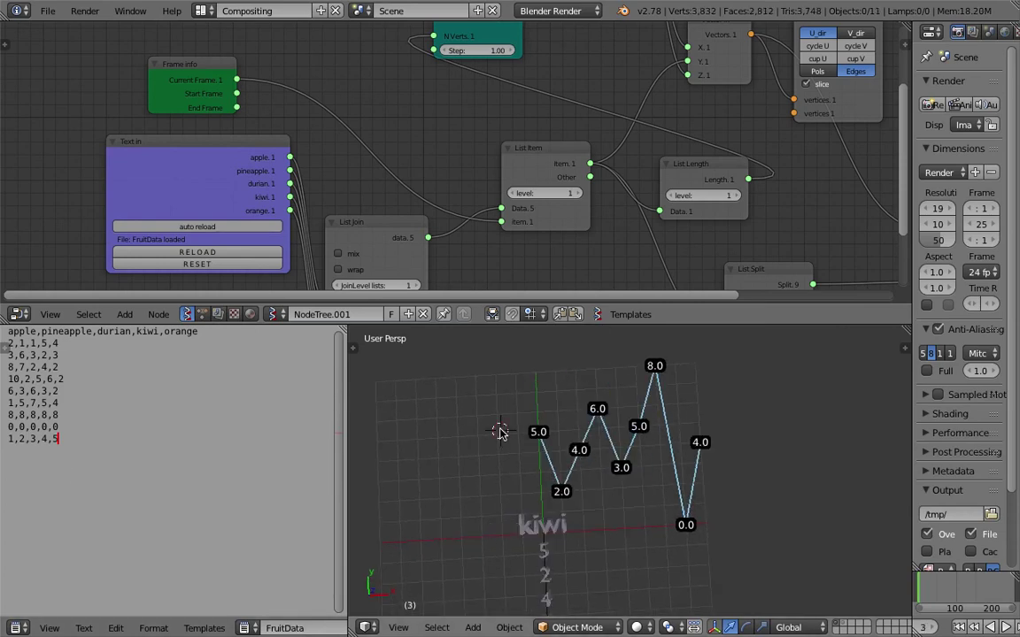
key("Right")
key("Right")
middle_click_drag(500, 432, 596, 424)
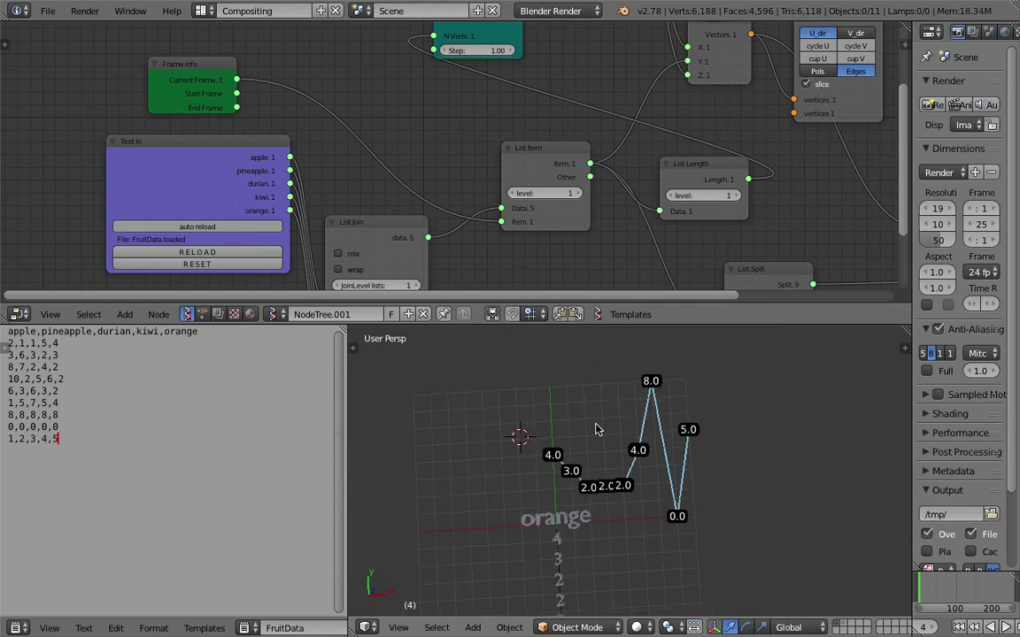
Step: Switch the screen layout to 3D View Full and save the file
left_click(203, 11)
left_click(213, 35)
middle_click_drag(585, 326, 622, 321)
key("ctrl+s")
left_click(494, 321)
key("ctrl+s")
left_click(571, 318)
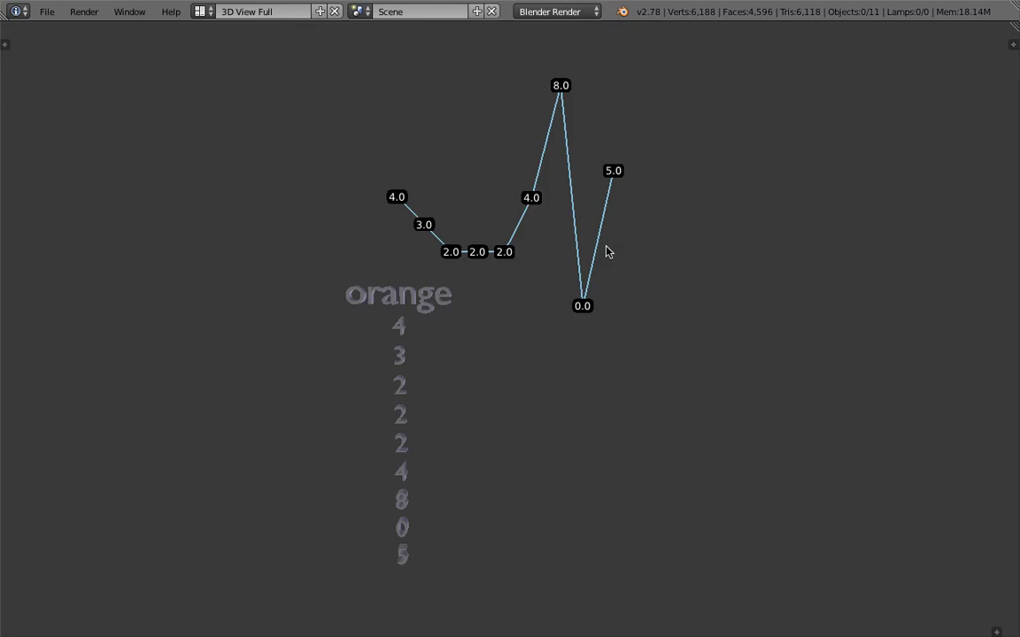
Step: Select the graph's heading text, examine the durian and kiwi graphs in the full view, and save the file
middle_click_drag(577, 299, 583, 295)
right_click(390, 292)
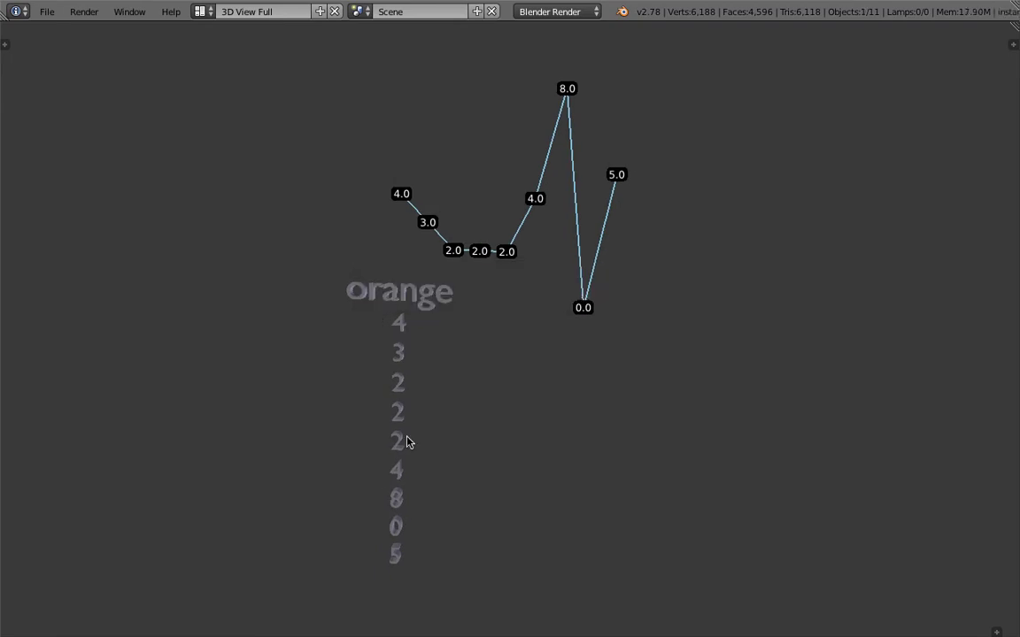
key("ctrl+s")
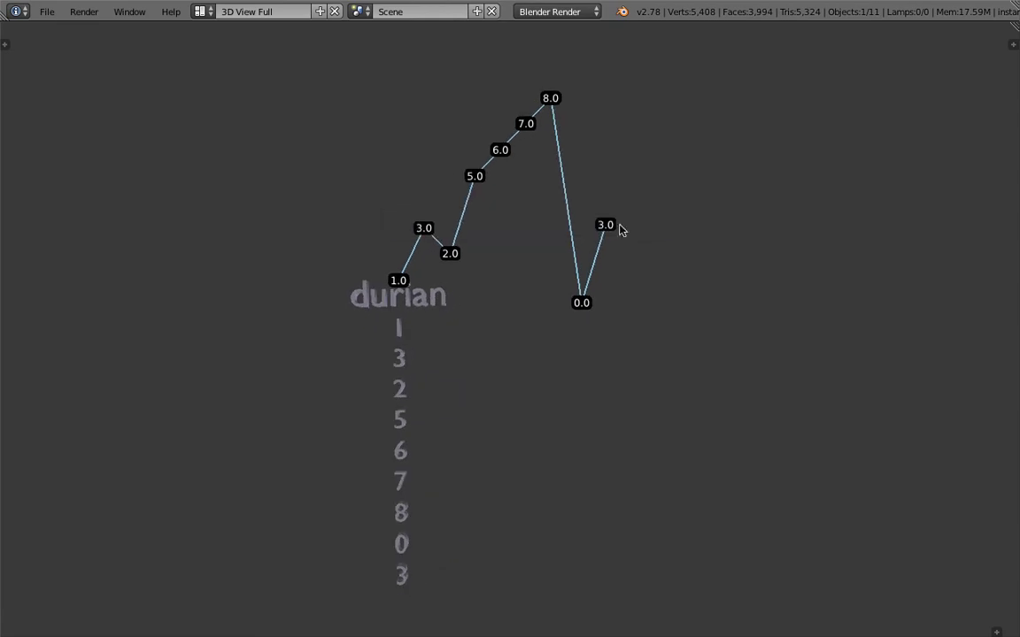
key("ctrl+s")
left_click(653, 248)
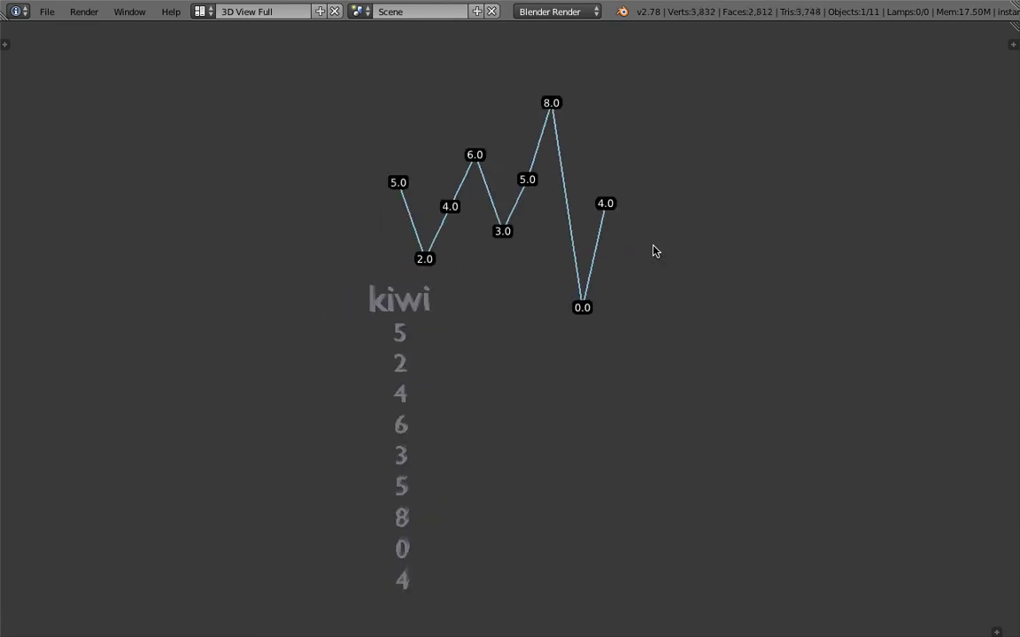
key("ctrl+s")
left_click(654, 248)
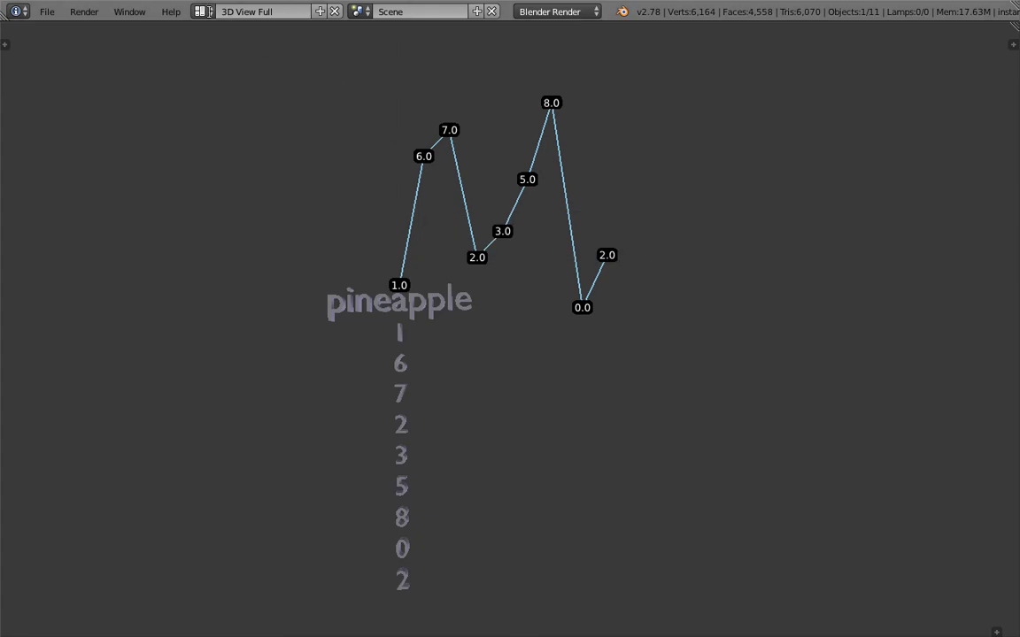
Step: Return to the Compositing screen layout, bring the empty area beyond the viewer nodes into view, and save the file
left_click(202, 12)
left_click(236, 67)
middle_click_drag(543, 137, 394, 137)
middle_click_drag(854, 214, 503, 176)
key("ctrl+s")
left_click(503, 175)
key("shift+a")
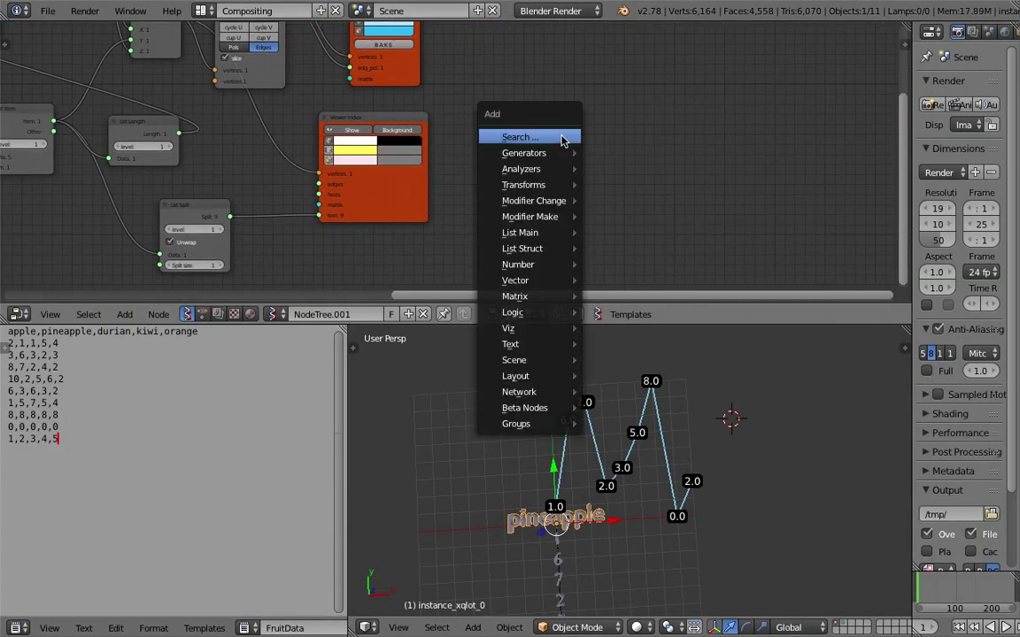
left_click(561, 138)
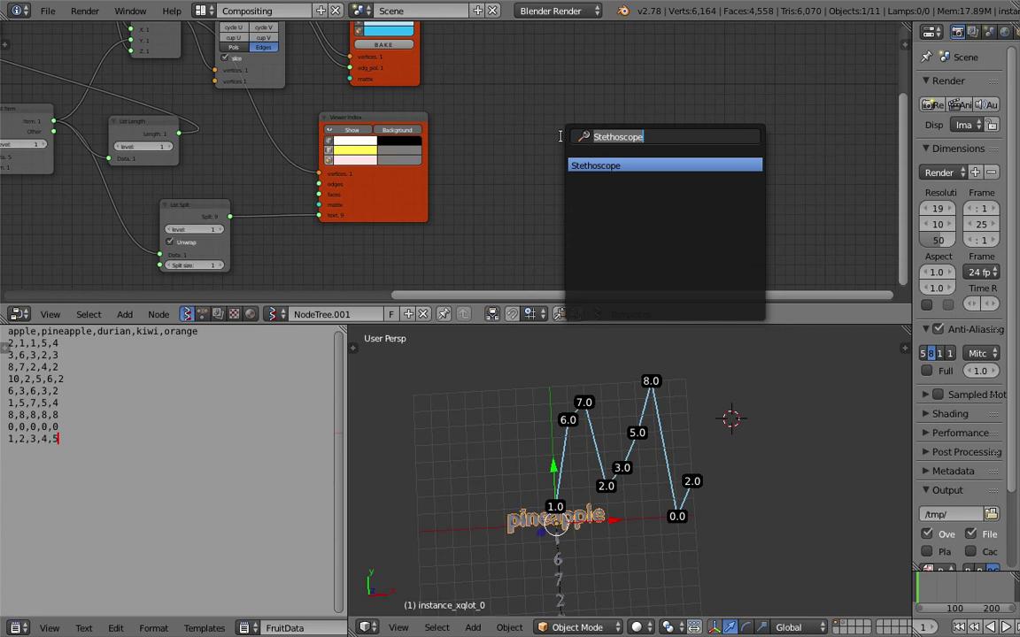
key("Escape")
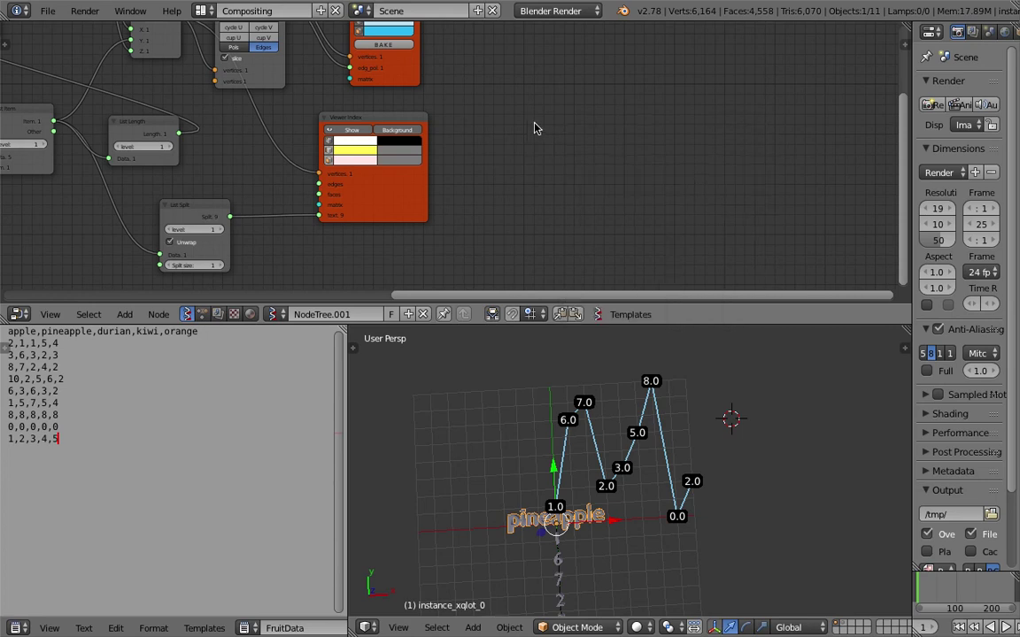
Step: Add a Polyline Viewer node beside the Viewer Index node, enlarge the node editor, and save the file
key("shift+a")
left_click(534, 124)
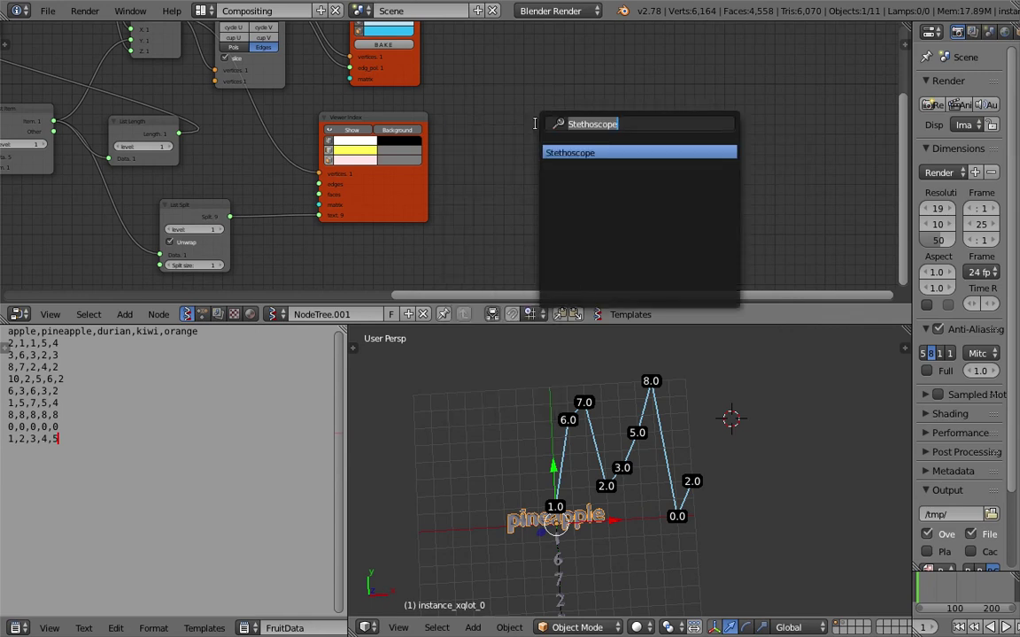
type("view")
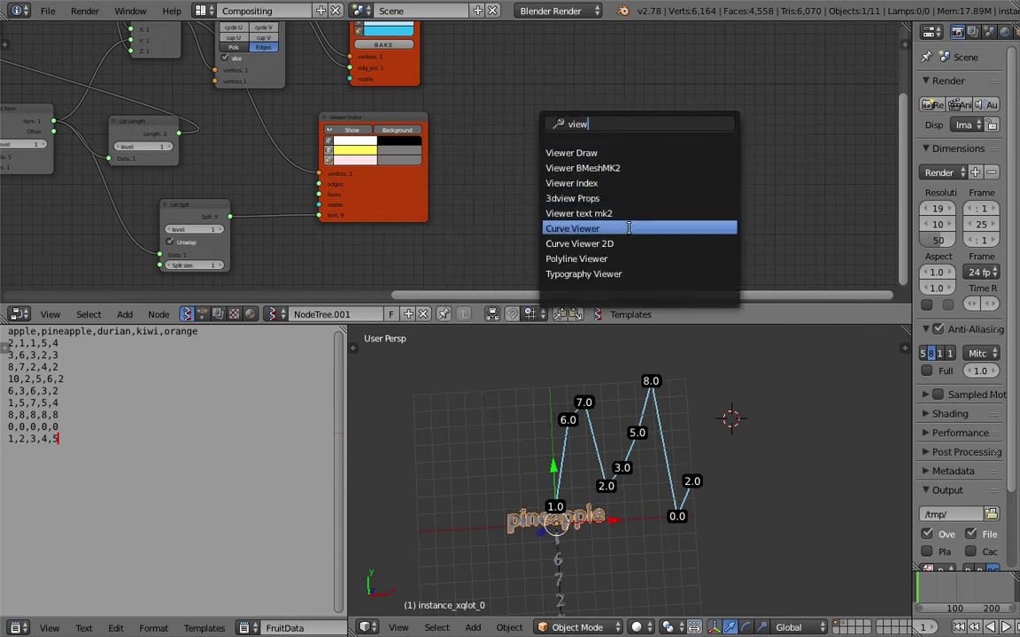
left_click(608, 258)
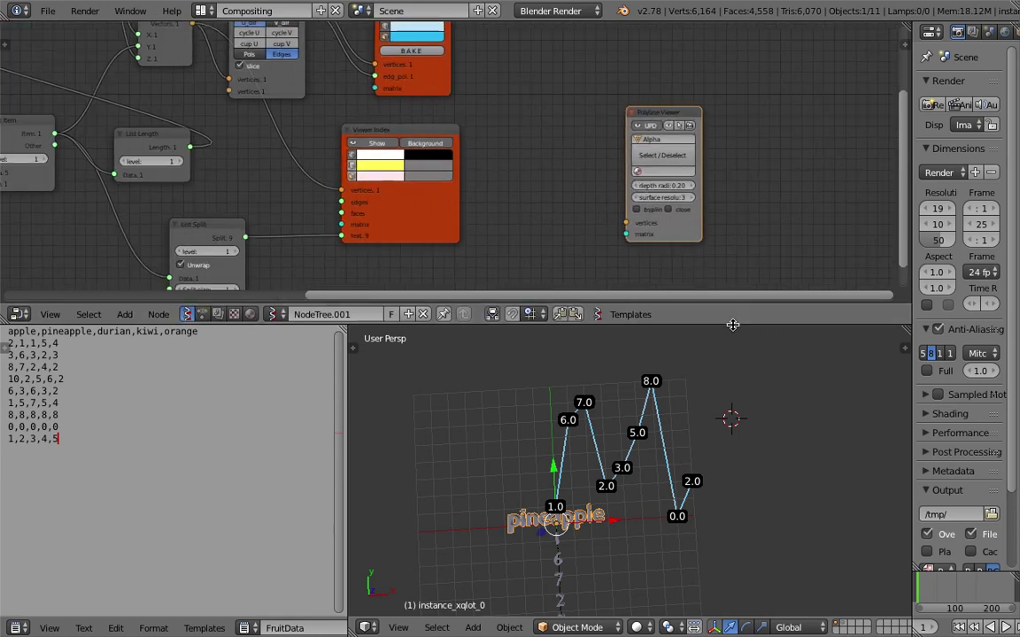
left_click_drag(733, 325, 731, 420)
scroll(699, 345, "up", 2)
key("ctrl+s")
left_click(669, 299)
left_click_drag(696, 290, 695, 236)
left_click_drag(618, 234, 625, 244)
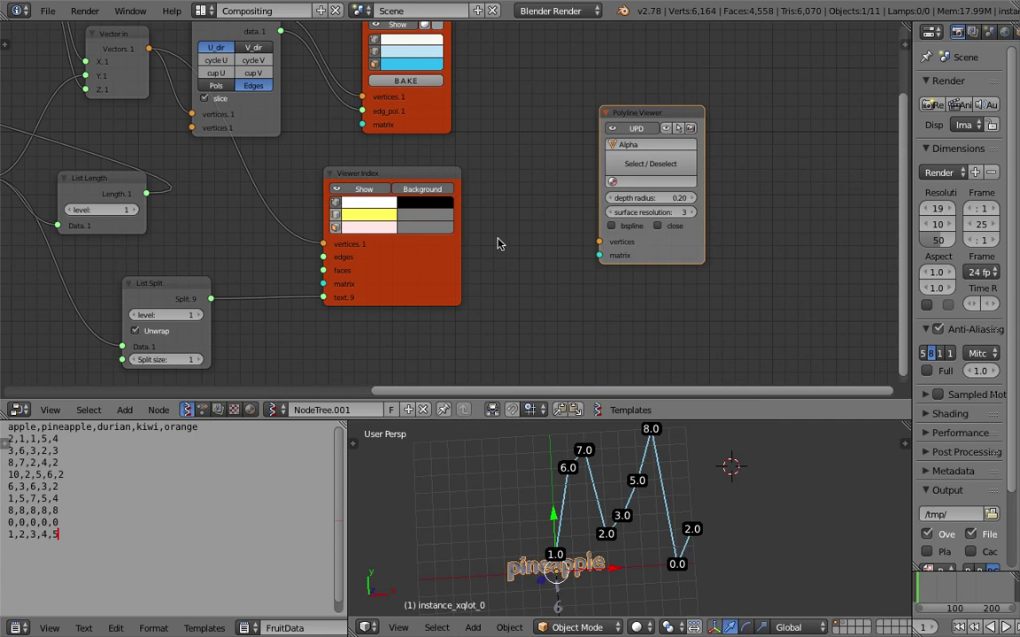
Step: Rearrange the viewer nodes and connect UV Connection's vertices output to the Polyline Viewer's vertices input
middle_click_drag(584, 243, 626, 237)
left_click_drag(454, 169, 504, 175)
middle_click_drag(523, 146, 518, 217)
left_click_drag(703, 181, 696, 115)
left_click_drag(320, 81, 610, 254)
left_click_drag(319, 82, 630, 240)
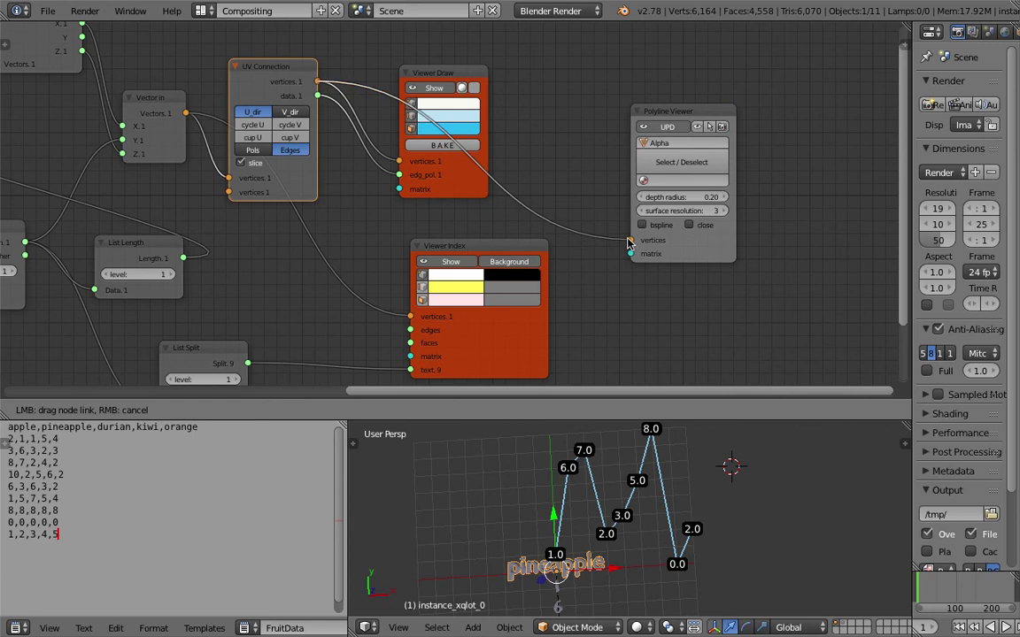
Step: Enlarge the 3D viewport, deselect all objects, and inspect the polyline graph from different angles
middle_click_drag(574, 162, 546, 155)
scroll(714, 465, "up", 2)
middle_click_drag(713, 466, 731, 446)
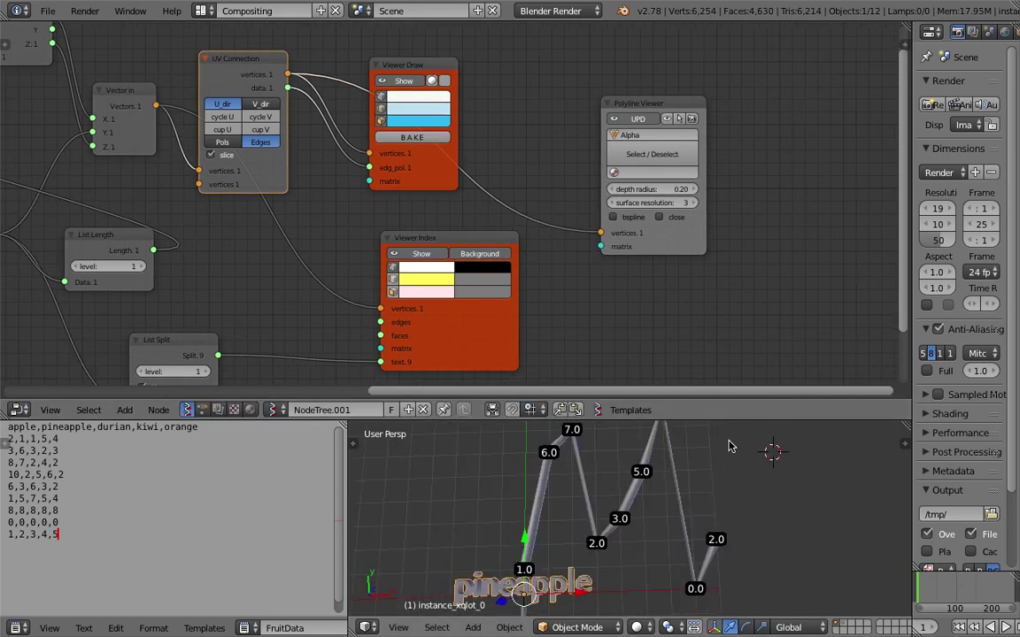
left_click_drag(726, 421, 732, 326)
key("ctrl+i")
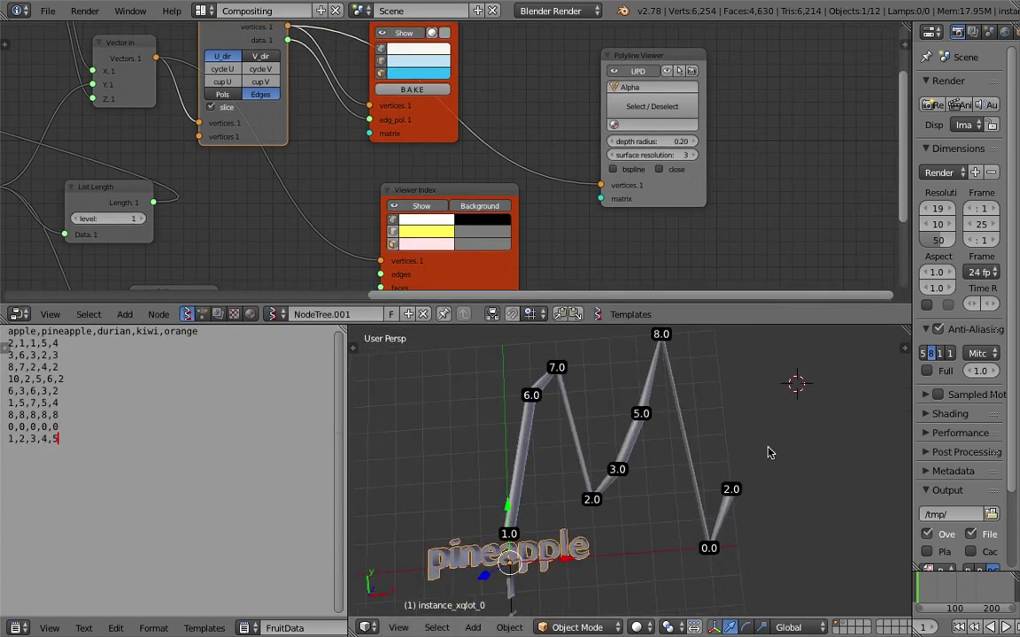
key("a")
middle_click_drag(769, 452, 769, 461)
middle_click_drag(710, 438, 734, 452)
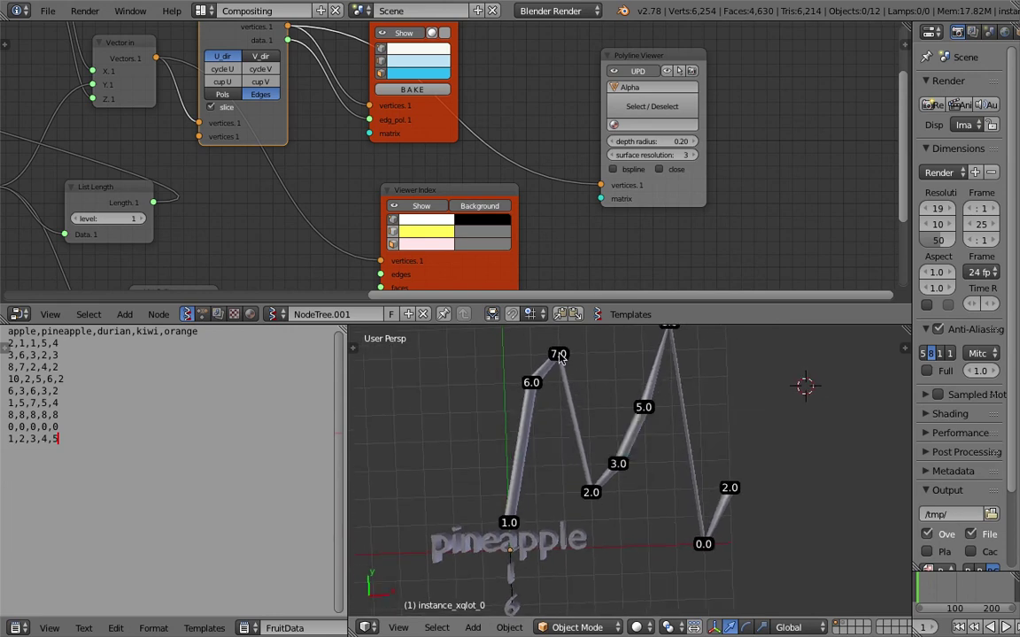
Step: Save the file and set the Polyline Viewer's depth radius to 0.35
middle_click_drag(606, 456, 631, 473)
key("ctrl+s")
left_click(631, 476)
left_click_drag(652, 141, 673, 142)
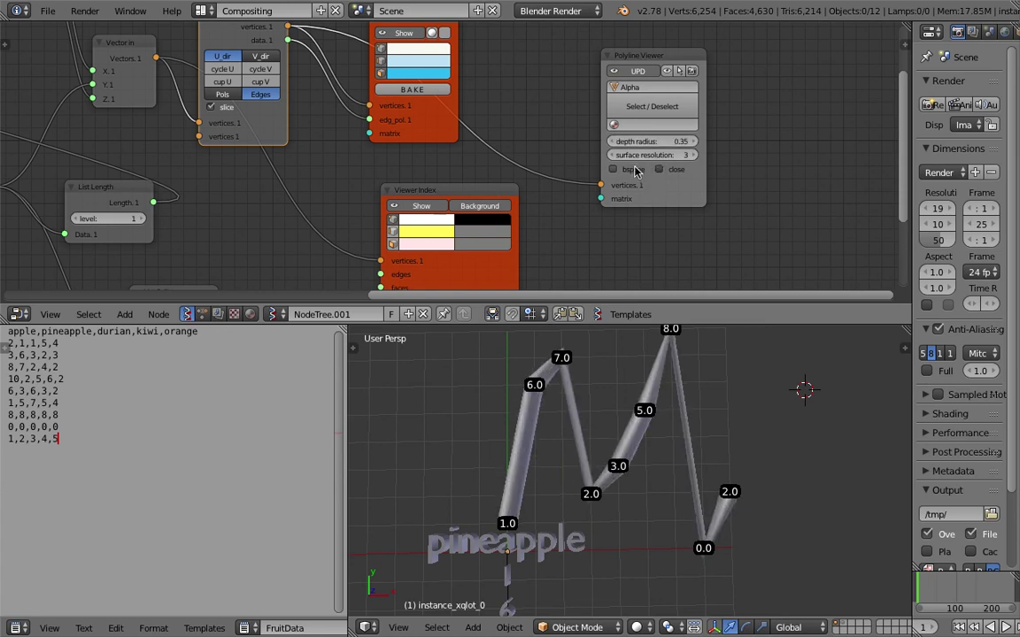
Step: Try the Polyline Viewer's bspline option on the graph, save the file, and turn the option off again
left_click(634, 171)
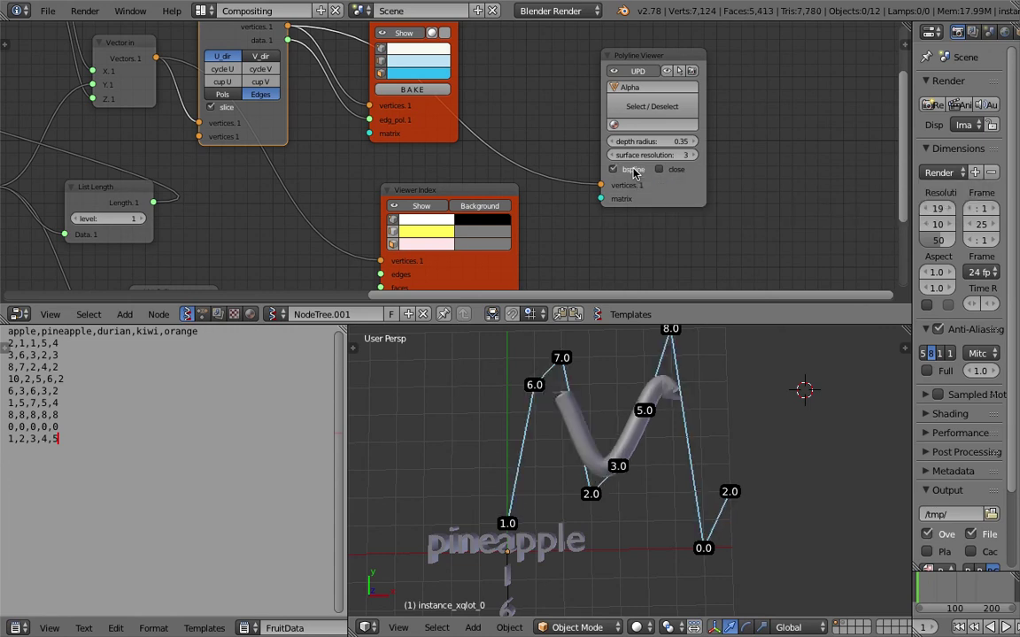
left_click(634, 171)
left_click(634, 170)
middle_click_drag(719, 504, 724, 513)
key("ctrl+s")
left_click(725, 512)
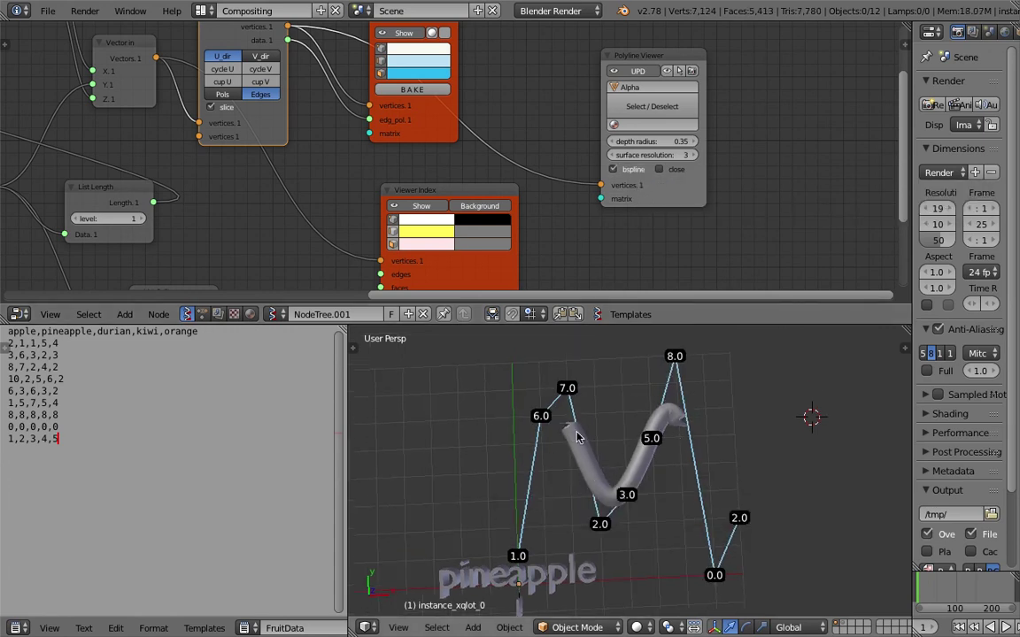
left_click(634, 171)
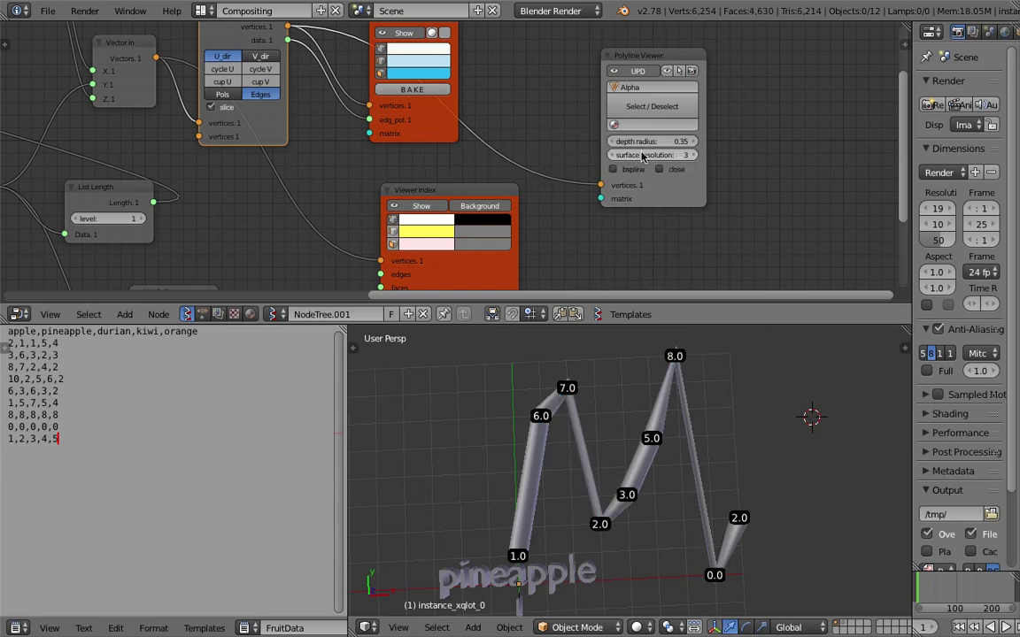
Step: Set the Polyline Viewer's depth radius to 0.38 and save the file
mouse_move(669, 144)
left_mouse_down()
mouse_move(684, 145)
mouse_move(672, 145)
left_mouse_up()
key("ctrl+s")
left_click(735, 398)
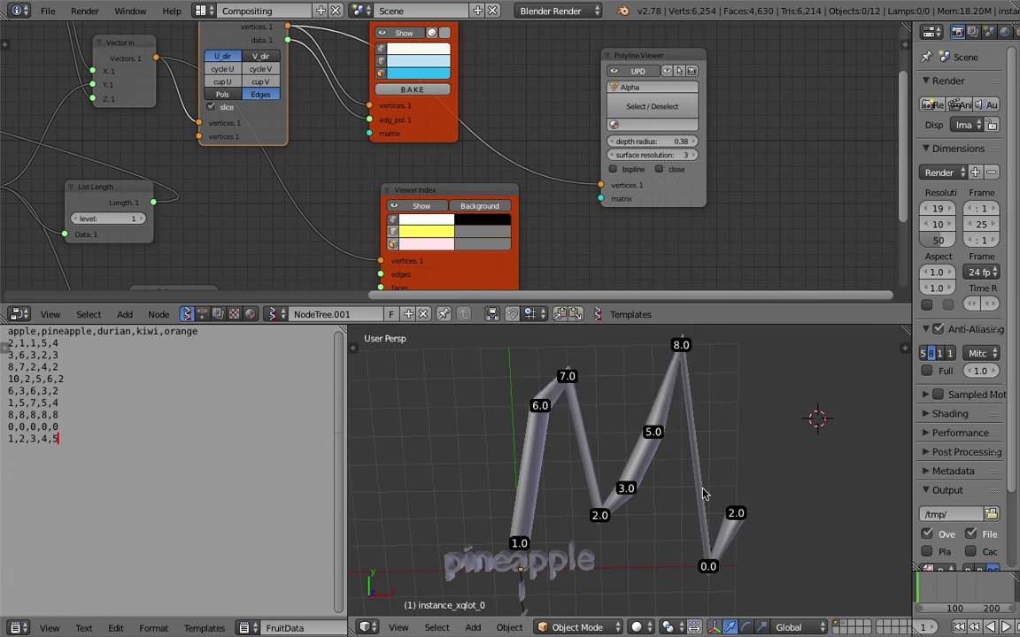
Step: Insert a Vector Interpolation node into the link feeding the Polyline Viewer, spacing the two nodes apart
left_click_drag(665, 194, 769, 199)
key("shift+a")
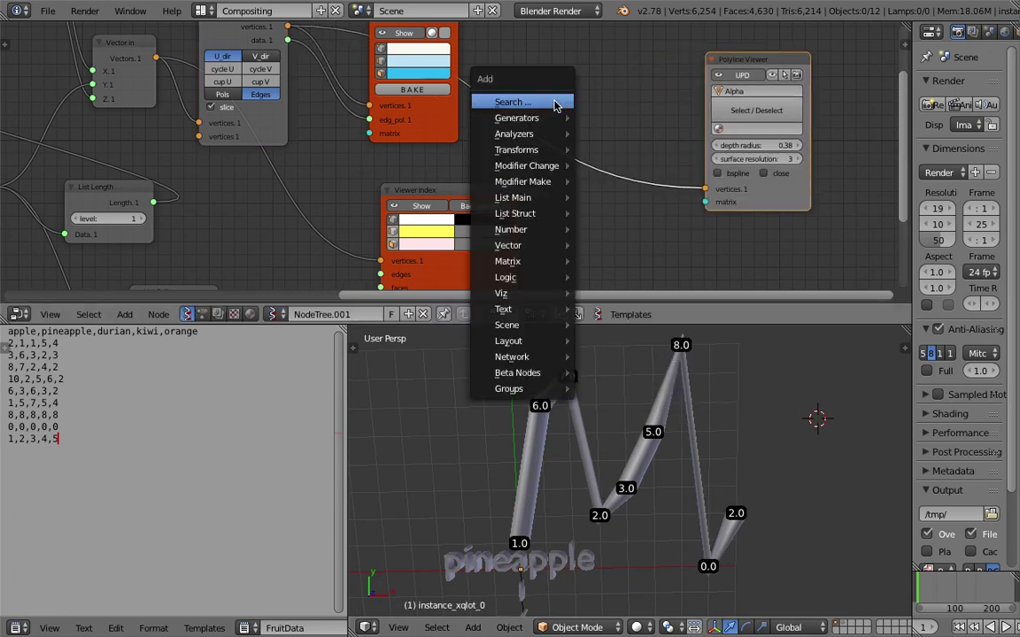
left_click(556, 103)
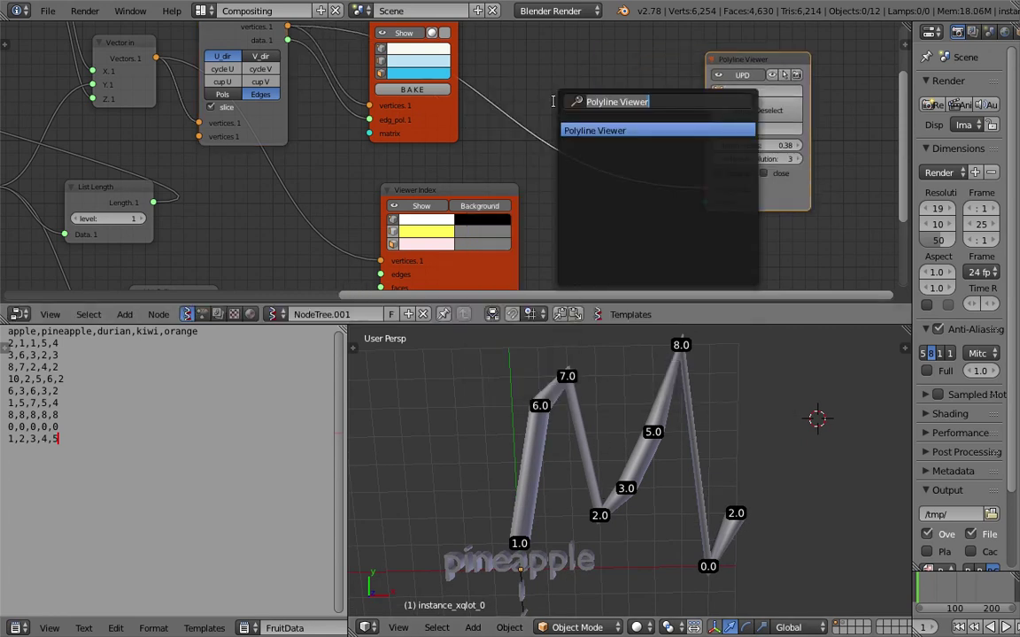
type("inter")
key("Down")
key("Down")
key("Return")
left_click(554, 105)
middle_click_drag(538, 102, 547, 120)
left_click_drag(614, 130, 608, 112)
left_click_drag(637, 190, 665, 190)
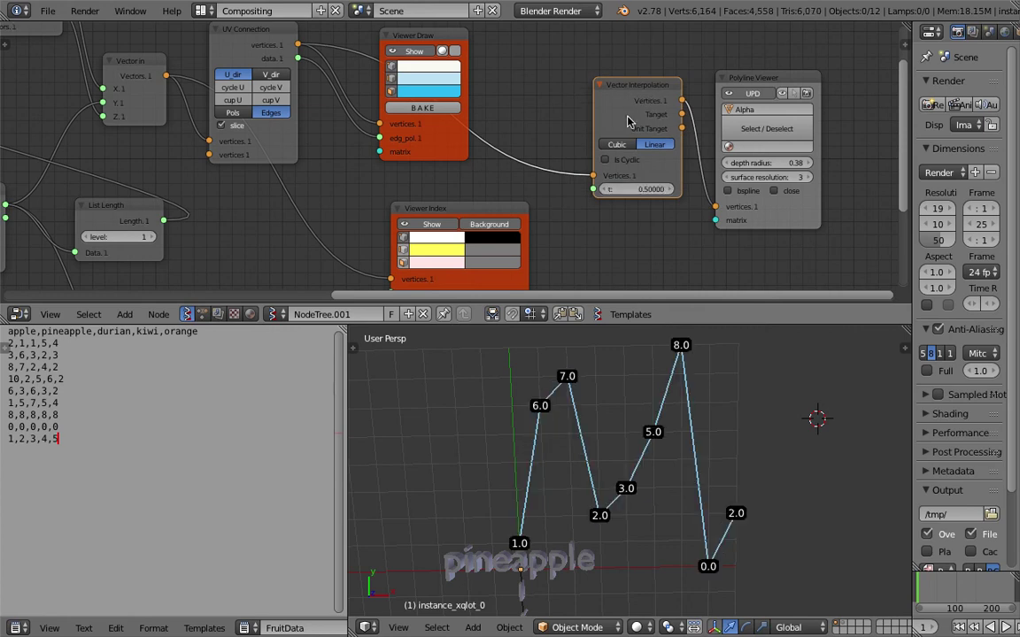
Step: Add a Range Float node in Count mode and connect its Range output to the Vector Interpolation's t input
key("alt+space")
type("range")
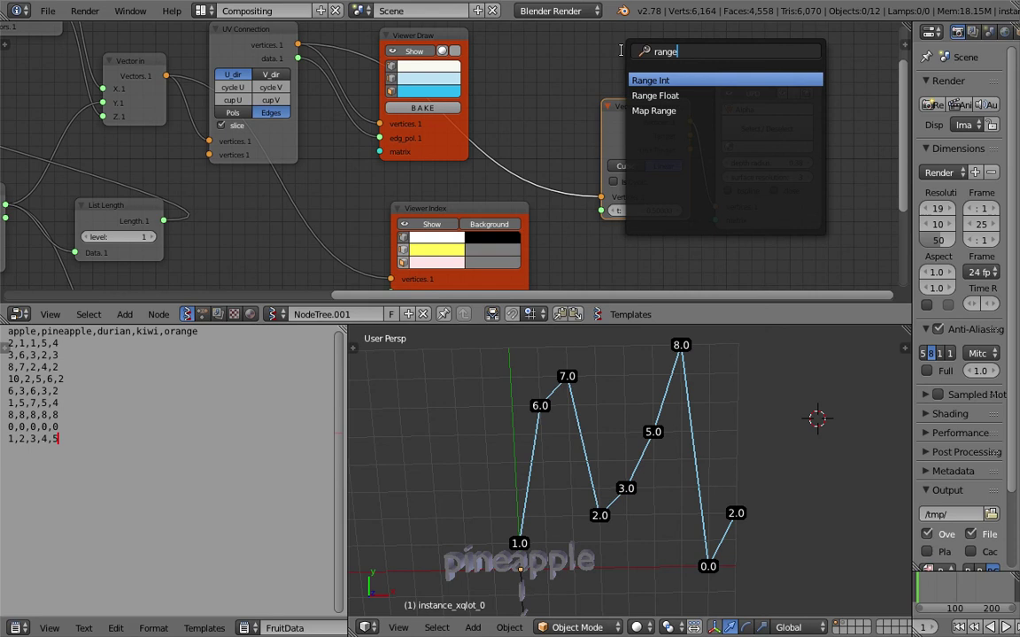
key("Down")
key("Return")
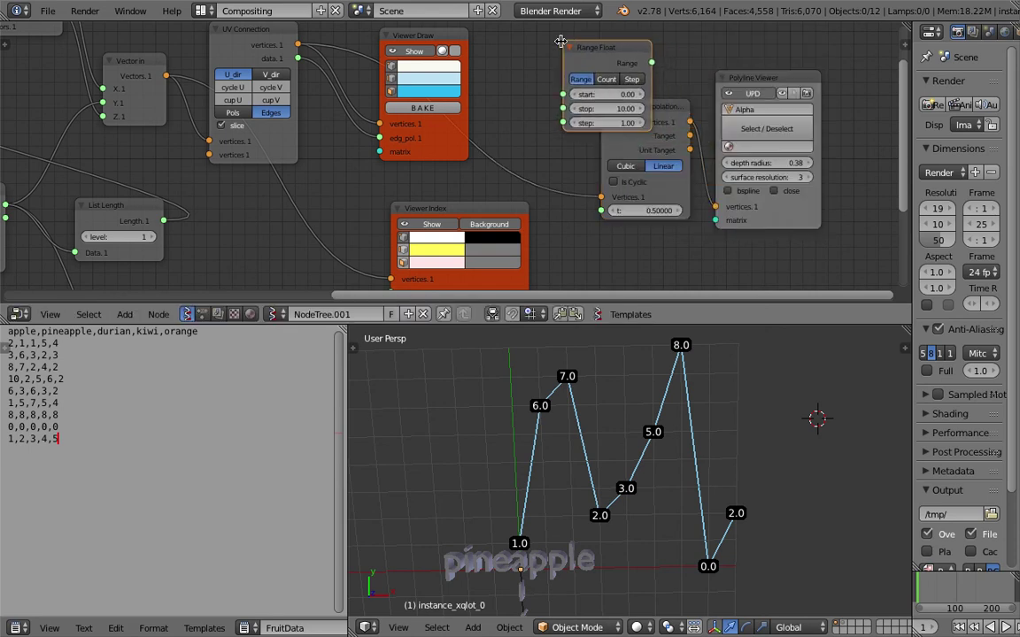
left_click(606, 78)
key("Return")
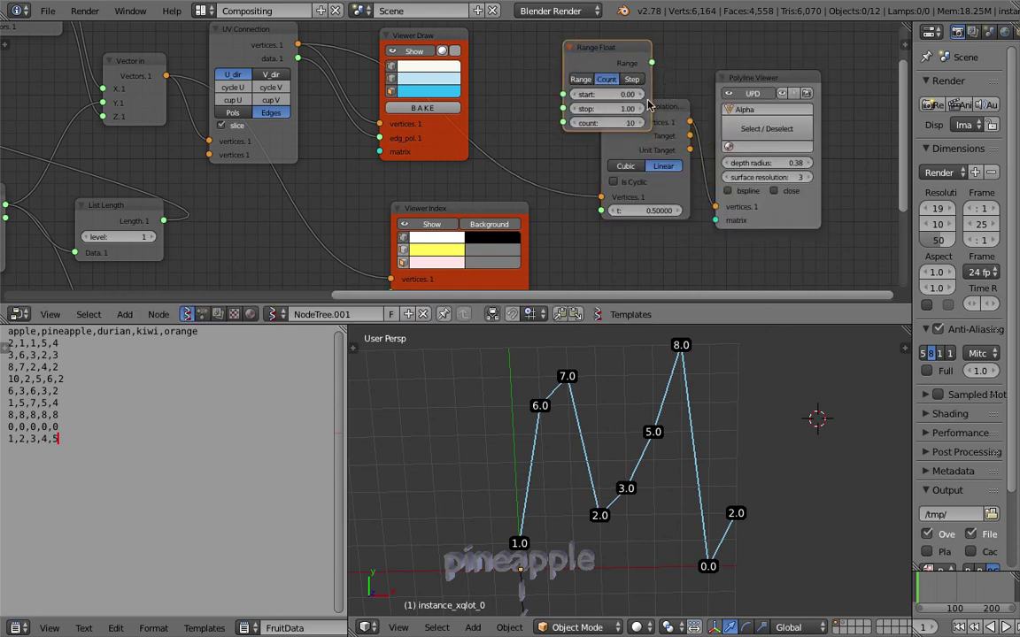
left_click_drag(655, 61, 604, 211)
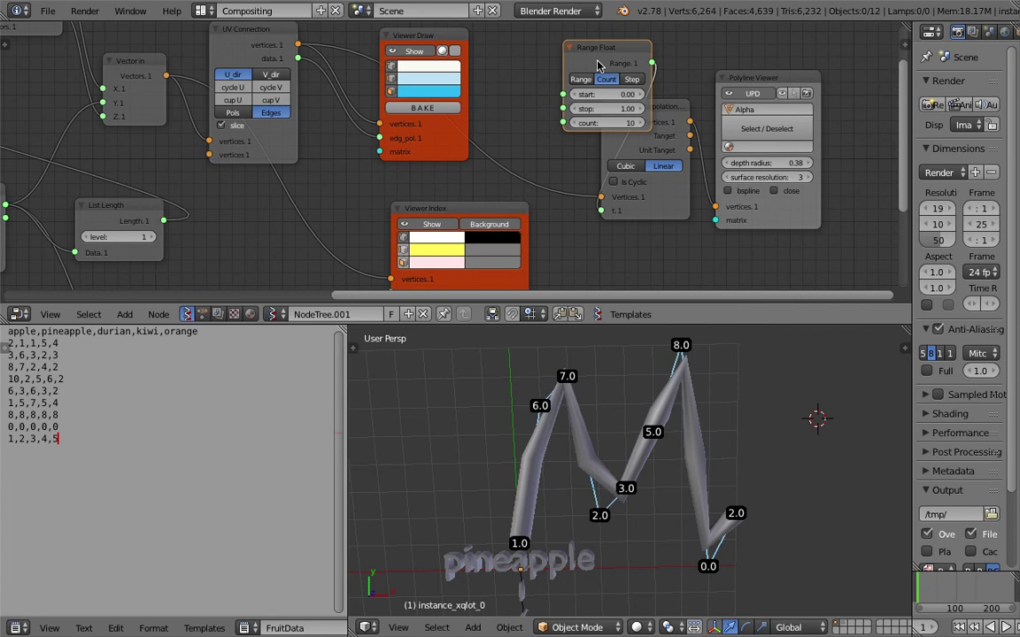
Step: Move the Range Float node clear of the Vector Interpolation node and set its count to 68
key("g")
left_click(584, 71)
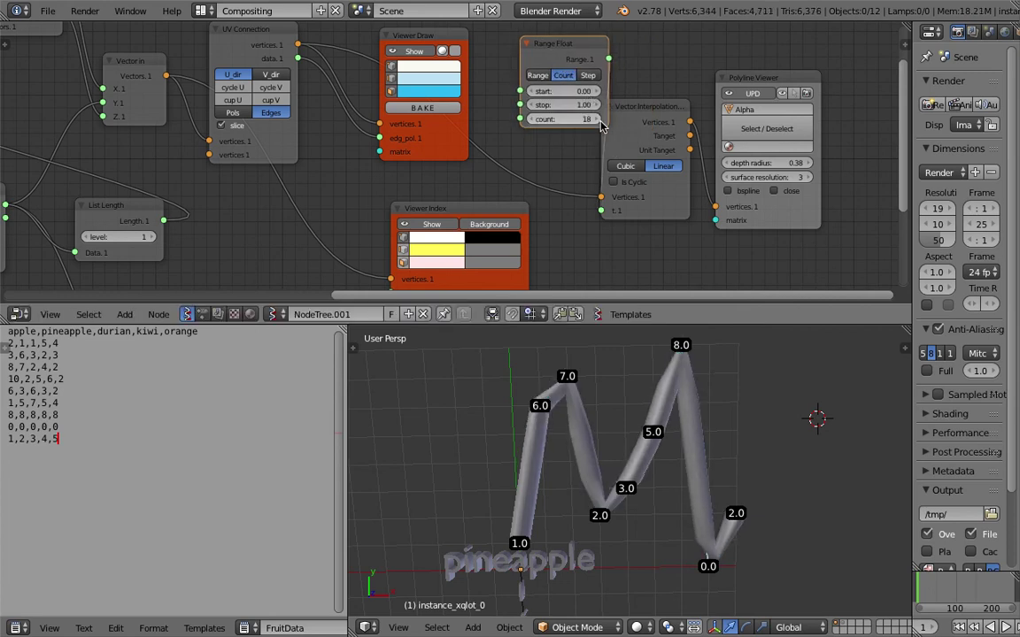
left_click_drag(562, 118, 598, 119)
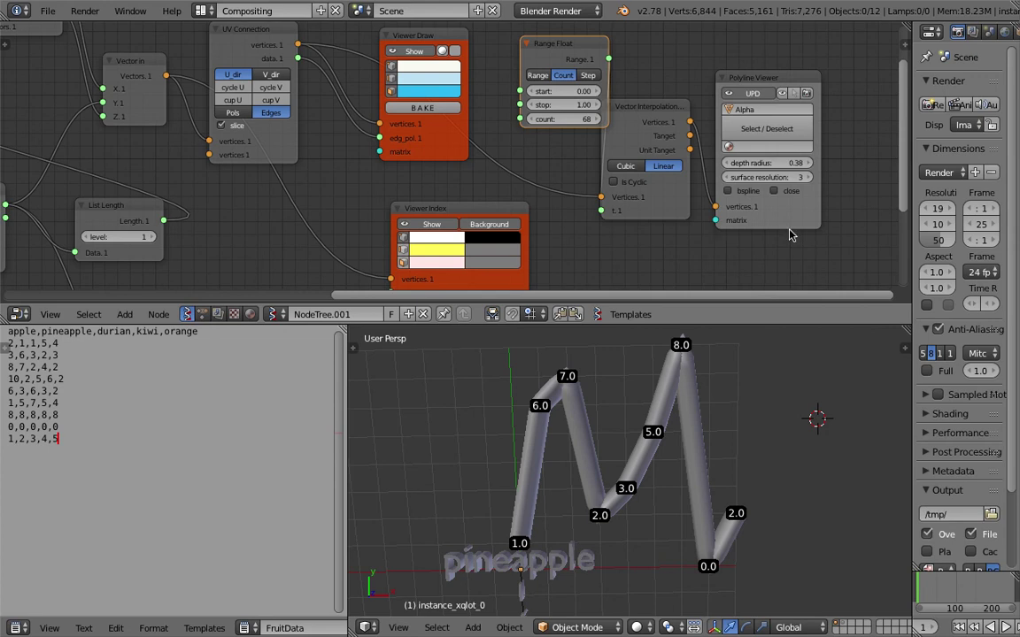
Step: Set the Polyline Viewer's depth radius to 0.14 and spread the Polyline Viewer and Vector Interpolation nodes apart
middle_click_drag(798, 204, 760, 206)
left_click_drag(723, 164, 685, 163)
left_click_drag(755, 79, 813, 80)
left_click_drag(617, 107, 657, 97)
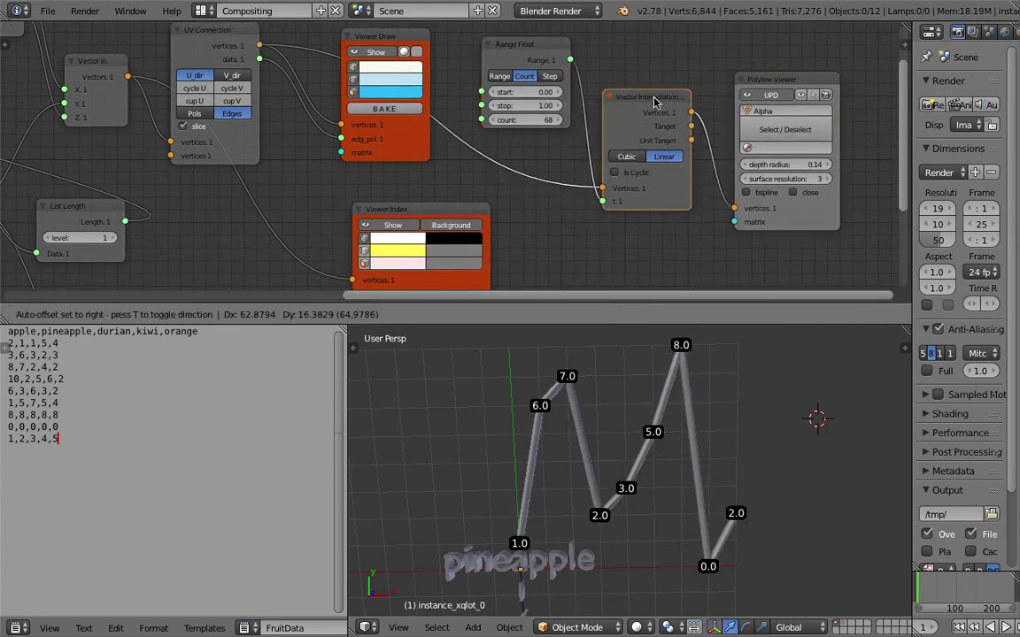
Step: Raise the Range Float count to 88, tidy the interpolation nodes, and save the file
middle_click_drag(616, 117, 610, 122)
scroll(609, 121, "up", 1)
left_click(599, 193)
left_click(598, 193)
left_click(598, 193)
left_click(598, 191)
key("ctrl+s")
left_click(600, 193)
left_click_drag(593, 129, 598, 113)
mouse_move(462, 129)
left_mouse_down()
mouse_move(478, 129)
mouse_move(467, 129)
mouse_move(478, 113)
mouse_move(462, 113)
left_mouse_up()
left_click_drag(479, 59, 478, 46)
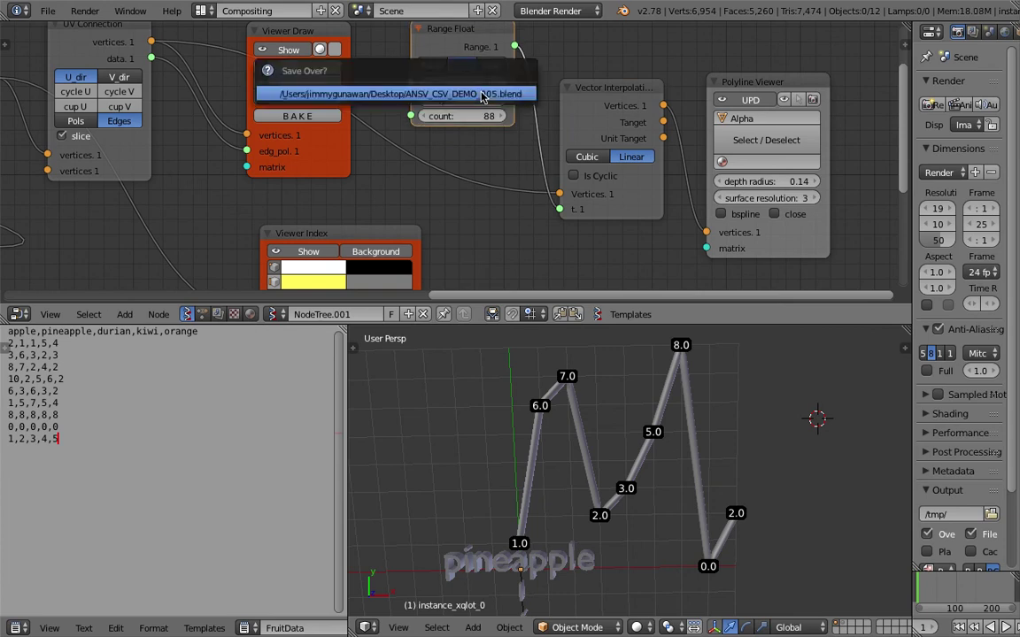
Step: Move the Polyline Viewer farther from the Vector Interpolation node and save over the existing file
scroll(442, 115, "down", 2)
middle_click_drag(442, 115, 299, 129)
left_click_drag(426, 117, 432, 103)
left_click_drag(557, 110, 606, 78)
key("ctrl+s")
left_click(607, 81)
Step: Turn on the Polyline Viewer's bspline option and set the Range Float stop to 1.00 and count to 26
left_click(585, 187)
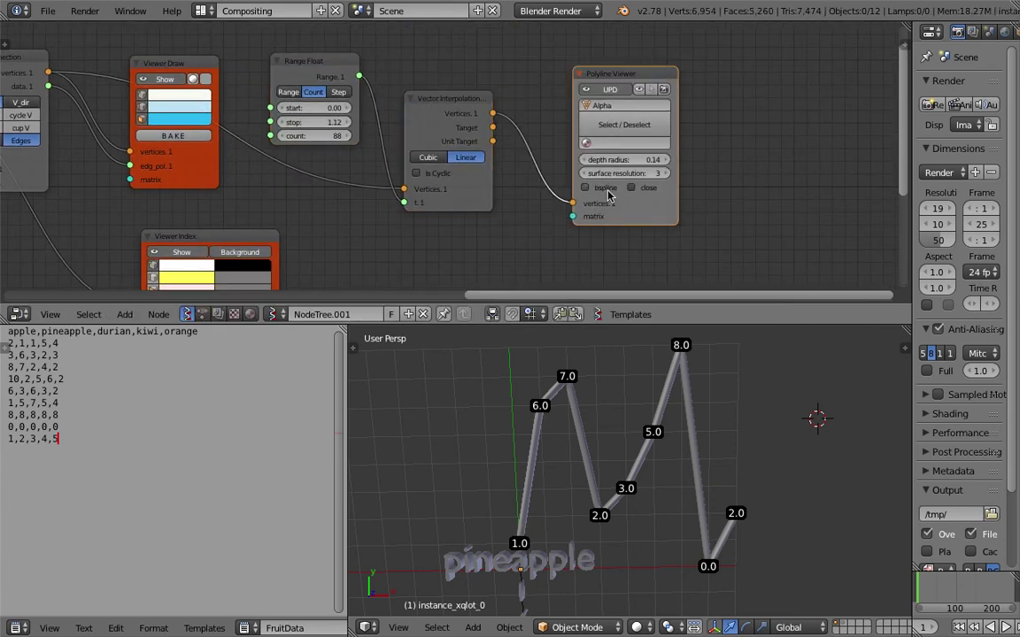
scroll(506, 164, "up", 1)
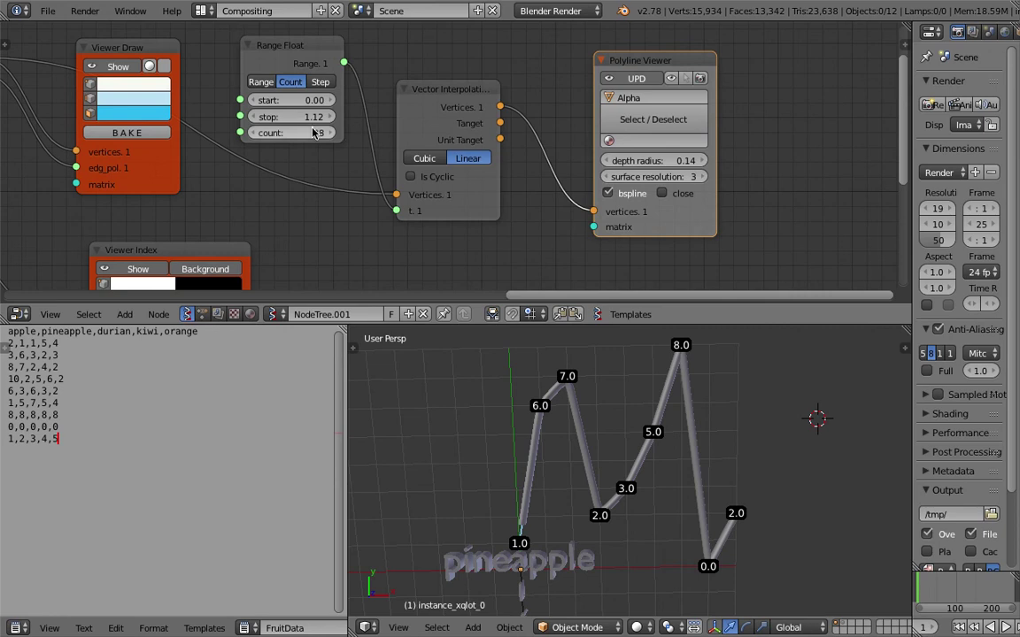
type("1")
key("Return")
mouse_move(316, 135)
left_mouse_down()
mouse_move(266, 136)
mouse_move(292, 135)
left_mouse_up()
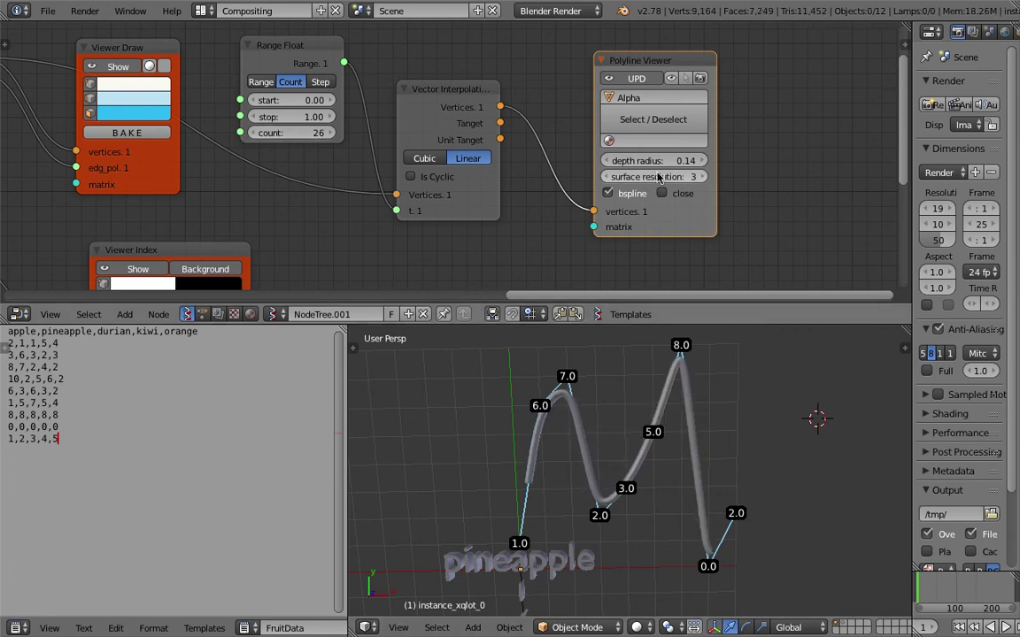
Step: Turn off the Polyline Viewer's bspline option, save the file, and raise the Range Float count to 160
left_click(637, 194)
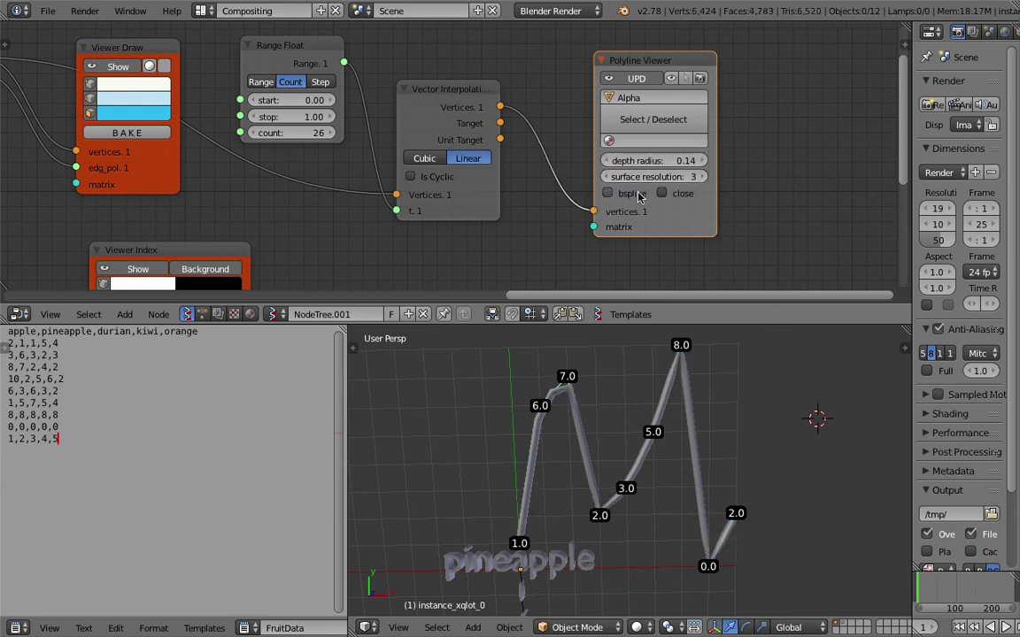
key("ctrl+s")
left_click(637, 195)
left_click_drag(318, 133, 358, 133)
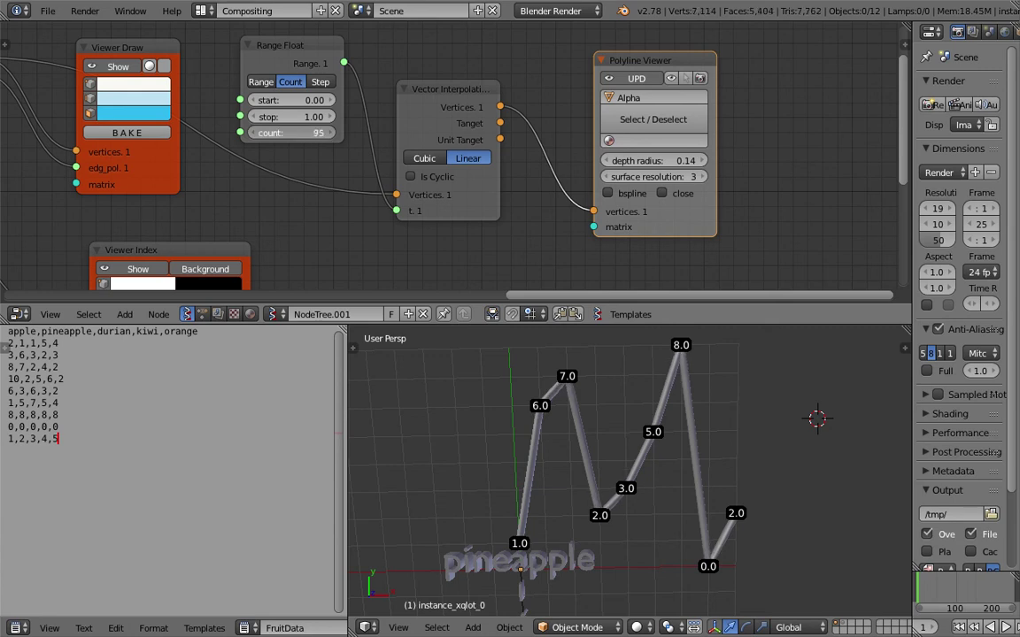
left_click(614, 313)
Step: Widen the Vector Interpolation node, reposition the Polyline Viewer beside it, and save the file
left_click_drag(496, 203, 521, 180)
key("ctrl+s")
left_click(513, 205)
left_click_drag(649, 204, 677, 199)
key("ctrl+s")
left_click(677, 209)
left_click(709, 192)
left_click(708, 191)
Step: Inspect the interpolated pineapple graph in a temporarily enlarged 3D viewport and restore the area sizes
scroll(739, 389, "down", 2)
scroll(691, 416, "down", 2)
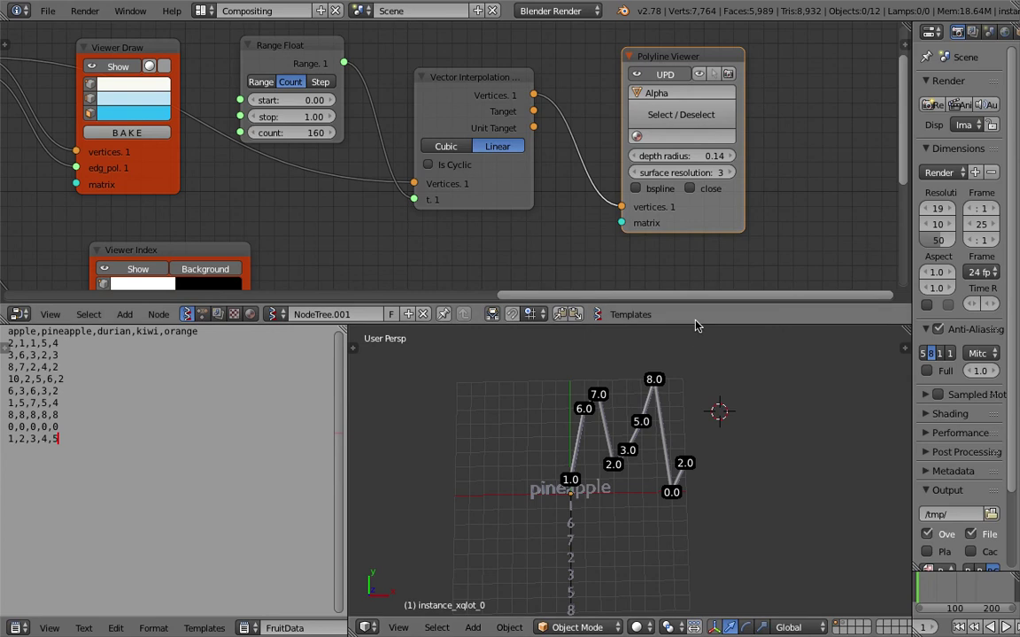
left_click_drag(697, 325, 688, 201)
scroll(704, 333, "up", 3)
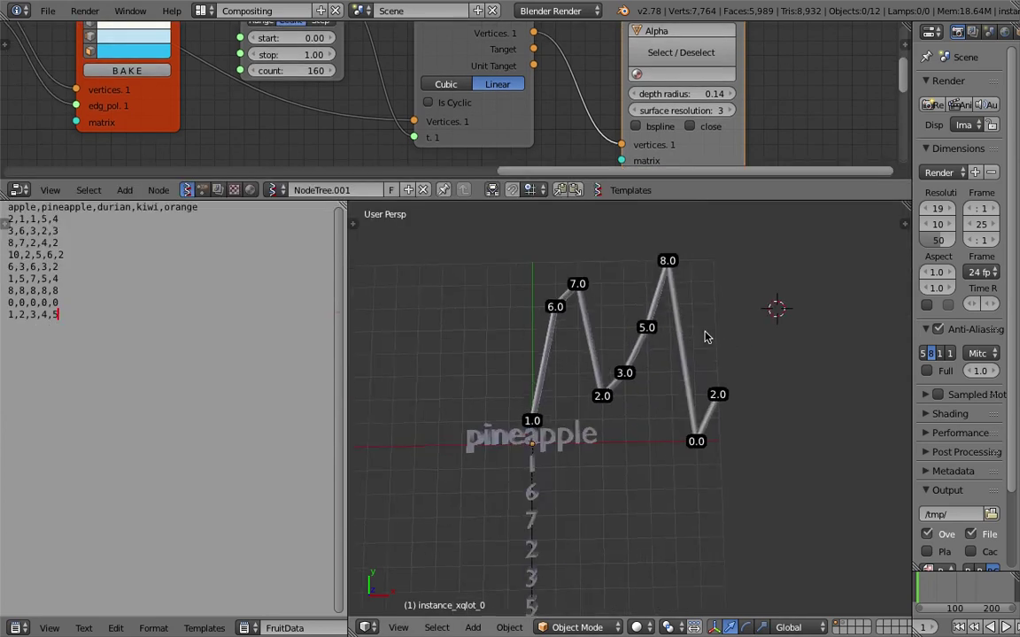
scroll(694, 339, "down", 2)
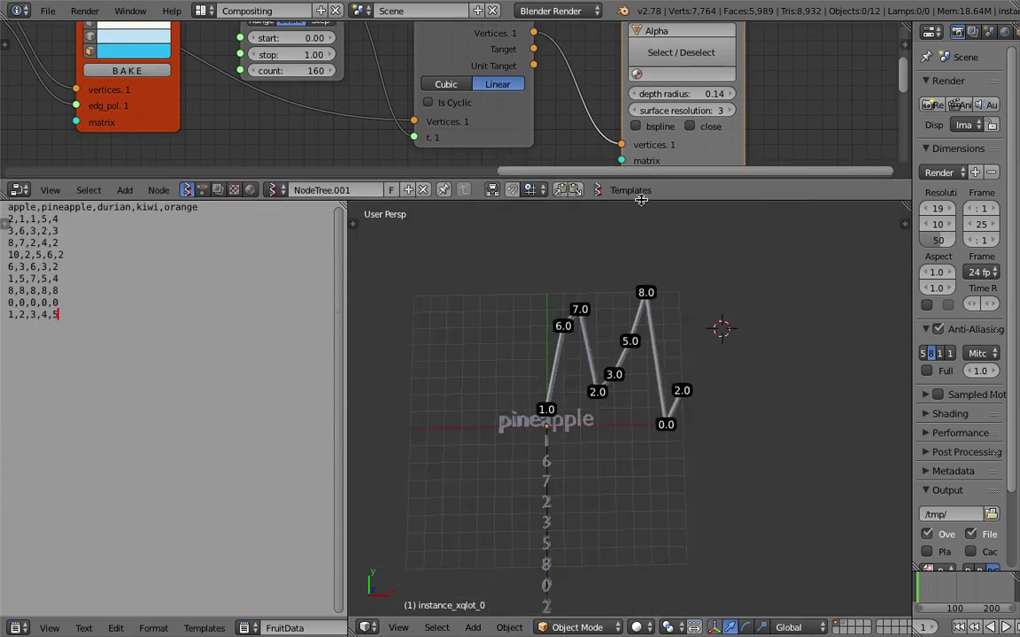
left_click_drag(641, 200, 639, 324)
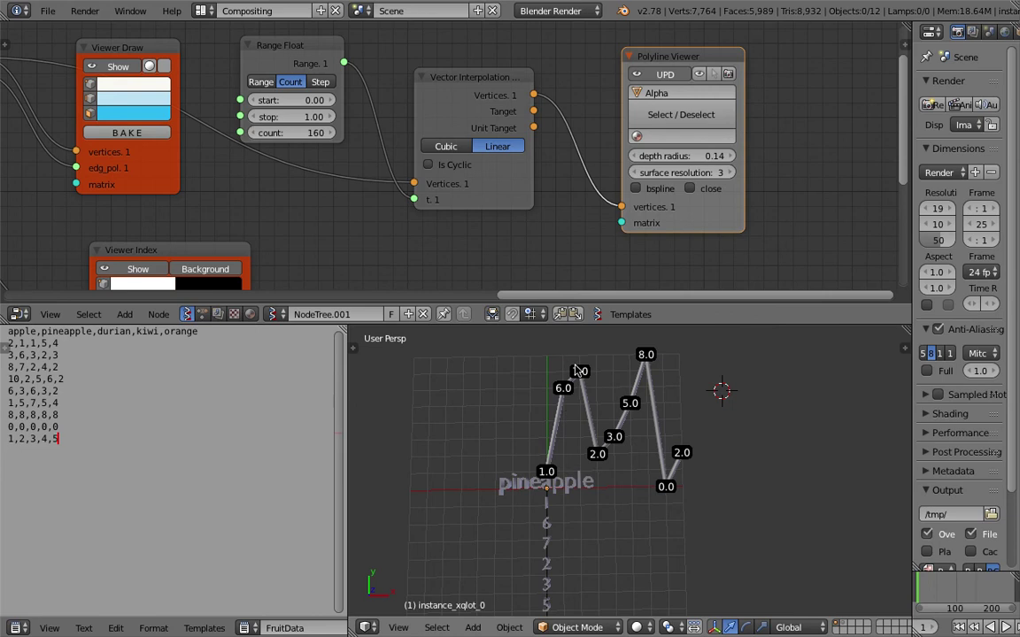
Step: Widen the Polyline Viewer node slightly and bring the Viewer Index node into working position
left_click_drag(740, 211, 746, 211)
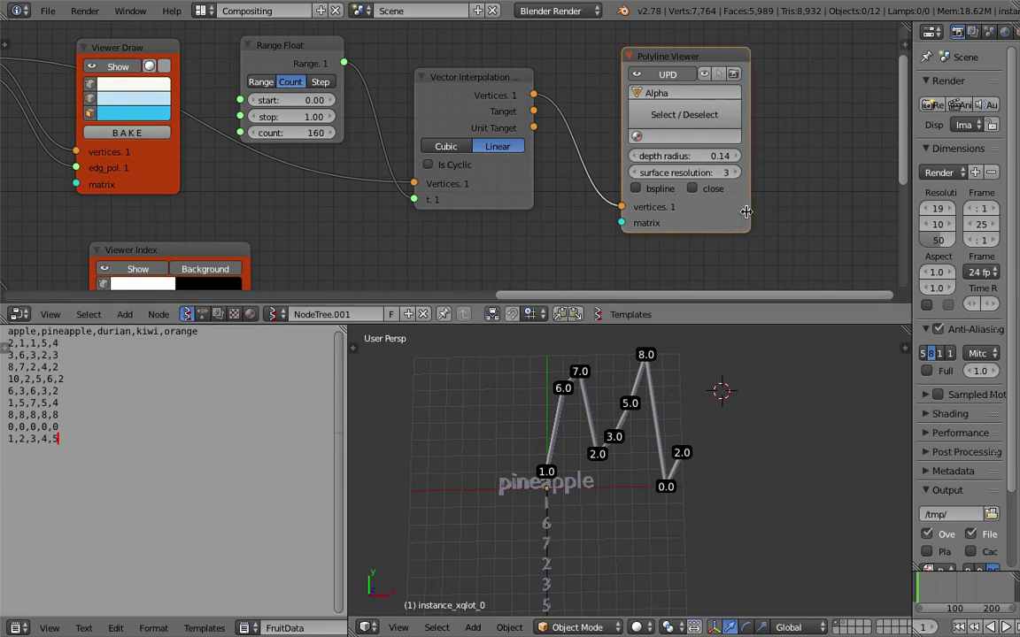
middle_click_drag(772, 198, 746, 198)
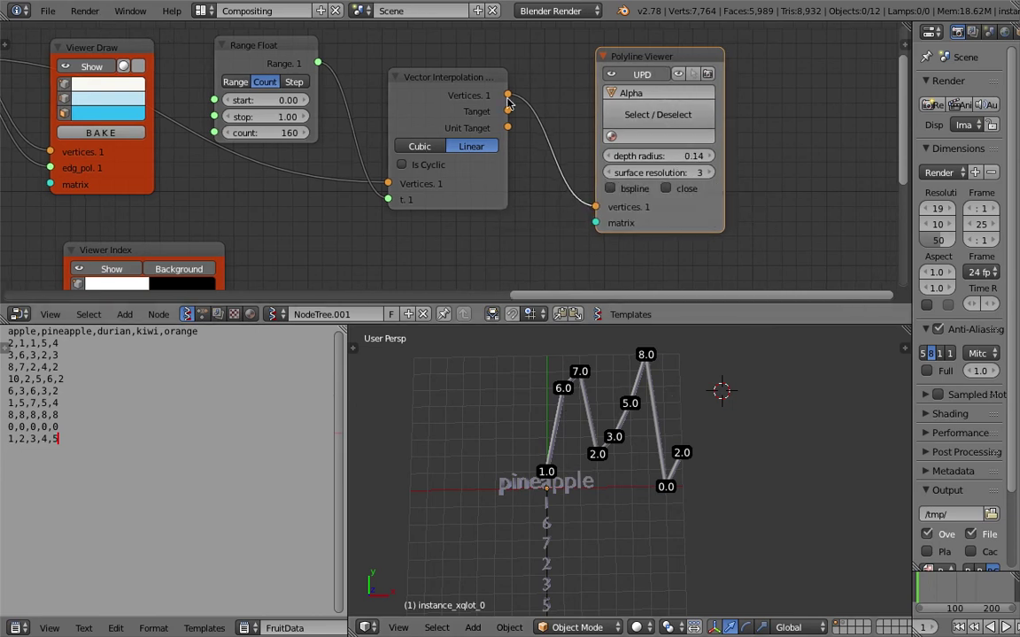
scroll(382, 191, "down", 2)
middle_click_drag(418, 221, 616, 79)
scroll(397, 160, "up", 1)
left_click_drag(397, 165, 391, 170)
middle_click_drag(362, 189, 375, 194)
key("shift+a")
left_click(653, 167)
type("view")
key("Return")
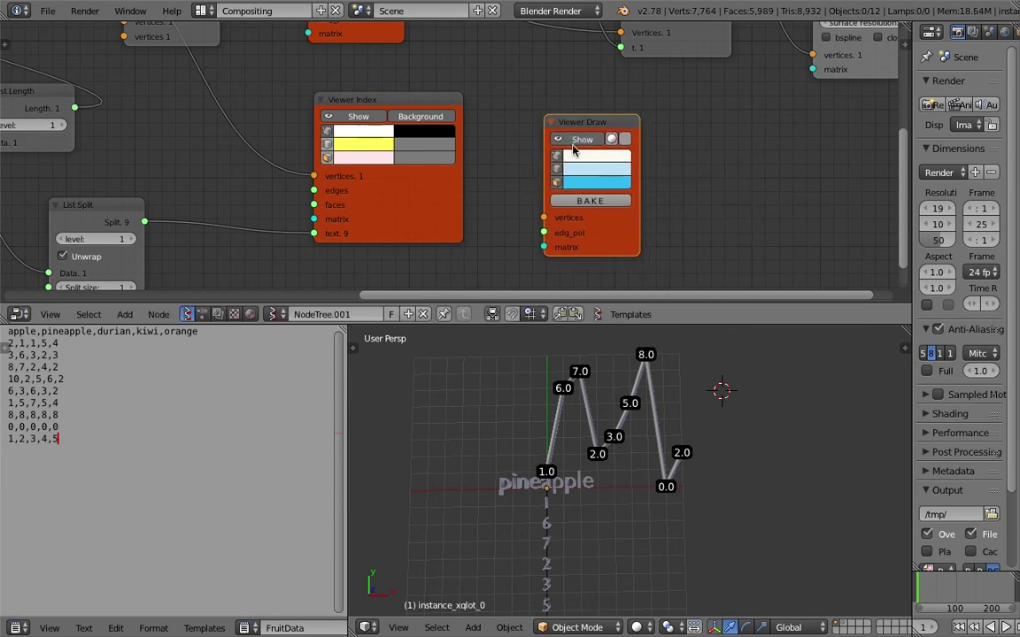
key("Escape")
Step: Show the Viewer Index node's bake UI from its properties, examine the bake and font size options, and hide it again
mouse_move(912, 115)
left_mouse_down()
mouse_move(870, 115)
mouse_move(900, 115)
left_mouse_up()
key("n")
scroll(776, 210, "down", 7)
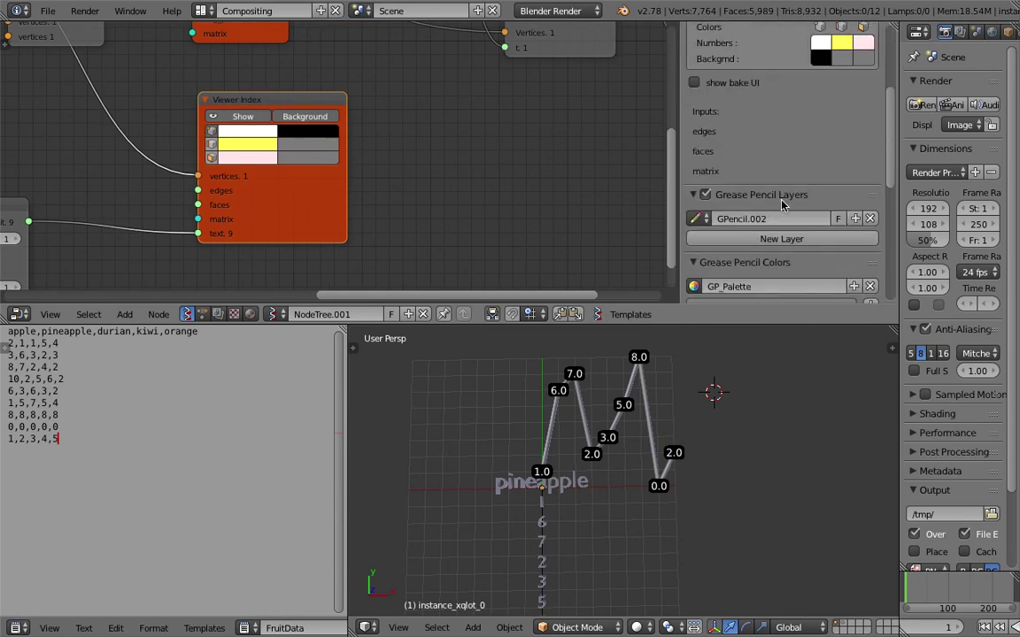
scroll(752, 199, "up", 5)
left_click(730, 178)
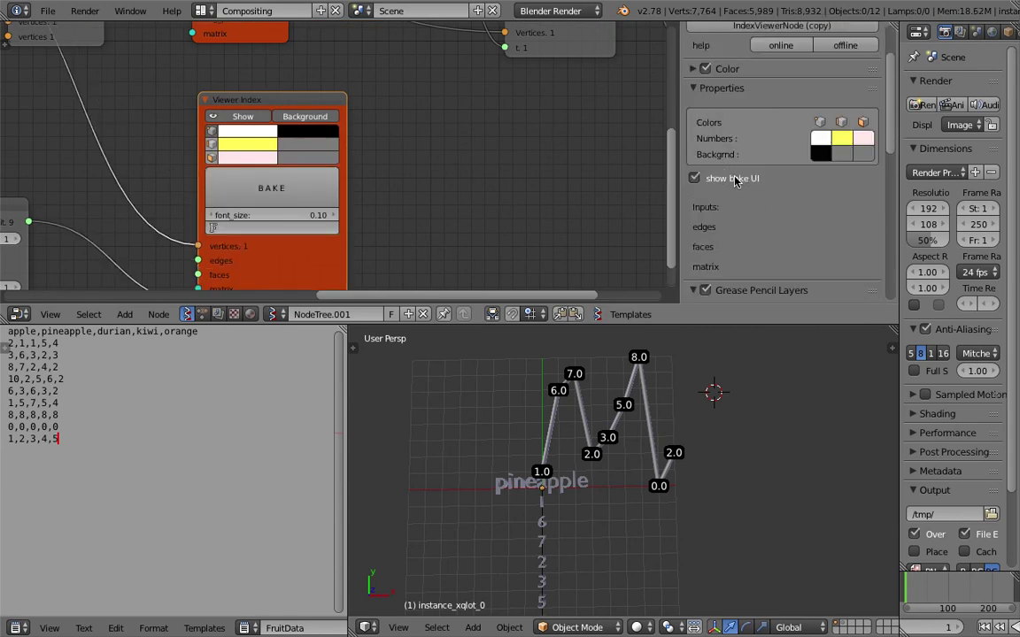
middle_click_drag(469, 224, 488, 208)
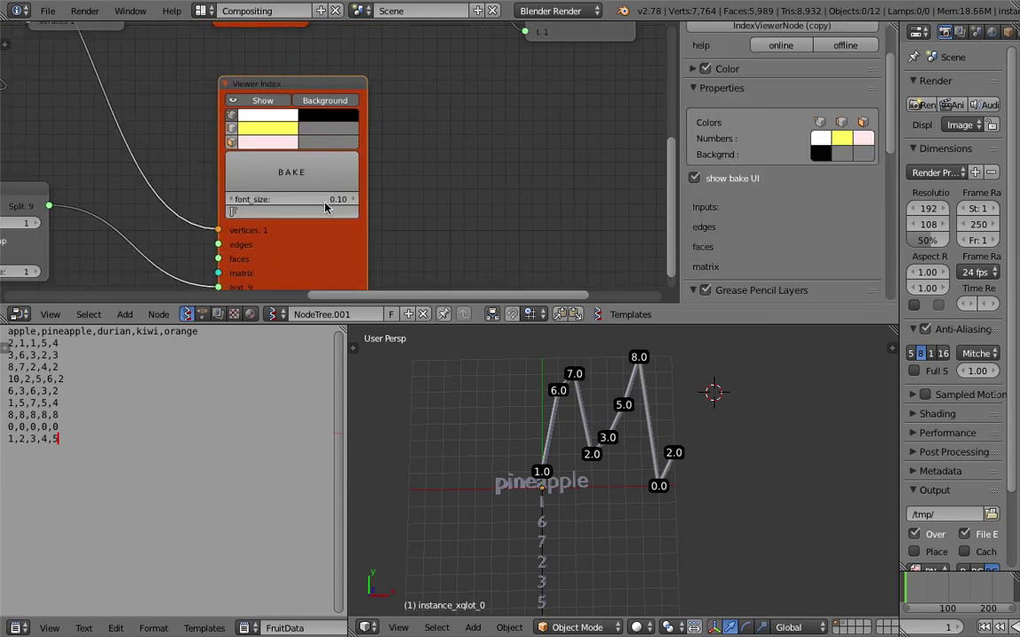
middle_click_drag(296, 157, 361, 154)
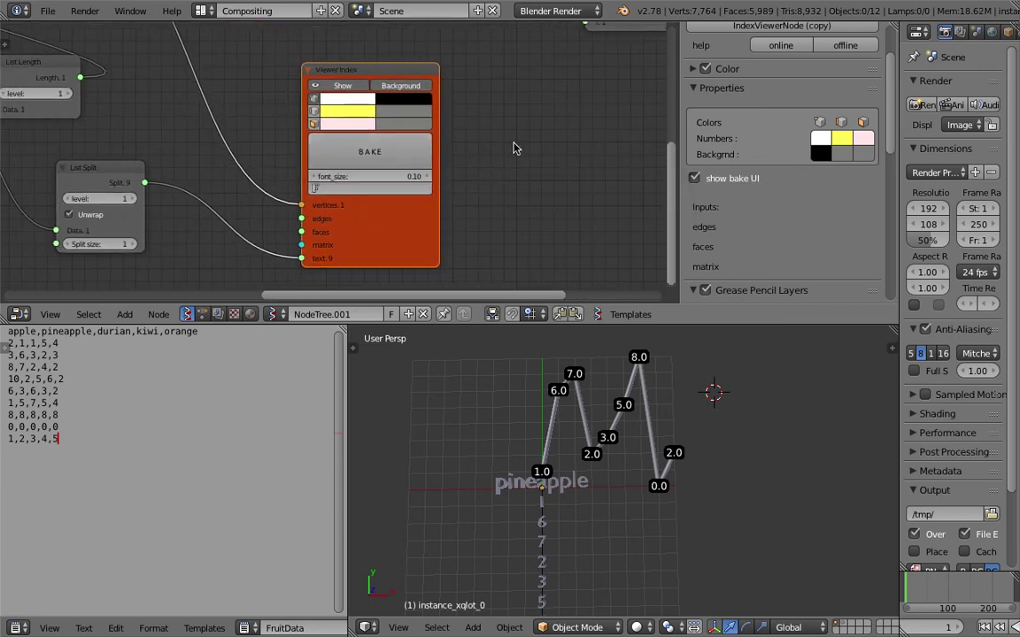
left_click(703, 178)
left_click(704, 178)
left_click(694, 178)
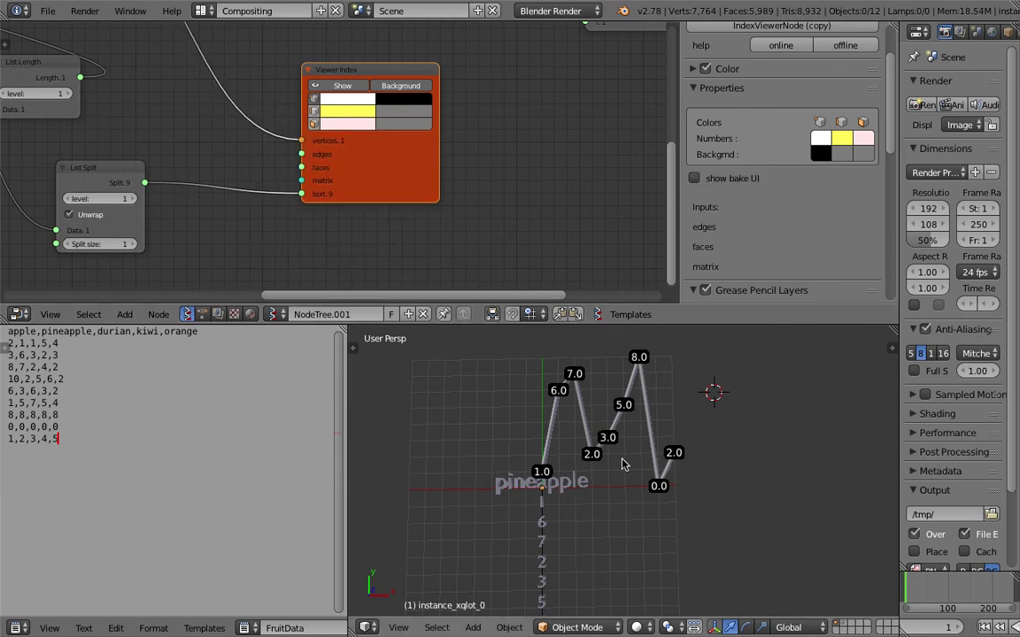
Step: Enlarge the 3D viewport, check the pineapple graph and its number labels, and save the file
left_click_drag(666, 325, 659, 239)
scroll(569, 416, "up", 3)
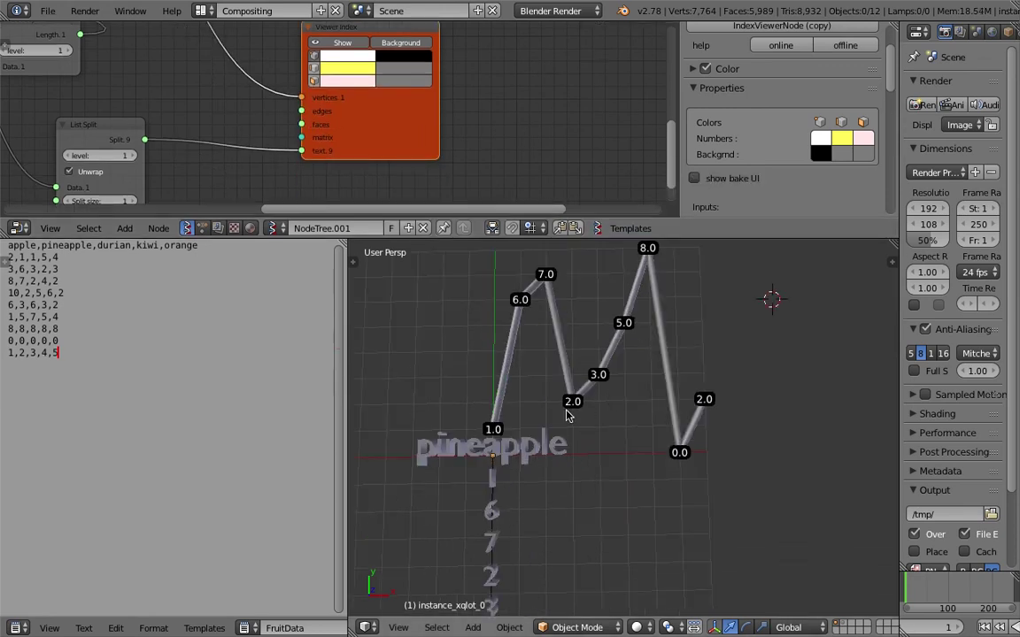
scroll(619, 343, "down", 2)
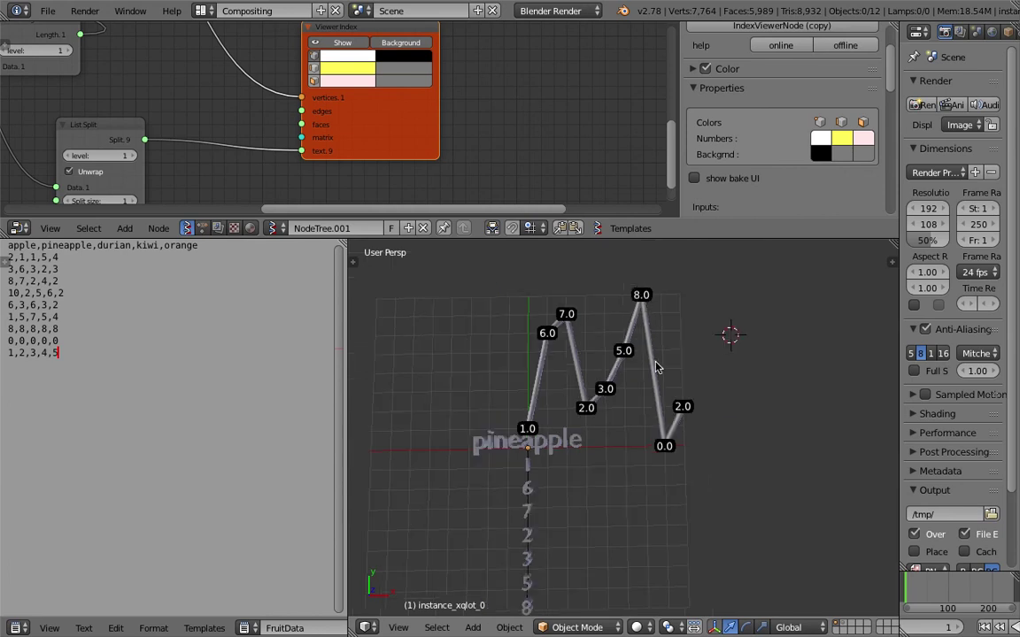
key("ctrl+s")
left_click(731, 385)
scroll(868, 315, "up", 2)
Step: Enable Matcap shading in the 3D viewport's display properties
key("n")
scroll(818, 446, "down", 8)
left_click(794, 500)
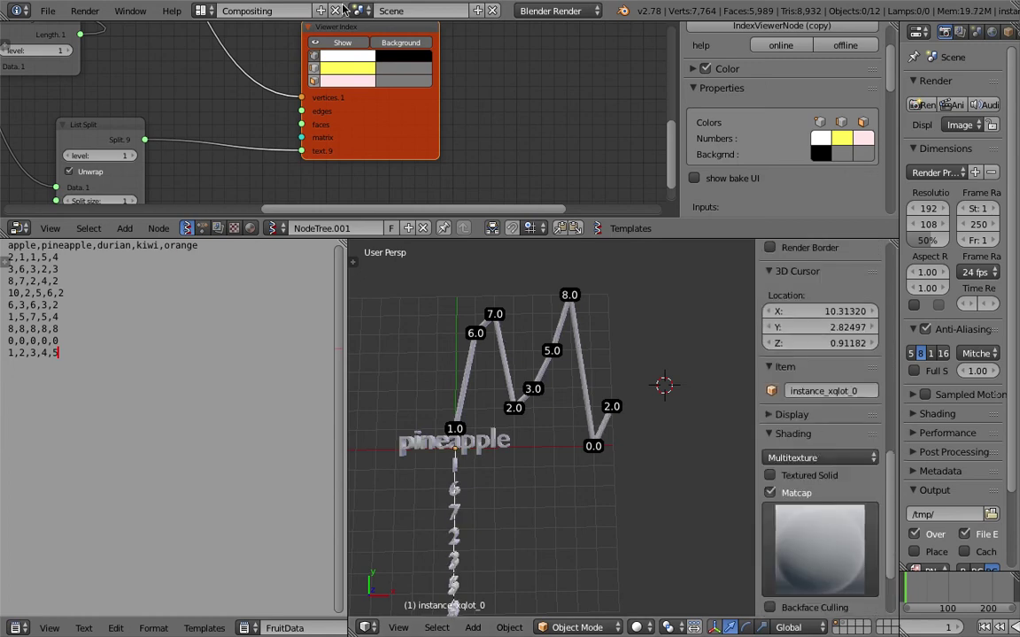
Step: Switch to the 3D View Full screen layout and reveal the viewport's Display and Shading settings
left_click(202, 11)
left_click(221, 34)
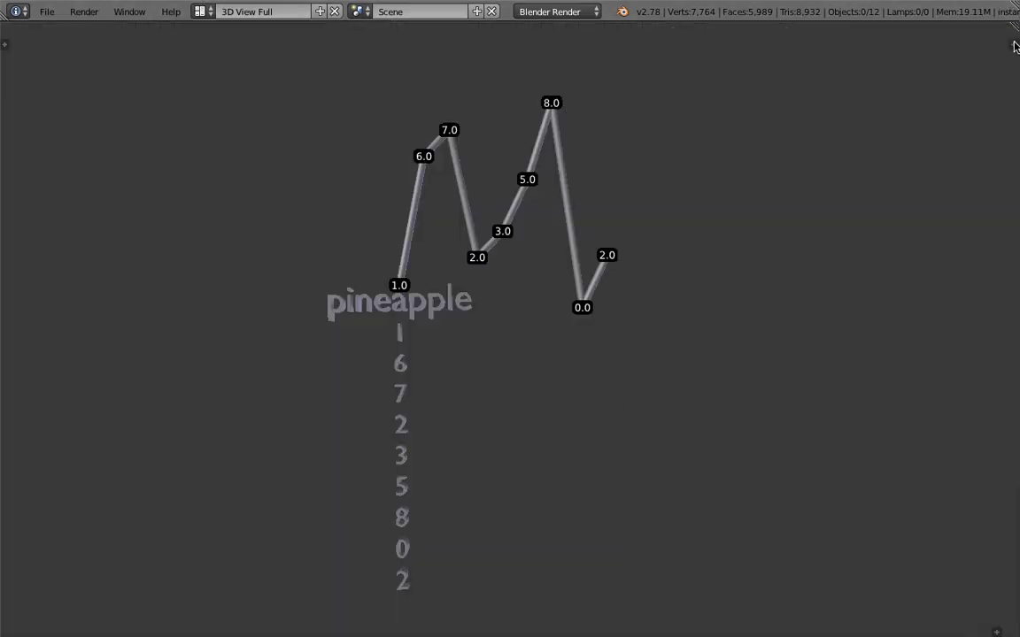
key("n")
scroll(956, 513, "down", 7)
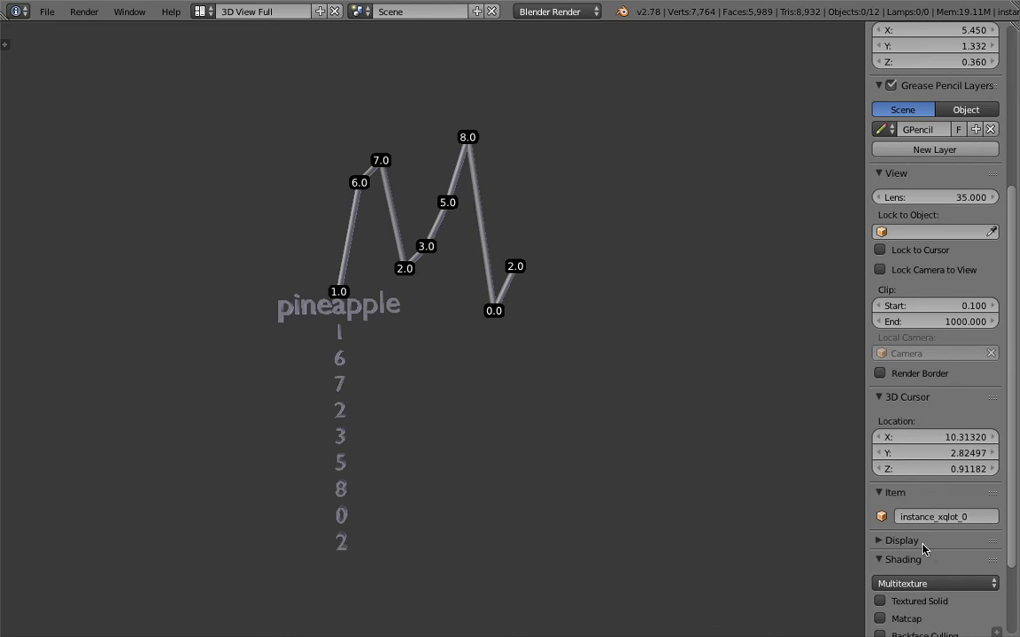
left_click(921, 544)
scroll(918, 567, "down", 7)
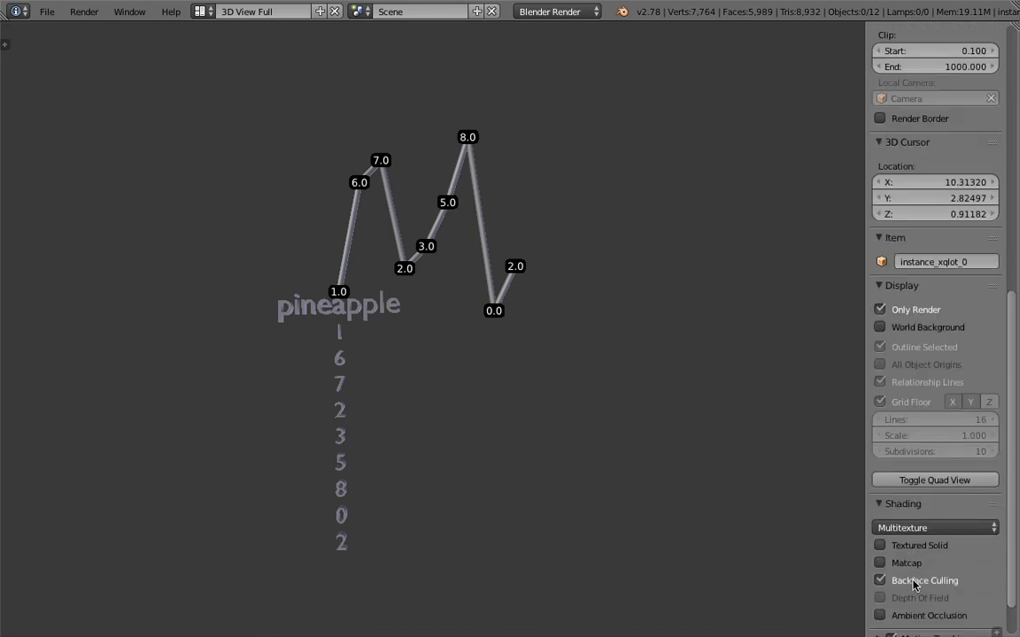
Step: Enable Matcap shading in the full-screen viewport and choose the glossy turquoise matcap
left_click(914, 567)
left_click(832, 531)
left_click(934, 606)
left_click(794, 447)
Step: Examine the turquoise pineapple graph and its text labels from different angles
middle_click_drag(494, 357, 530, 335, "shift")
scroll(531, 335, "up", 1)
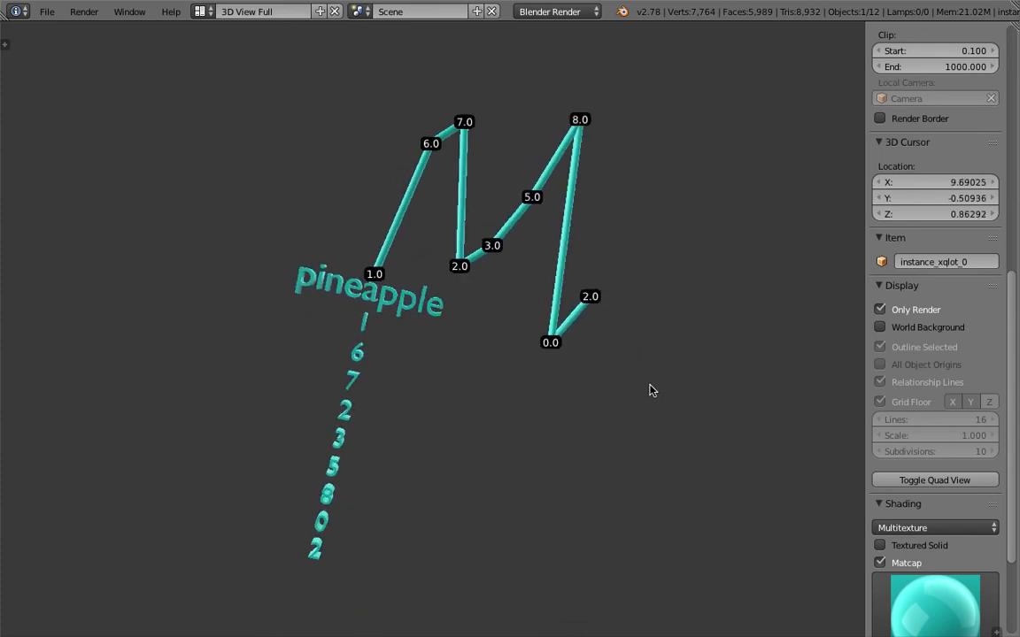
left_click(210, 15)
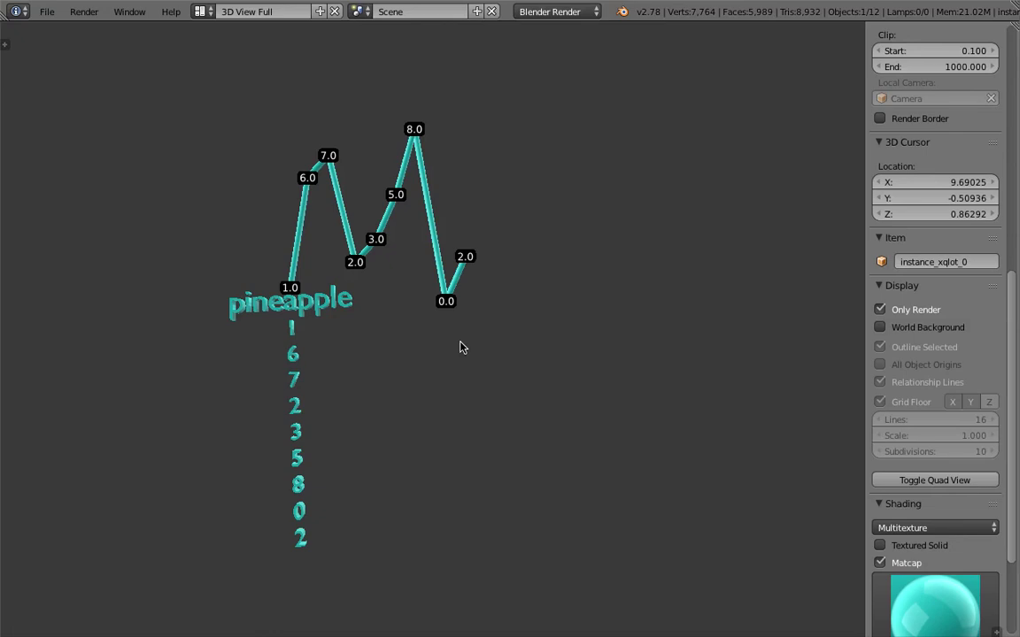
middle_click_drag(435, 347, 391, 309)
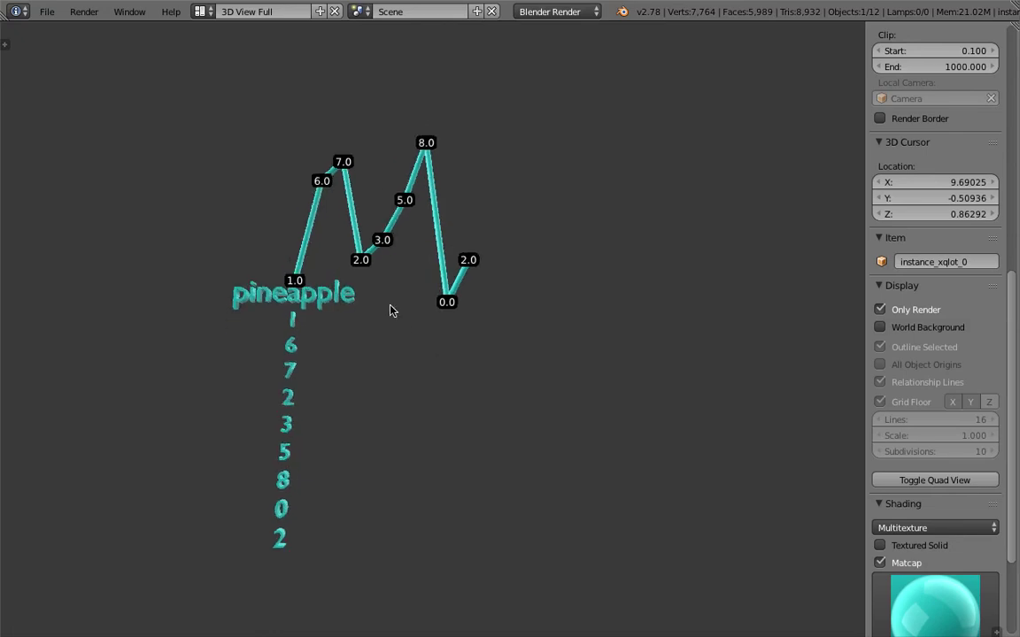